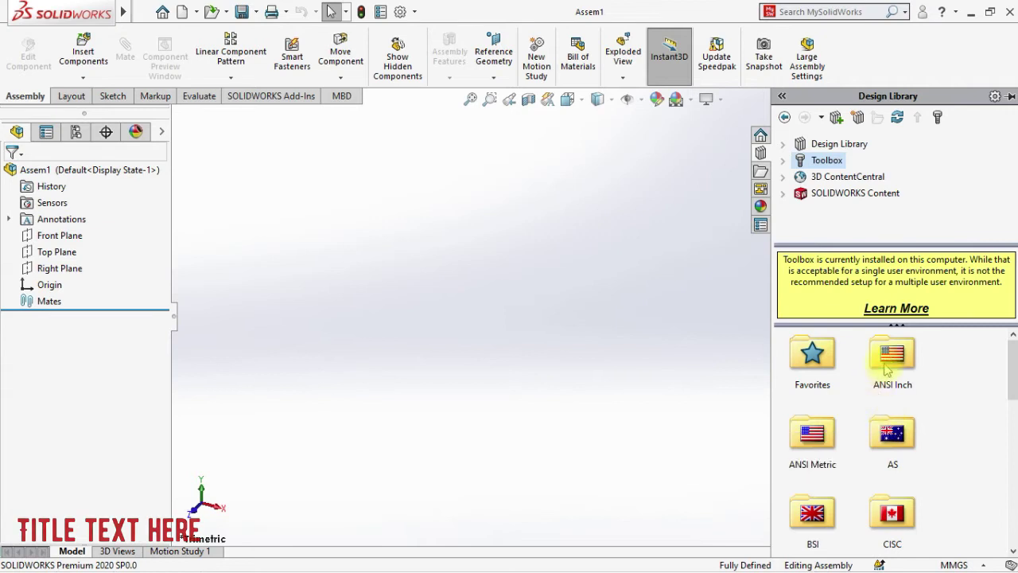
Open the Gears collection under Power Transmission in the Toolbox's ANSI Metric standard.
{"action": "double_click", "coordinate": [812, 433]}
{"action": "scroll", "coordinate": [828, 434], "scroll_direction": "down", "scroll_amount": 1}
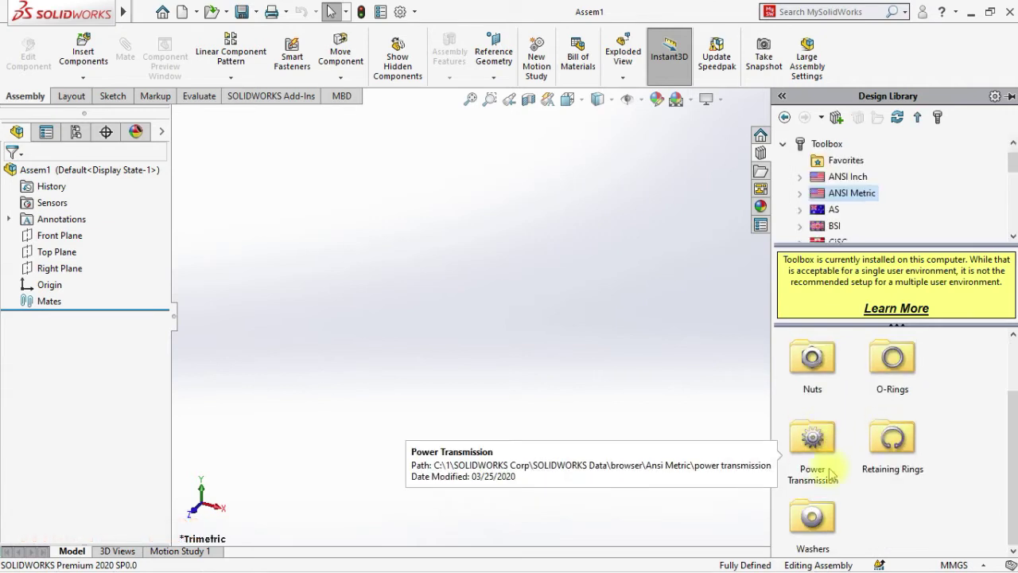
{"action": "double_click", "coordinate": [823, 446]}
{"action": "double_click", "coordinate": [831, 360]}
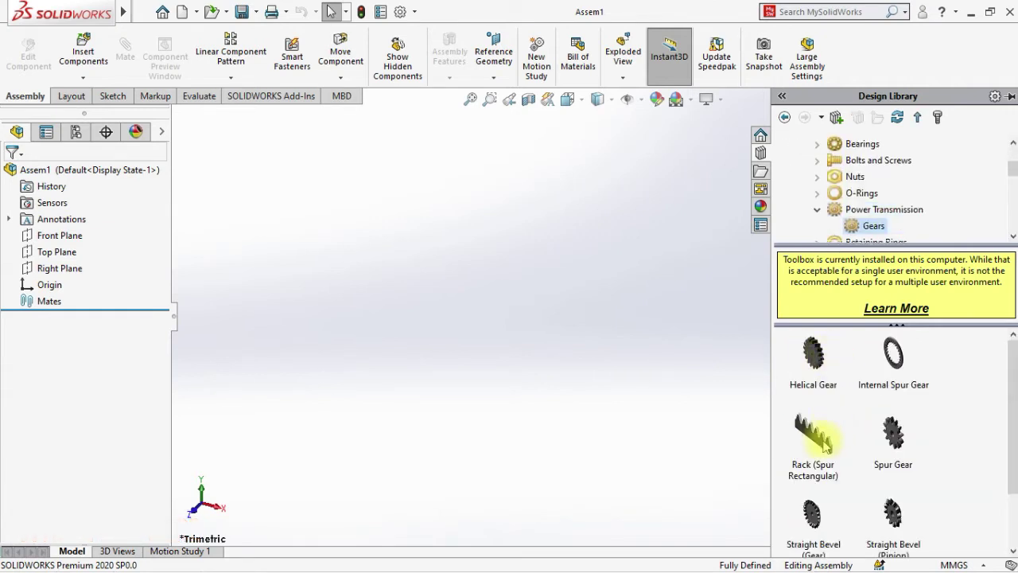
Switch to the Rack and pinion document in Word and review the rack travel, pinion diameter, module and tooth count calculations.
{"action": "left_click_drag", "start_coordinate": [825, 442], "coordinate": [513, 567]}
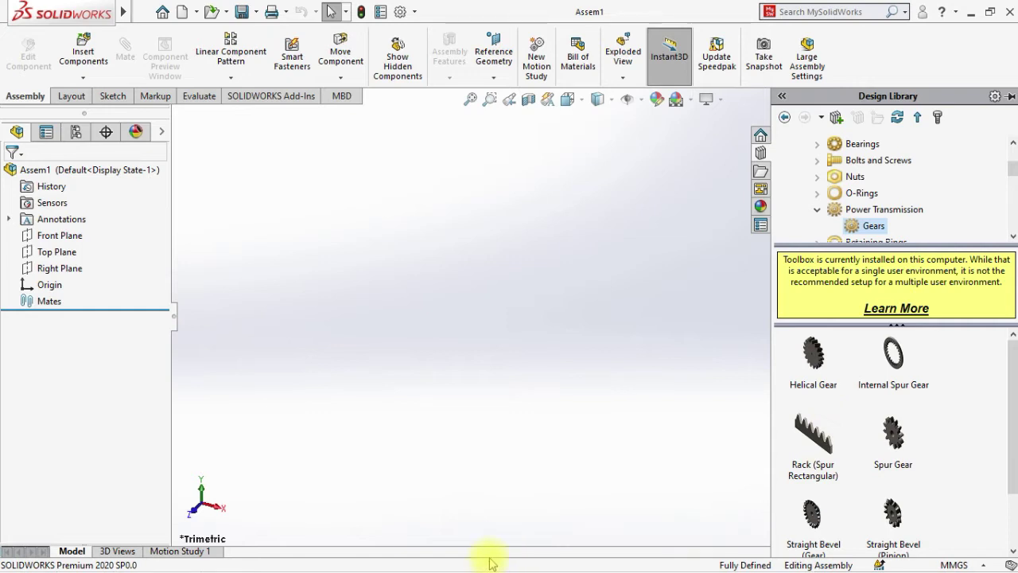
{"action": "key", "text": "super"}
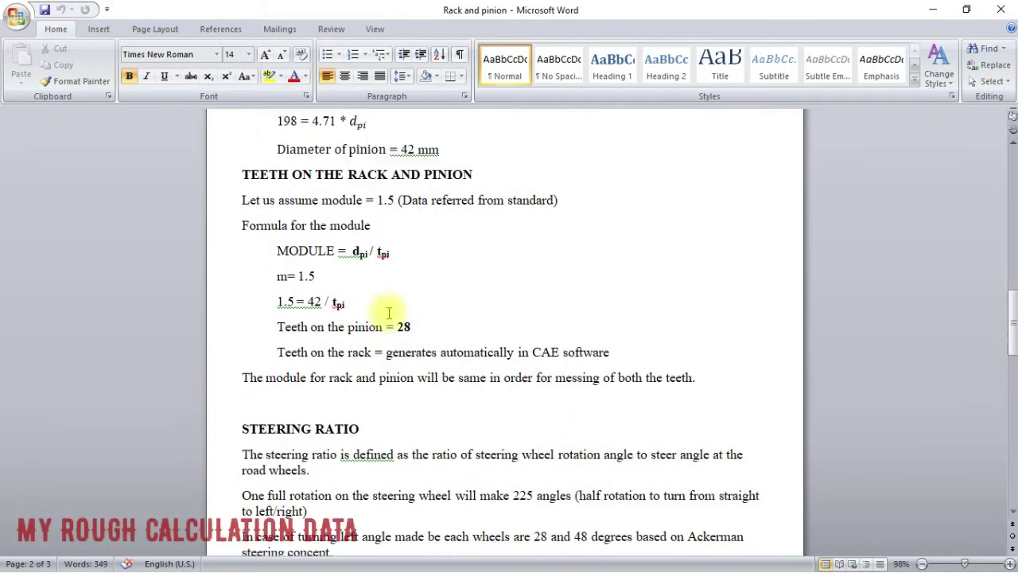
{"action": "scroll", "coordinate": [389, 313], "scroll_direction": "up", "scroll_amount": 3}
{"action": "scroll", "coordinate": [407, 255], "scroll_direction": "up", "scroll_amount": 5}
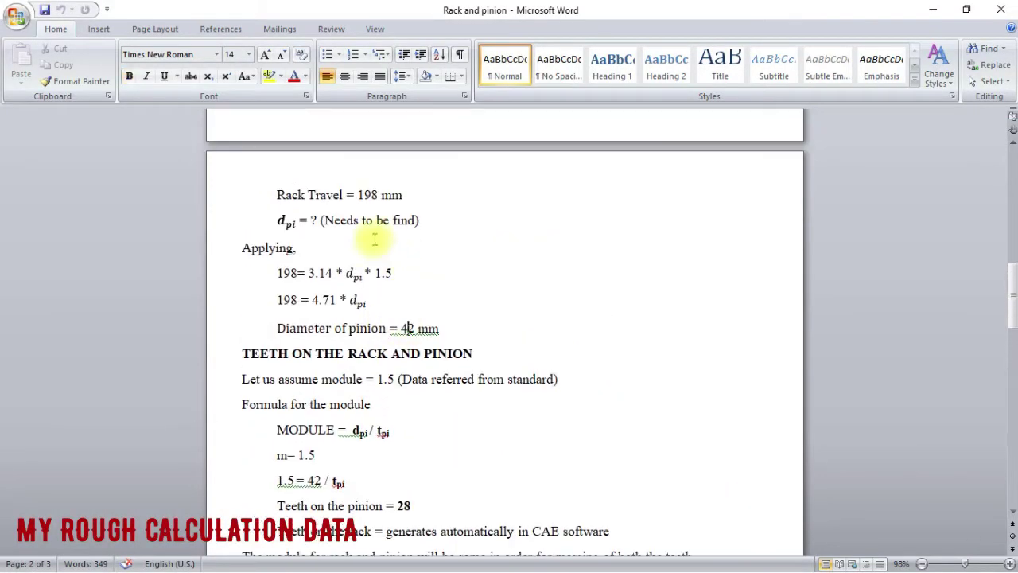
{"action": "scroll", "coordinate": [395, 222], "scroll_direction": "up", "scroll_amount": 3}
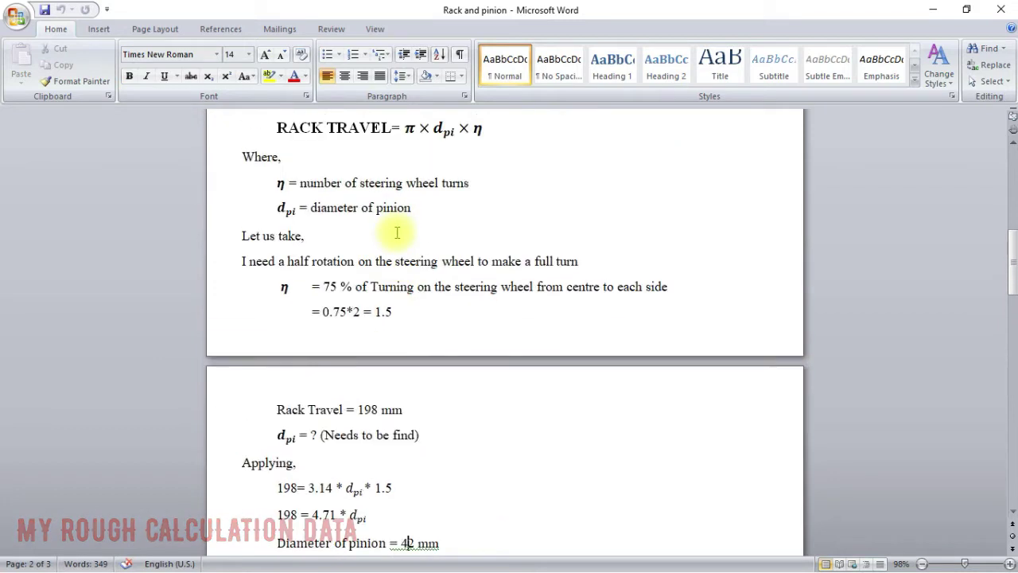
{"action": "scroll", "coordinate": [393, 230], "scroll_direction": "down", "scroll_amount": 9}
Return to SOLIDWORKS and insert one Rack (Spur Rectangular) with module 1.5, pressure angle 20, face width 40, pitch height 20 and length 198.
{"action": "key", "text": "super"}
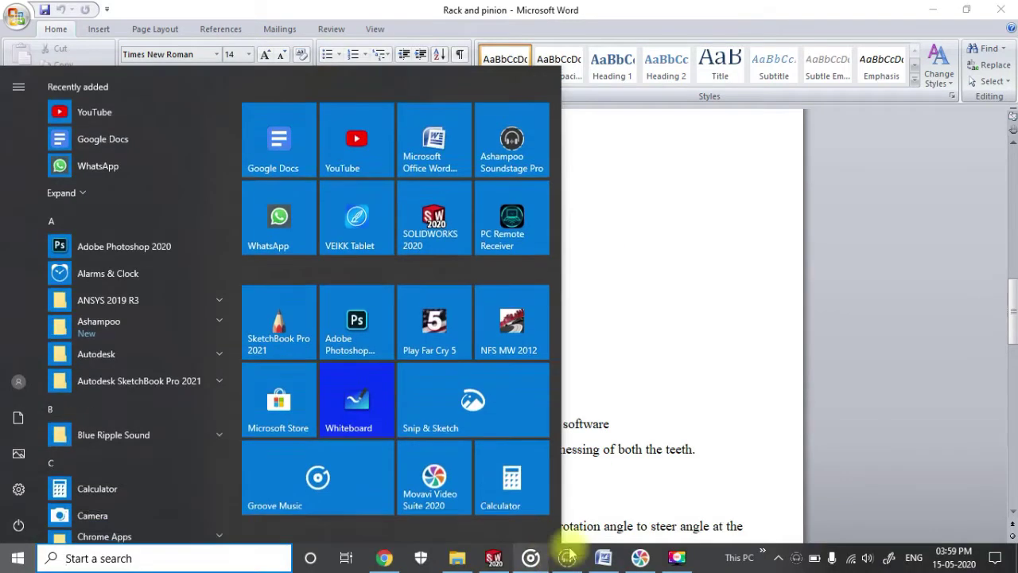
{"action": "left_click", "coordinate": [498, 560]}
{"action": "left_click_drag", "start_coordinate": [825, 445], "coordinate": [579, 389]}
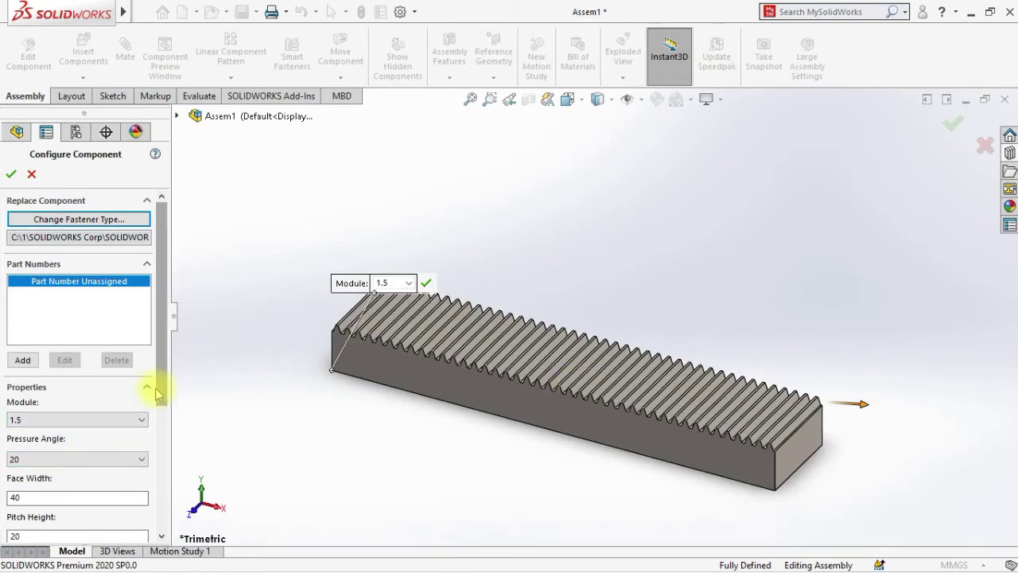
{"action": "left_click_drag", "start_coordinate": [156, 391], "coordinate": [161, 467]}
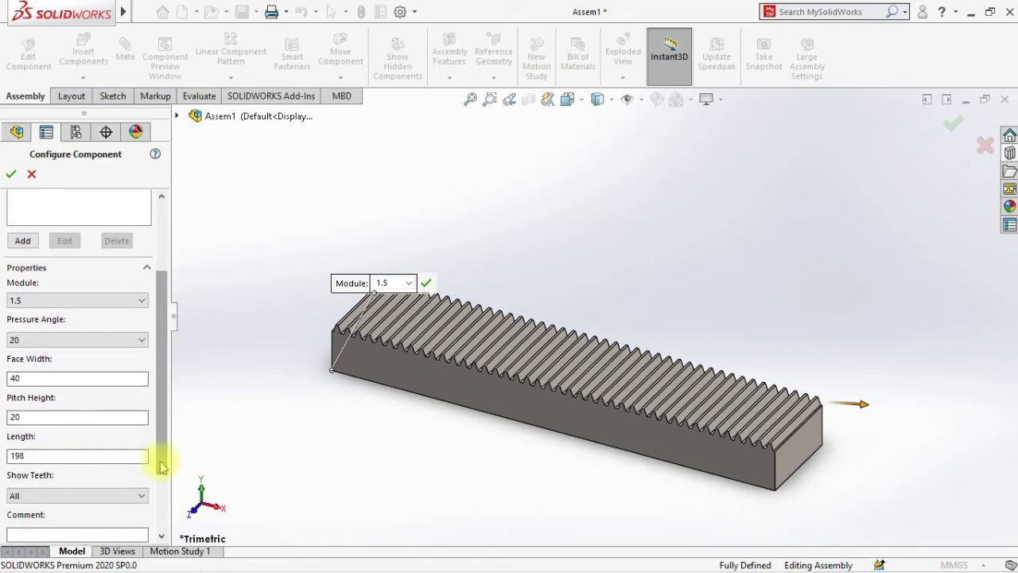
{"action": "scroll", "coordinate": [159, 450], "scroll_direction": "down", "scroll_amount": 2}
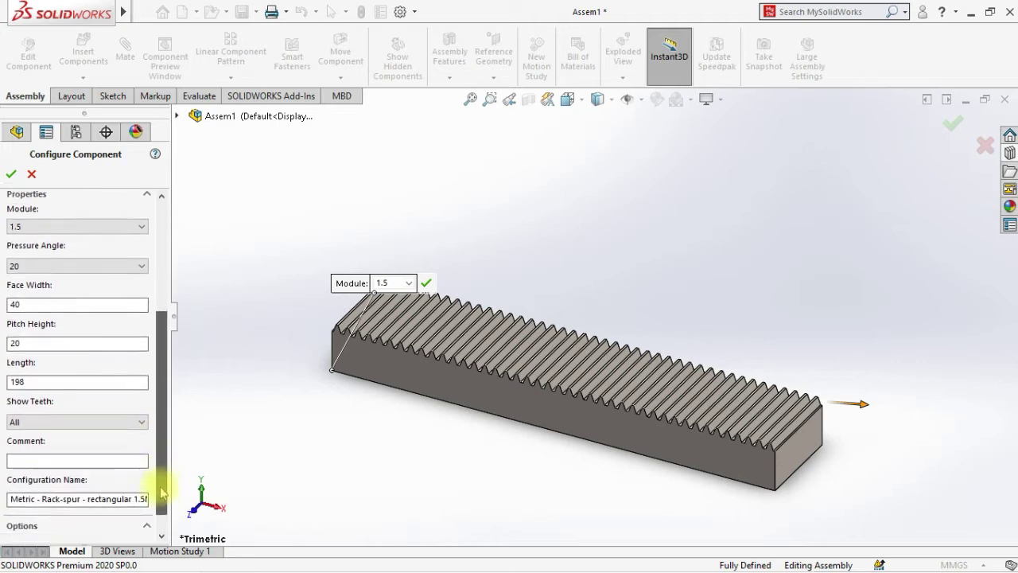
{"action": "left_click", "coordinate": [7, 176]}
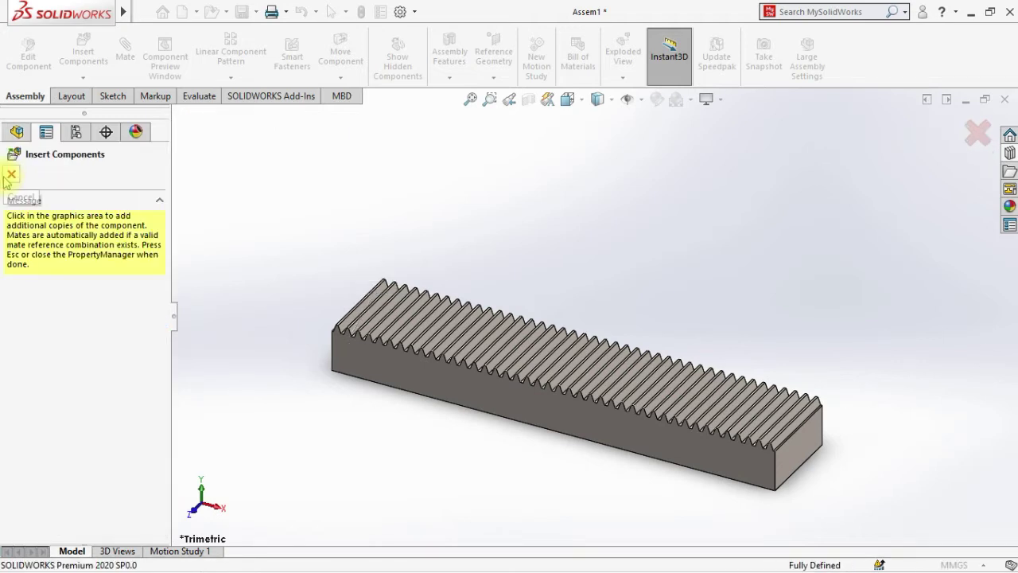
{"action": "left_click", "coordinate": [11, 174]}
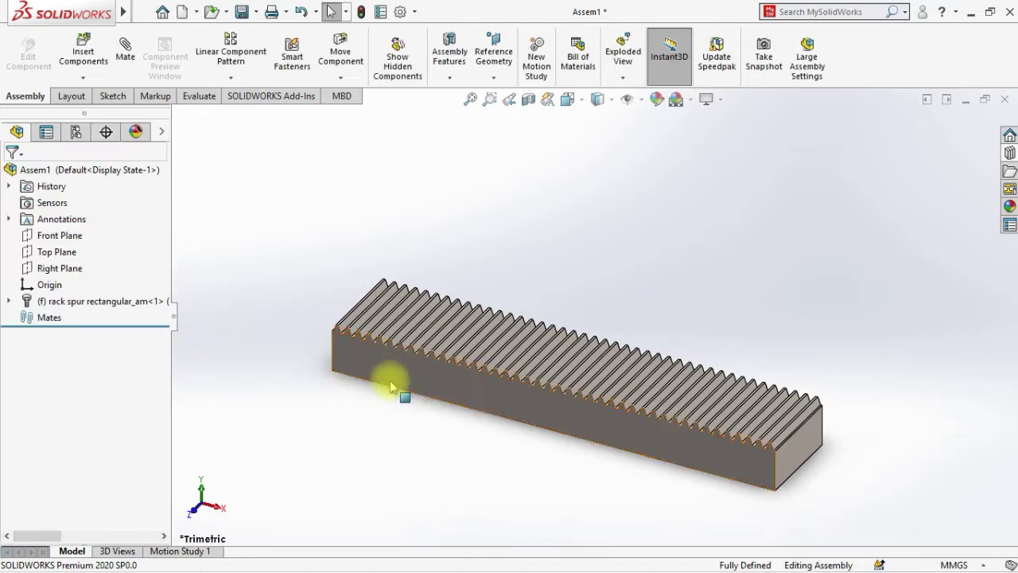
{"action": "scroll", "coordinate": [391, 387], "scroll_direction": "down", "scroll_amount": 3}
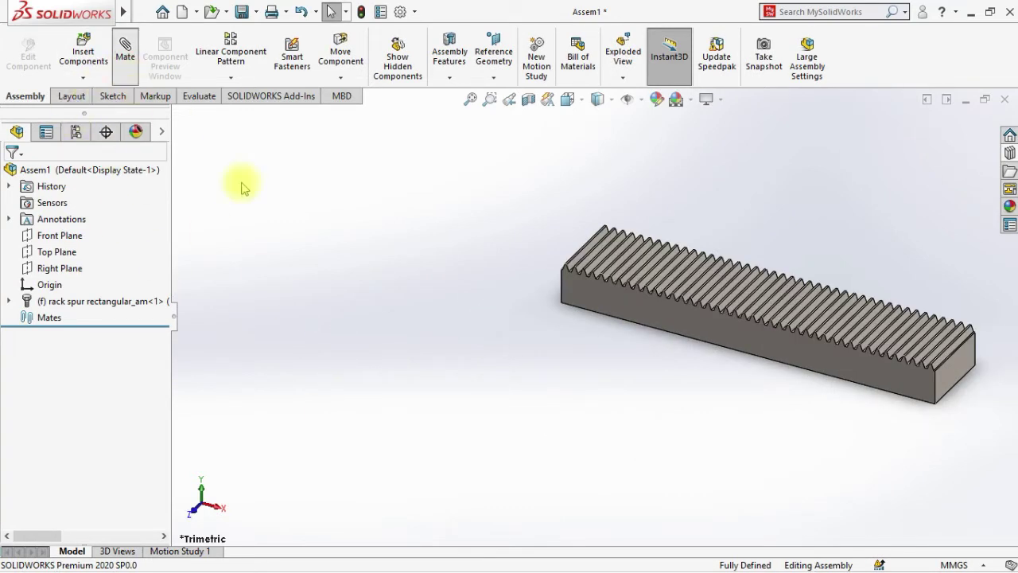
{"action": "left_click", "coordinate": [674, 310]}
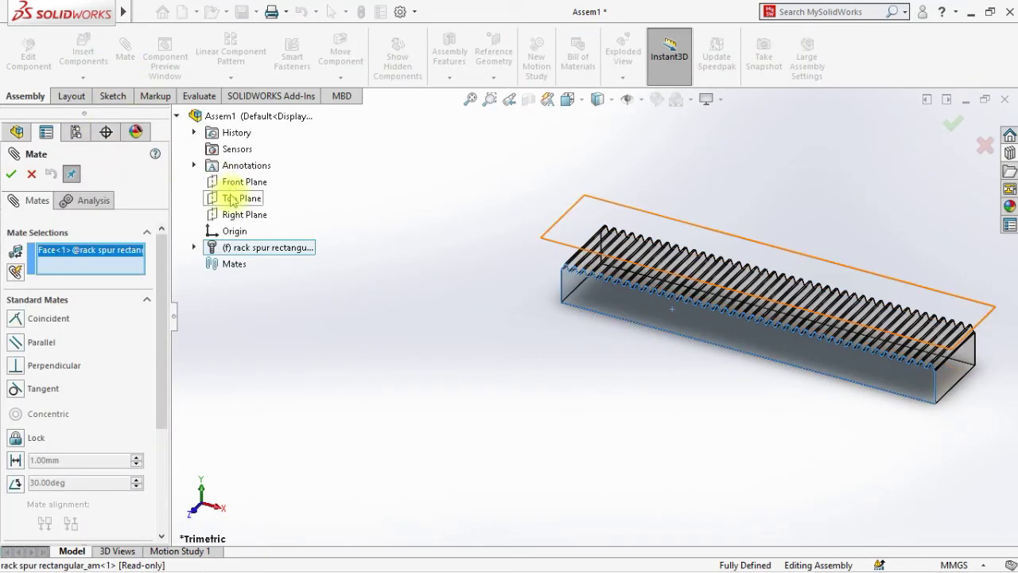
{"action": "left_click", "coordinate": [231, 183]}
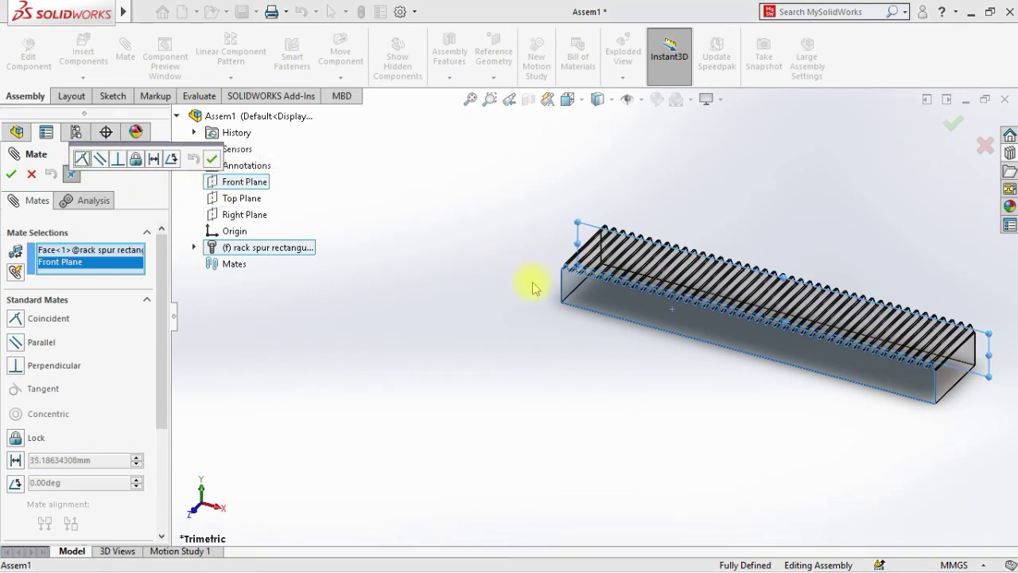
{"action": "left_click", "coordinate": [31, 174]}
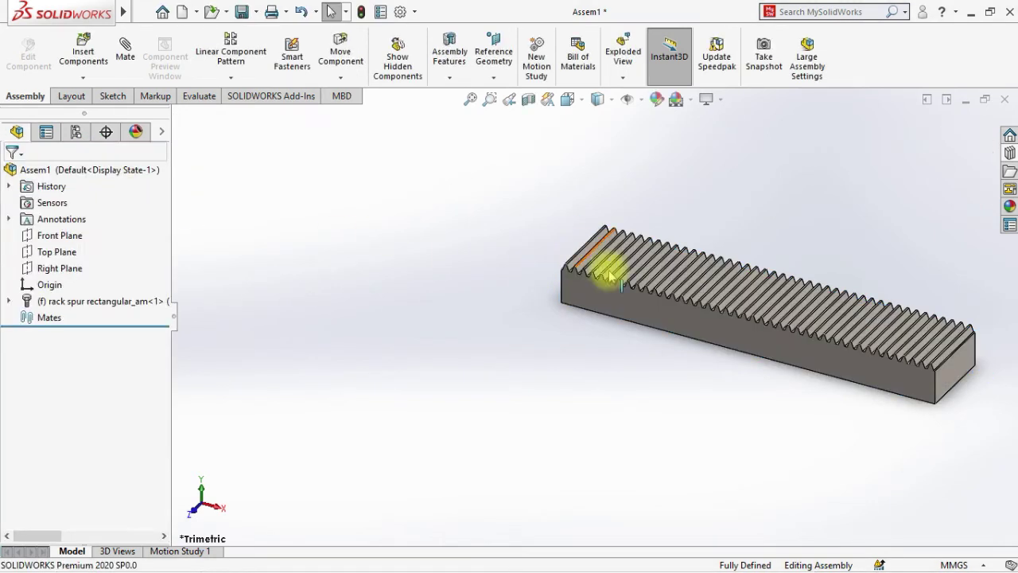
Float the fixed rack and mate its front face coincident with the assembly's Front Plane.
{"action": "right_click", "coordinate": [611, 271]}
{"action": "left_click", "coordinate": [659, 342]}
{"action": "scroll", "coordinate": [621, 375], "scroll_direction": "up", "scroll_amount": 3}
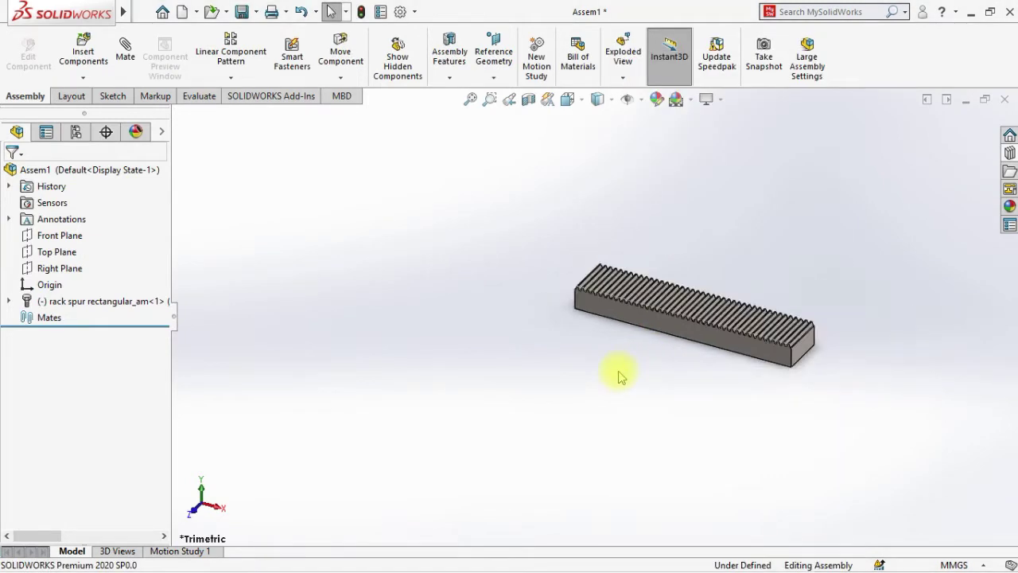
{"action": "key", "text": "space"}
{"action": "left_click", "coordinate": [418, 419]}
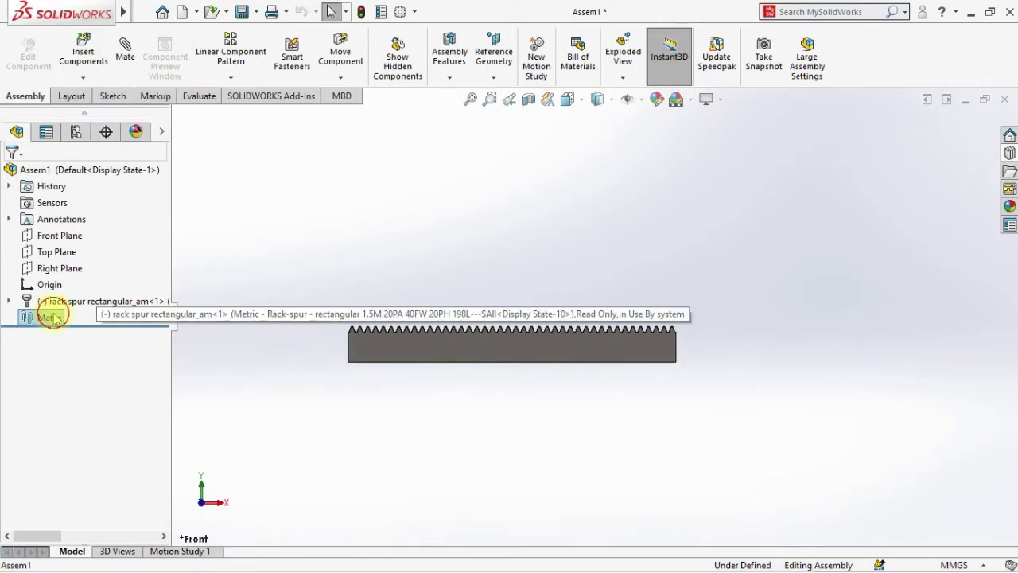
{"action": "left_click", "coordinate": [120, 76]}
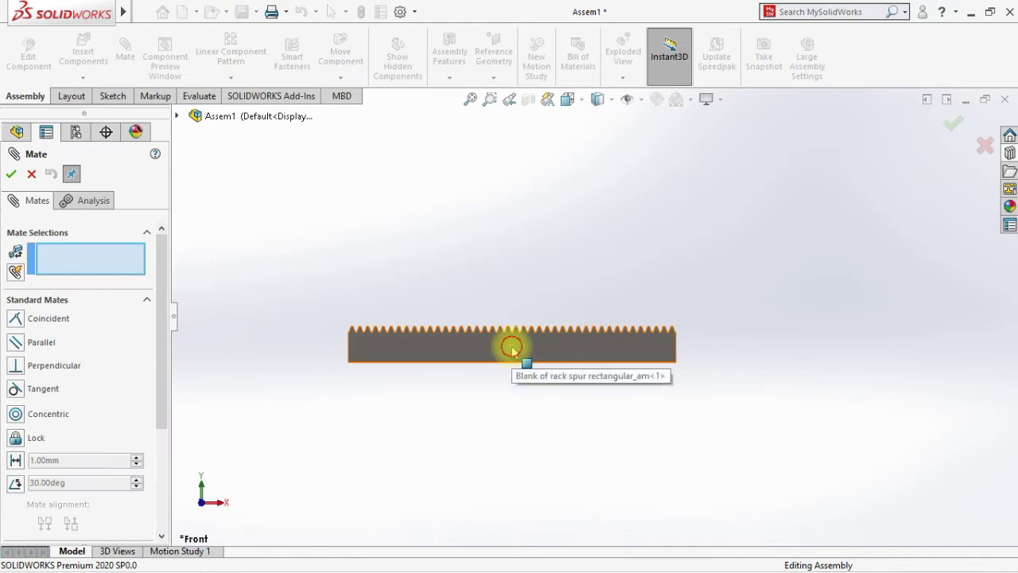
{"action": "left_click", "coordinate": [513, 346]}
{"action": "left_click", "coordinate": [177, 116]}
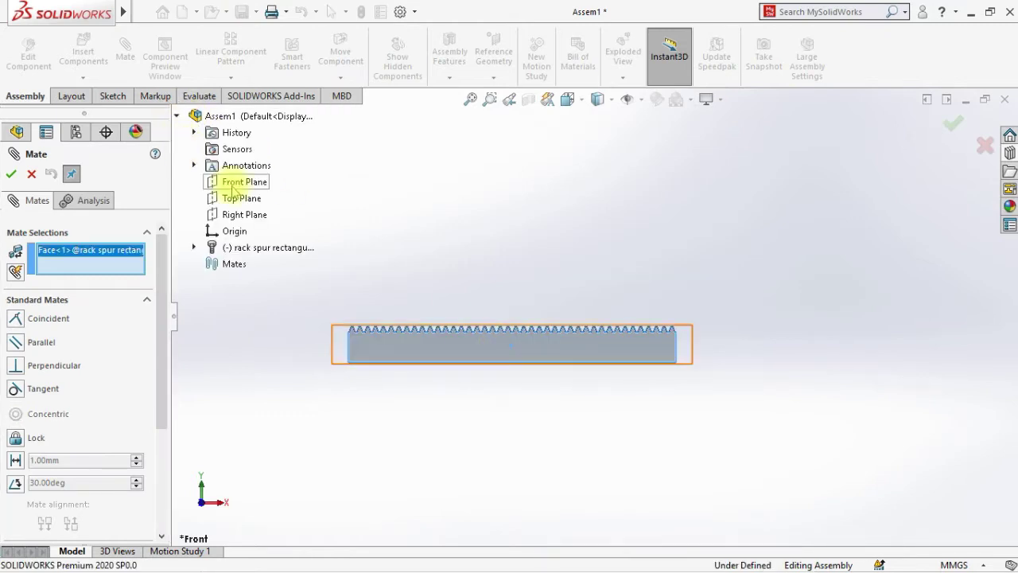
{"action": "left_click", "coordinate": [233, 186]}
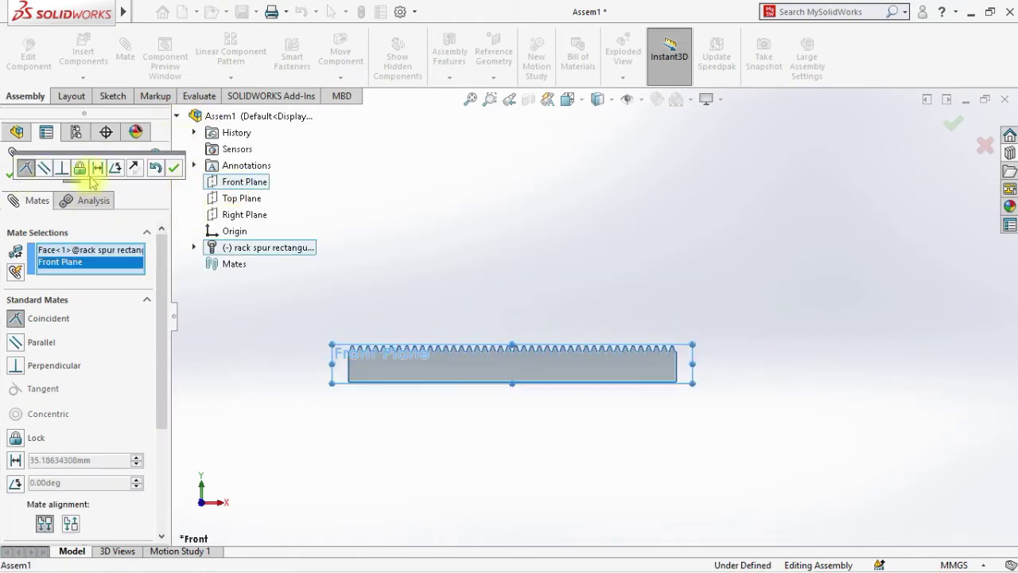
{"action": "left_click", "coordinate": [172, 169]}
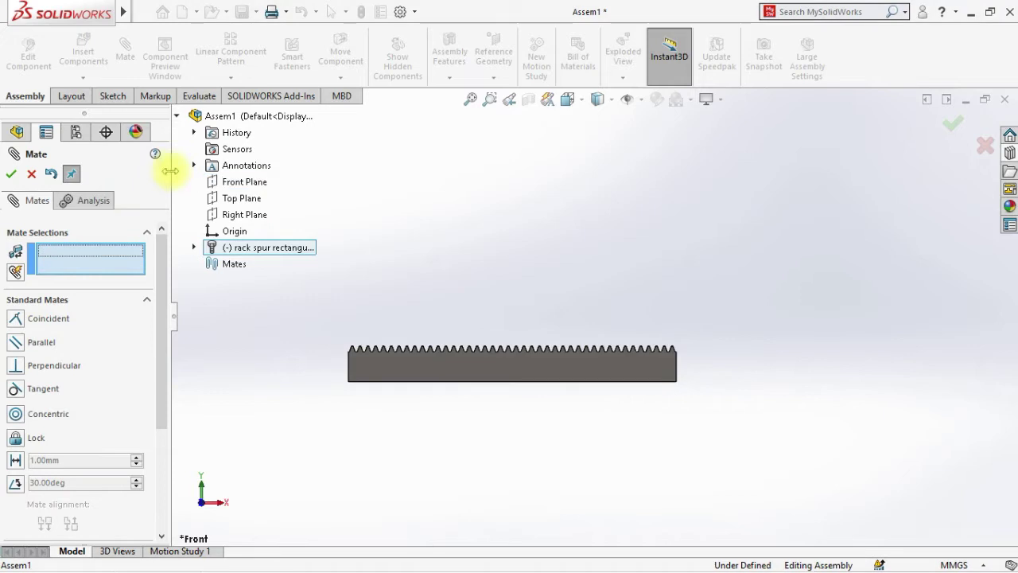
{"action": "left_click", "coordinate": [16, 175]}
Insert one Toolbox Spur Gear above the rack with module 1.5, 28 teeth, pressure angle 20, face width 40 and a one-sided hub.
{"action": "middle_click_drag", "start_coordinate": [613, 337], "coordinate": [604, 307]}
{"action": "key", "text": "space"}
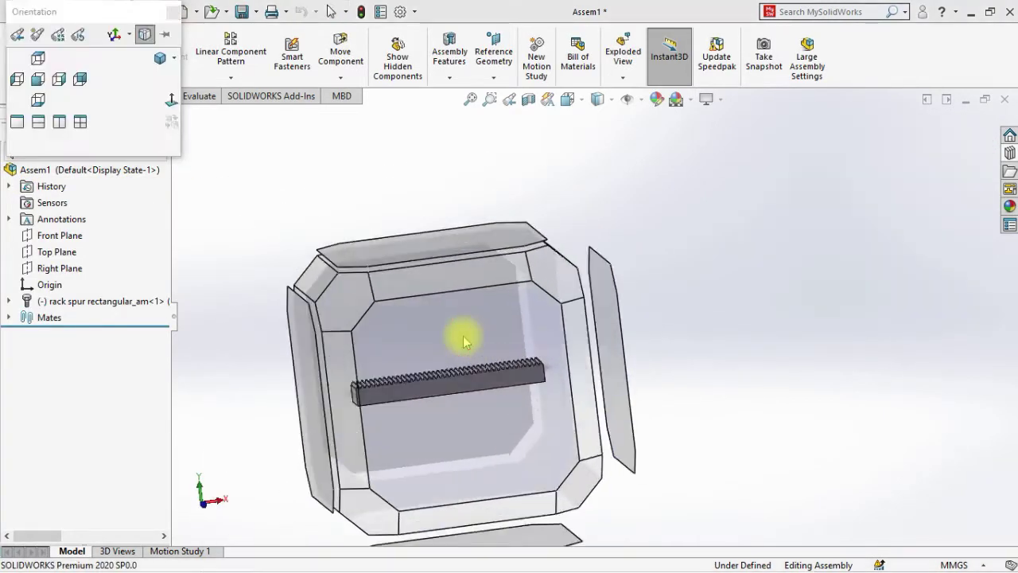
{"action": "left_click", "coordinate": [465, 340]}
{"action": "left_click", "coordinate": [1010, 154]}
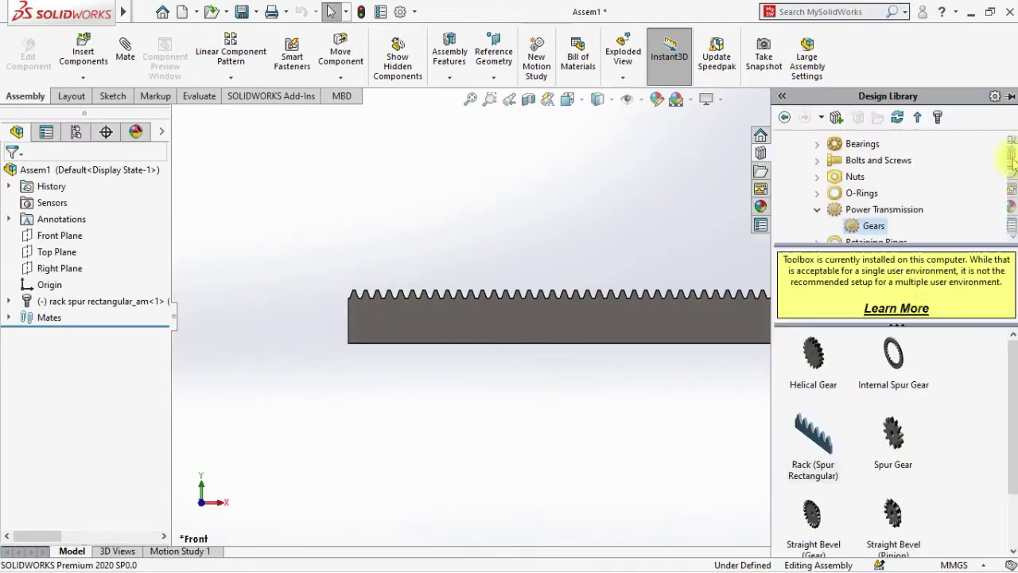
{"action": "left_click_drag", "start_coordinate": [716, 354], "coordinate": [583, 248]}
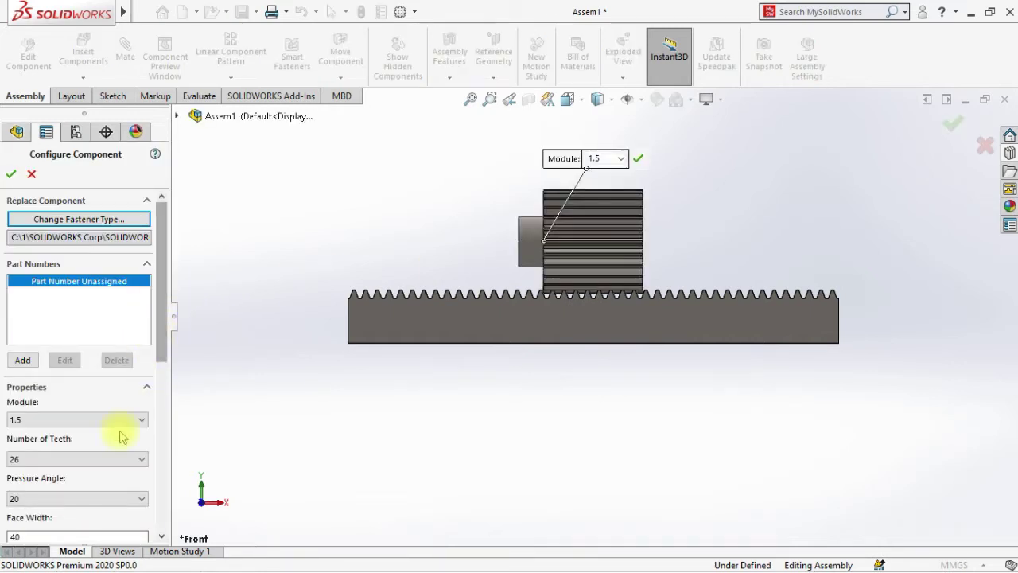
{"action": "left_click", "coordinate": [120, 459]}
{"action": "left_click", "coordinate": [62, 217]}
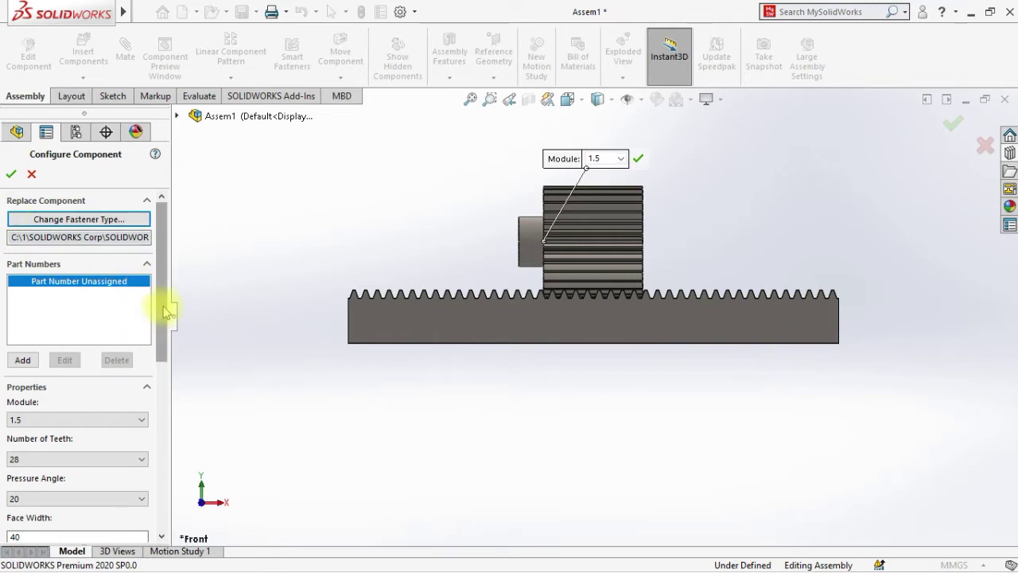
{"action": "left_click_drag", "start_coordinate": [163, 319], "coordinate": [168, 375]}
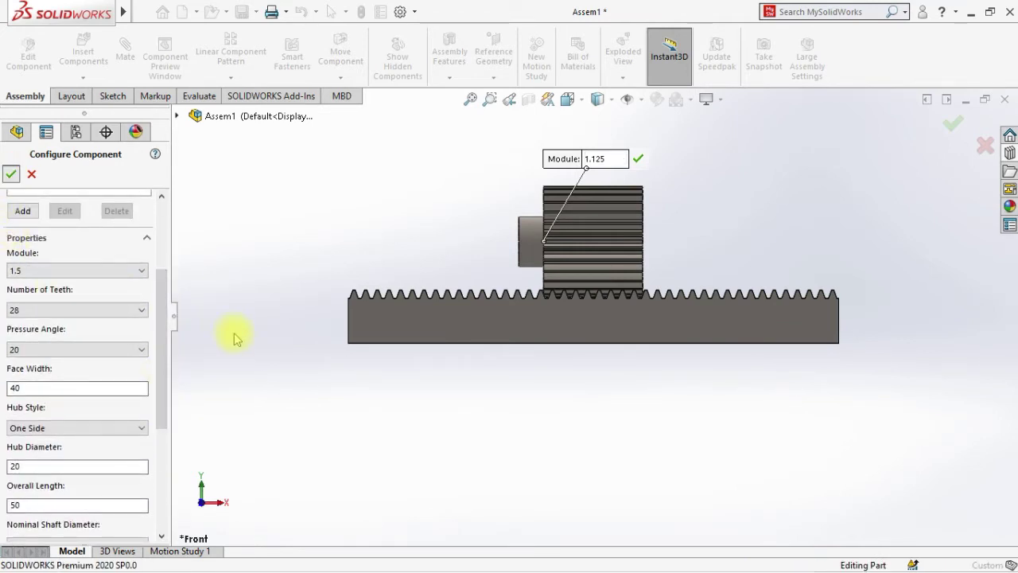
{"action": "key", "text": "Return"}
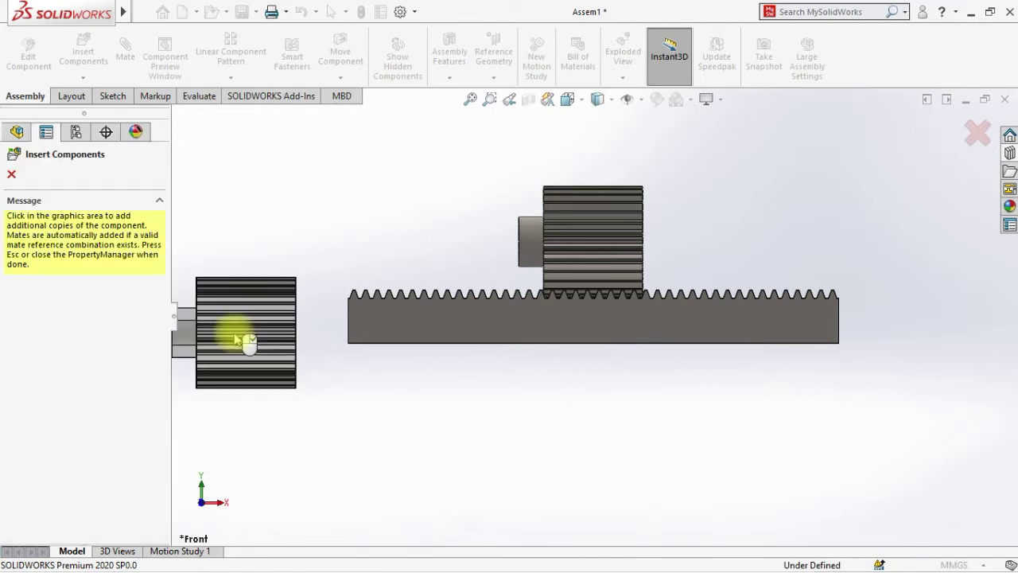
{"action": "left_click", "coordinate": [10, 175]}
Rotate the spur gear so its flat toothed face points the same way as the rack's front face.
{"action": "scroll", "coordinate": [509, 238], "scroll_direction": "up", "scroll_amount": 2}
{"action": "scroll", "coordinate": [513, 232], "scroll_direction": "down", "scroll_amount": 3}
{"action": "right_click_drag", "start_coordinate": [663, 291], "coordinate": [556, 284]}
{"action": "left_click", "coordinate": [557, 284]}
{"action": "scroll", "coordinate": [618, 333], "scroll_direction": "down", "scroll_amount": 3}
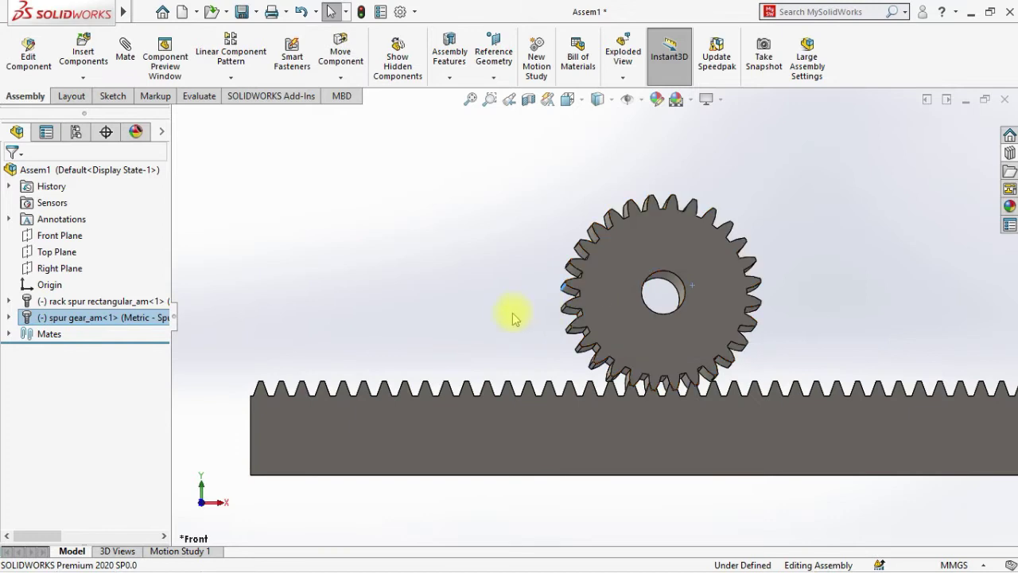
Mate the spur gear's flat face coincident with the assembly's Front Plane.
{"action": "scroll", "coordinate": [593, 304], "scroll_direction": "up", "scroll_amount": 2}
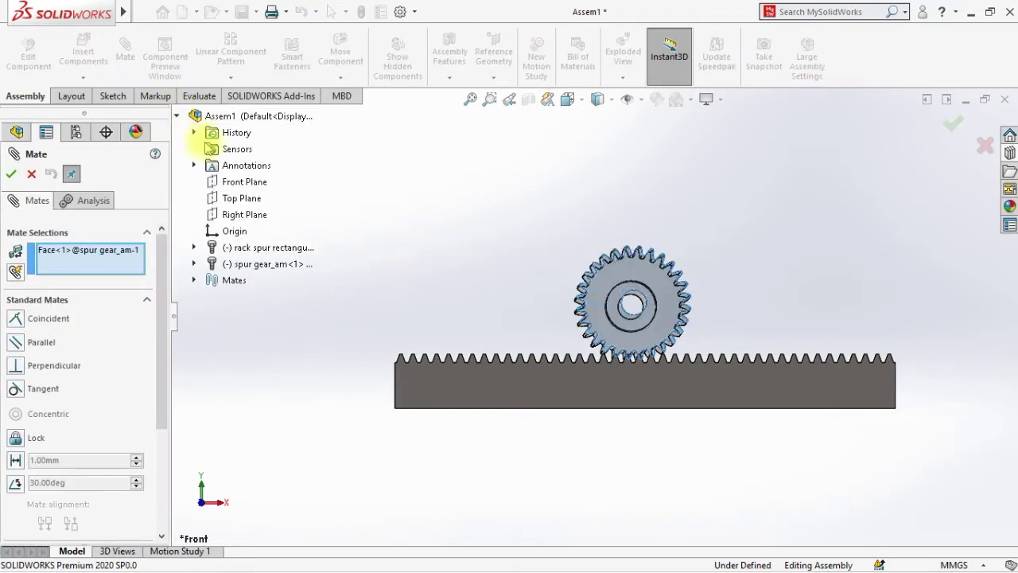
{"action": "left_click", "coordinate": [243, 182]}
{"action": "left_click", "coordinate": [10, 173]}
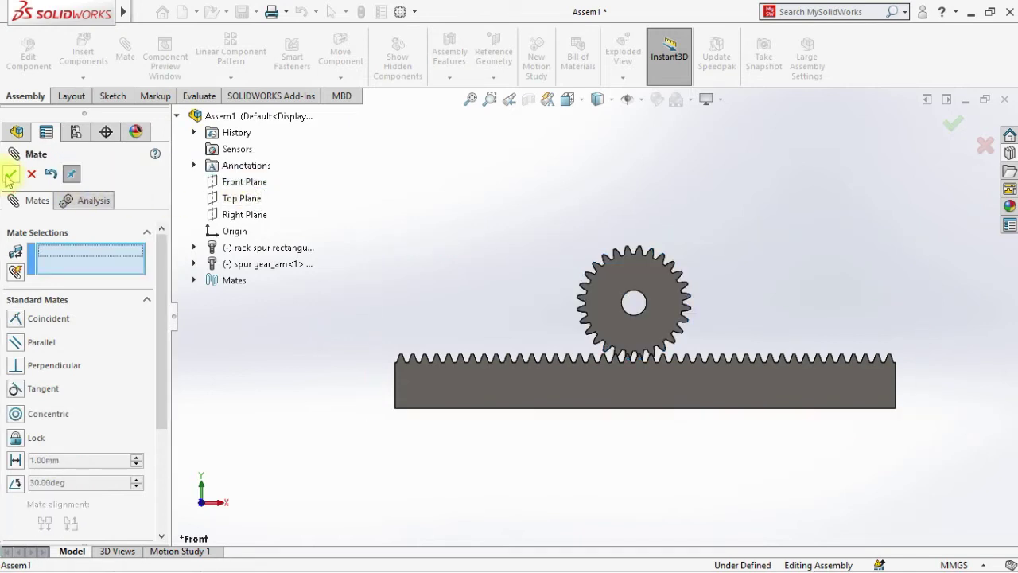
Reposition the spur gear against the rack so its teeth mesh with the rack teeth, leaving a small clearance.
{"action": "scroll", "coordinate": [670, 277], "scroll_direction": "down", "scroll_amount": 4}
{"action": "left_click_drag", "start_coordinate": [560, 366], "coordinate": [470, 412]}
{"action": "scroll", "coordinate": [516, 323], "scroll_direction": "up", "scroll_amount": 4}
{"action": "scroll", "coordinate": [485, 384], "scroll_direction": "down", "scroll_amount": 5}
{"action": "scroll", "coordinate": [599, 253], "scroll_direction": "down", "scroll_amount": 3}
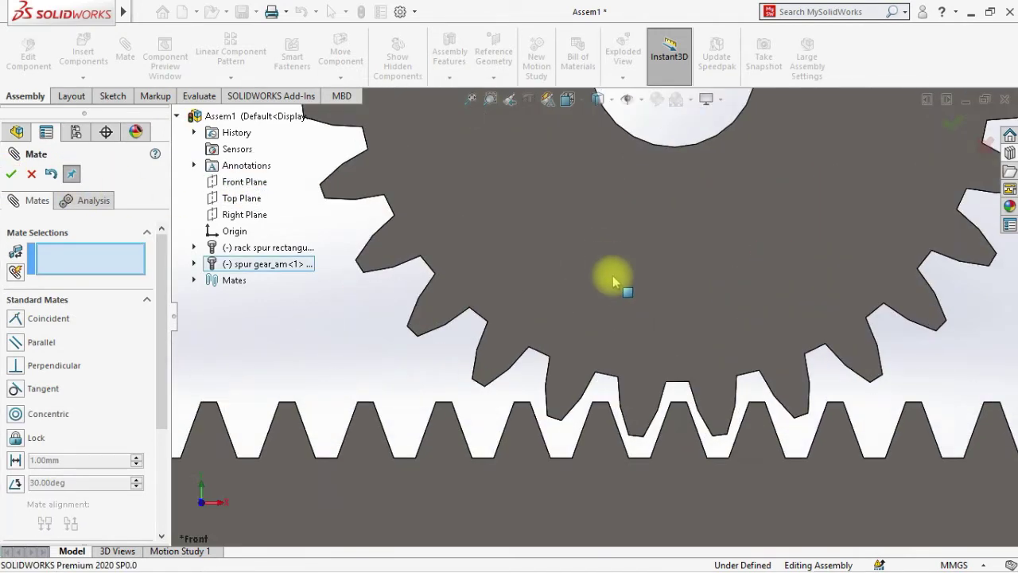
{"action": "scroll", "coordinate": [668, 304], "scroll_direction": "down", "scroll_amount": 1}
{"action": "left_click_drag", "start_coordinate": [676, 310], "coordinate": [682, 398]}
{"action": "scroll", "coordinate": [675, 404], "scroll_direction": "down", "scroll_amount": 5}
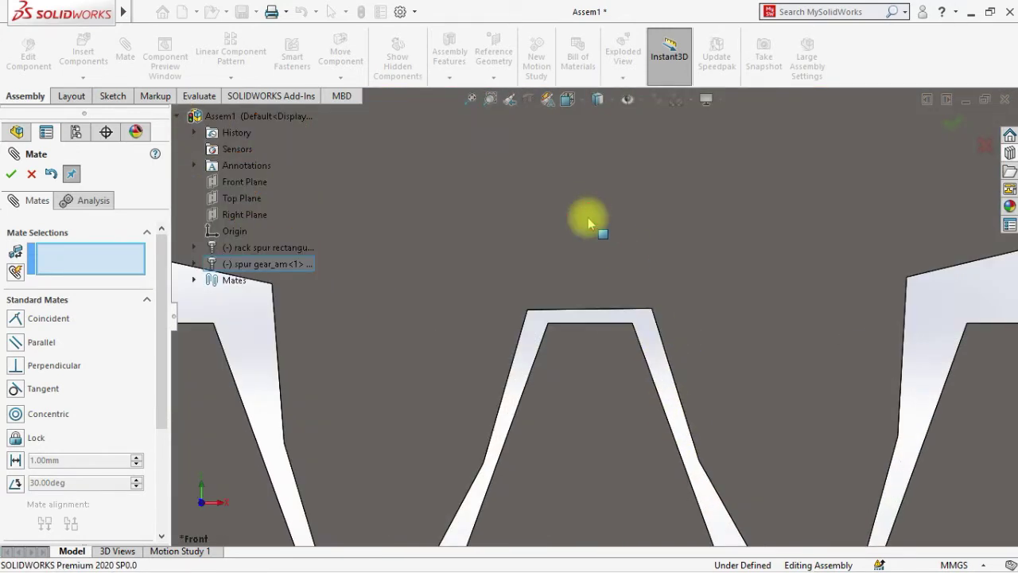
{"action": "left_click_drag", "start_coordinate": [588, 217], "coordinate": [588, 229]}
{"action": "scroll", "coordinate": [590, 315], "scroll_direction": "up", "scroll_amount": 2}
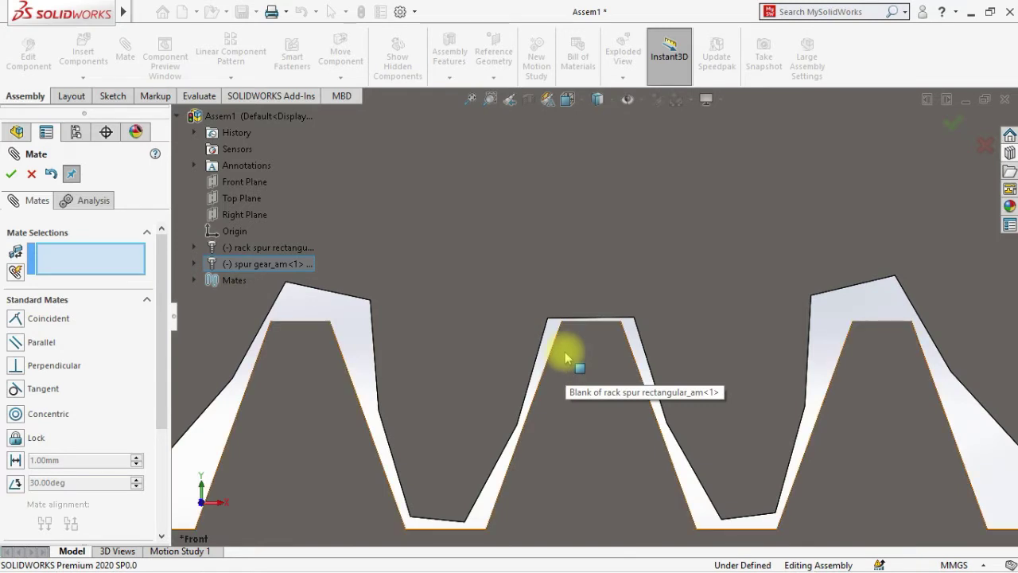
{"action": "scroll", "coordinate": [610, 345], "scroll_direction": "up", "scroll_amount": 12}
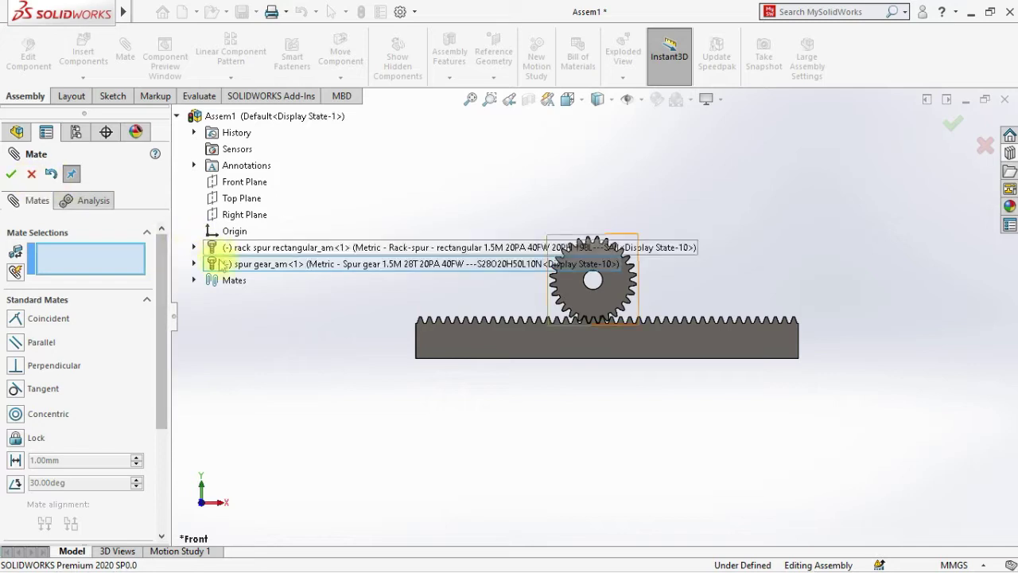
Show the TooCutSke sketch under the spur gear's ToothCut feature and leave the Mate command.
{"action": "left_click", "coordinate": [194, 263]}
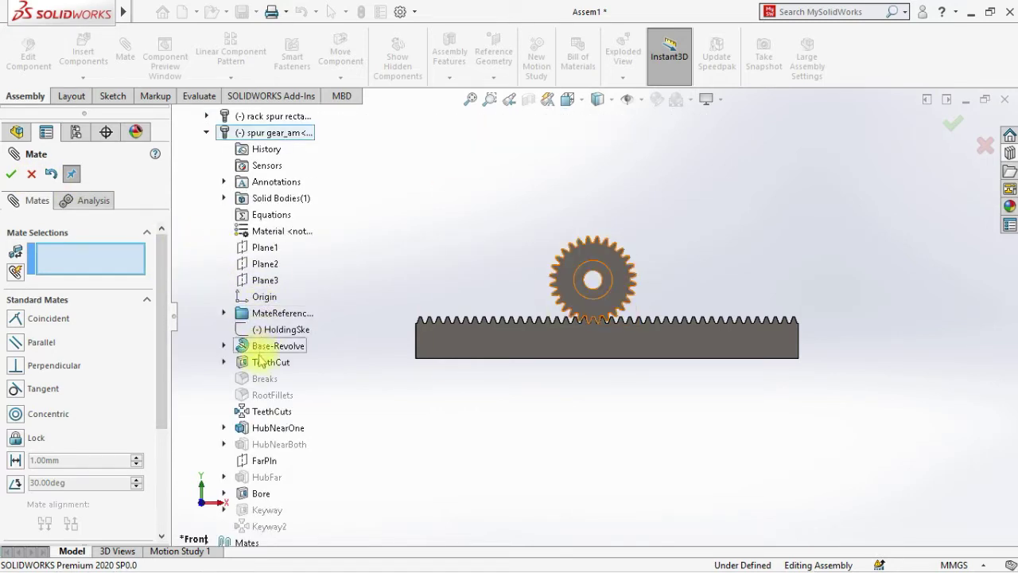
{"action": "left_click", "coordinate": [224, 362]}
{"action": "right_click", "coordinate": [266, 381]}
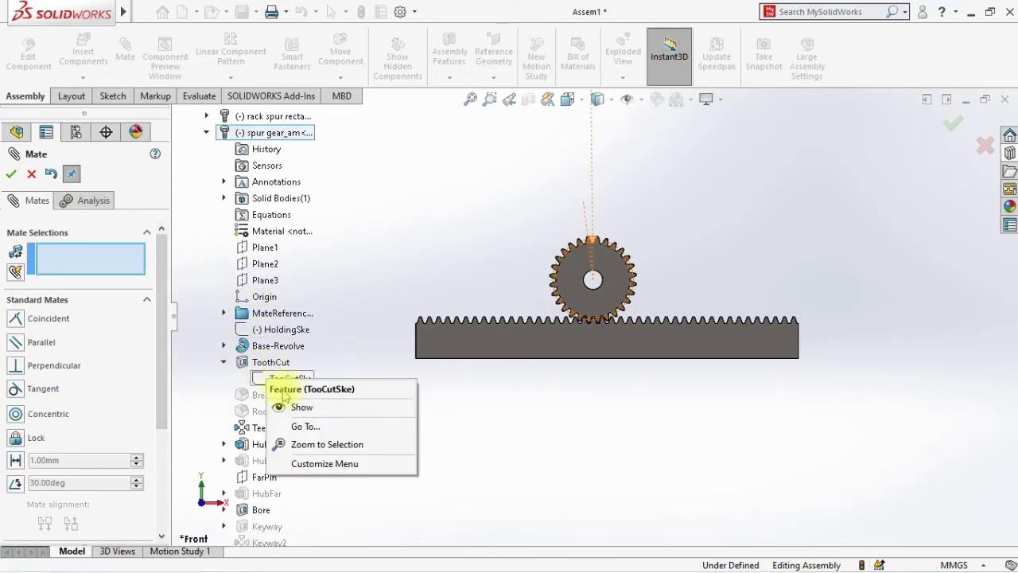
{"action": "left_click", "coordinate": [296, 404]}
{"action": "left_click_drag", "start_coordinate": [162, 322], "coordinate": [164, 350]}
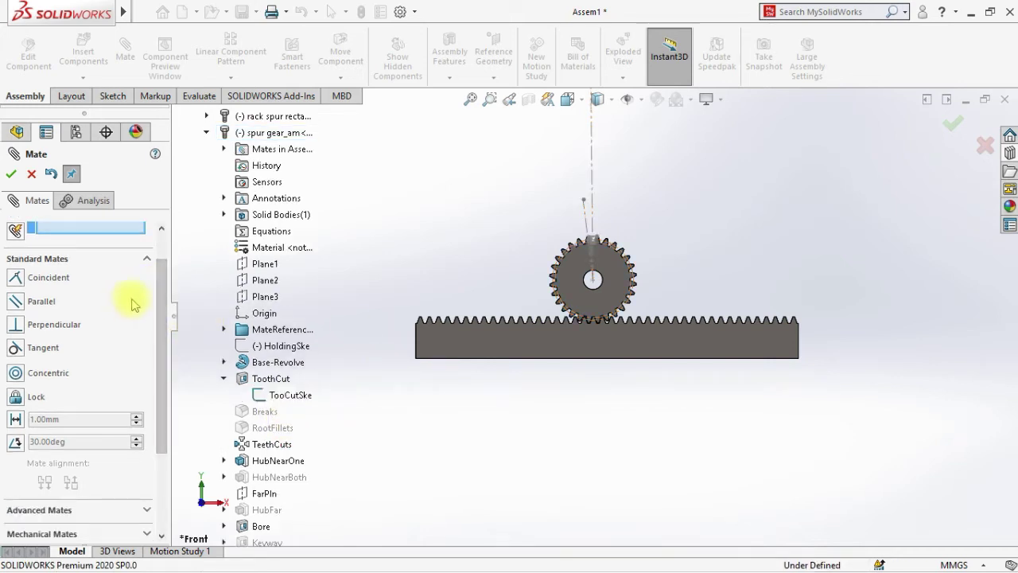
{"action": "left_click", "coordinate": [32, 175]}
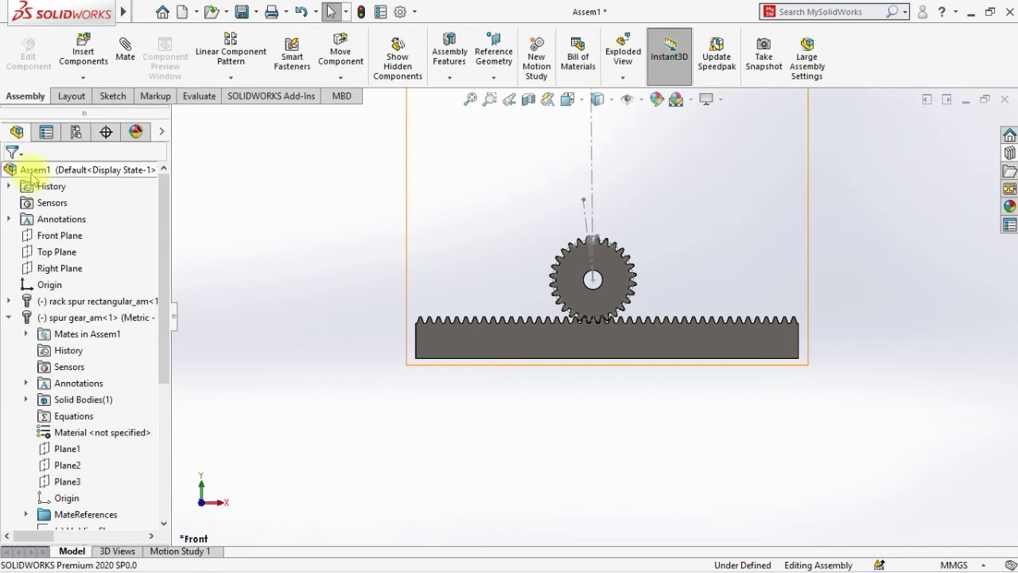
Start a new assembly sketch on the spur gear's Plane3.
{"action": "left_click", "coordinate": [112, 95]}
{"action": "left_click", "coordinate": [18, 49]}
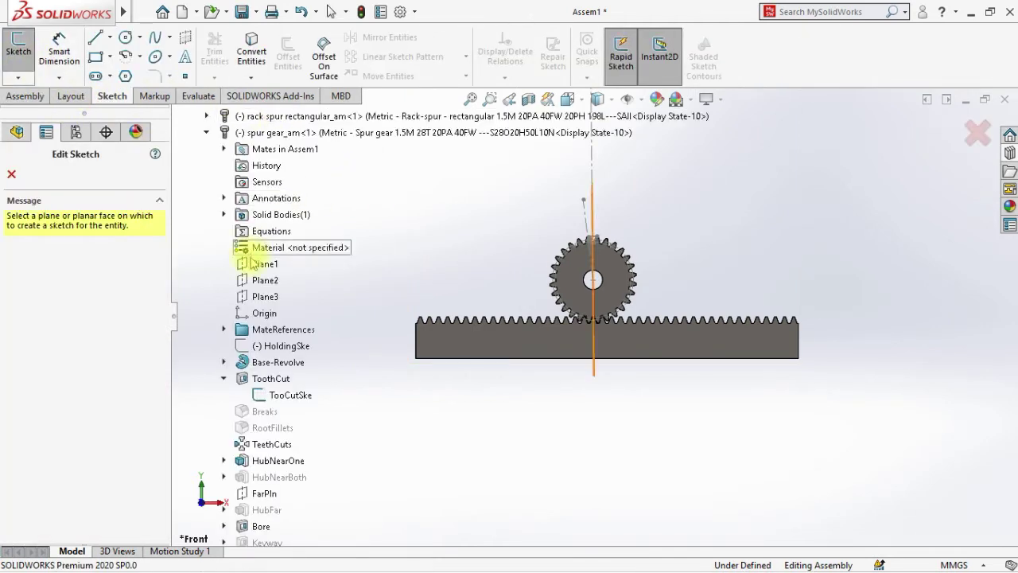
{"action": "left_click", "coordinate": [253, 296]}
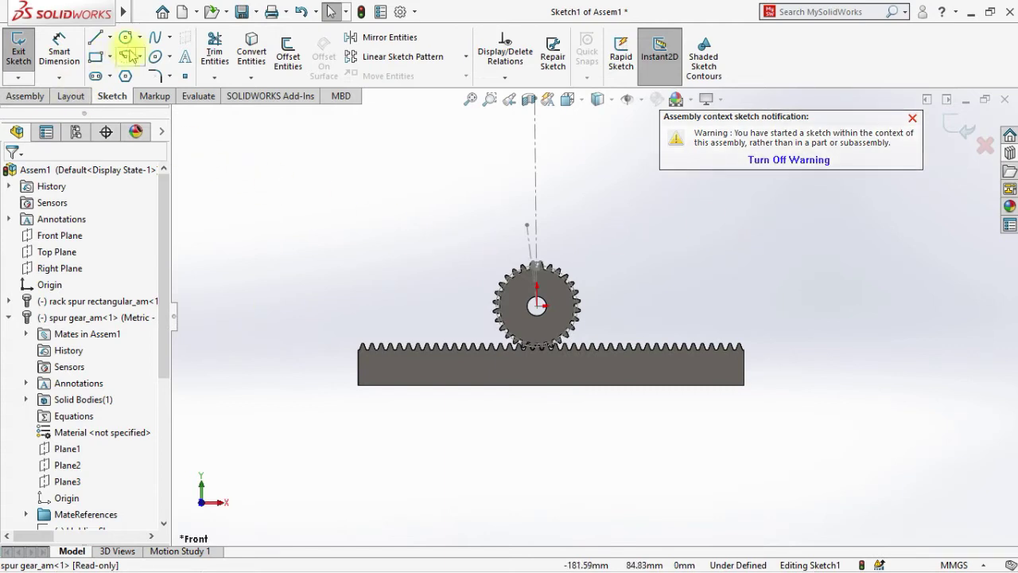
{"action": "left_click", "coordinate": [126, 38]}
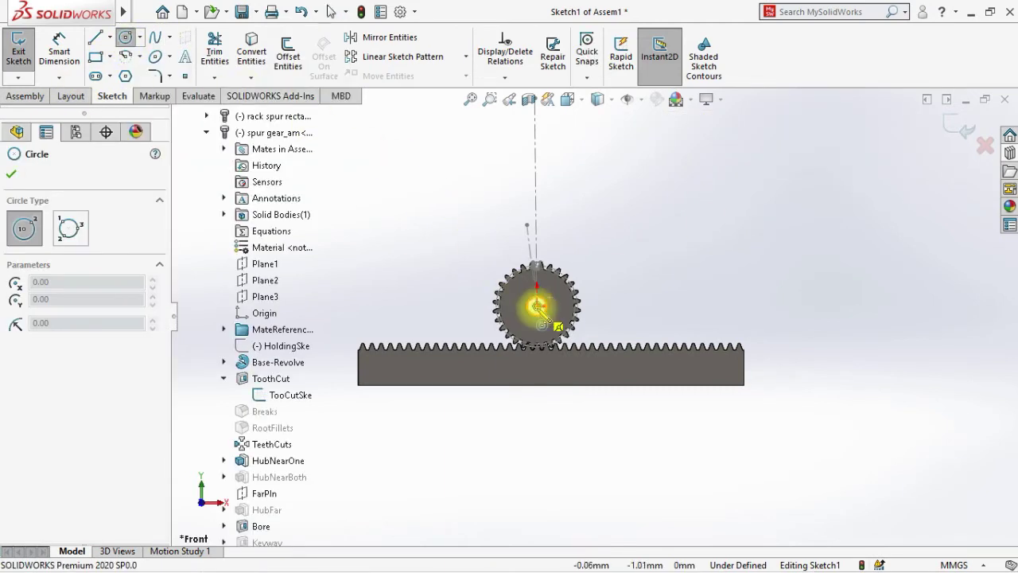
{"action": "left_click", "coordinate": [538, 306]}
{"action": "scroll", "coordinate": [533, 371], "scroll_direction": "down", "scroll_amount": 5}
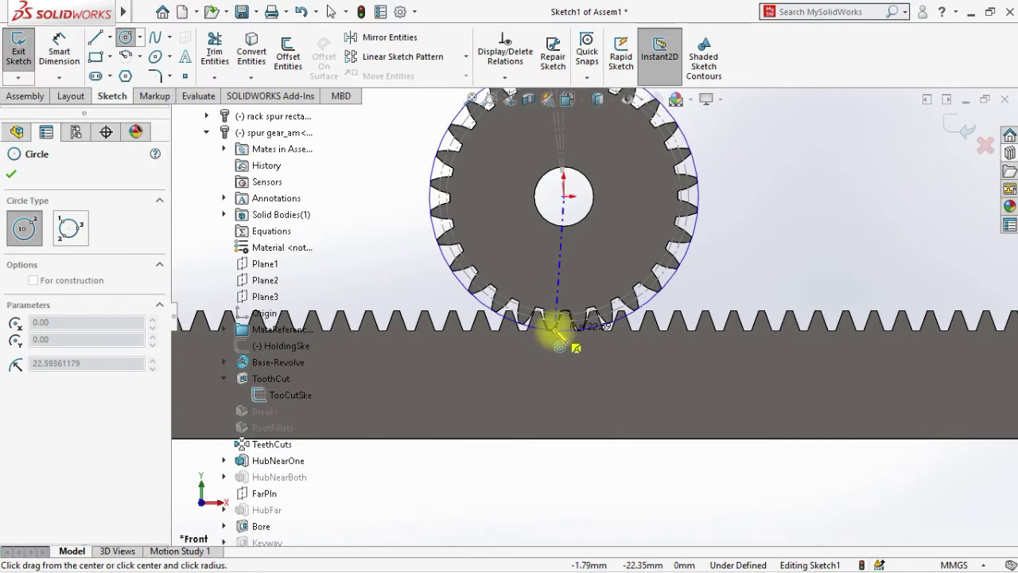
{"action": "key", "text": "Escape"}
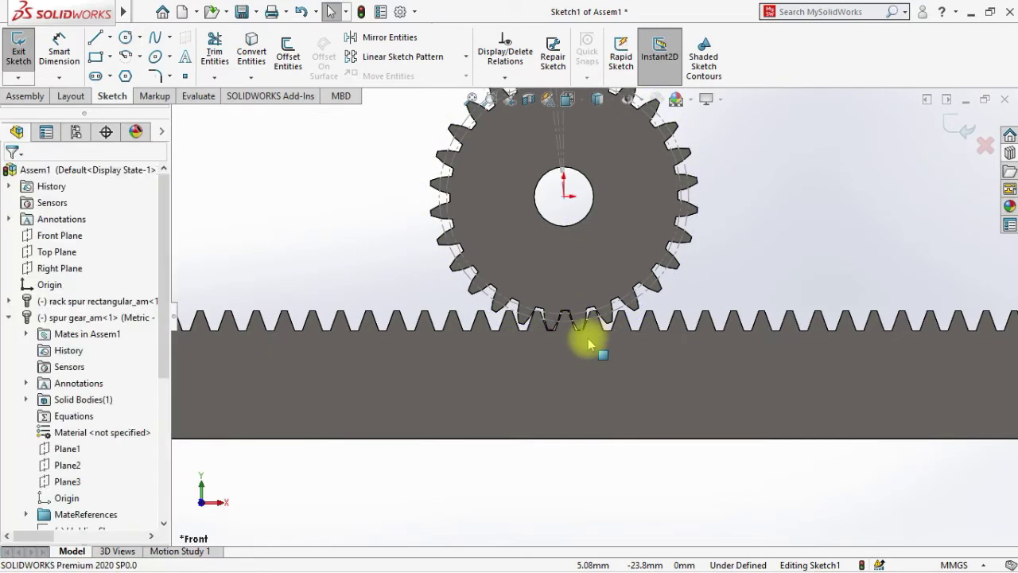
Sketch a vertical centerline from the spur gear's center down to the rack's bottom edge.
{"action": "left_click", "coordinate": [110, 37]}
{"action": "left_click", "coordinate": [107, 71]}
{"action": "left_click", "coordinate": [565, 195]}
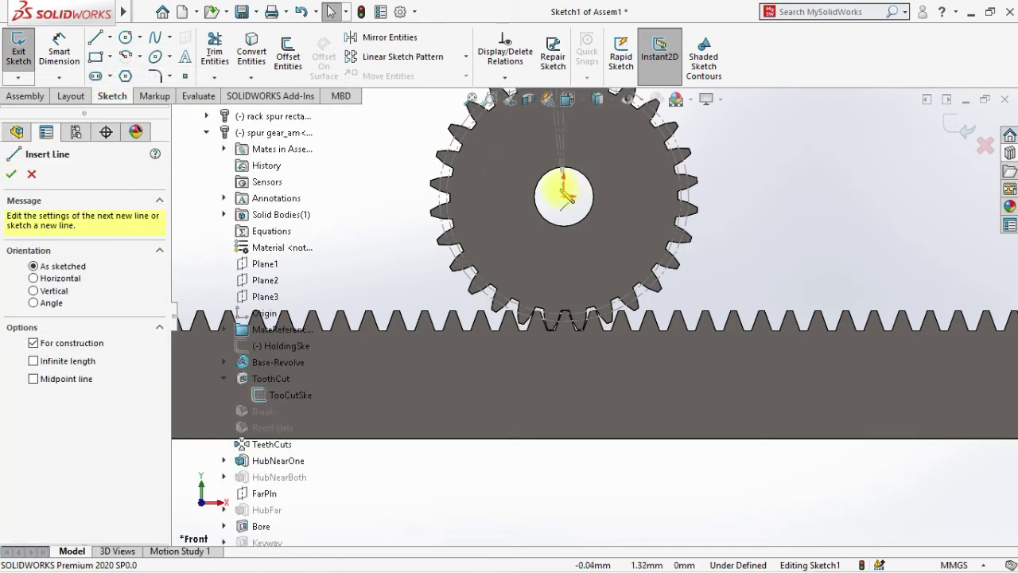
{"action": "left_click", "coordinate": [565, 438]}
{"action": "key", "text": "Escape"}
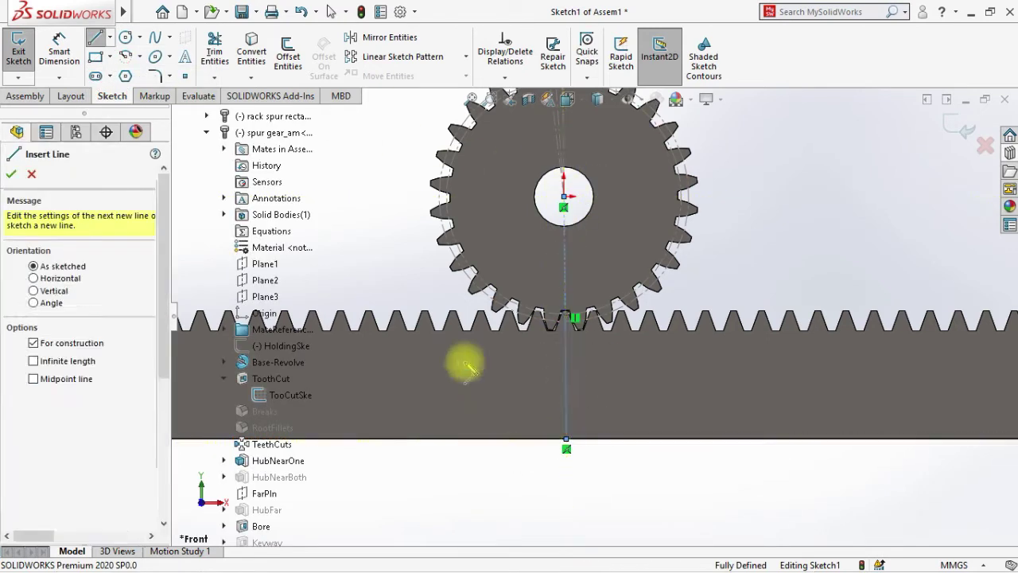
{"action": "key", "text": "Escape"}
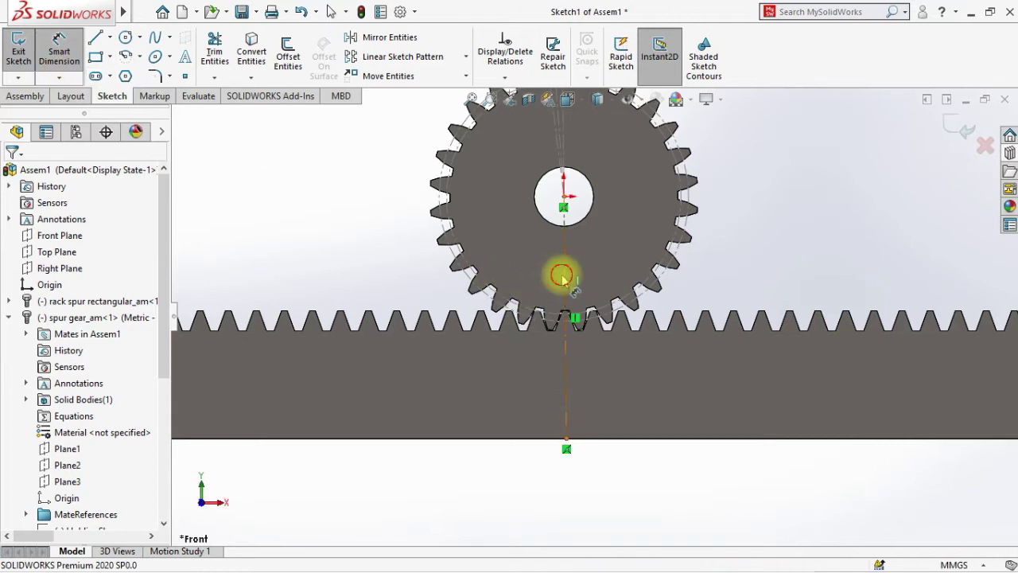
Add a driven dimension for the centerline's length and exit the sketch.
{"action": "left_click", "coordinate": [562, 275]}
{"action": "scroll", "coordinate": [477, 291], "scroll_direction": "up", "scroll_amount": 5}
{"action": "left_click", "coordinate": [403, 316]}
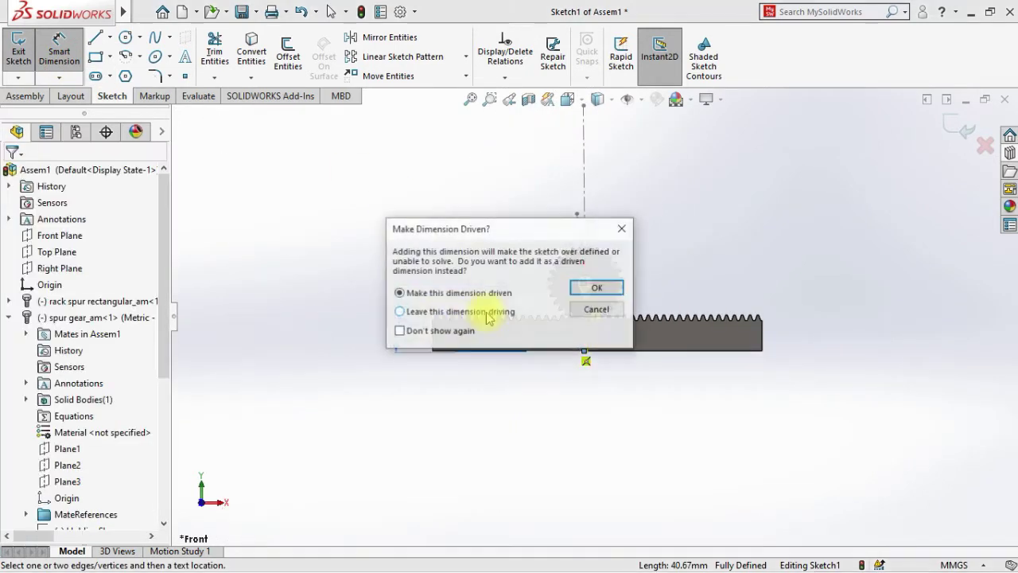
{"action": "left_click", "coordinate": [596, 287]}
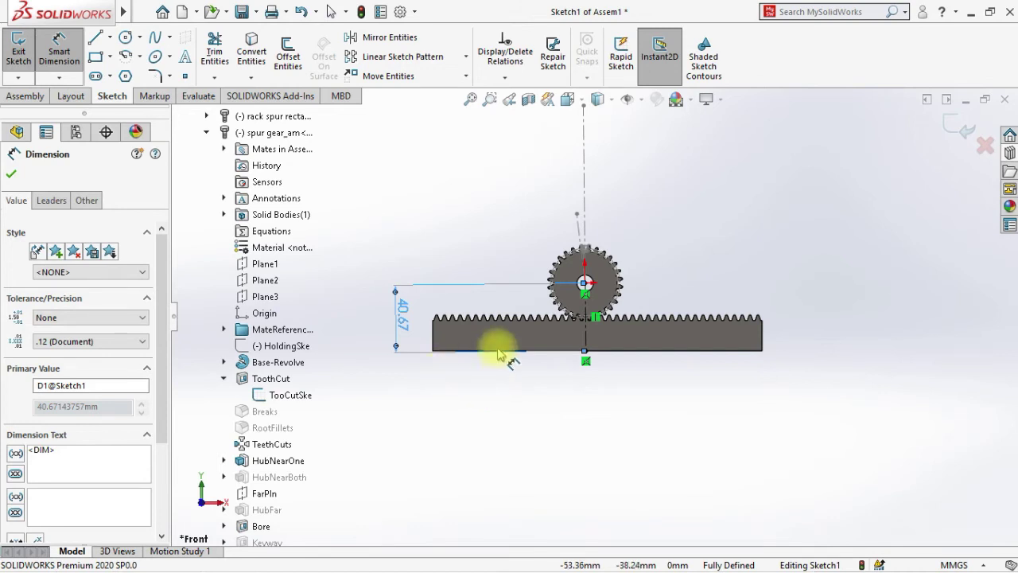
{"action": "scroll", "coordinate": [499, 356], "scroll_direction": "down", "scroll_amount": 8}
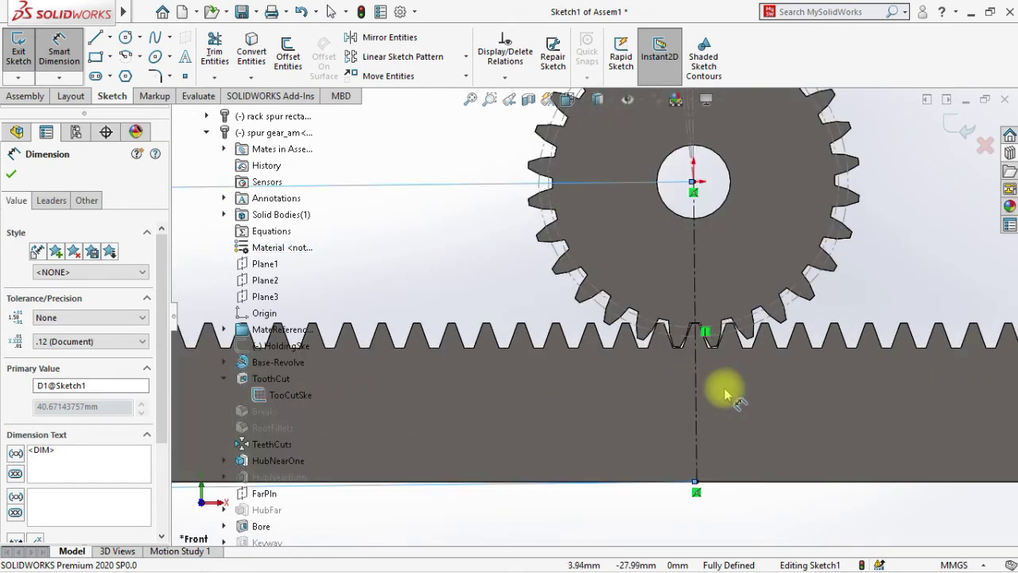
{"action": "scroll", "coordinate": [725, 395], "scroll_direction": "up", "scroll_amount": 8}
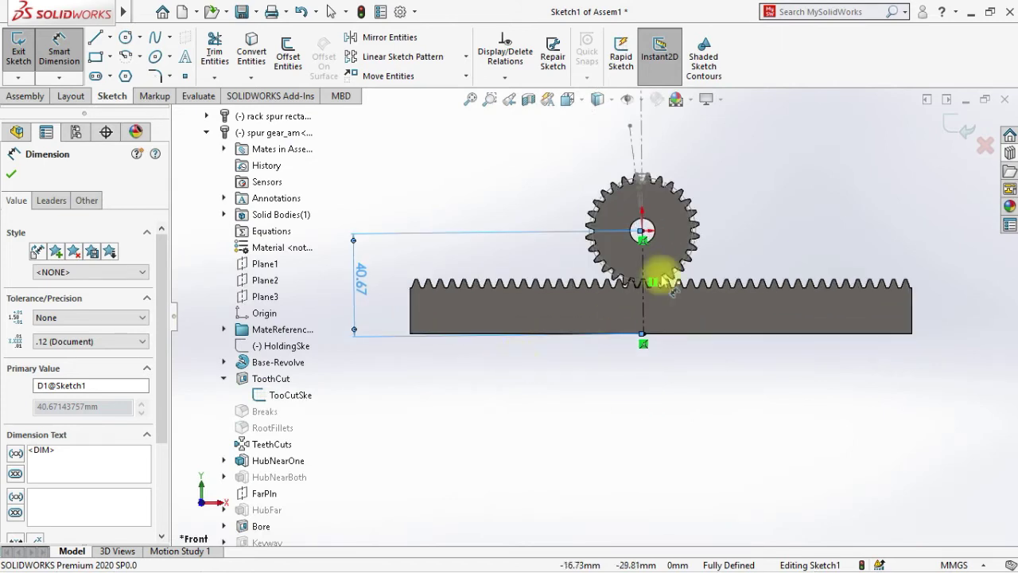
{"action": "scroll", "coordinate": [784, 243], "scroll_direction": "up", "scroll_amount": 1}
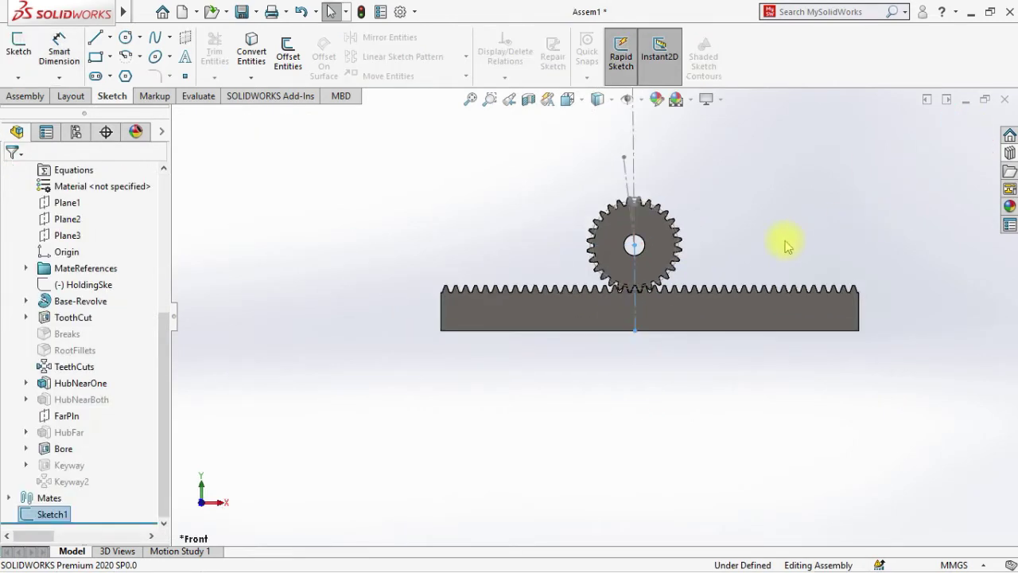
{"action": "scroll", "coordinate": [785, 242], "scroll_direction": "down", "scroll_amount": 2}
{"action": "scroll", "coordinate": [615, 292], "scroll_direction": "up", "scroll_amount": 2}
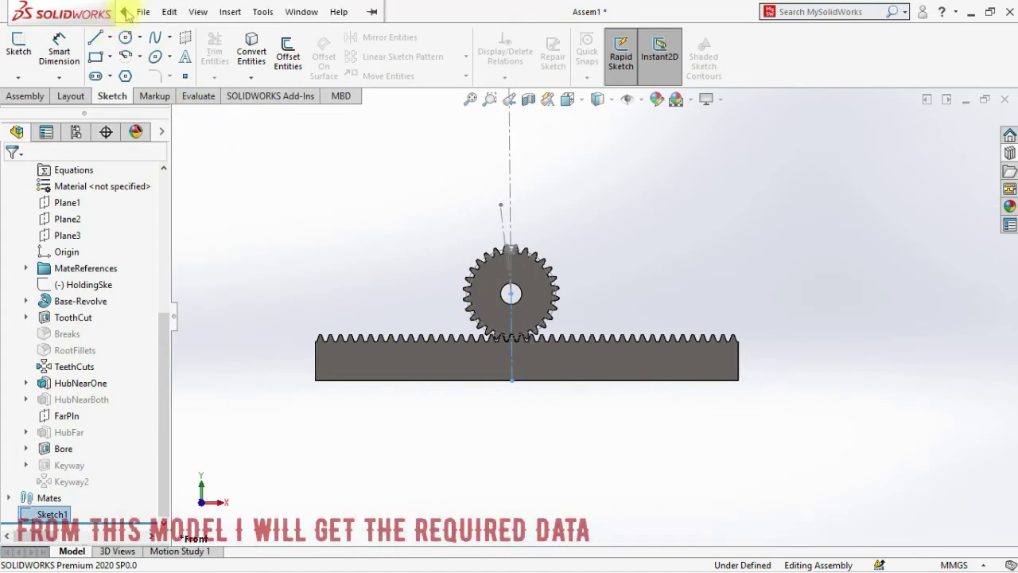
Create a new part document.
{"action": "left_click", "coordinate": [143, 12]}
{"action": "left_click", "coordinate": [159, 35]}
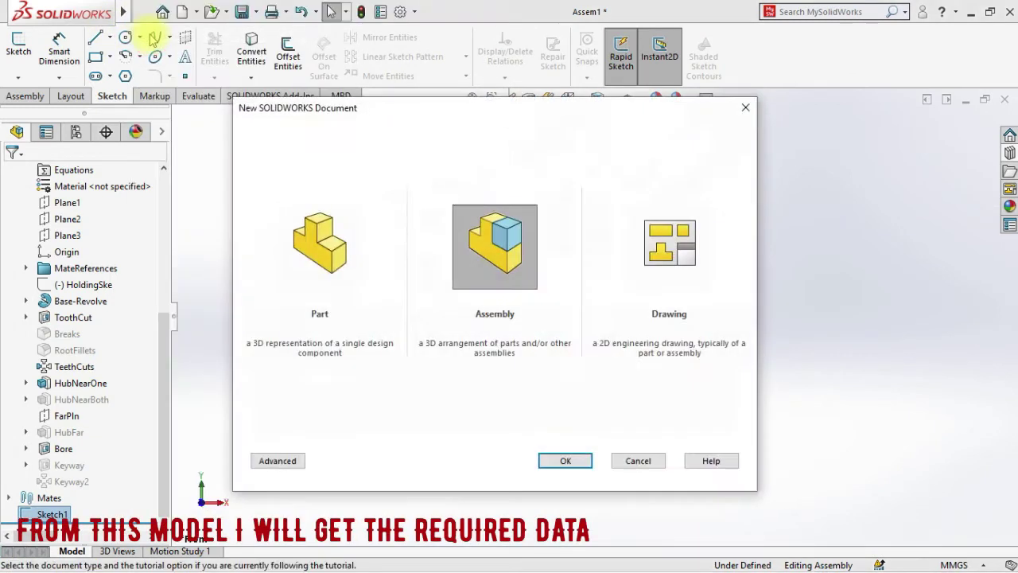
{"action": "left_click", "coordinate": [326, 230]}
{"action": "left_click", "coordinate": [565, 461]}
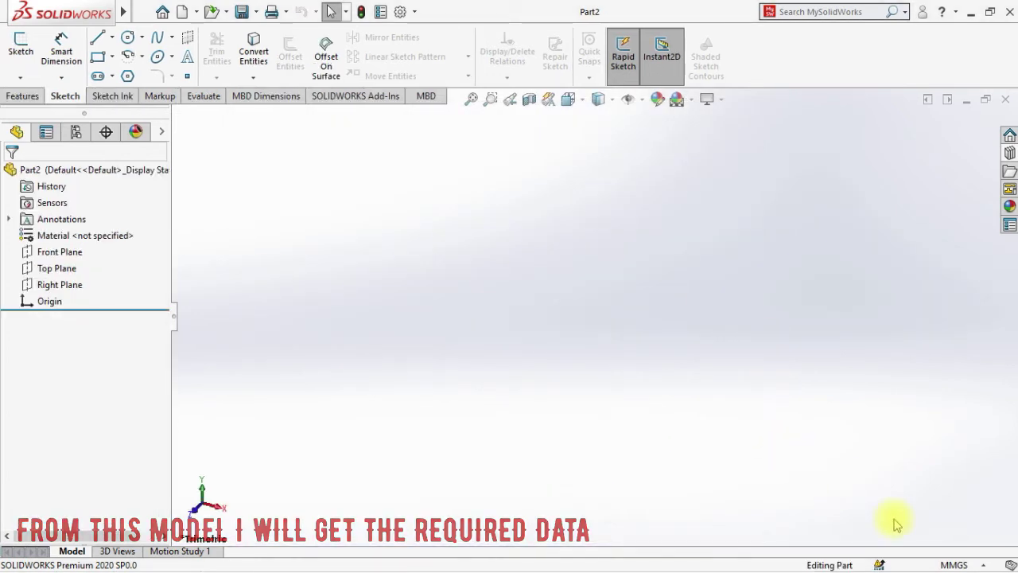
{"action": "left_click", "coordinate": [855, 555]}
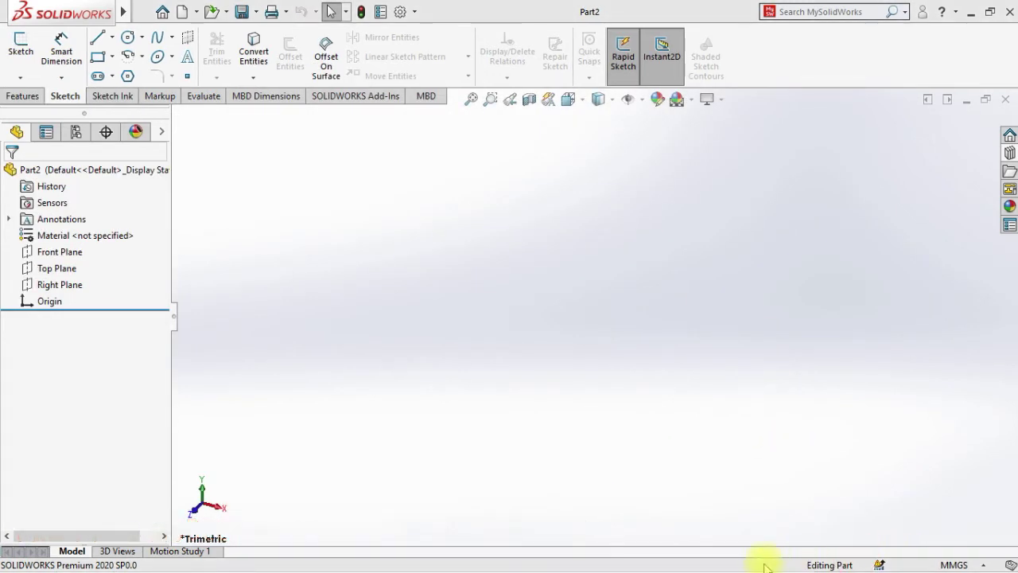
Create a Rack (Spur Rectangular) part from the Toolbox with module 1.5, pressure angle 20 and face width 40.
{"action": "left_click", "coordinate": [1007, 153]}
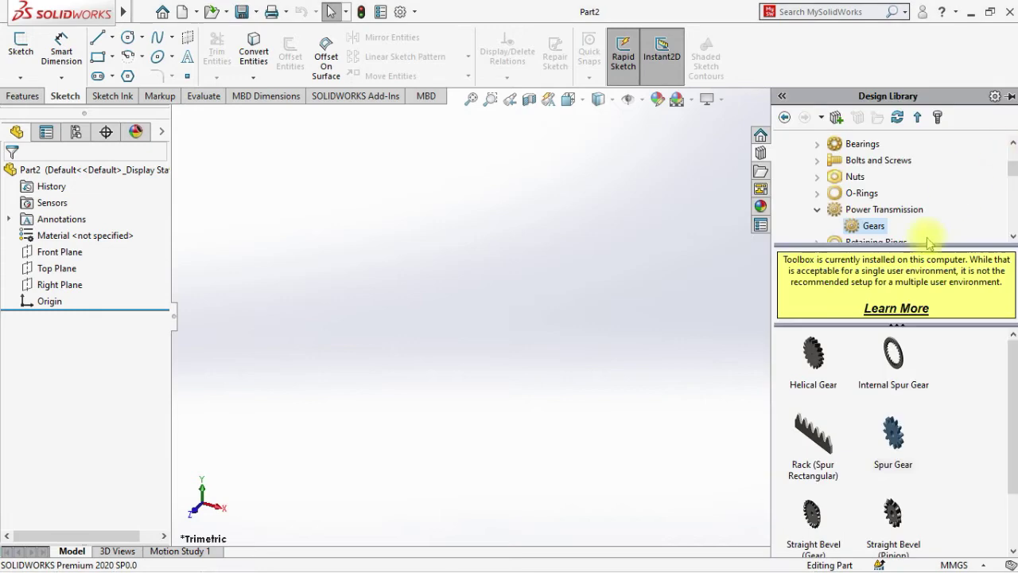
{"action": "right_click", "coordinate": [818, 433]}
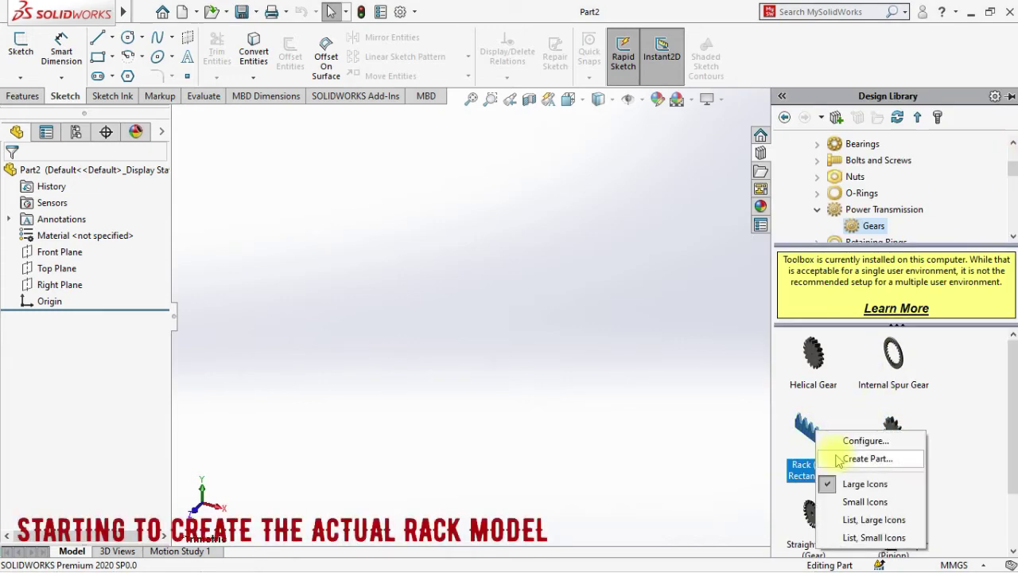
{"action": "left_click", "coordinate": [837, 458]}
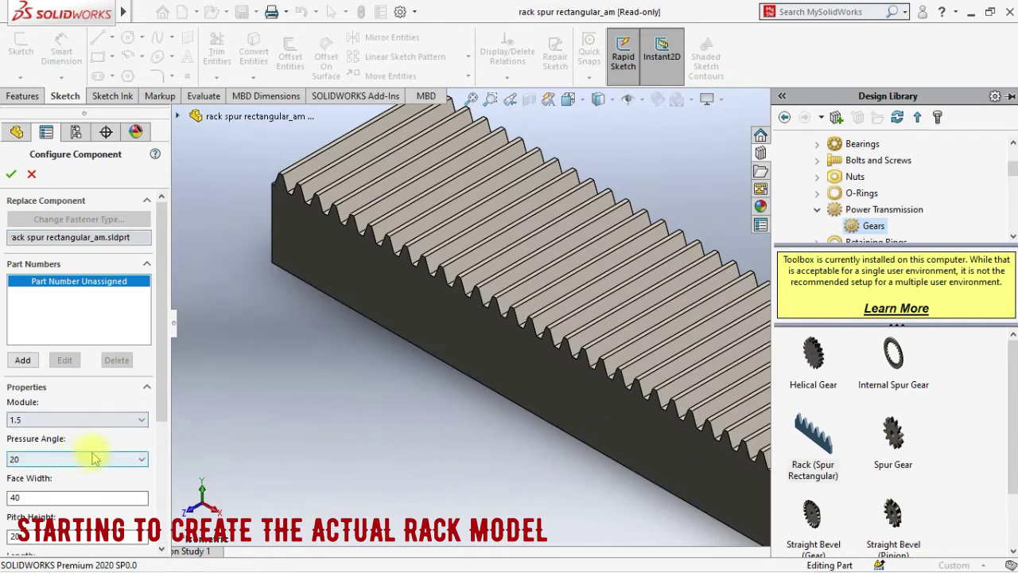
{"action": "left_click_drag", "start_coordinate": [159, 387], "coordinate": [159, 471]}
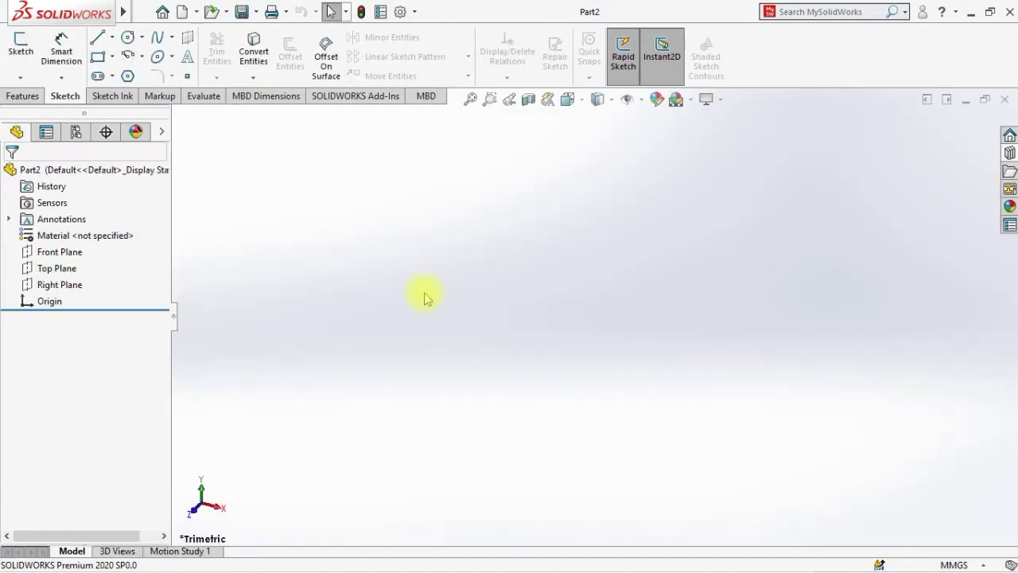
Insert the Toolbox rack into the new part as a derived part, adopting the base part's units.
{"action": "left_click", "coordinate": [1008, 154]}
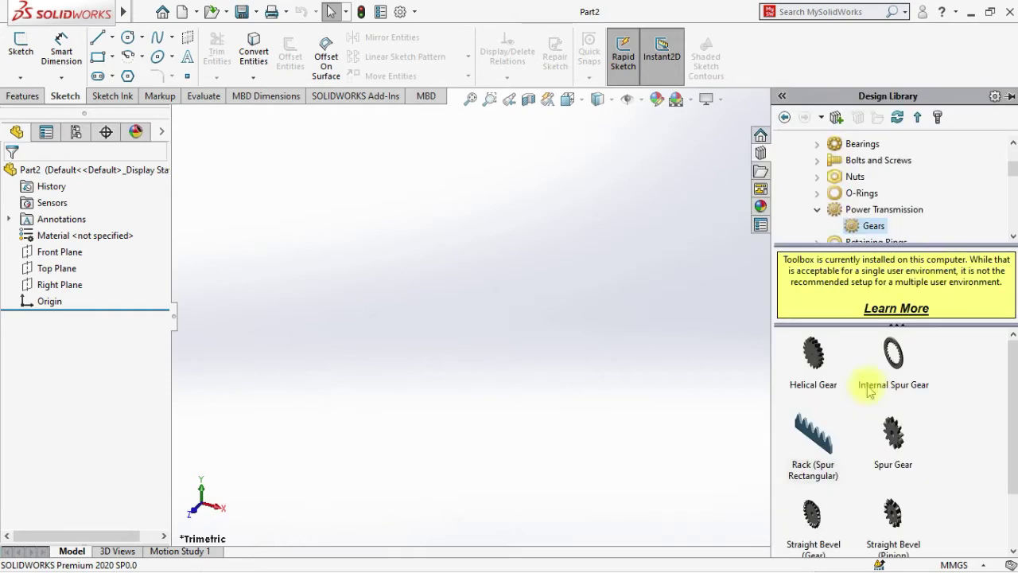
{"action": "left_click_drag", "start_coordinate": [800, 438], "coordinate": [657, 411]}
{"action": "left_click", "coordinate": [492, 289]}
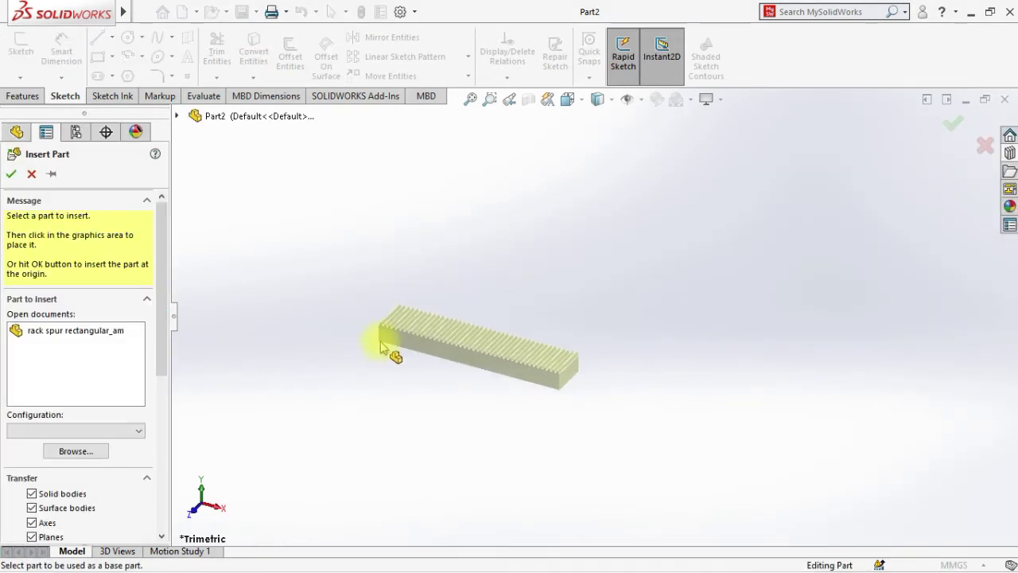
{"action": "left_click", "coordinate": [392, 341]}
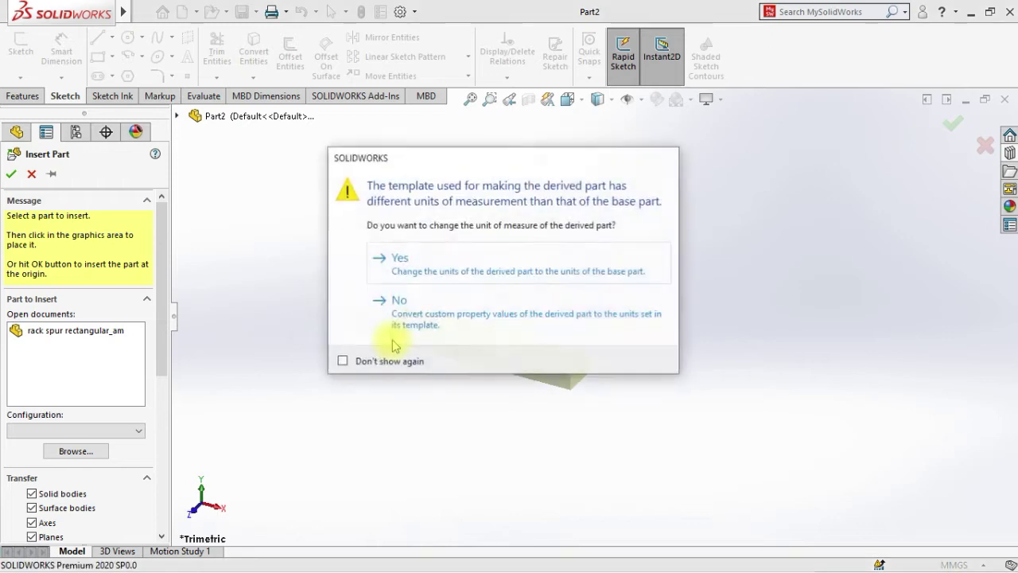
{"action": "left_click", "coordinate": [427, 266]}
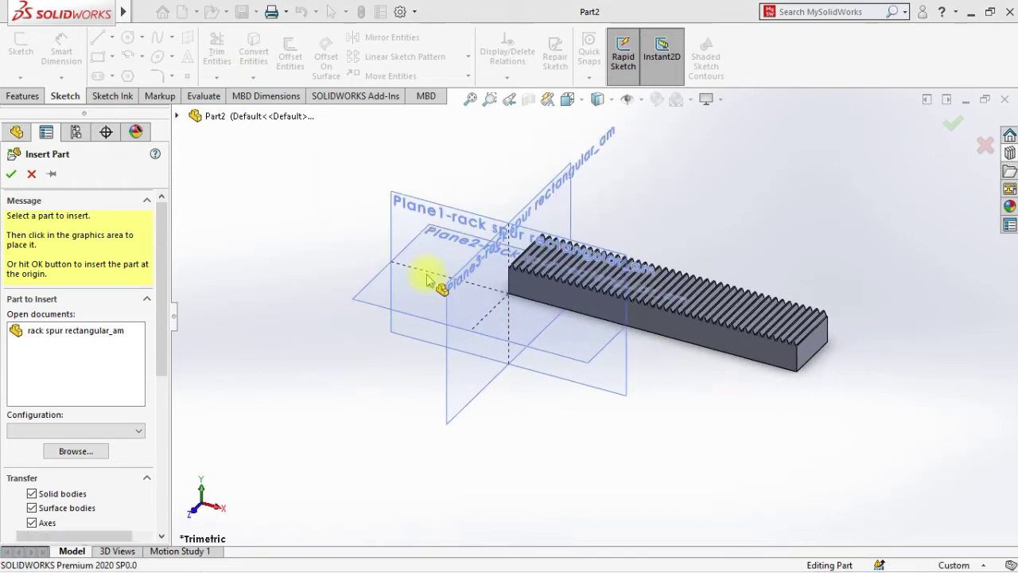
Hide the three planes imported with the rack.
{"action": "left_click", "coordinate": [9, 335]}
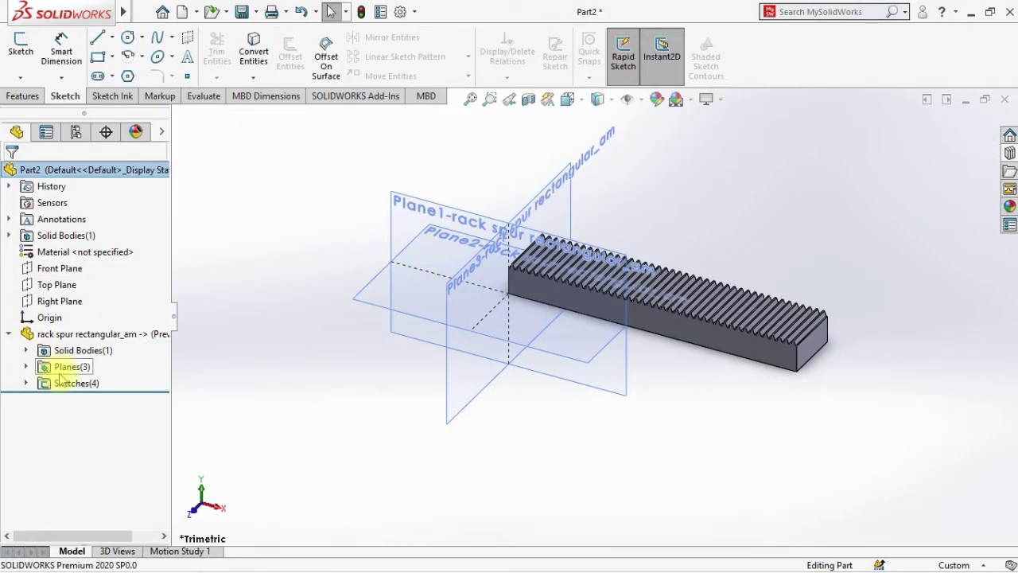
{"action": "left_click", "coordinate": [26, 367]}
{"action": "left_click", "coordinate": [45, 384]}
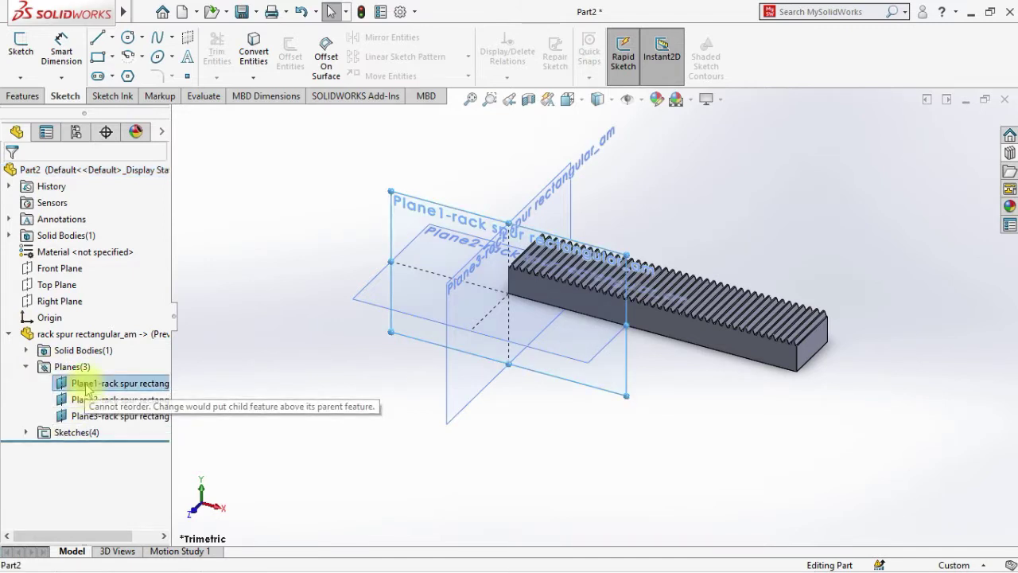
{"action": "left_click", "coordinate": [69, 415], "text": "shift"}
{"action": "right_click", "coordinate": [82, 403]}
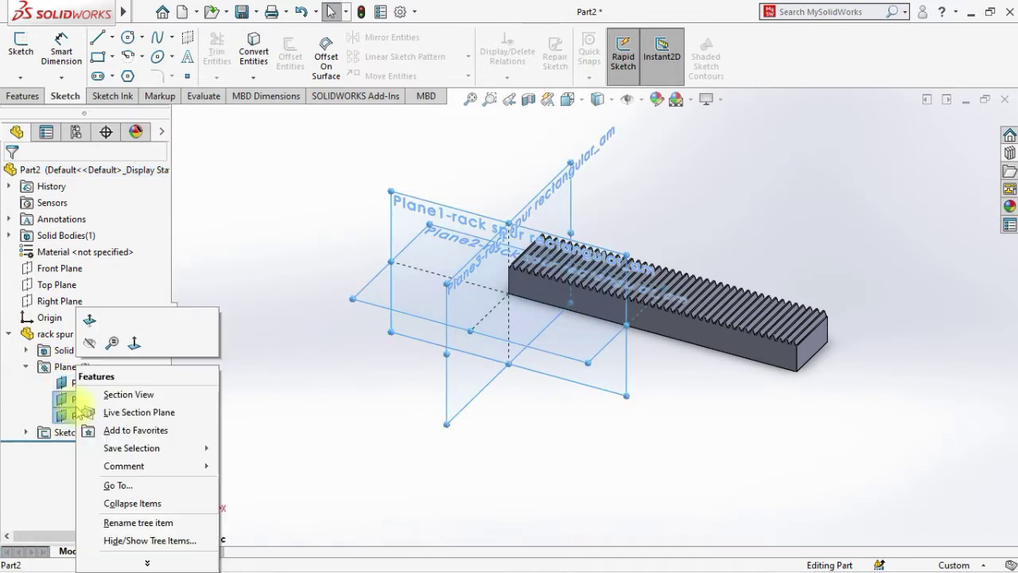
{"action": "left_click", "coordinate": [90, 348]}
Orient the view square to the rack's flat end face.
{"action": "scroll", "coordinate": [387, 385], "scroll_direction": "up", "scroll_amount": 2}
{"action": "middle_click_drag", "start_coordinate": [398, 391], "coordinate": [403, 447]}
{"action": "middle_click_drag", "start_coordinate": [531, 417], "coordinate": [603, 342]}
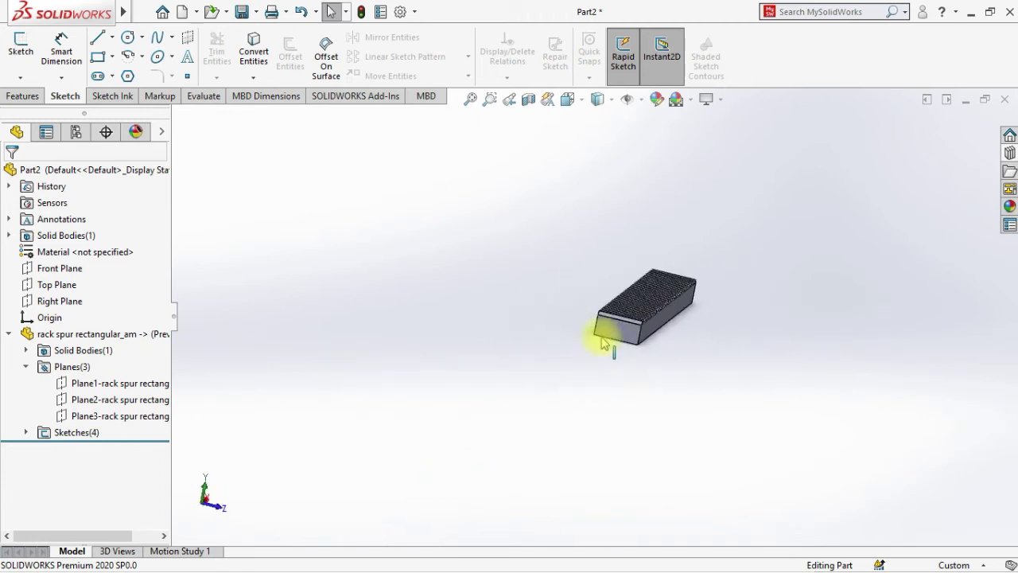
{"action": "left_click", "coordinate": [620, 342]}
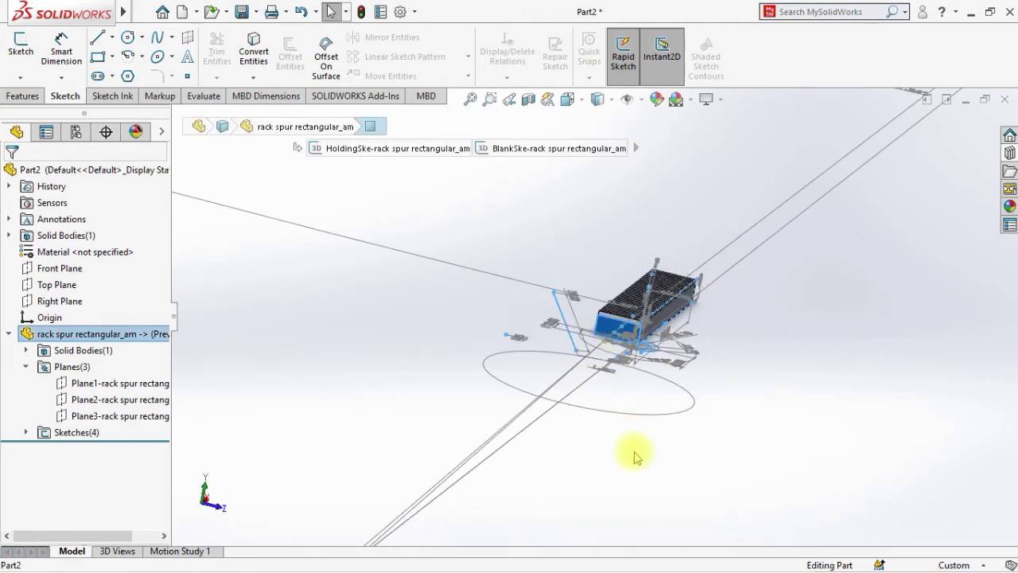
{"action": "key", "text": "space"}
{"action": "left_click", "coordinate": [477, 440]}
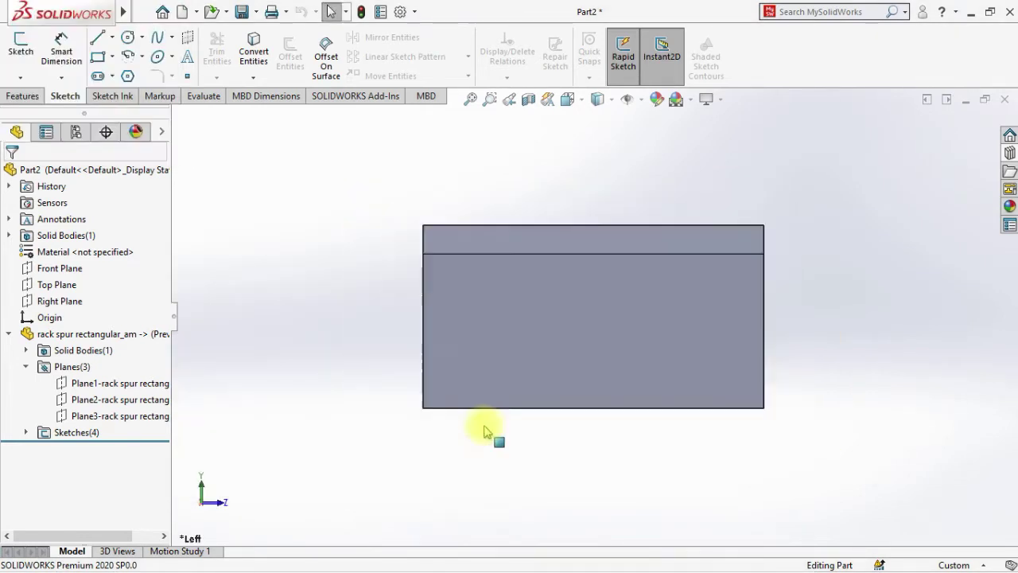
Sketch a diagonal line on the rack's flat end face from its upper corner to the opposite lower corner.
{"action": "left_click", "coordinate": [619, 341]}
{"action": "left_click", "coordinate": [98, 45]}
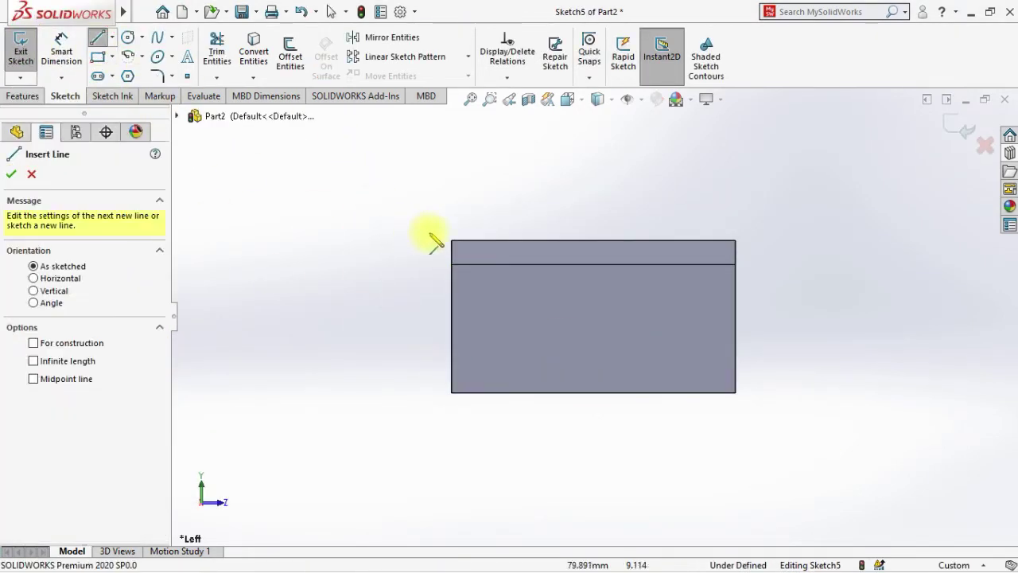
{"action": "left_click", "coordinate": [451, 242]}
{"action": "left_click", "coordinate": [735, 392]}
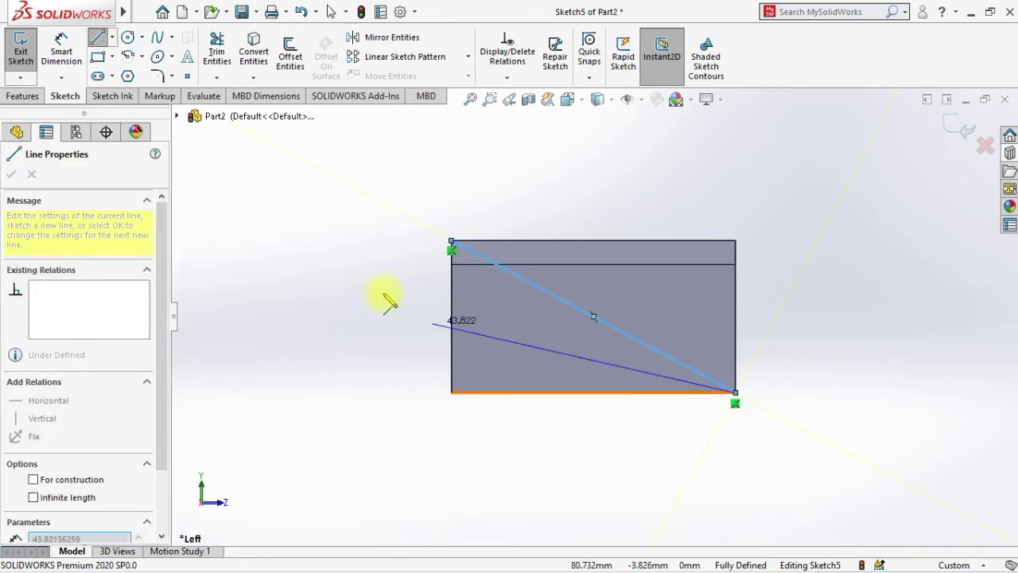
Sketch a circle centred on the diagonal's midpoint and passing through the end face's upper corner.
{"action": "left_click", "coordinate": [125, 42]}
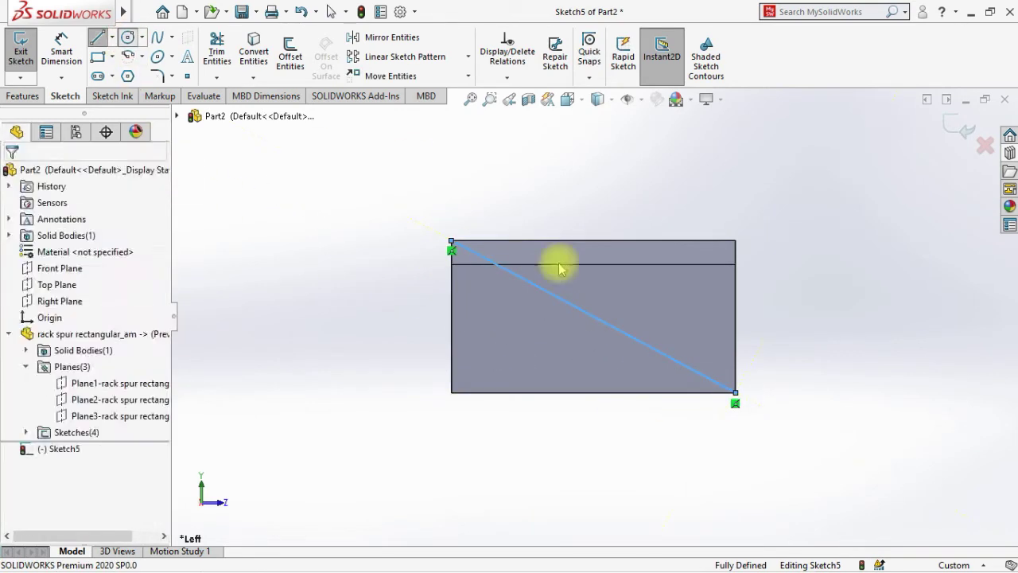
{"action": "left_click", "coordinate": [592, 319]}
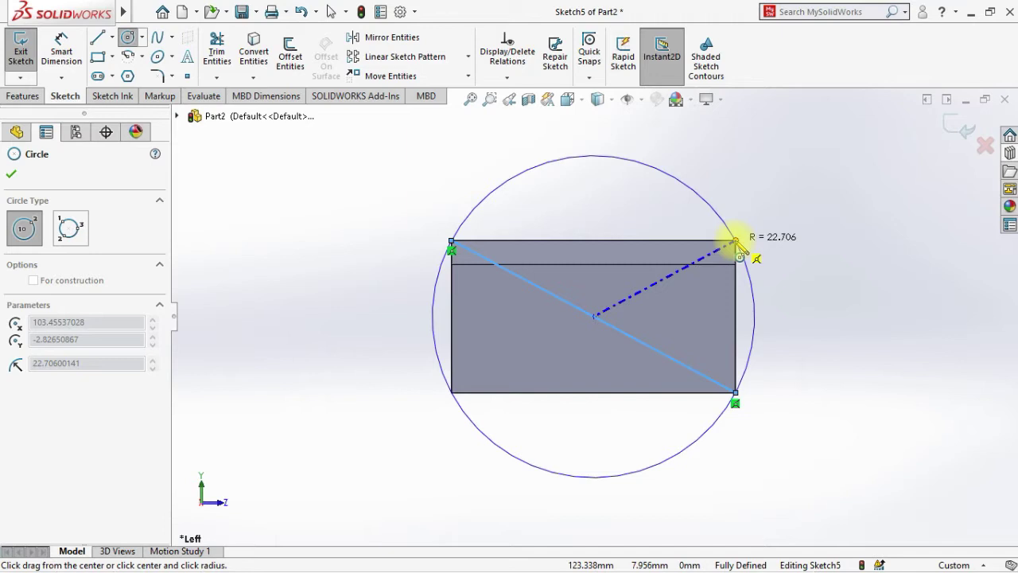
{"action": "left_click", "coordinate": [735, 241]}
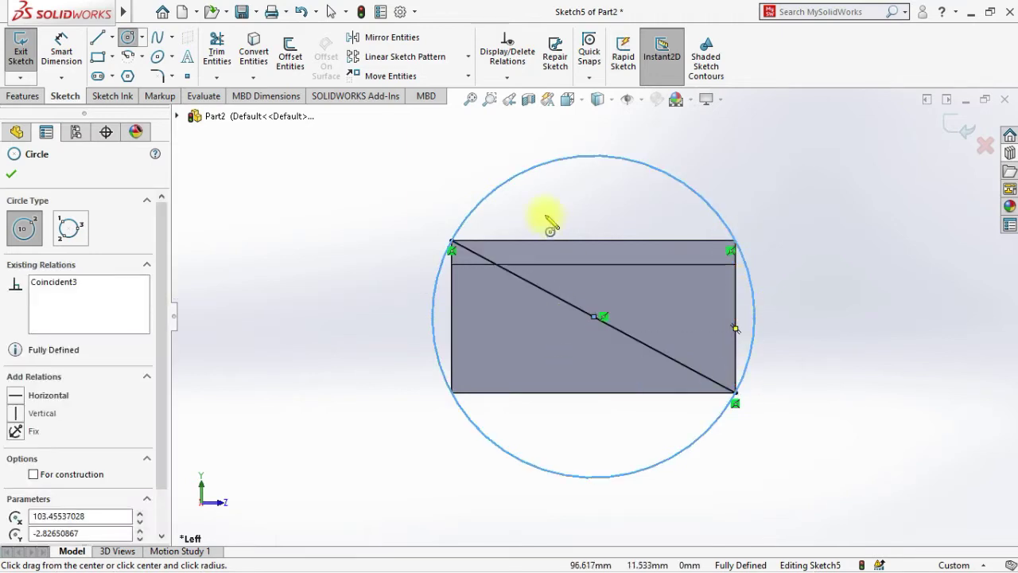
Draw a horizontal line along the tooth-root edge, spanning the circle from side to side.
{"action": "scroll", "coordinate": [550, 228], "scroll_direction": "down", "scroll_amount": 3}
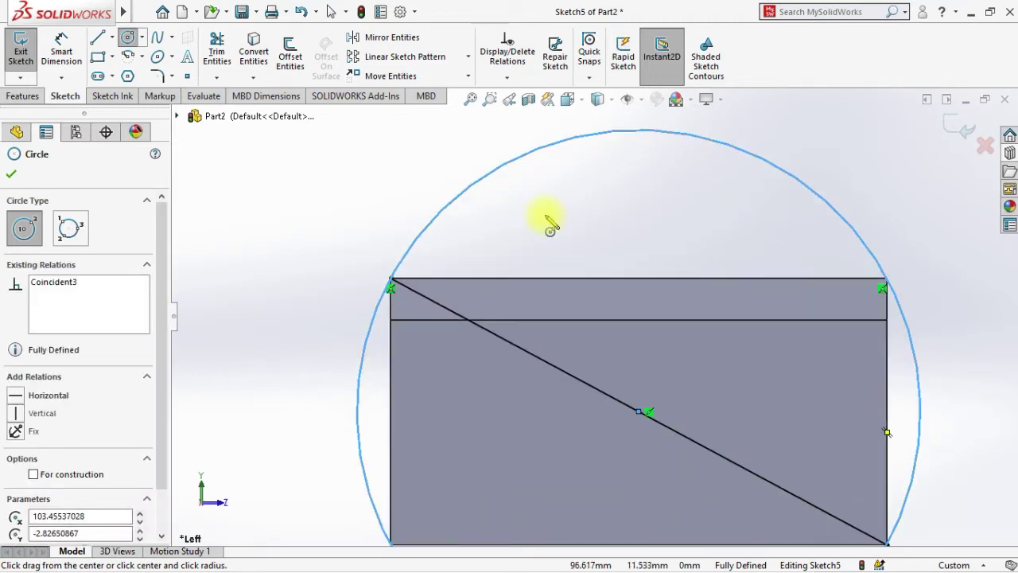
{"action": "left_click", "coordinate": [97, 35]}
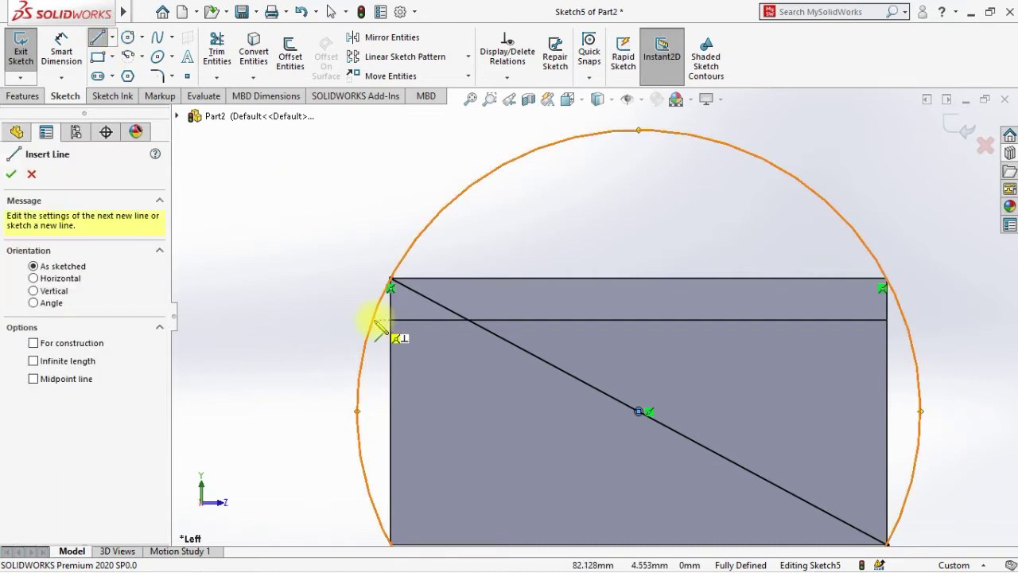
{"action": "left_click", "coordinate": [375, 321]}
{"action": "left_click", "coordinate": [907, 321]}
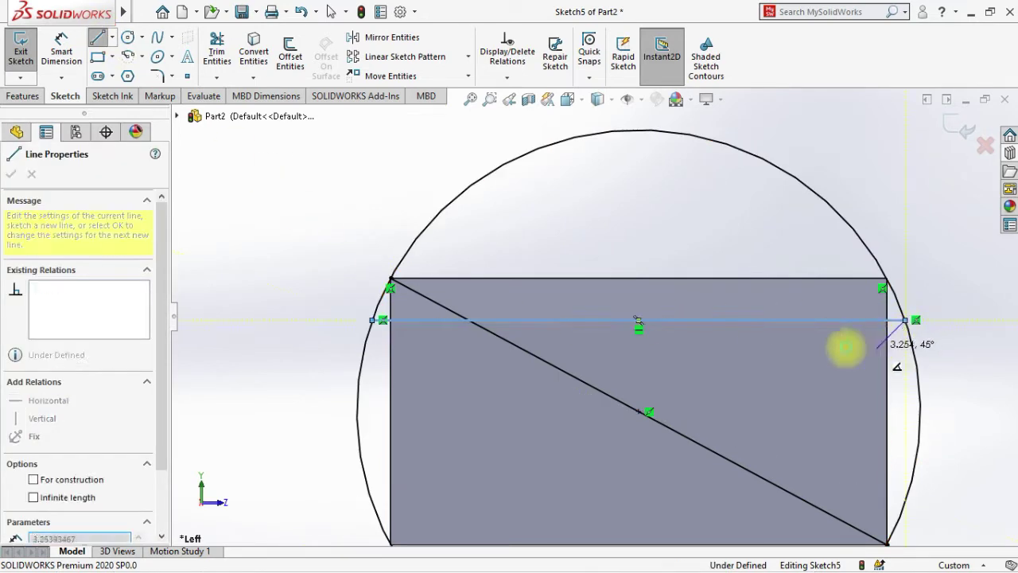
{"action": "key", "text": "Escape"}
Power-trim the circle's arc above the horizontal tooth-root line.
{"action": "left_click", "coordinate": [216, 48]}
{"action": "left_click_drag", "start_coordinate": [437, 148], "coordinate": [557, 255]}
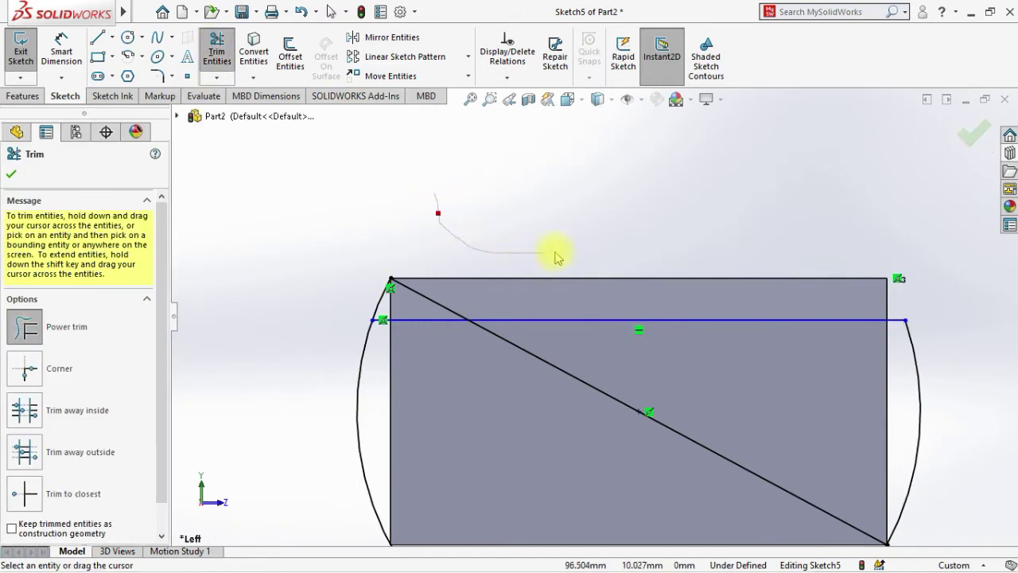
{"action": "scroll", "coordinate": [416, 325], "scroll_direction": "down", "scroll_amount": 3}
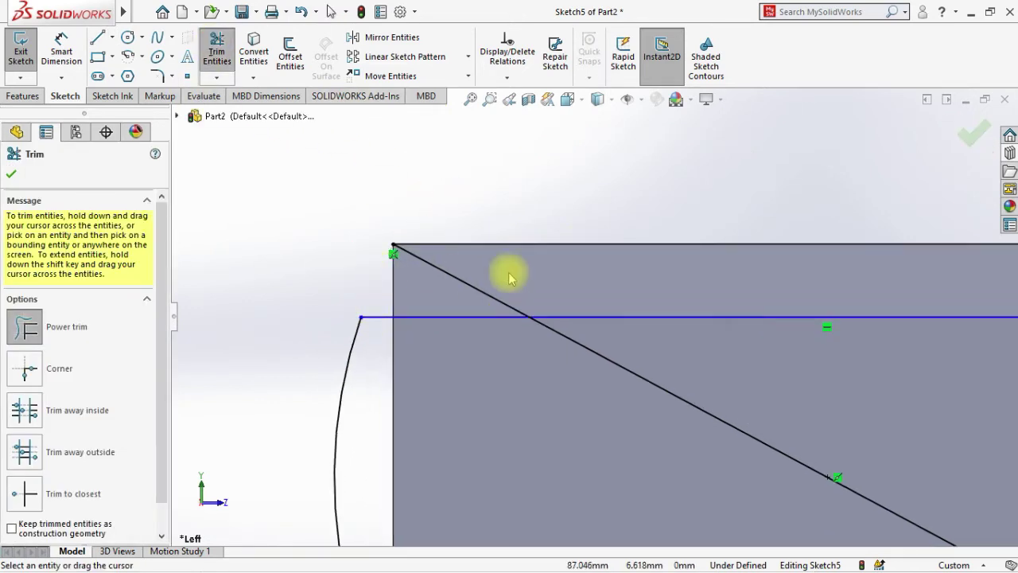
{"action": "scroll", "coordinate": [592, 303], "scroll_direction": "up", "scroll_amount": 5}
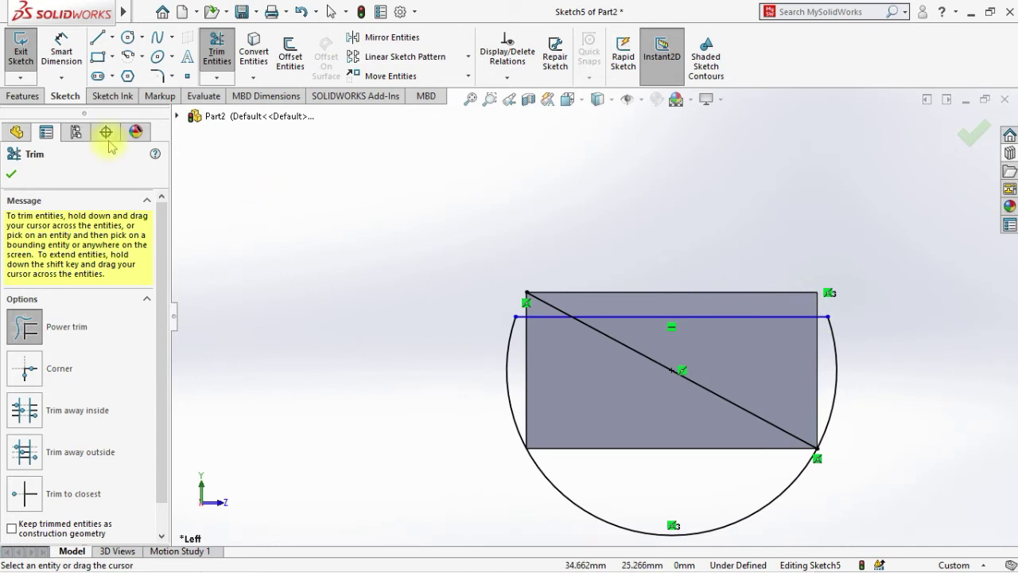
Set up a boss extrusion with all five regions enclosed by the trimmed circle and tooth-root line as its contours.
{"action": "left_click", "coordinate": [32, 98]}
{"action": "left_click", "coordinate": [27, 54]}
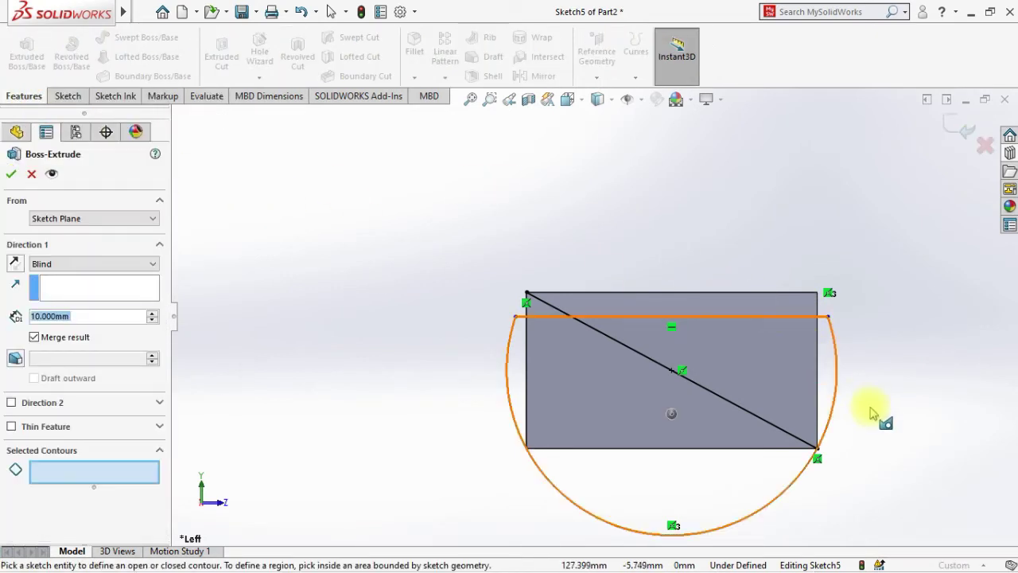
{"action": "scroll", "coordinate": [774, 391], "scroll_direction": "up", "scroll_amount": 5}
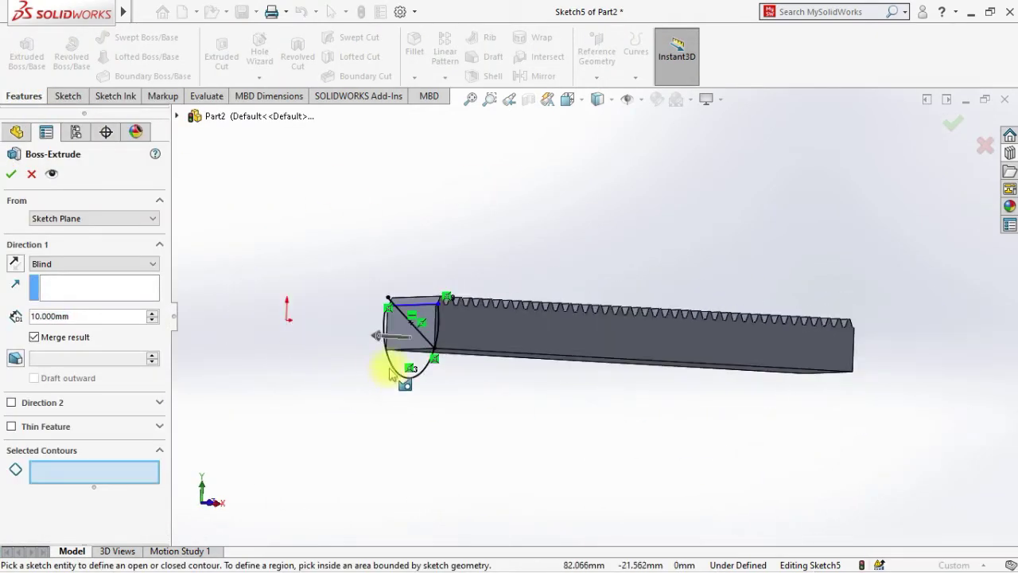
{"action": "left_click", "coordinate": [402, 361]}
{"action": "scroll", "coordinate": [429, 326], "scroll_direction": "down", "scroll_amount": 3}
{"action": "left_click", "coordinate": [460, 280]}
{"action": "scroll", "coordinate": [557, 279], "scroll_direction": "down", "scroll_amount": 2}
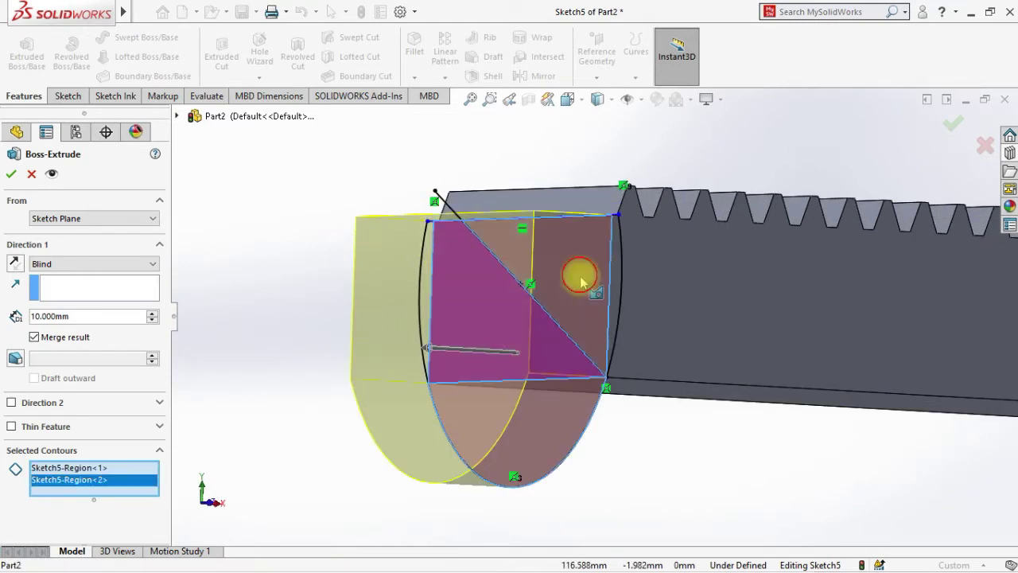
{"action": "left_click", "coordinate": [593, 284]}
{"action": "left_click", "coordinate": [617, 295]}
{"action": "middle_click_drag", "start_coordinate": [563, 332], "coordinate": [766, 369]}
{"action": "scroll", "coordinate": [720, 370], "scroll_direction": "up", "scroll_amount": 6}
{"action": "scroll", "coordinate": [846, 330], "scroll_direction": "down", "scroll_amount": 4}
{"action": "left_click", "coordinate": [787, 337]}
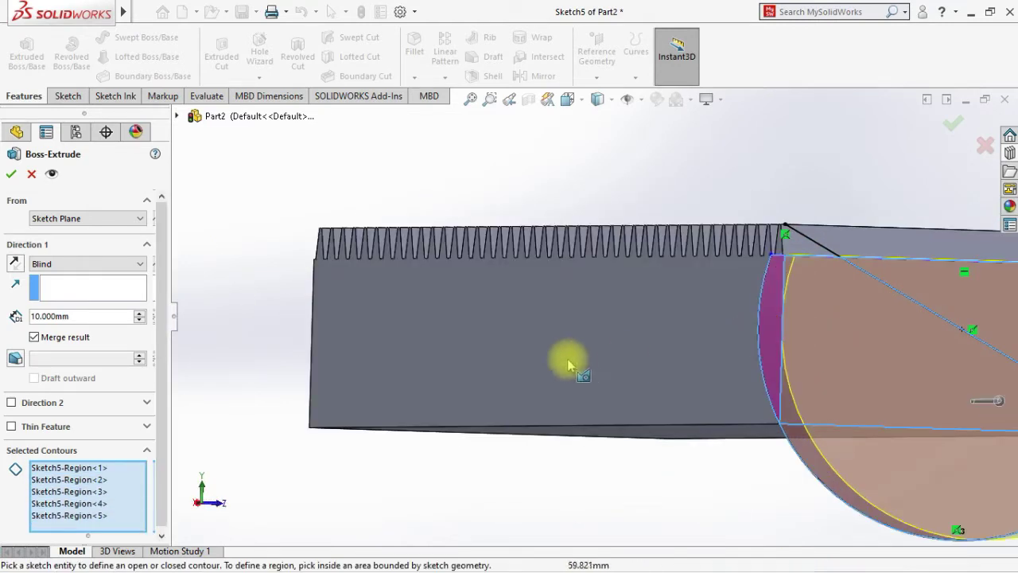
{"action": "scroll", "coordinate": [568, 358], "scroll_direction": "up", "scroll_amount": 2}
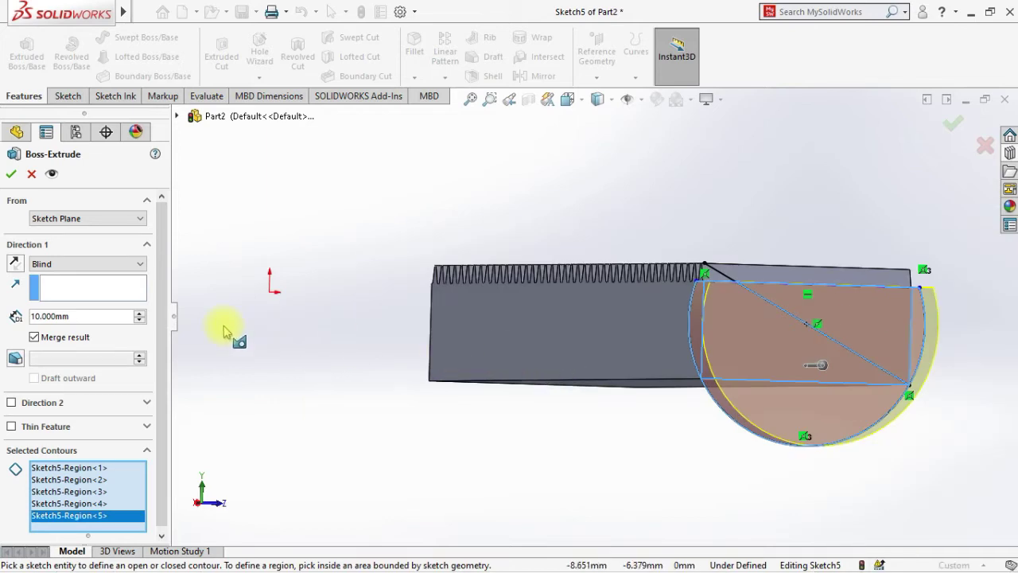
Reverse the extrusion along the rack and extrude Up To Surface to the opposite end face, merging the result.
{"action": "middle_click_drag", "start_coordinate": [326, 377], "coordinate": [371, 408]}
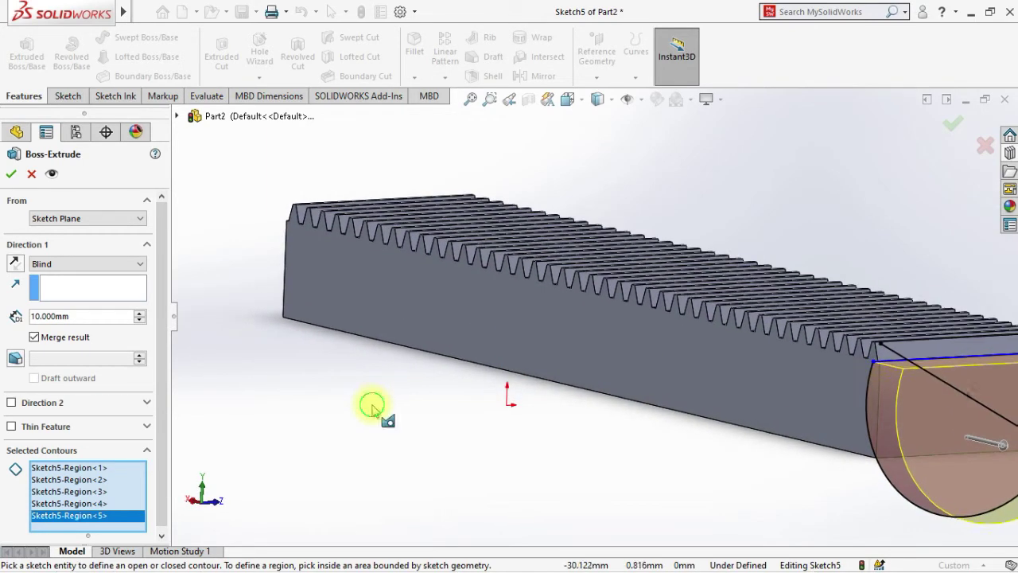
{"action": "left_click", "coordinate": [16, 266]}
{"action": "left_click", "coordinate": [88, 263]}
{"action": "left_click", "coordinate": [94, 306]}
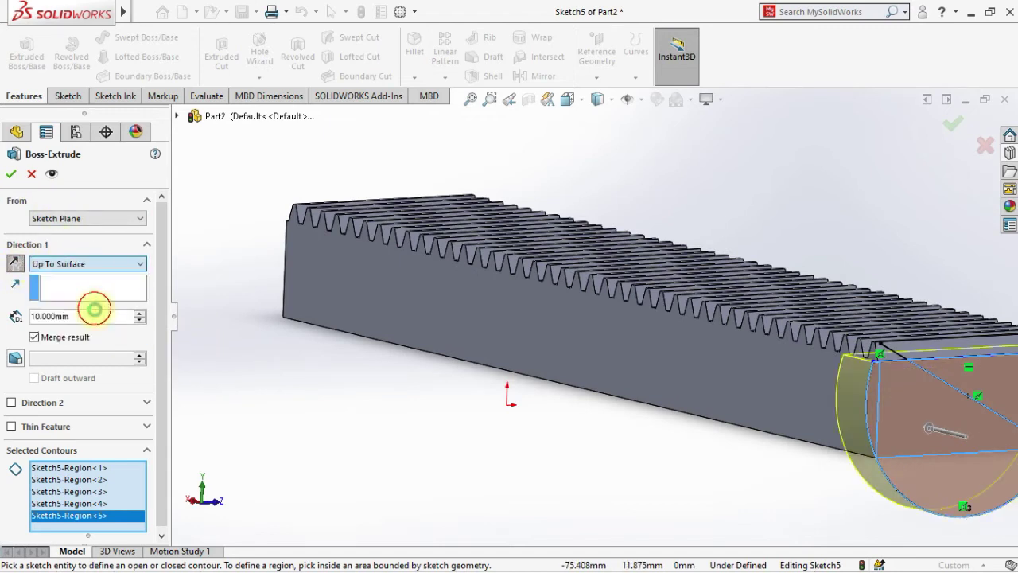
{"action": "middle_click_drag", "start_coordinate": [405, 405], "coordinate": [517, 430]}
{"action": "left_click", "coordinate": [228, 264]}
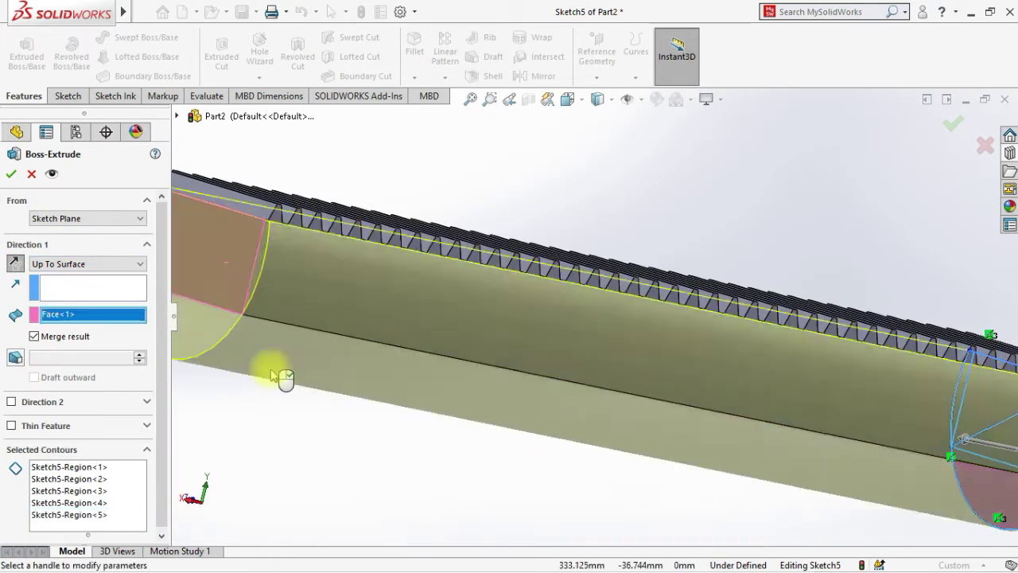
{"action": "key", "text": "f"}
{"action": "left_click", "coordinate": [11, 173]}
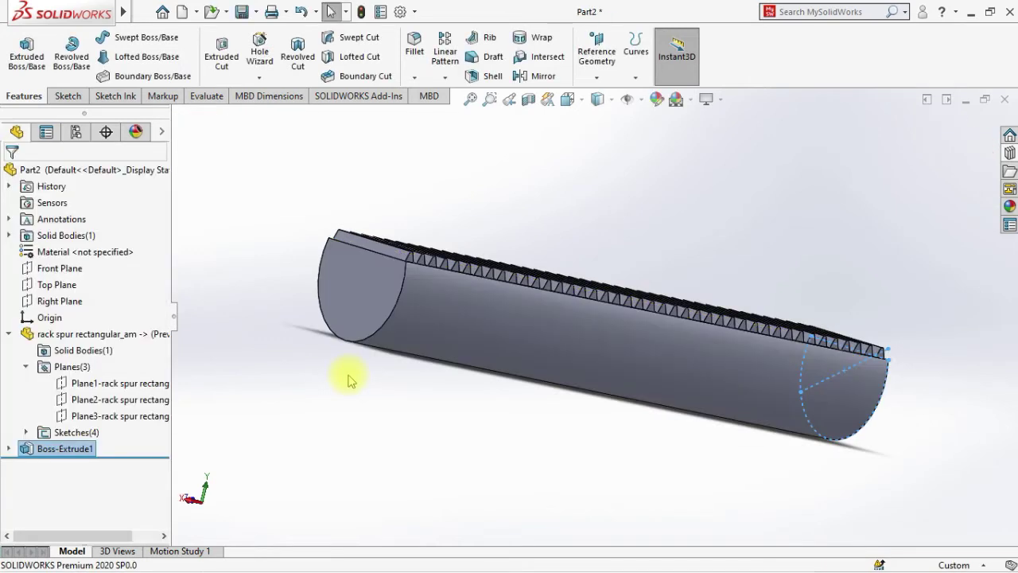
{"action": "middle_click_drag", "start_coordinate": [342, 374], "coordinate": [420, 352]}
{"action": "left_click", "coordinate": [420, 352]}
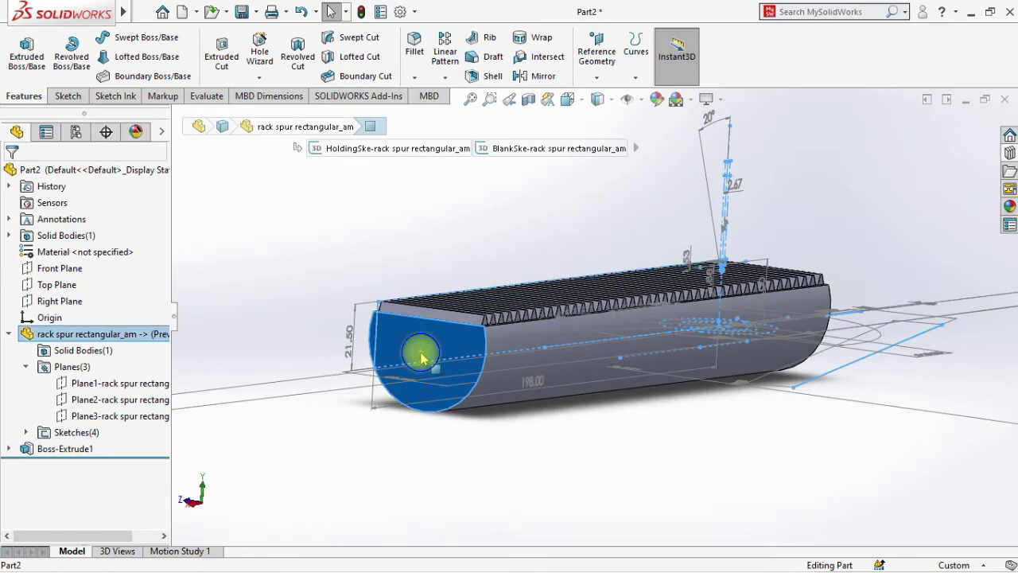
{"action": "right_click", "coordinate": [420, 352]}
{"action": "left_click", "coordinate": [456, 179]}
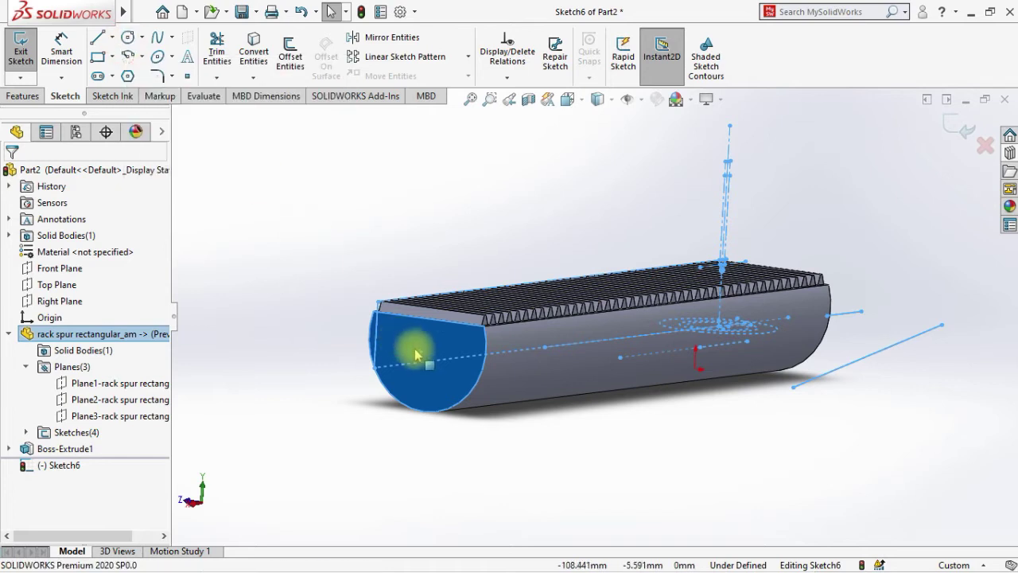
{"action": "left_click", "coordinate": [127, 37]}
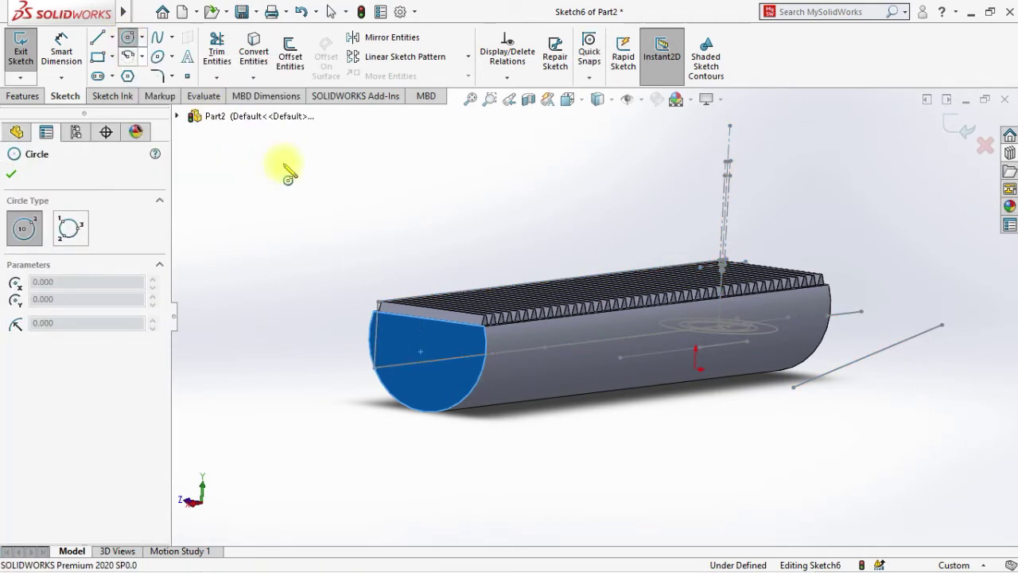
{"action": "key", "text": "space"}
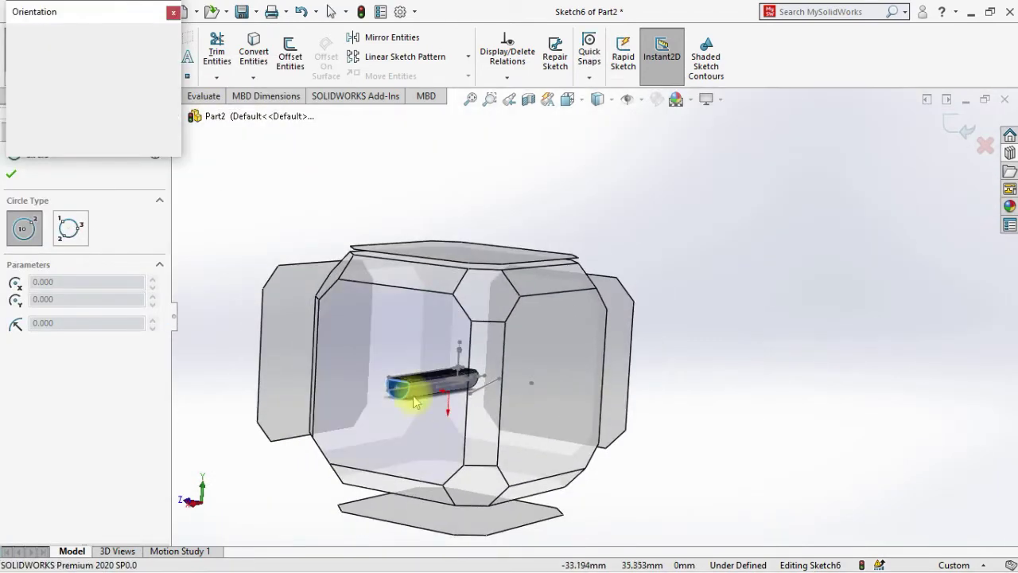
{"action": "left_click", "coordinate": [407, 376]}
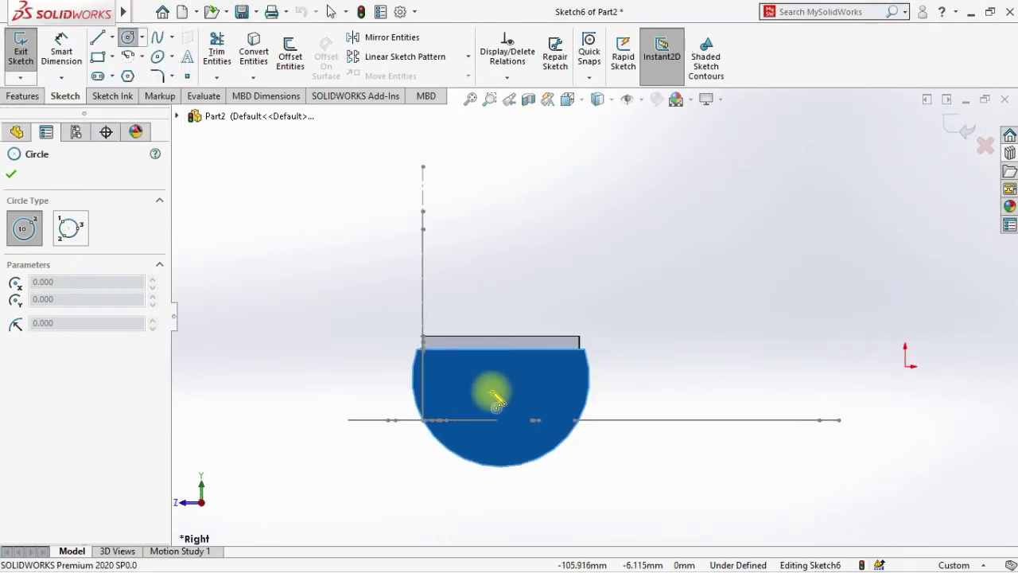
{"action": "scroll", "coordinate": [496, 401], "scroll_direction": "down", "scroll_amount": 3}
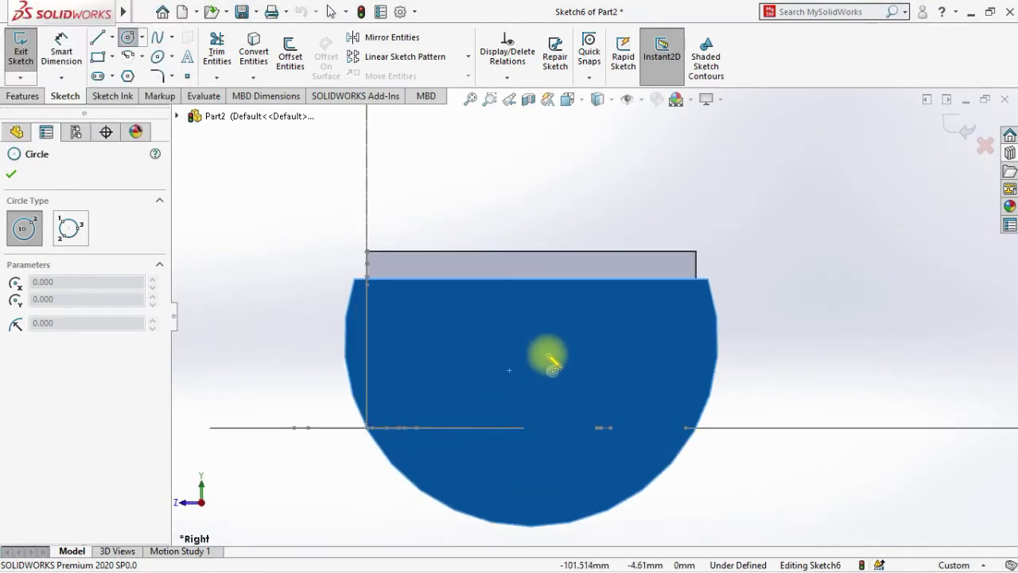
{"action": "left_click", "coordinate": [985, 146]}
{"action": "left_click", "coordinate": [501, 300]}
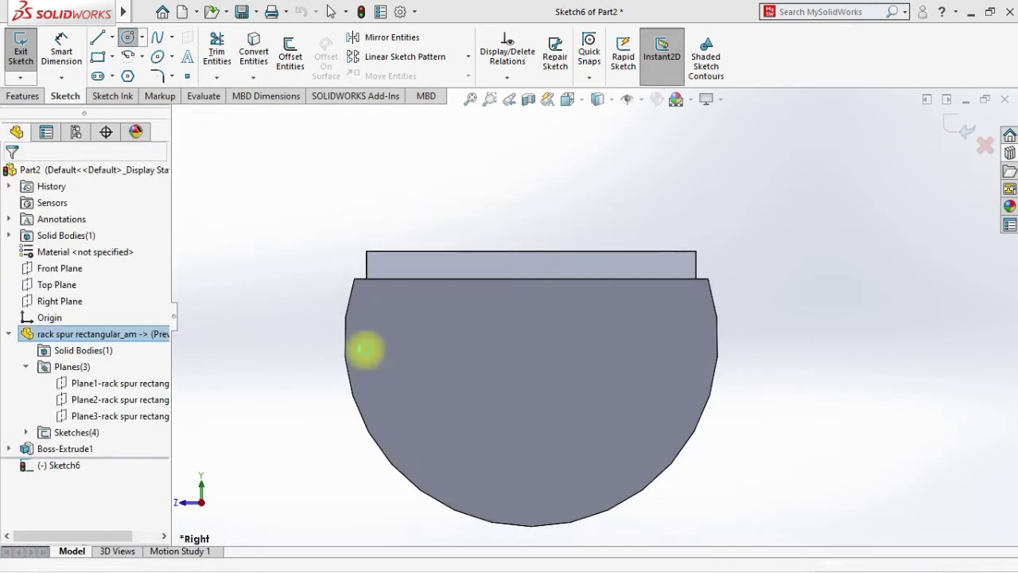
Show the profile sketch used by the boss extrusion.
{"action": "left_click", "coordinate": [8, 449]}
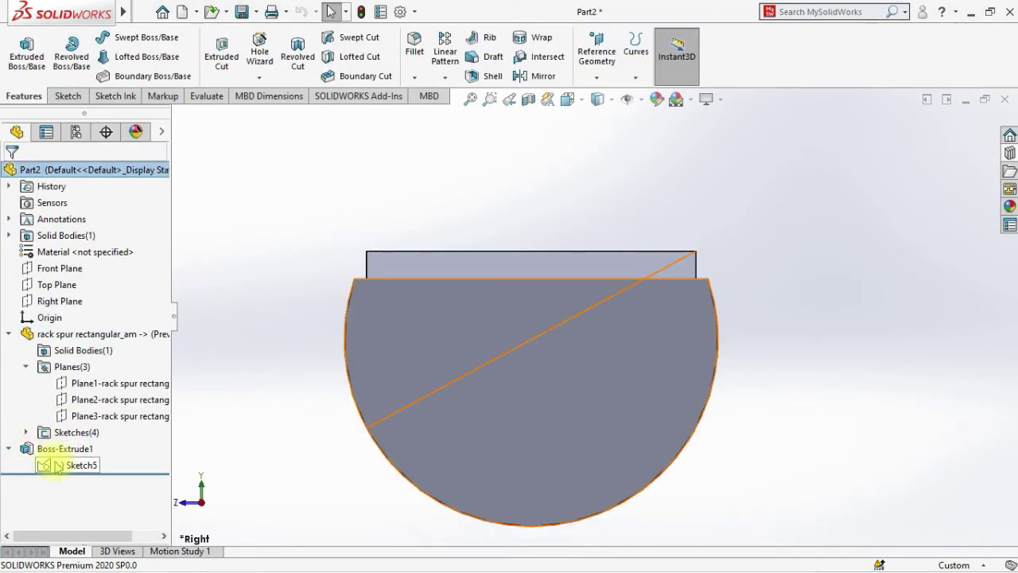
{"action": "right_click", "coordinate": [47, 465]}
{"action": "left_click", "coordinate": [68, 292]}
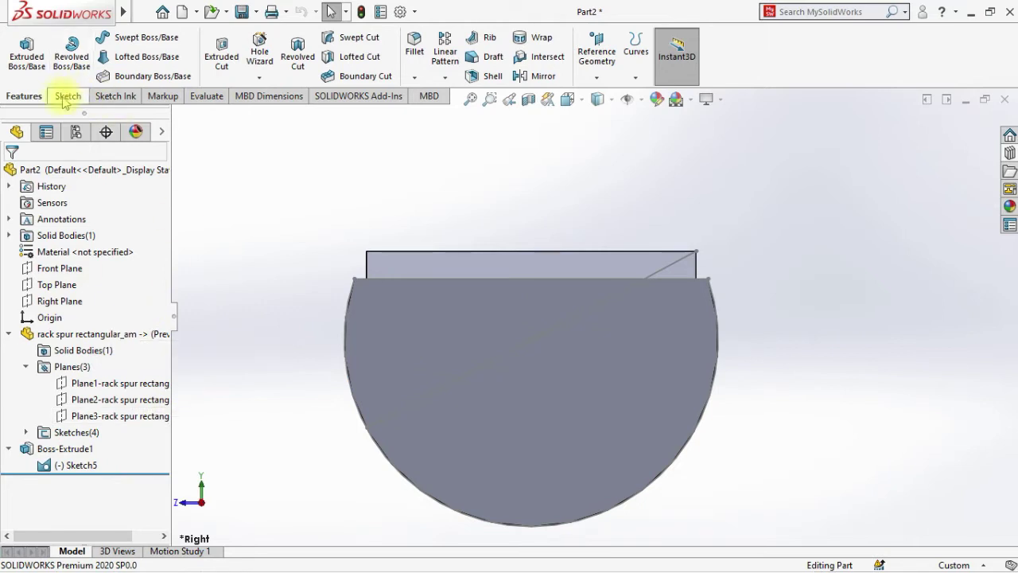
On the rack's opposite end face, sketch a circle from the diagonal's midpoint through the extruded profile's corner, plus a horizontal chord along the tooth tips.
{"action": "right_click", "coordinate": [459, 337]}
{"action": "left_click", "coordinate": [476, 180]}
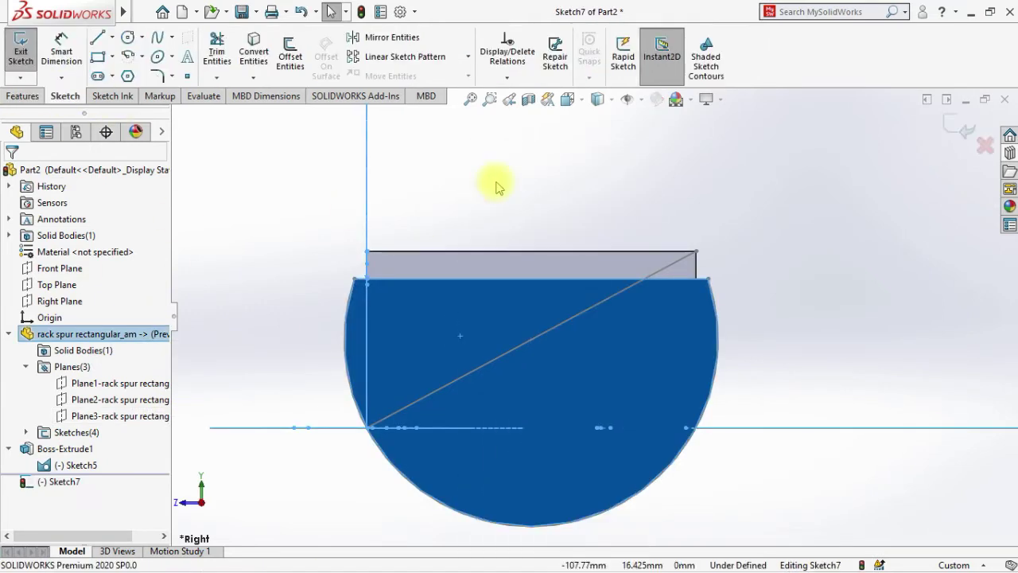
{"action": "left_click", "coordinate": [126, 40]}
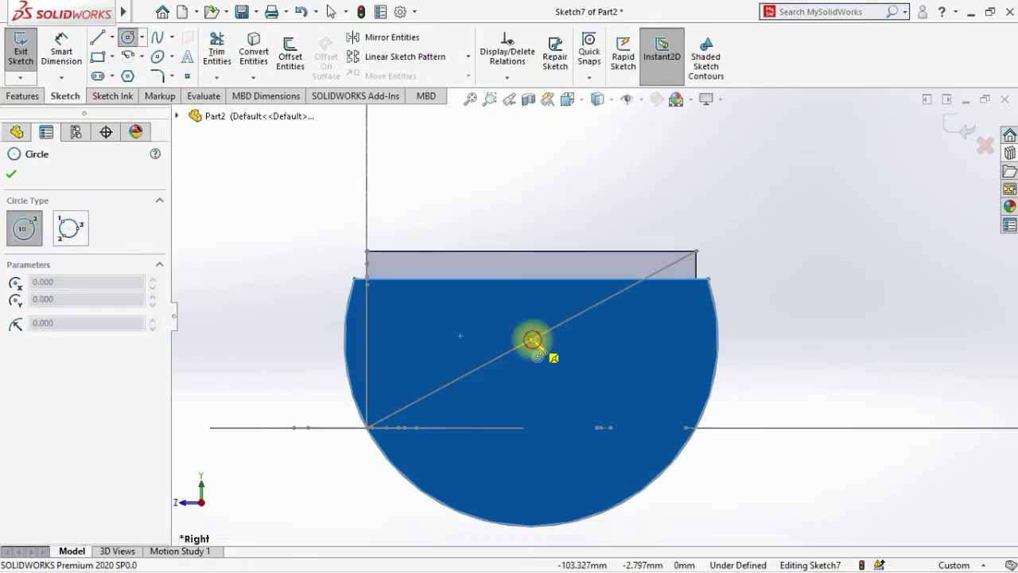
{"action": "left_click", "coordinate": [532, 341]}
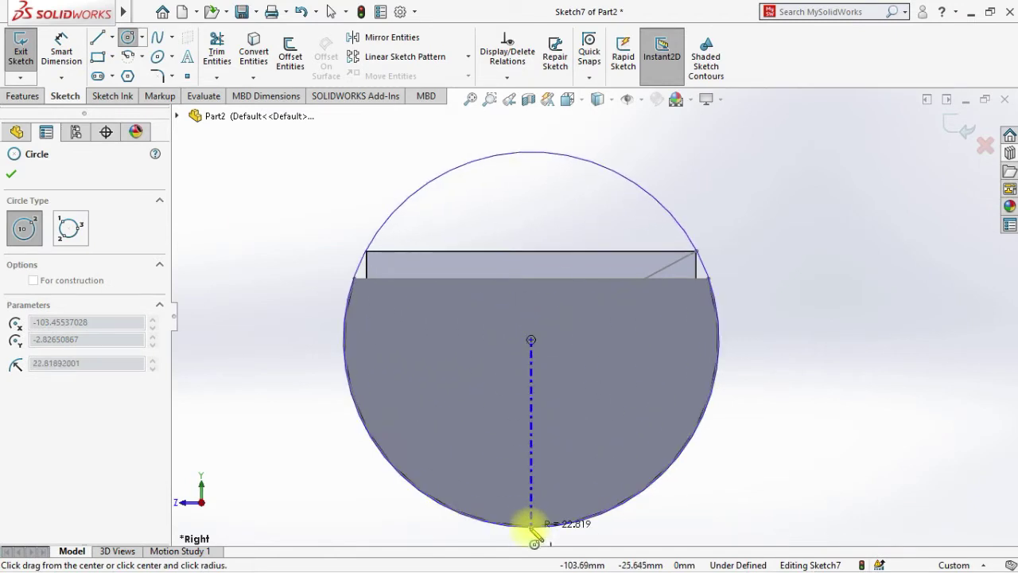
{"action": "left_click", "coordinate": [708, 280]}
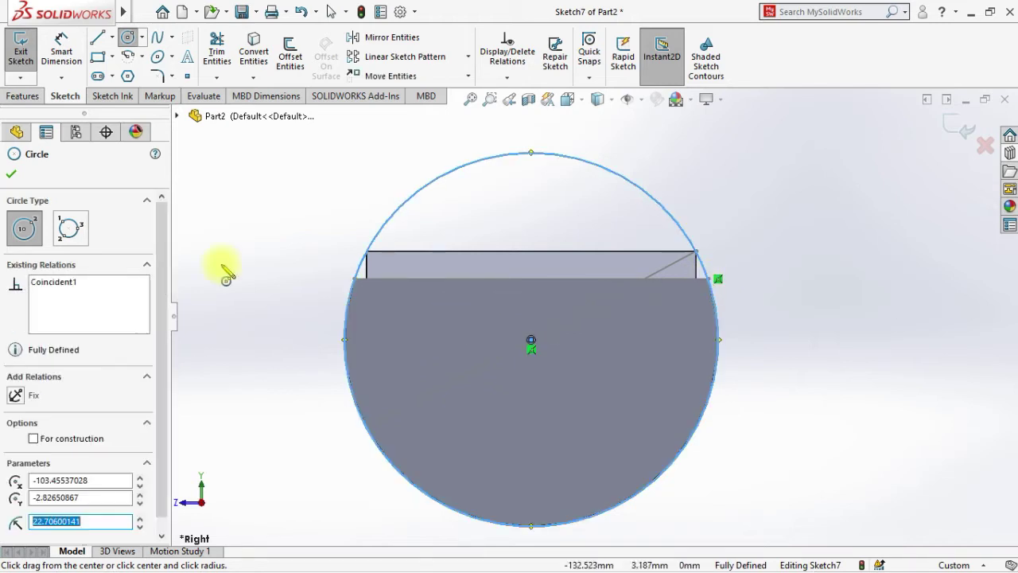
{"action": "left_click", "coordinate": [95, 40]}
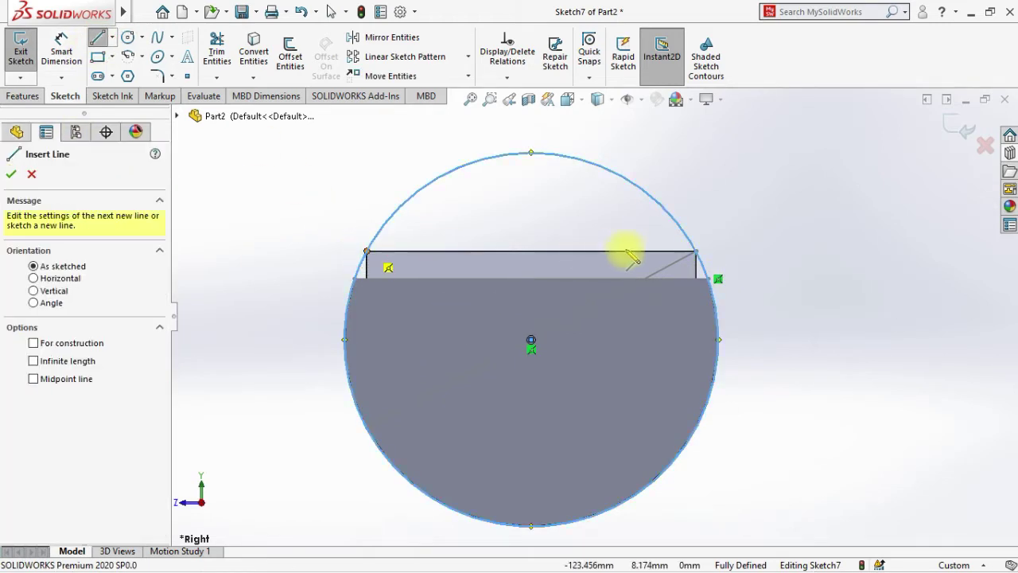
{"action": "left_click", "coordinate": [694, 253]}
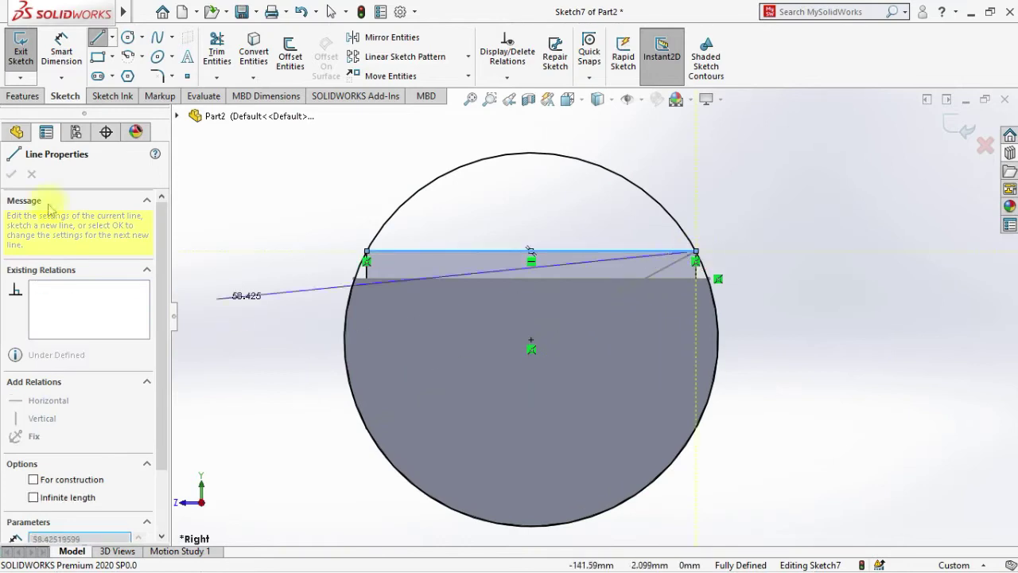
Extrude the two circle regions below the chord 100 mm outward from the rack's end face, merging the result.
{"action": "left_click", "coordinate": [23, 95]}
{"action": "key", "text": "Escape"}
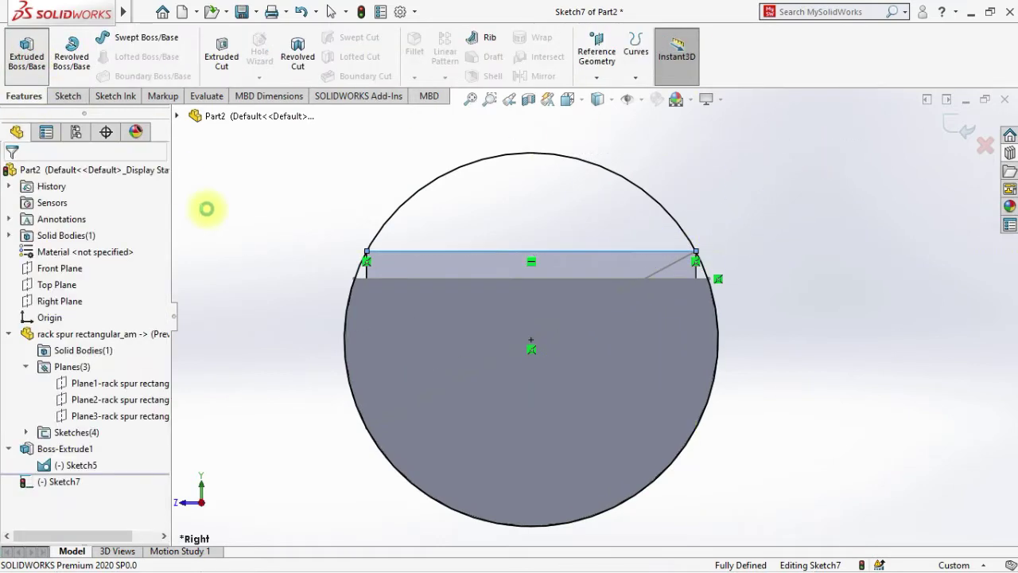
{"action": "double_click", "coordinate": [71, 316]}
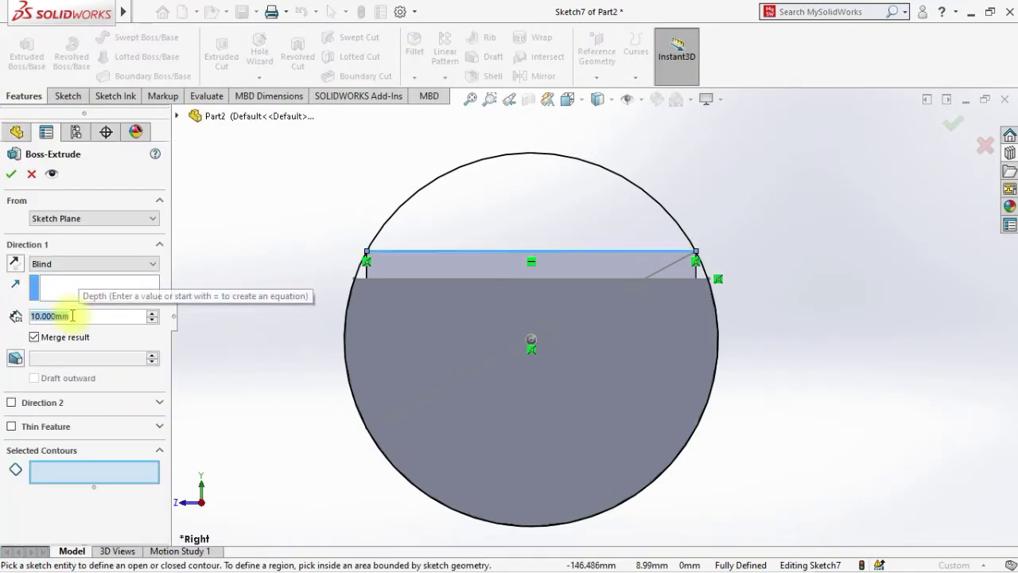
{"action": "type", "text": "10"}
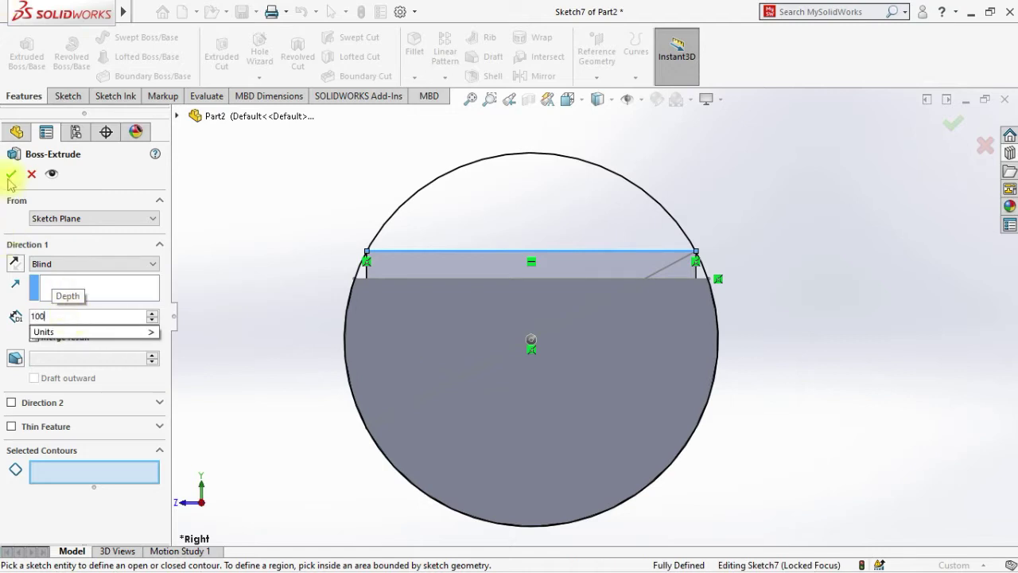
{"action": "type", "text": "0"}
{"action": "left_click", "coordinate": [385, 391]}
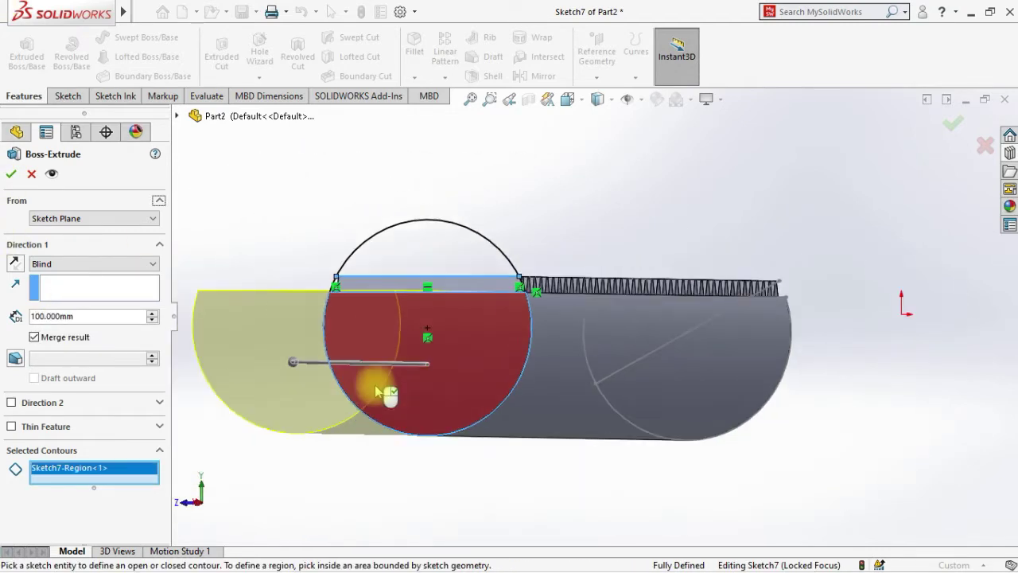
{"action": "left_click", "coordinate": [476, 288]}
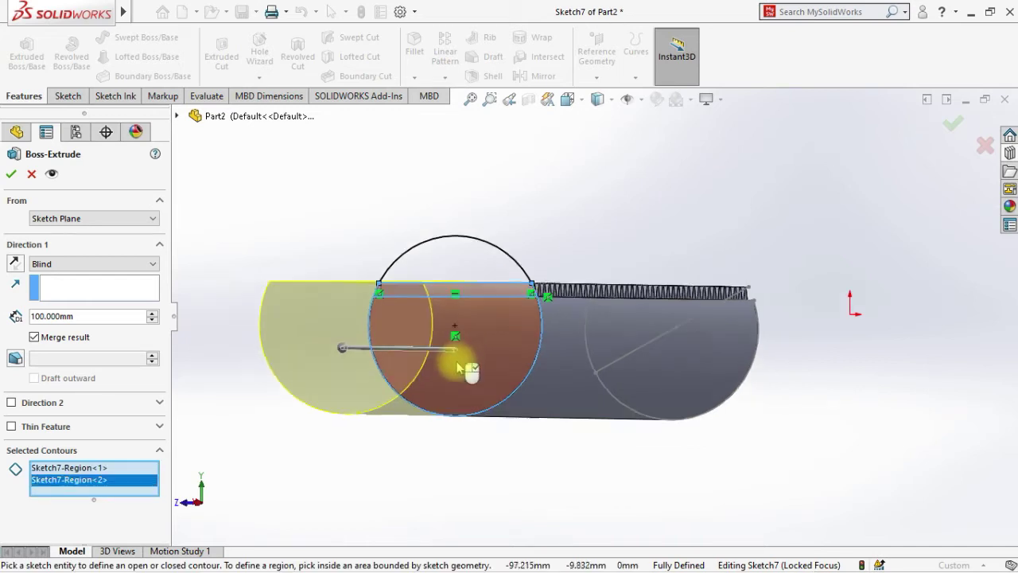
{"action": "left_click", "coordinate": [15, 175]}
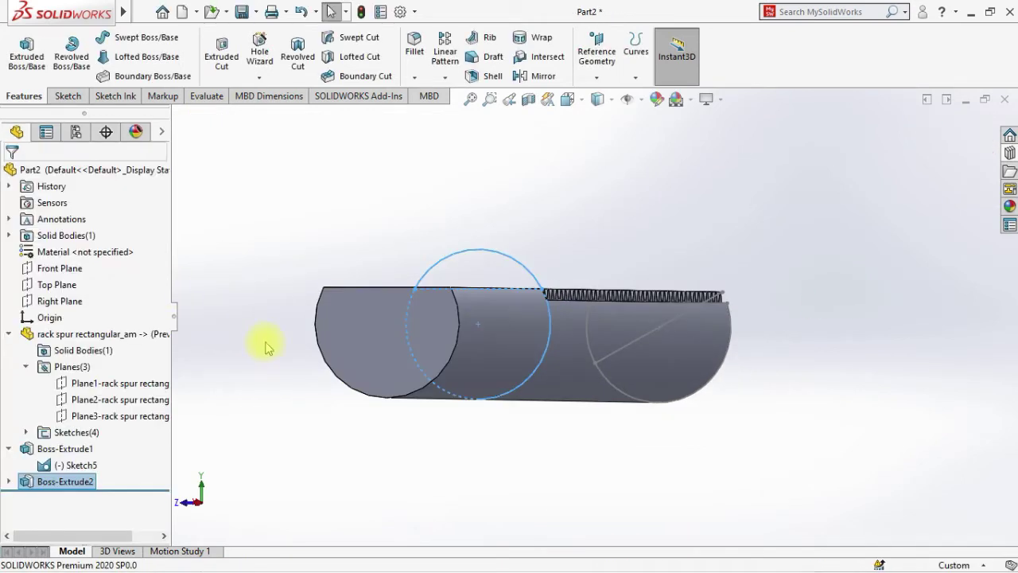
On the rack's other end face, sketch a circle of about 22.7 mm radius from the diagonal's midpoint, plus a 40 mm horizontal chord at tooth-tip height.
{"action": "middle_click_drag", "start_coordinate": [432, 455], "coordinate": [342, 501]}
{"action": "left_click", "coordinate": [766, 297]}
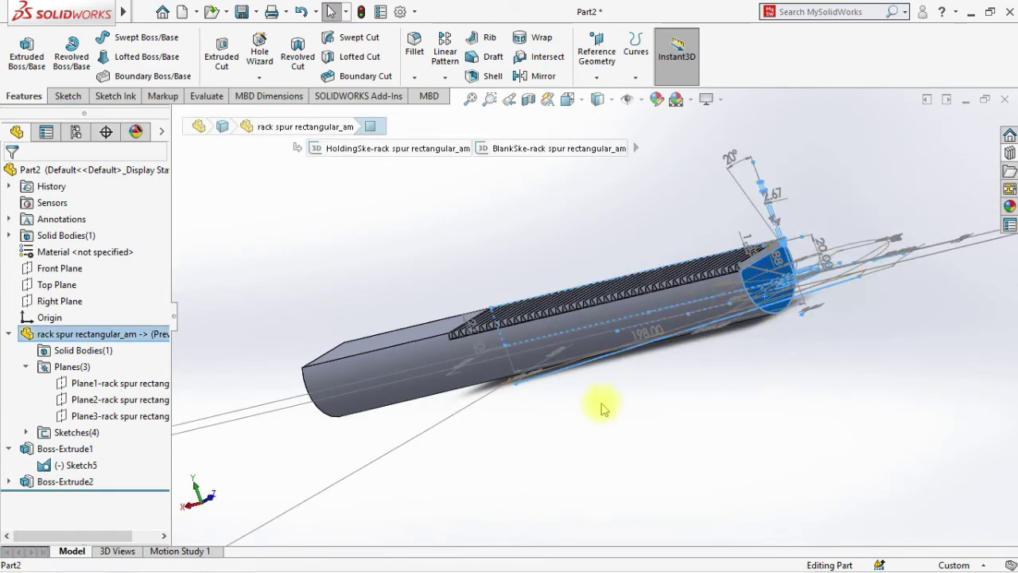
{"action": "key", "text": "space"}
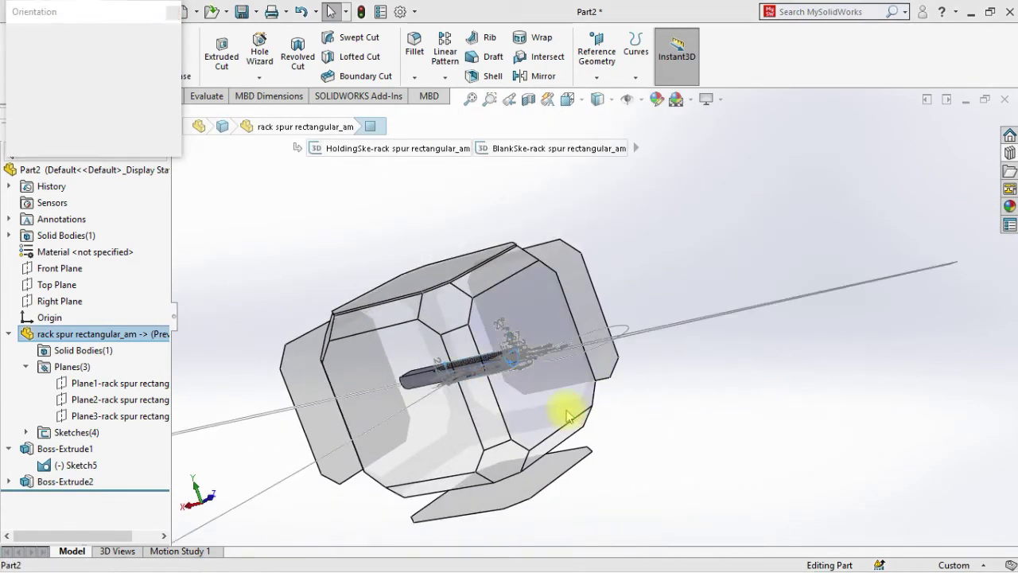
{"action": "left_click", "coordinate": [567, 414]}
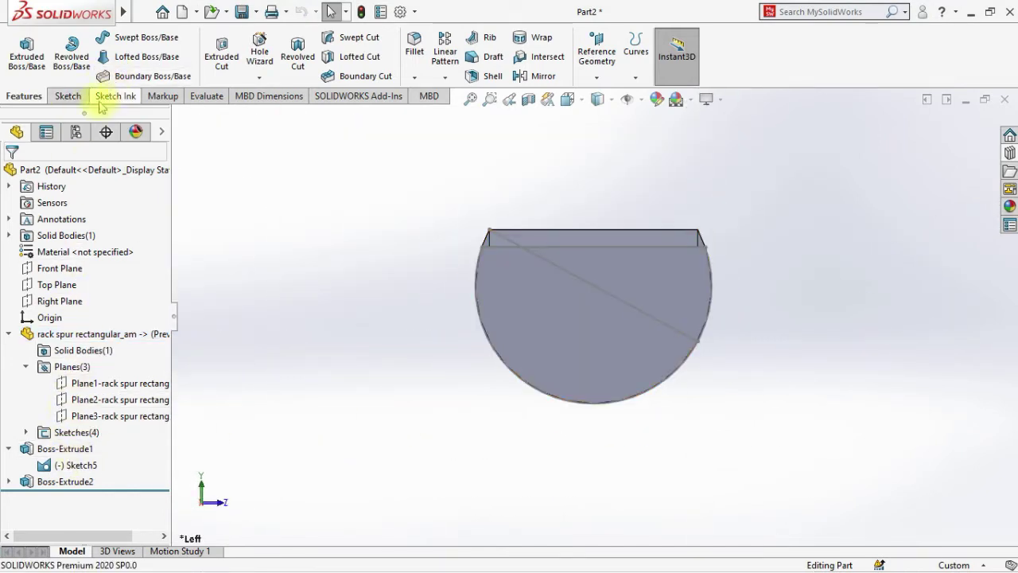
{"action": "right_click", "coordinate": [527, 357]}
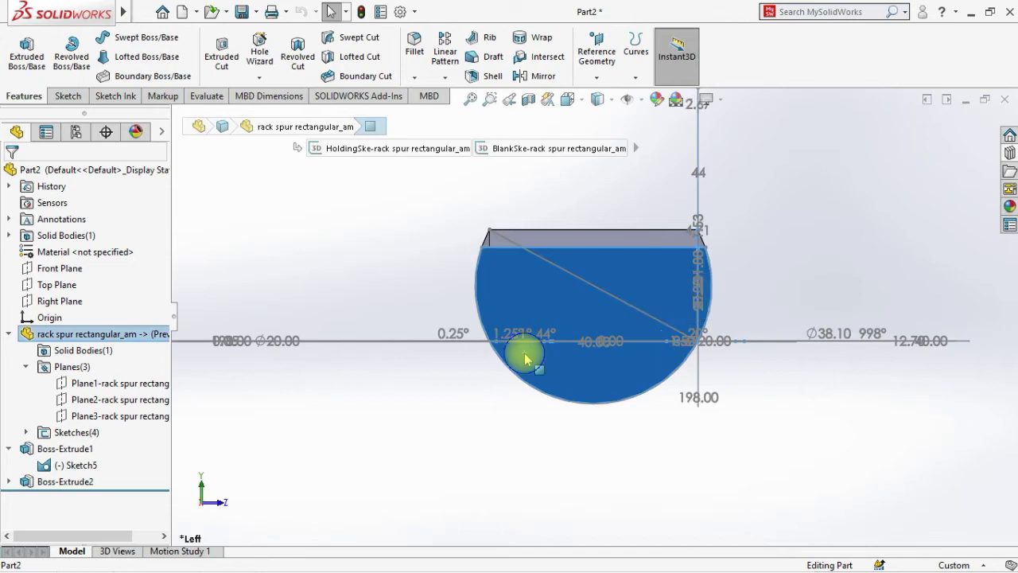
{"action": "left_click", "coordinate": [560, 181]}
{"action": "left_click", "coordinate": [127, 38]}
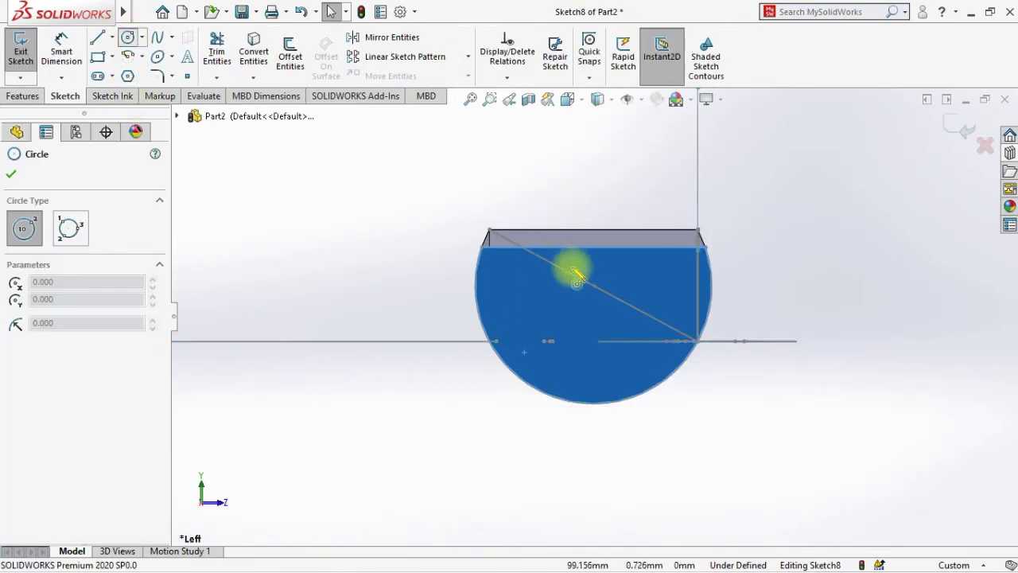
{"action": "left_click", "coordinate": [594, 284]}
{"action": "left_click", "coordinate": [483, 247]}
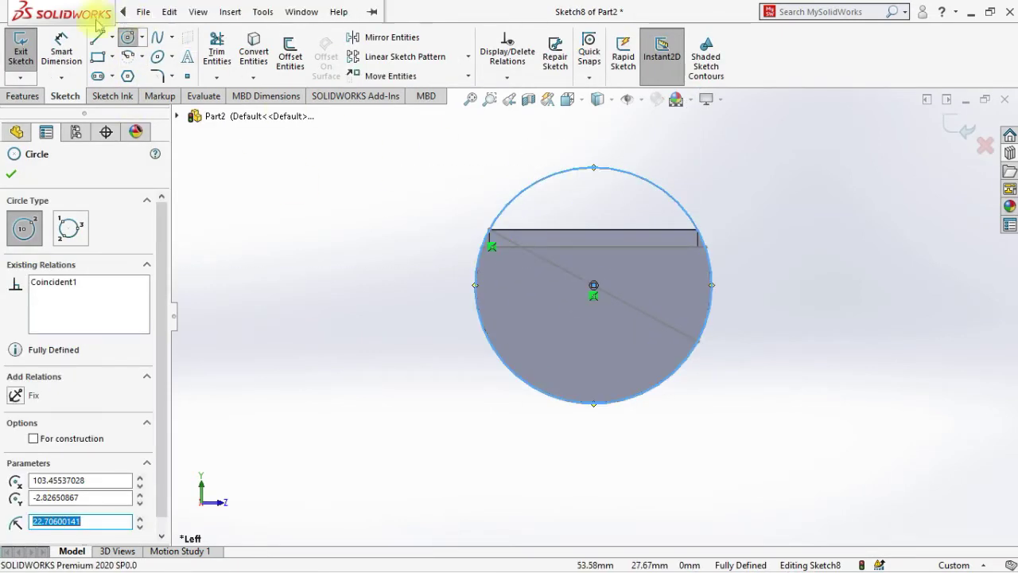
{"action": "key", "text": "Escape"}
{"action": "key", "text": "l"}
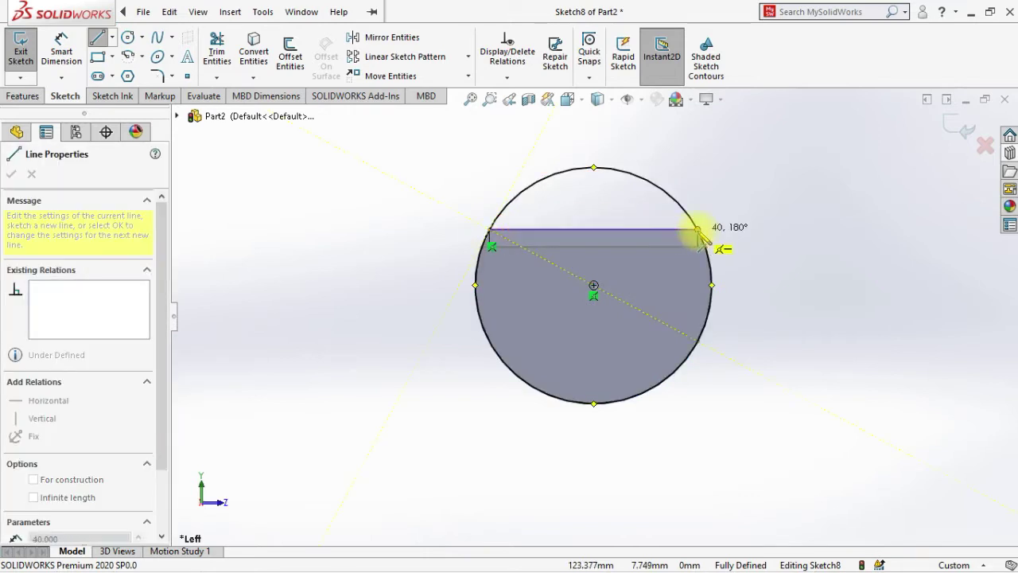
{"action": "left_click", "coordinate": [698, 230]}
Extrude both regions below the new chord 100 mm outward to lengthen the bar on this side.
{"action": "left_click", "coordinate": [23, 97]}
{"action": "left_click", "coordinate": [26, 52]}
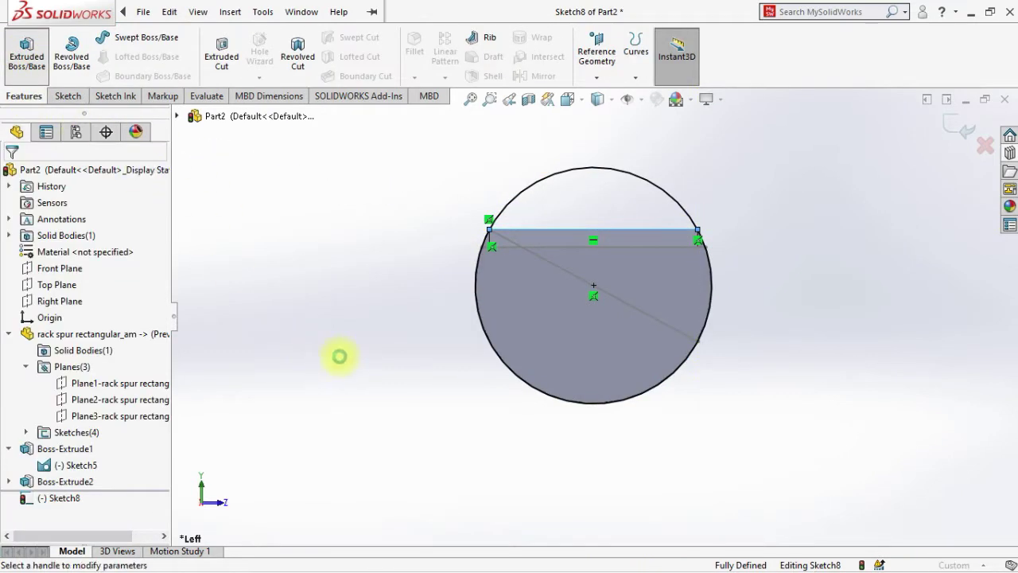
{"action": "left_click", "coordinate": [522, 341]}
{"action": "left_click", "coordinate": [536, 246]}
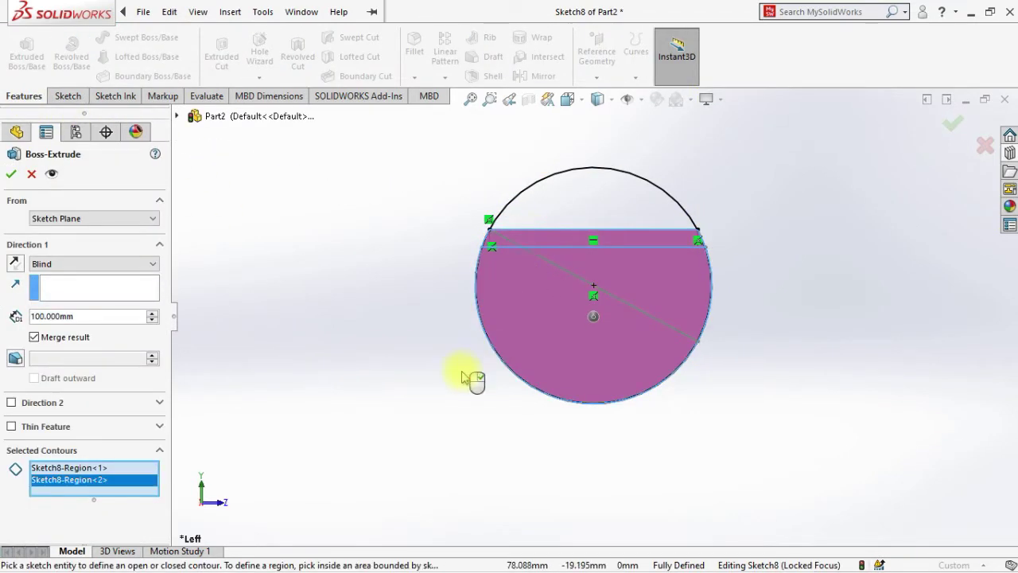
{"action": "left_click", "coordinate": [11, 173]}
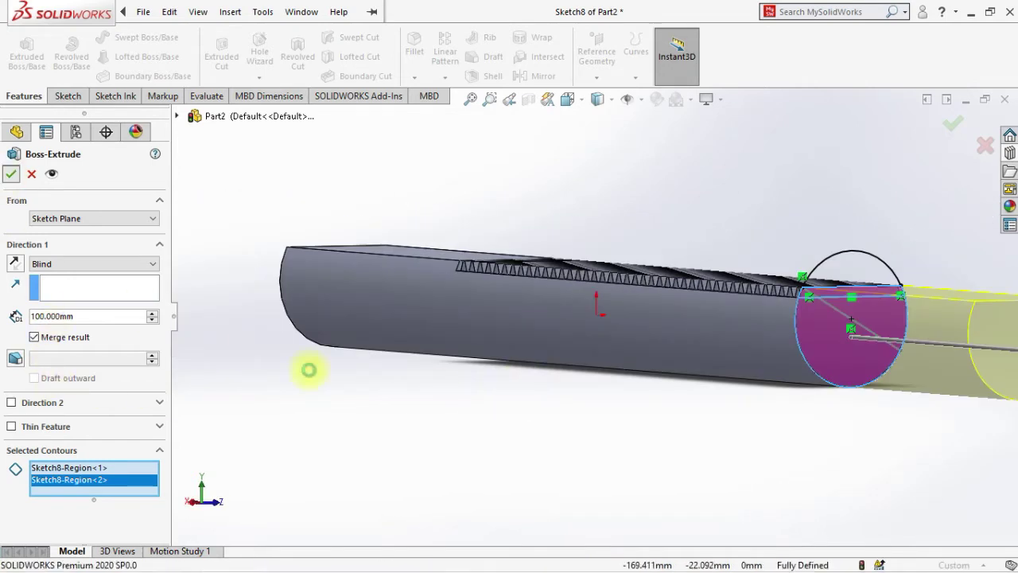
Save the finished rack part under the file name "1 rack".
{"action": "middle_click_drag", "start_coordinate": [443, 365], "coordinate": [677, 516]}
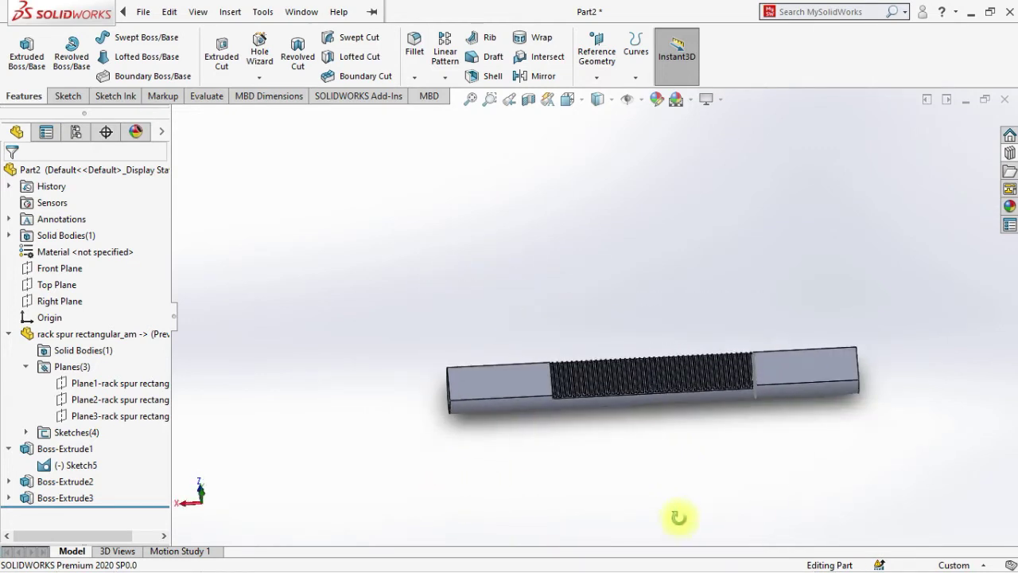
{"action": "scroll", "coordinate": [660, 411], "scroll_direction": "down", "scroll_amount": 5}
{"action": "middle_click_drag", "start_coordinate": [660, 412], "coordinate": [669, 246]}
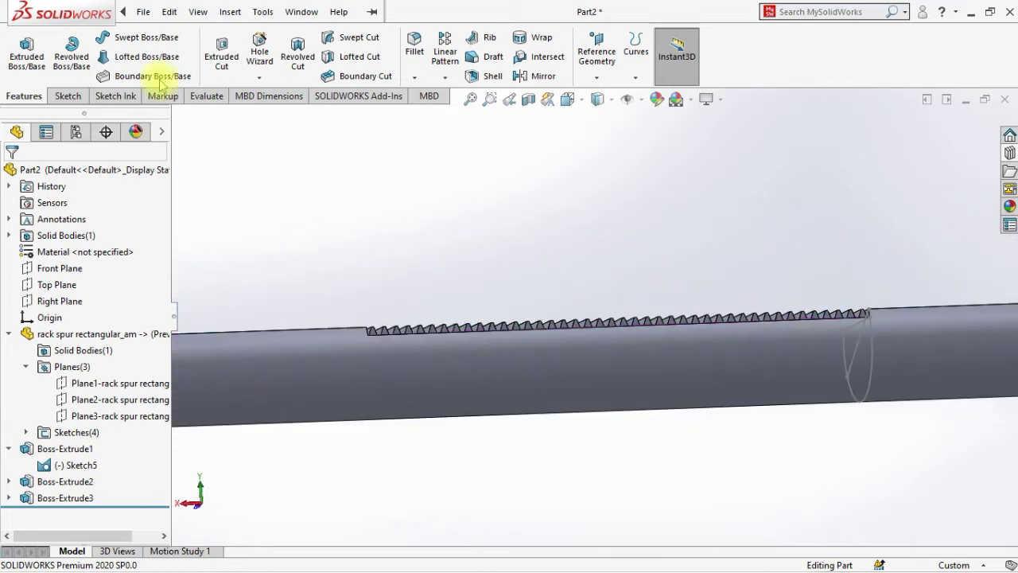
{"action": "left_click", "coordinate": [143, 11]}
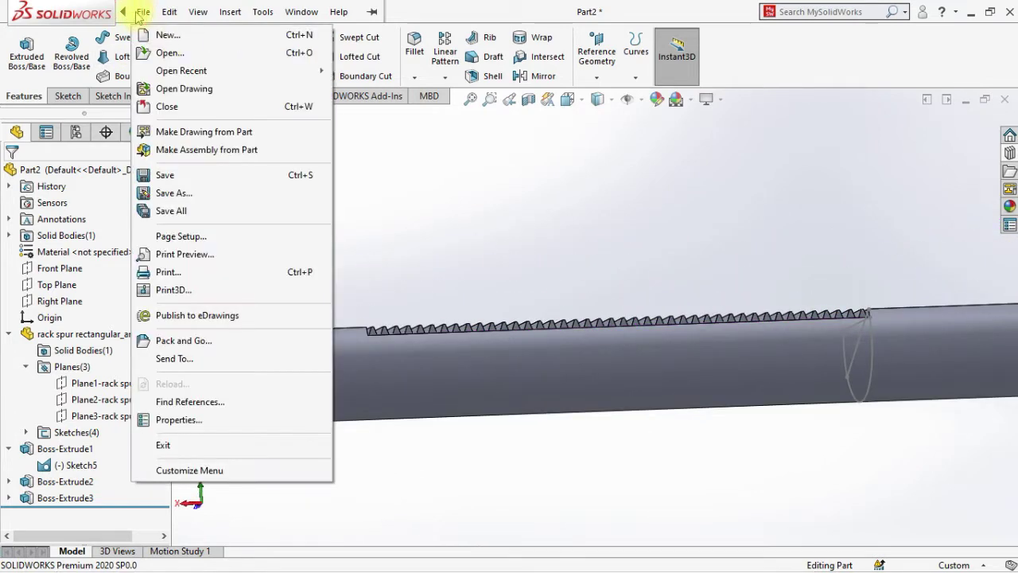
{"action": "left_click", "coordinate": [221, 193]}
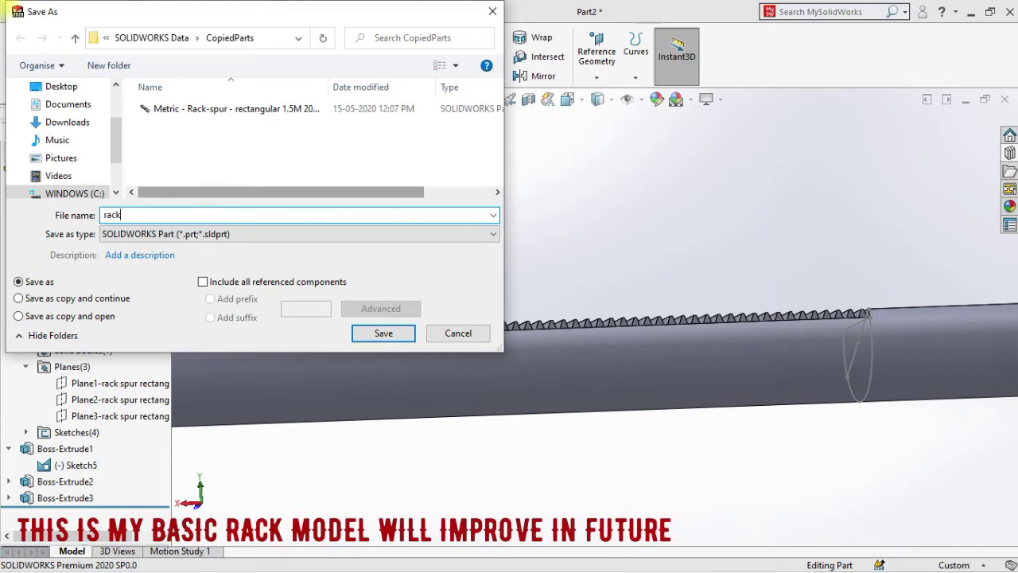
{"action": "key", "text": "Return"}
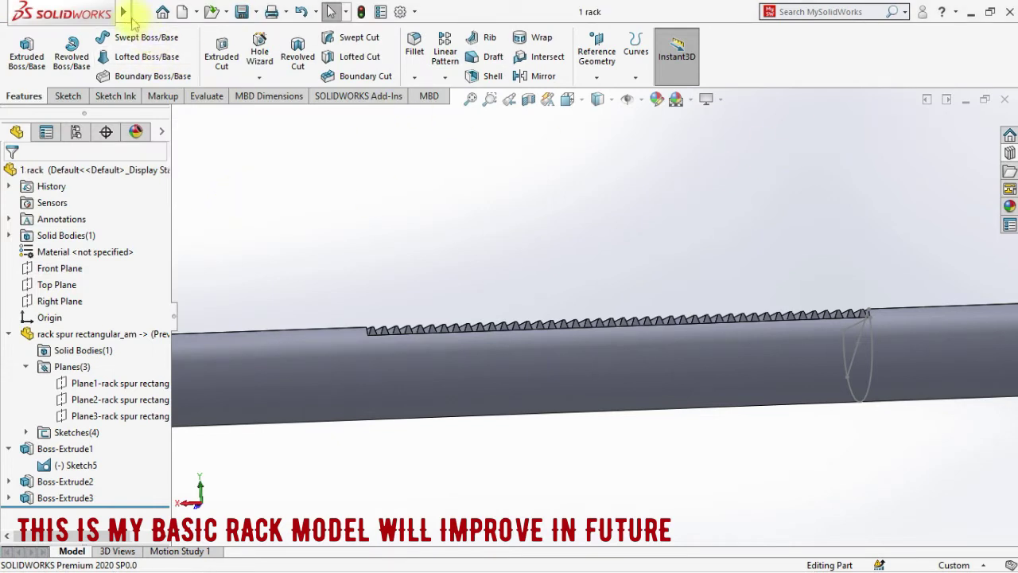
Create a new document and return to the rack and pinion assembly.
{"action": "left_click", "coordinate": [143, 12]}
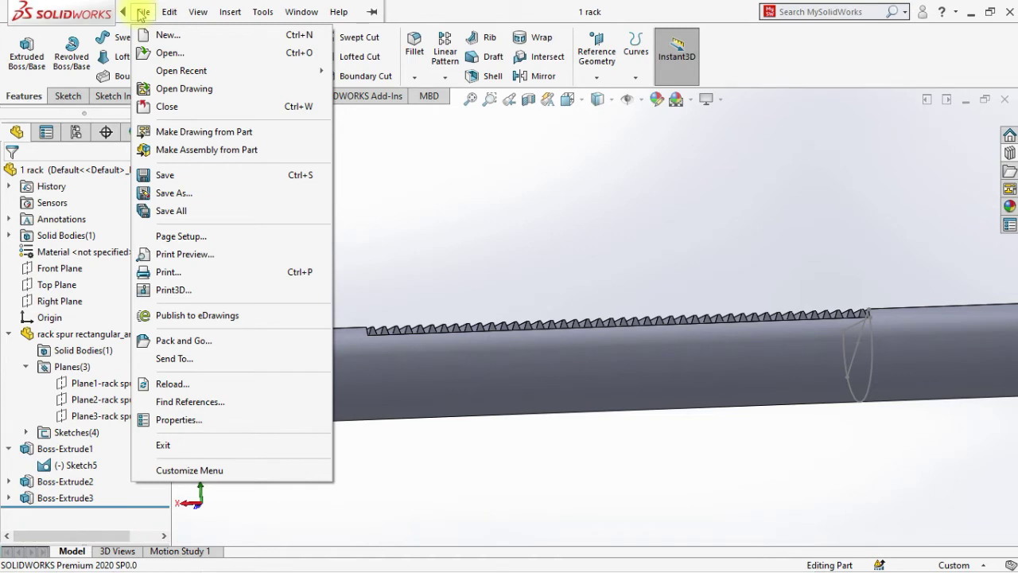
{"action": "left_click", "coordinate": [425, 251]}
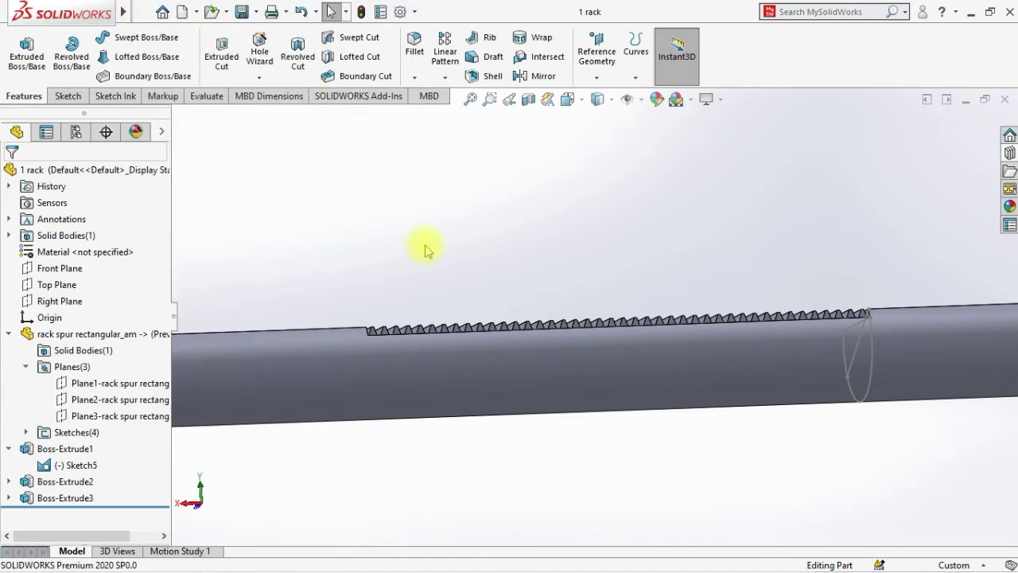
{"action": "scroll", "coordinate": [426, 247], "scroll_direction": "up", "scroll_amount": 3}
{"action": "middle_click_drag", "start_coordinate": [424, 248], "coordinate": [407, 311]}
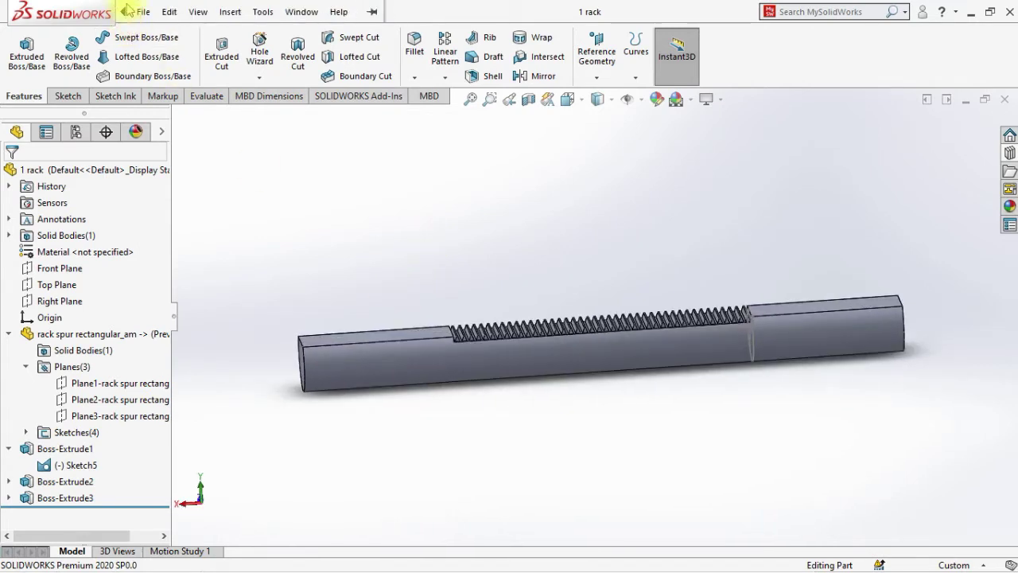
{"action": "left_click", "coordinate": [143, 11]}
{"action": "left_click", "coordinate": [151, 35]}
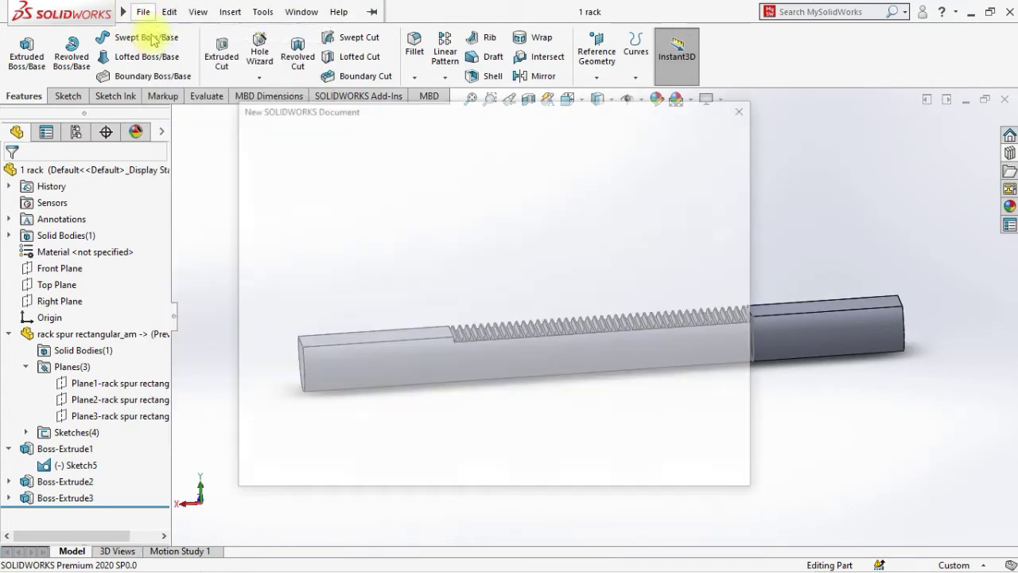
{"action": "left_click", "coordinate": [549, 460]}
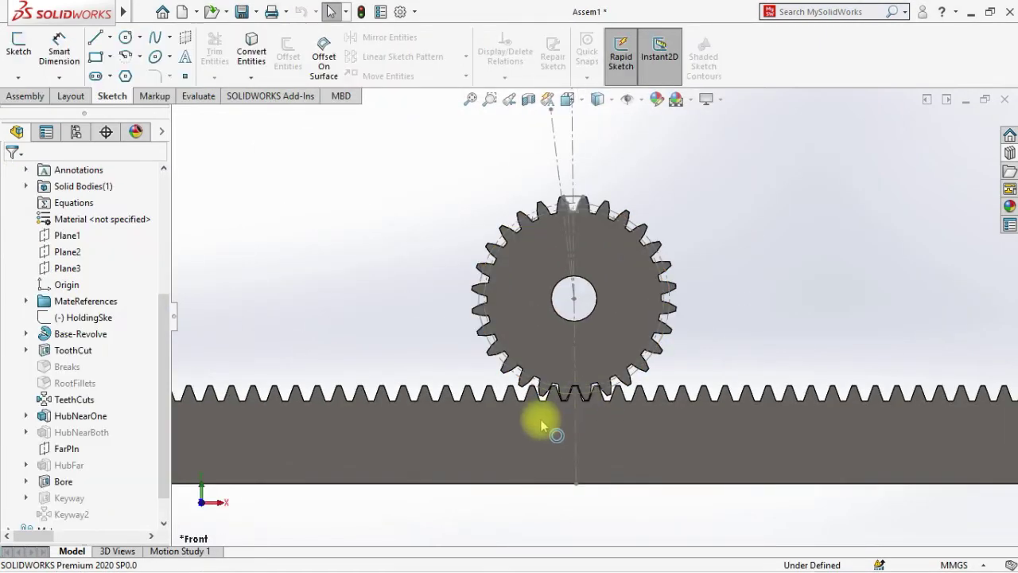
Open the assembly sketch linking the pinion's centre to the rack's base for editing.
{"action": "key", "text": "f"}
{"action": "left_click", "coordinate": [109, 37]}
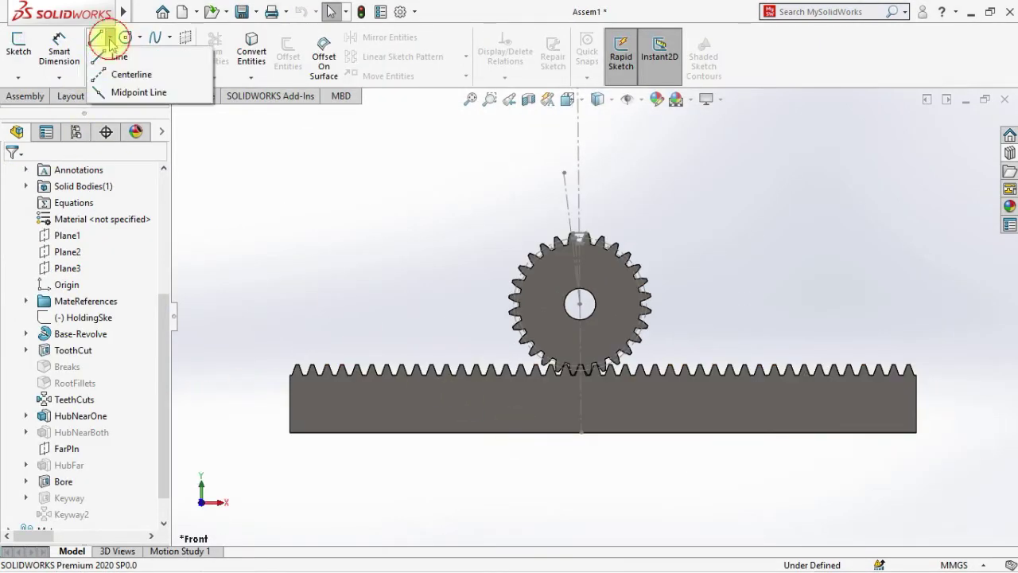
{"action": "scroll", "coordinate": [159, 358], "scroll_direction": "down", "scroll_amount": 1}
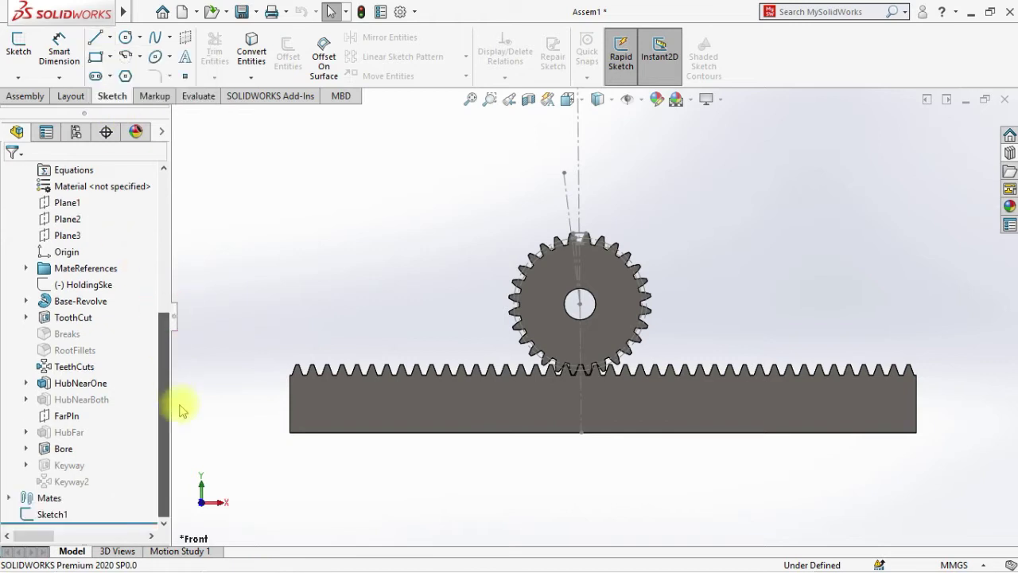
{"action": "right_click", "coordinate": [52, 514]}
{"action": "left_click", "coordinate": [63, 220]}
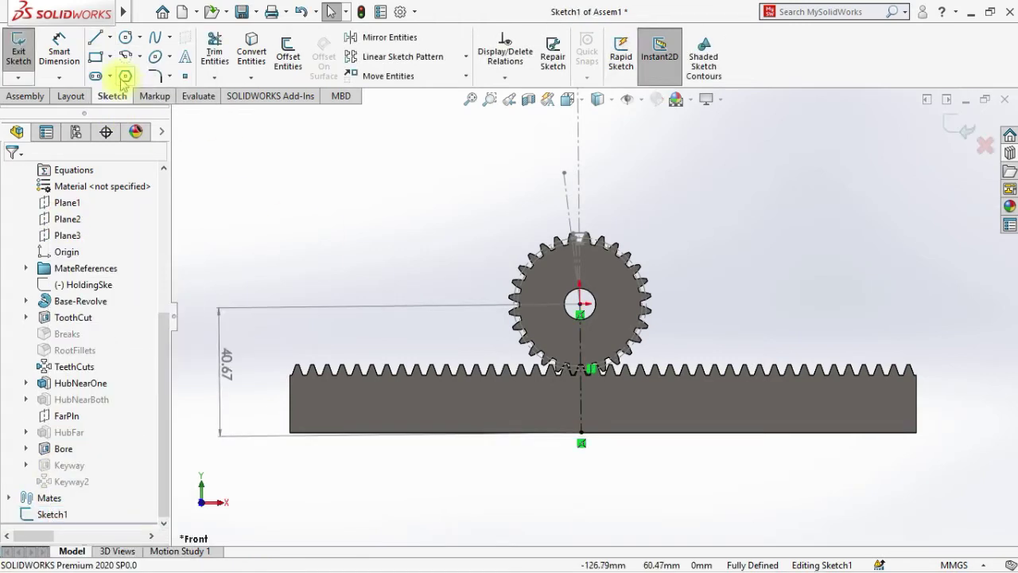
Gauge the distance from the pinion's centre down to the rack's tooth roots with a temporary sketch line.
{"action": "left_click", "coordinate": [94, 38]}
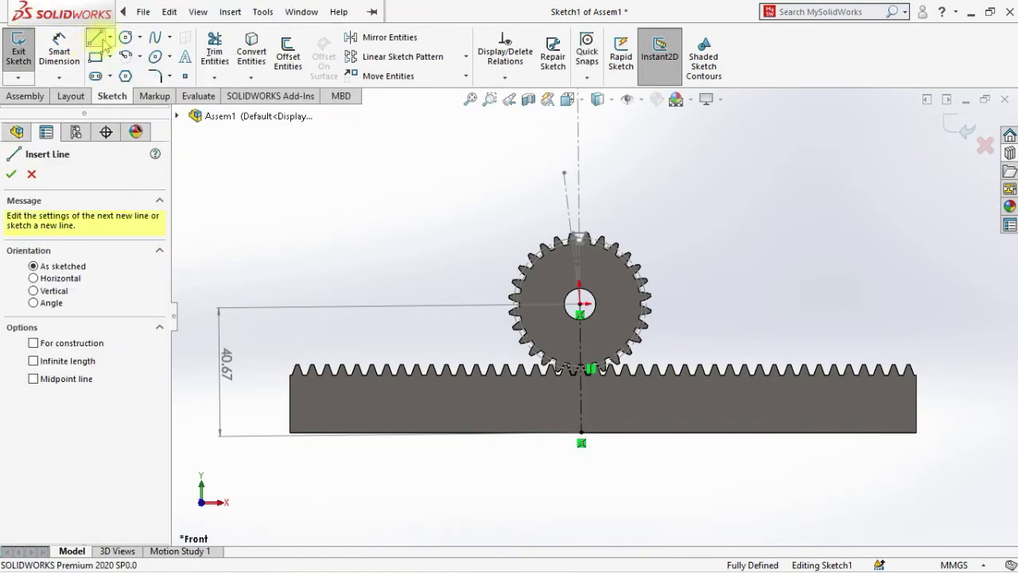
{"action": "scroll", "coordinate": [557, 396], "scroll_direction": "down", "scroll_amount": 2}
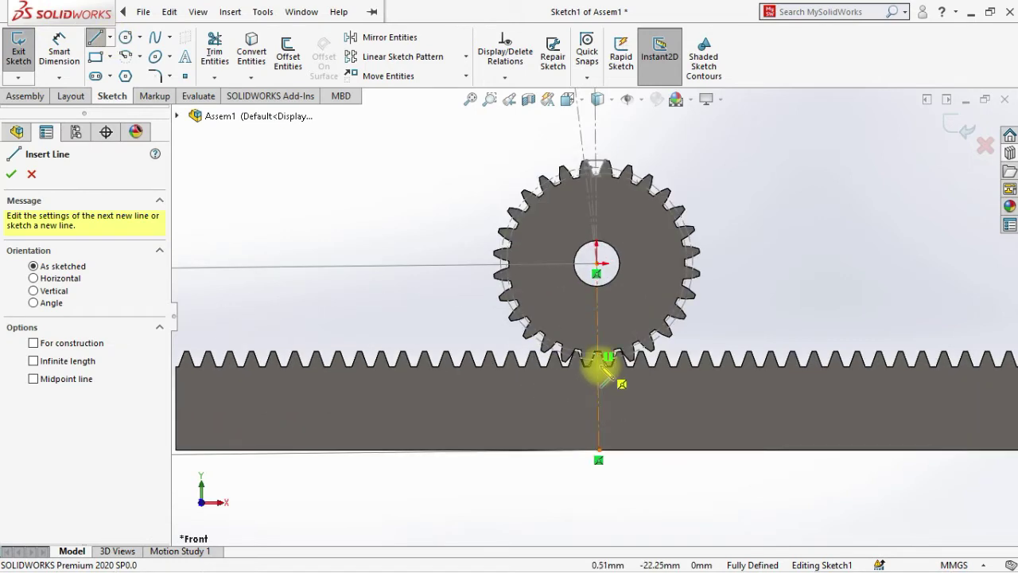
{"action": "left_click_drag", "start_coordinate": [596, 264], "coordinate": [604, 381]}
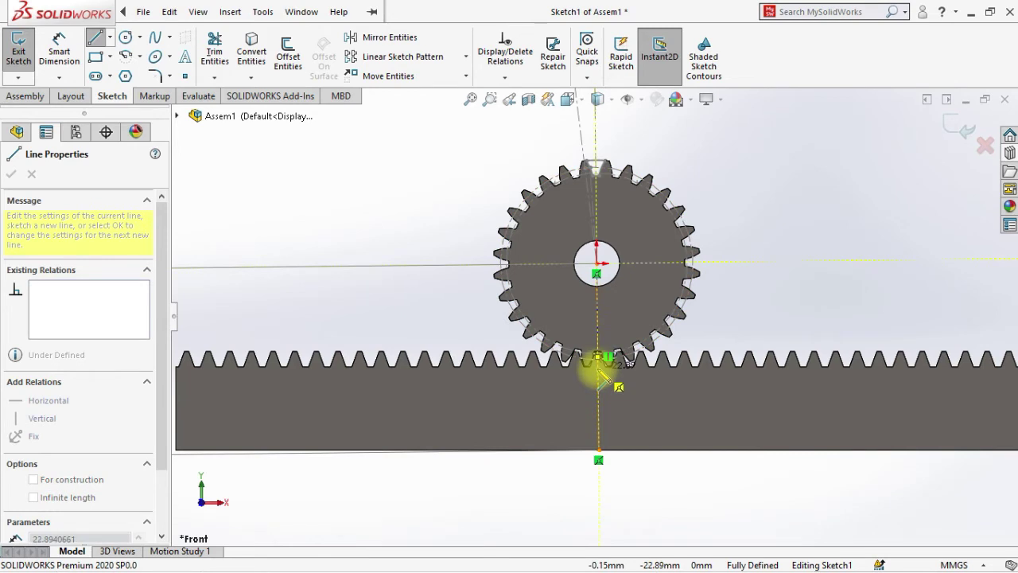
{"action": "scroll", "coordinate": [603, 378], "scroll_direction": "up", "scroll_amount": 1}
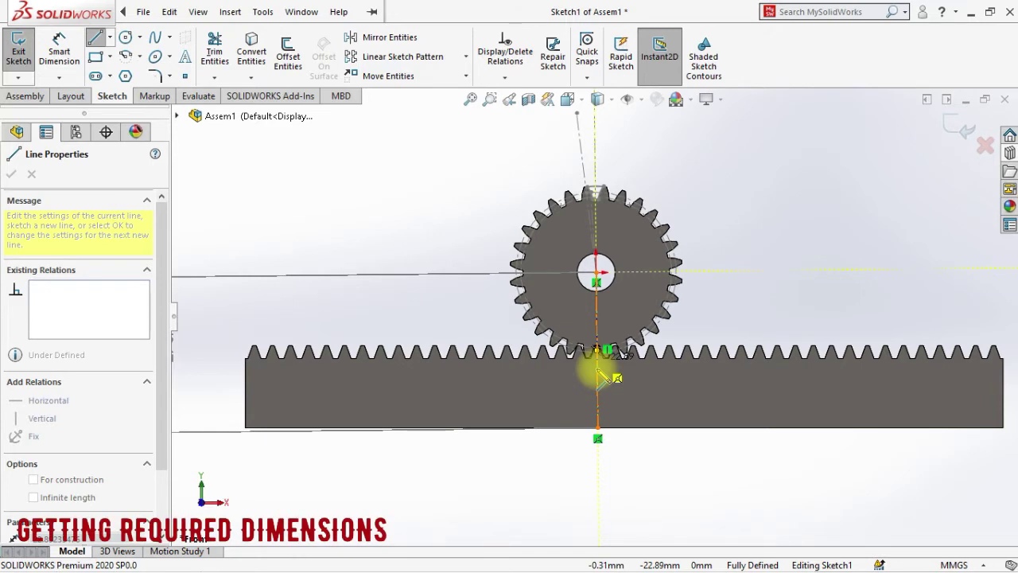
{"action": "key", "text": "Escape"}
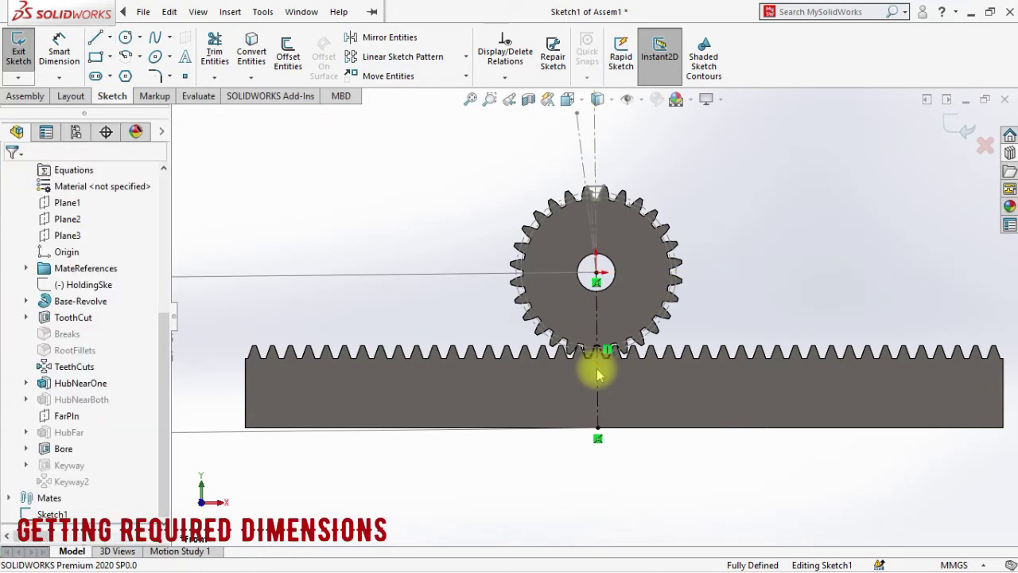
{"action": "scroll", "coordinate": [598, 376], "scroll_direction": "up", "scroll_amount": 1}
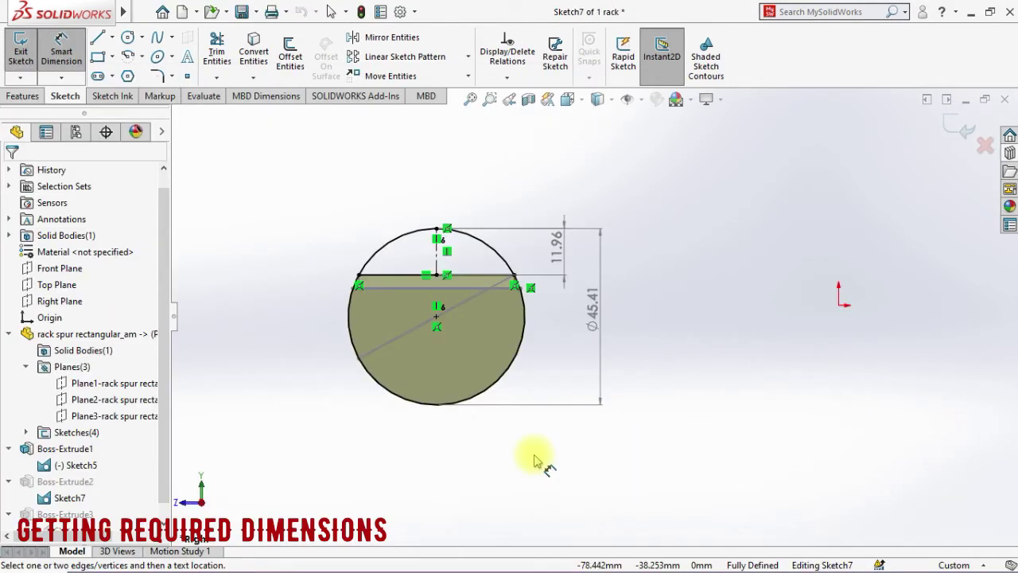
In the new part's open sketch, draw a circle centred on the origin and set its diameter to 45.45 mm.
{"action": "key", "text": "super"}
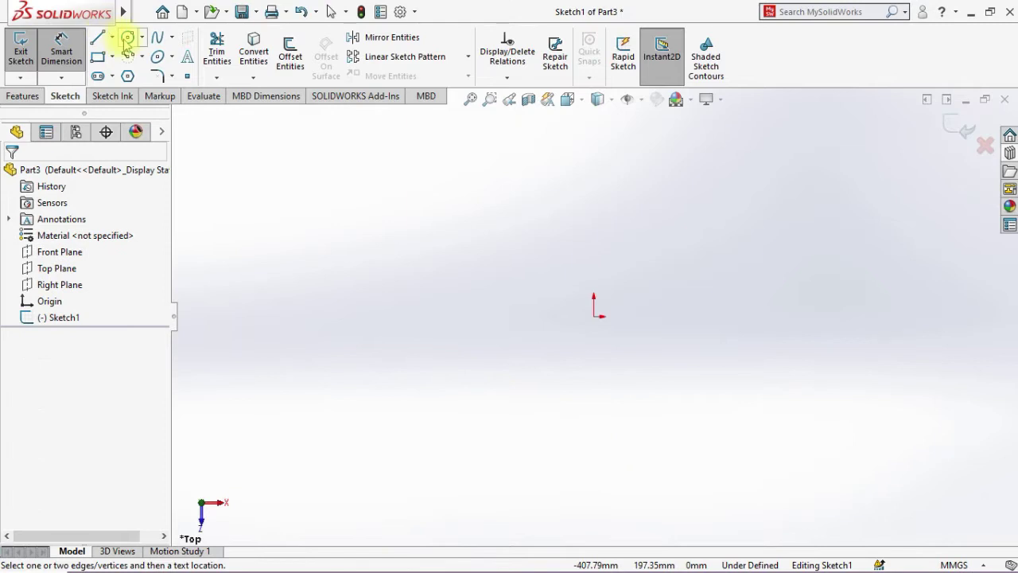
{"action": "left_click", "coordinate": [127, 37]}
{"action": "left_click", "coordinate": [593, 316]}
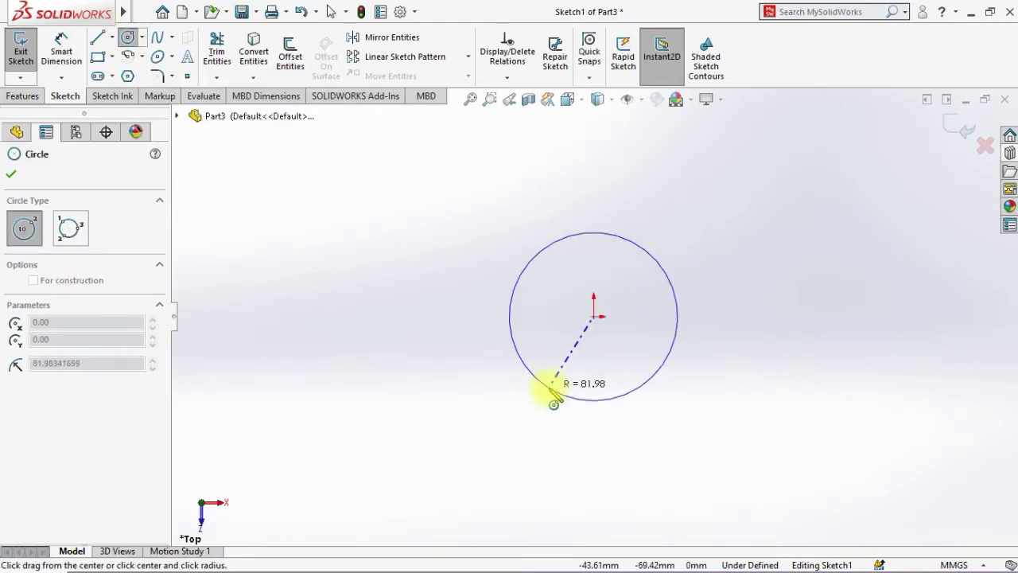
{"action": "left_click", "coordinate": [554, 402]}
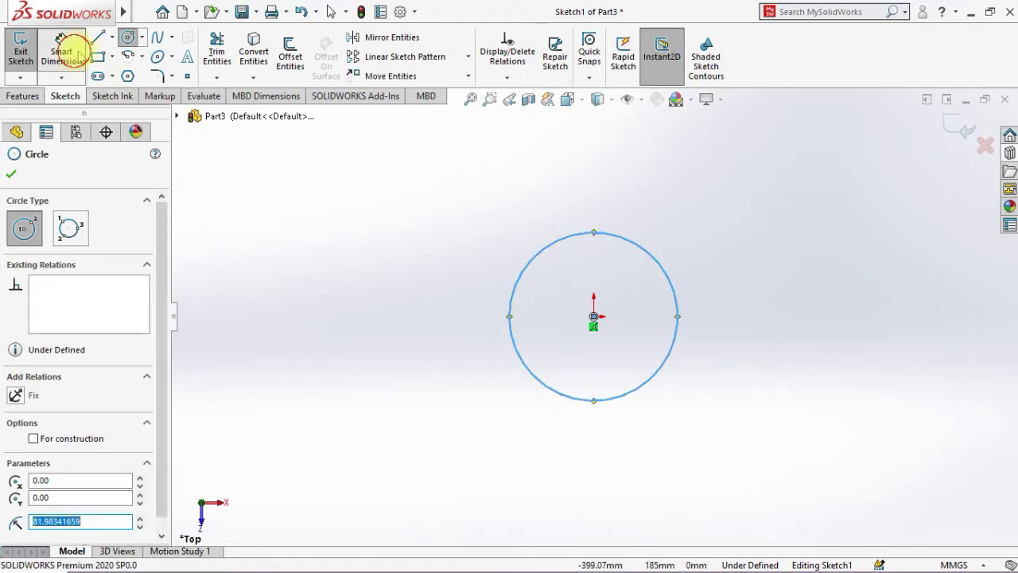
{"action": "left_click", "coordinate": [70, 52]}
{"action": "left_click", "coordinate": [664, 265]}
{"action": "left_click", "coordinate": [764, 306]}
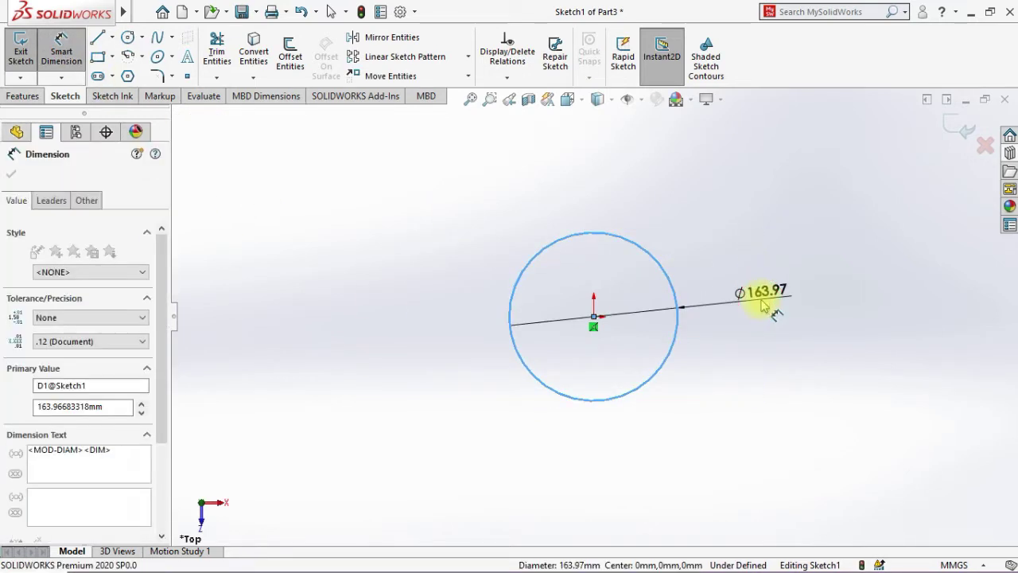
{"action": "type", "text": "45."}
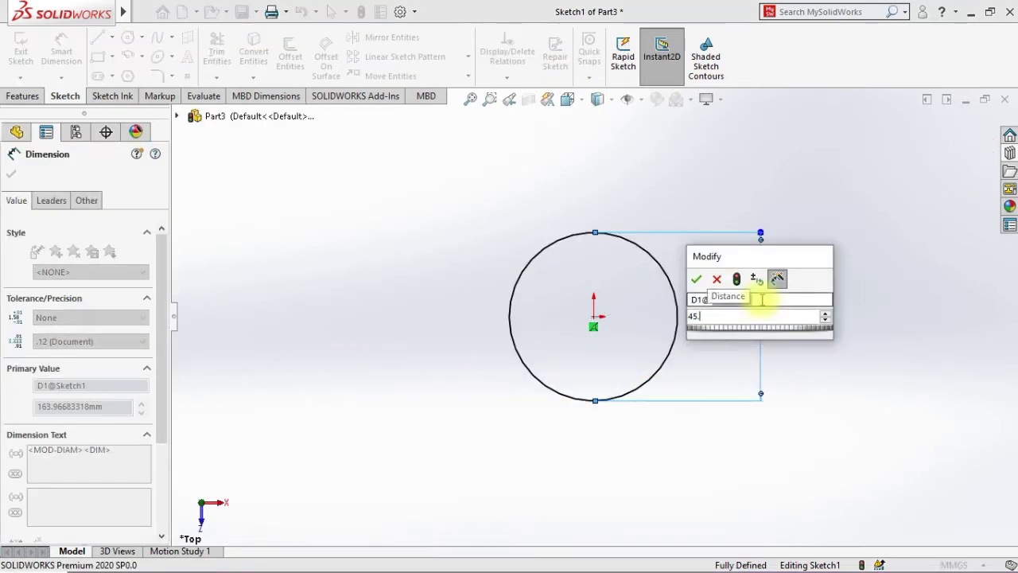
{"action": "type", "text": "45"}
{"action": "key", "text": "Return"}
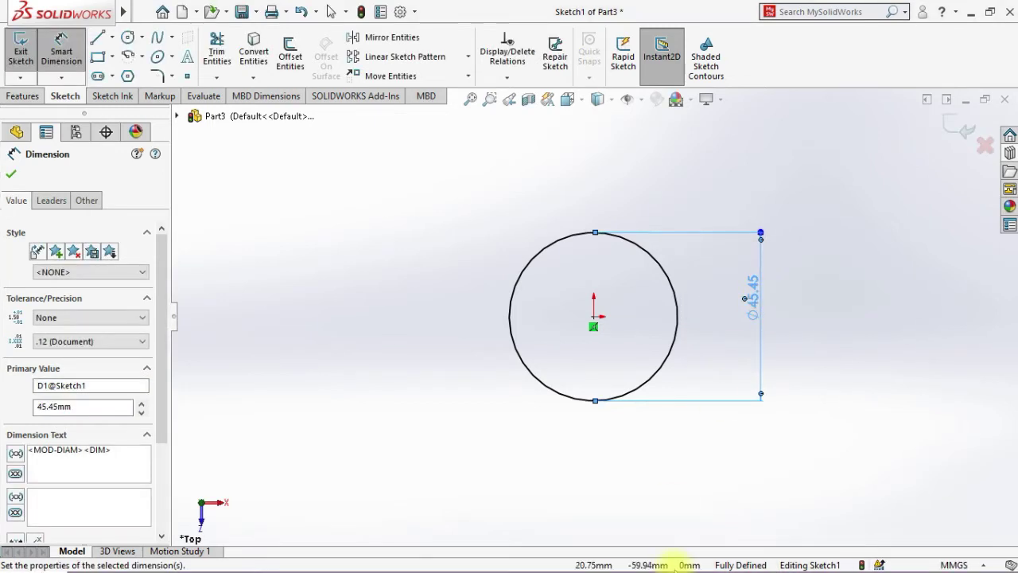
Check the flat's depth dimension in the 1 rack part's profile sketch and return to the new part.
{"action": "key", "text": "super"}
{"action": "mouse_move", "coordinate": [466, 560]}
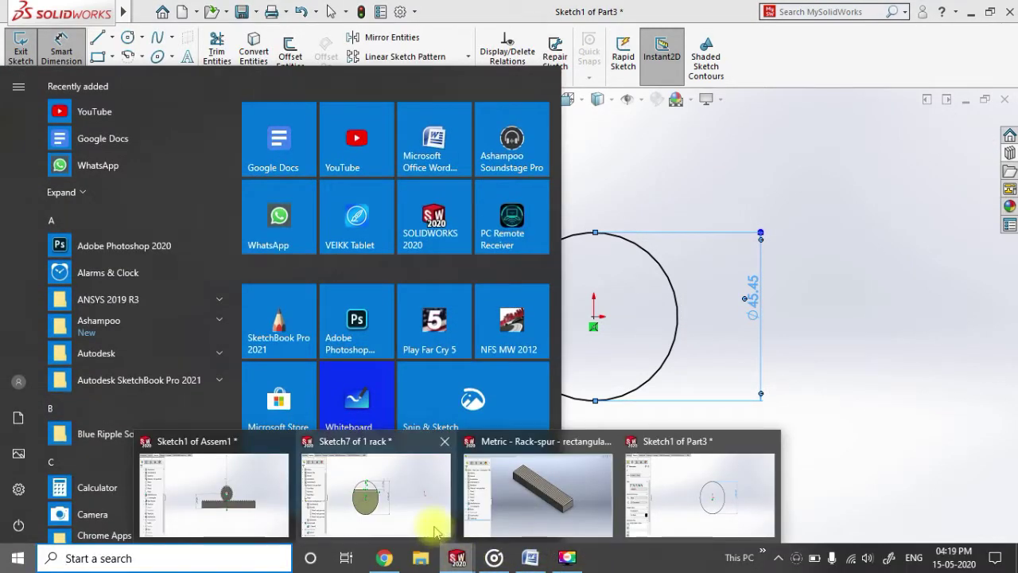
{"action": "left_click", "coordinate": [428, 527]}
{"action": "key", "text": "super"}
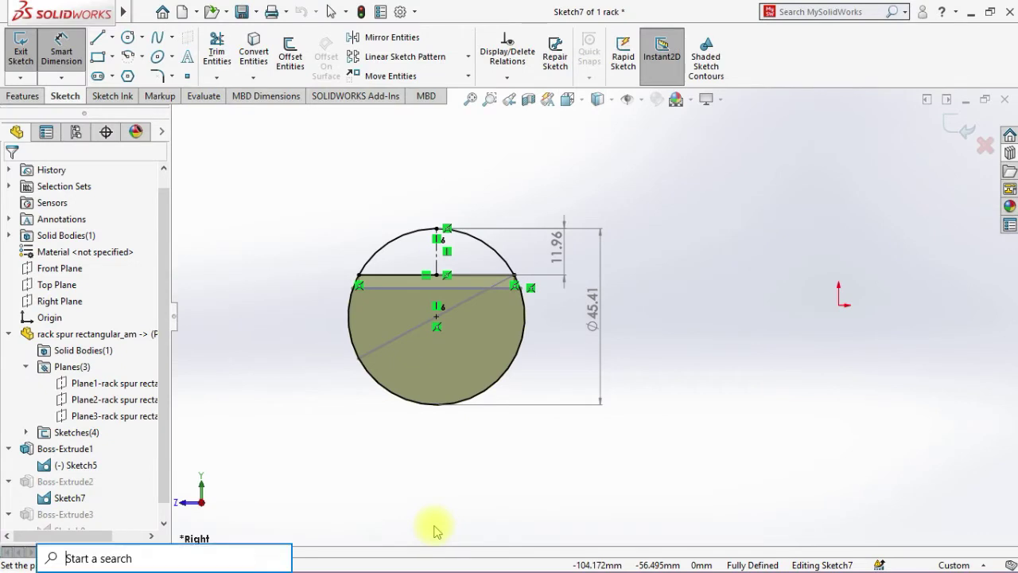
{"action": "key", "text": "super"}
{"action": "key", "text": "super"}
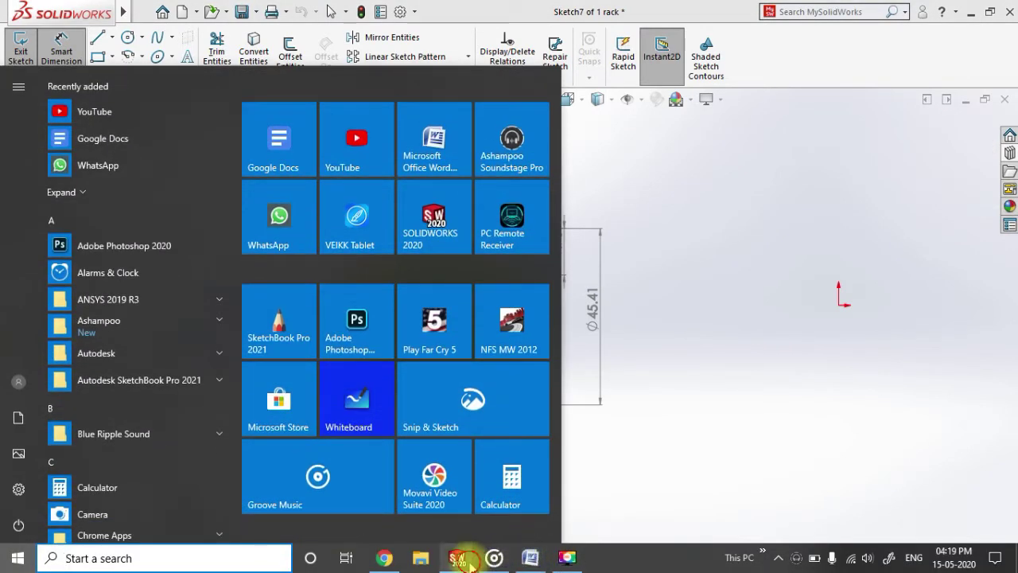
{"action": "mouse_move", "coordinate": [469, 562]}
{"action": "left_click", "coordinate": [682, 521]}
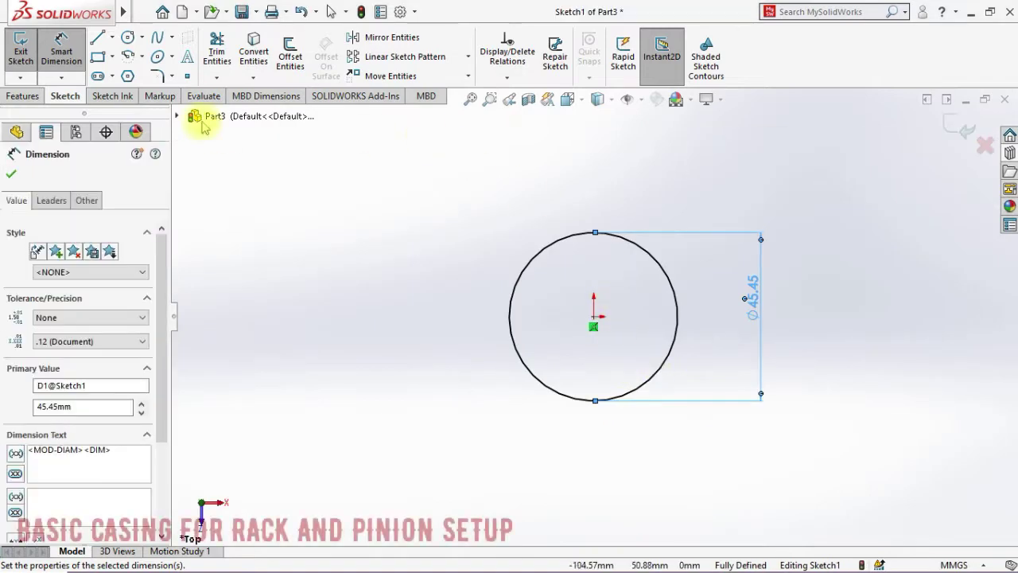
Sketch a vertical centerline down from the circle's top point and set its length to 11.98 mm.
{"action": "left_click", "coordinate": [112, 38]}
{"action": "left_click", "coordinate": [123, 52]}
{"action": "left_click", "coordinate": [595, 233]}
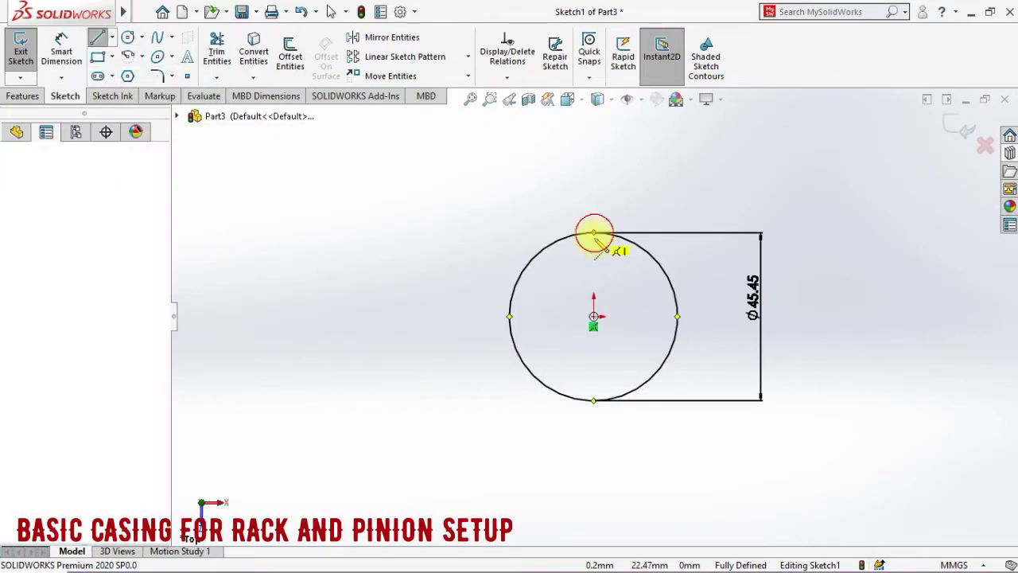
{"action": "left_click", "coordinate": [594, 259]}
{"action": "left_click", "coordinate": [78, 65]}
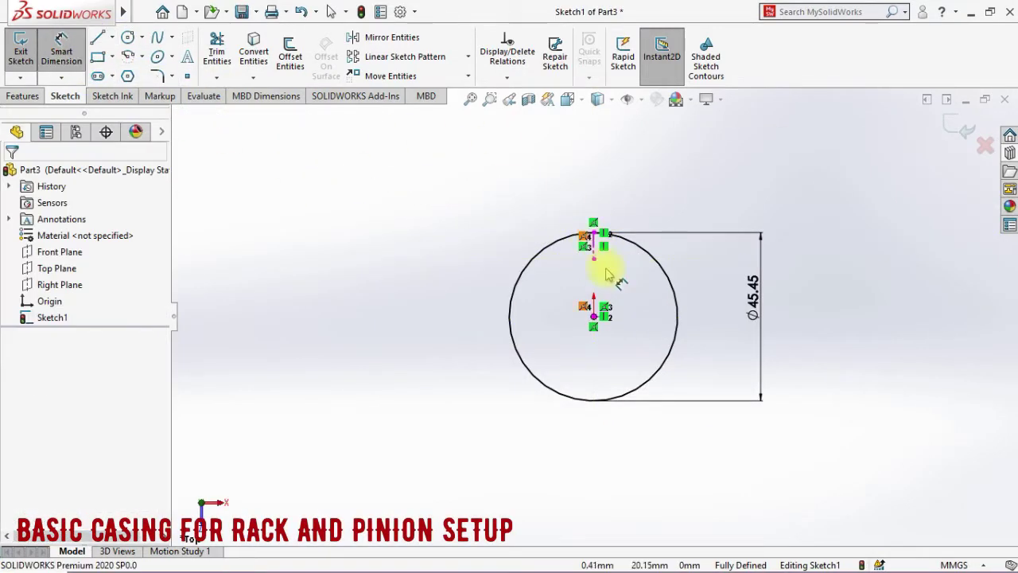
{"action": "scroll", "coordinate": [600, 266], "scroll_direction": "up", "scroll_amount": 4}
{"action": "left_click", "coordinate": [597, 270]}
{"action": "left_click", "coordinate": [353, 277]}
{"action": "type", "text": "11.98"}
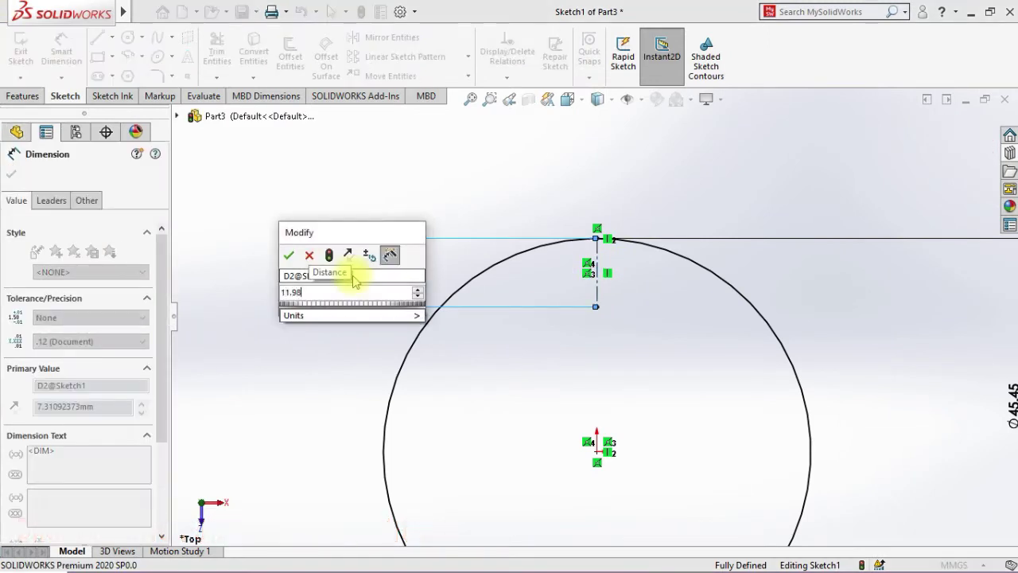
{"action": "key", "text": "Return"}
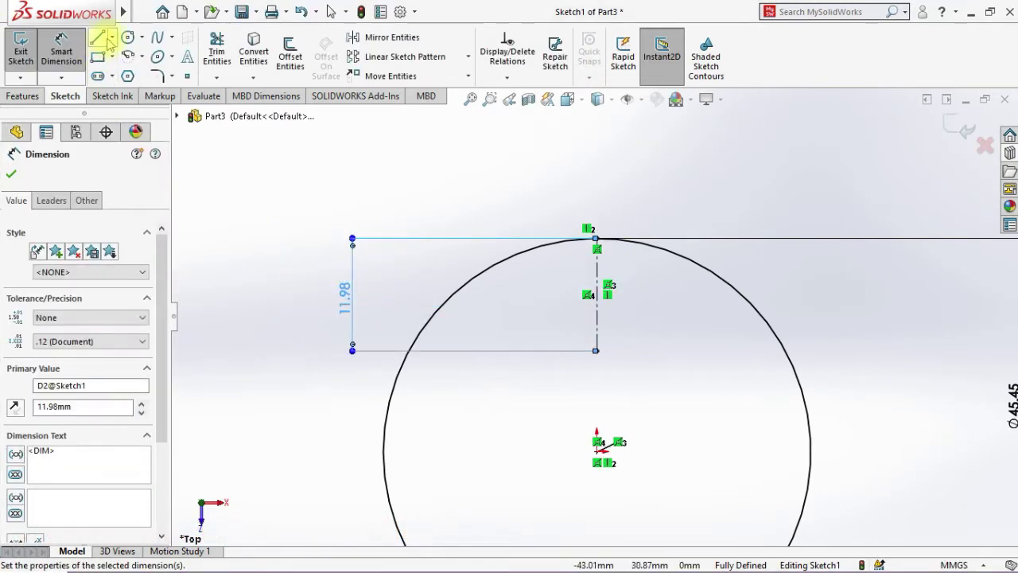
Draw a horizontal midpoint line centred on the centerline's lower end and reaching the circle on both sides.
{"action": "left_click", "coordinate": [111, 36]}
{"action": "left_click", "coordinate": [121, 93]}
{"action": "left_click", "coordinate": [596, 350]}
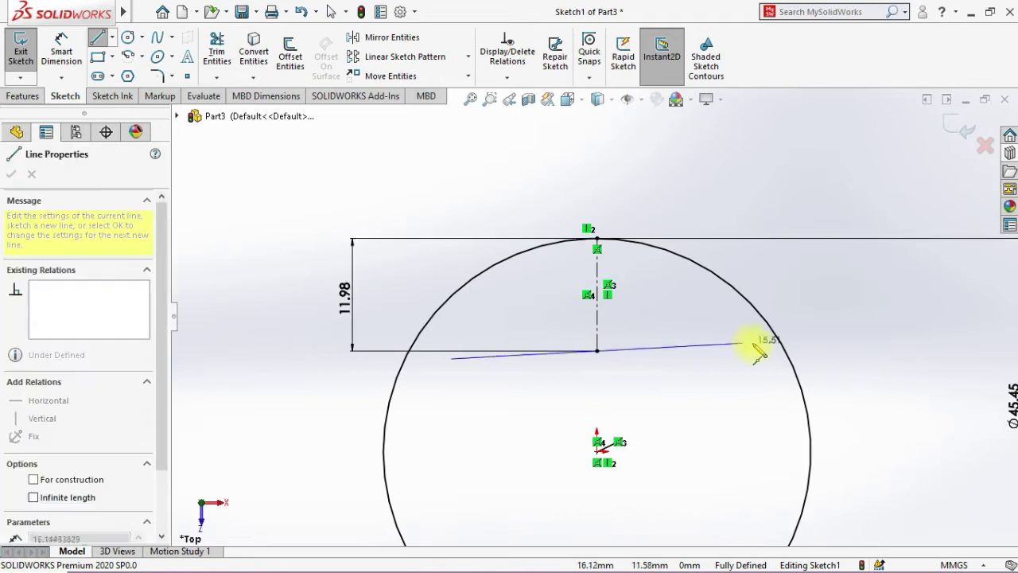
{"action": "left_click", "coordinate": [786, 352]}
{"action": "key", "text": "Escape"}
{"action": "key", "text": "f"}
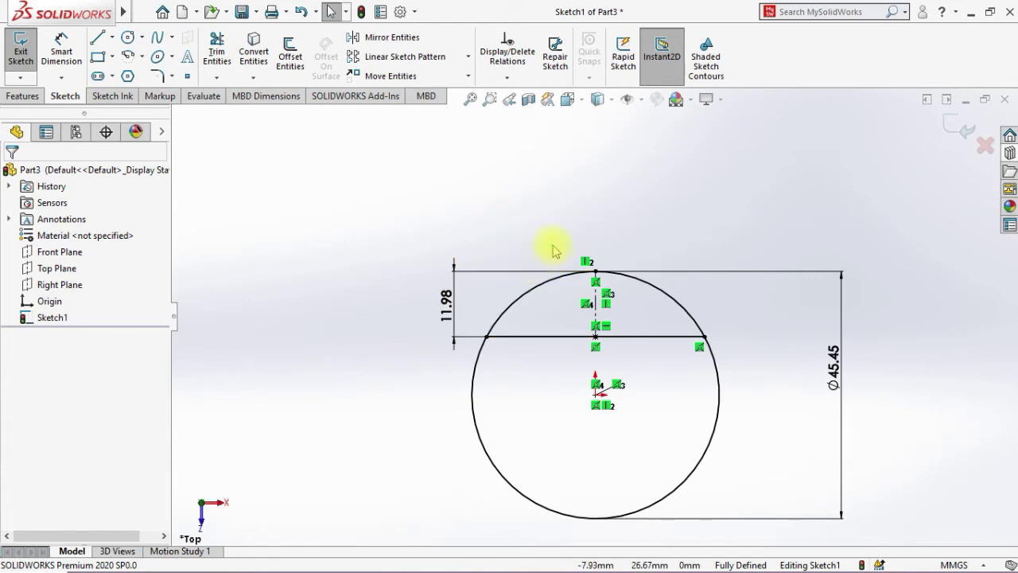
Trim away the circle's arc above the horizontal chord together with the vertical centerline.
{"action": "left_click", "coordinate": [215, 50]}
{"action": "mouse_move", "coordinate": [518, 230]}
{"action": "left_mouse_down"}
{"action": "mouse_move", "coordinate": [557, 297]}
{"action": "mouse_move", "coordinate": [668, 252]}
{"action": "left_mouse_up"}
{"action": "scroll", "coordinate": [647, 327], "scroll_direction": "up", "scroll_amount": 3}
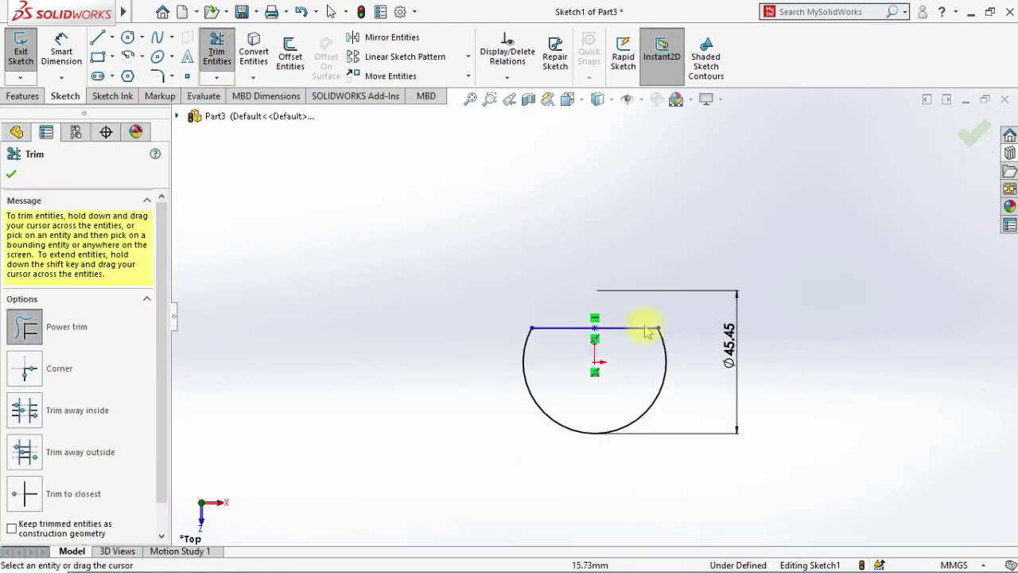
{"action": "mouse_move", "coordinate": [655, 387]}
{"action": "middle_mouse_down"}
{"action": "mouse_move", "coordinate": [534, 405]}
{"action": "mouse_move", "coordinate": [611, 391]}
{"action": "mouse_move", "coordinate": [632, 400]}
{"action": "middle_mouse_up"}
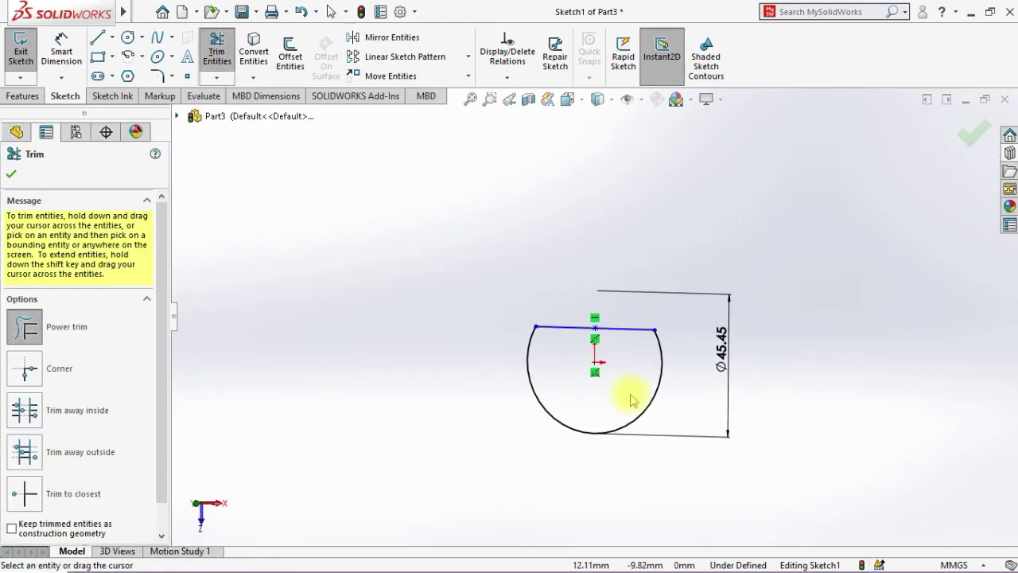
{"action": "key", "text": "space"}
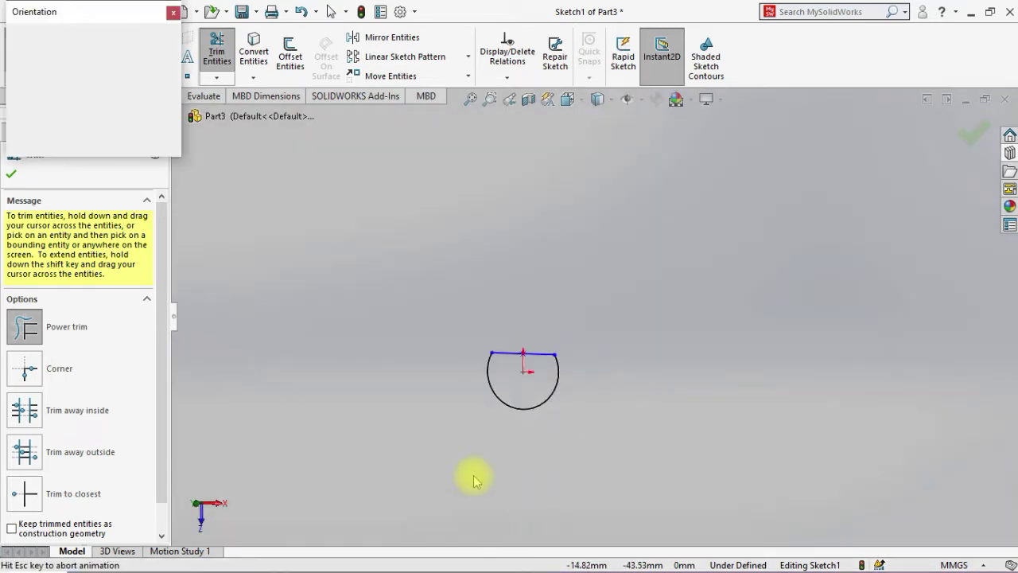
{"action": "left_click", "coordinate": [447, 370]}
{"action": "scroll", "coordinate": [494, 335], "scroll_direction": "up", "scroll_amount": 1}
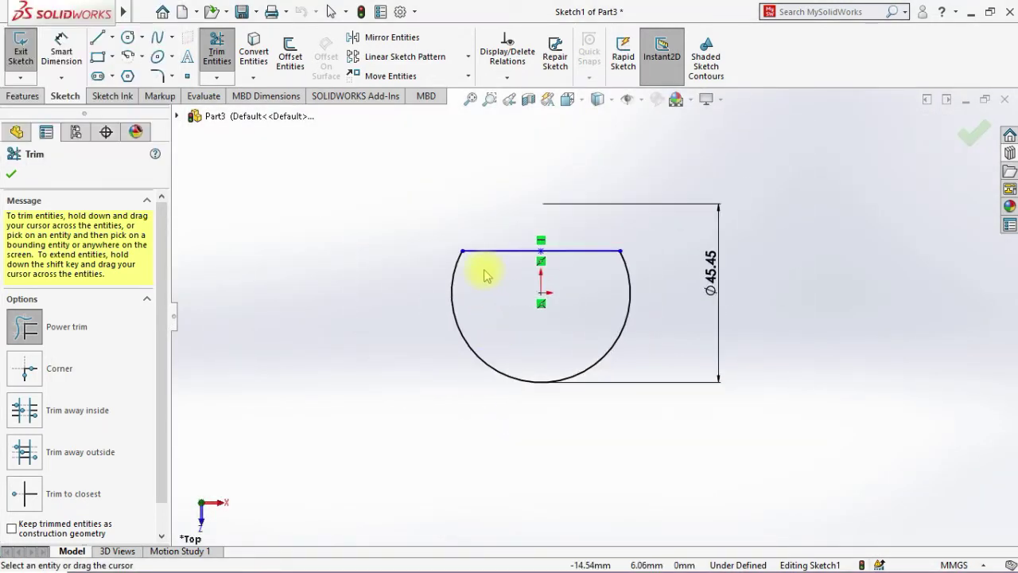
Sketch a center rectangle about 59 mm wide and 58 mm high around the trimmed circle, centred on the origin.
{"action": "left_click", "coordinate": [112, 56]}
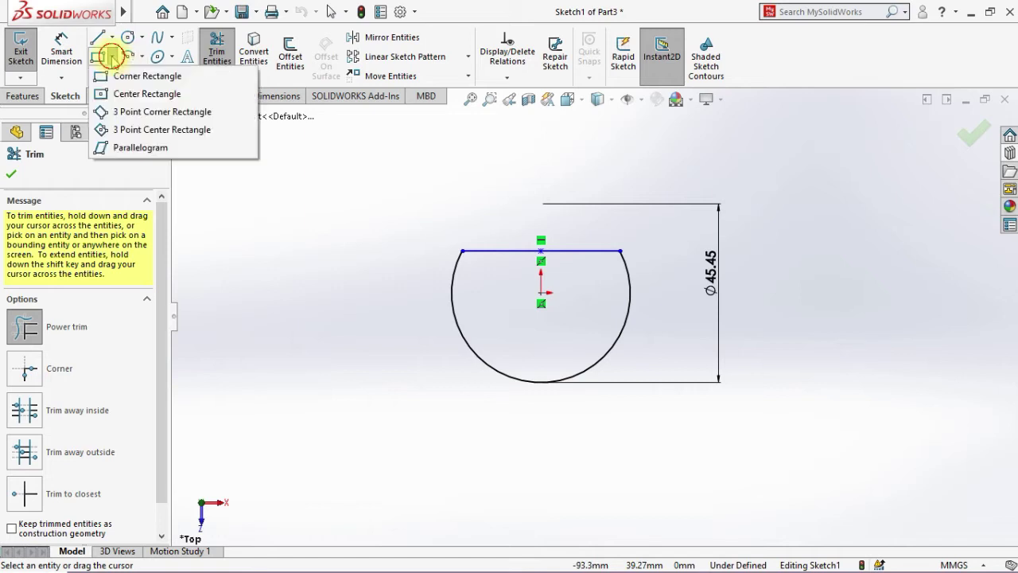
{"action": "left_click", "coordinate": [125, 92]}
{"action": "left_click", "coordinate": [541, 293]}
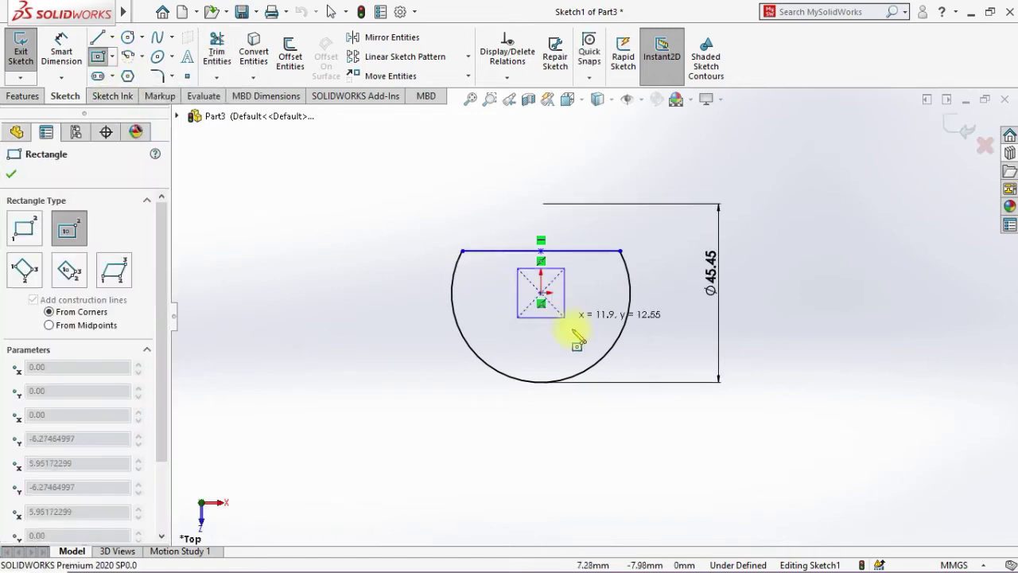
{"action": "left_click", "coordinate": [658, 407]}
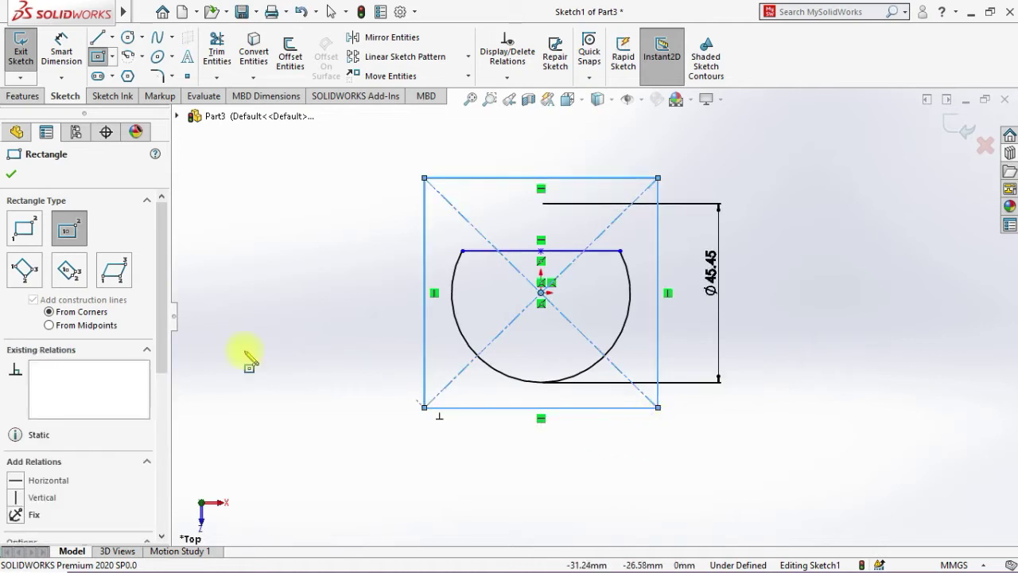
{"action": "left_click", "coordinate": [11, 175]}
Dimension the outer rectangle's width and height to 60 mm each.
{"action": "scroll", "coordinate": [310, 383], "scroll_direction": "up", "scroll_amount": 3}
{"action": "mouse_move", "coordinate": [362, 409]}
{"action": "middle_mouse_down"}
{"action": "mouse_move", "coordinate": [243, 407]}
{"action": "mouse_move", "coordinate": [368, 419]}
{"action": "middle_mouse_up"}
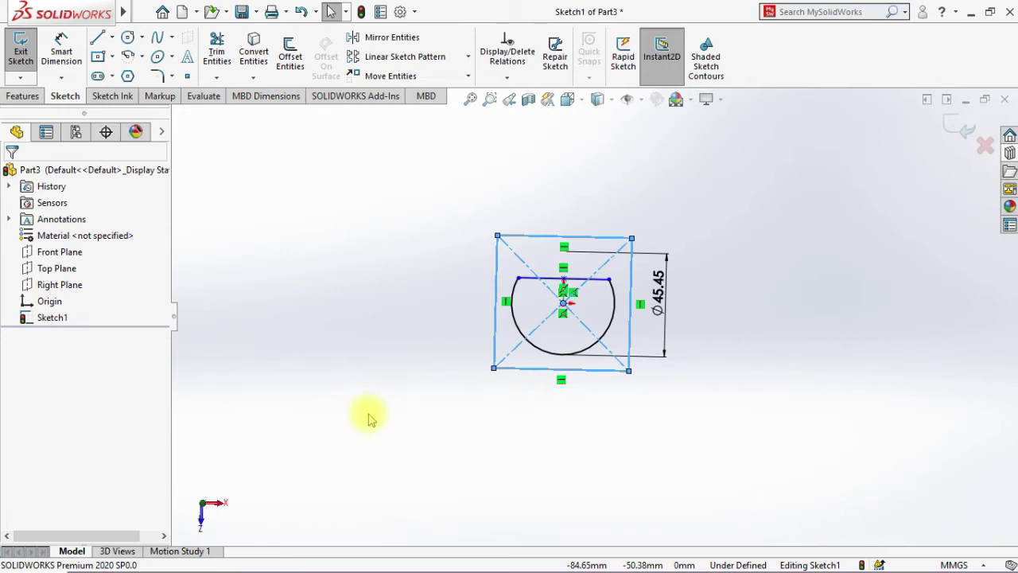
{"action": "mouse_move", "coordinate": [473, 421]}
{"action": "middle_mouse_down"}
{"action": "mouse_move", "coordinate": [289, 416]}
{"action": "mouse_move", "coordinate": [475, 418]}
{"action": "middle_mouse_up"}
{"action": "left_click", "coordinate": [63, 57]}
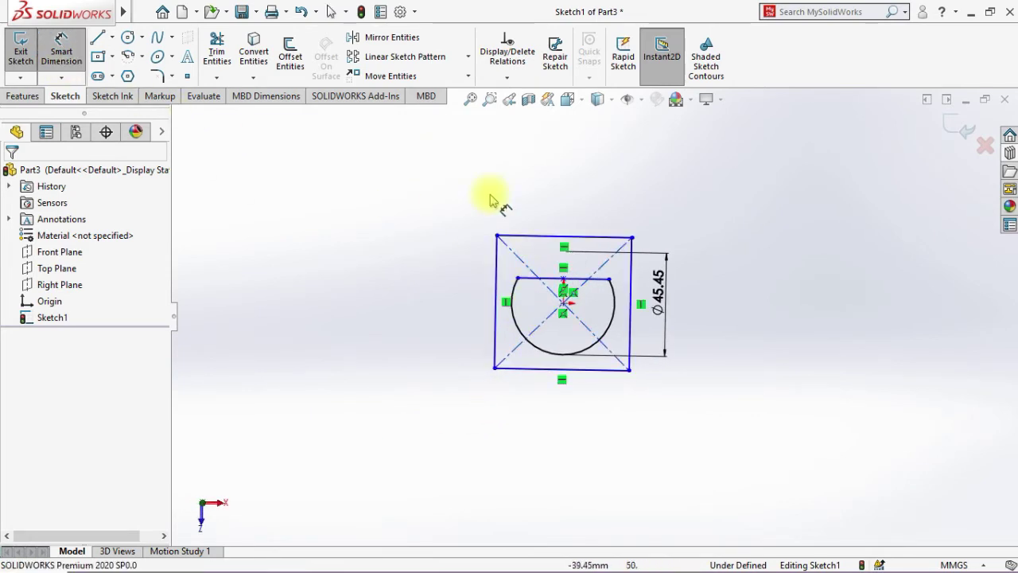
{"action": "left_click", "coordinate": [534, 238]}
{"action": "left_click", "coordinate": [540, 197]}
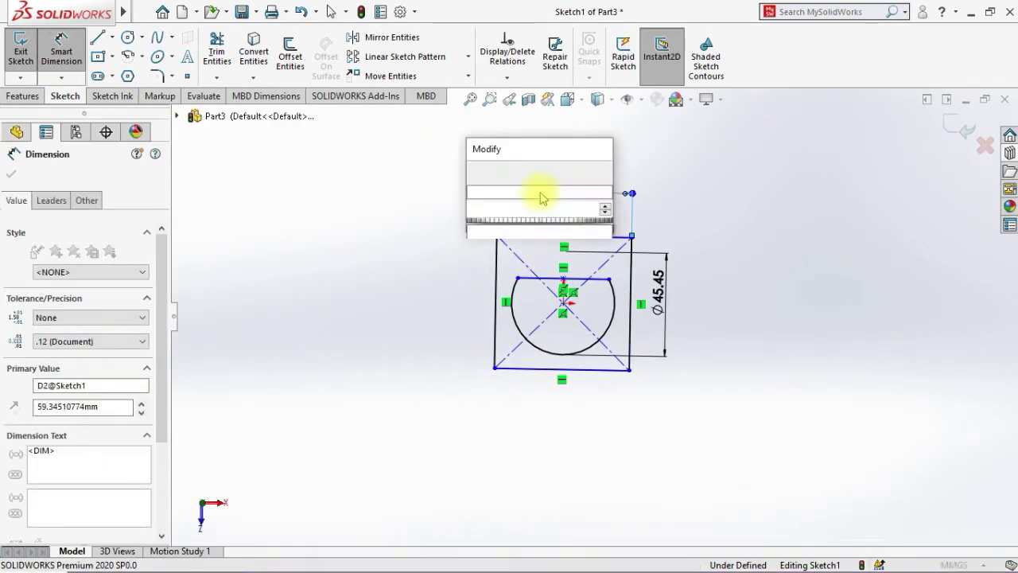
{"action": "type", "text": "60"}
{"action": "key", "text": "Return"}
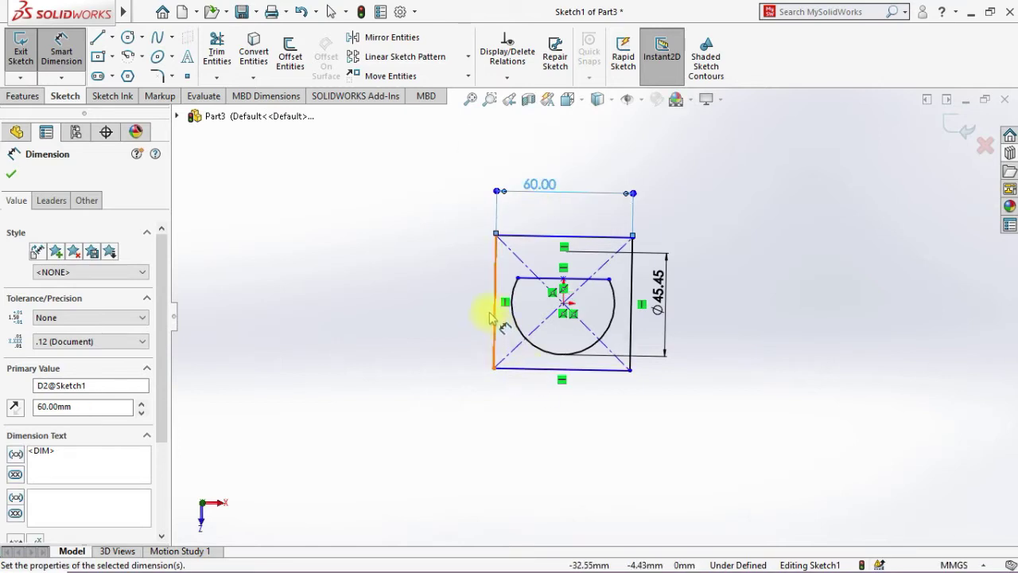
{"action": "left_click", "coordinate": [493, 315]}
{"action": "left_click", "coordinate": [467, 318]}
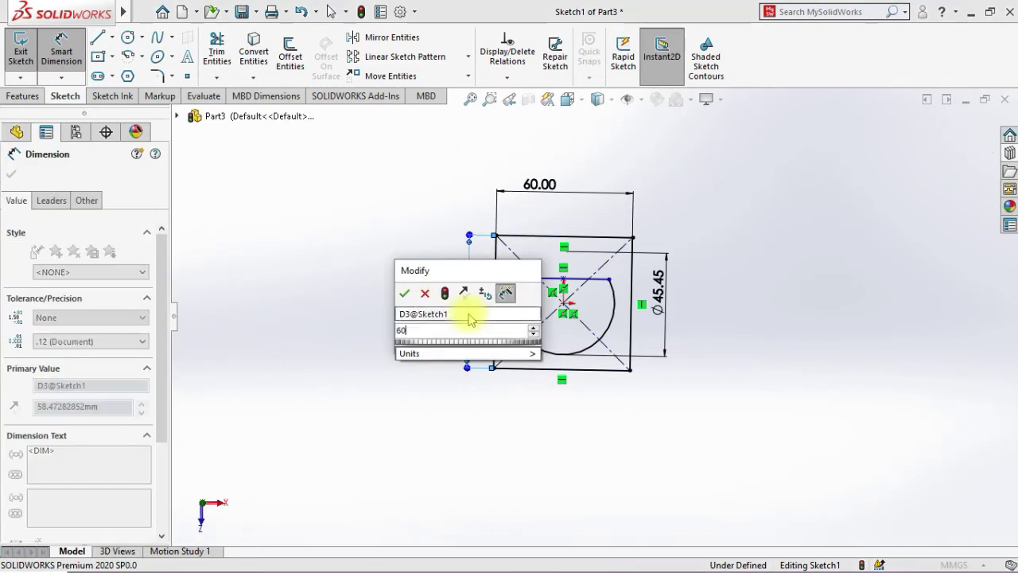
{"action": "type", "text": "60"}
{"action": "key", "text": "Return"}
Exit the sketch and extrude the casing profile with a blind depth of 80 mm.
{"action": "mouse_move", "coordinate": [514, 427]}
{"action": "middle_mouse_down"}
{"action": "mouse_move", "coordinate": [348, 443]}
{"action": "mouse_move", "coordinate": [491, 456]}
{"action": "middle_mouse_up"}
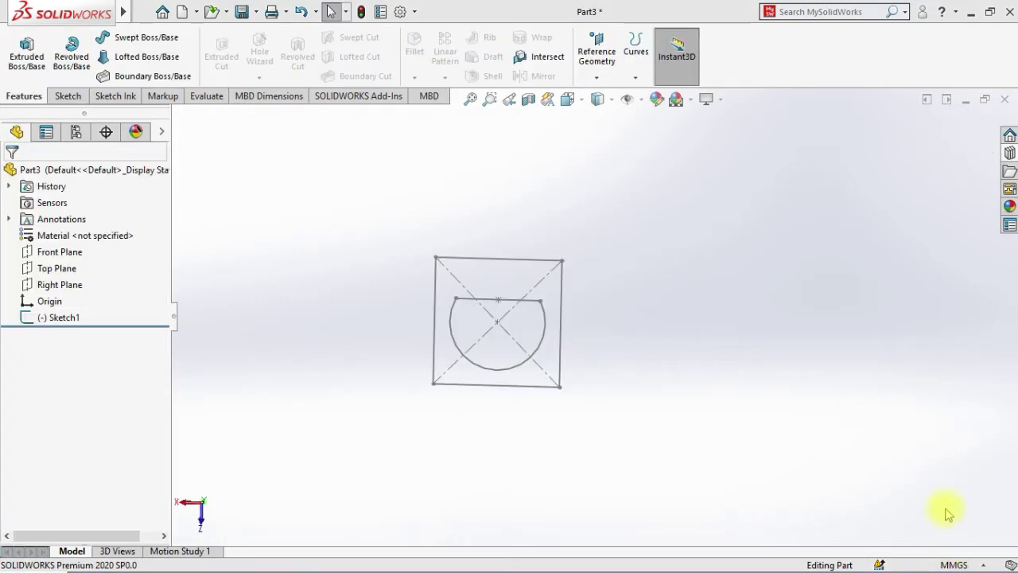
{"action": "mouse_move", "coordinate": [779, 443]}
{"action": "middle_mouse_down"}
{"action": "mouse_move", "coordinate": [575, 466]}
{"action": "mouse_move", "coordinate": [784, 459]}
{"action": "middle_mouse_up"}
{"action": "key", "text": "space"}
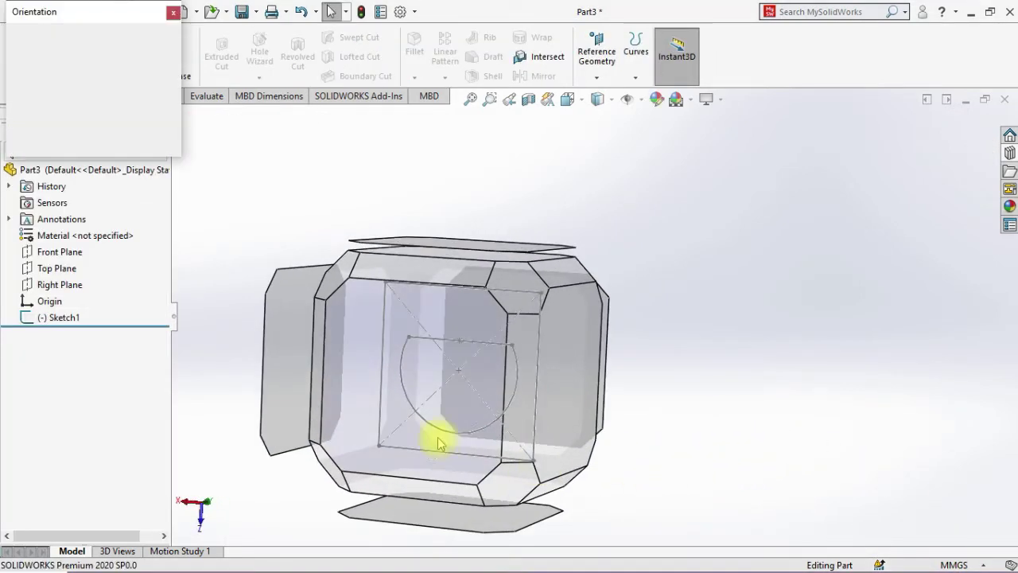
{"action": "left_click", "coordinate": [432, 433]}
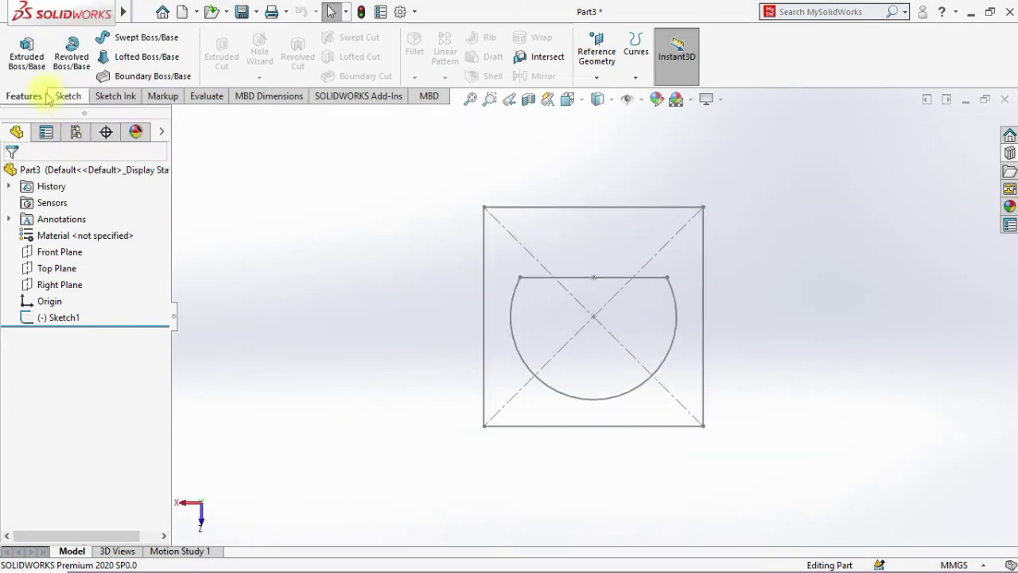
{"action": "left_click", "coordinate": [35, 62]}
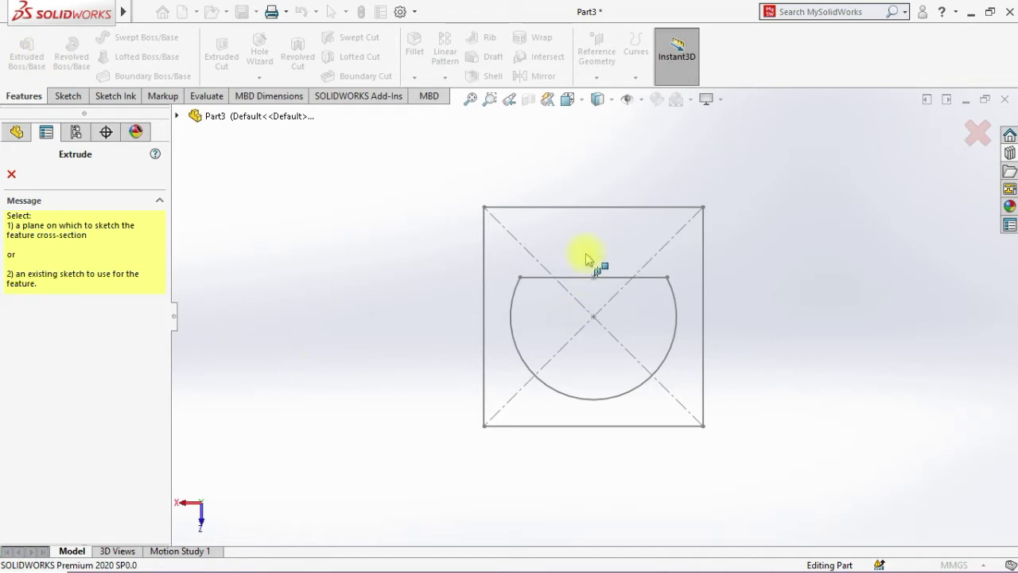
{"action": "left_click", "coordinate": [10, 174]}
{"action": "left_click", "coordinate": [52, 317]}
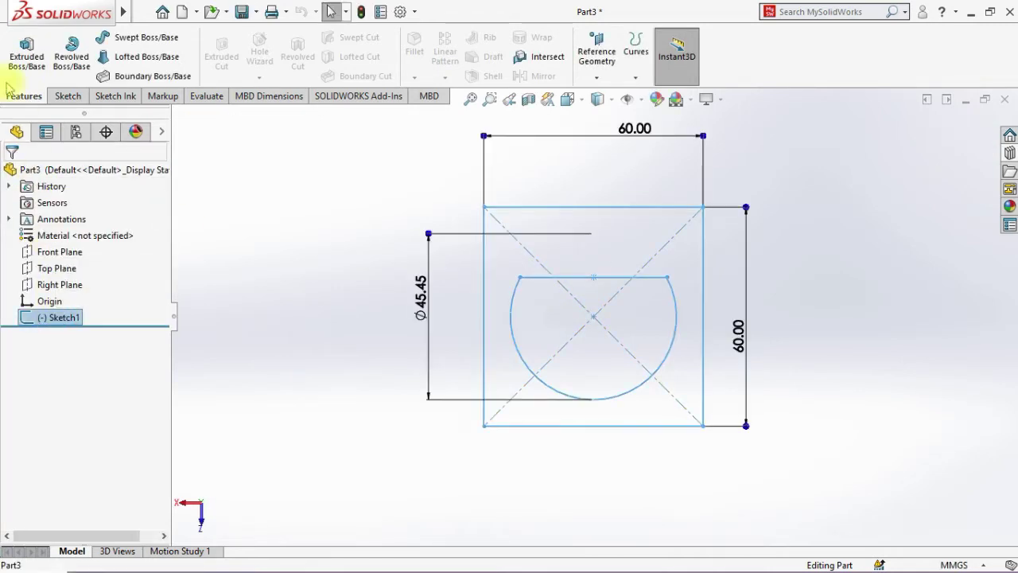
{"action": "middle_click_drag", "start_coordinate": [652, 410], "coordinate": [534, 435]}
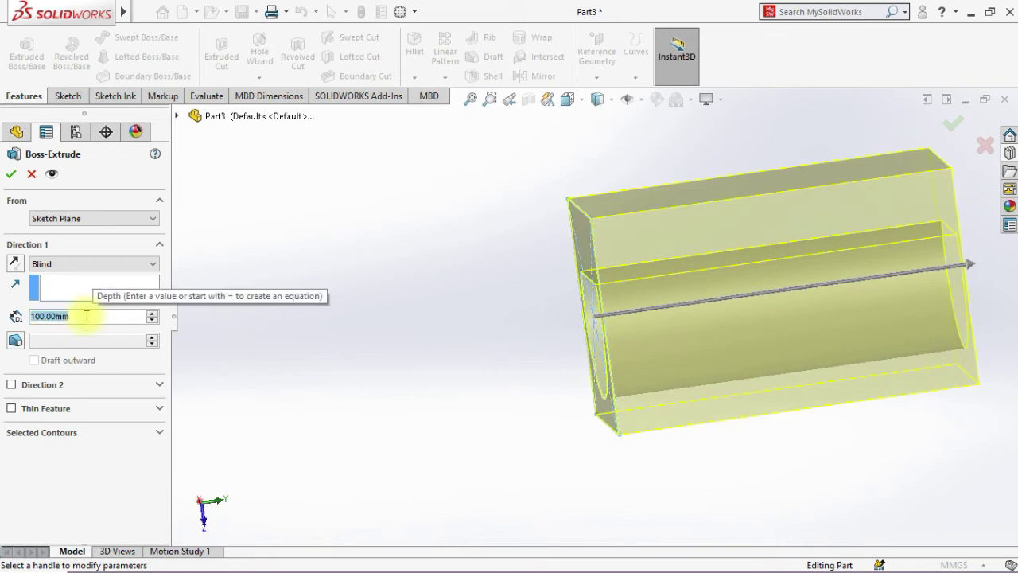
{"action": "type", "text": "80"}
{"action": "key", "text": "Return"}
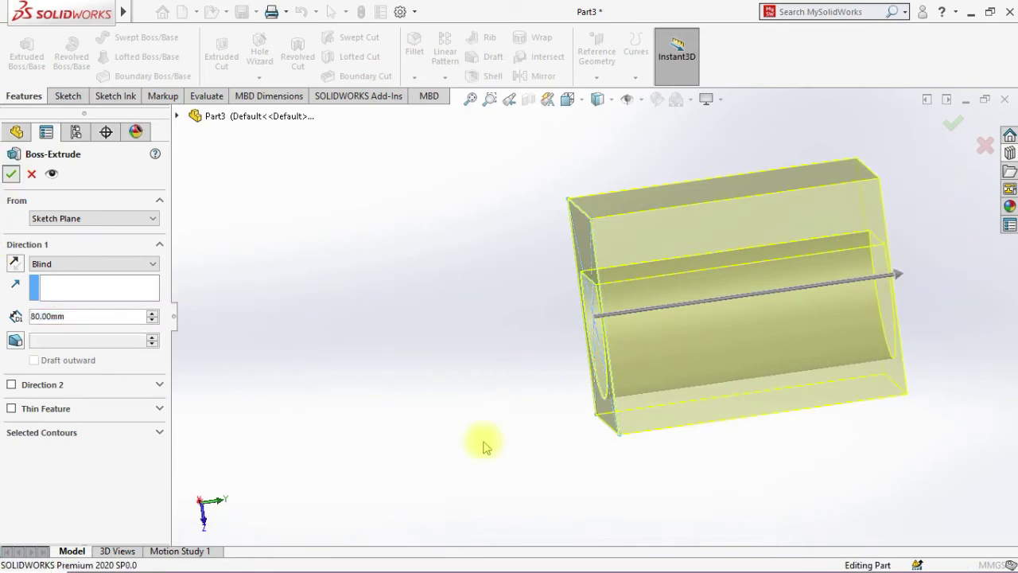
Accept the casing extrusion and examine the block from its side and its bored end face.
{"action": "key", "text": "Return"}
{"action": "key", "text": "space"}
{"action": "left_click", "coordinate": [483, 394]}
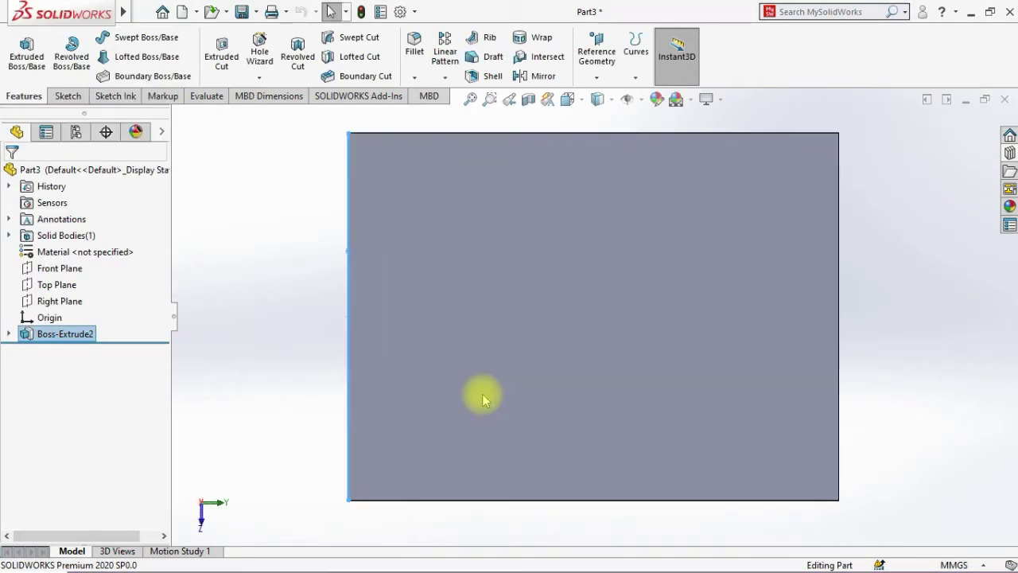
{"action": "middle_click_drag", "start_coordinate": [483, 394], "coordinate": [522, 403]}
{"action": "middle_click_drag", "start_coordinate": [416, 331], "coordinate": [461, 359]}
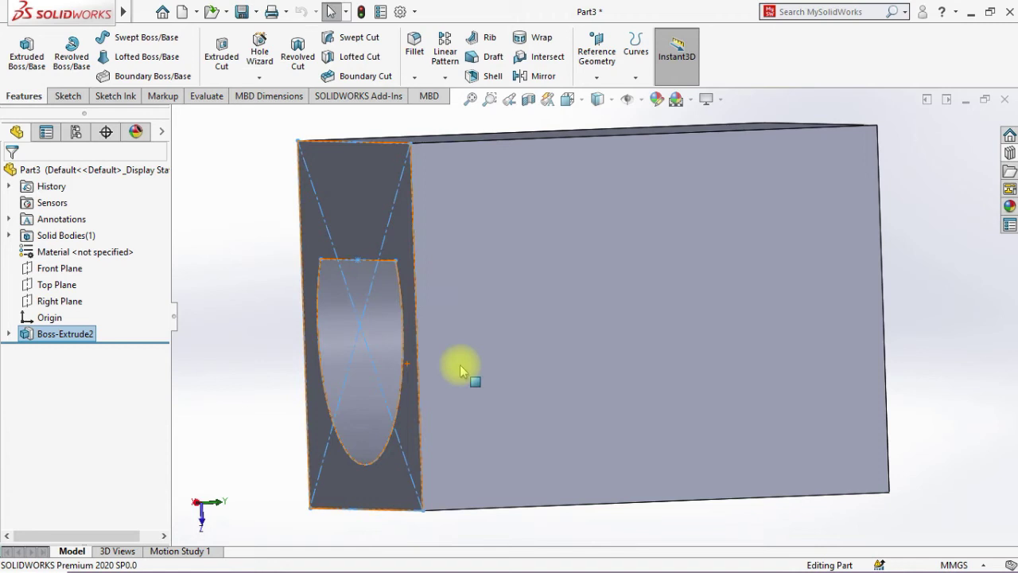
{"action": "key", "text": "space"}
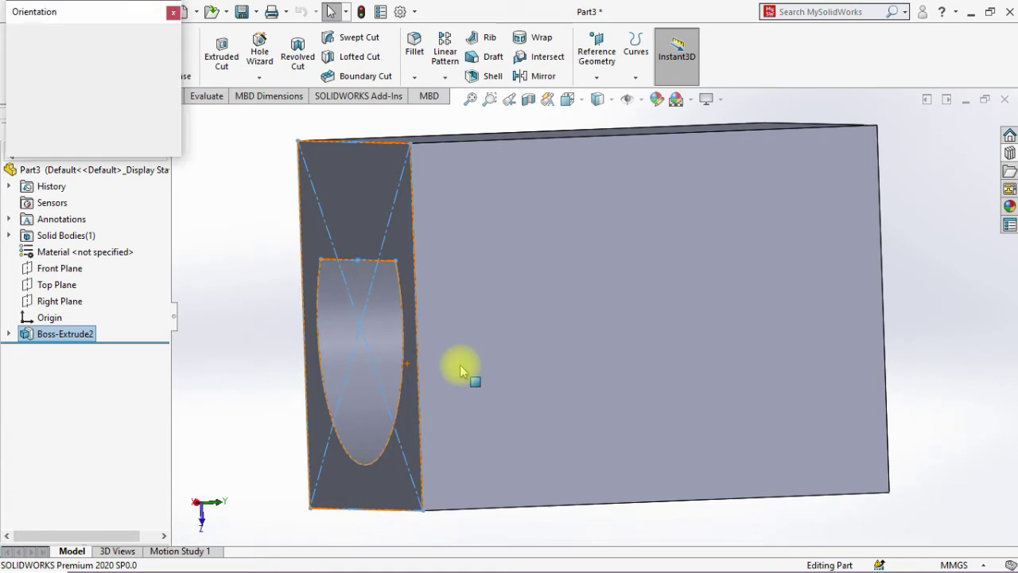
{"action": "left_click", "coordinate": [345, 395]}
{"action": "scroll", "coordinate": [342, 402], "scroll_direction": "up", "scroll_amount": 3}
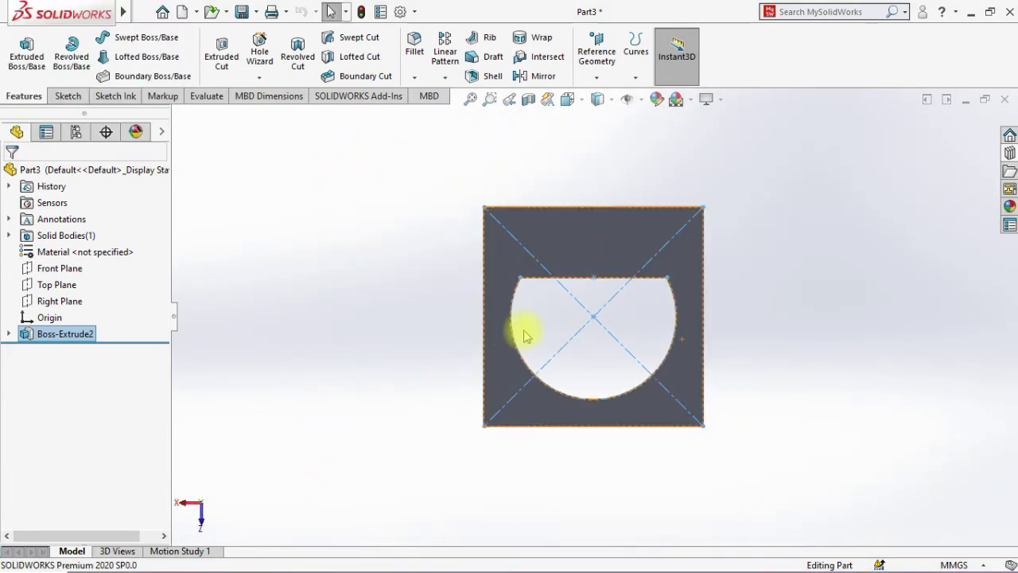
{"action": "scroll", "coordinate": [519, 333], "scroll_direction": "down", "scroll_amount": 1}
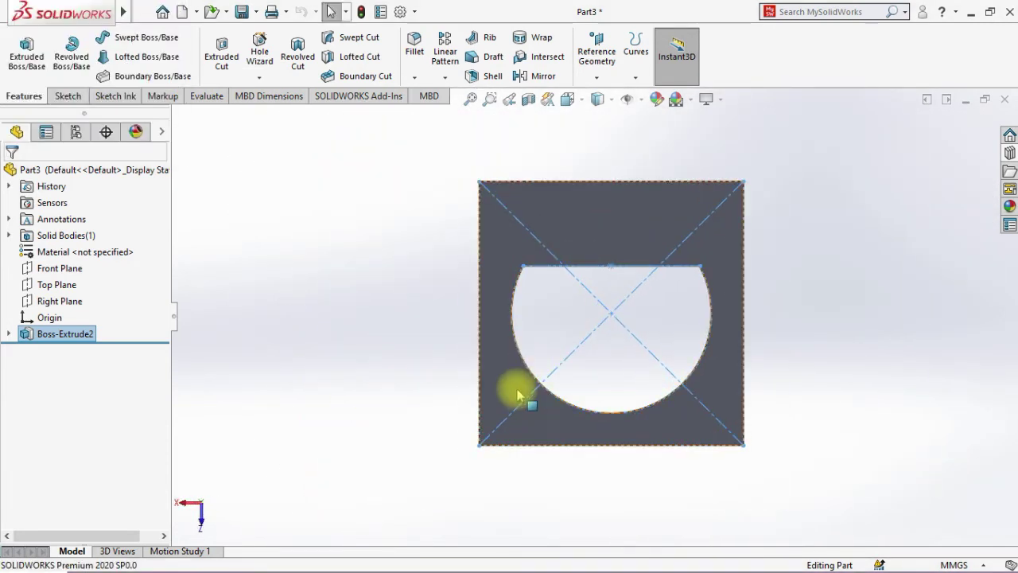
{"action": "left_click", "coordinate": [390, 366]}
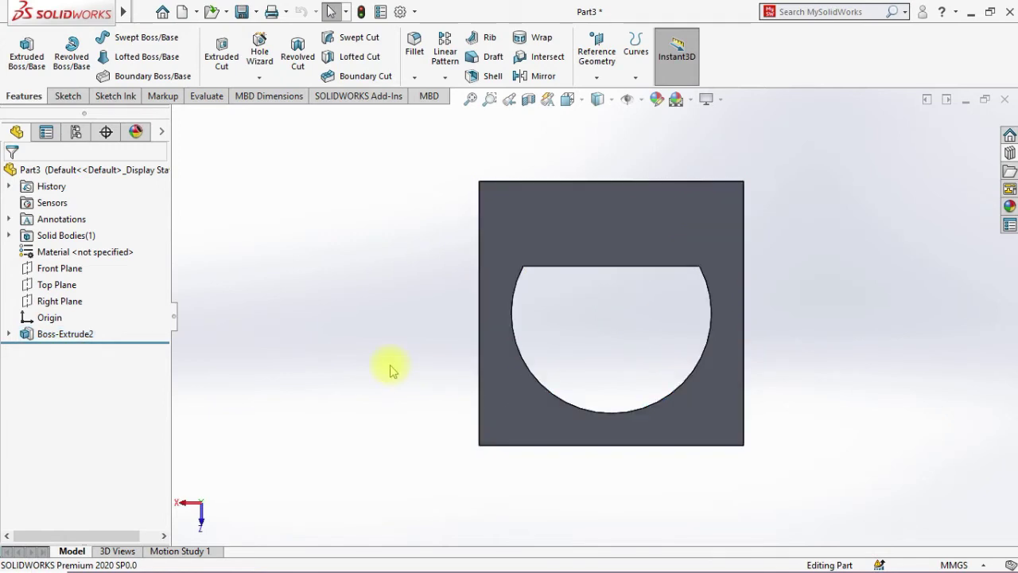
Switch to the Assem1 assembly to check the distances in the gear and rack layout sketch, and return to Part3.
{"action": "key", "text": "super"}
{"action": "mouse_move", "coordinate": [454, 552]}
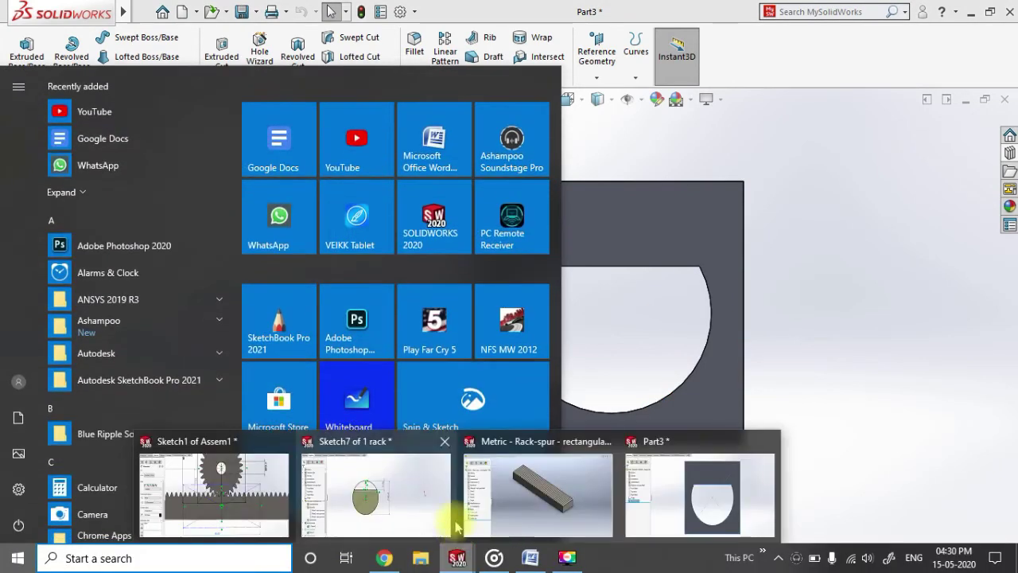
{"action": "left_click", "coordinate": [268, 518]}
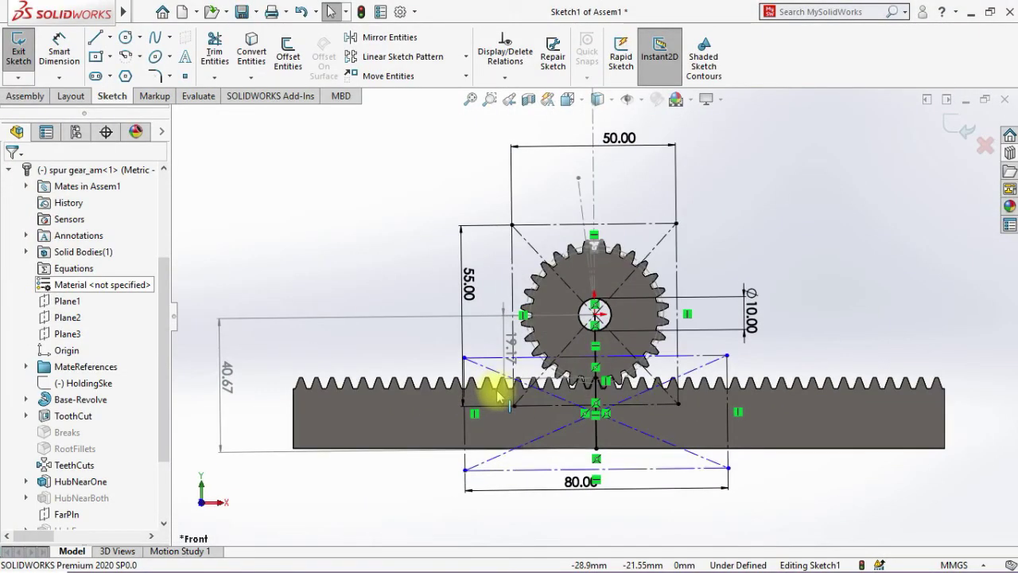
{"action": "scroll", "coordinate": [616, 314], "scroll_direction": "down", "scroll_amount": 2}
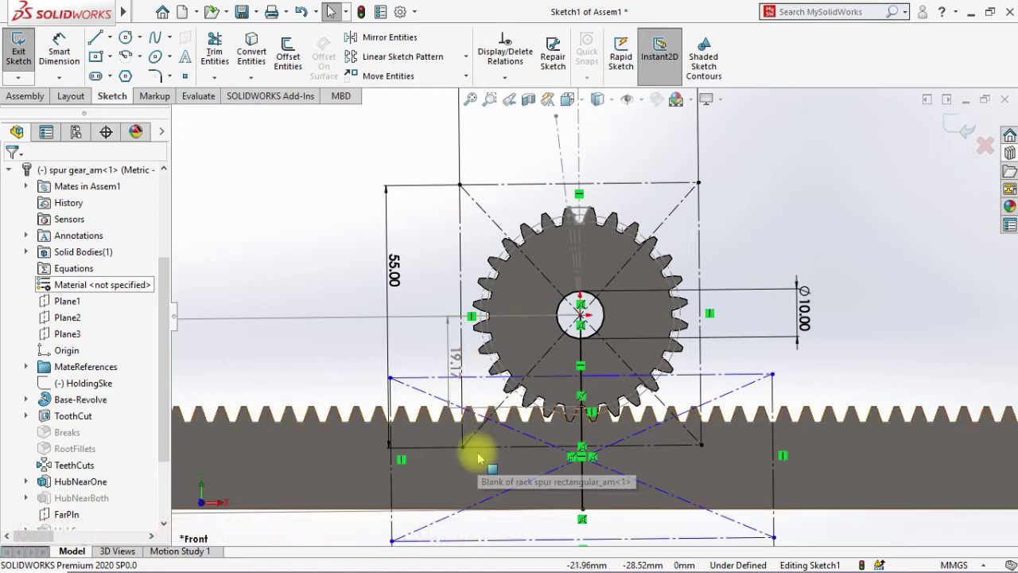
{"action": "key", "text": "super"}
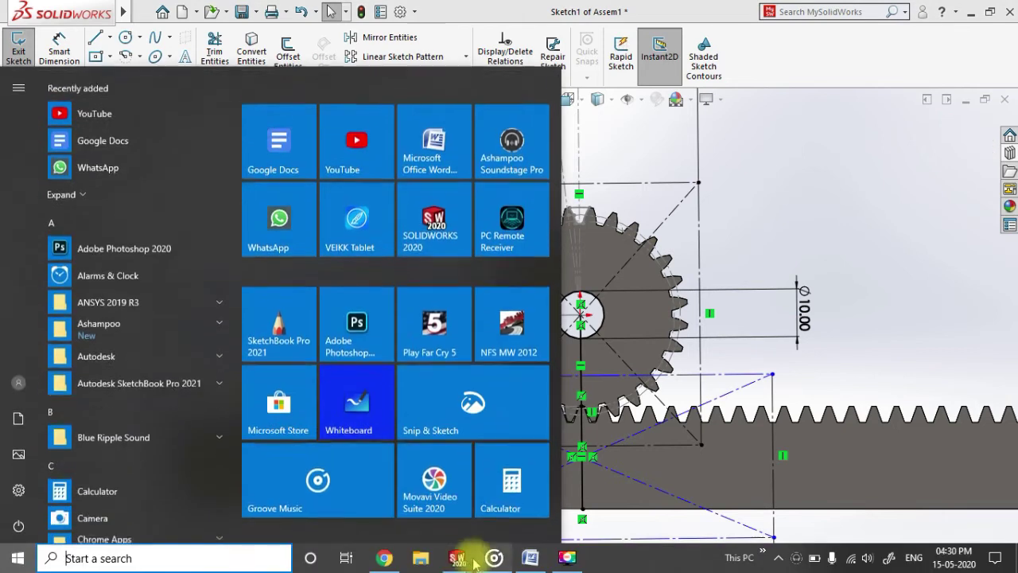
{"action": "mouse_move", "coordinate": [457, 557]}
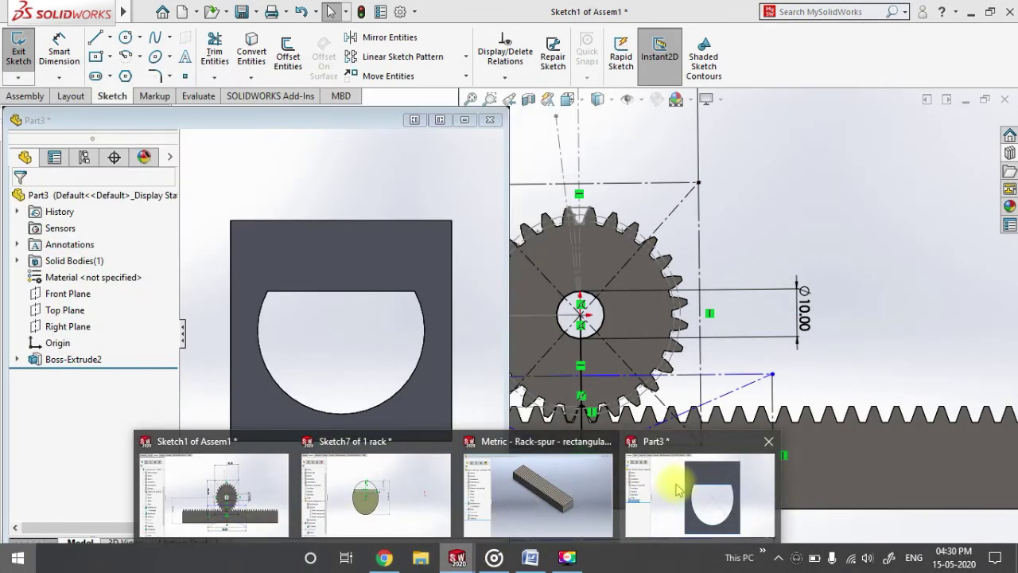
{"action": "left_click", "coordinate": [676, 489]}
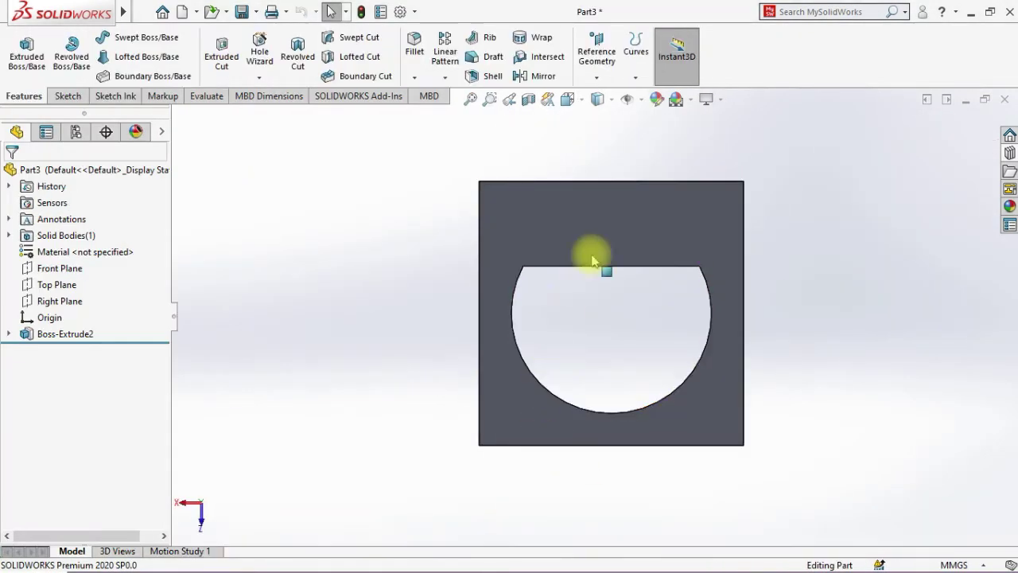
{"action": "left_click", "coordinate": [67, 95]}
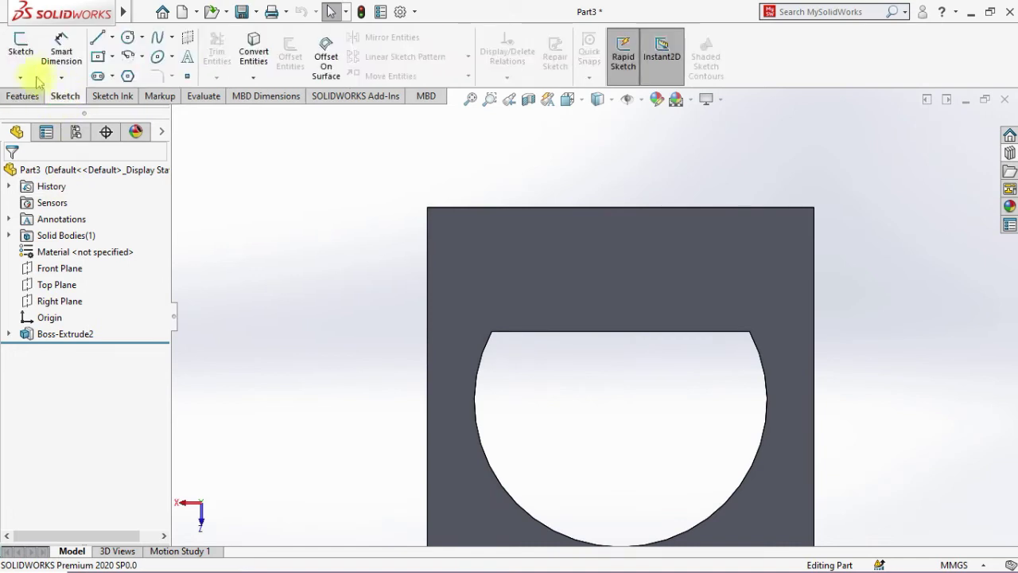
{"action": "left_click", "coordinate": [20, 47]}
{"action": "left_click", "coordinate": [611, 303]}
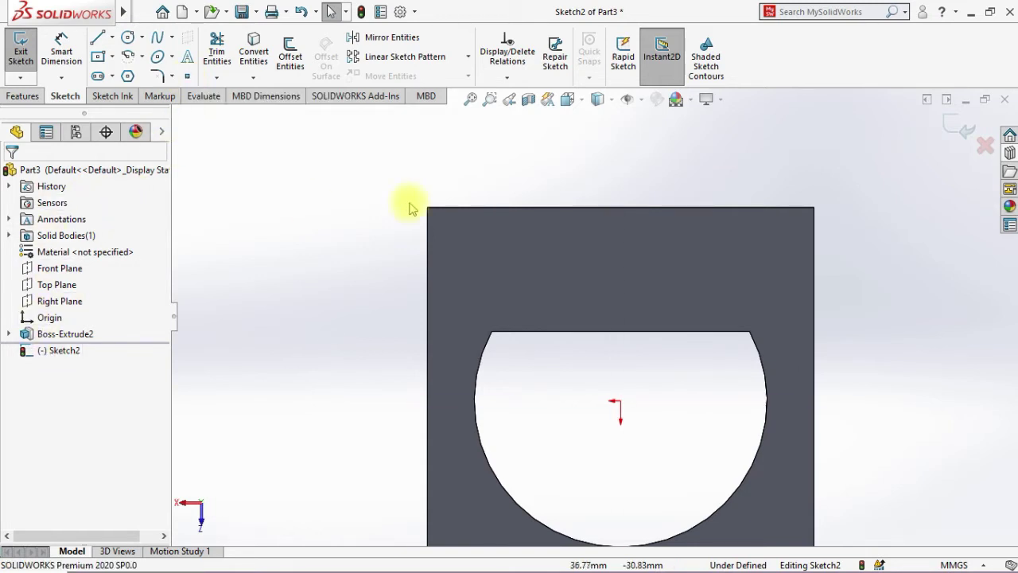
{"action": "left_click", "coordinate": [984, 147]}
{"action": "left_click", "coordinate": [528, 295]}
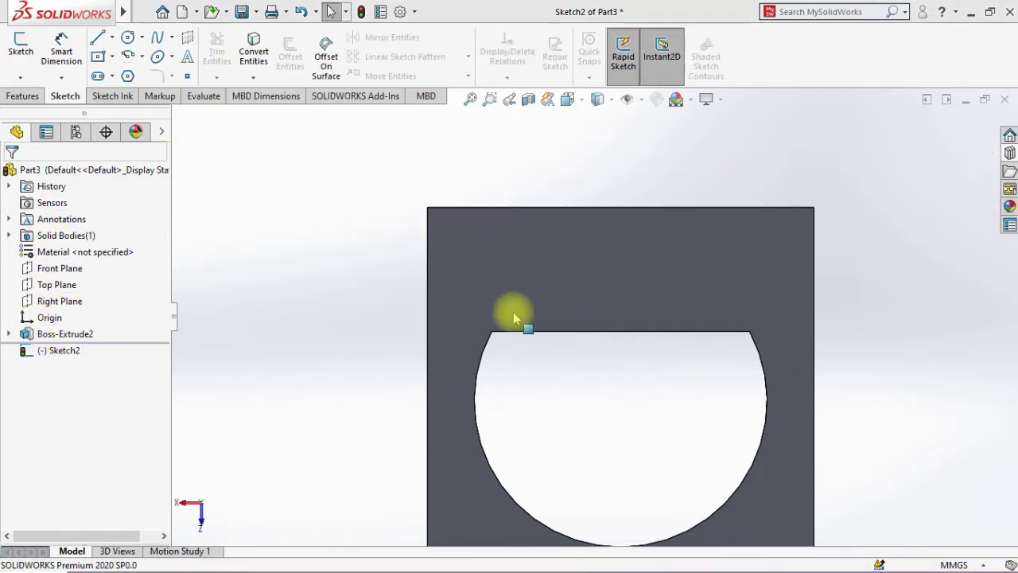
Show the base sketch of the casing block's extrusion in the model.
{"action": "left_click", "coordinate": [9, 334]}
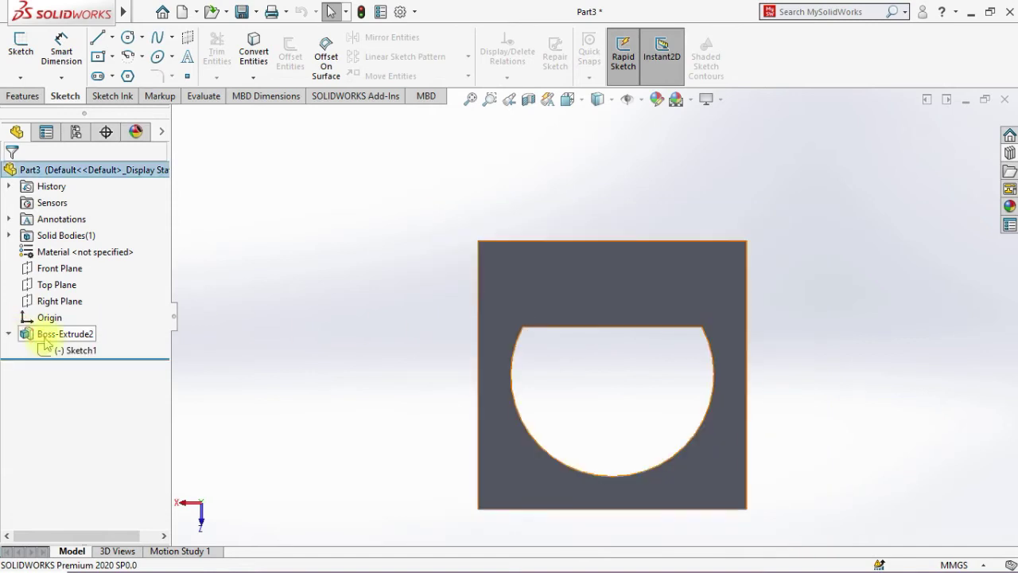
{"action": "right_click", "coordinate": [49, 350]}
{"action": "left_click", "coordinate": [64, 290]}
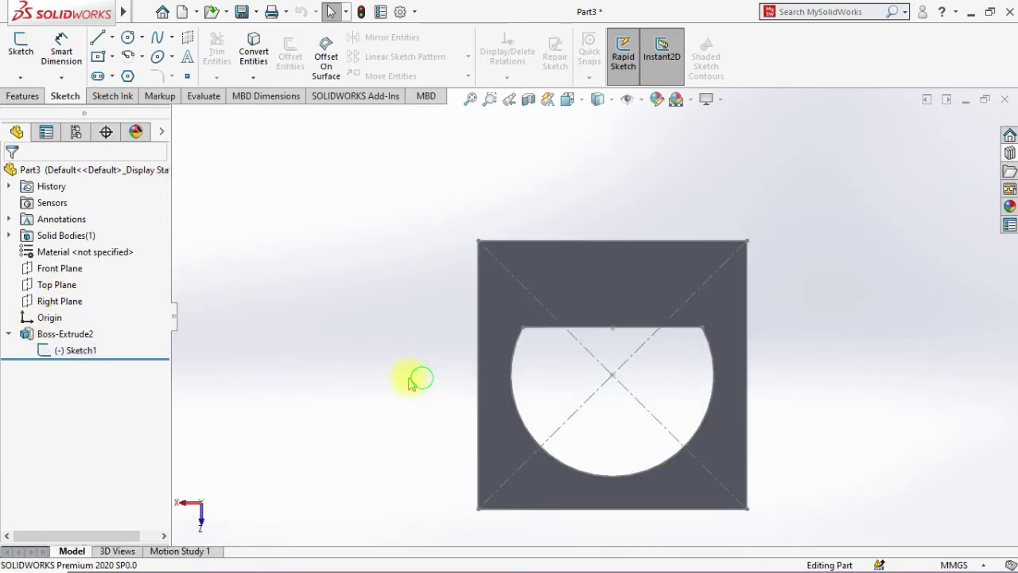
Start a sketch on the block's long side face and place a point on its vertical edge, above the level of the bore's flat.
{"action": "key", "text": "space"}
{"action": "left_click", "coordinate": [551, 396]}
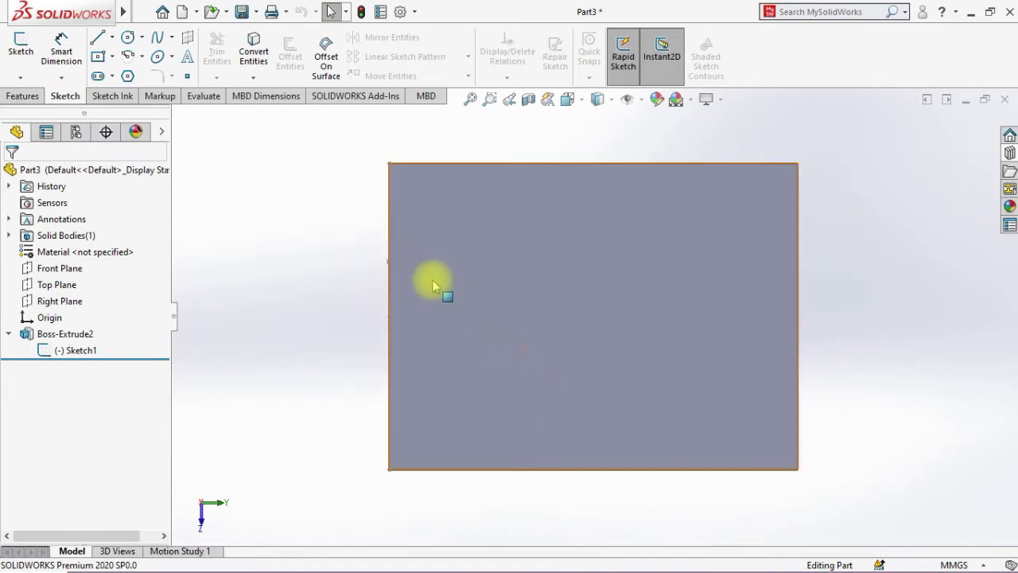
{"action": "left_click", "coordinate": [187, 76]}
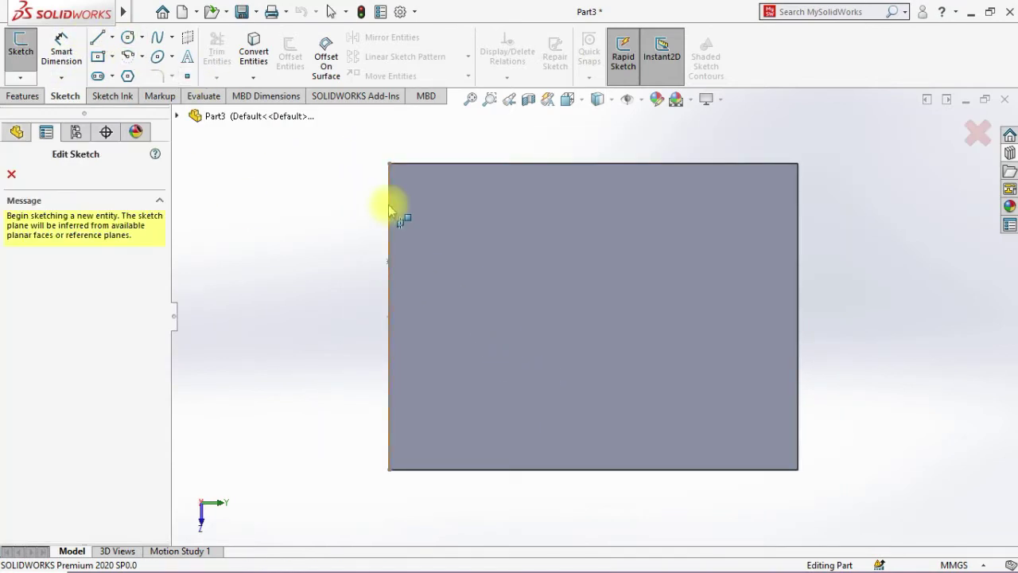
{"action": "left_click", "coordinate": [403, 237]}
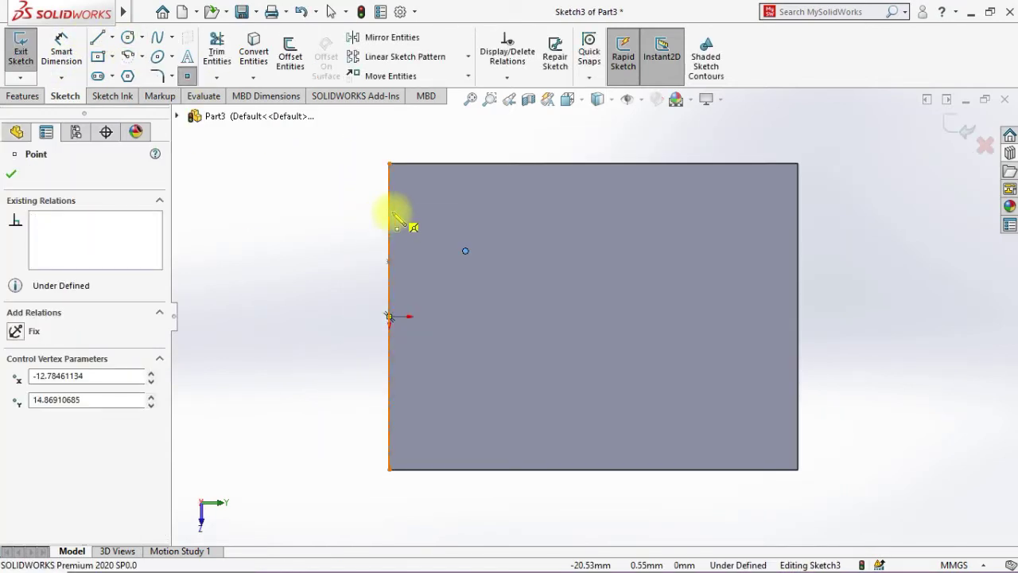
{"action": "key", "text": "Escape"}
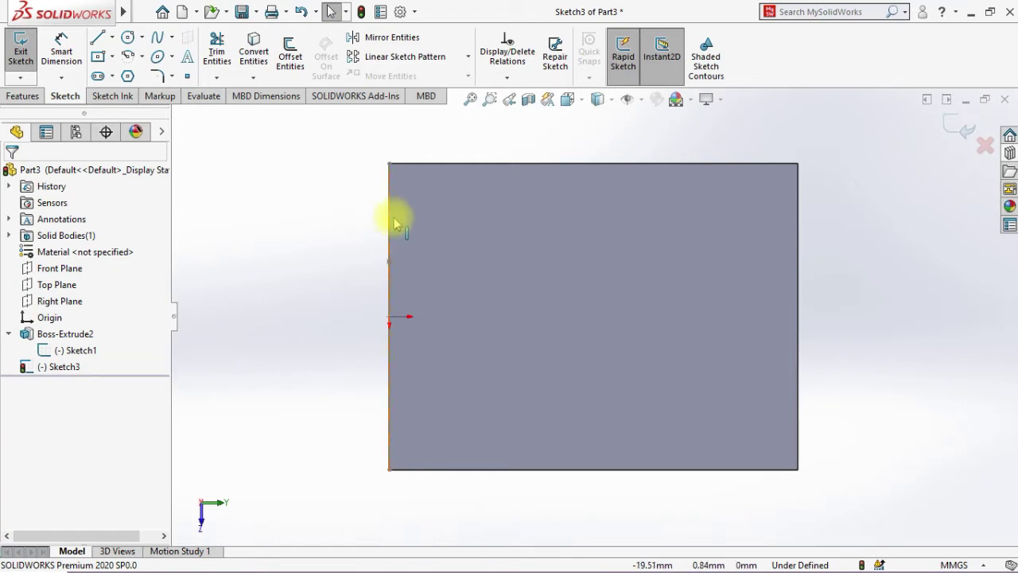
{"action": "left_click", "coordinate": [187, 75]}
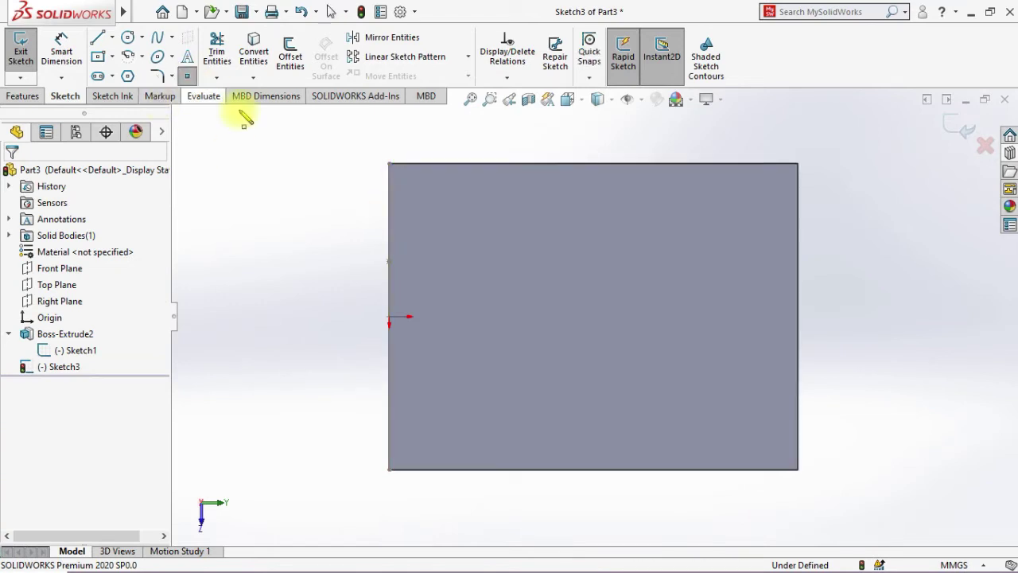
{"action": "left_click", "coordinate": [389, 207]}
Dimension the vertical distance from the edge point to the midpoint of the bore's flat chord as 19.17 mm.
{"action": "left_click", "coordinate": [61, 51]}
{"action": "left_click", "coordinate": [393, 208]}
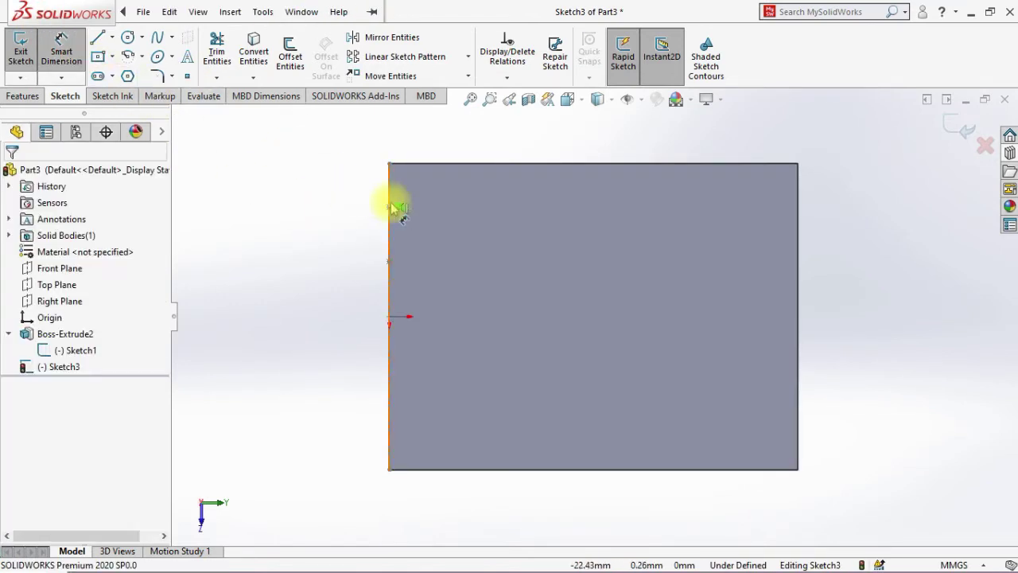
{"action": "left_click", "coordinate": [389, 261]}
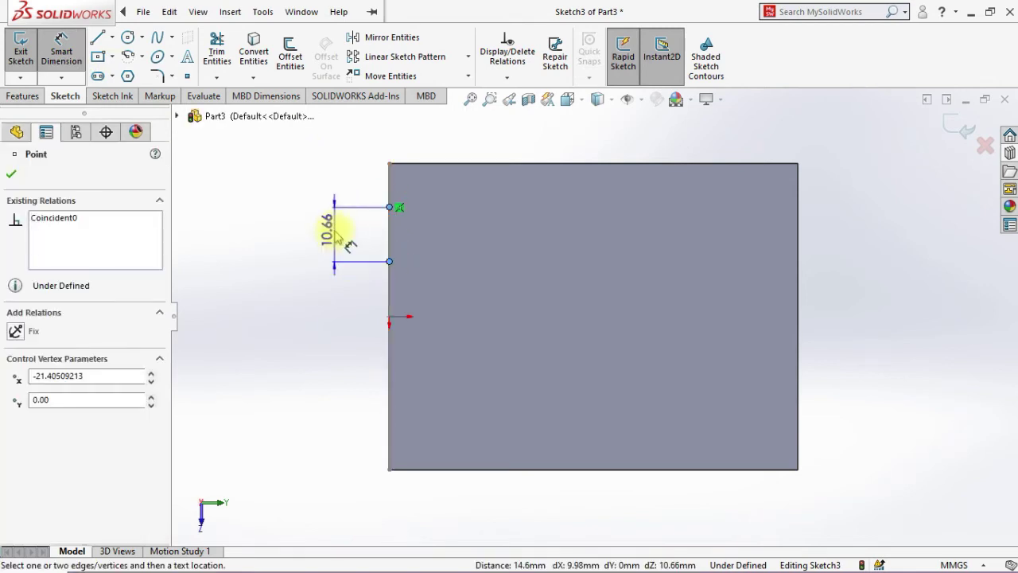
{"action": "key", "text": "Right"}
{"action": "left_click", "coordinate": [322, 233]}
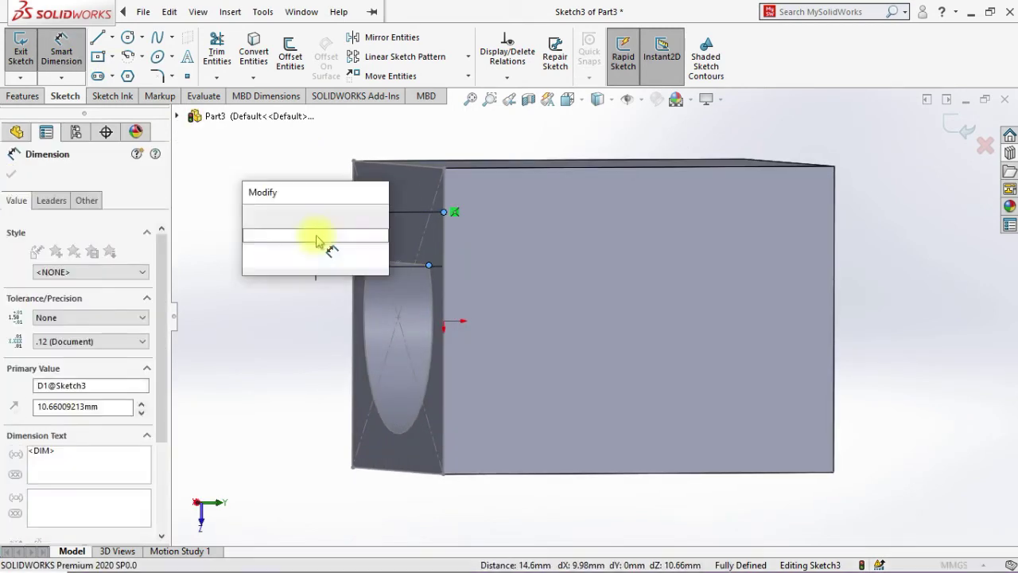
{"action": "type", "text": "19.17"}
{"action": "key", "text": "Return"}
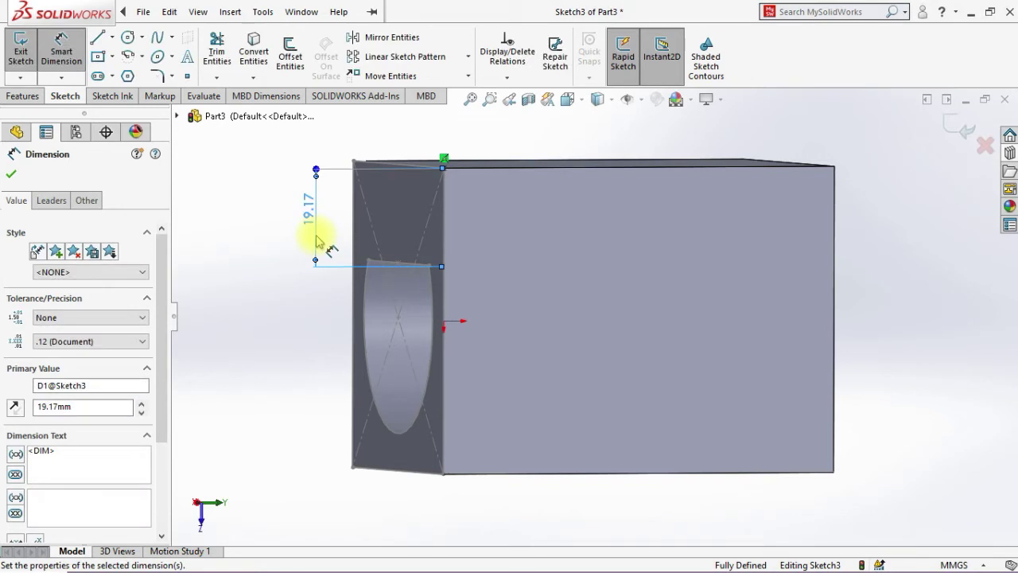
{"action": "scroll", "coordinate": [330, 322], "scroll_direction": "up", "scroll_amount": 3}
{"action": "scroll", "coordinate": [470, 255], "scroll_direction": "down", "scroll_amount": 8}
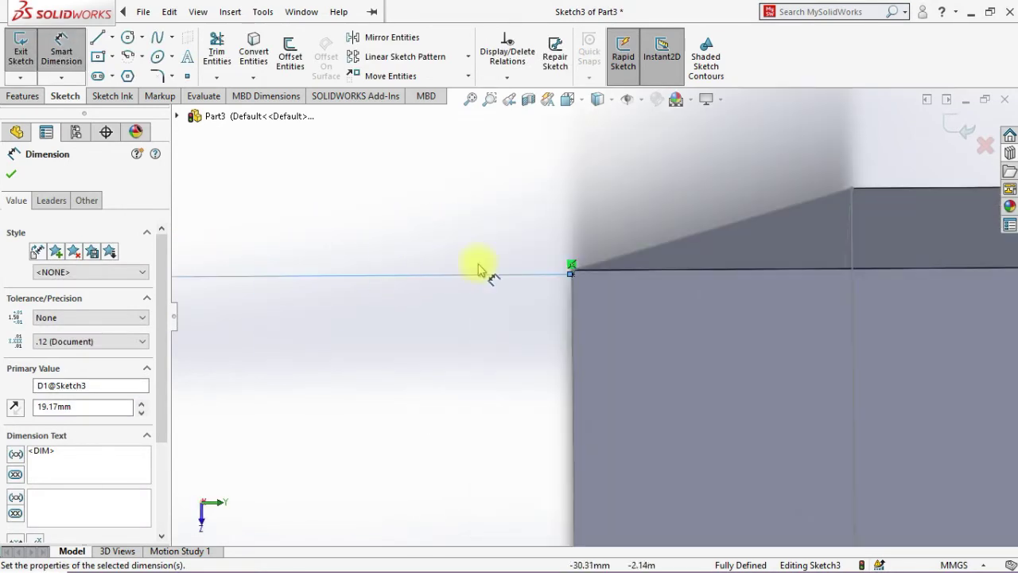
{"action": "scroll", "coordinate": [481, 275], "scroll_direction": "up", "scroll_amount": 6}
{"action": "key", "text": "space"}
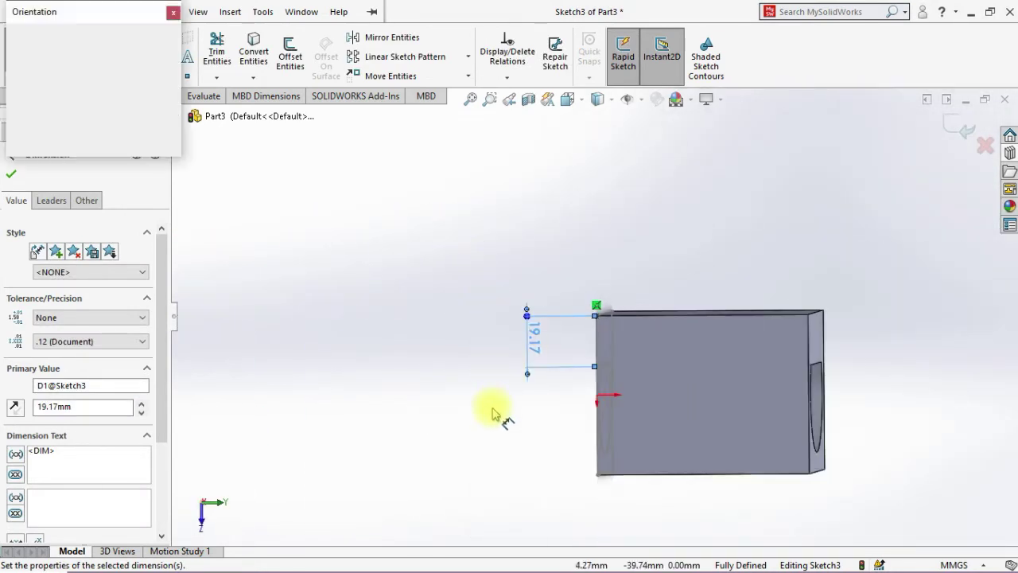
{"action": "left_click", "coordinate": [467, 367]}
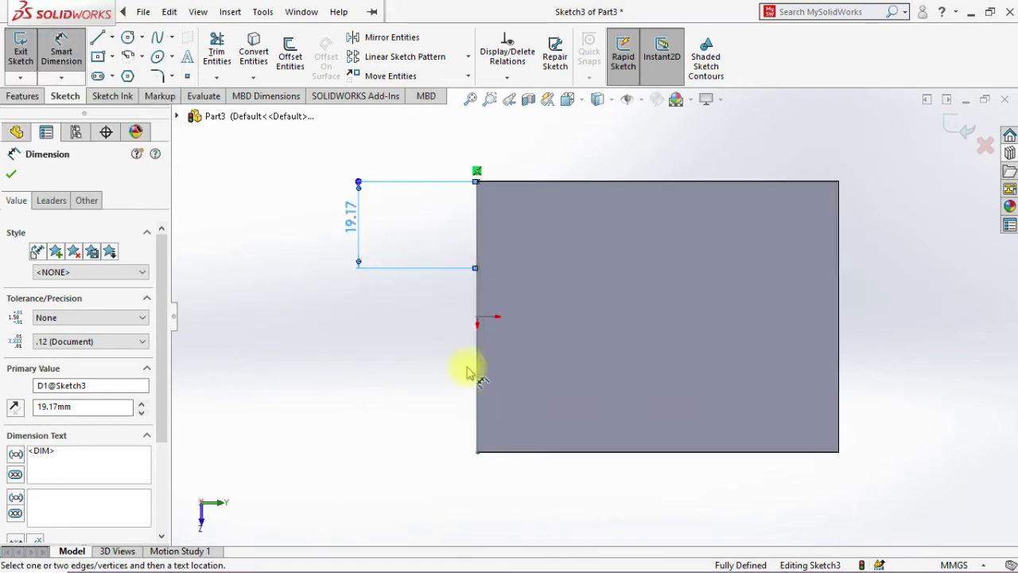
{"action": "left_click", "coordinate": [185, 76]}
{"action": "left_click", "coordinate": [654, 182]}
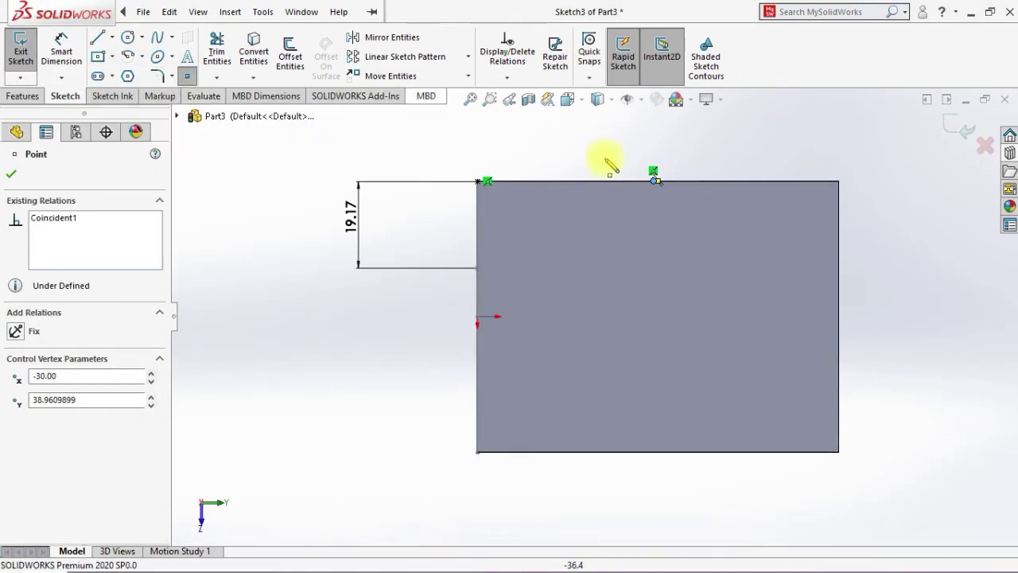
{"action": "scroll", "coordinate": [636, 191], "scroll_direction": "down", "scroll_amount": 4}
{"action": "left_click", "coordinate": [62, 52]}
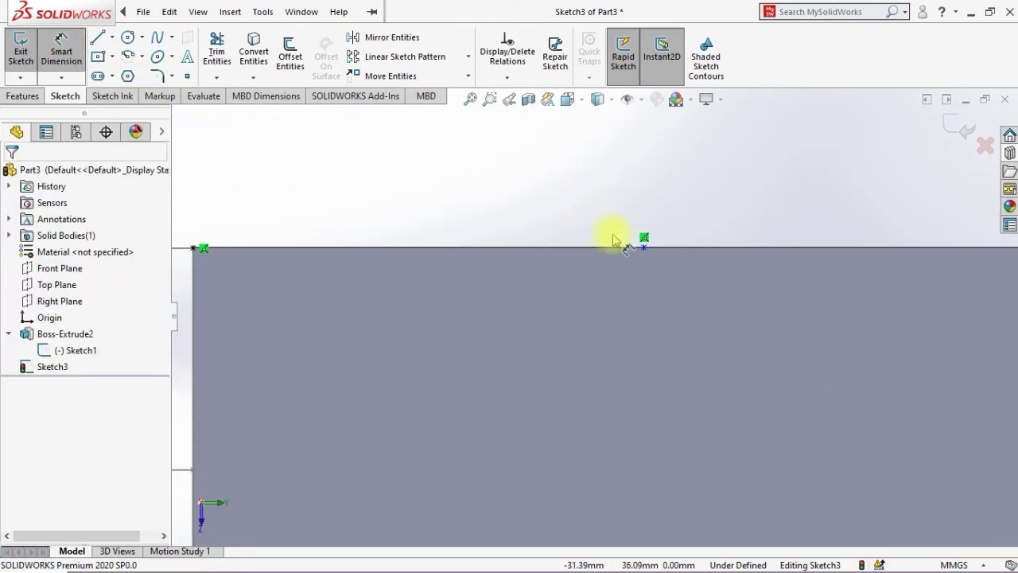
{"action": "left_click", "coordinate": [644, 248]}
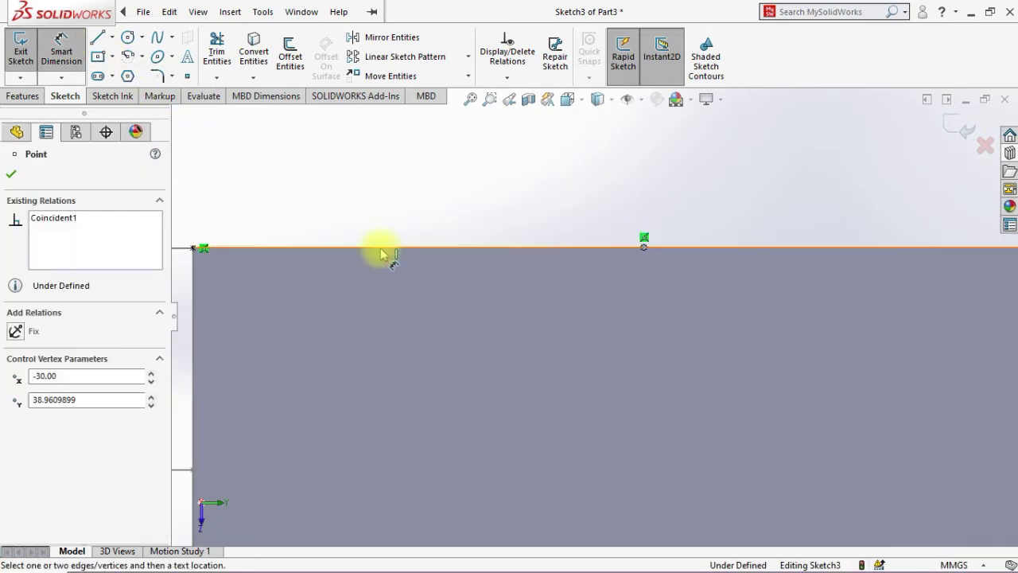
{"action": "scroll", "coordinate": [291, 253], "scroll_direction": "down", "scroll_amount": 2}
{"action": "scroll", "coordinate": [289, 251], "scroll_direction": "up", "scroll_amount": 5}
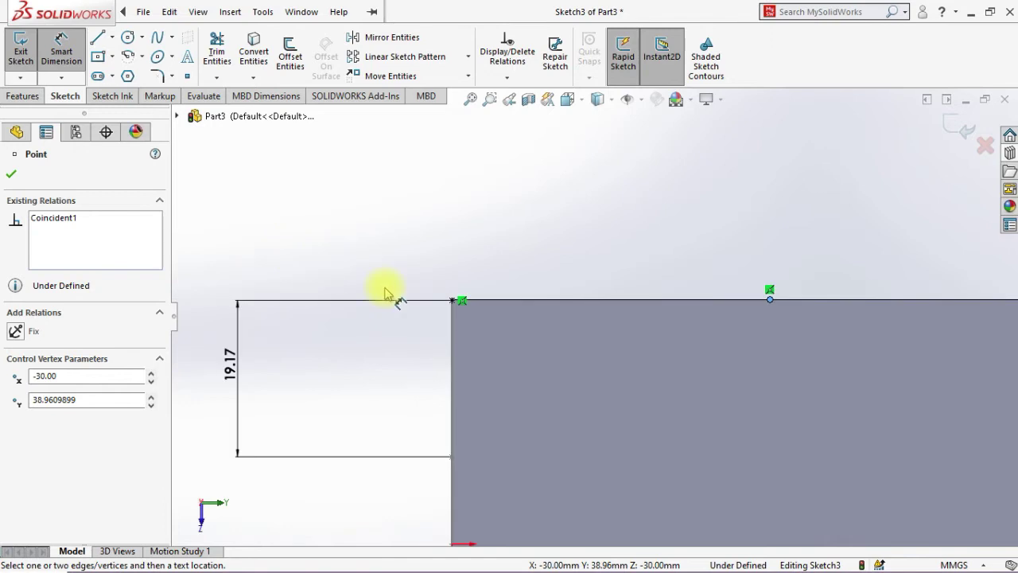
{"action": "key", "text": "Delete"}
{"action": "scroll", "coordinate": [478, 308], "scroll_direction": "up", "scroll_amount": 3}
{"action": "scroll", "coordinate": [620, 334], "scroll_direction": "down", "scroll_amount": 5}
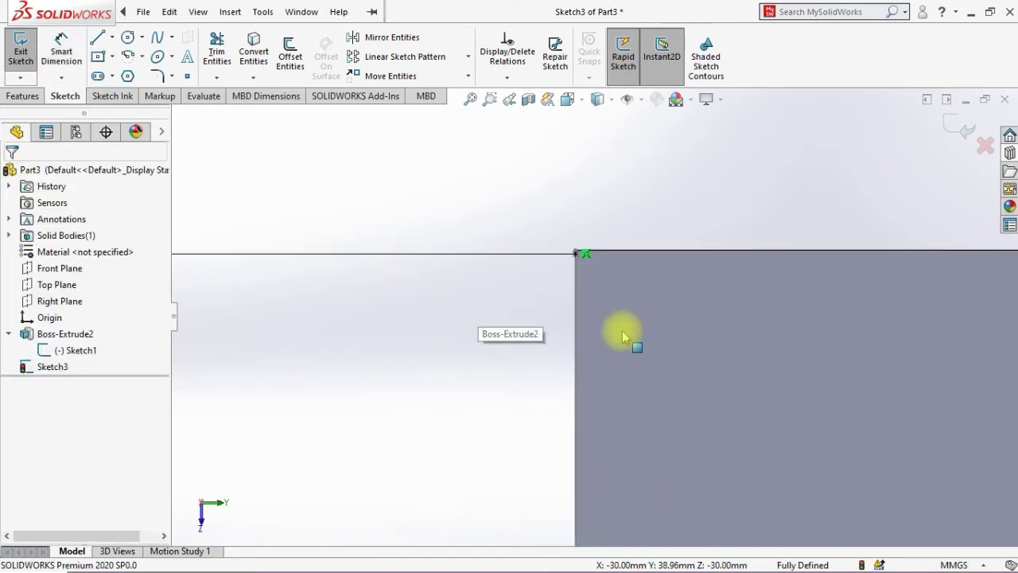
{"action": "scroll", "coordinate": [623, 337], "scroll_direction": "up", "scroll_amount": 2}
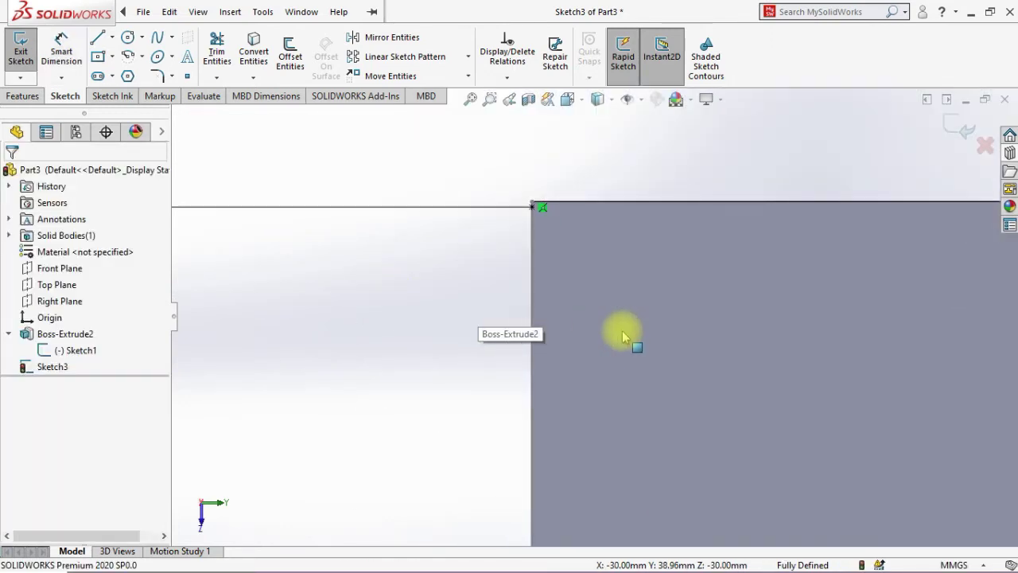
Sketch a circle about 13 mm in diameter centred on the midpoint of the side face's upper horizontal edge.
{"action": "scroll", "coordinate": [623, 337], "scroll_direction": "up", "scroll_amount": 4}
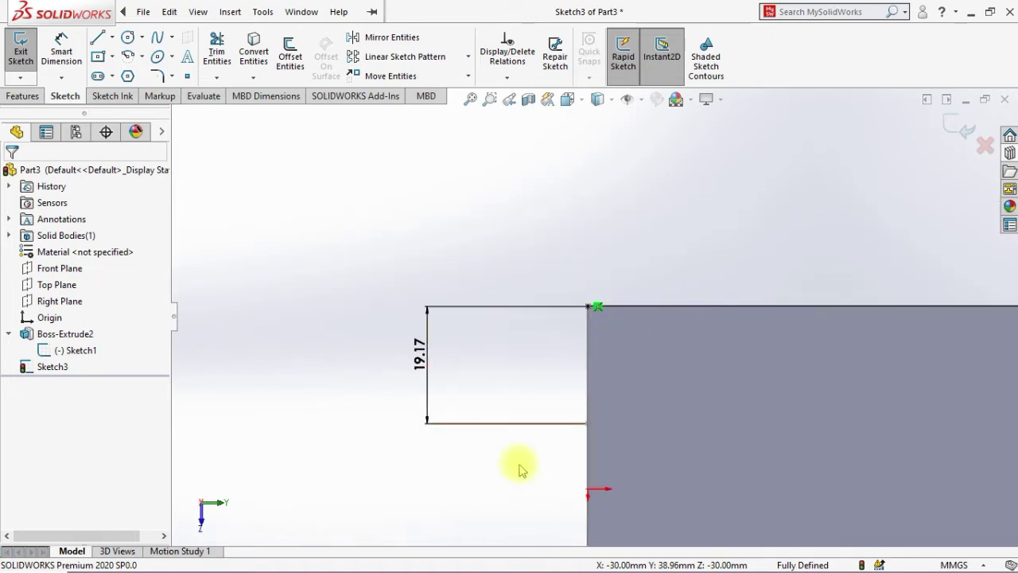
{"action": "scroll", "coordinate": [513, 445], "scroll_direction": "up", "scroll_amount": 7}
{"action": "scroll", "coordinate": [662, 333], "scroll_direction": "down", "scroll_amount": 4}
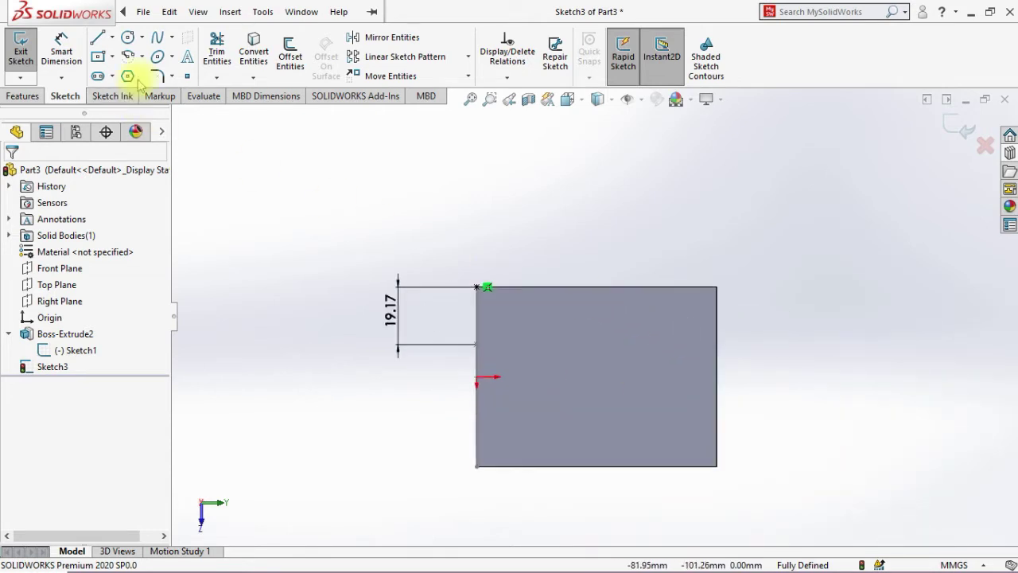
{"action": "left_click", "coordinate": [130, 46]}
{"action": "scroll", "coordinate": [589, 282], "scroll_direction": "down", "scroll_amount": 5}
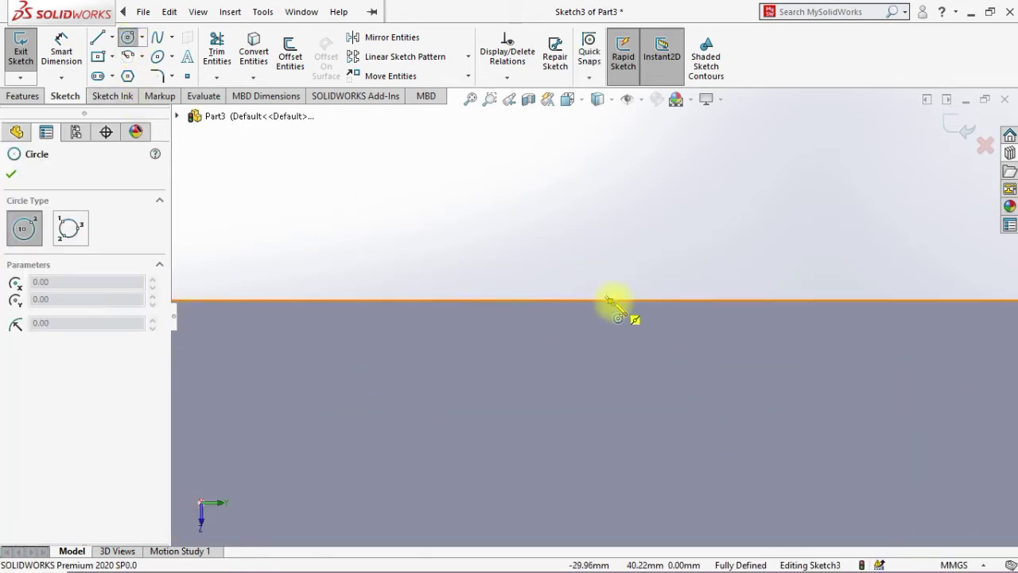
{"action": "left_click", "coordinate": [610, 301]}
{"action": "left_click", "coordinate": [611, 390]}
Set the diameter of the circle on the block's upper edge to 10 mm.
{"action": "left_click", "coordinate": [61, 54]}
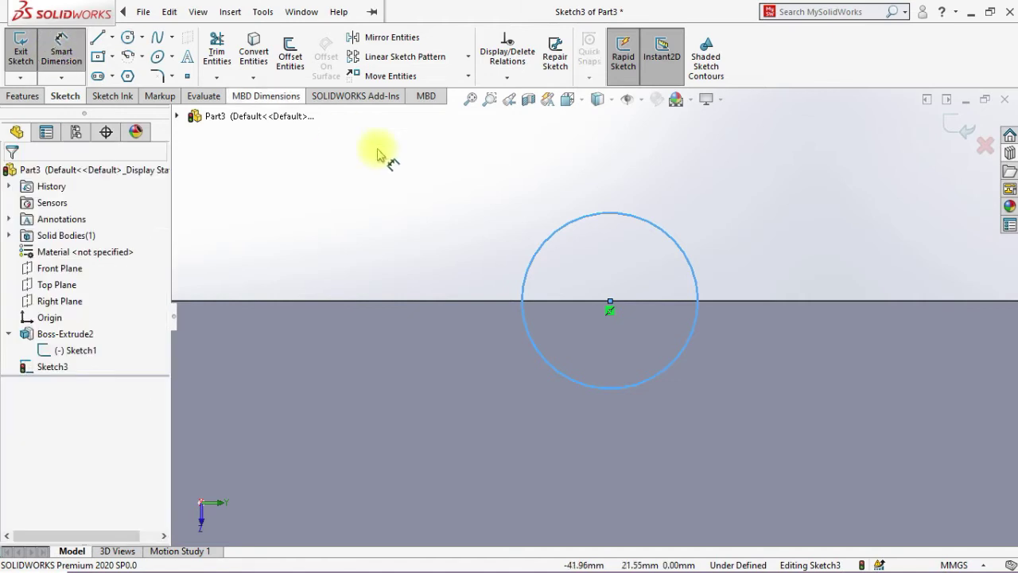
{"action": "left_click", "coordinate": [562, 234]}
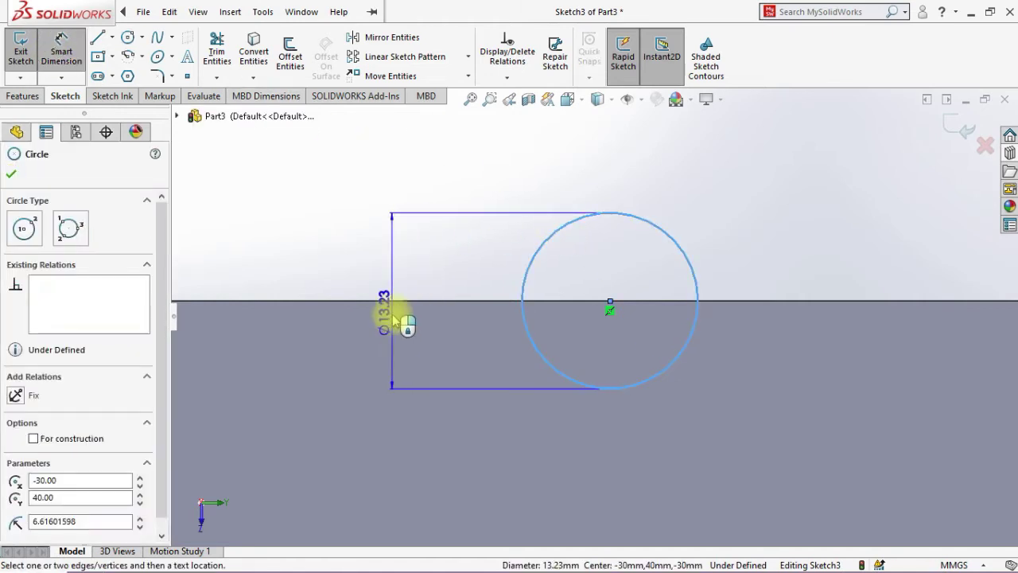
{"action": "left_click", "coordinate": [393, 320]}
{"action": "type", "text": "10"}
{"action": "key", "text": "Return"}
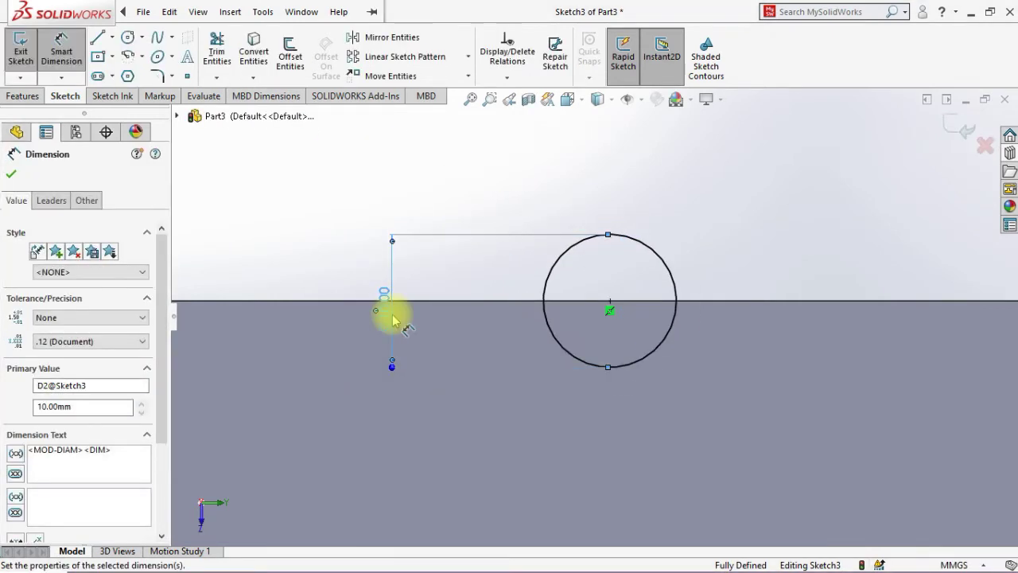
{"action": "left_click", "coordinate": [12, 175]}
{"action": "scroll", "coordinate": [305, 319], "scroll_direction": "up", "scroll_amount": 8}
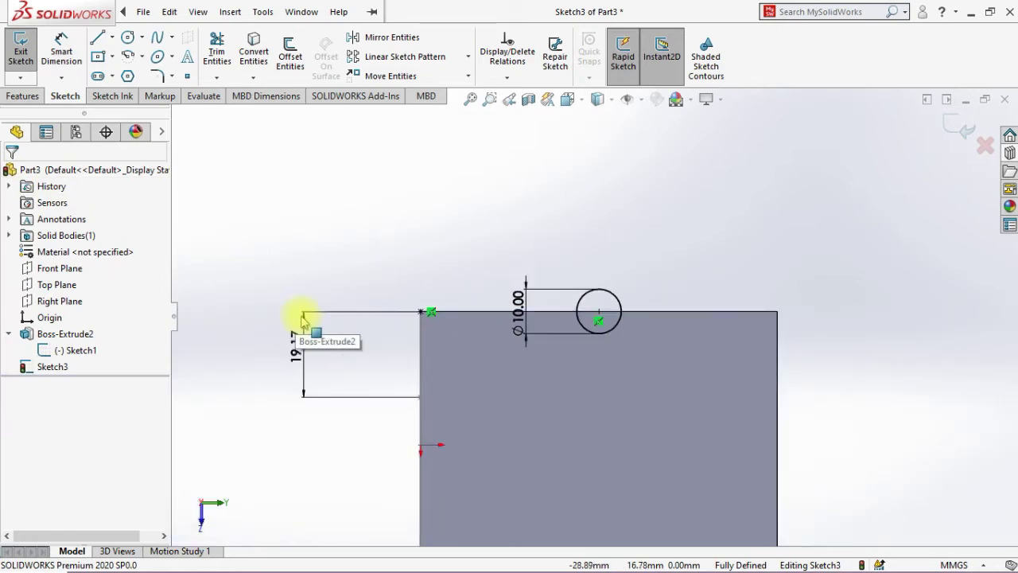
{"action": "scroll", "coordinate": [590, 368], "scroll_direction": "down", "scroll_amount": 2}
{"action": "mouse_move", "coordinate": [600, 366]}
{"action": "middle_mouse_down"}
{"action": "mouse_move", "coordinate": [732, 368]}
{"action": "mouse_move", "coordinate": [631, 364]}
{"action": "mouse_move", "coordinate": [585, 374]}
{"action": "middle_mouse_up"}
{"action": "key", "text": "space"}
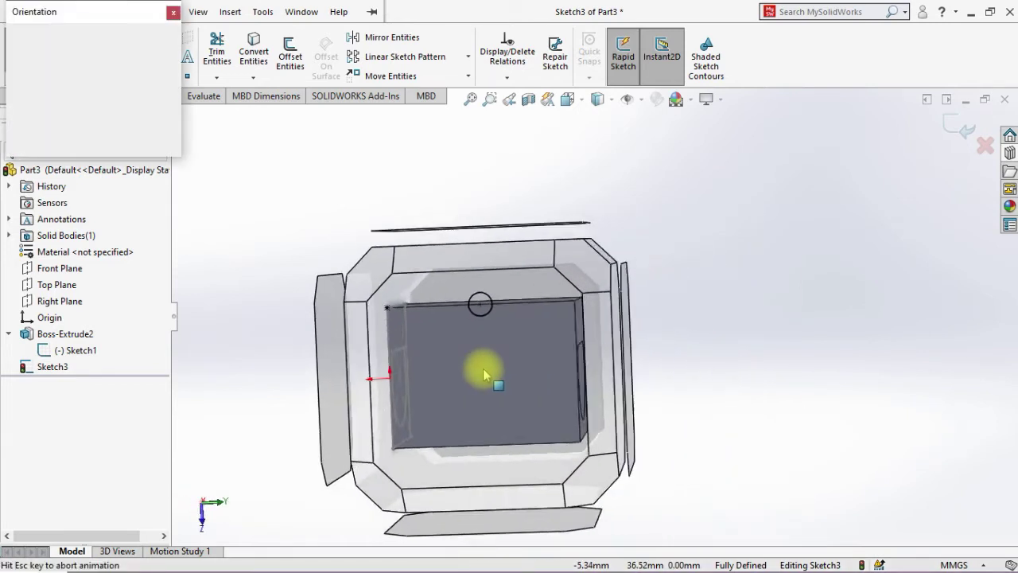
{"action": "left_click", "coordinate": [467, 370]}
{"action": "scroll", "coordinate": [665, 247], "scroll_direction": "down", "scroll_amount": 3}
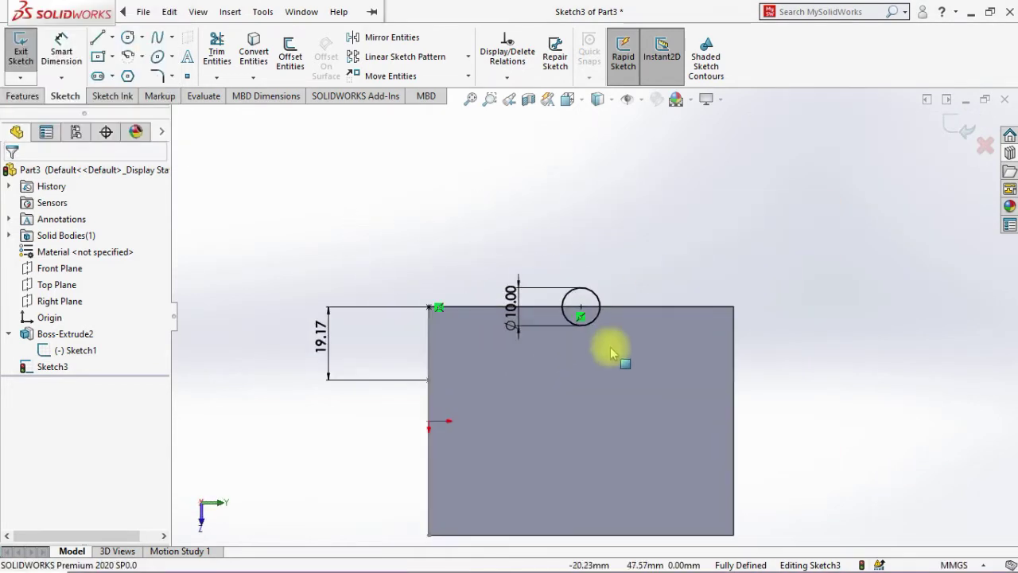
Switch to the Assem1 assembly to check the size of the rectangle around the gear, and return to Part3.
{"action": "key", "text": "super"}
{"action": "mouse_move", "coordinate": [456, 555]}
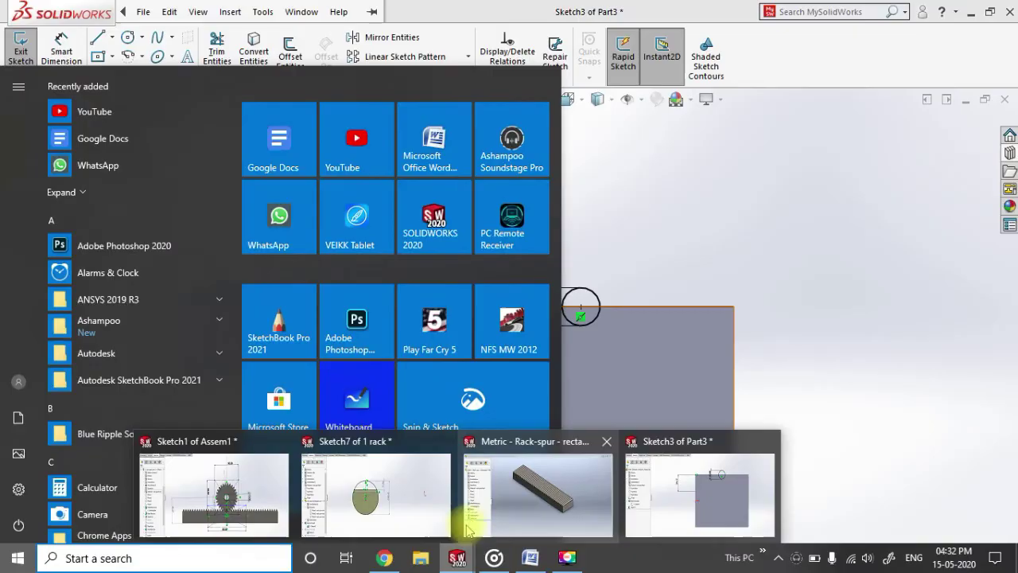
{"action": "left_click", "coordinate": [381, 509]}
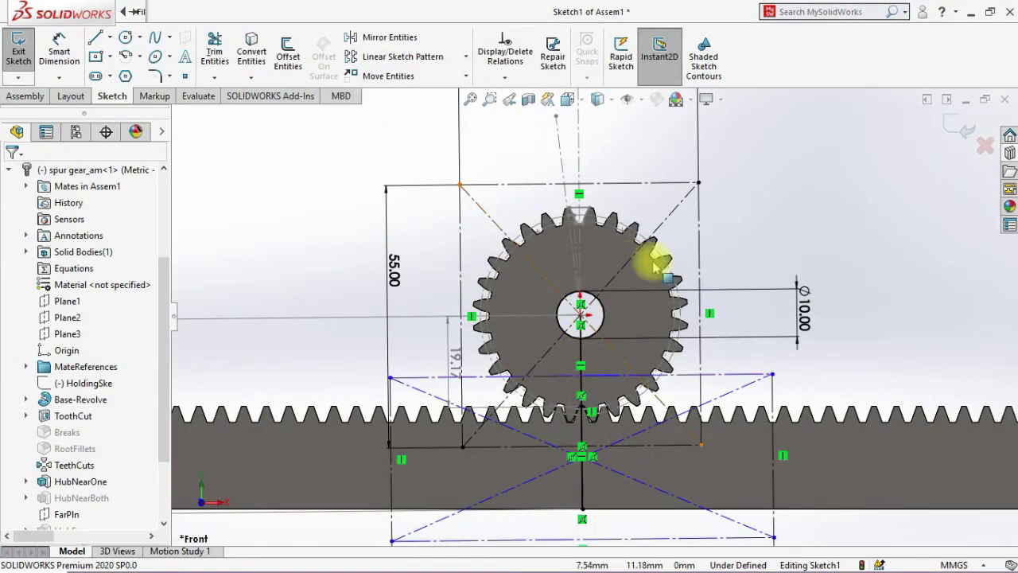
{"action": "key", "text": "f"}
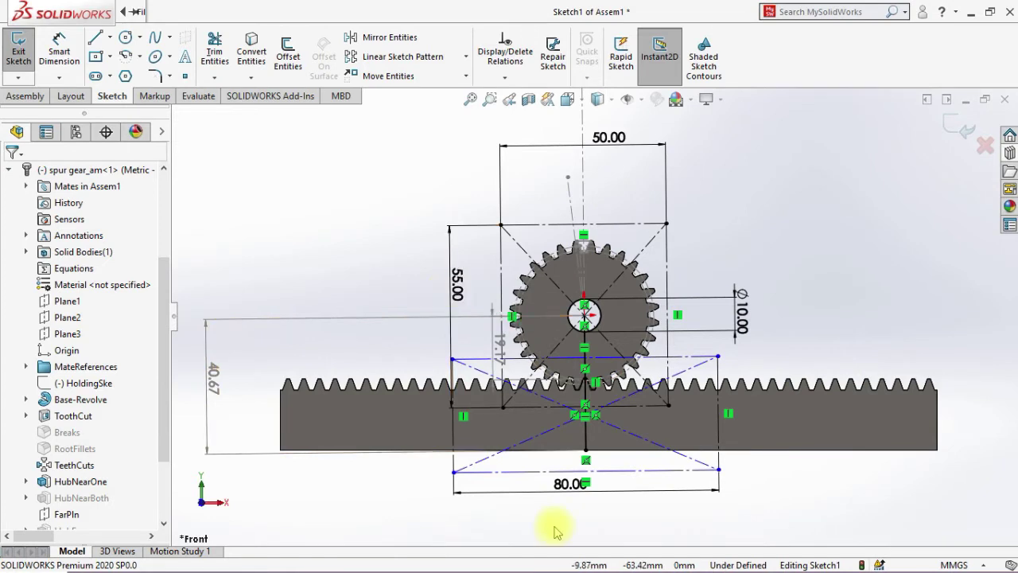
{"action": "key", "text": "super"}
{"action": "mouse_move", "coordinate": [483, 559]}
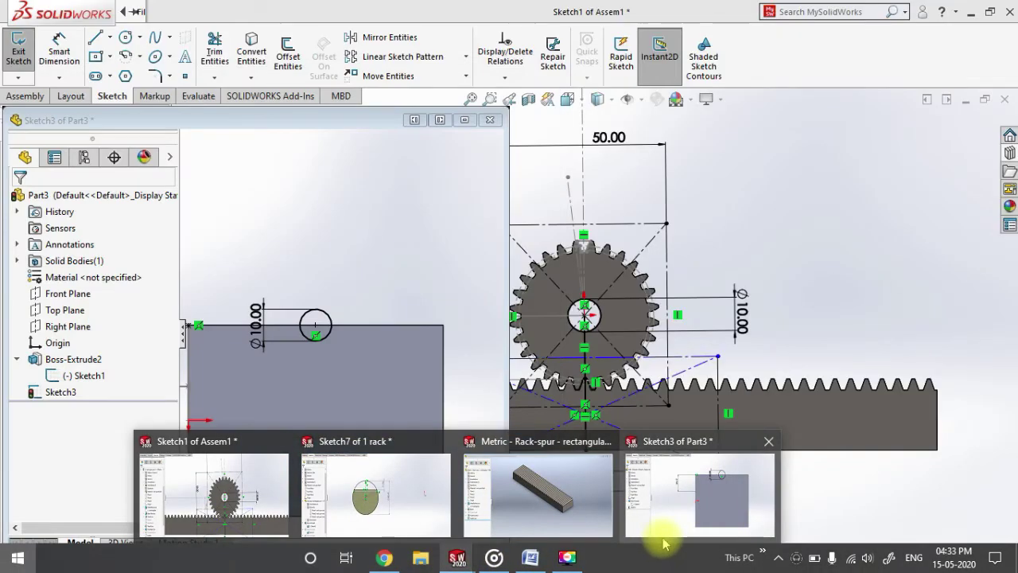
{"action": "left_click", "coordinate": [664, 543]}
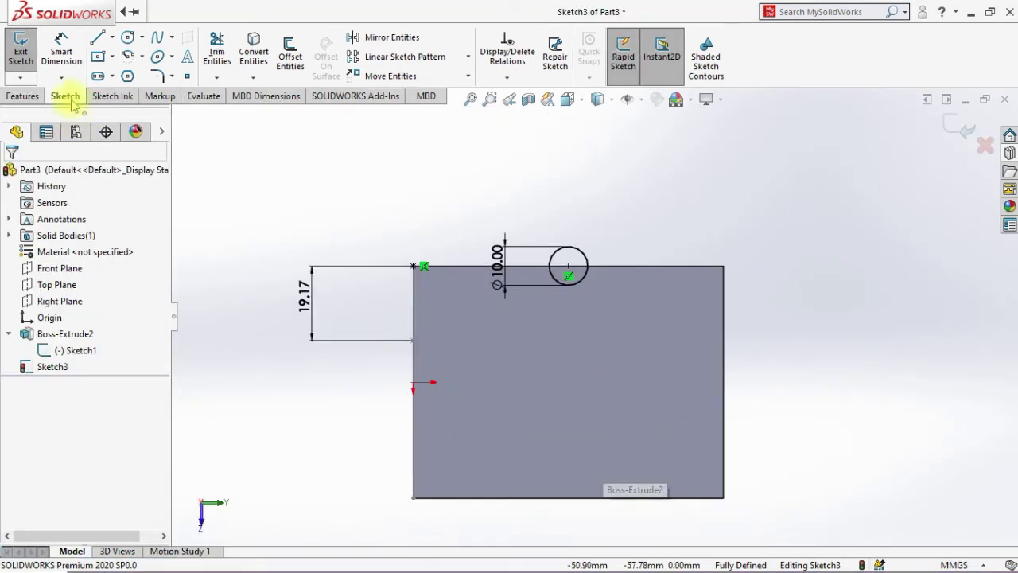
Sketch a center rectangle about 48 mm wide and 60 mm high around the circle's centre.
{"action": "left_click", "coordinate": [111, 57]}
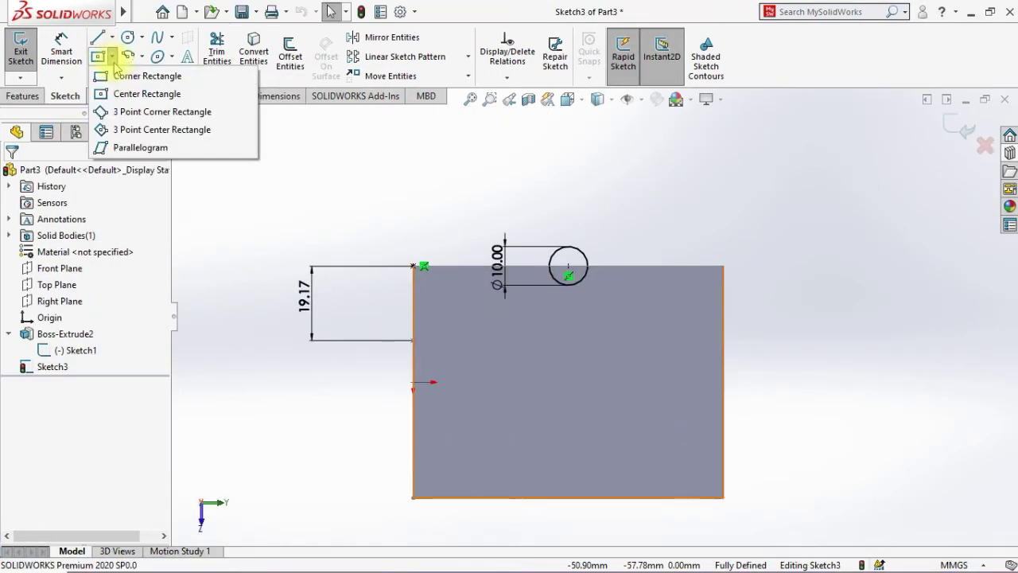
{"action": "left_click", "coordinate": [127, 95]}
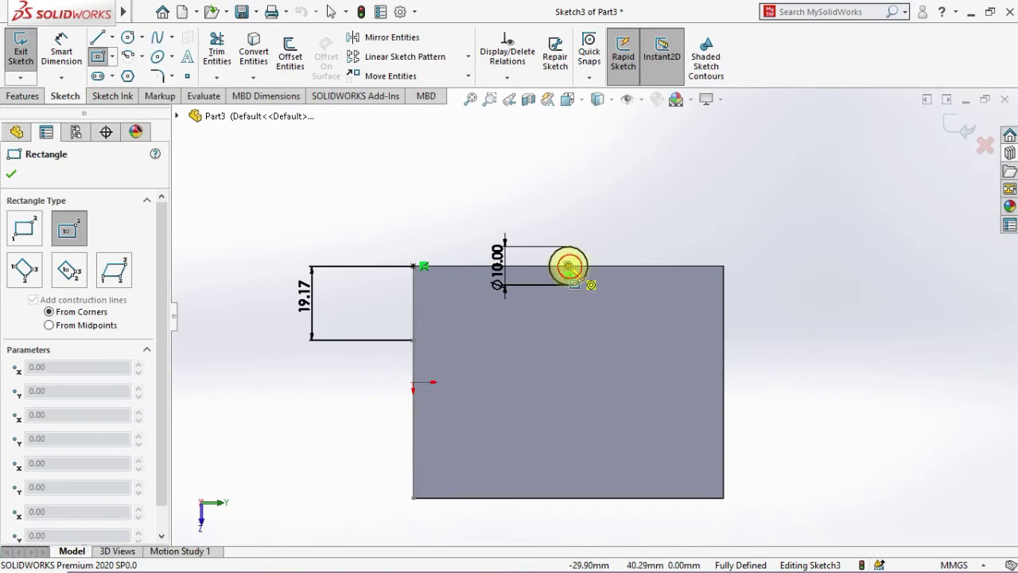
{"action": "left_click", "coordinate": [568, 266]}
{"action": "left_click", "coordinate": [662, 382]}
{"action": "key", "text": "f"}
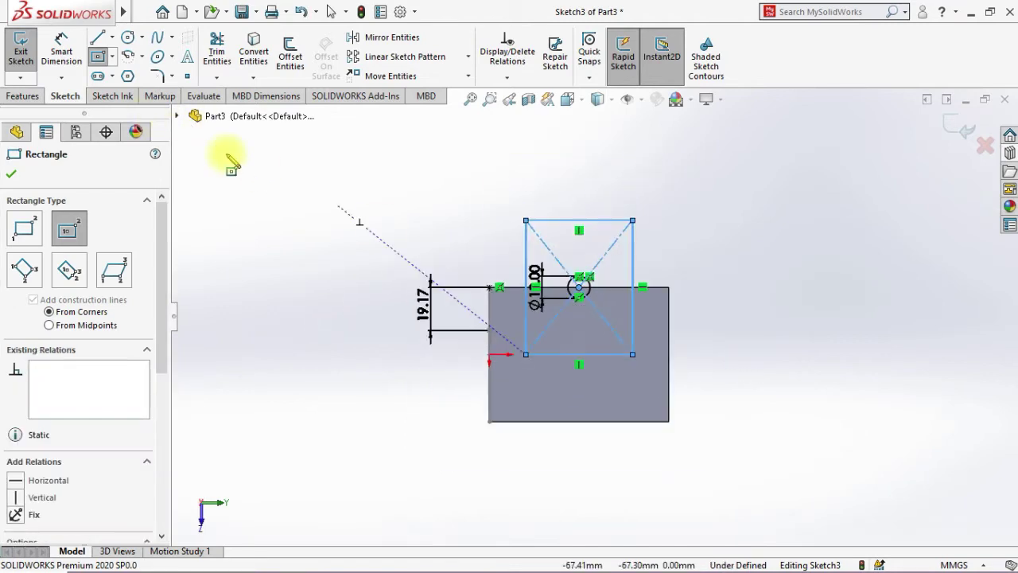
Dimension the rectangle around the circle 50 mm wide and 55 mm high.
{"action": "left_click", "coordinate": [61, 46]}
{"action": "left_click", "coordinate": [561, 201]}
{"action": "left_click", "coordinate": [561, 186]}
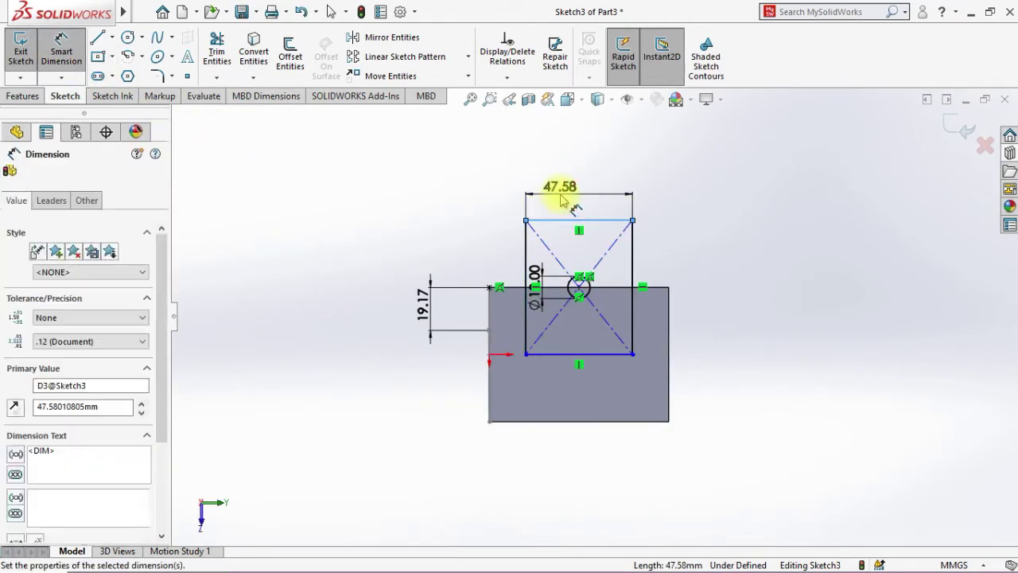
{"action": "type", "text": "50"}
{"action": "key", "text": "Return"}
{"action": "left_click", "coordinate": [637, 262]}
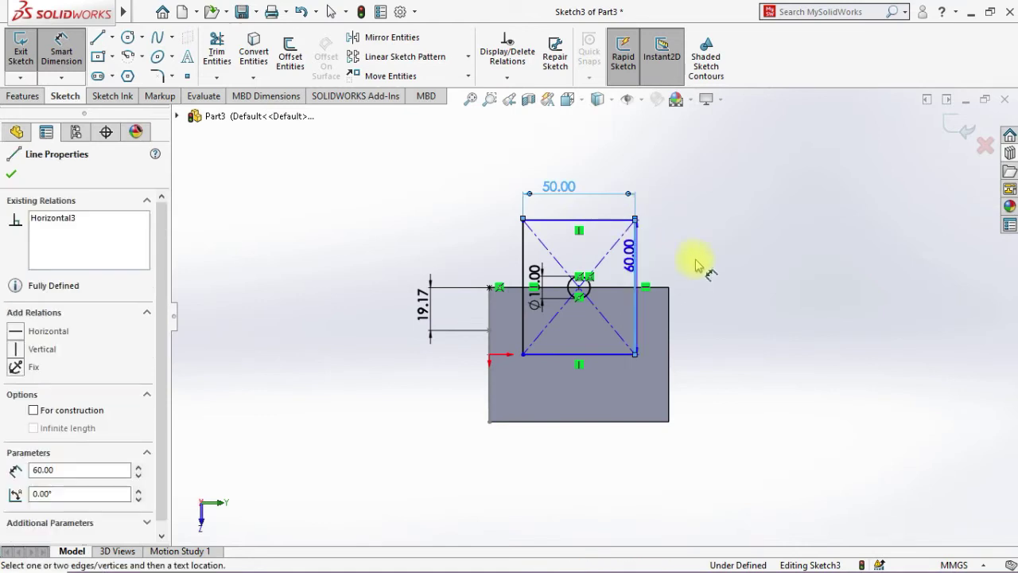
{"action": "left_click", "coordinate": [735, 274]}
{"action": "type", "text": "55"}
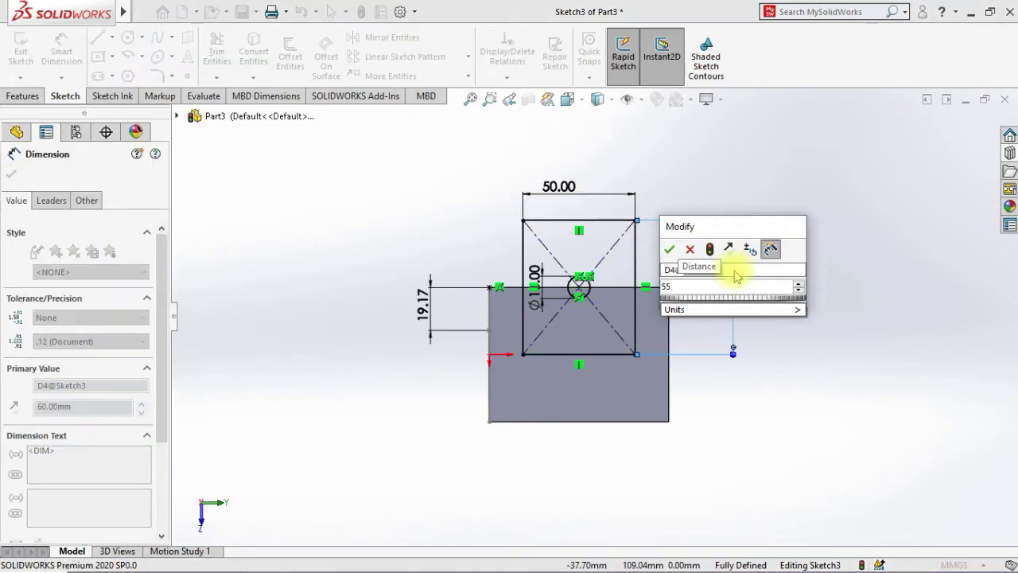
{"action": "key", "text": "Return"}
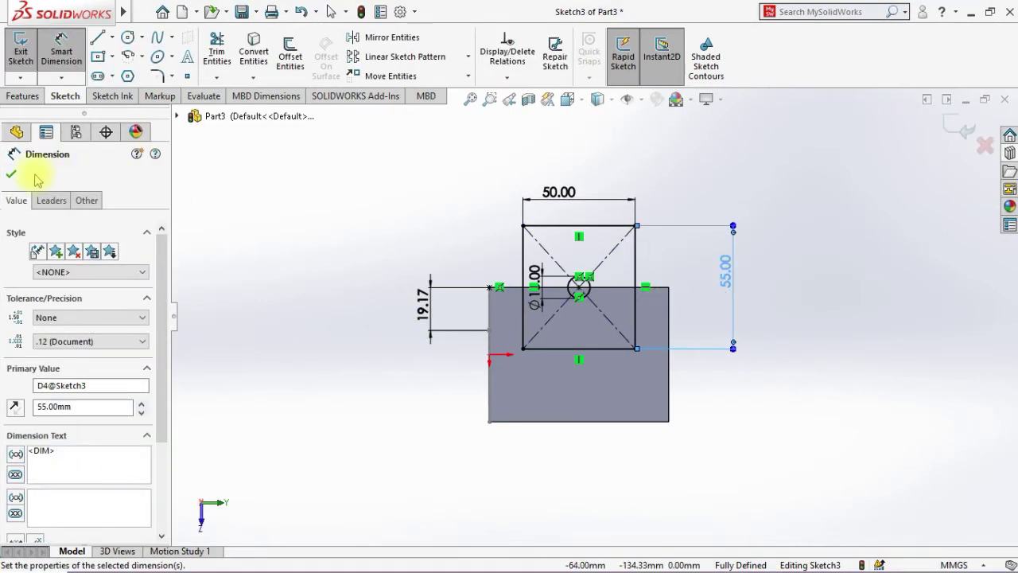
{"action": "left_click", "coordinate": [12, 174]}
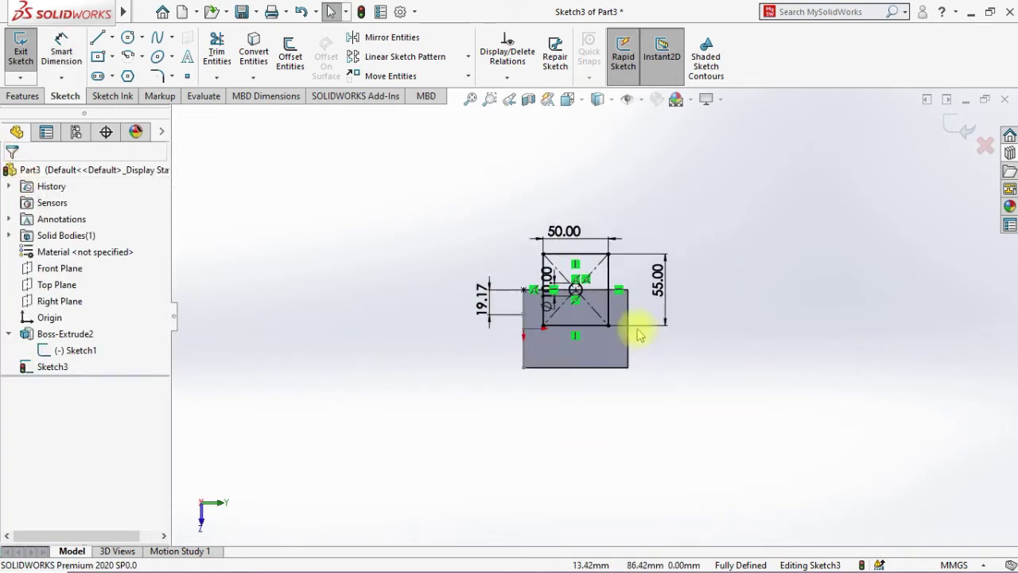
Extrude the rectangle-and-circle sketch in the reversed direction Up To Surface, ending at the block's opposite side face, with merged result.
{"action": "scroll", "coordinate": [514, 228], "scroll_direction": "down", "scroll_amount": 3}
{"action": "mouse_move", "coordinate": [380, 418]}
{"action": "middle_mouse_down"}
{"action": "mouse_move", "coordinate": [363, 423]}
{"action": "mouse_move", "coordinate": [470, 425]}
{"action": "mouse_move", "coordinate": [352, 424]}
{"action": "mouse_move", "coordinate": [473, 436]}
{"action": "mouse_move", "coordinate": [387, 420]}
{"action": "mouse_move", "coordinate": [356, 430]}
{"action": "middle_mouse_up"}
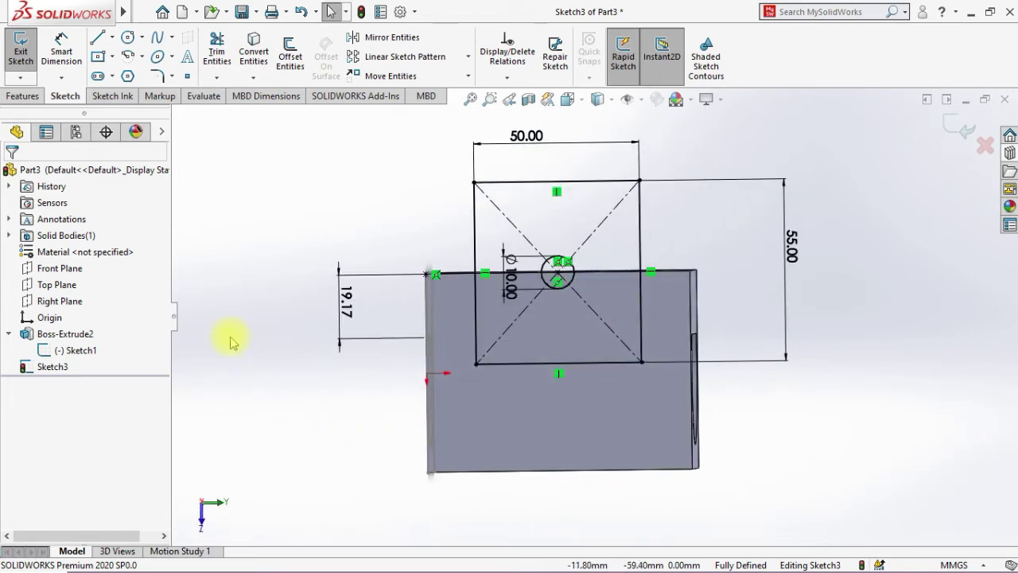
{"action": "left_click", "coordinate": [11, 100]}
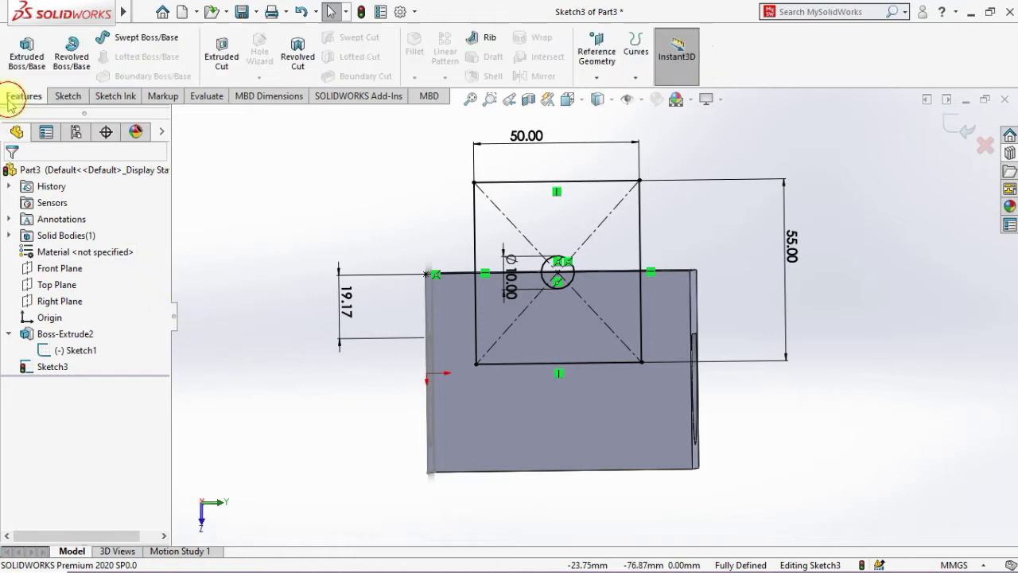
{"action": "left_click", "coordinate": [27, 55]}
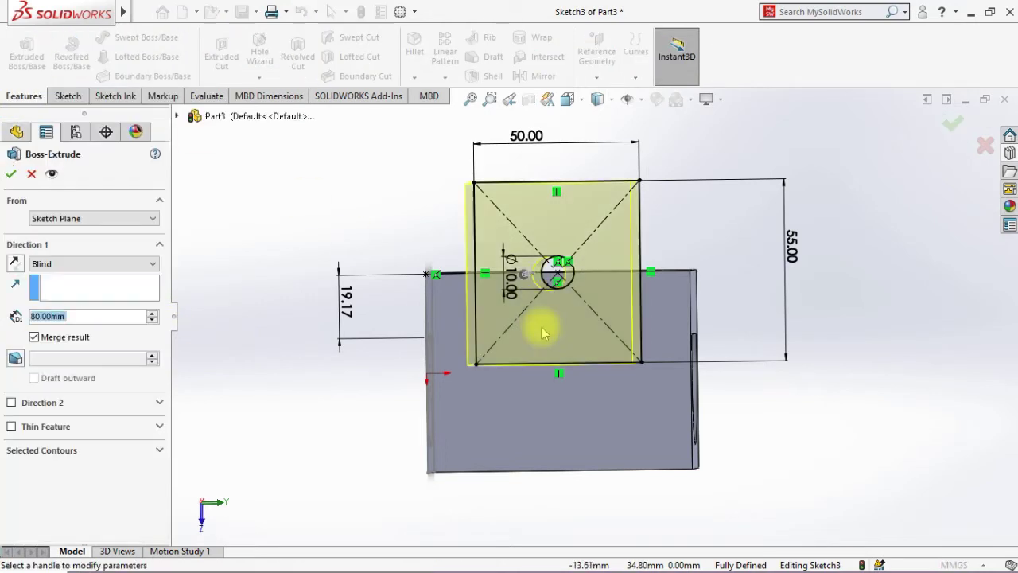
{"action": "left_click", "coordinate": [13, 266]}
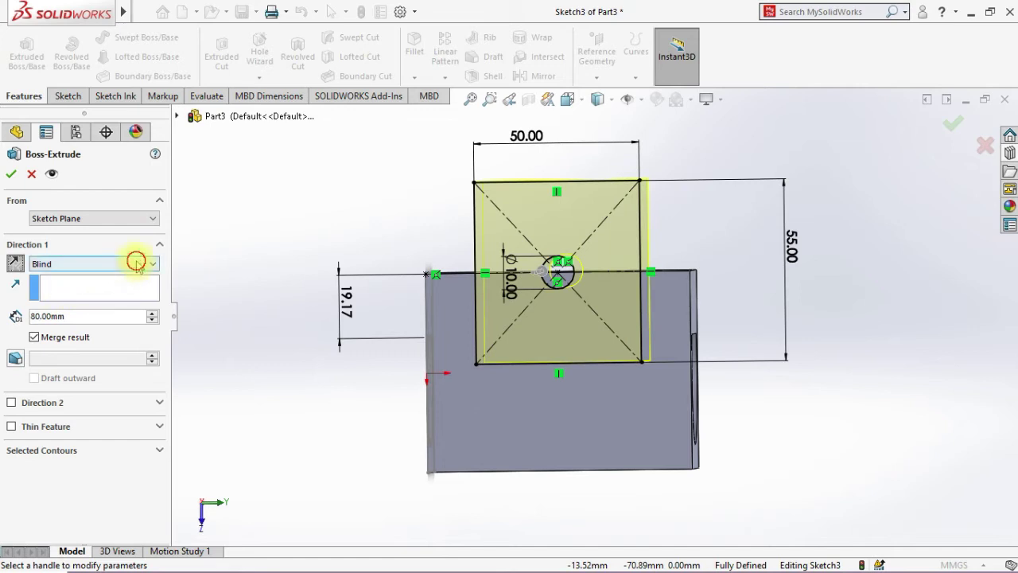
{"action": "left_click", "coordinate": [137, 263]}
{"action": "left_click", "coordinate": [59, 300]}
{"action": "middle_click_drag", "start_coordinate": [289, 391], "coordinate": [471, 342]}
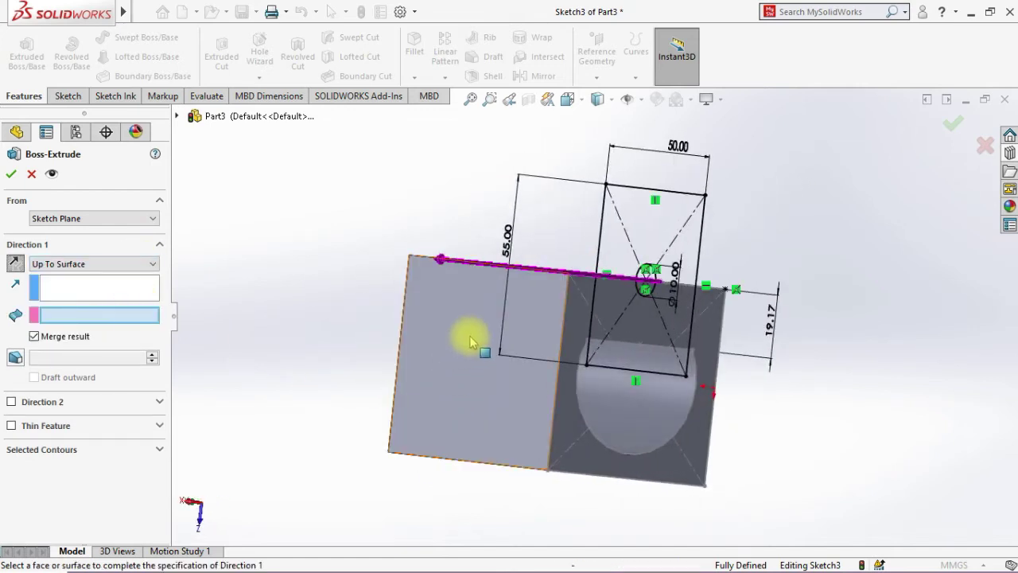
{"action": "left_click", "coordinate": [471, 342]}
{"action": "middle_click_drag", "start_coordinate": [422, 404], "coordinate": [222, 397]}
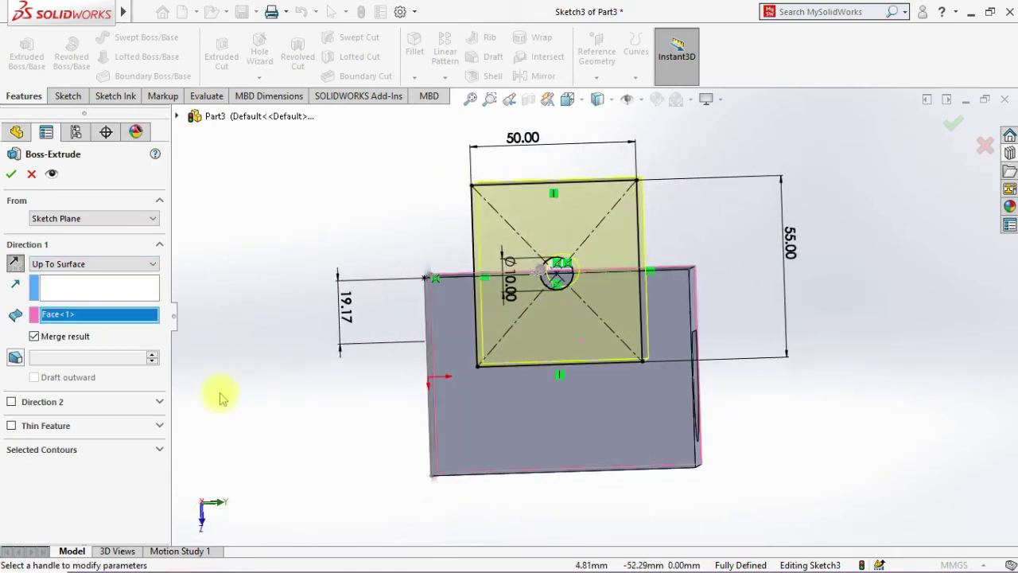
{"action": "left_click", "coordinate": [11, 174]}
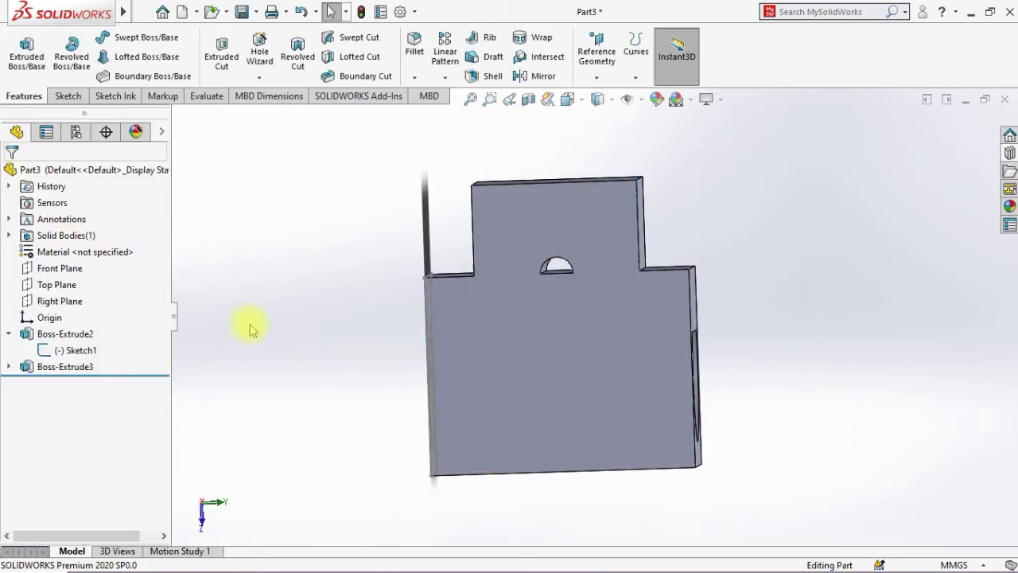
Show the base sketch of the new gear housing extrusion in the model.
{"action": "mouse_move", "coordinate": [250, 328]}
{"action": "middle_mouse_down"}
{"action": "mouse_move", "coordinate": [421, 343]}
{"action": "mouse_move", "coordinate": [236, 332]}
{"action": "middle_mouse_up"}
{"action": "left_click", "coordinate": [7, 366]}
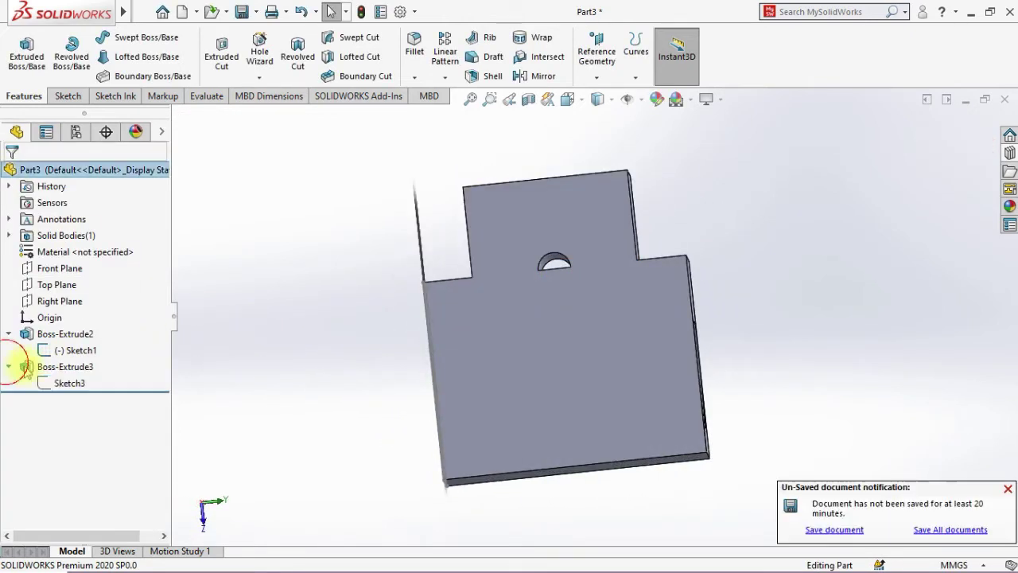
{"action": "left_click", "coordinate": [55, 383]}
{"action": "right_click", "coordinate": [55, 383]}
{"action": "left_click", "coordinate": [59, 270]}
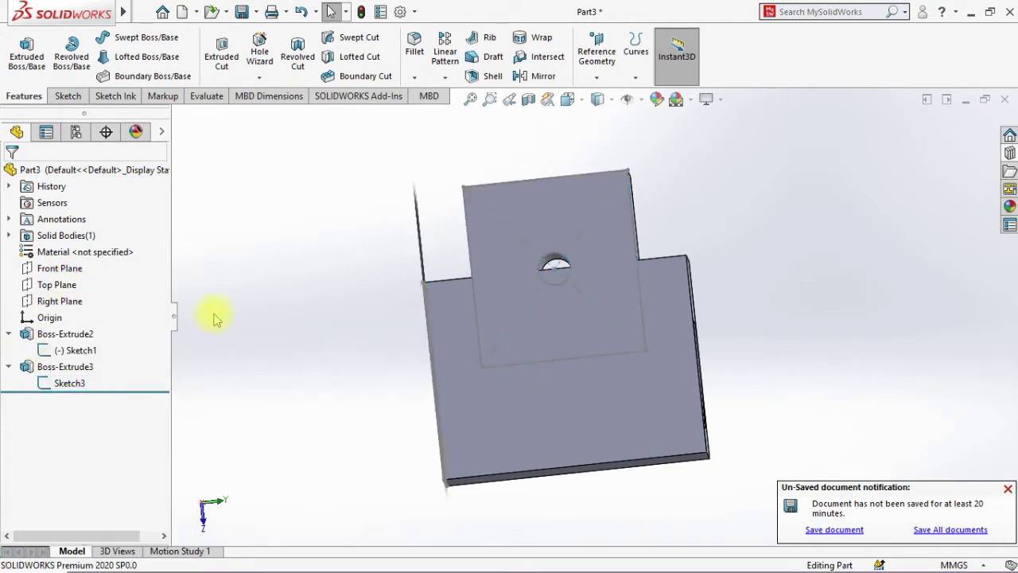
Start a sketch on the casing's large side face and convert the 10 mm shaft-hole circle into it.
{"action": "key", "text": "space"}
{"action": "left_click", "coordinate": [464, 425]}
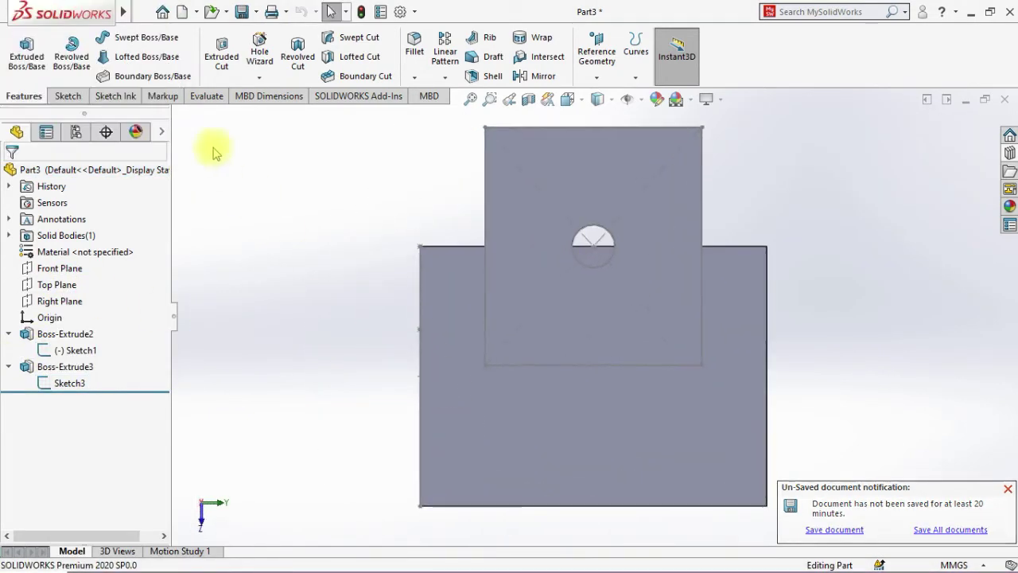
{"action": "left_click", "coordinate": [68, 96]}
{"action": "left_click", "coordinate": [20, 49]}
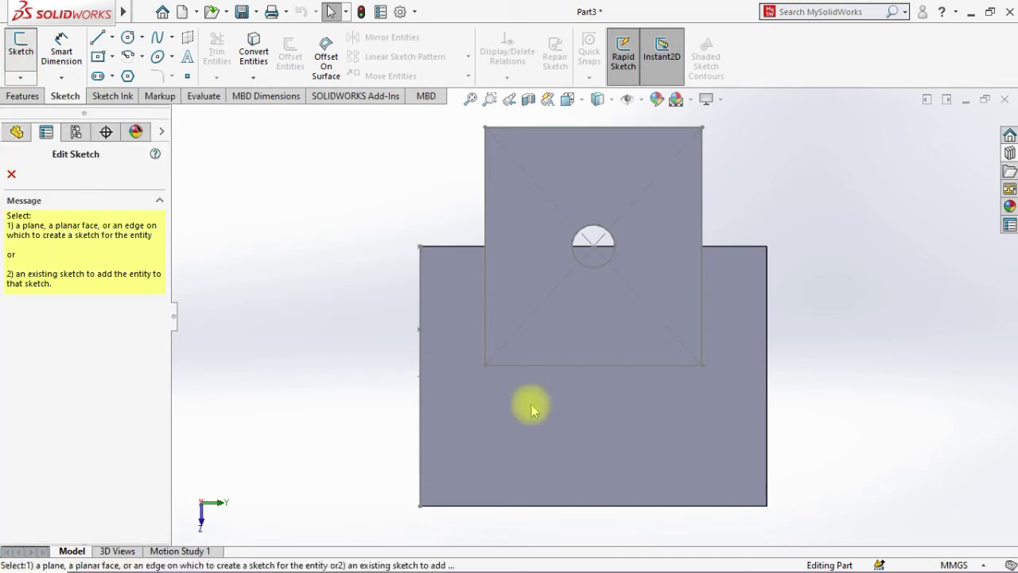
{"action": "left_click", "coordinate": [531, 410]}
{"action": "left_click", "coordinate": [254, 57]}
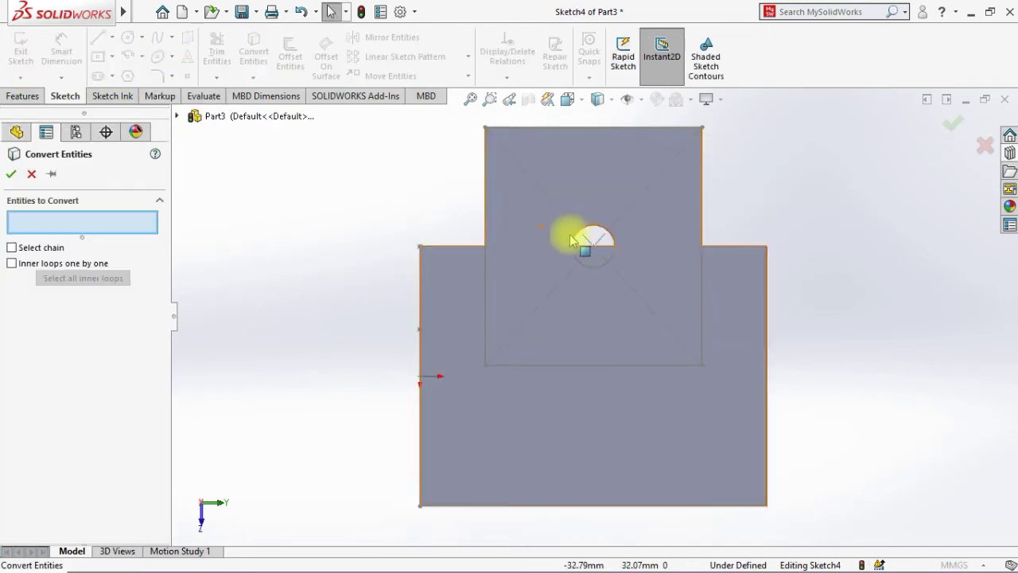
{"action": "left_click", "coordinate": [576, 238]}
{"action": "left_click", "coordinate": [11, 169]}
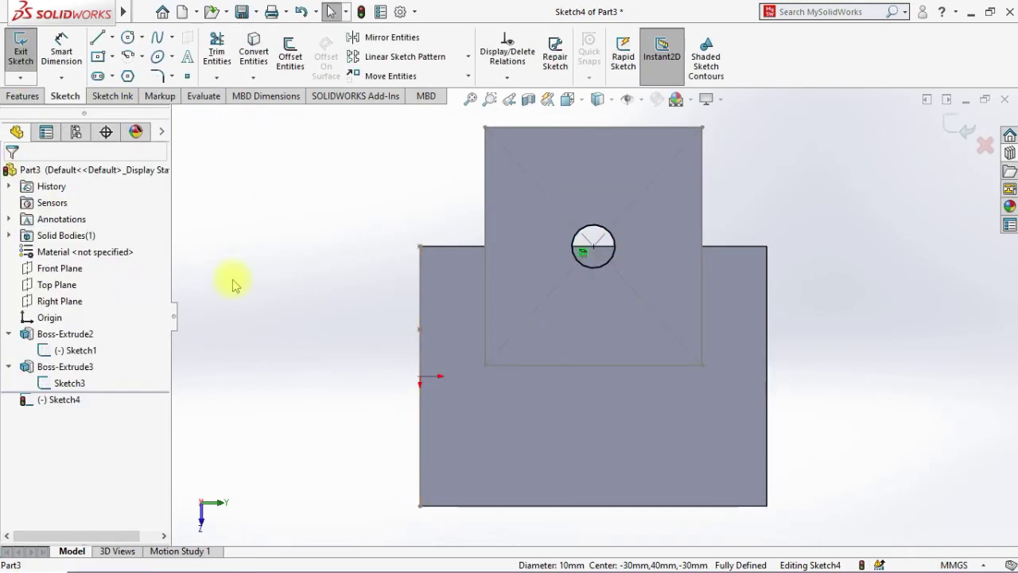
Extrude-cut the 10 mm shaft-hole circle through the casing with a blind depth of 80 mm.
{"action": "left_click", "coordinate": [19, 96]}
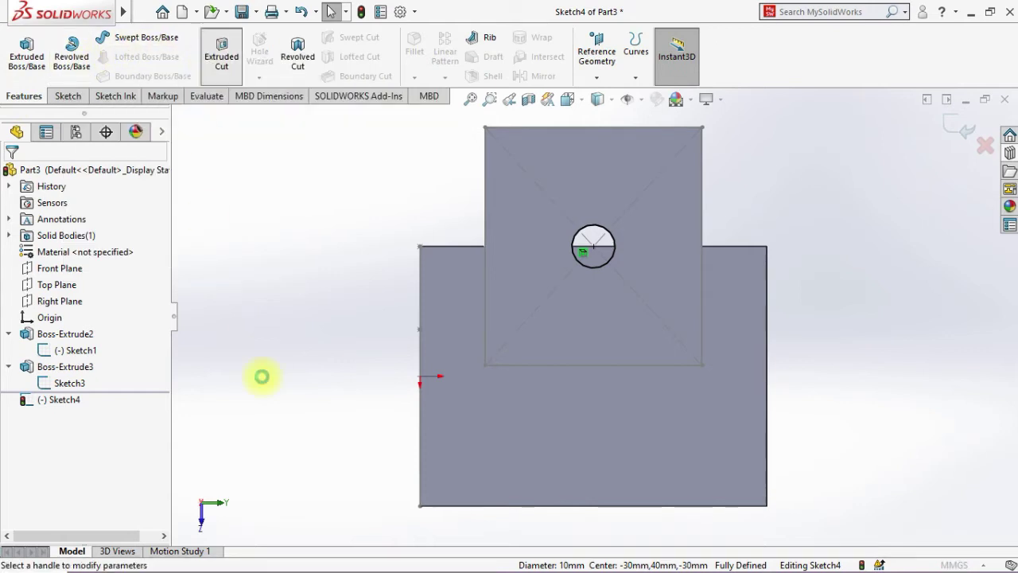
{"action": "middle_click_drag", "start_coordinate": [264, 382], "coordinate": [410, 411]}
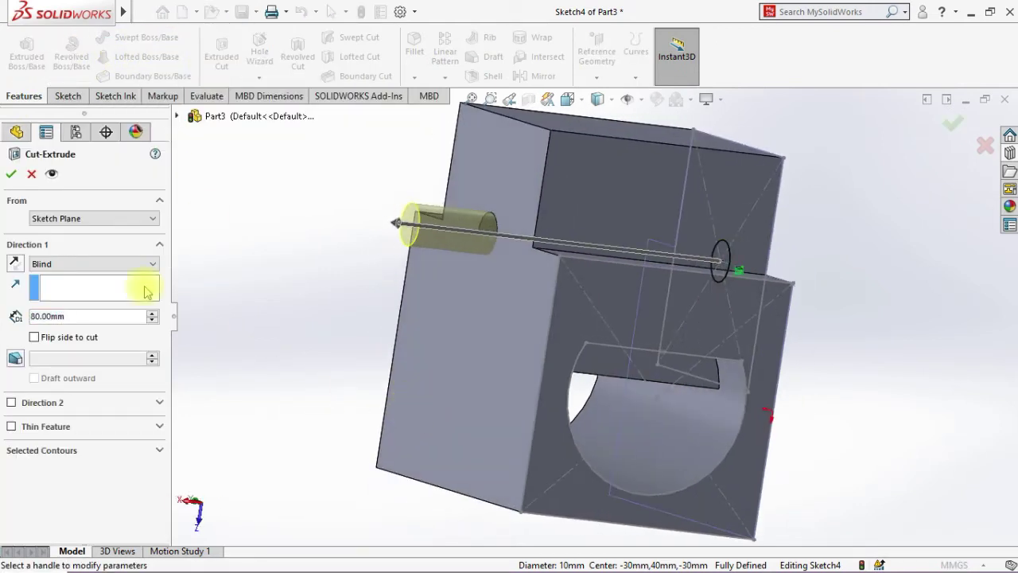
{"action": "left_click", "coordinate": [15, 176]}
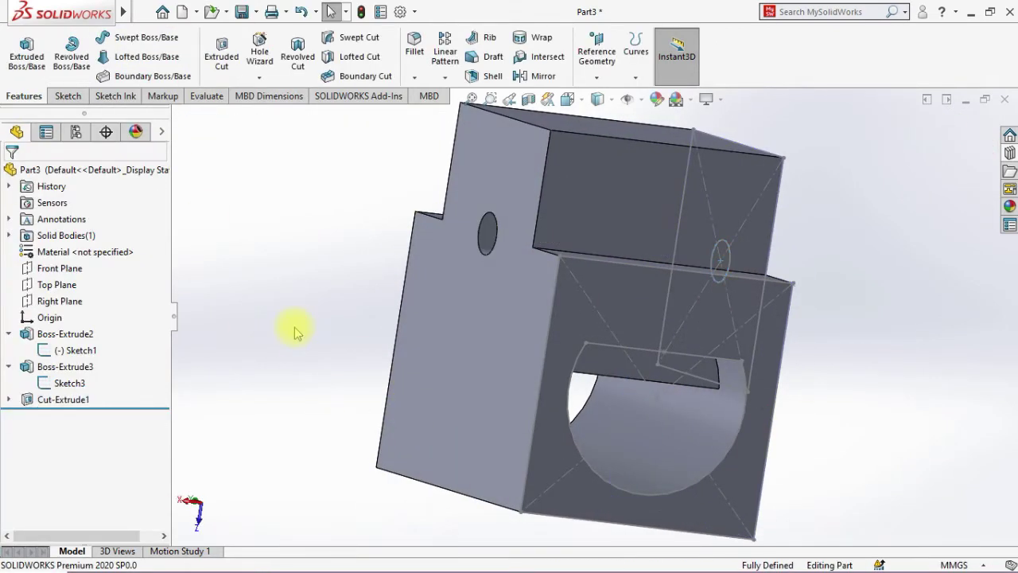
{"action": "middle_click_drag", "start_coordinate": [294, 332], "coordinate": [460, 367]}
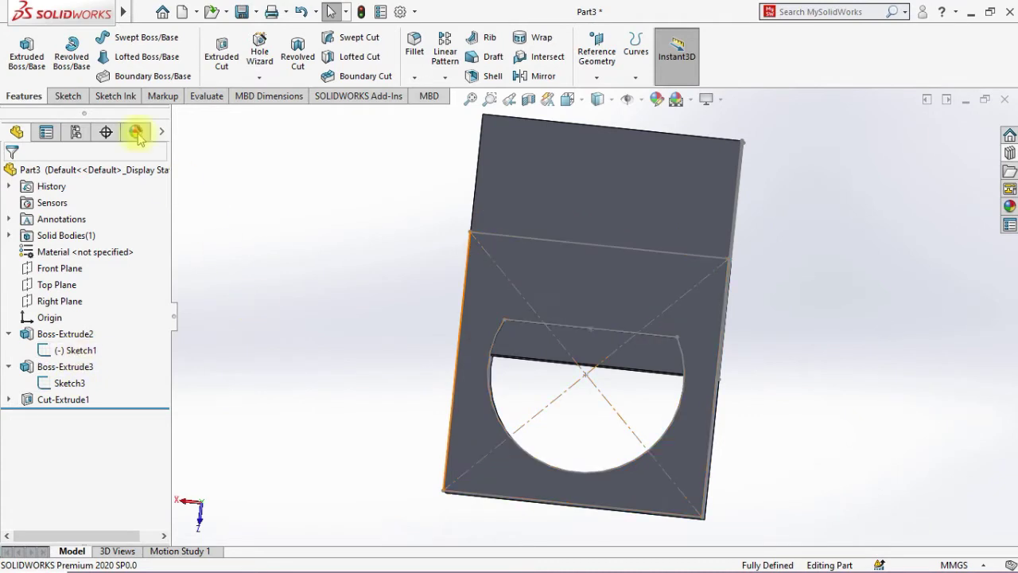
Start a sketch on the casing's lower end face and convert the D-shaped bore's arc and flat line into it.
{"action": "left_click", "coordinate": [68, 95]}
{"action": "left_click", "coordinate": [21, 49]}
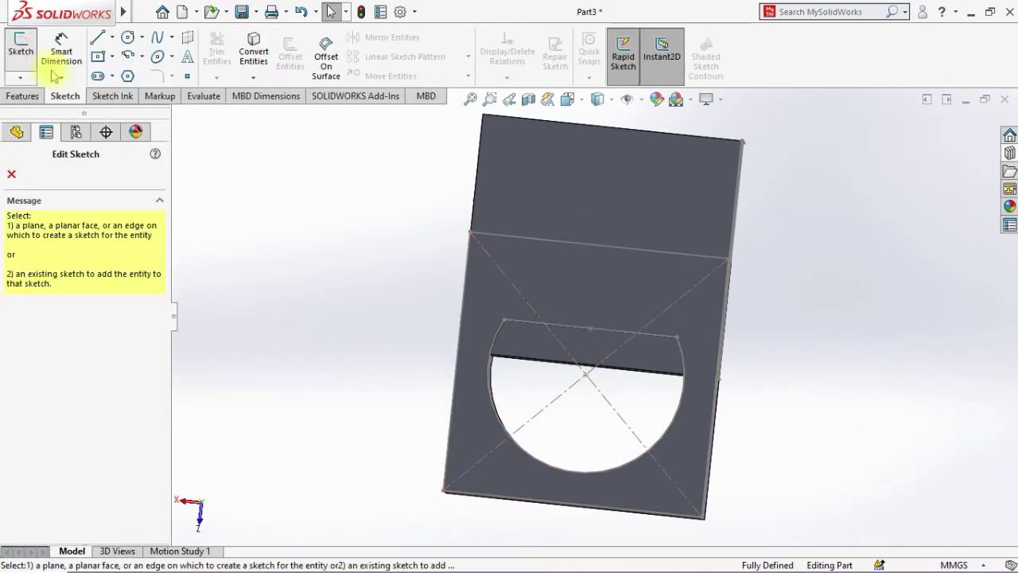
{"action": "left_click", "coordinate": [481, 415]}
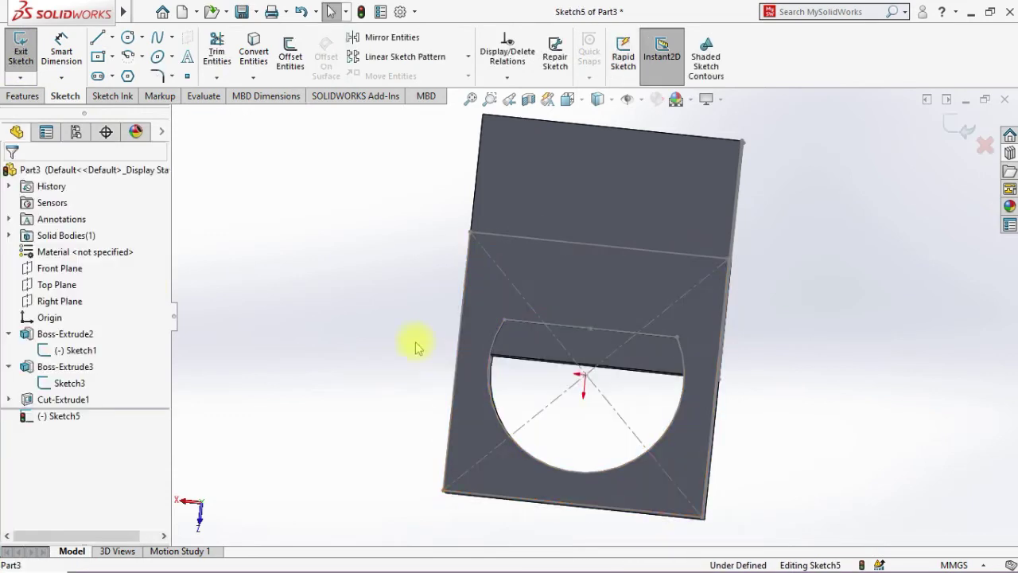
{"action": "left_click", "coordinate": [239, 60]}
{"action": "left_click", "coordinate": [494, 378]}
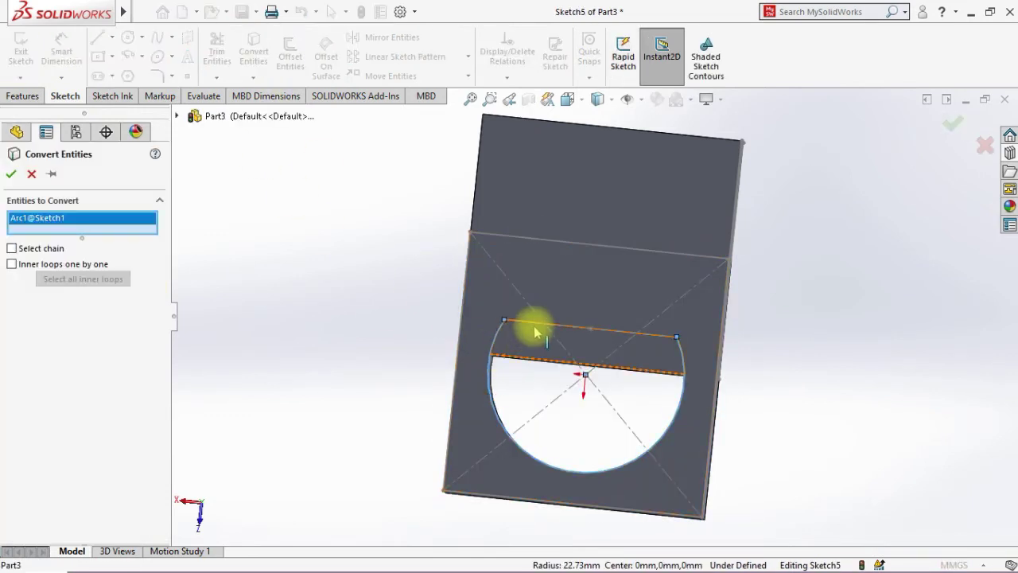
{"action": "left_click", "coordinate": [532, 323]}
{"action": "left_click", "coordinate": [12, 175]}
Extrude-cut the D-shaped profile along the casing with a blind depth of 80 mm.
{"action": "left_click", "coordinate": [22, 96]}
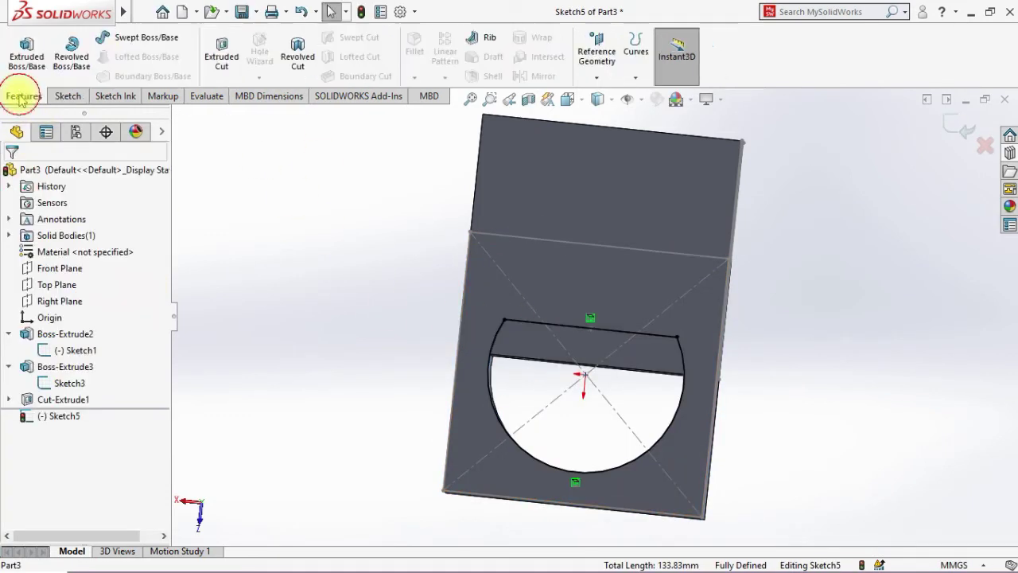
{"action": "left_click", "coordinate": [221, 52]}
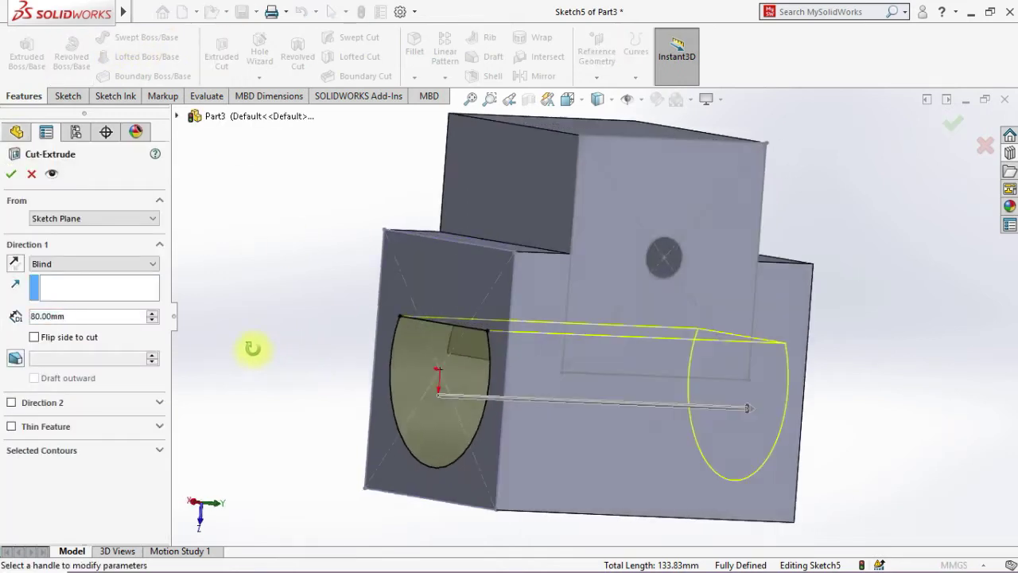
{"action": "left_click", "coordinate": [11, 173]}
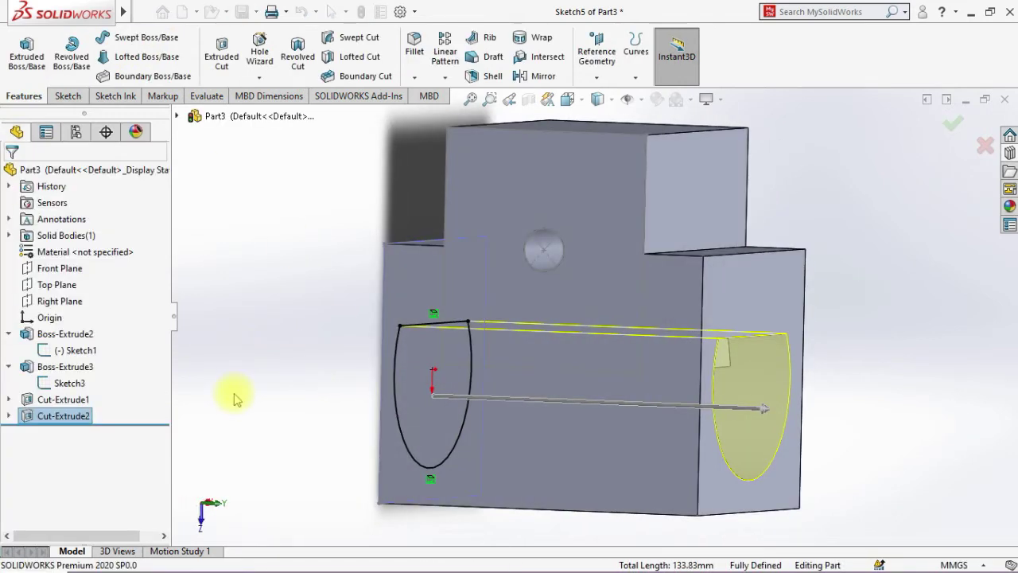
{"action": "middle_click_drag", "start_coordinate": [245, 395], "coordinate": [373, 398]}
View the casing straight on from its D-bore end and examine the opening.
{"action": "key", "text": "space"}
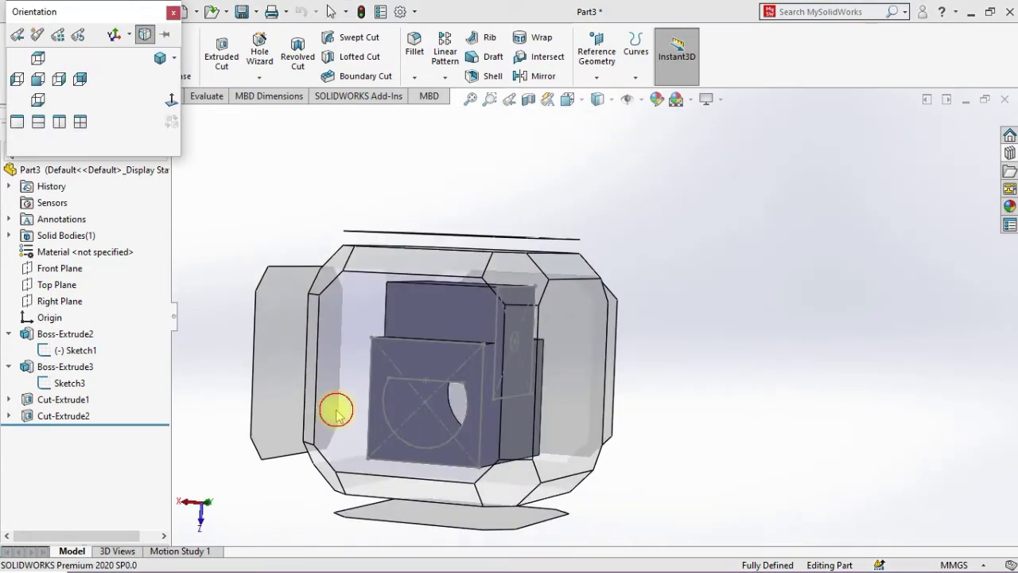
{"action": "left_click", "coordinate": [337, 410]}
{"action": "scroll", "coordinate": [624, 225], "scroll_direction": "up", "scroll_amount": 3}
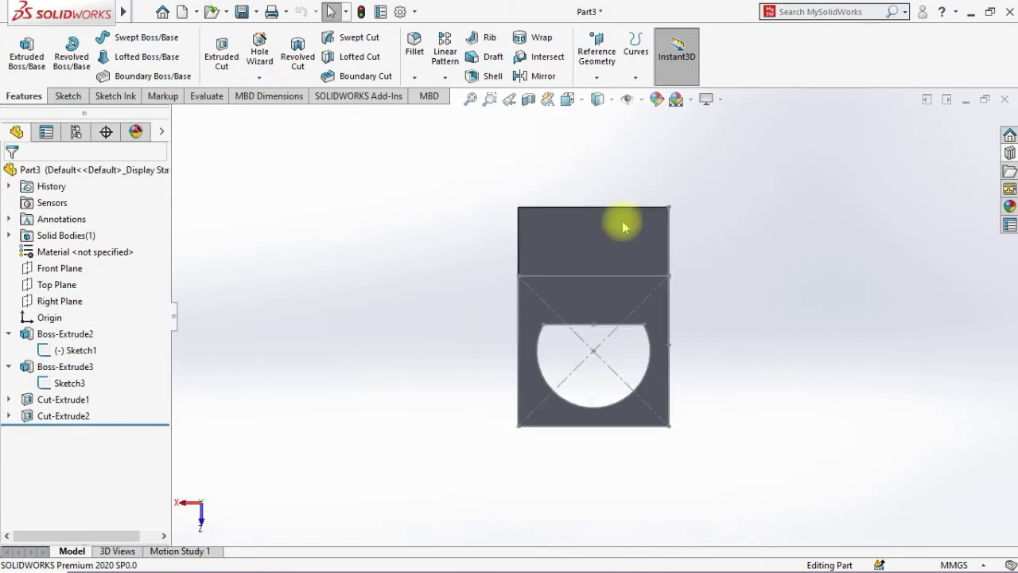
{"action": "scroll", "coordinate": [625, 204], "scroll_direction": "down", "scroll_amount": 3}
{"action": "scroll", "coordinate": [609, 303], "scroll_direction": "up", "scroll_amount": 2}
{"action": "scroll", "coordinate": [574, 385], "scroll_direction": "down", "scroll_amount": 2}
{"action": "scroll", "coordinate": [577, 393], "scroll_direction": "up", "scroll_amount": 2}
{"action": "scroll", "coordinate": [570, 404], "scroll_direction": "down", "scroll_amount": 2}
{"action": "scroll", "coordinate": [494, 432], "scroll_direction": "up", "scroll_amount": 1}
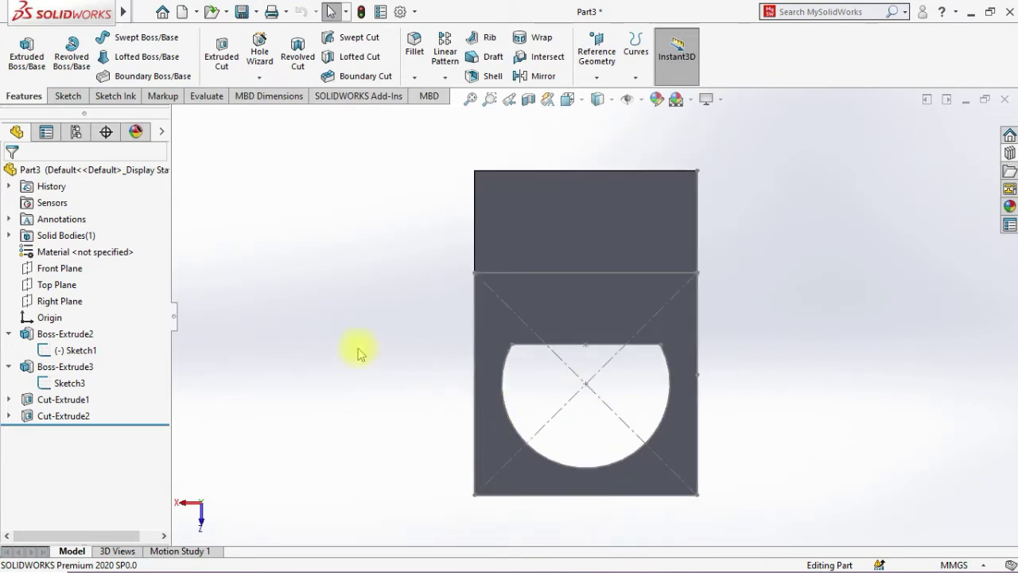
{"action": "left_click", "coordinate": [79, 98]}
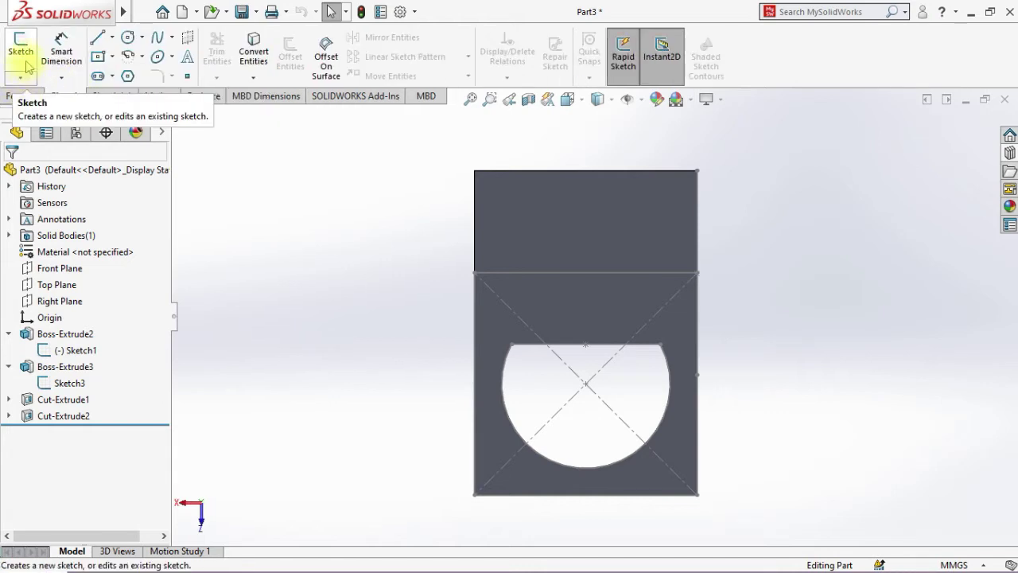
{"action": "left_click", "coordinate": [27, 53]}
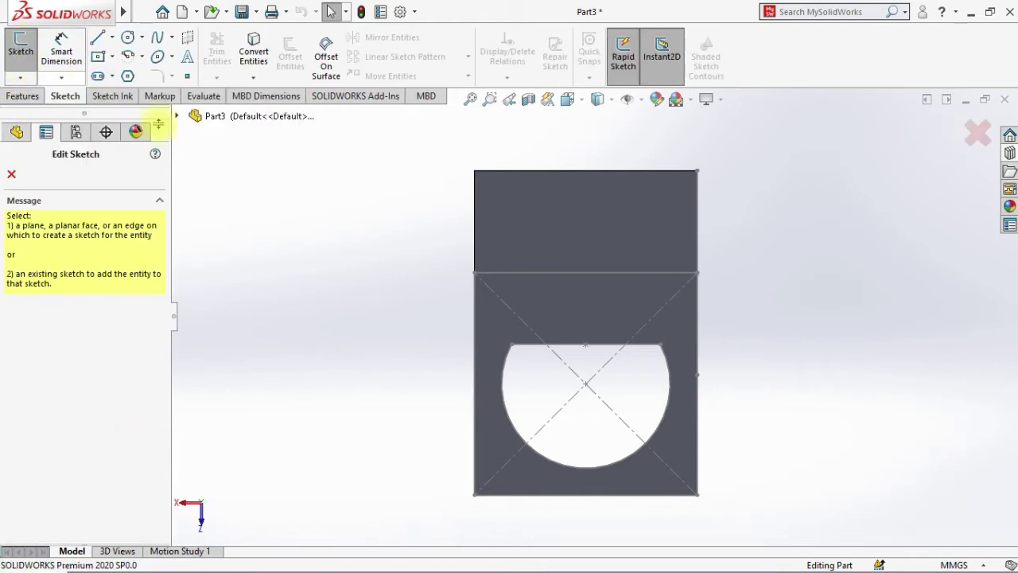
{"action": "left_click", "coordinate": [519, 233]}
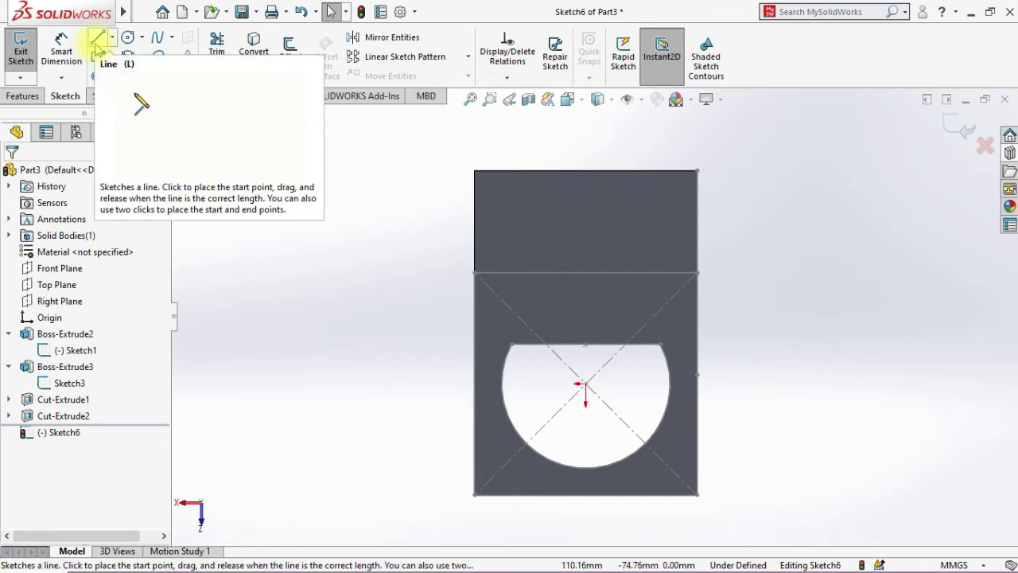
{"action": "mouse_move", "coordinate": [278, 334]}
{"action": "middle_mouse_down"}
{"action": "mouse_move", "coordinate": [359, 310]}
{"action": "mouse_move", "coordinate": [344, 313]}
{"action": "middle_mouse_up"}
{"action": "left_click", "coordinate": [985, 145]}
{"action": "left_click", "coordinate": [484, 298]}
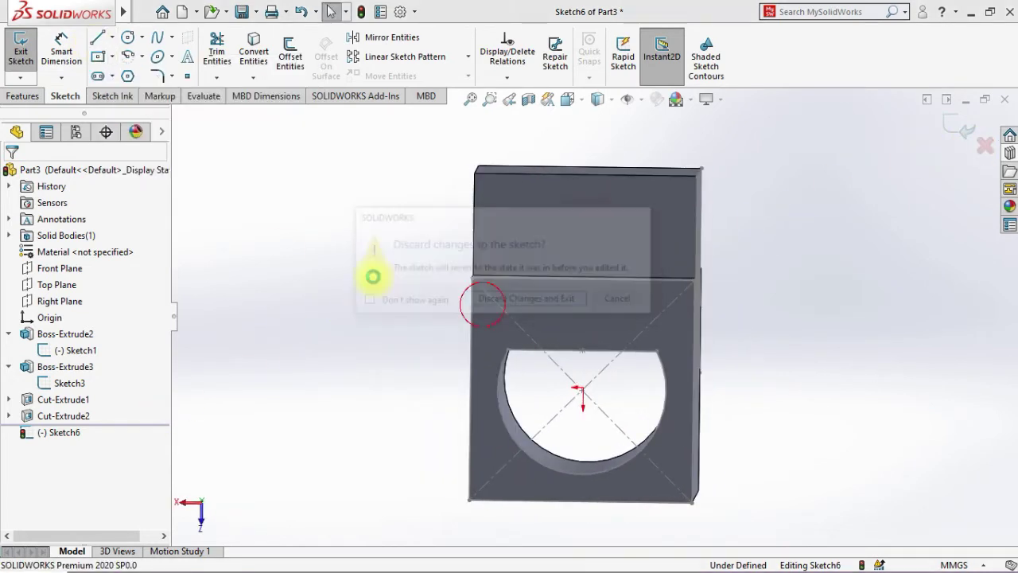
Start a sketch on the lower block's end face around the D-shaped bore.
{"action": "left_click", "coordinate": [484, 313]}
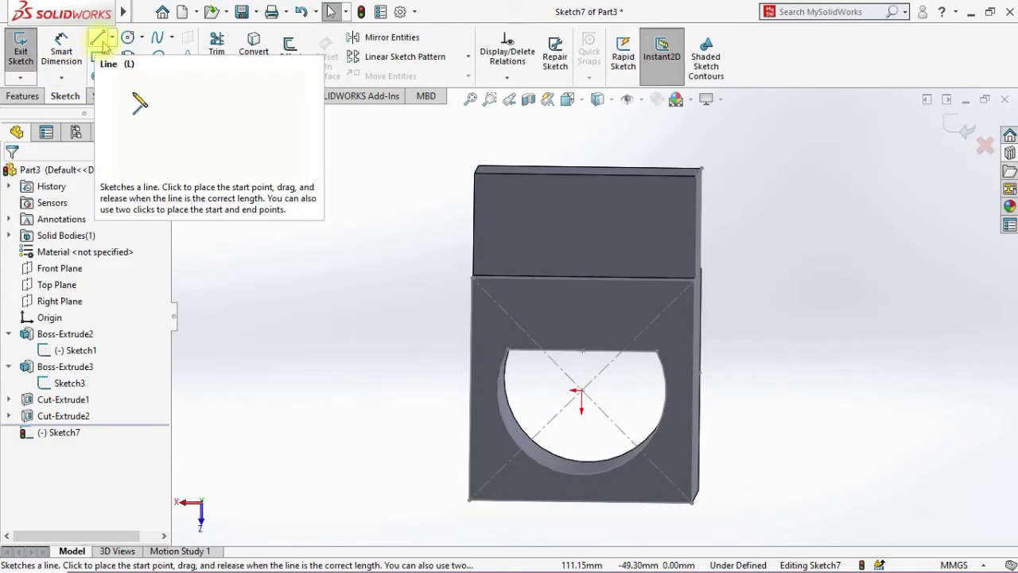
{"action": "left_click", "coordinate": [112, 57]}
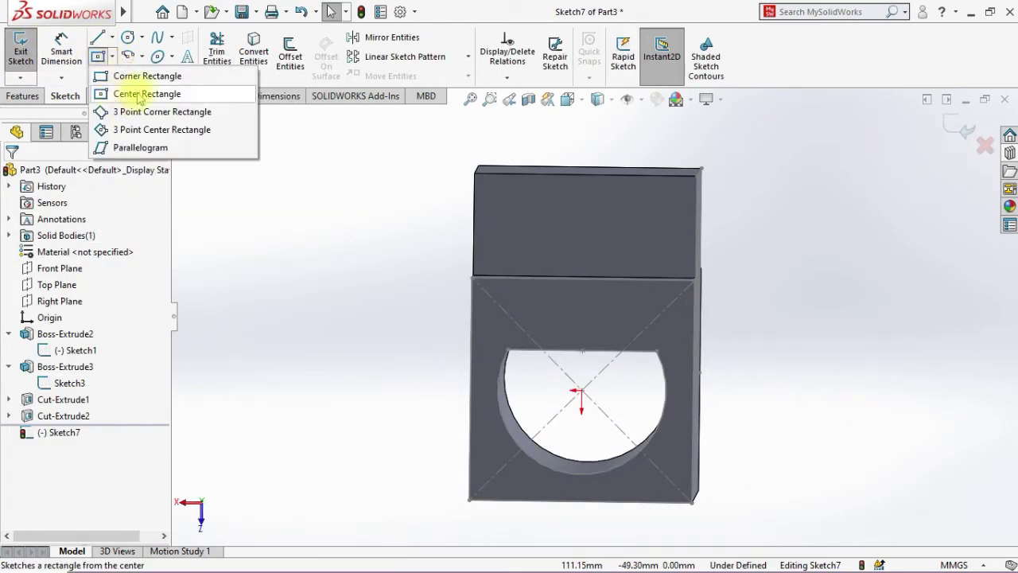
{"action": "left_click", "coordinate": [146, 113]}
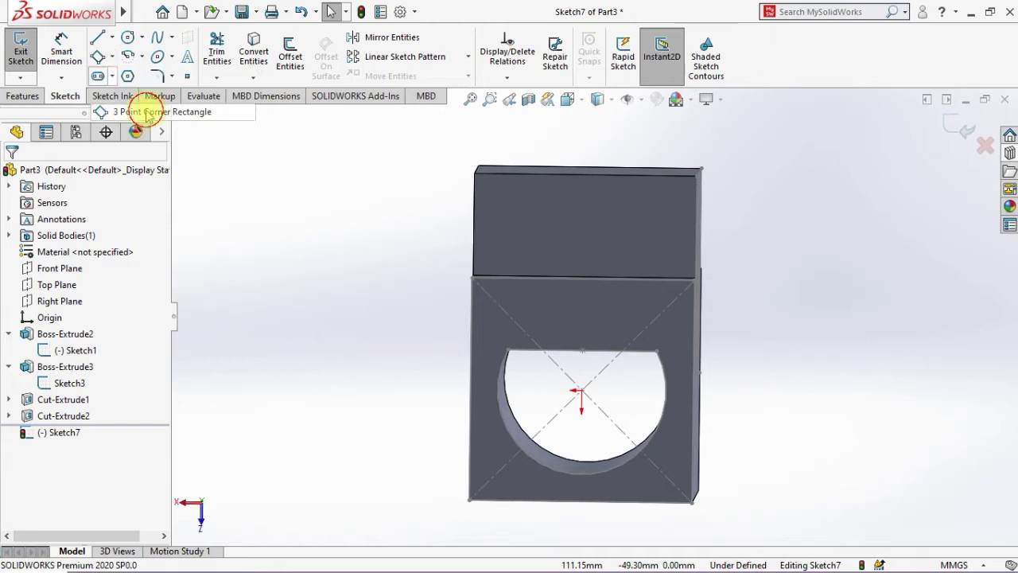
{"action": "left_click", "coordinate": [582, 389]}
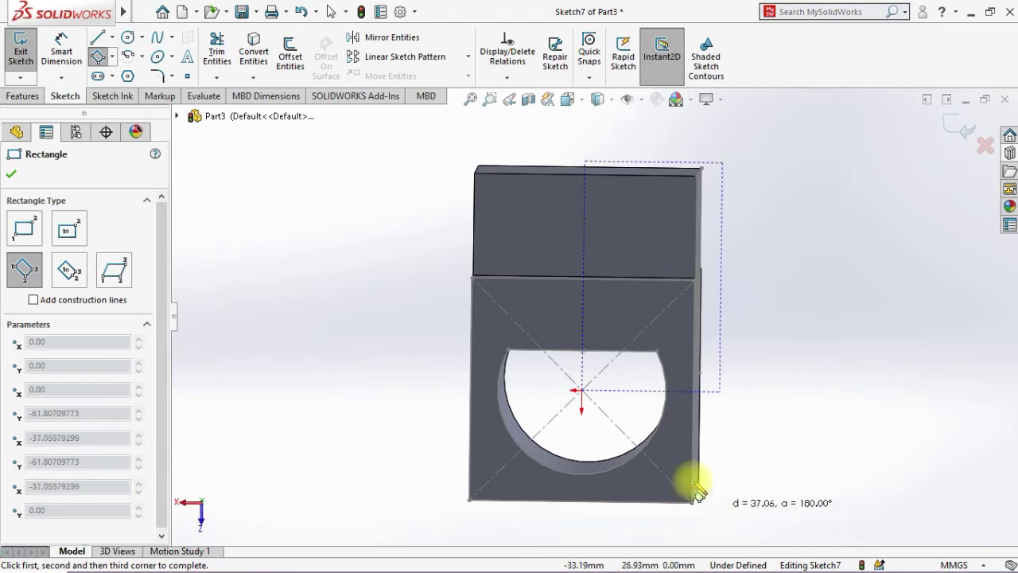
{"action": "key", "text": "ctrl+8"}
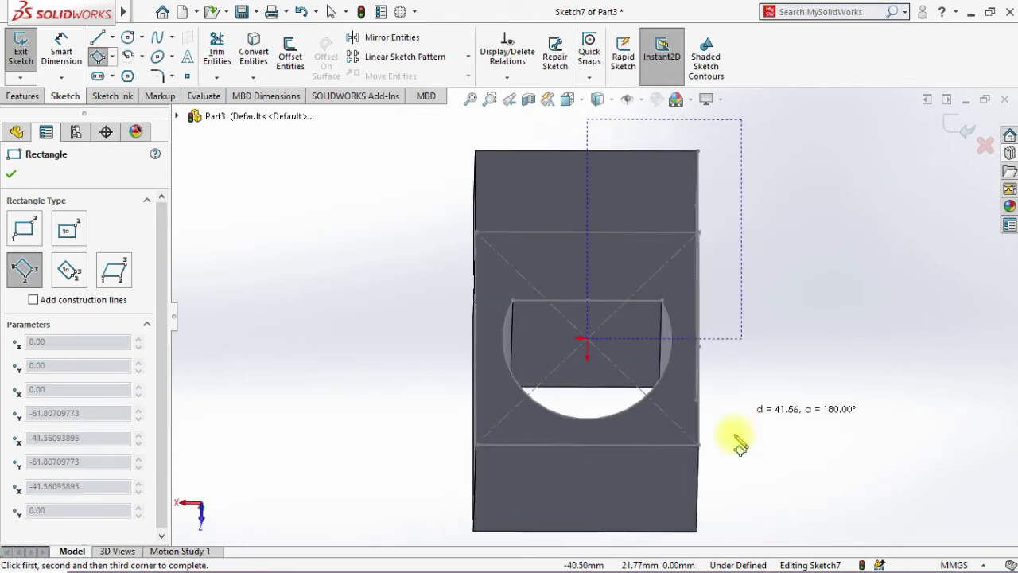
{"action": "key", "text": "Escape"}
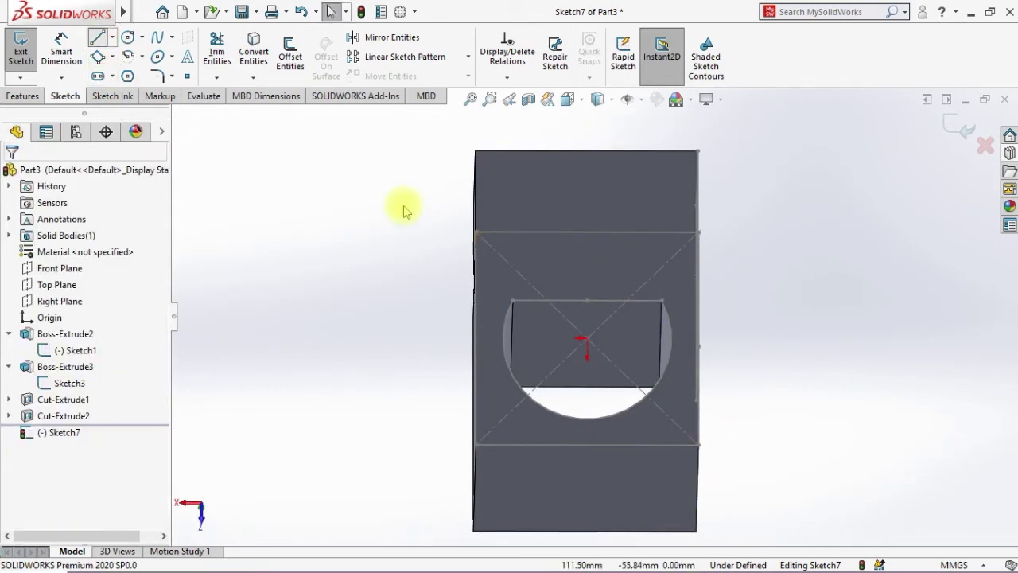
Draw connected lines from the origin up about 58 mm, across past the casing's side, and down about 113 mm past its base.
{"action": "key", "text": "l"}
{"action": "left_click", "coordinate": [587, 338]}
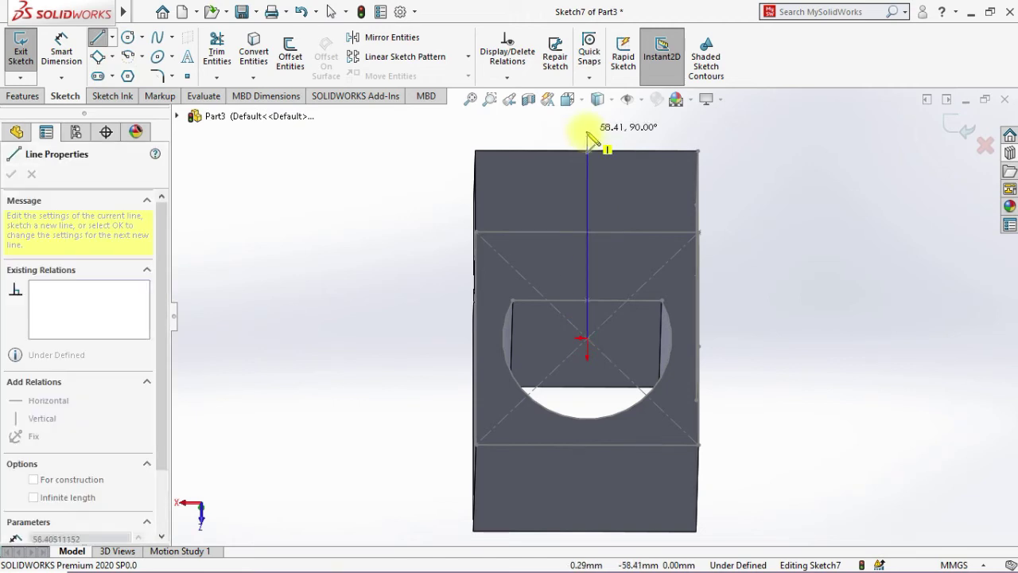
{"action": "left_click", "coordinate": [587, 132]}
{"action": "left_click", "coordinate": [710, 132]}
{"action": "left_click", "coordinate": [710, 530]}
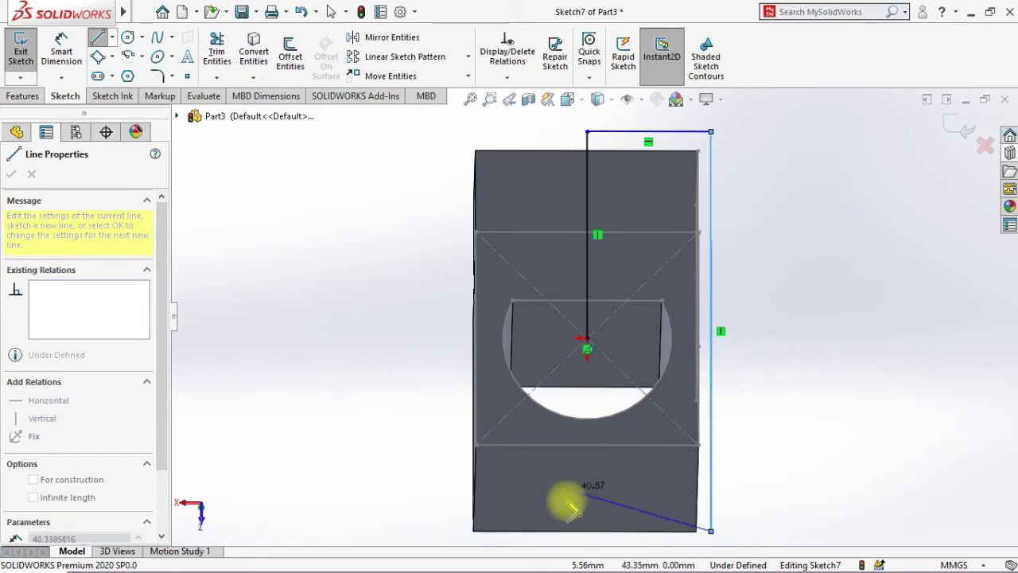
{"action": "key", "text": "space"}
{"action": "left_click", "coordinate": [456, 404]}
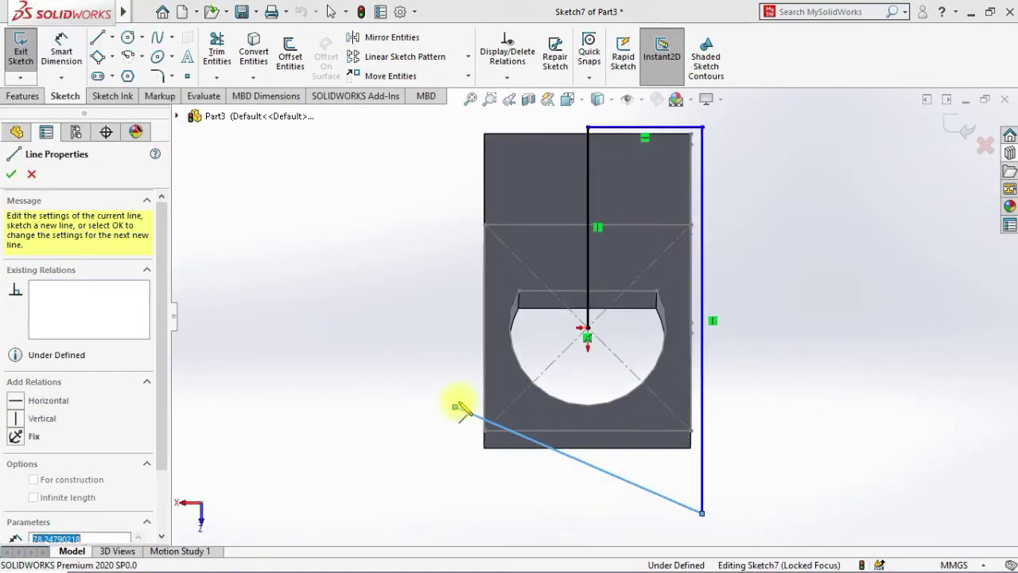
{"action": "double_click", "coordinate": [458, 400]}
{"action": "key", "text": "ctrl+z"}
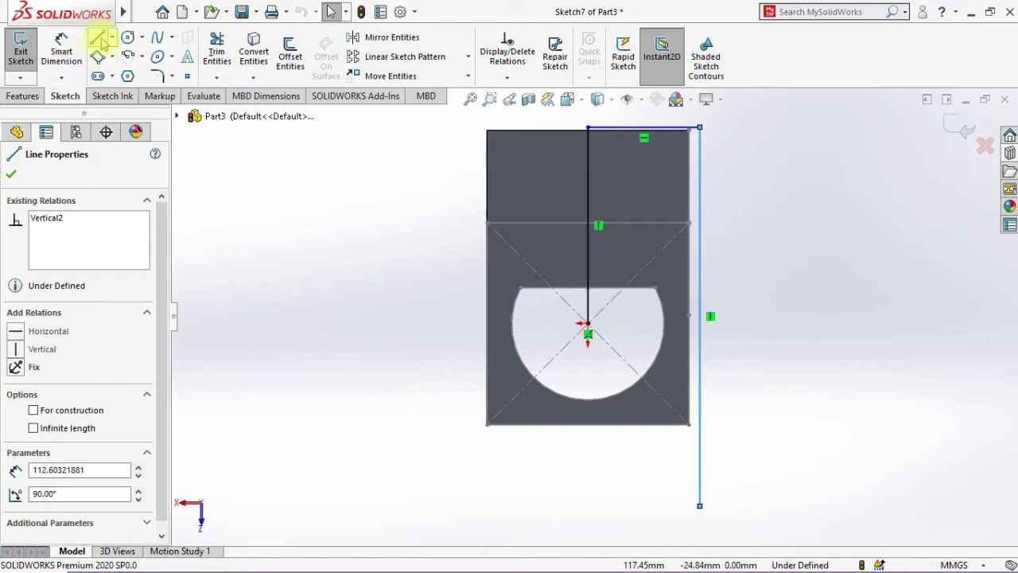
Close the outline with a vertical line about 54 mm down from the origin and a horizontal line about 33 mm long to the open end.
{"action": "left_click", "coordinate": [97, 39]}
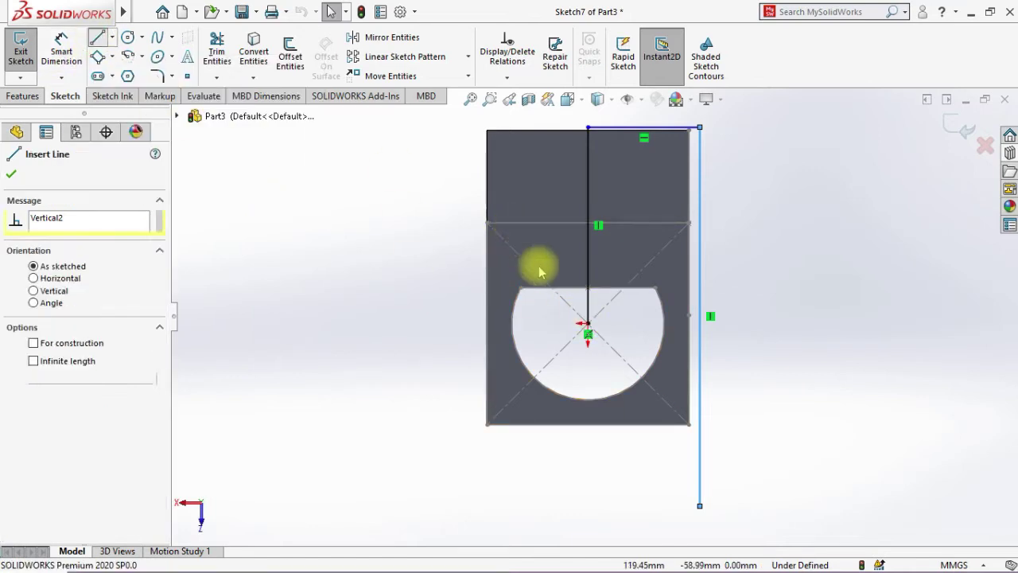
{"action": "left_click", "coordinate": [588, 324]}
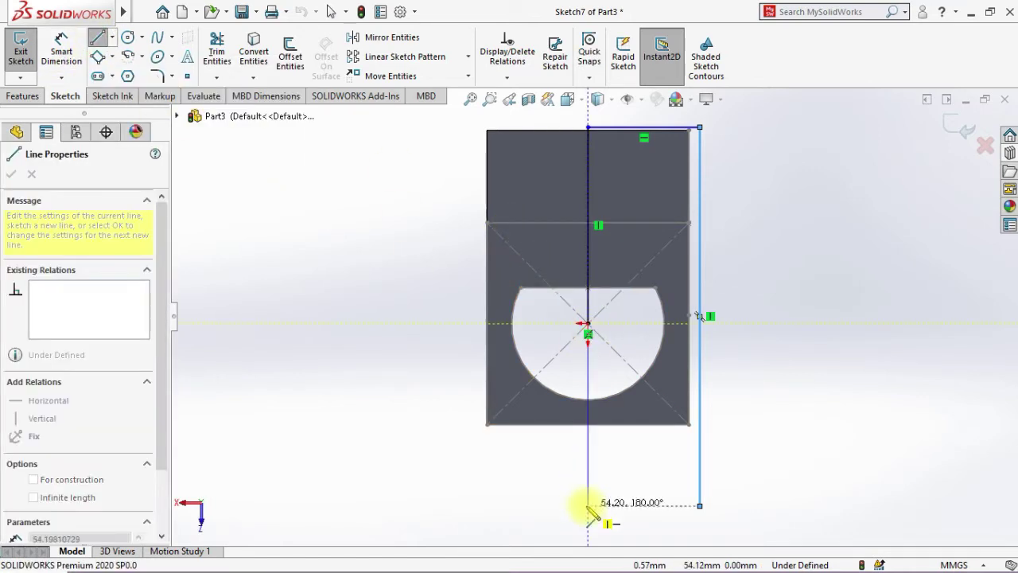
{"action": "left_click", "coordinate": [588, 506]}
{"action": "left_click", "coordinate": [700, 506]}
{"action": "key", "text": "f"}
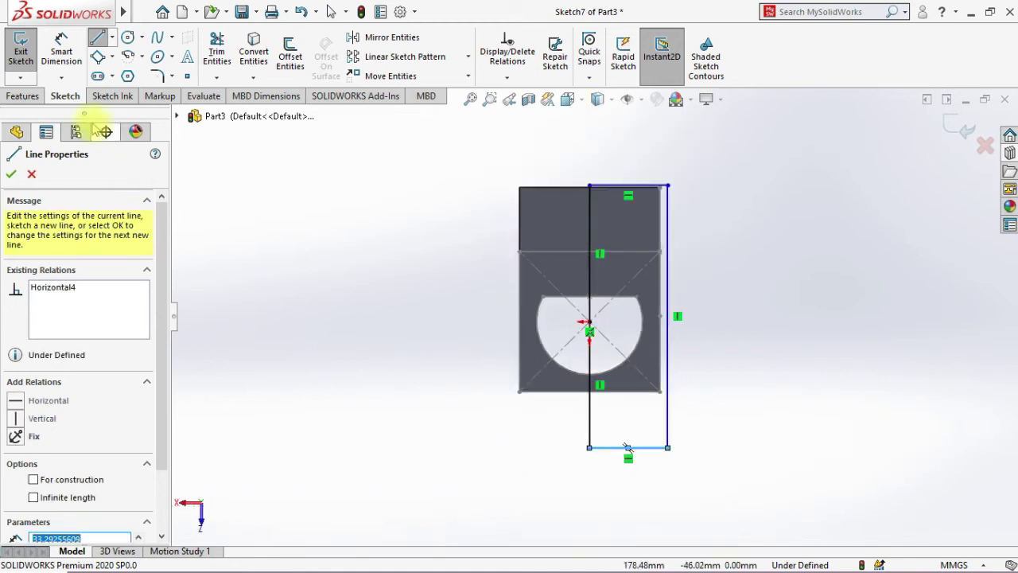
Extrude-cut the closed outline with a blind depth of 80 mm to remove one half of the casing.
{"action": "left_click", "coordinate": [24, 96]}
{"action": "left_click", "coordinate": [216, 62]}
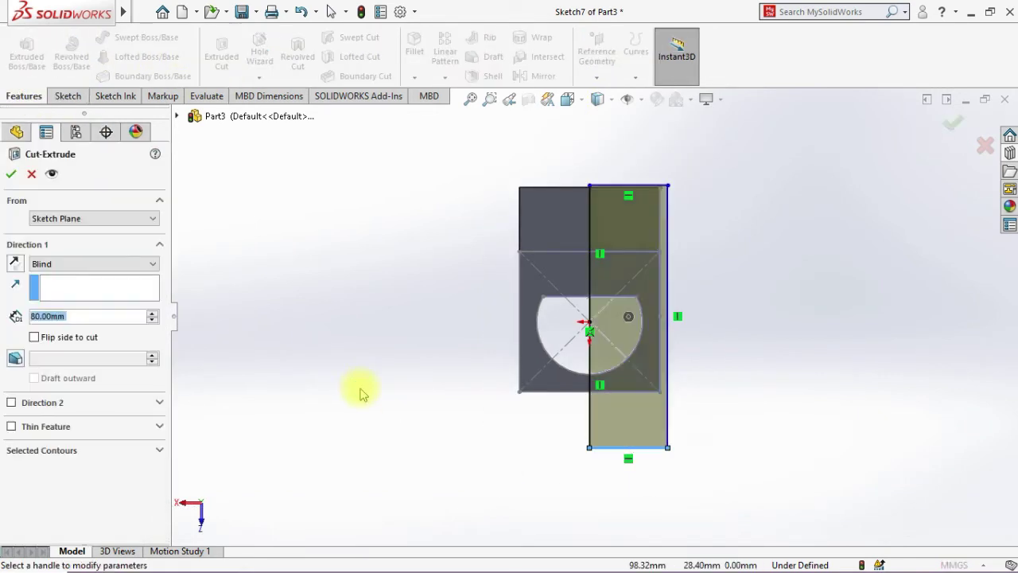
{"action": "left_click", "coordinate": [11, 173]}
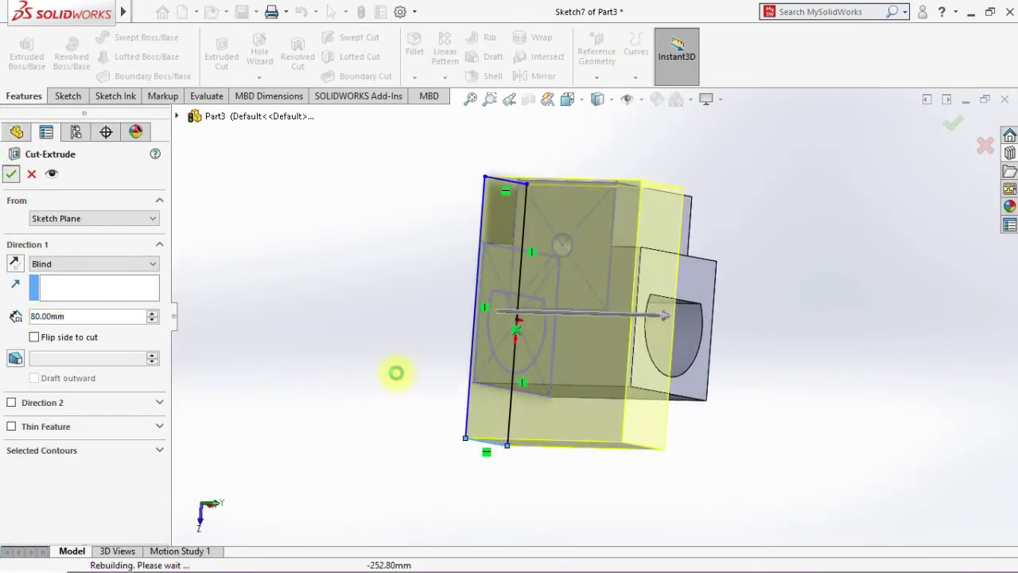
{"action": "middle_click_drag", "start_coordinate": [546, 486], "coordinate": [575, 493]}
{"action": "left_click", "coordinate": [574, 497]}
{"action": "scroll", "coordinate": [573, 497], "scroll_direction": "up", "scroll_amount": 3}
{"action": "middle_click_drag", "start_coordinate": [286, 430], "coordinate": [324, 431]}
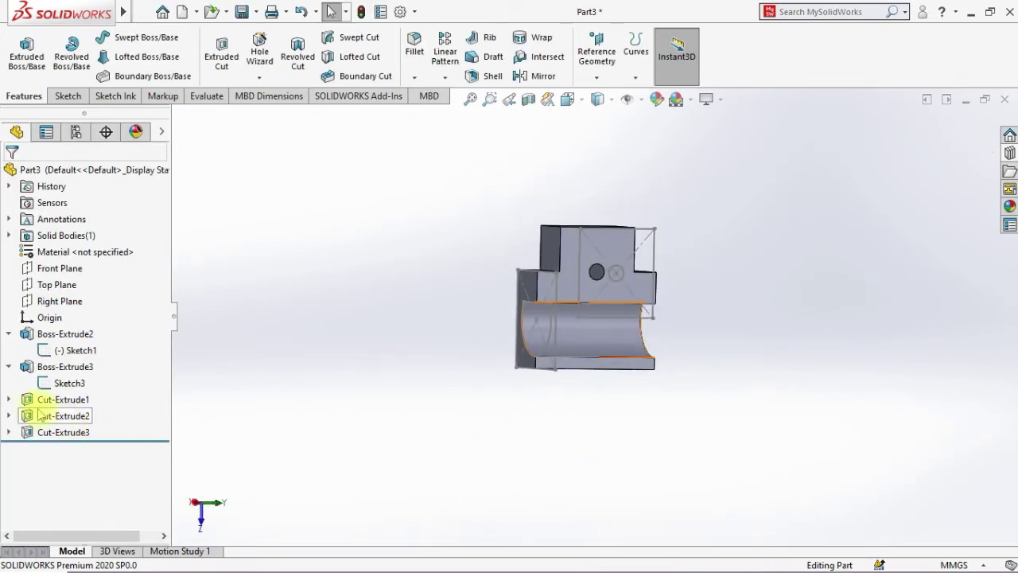
{"action": "right_click", "coordinate": [44, 382]}
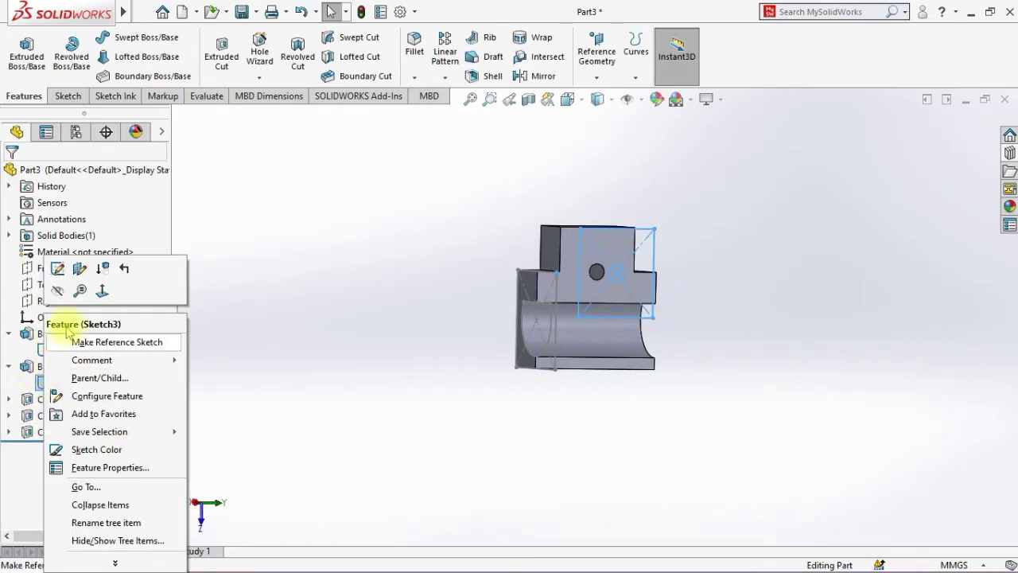
{"action": "left_click", "coordinate": [288, 373]}
{"action": "middle_click_drag", "start_coordinate": [362, 380], "coordinate": [329, 375]}
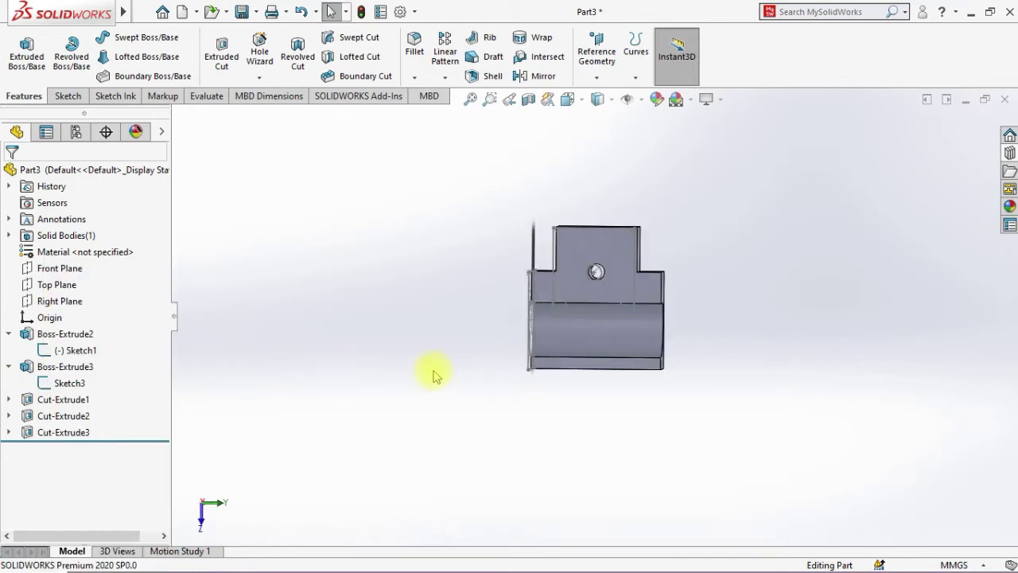
Switch to the Assem1 window and examine the pinion meshing with the rack in its layout sketch.
{"action": "key", "text": "space"}
{"action": "left_click", "coordinate": [451, 426]}
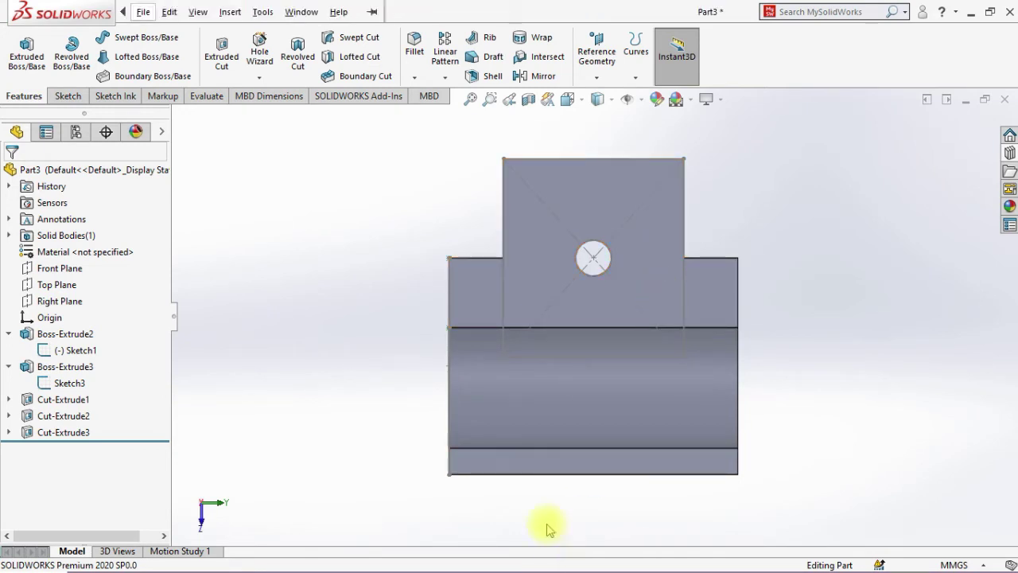
{"action": "key", "text": "super"}
{"action": "mouse_move", "coordinate": [454, 555]}
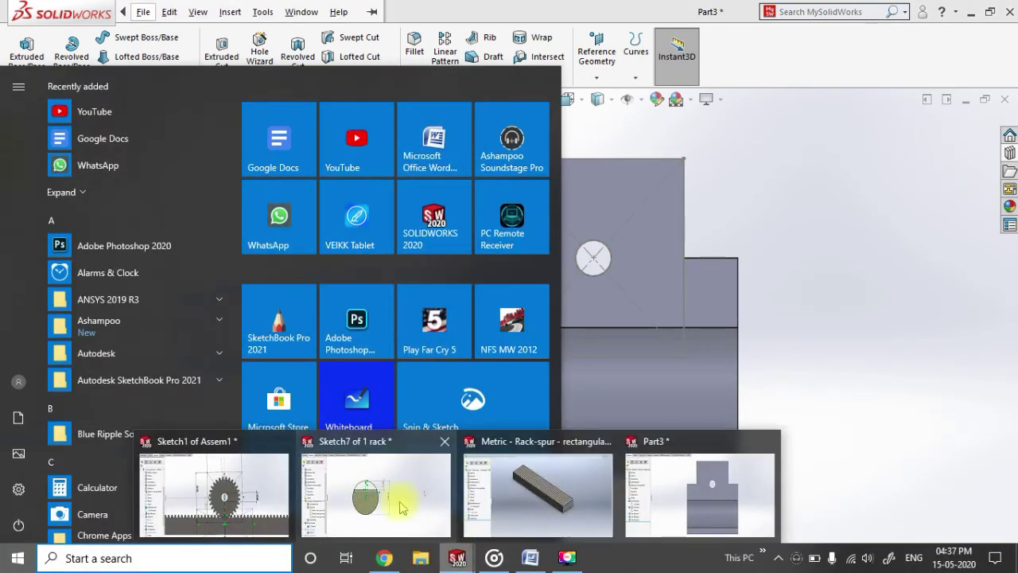
{"action": "left_click", "coordinate": [258, 505]}
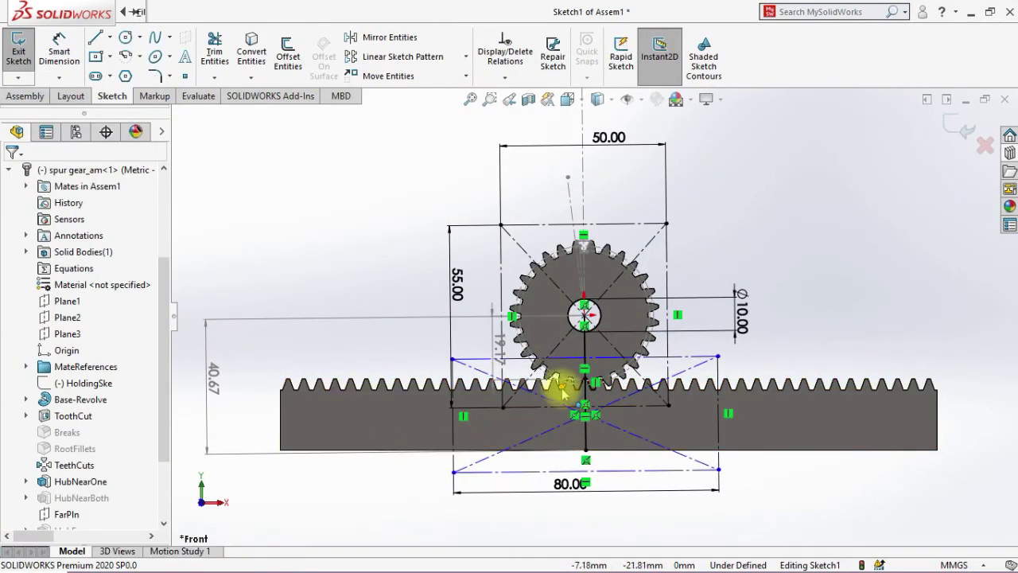
{"action": "scroll", "coordinate": [559, 390], "scroll_direction": "down", "scroll_amount": 2}
{"action": "scroll", "coordinate": [608, 340], "scroll_direction": "down", "scroll_amount": 1}
{"action": "scroll", "coordinate": [607, 336], "scroll_direction": "up", "scroll_amount": 1}
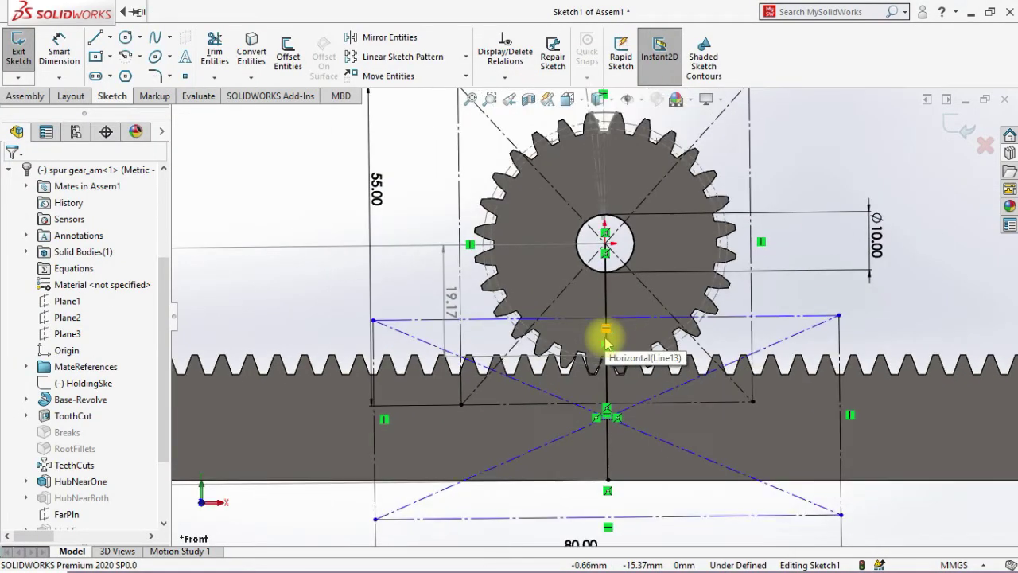
Gauge the pinion's outer radius with a trial construction line from its centre past the teeth, and return to Part3.
{"action": "left_click", "coordinate": [118, 57]}
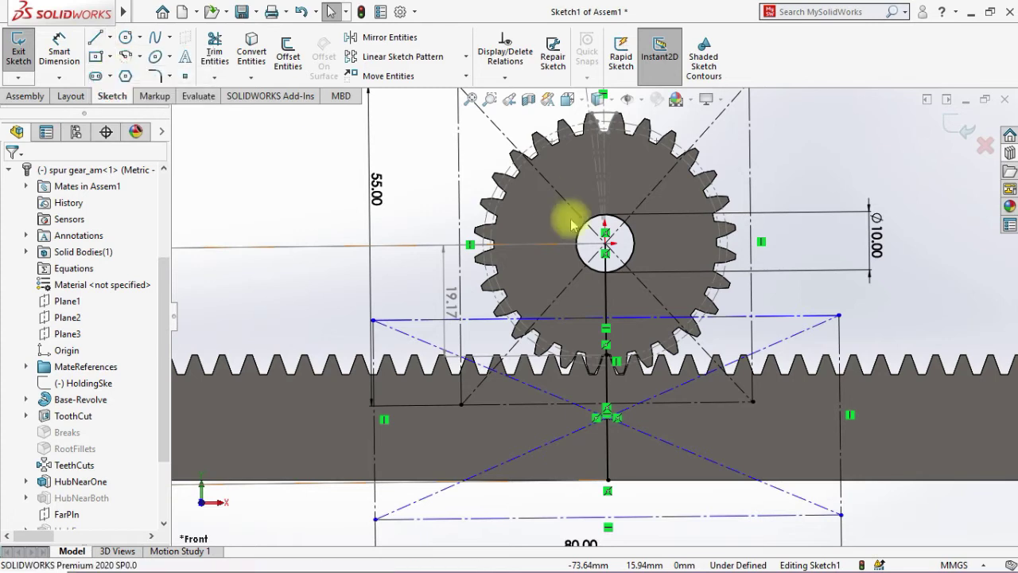
{"action": "scroll", "coordinate": [602, 250], "scroll_direction": "up", "scroll_amount": 3}
{"action": "left_click", "coordinate": [612, 260]}
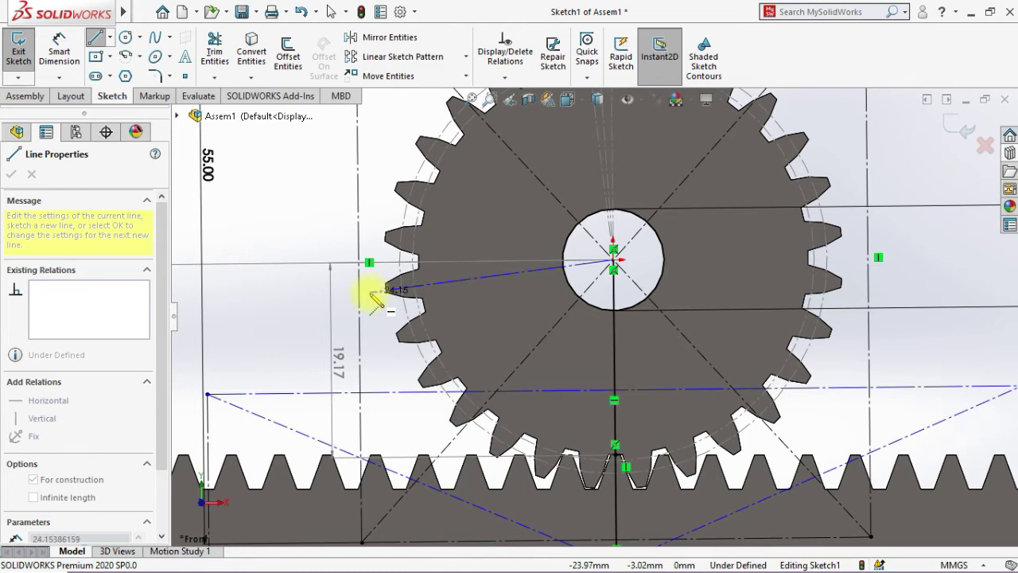
{"action": "key", "text": "super"}
{"action": "mouse_move", "coordinate": [457, 557]}
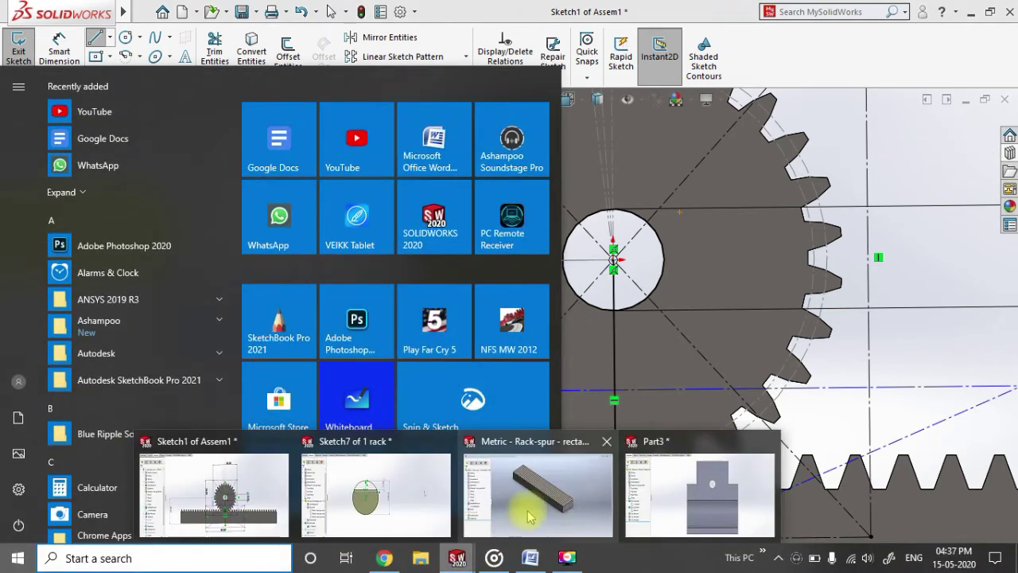
{"action": "left_click", "coordinate": [655, 515]}
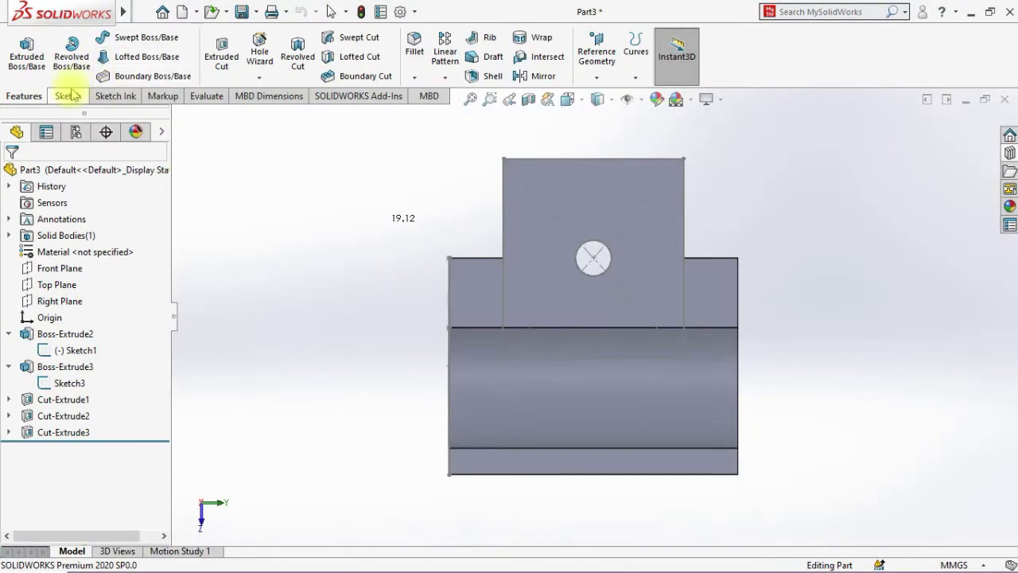
Start a sketch on the casing's flat cut face and try a circle centred on the shaft hole.
{"action": "left_click", "coordinate": [68, 95]}
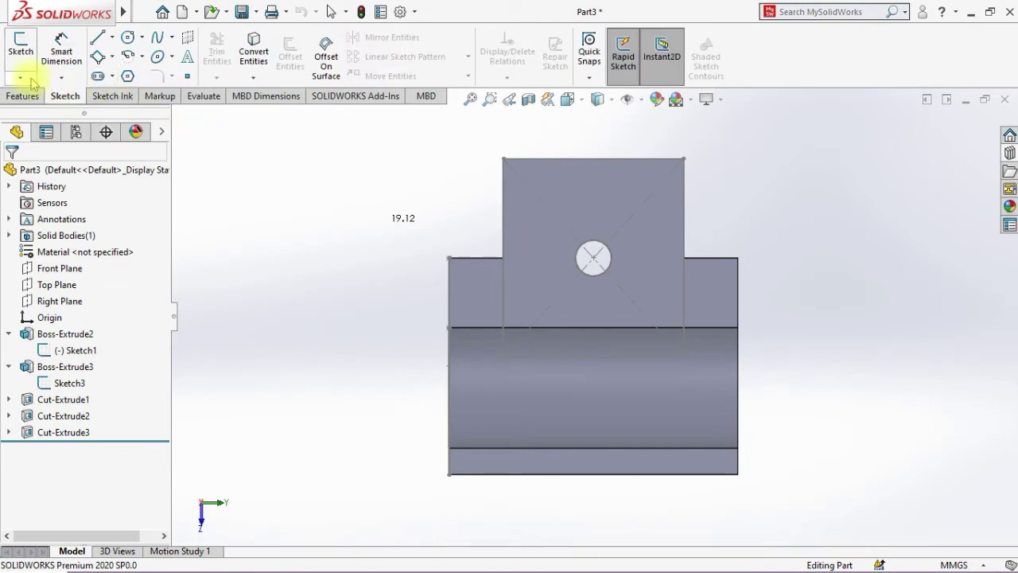
{"action": "left_click", "coordinate": [22, 50]}
{"action": "left_click", "coordinate": [529, 273]}
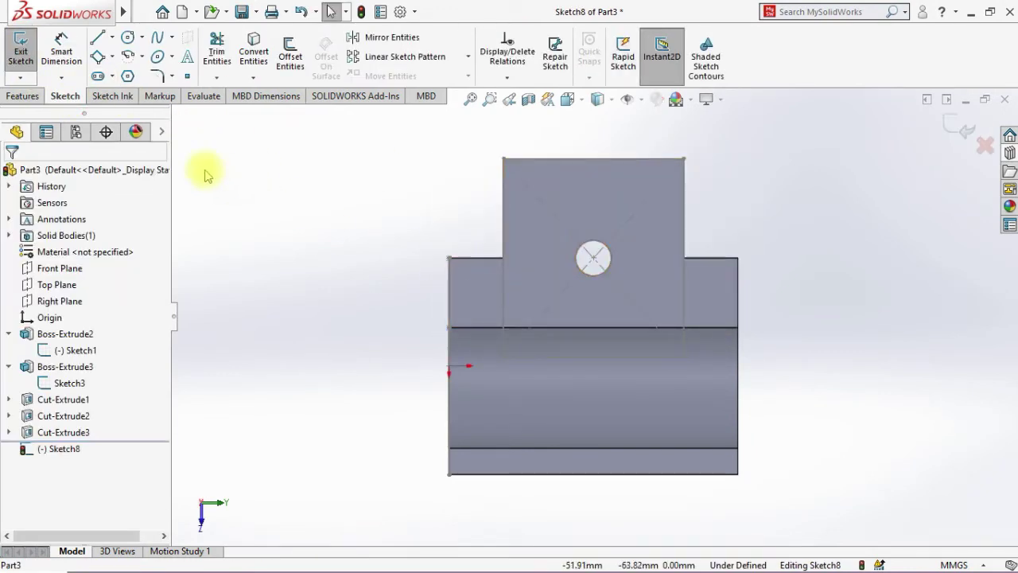
{"action": "left_click", "coordinate": [129, 38]}
{"action": "left_click", "coordinate": [593, 257]}
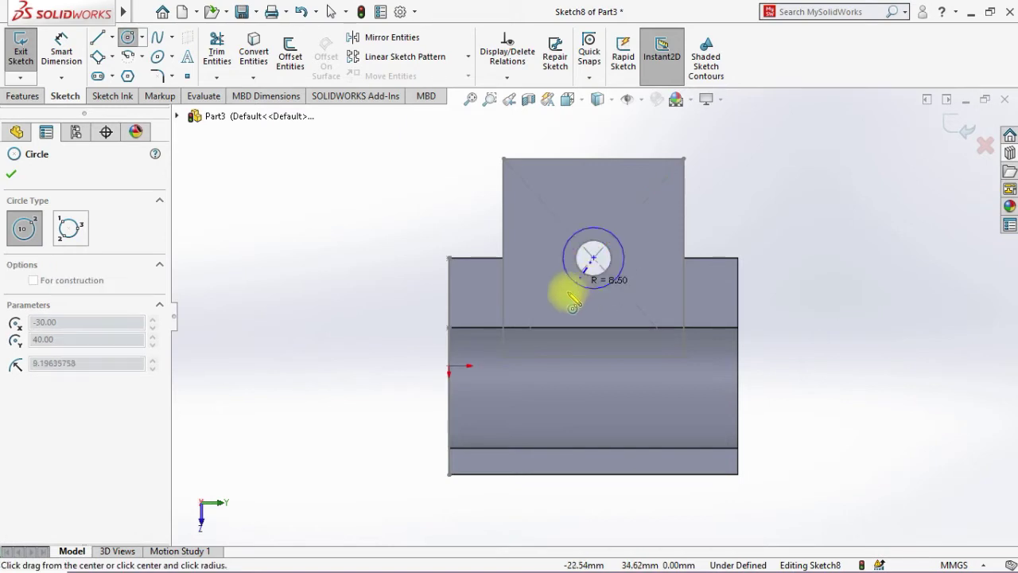
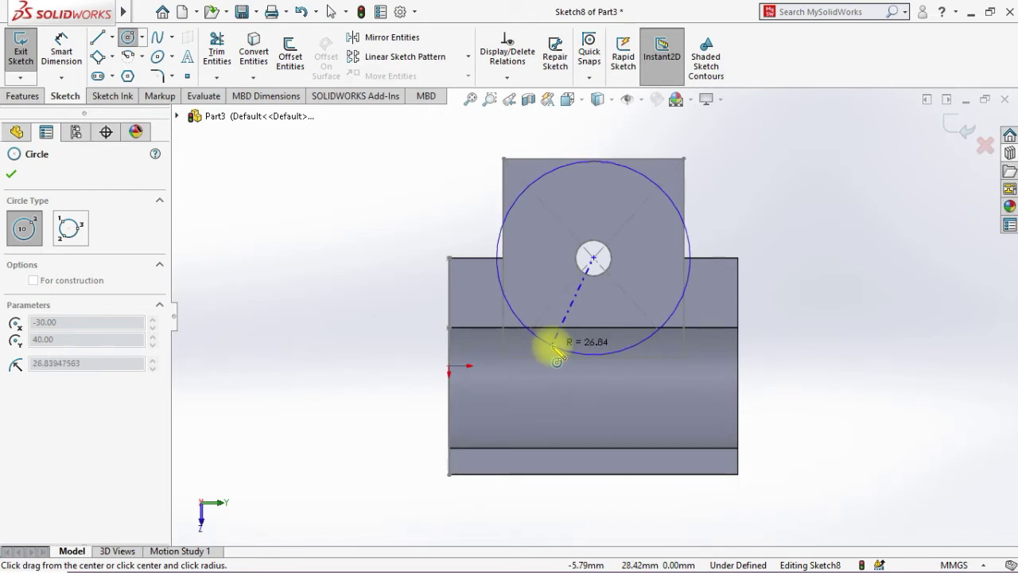
In the Assem1 sketch, draw a circle of about 23.26 mm radius around the pinion centre, just outside the teeth.
{"action": "key", "text": "super"}
{"action": "mouse_move", "coordinate": [454, 552]}
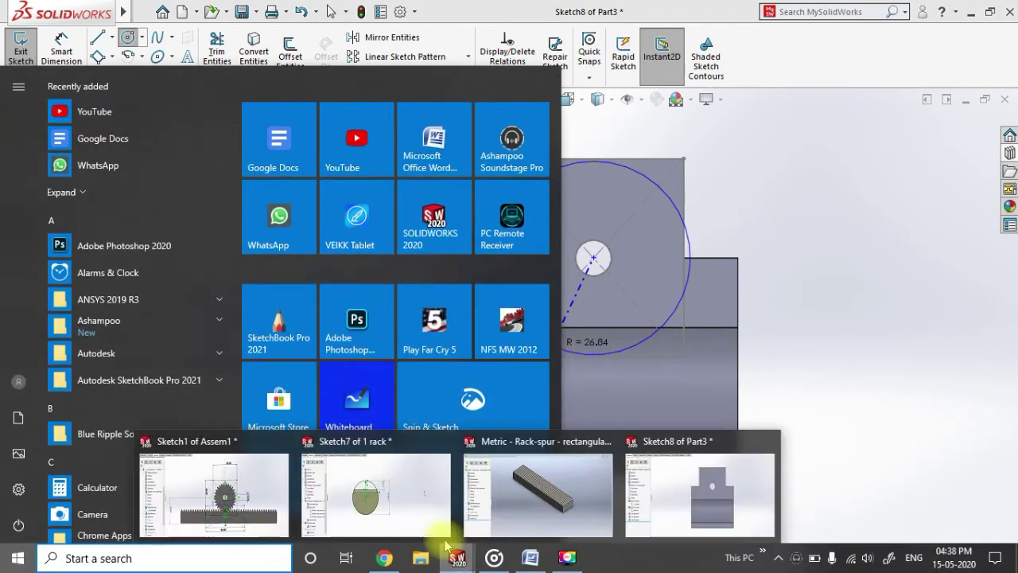
{"action": "left_click", "coordinate": [268, 518]}
{"action": "scroll", "coordinate": [474, 416], "scroll_direction": "up", "scroll_amount": 1}
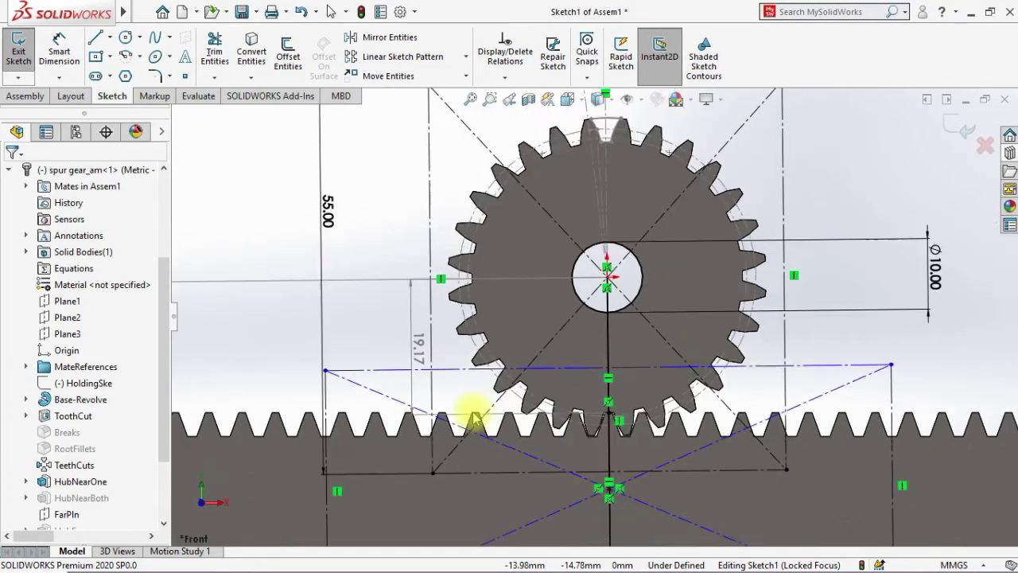
{"action": "key", "text": "super"}
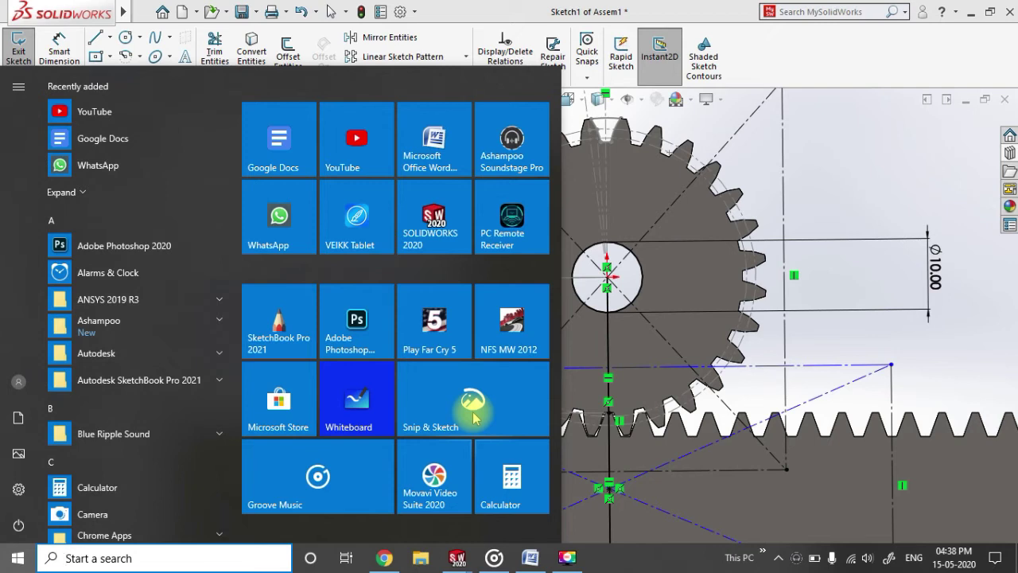
{"action": "left_click", "coordinate": [813, 413]}
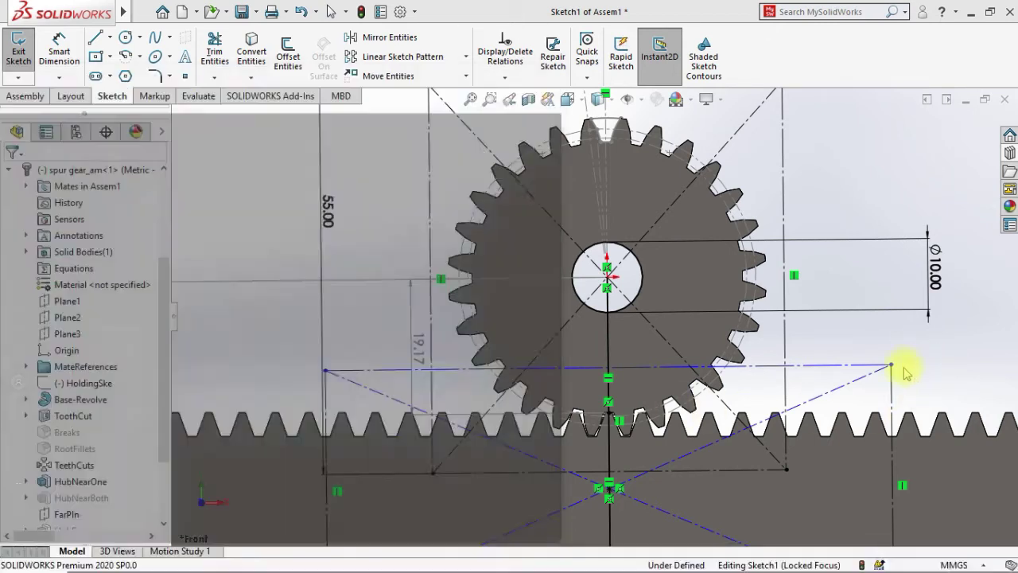
{"action": "scroll", "coordinate": [813, 372], "scroll_direction": "up", "scroll_amount": 4}
{"action": "scroll", "coordinate": [812, 371], "scroll_direction": "down", "scroll_amount": 1}
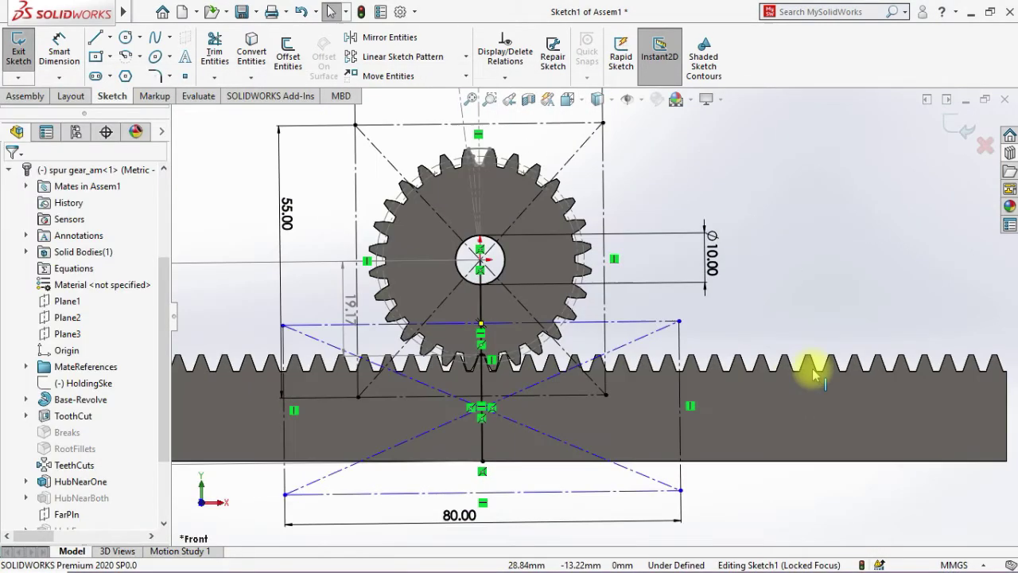
{"action": "scroll", "coordinate": [471, 276], "scroll_direction": "down", "scroll_amount": 1}
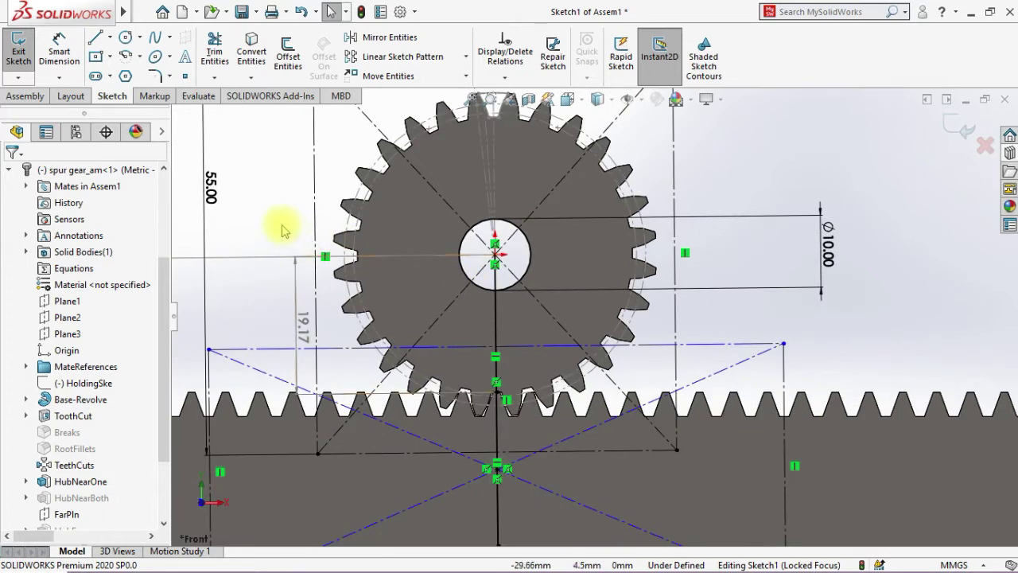
{"action": "left_click", "coordinate": [125, 37]}
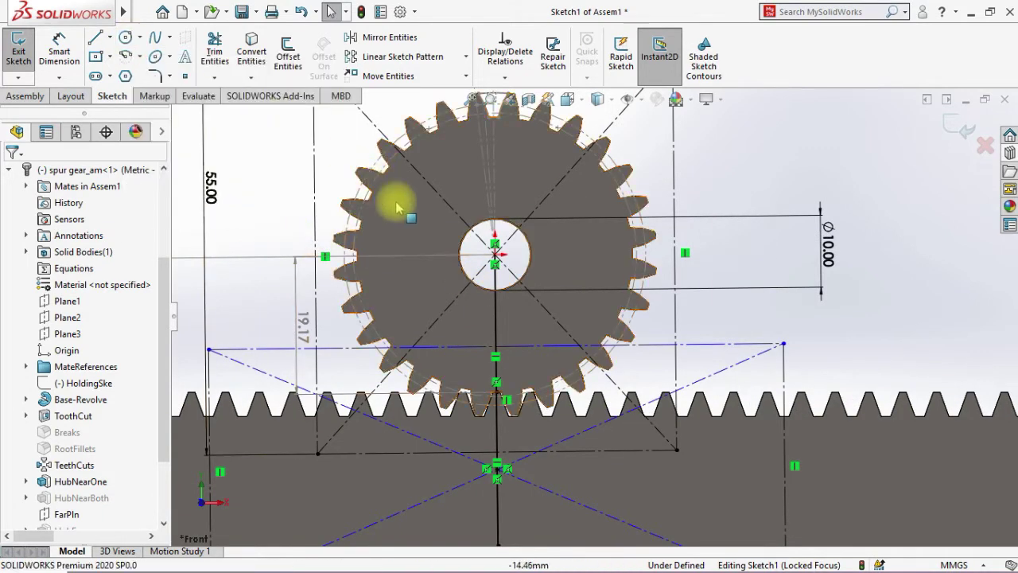
{"action": "left_click", "coordinate": [495, 255]}
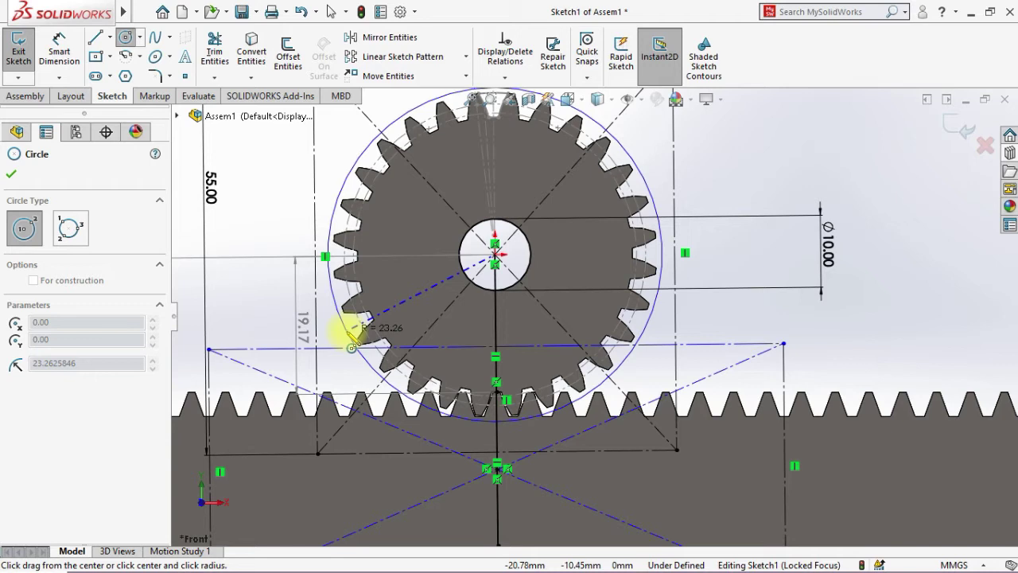
{"action": "left_click", "coordinate": [347, 331]}
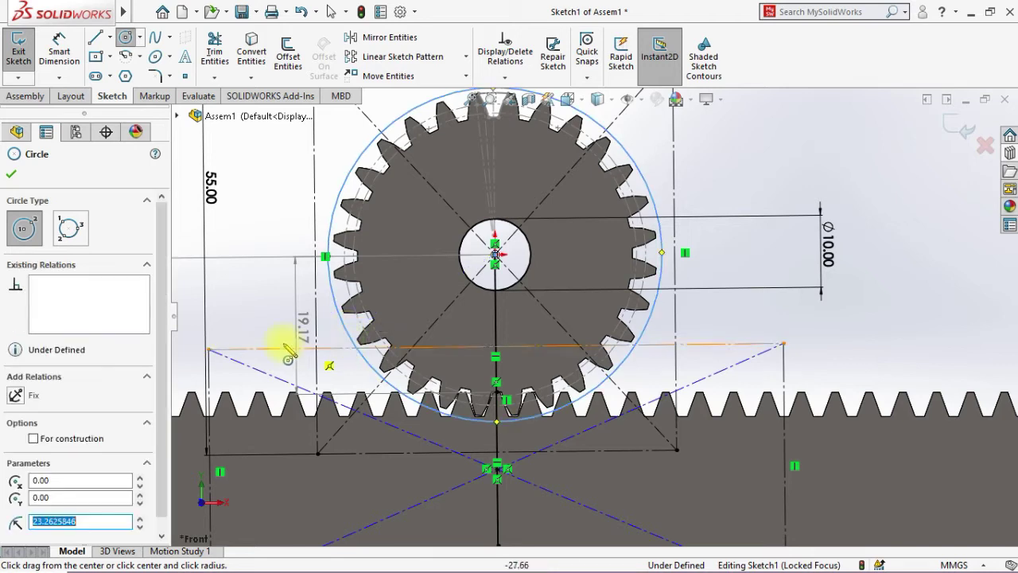
{"action": "left_click", "coordinate": [11, 174]}
Return to the Part3 sketch and draw a circle of about 23.9 mm radius centred on the shaft hole.
{"action": "key", "text": "super"}
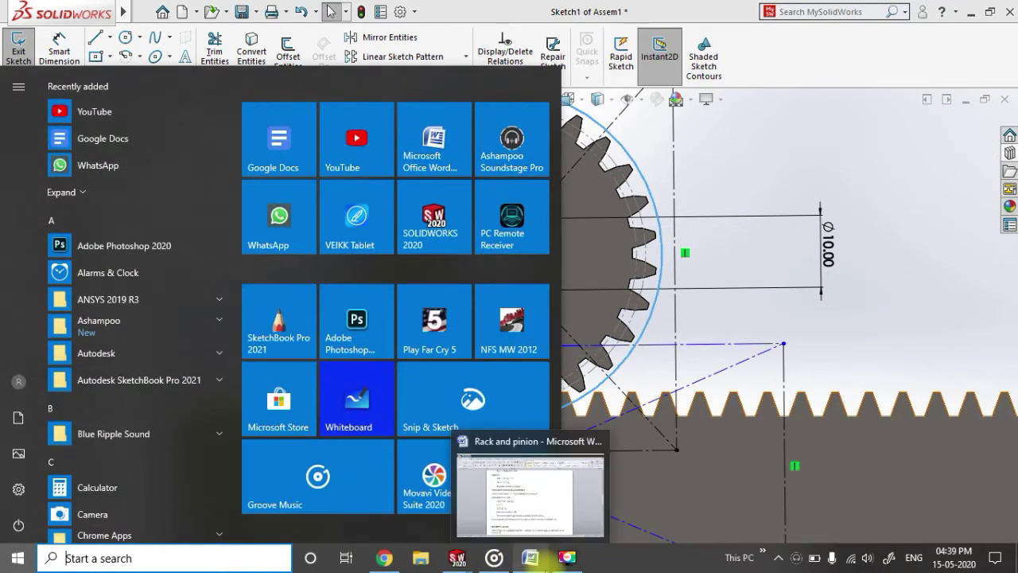
{"action": "mouse_move", "coordinate": [456, 559]}
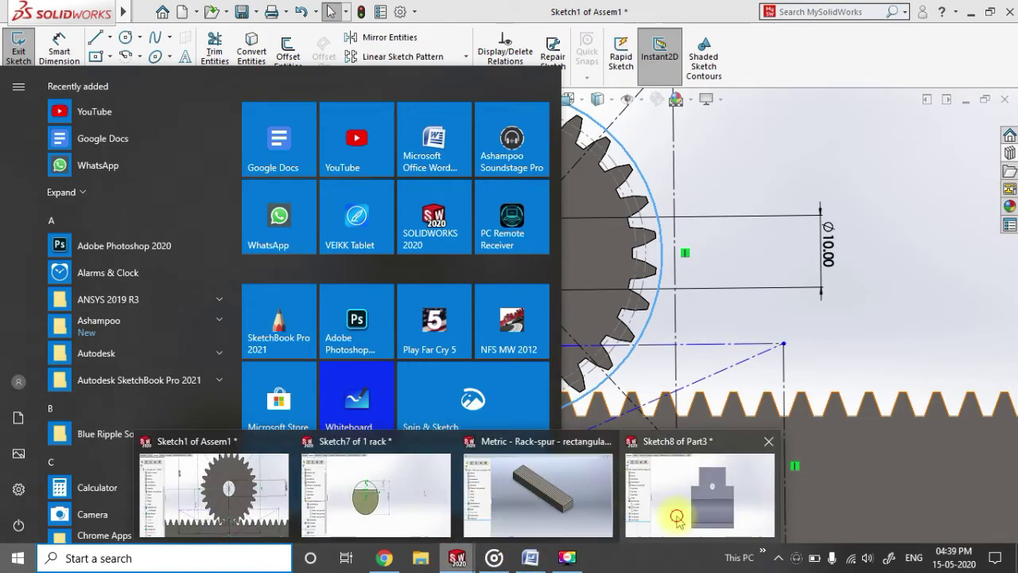
{"action": "left_click", "coordinate": [700, 477]}
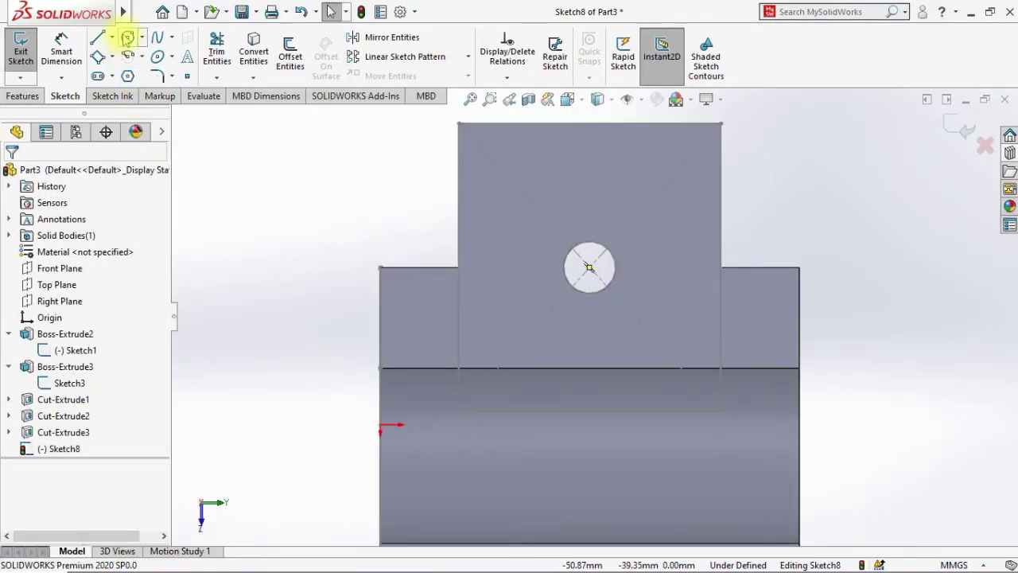
{"action": "left_click", "coordinate": [128, 38]}
{"action": "left_click", "coordinate": [589, 267]}
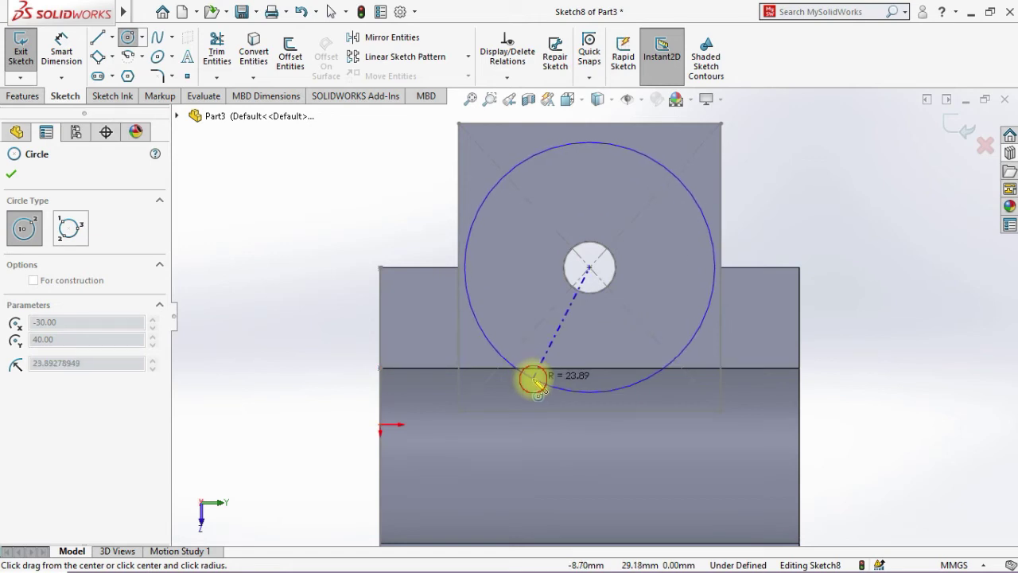
{"action": "left_click", "coordinate": [534, 380]}
Dimension the circle around the shaft hole with a diameter of 23.25 mm.
{"action": "left_click", "coordinate": [61, 46]}
{"action": "left_click", "coordinate": [480, 329]}
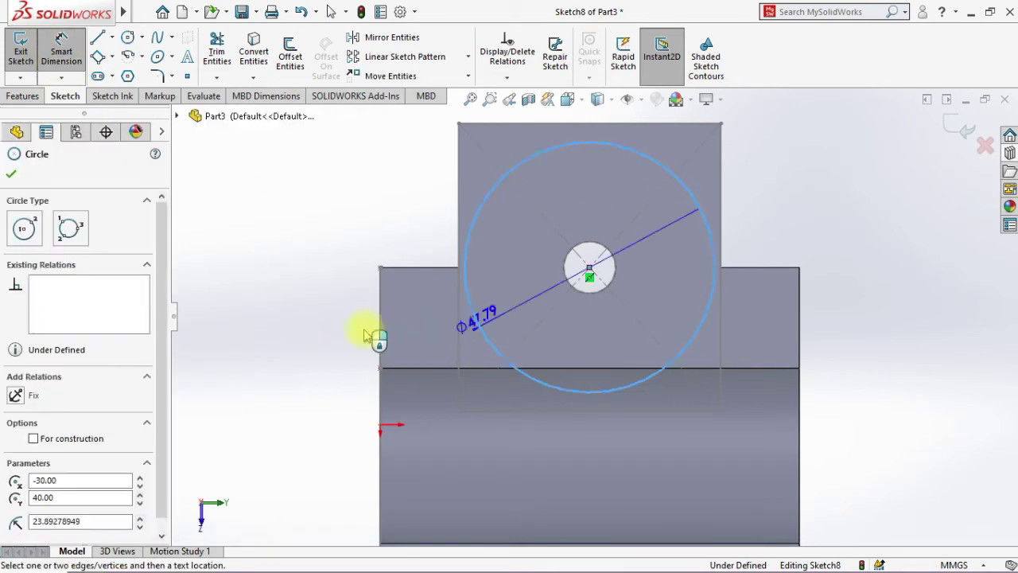
{"action": "left_click", "coordinate": [338, 320]}
{"action": "type", "text": "23.25"}
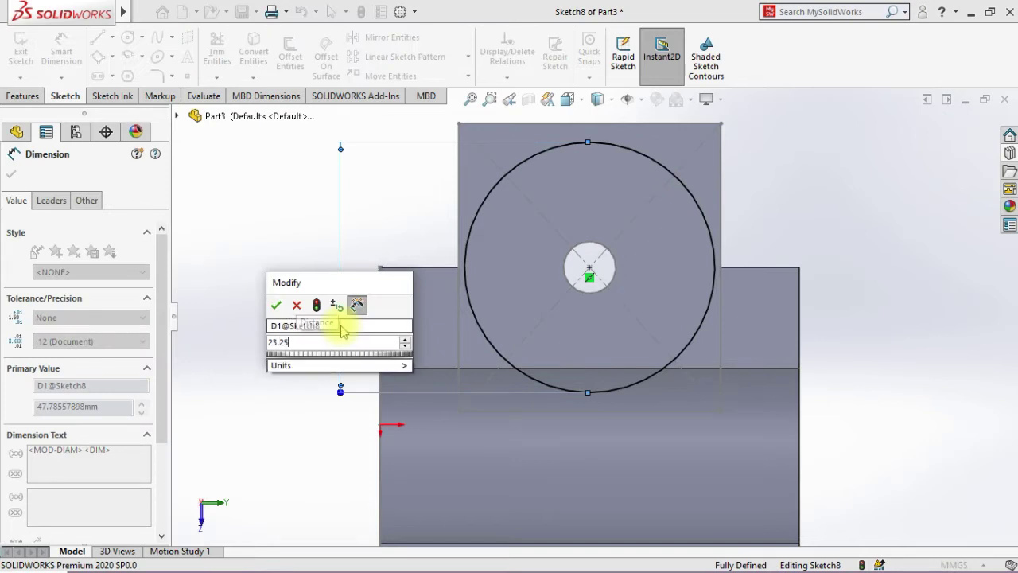
{"action": "key", "text": "Return"}
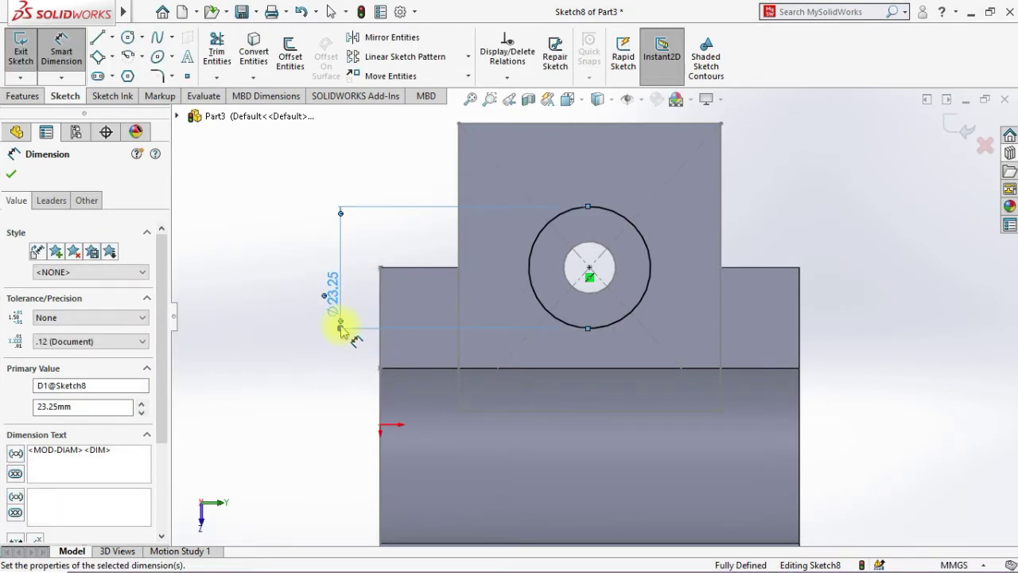
Set the diameter of the circle around the shaft hole to 46.5 mm.
{"action": "scroll", "coordinate": [552, 288], "scroll_direction": "down", "scroll_amount": 3}
{"action": "scroll", "coordinate": [552, 289], "scroll_direction": "up", "scroll_amount": 2}
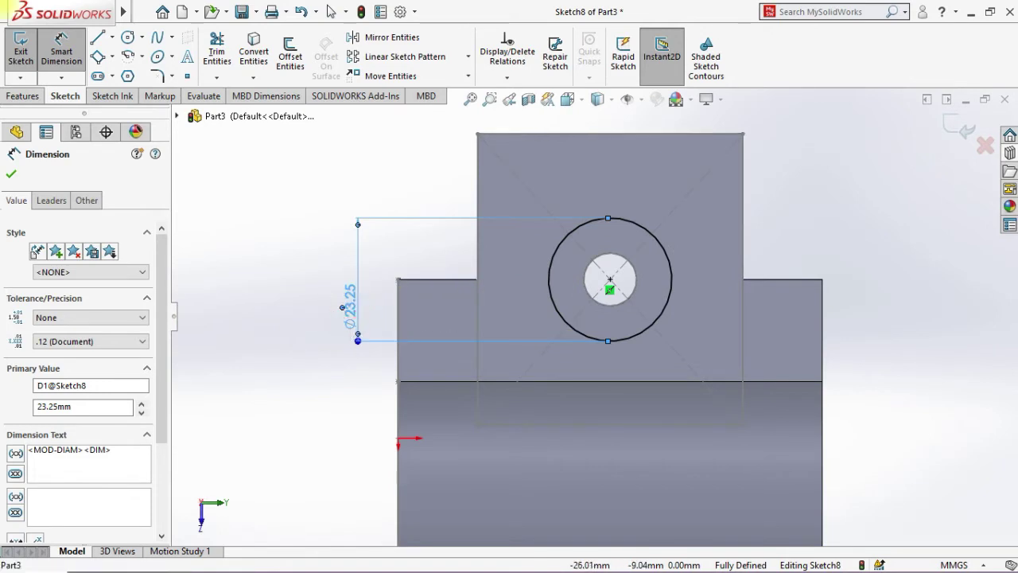
{"action": "key", "text": "Escape"}
{"action": "double_click", "coordinate": [350, 301]}
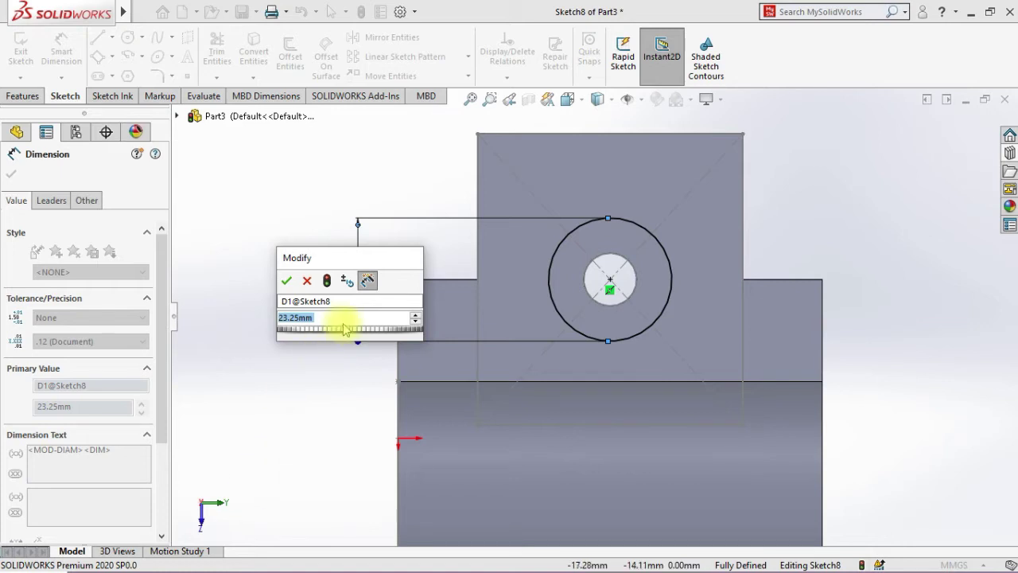
{"action": "type", "text": "23.25"}
{"action": "key", "text": "Return"}
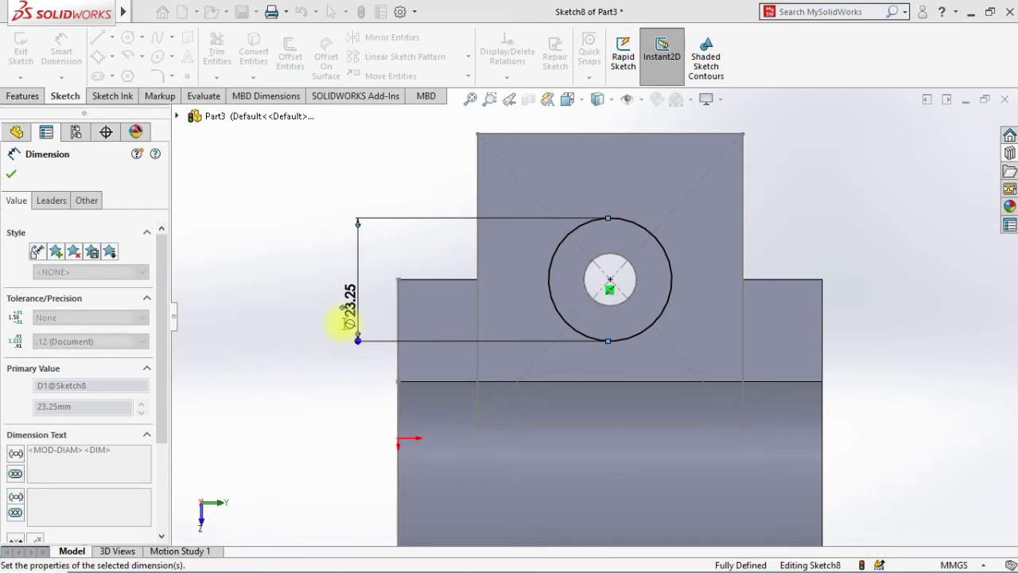
{"action": "left_click", "coordinate": [15, 173]}
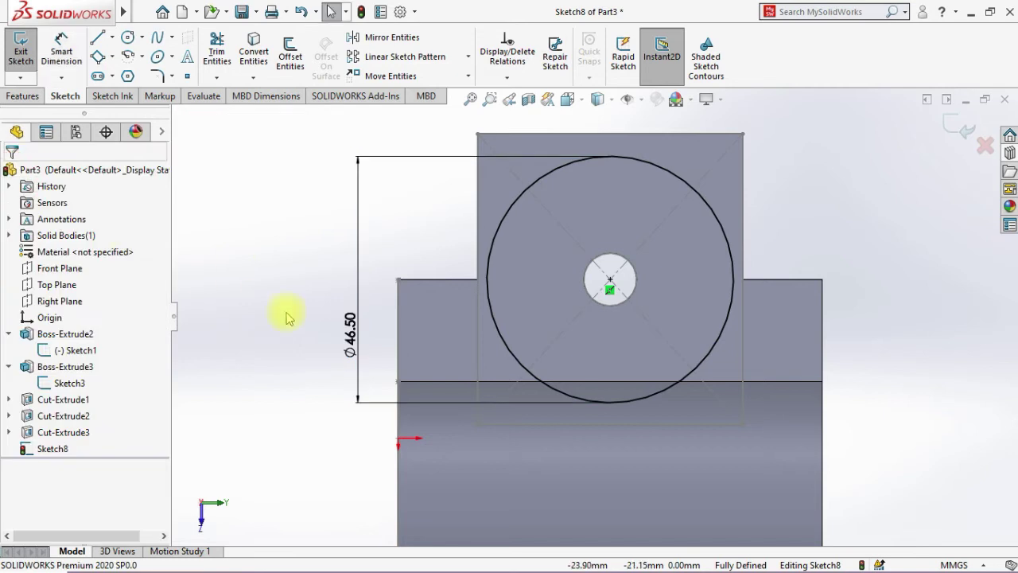
Switch to the Assem1 window and exit its open sketch.
{"action": "middle_click_drag", "start_coordinate": [296, 318], "coordinate": [352, 334]}
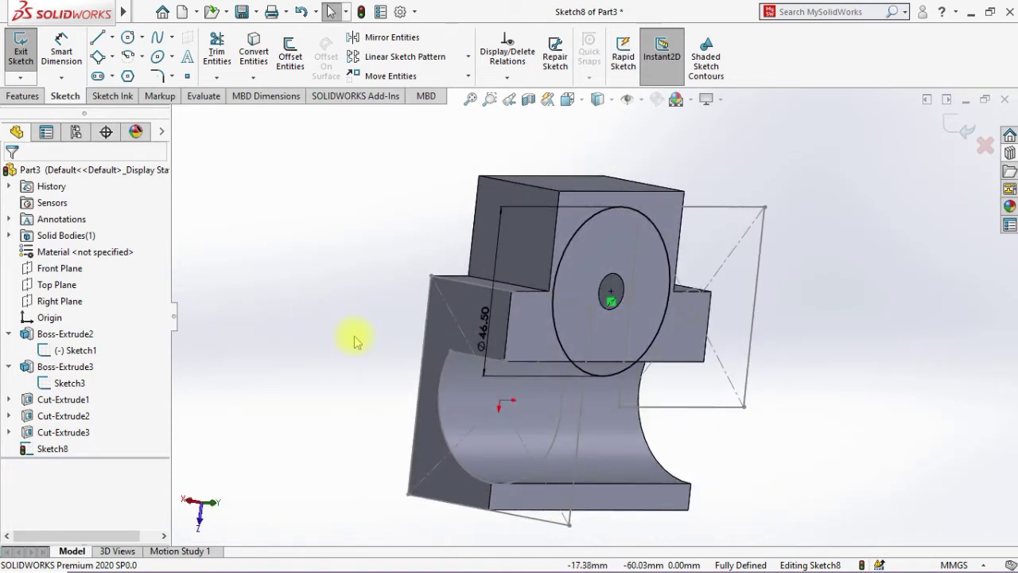
{"action": "key", "text": "super"}
{"action": "mouse_move", "coordinate": [458, 559]}
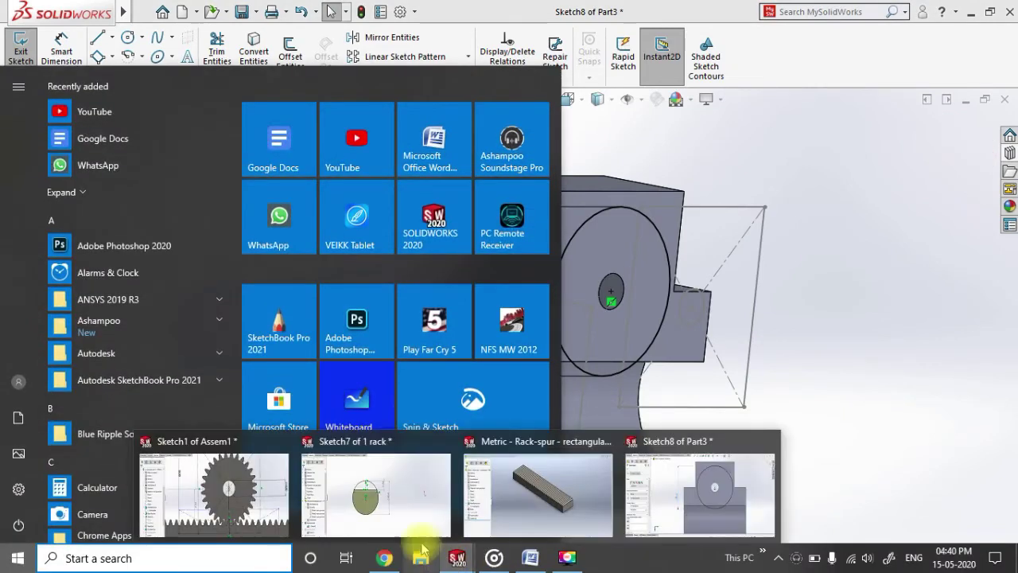
{"action": "left_click", "coordinate": [246, 497]}
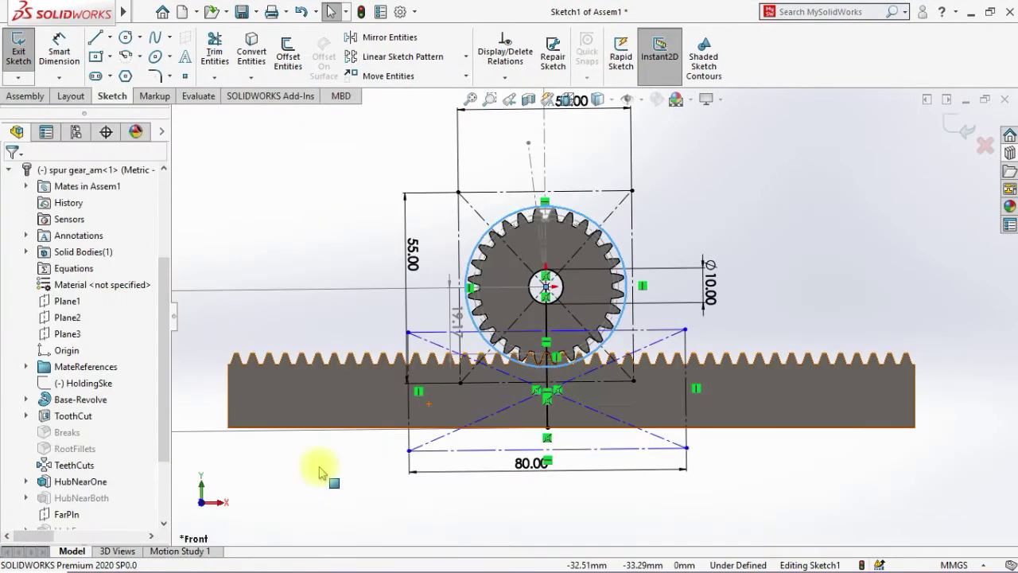
{"action": "middle_click_drag", "start_coordinate": [311, 466], "coordinate": [363, 486]}
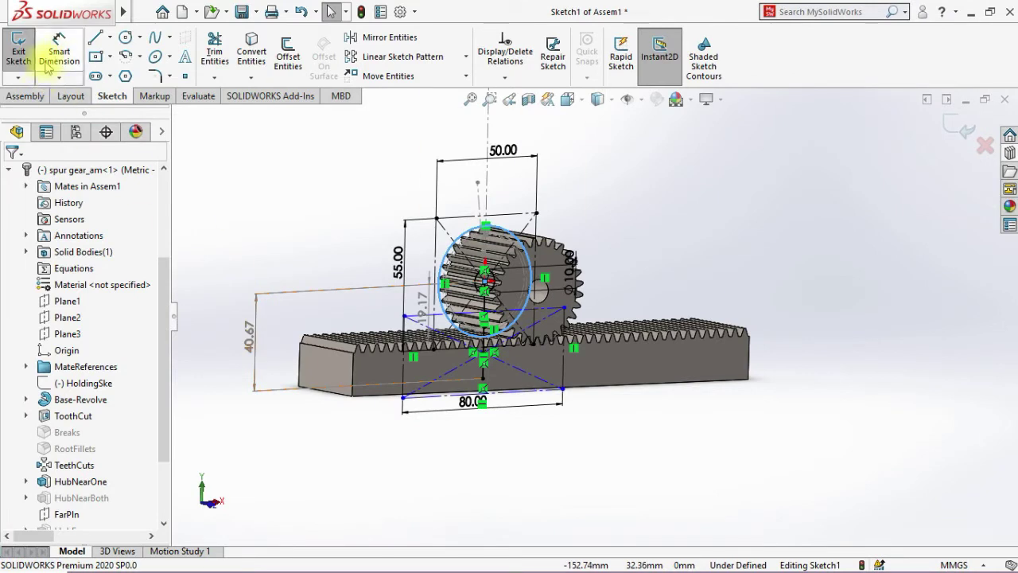
{"action": "scroll", "coordinate": [405, 301], "scroll_direction": "up", "scroll_amount": 1}
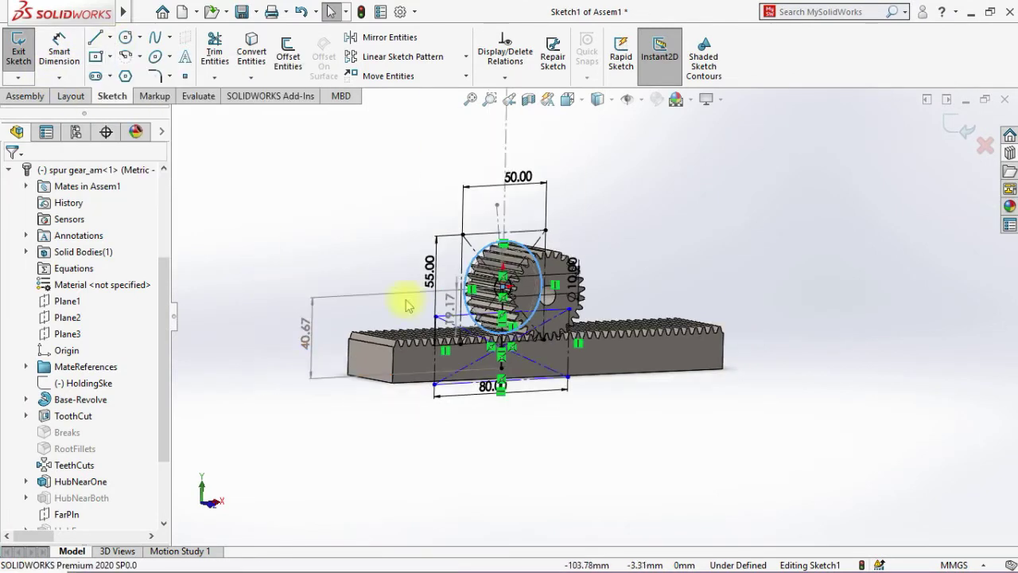
{"action": "left_click", "coordinate": [953, 138]}
{"action": "scroll", "coordinate": [164, 353], "scroll_direction": "down", "scroll_amount": 5}
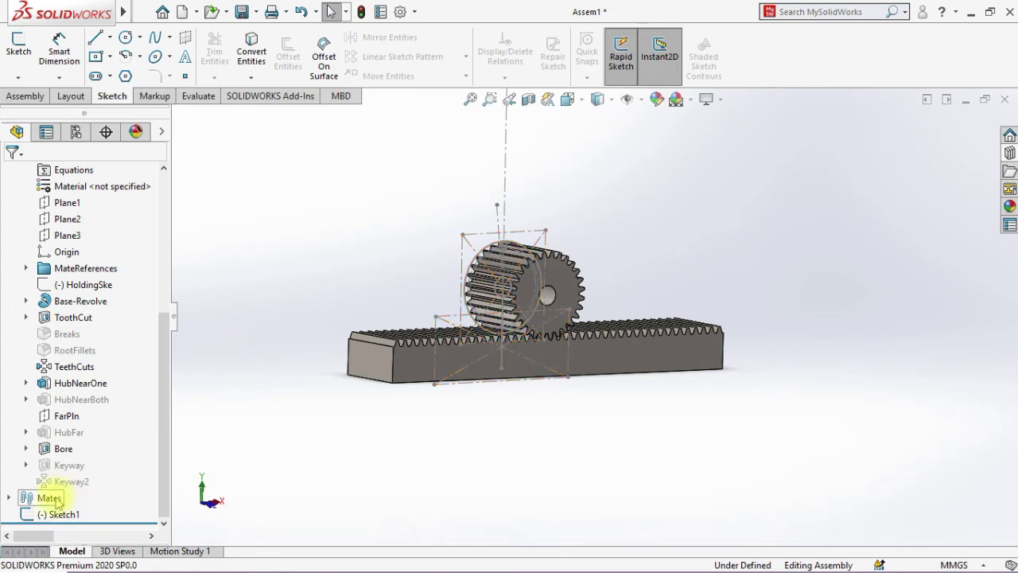
Start a sketch on the rectangular rack's end face and draw a line across its full width.
{"action": "left_click", "coordinate": [20, 46]}
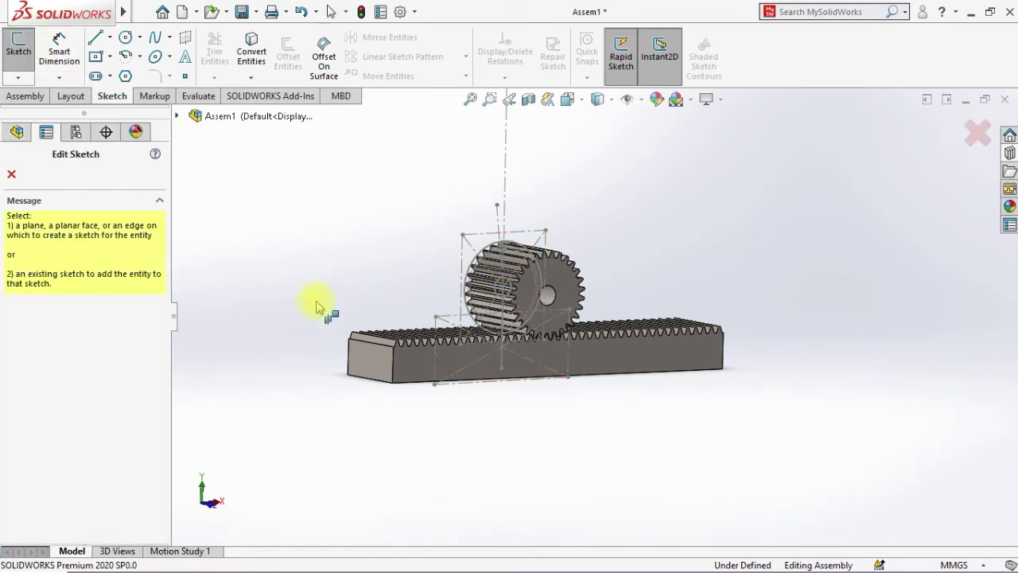
{"action": "left_click", "coordinate": [359, 356]}
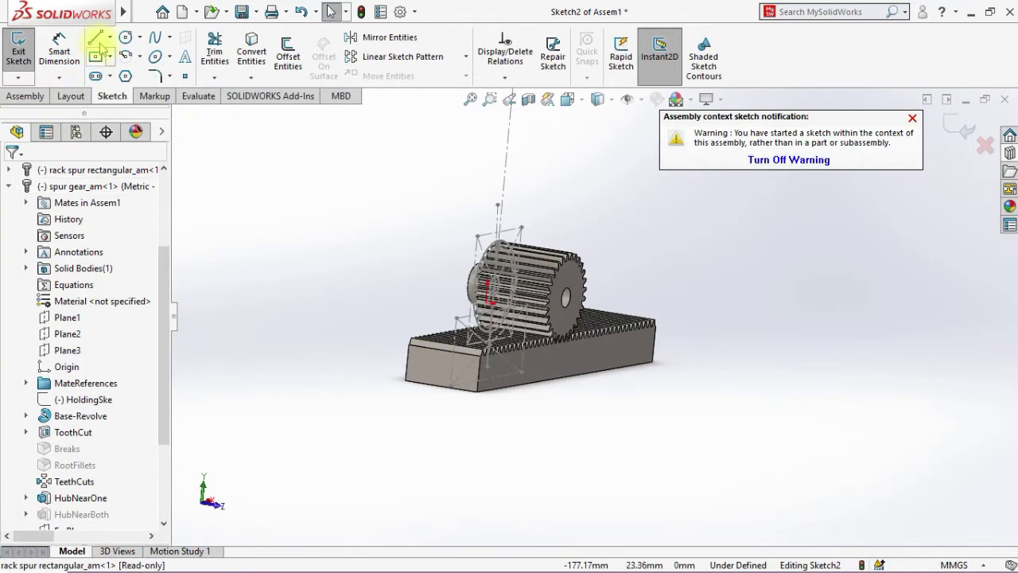
{"action": "left_click", "coordinate": [96, 38]}
{"action": "left_click", "coordinate": [412, 347]}
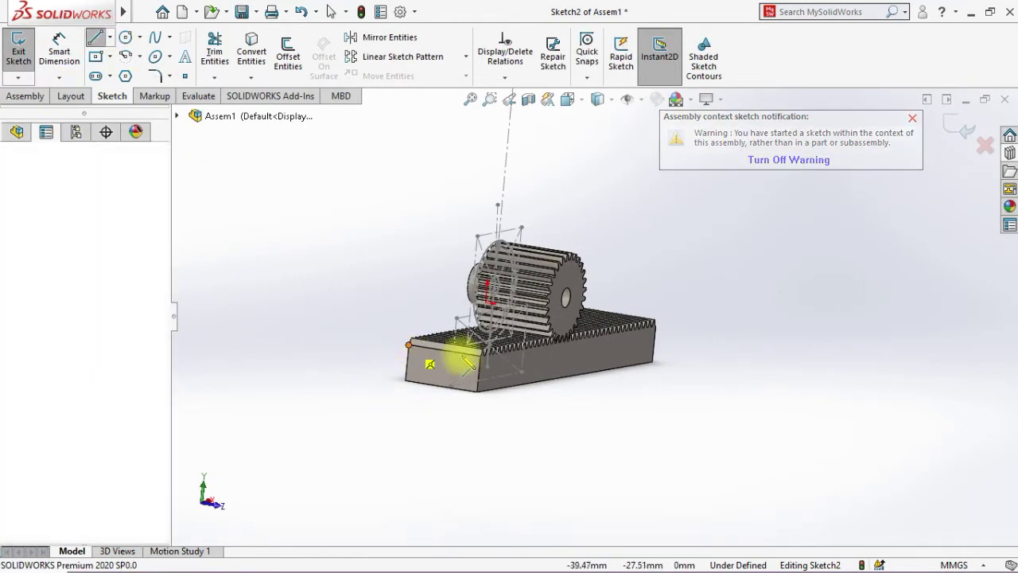
{"action": "left_click", "coordinate": [479, 362]}
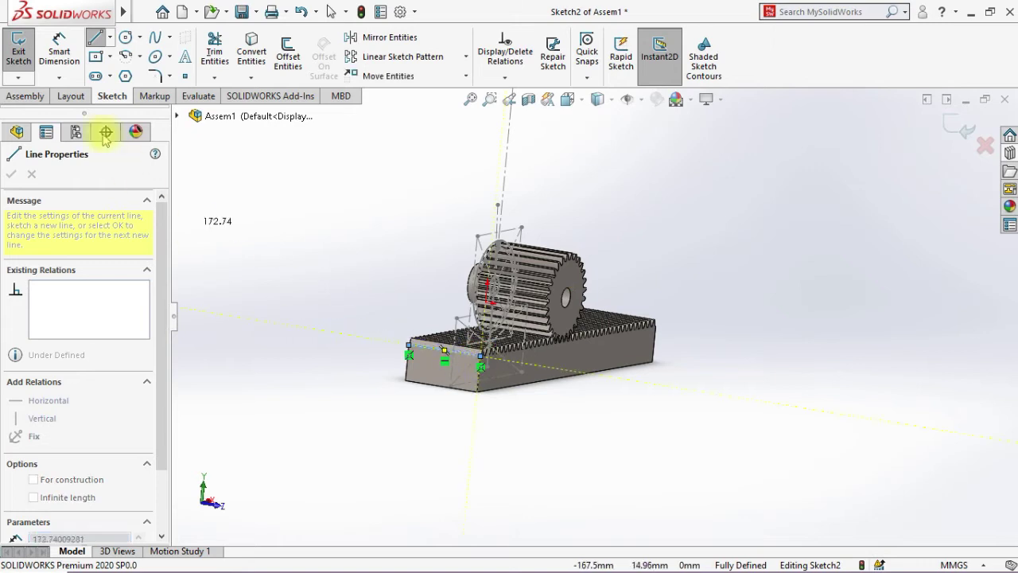
Dimension the length of the line across the rack's end face as a driven dimension.
{"action": "left_click", "coordinate": [59, 51]}
{"action": "left_click", "coordinate": [421, 356]}
{"action": "left_click", "coordinate": [417, 442]}
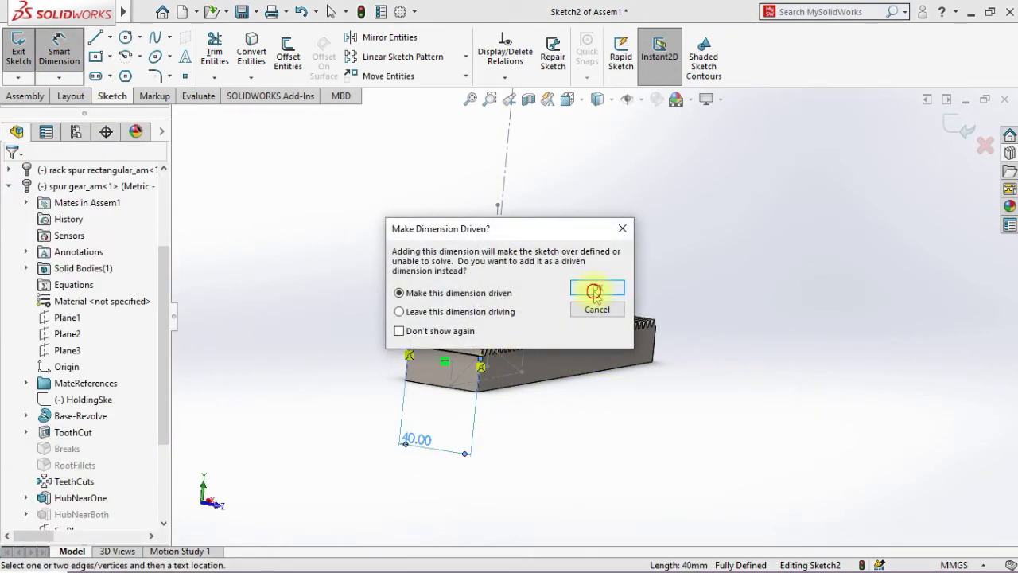
{"action": "left_click", "coordinate": [595, 303]}
Return to the Part3 window and set up a 20 mm blind extruded cut from the 46.5 mm circle.
{"action": "key", "text": "super"}
{"action": "mouse_move", "coordinate": [457, 559]}
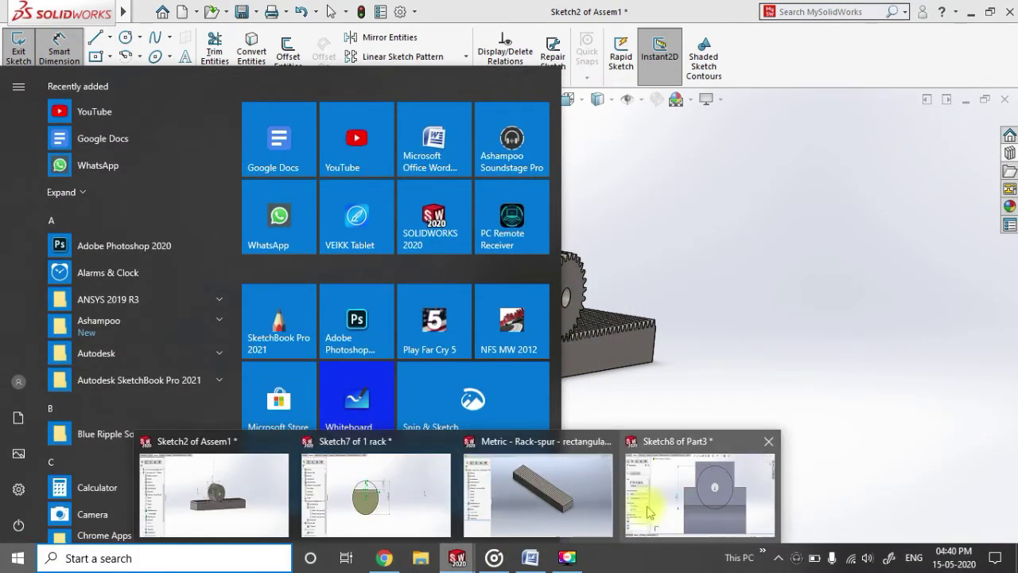
{"action": "left_click", "coordinate": [645, 512]}
{"action": "key", "text": "z"}
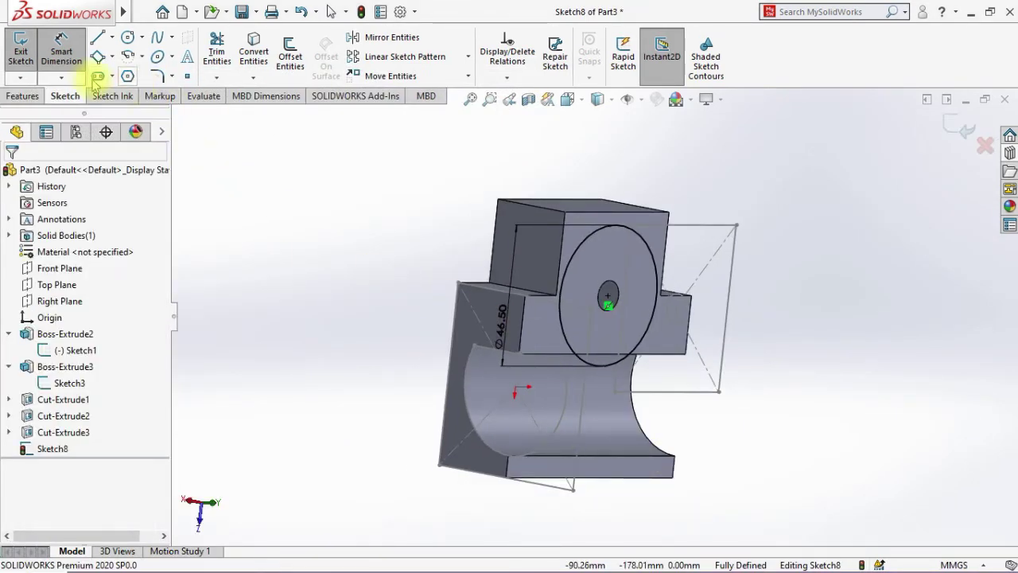
{"action": "left_click", "coordinate": [23, 96]}
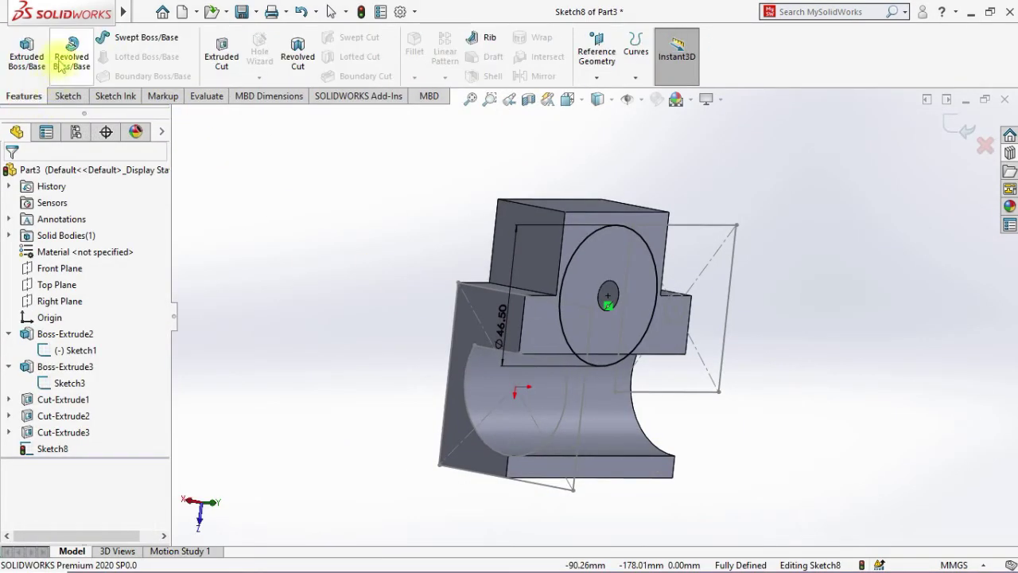
{"action": "left_click", "coordinate": [222, 59]}
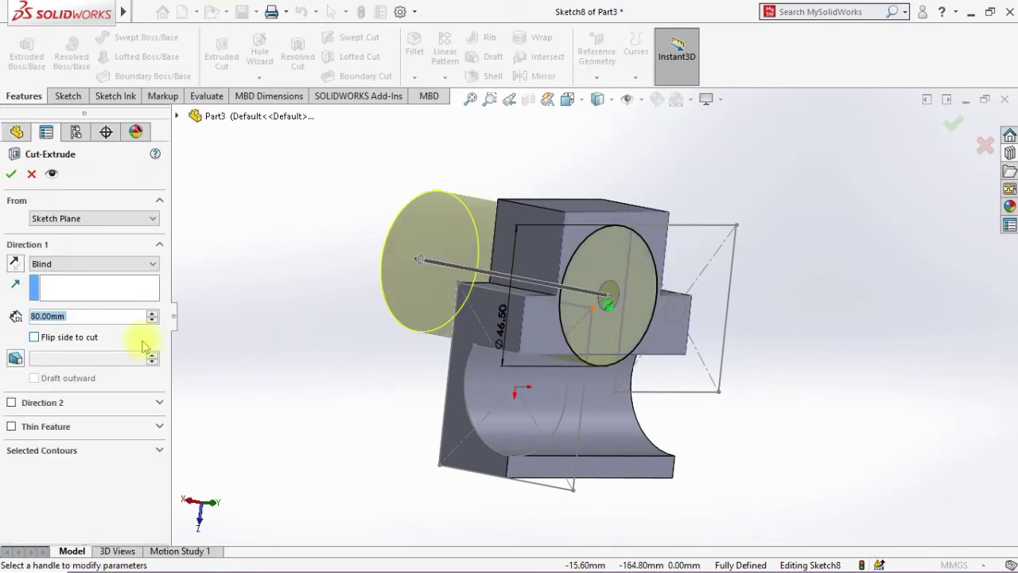
{"action": "type", "text": "20"}
{"action": "key", "text": "Return"}
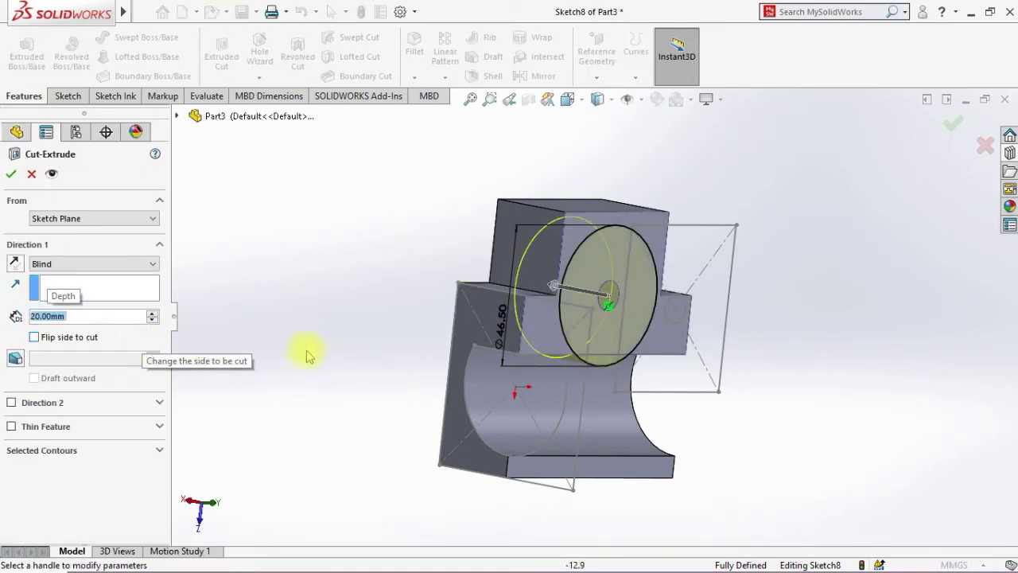
Set the circular pinion cavity's cut depth to 25 mm and complete the cut.
{"action": "middle_click_drag", "start_coordinate": [309, 356], "coordinate": [364, 354]}
{"action": "key", "text": "z"}
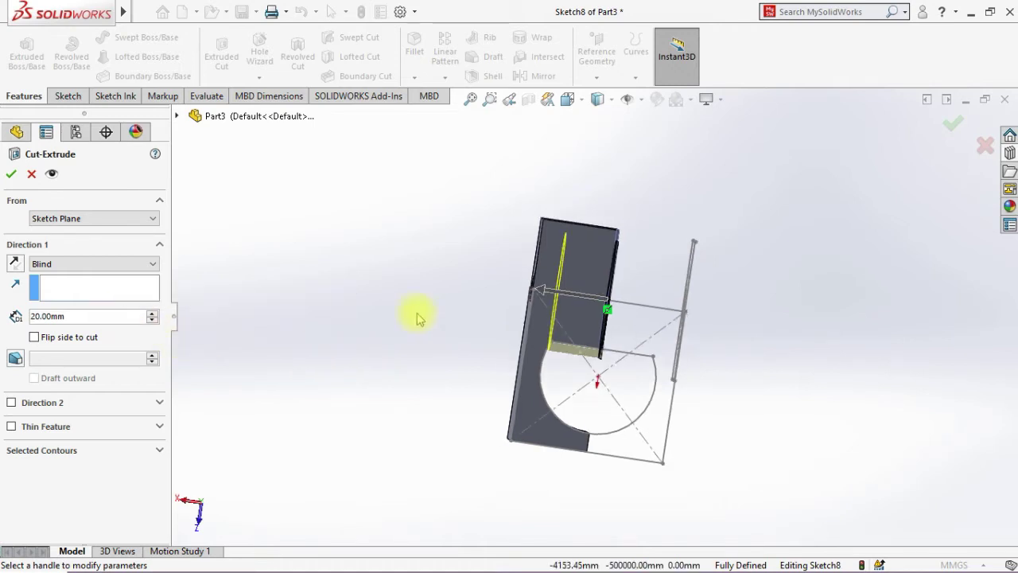
{"action": "left_click_drag", "start_coordinate": [541, 290], "coordinate": [562, 306]}
{"action": "middle_click_drag", "start_coordinate": [473, 355], "coordinate": [256, 324]}
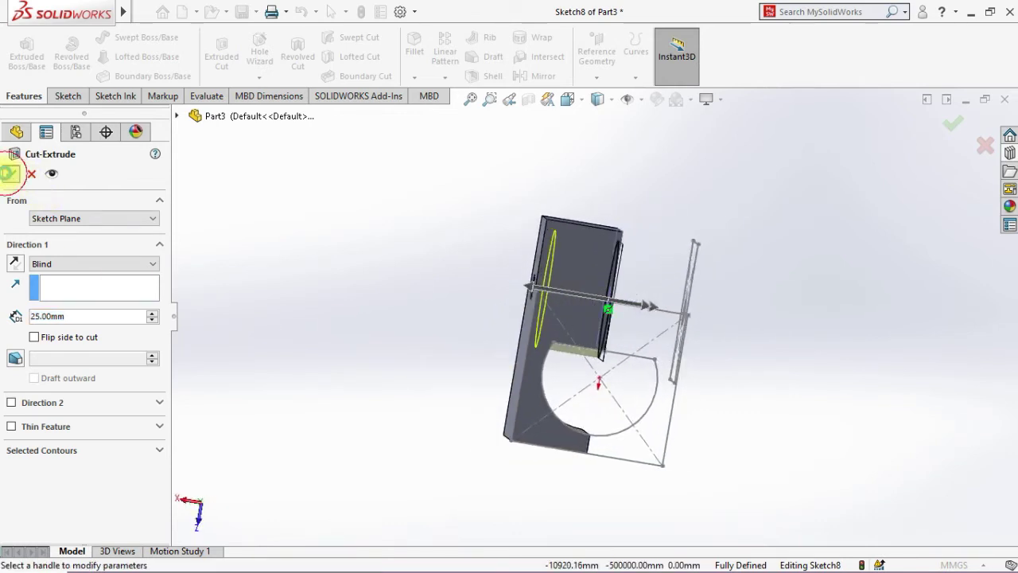
{"action": "left_click", "coordinate": [8, 173]}
Hide Sketch3 and Sketch1 and collapse the two boss extrusions in the feature tree.
{"action": "middle_click_drag", "start_coordinate": [324, 348], "coordinate": [275, 317]}
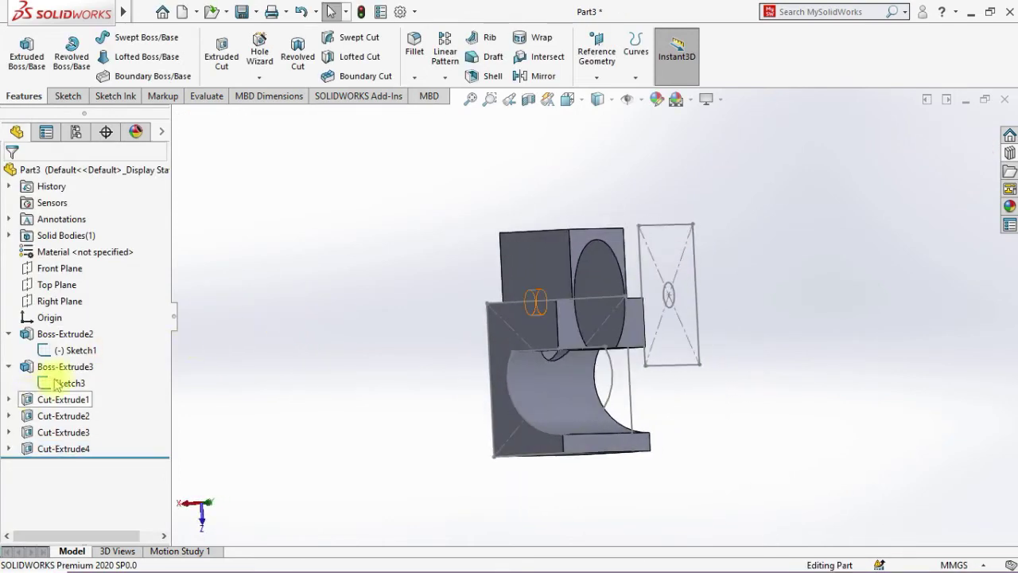
{"action": "left_click", "coordinate": [660, 371]}
{"action": "right_click", "coordinate": [70, 383]}
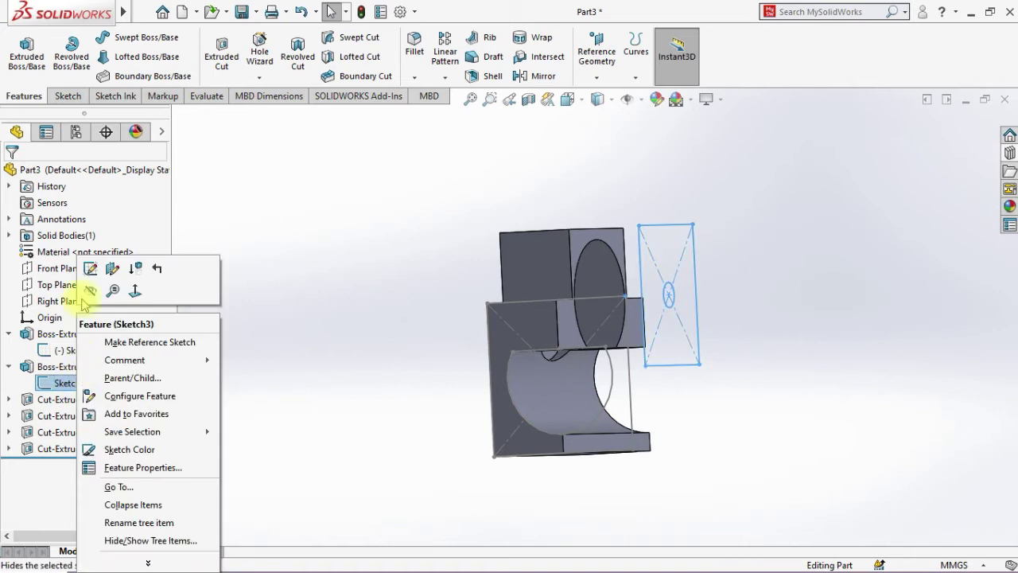
{"action": "left_click", "coordinate": [88, 299]}
{"action": "right_click", "coordinate": [83, 353]}
{"action": "left_click", "coordinate": [110, 269]}
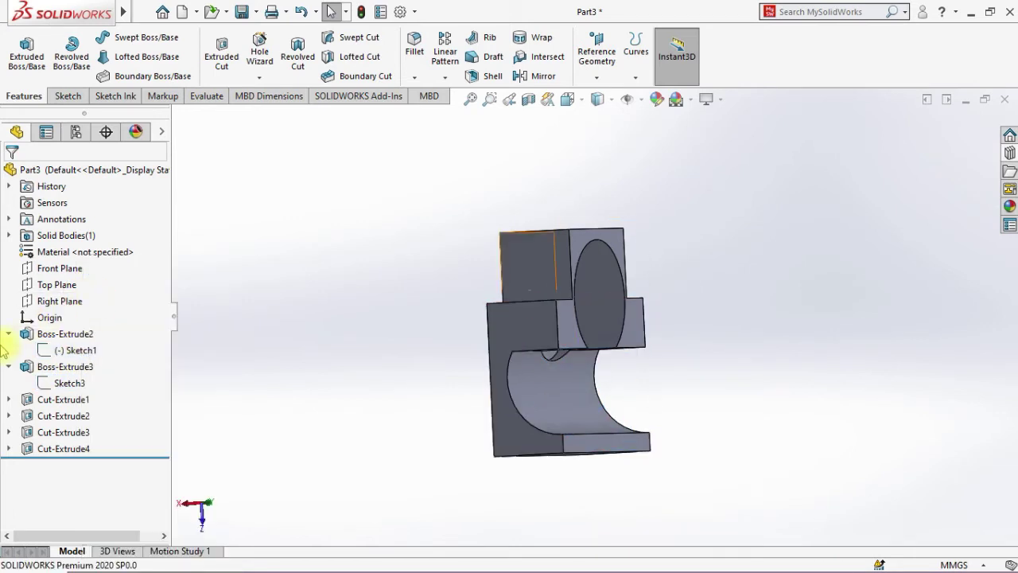
{"action": "left_click", "coordinate": [9, 334]}
{"action": "left_click", "coordinate": [9, 350]}
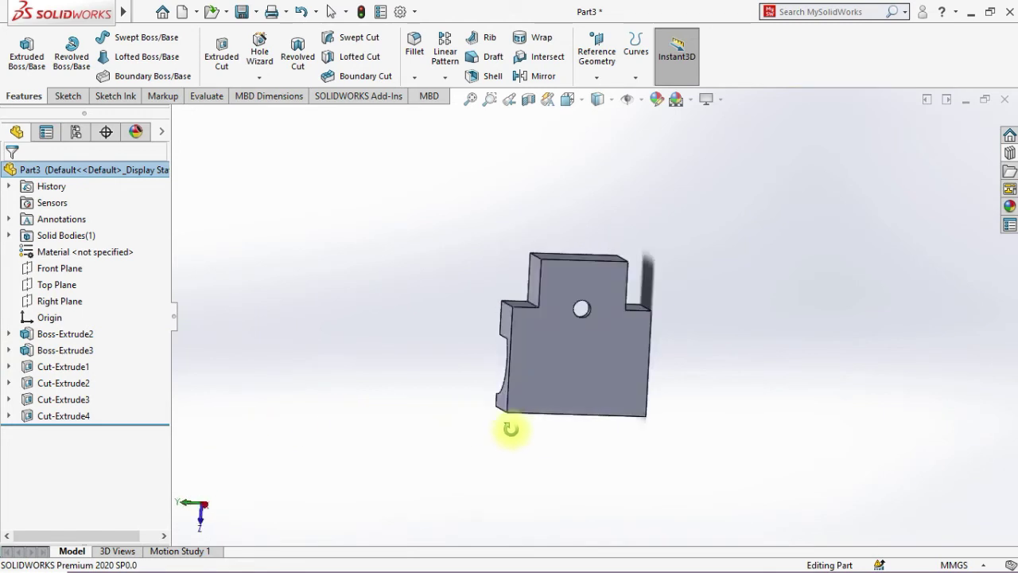
Save the half casing as a SOLIDWORKS part in the CopiedParts folder with a file name starting with 2.
{"action": "middle_click_drag", "start_coordinate": [379, 429], "coordinate": [279, 437]}
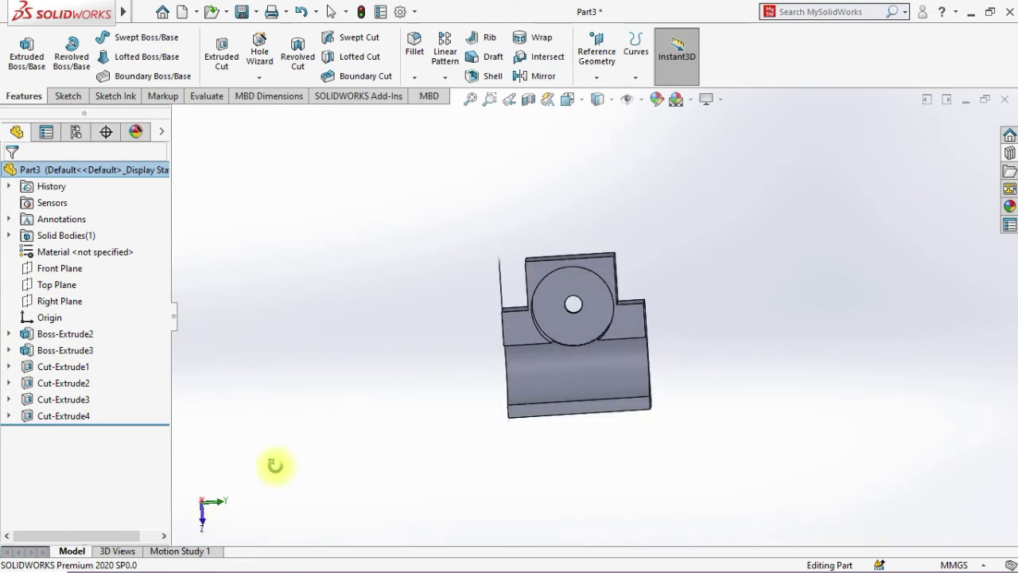
{"action": "middle_click_drag", "start_coordinate": [665, 384], "coordinate": [582, 382]}
{"action": "scroll", "coordinate": [583, 389], "scroll_direction": "up", "scroll_amount": 2}
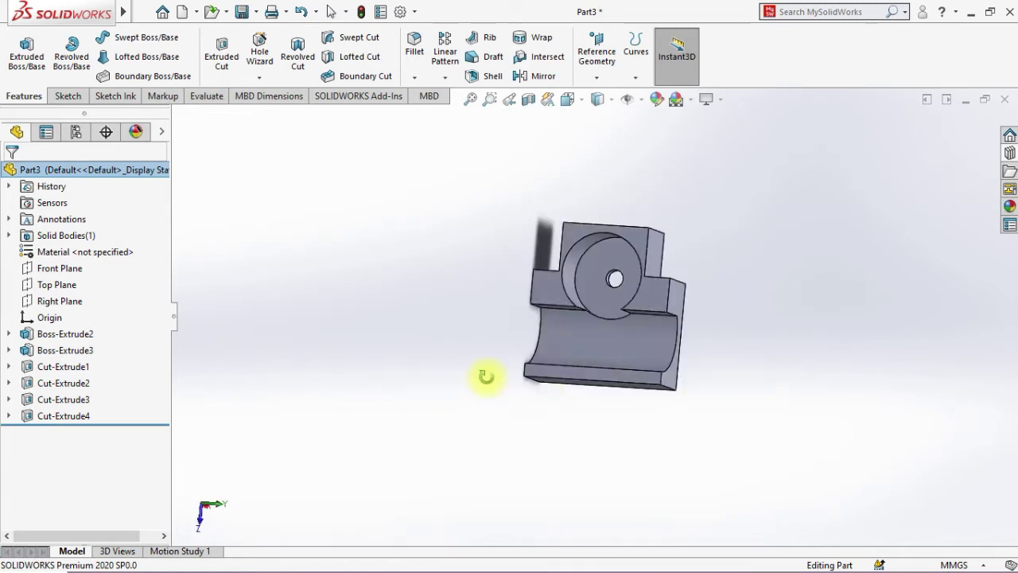
{"action": "middle_click_drag", "start_coordinate": [486, 377], "coordinate": [494, 399]}
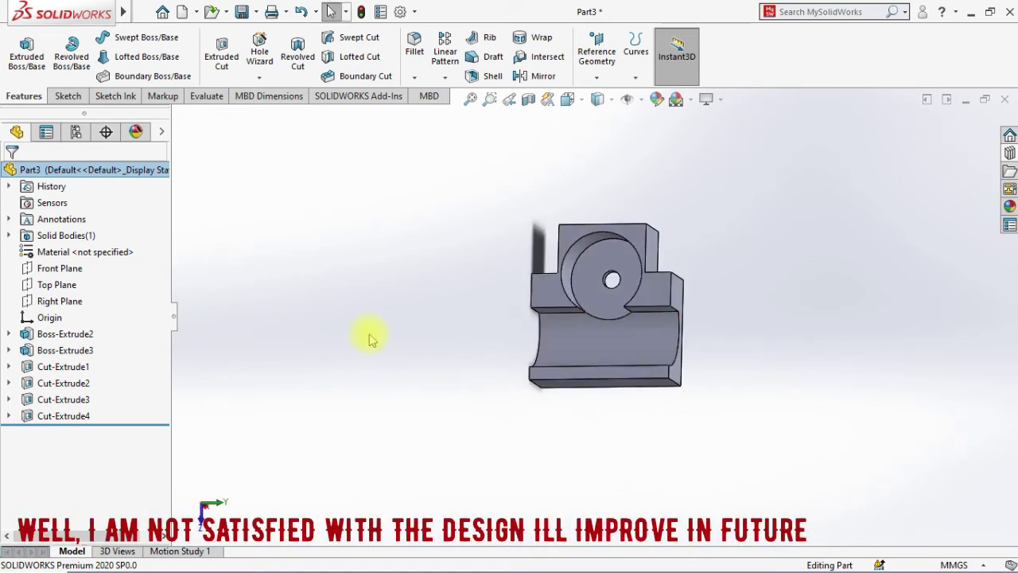
{"action": "left_click", "coordinate": [143, 11]}
{"action": "left_click", "coordinate": [173, 193]}
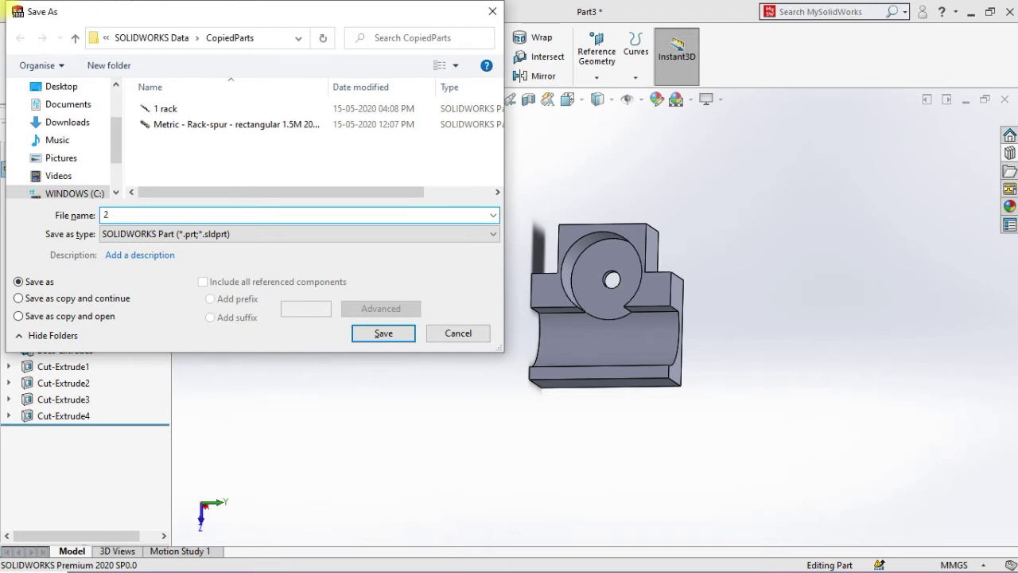
{"action": "key", "text": "Return"}
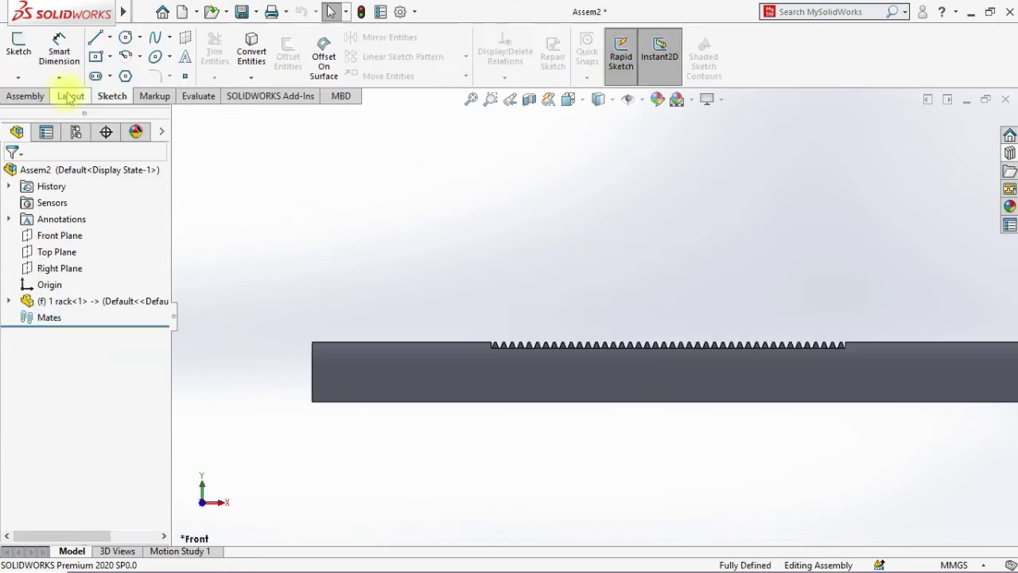
Start a sketch on the Front Plane of the Assem2 assembly containing the round-bar rack.
{"action": "left_click", "coordinate": [18, 46]}
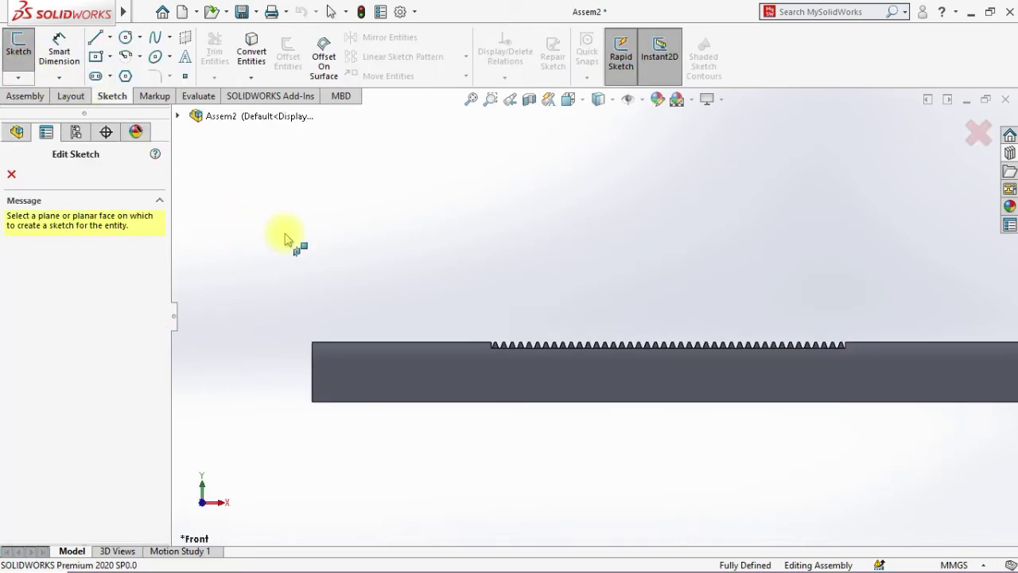
{"action": "middle_click_drag", "start_coordinate": [528, 334], "coordinate": [517, 425]}
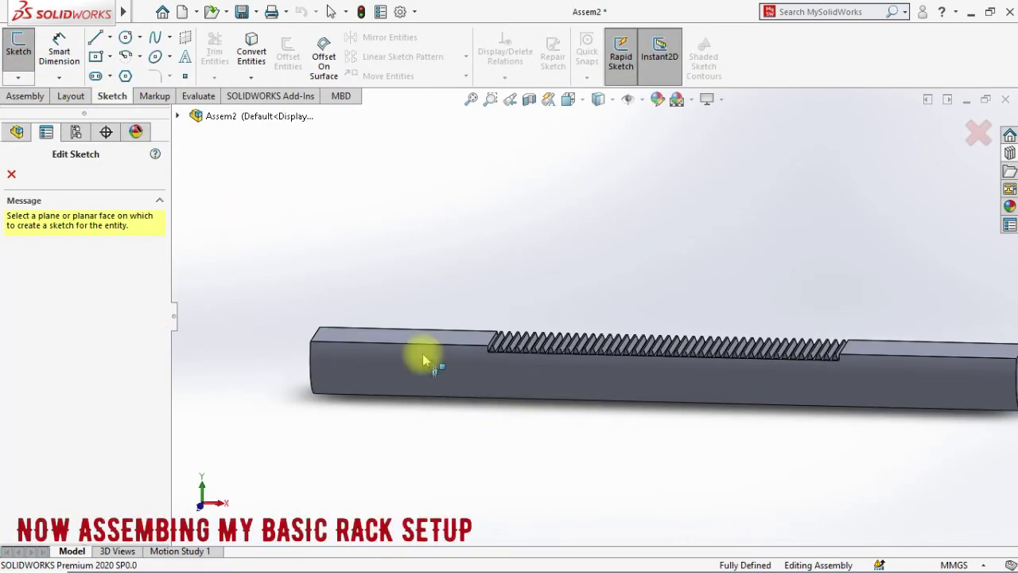
{"action": "left_click", "coordinate": [178, 117]}
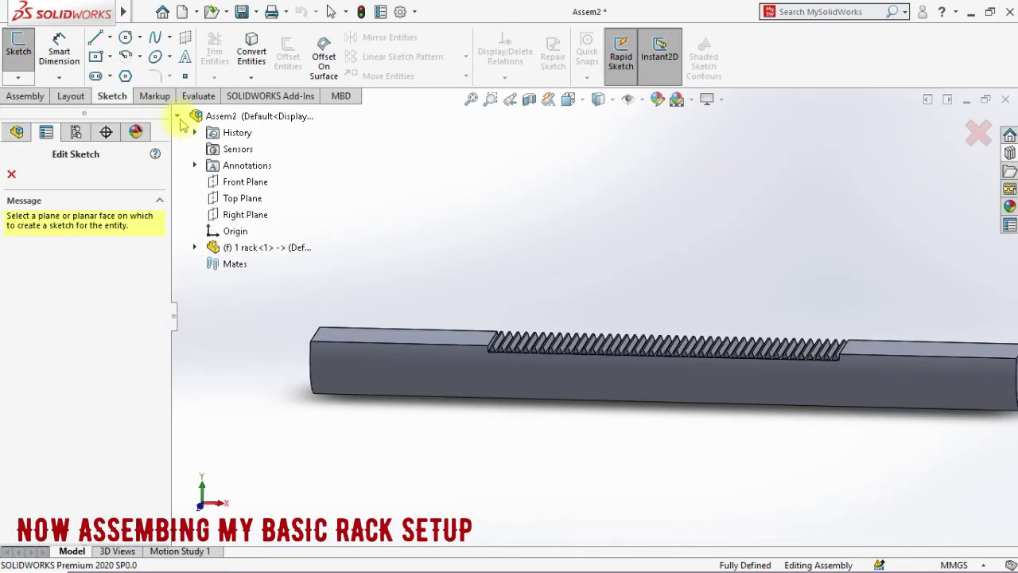
{"action": "left_click", "coordinate": [236, 196]}
{"action": "scroll", "coordinate": [493, 264], "scroll_direction": "up", "scroll_amount": 2}
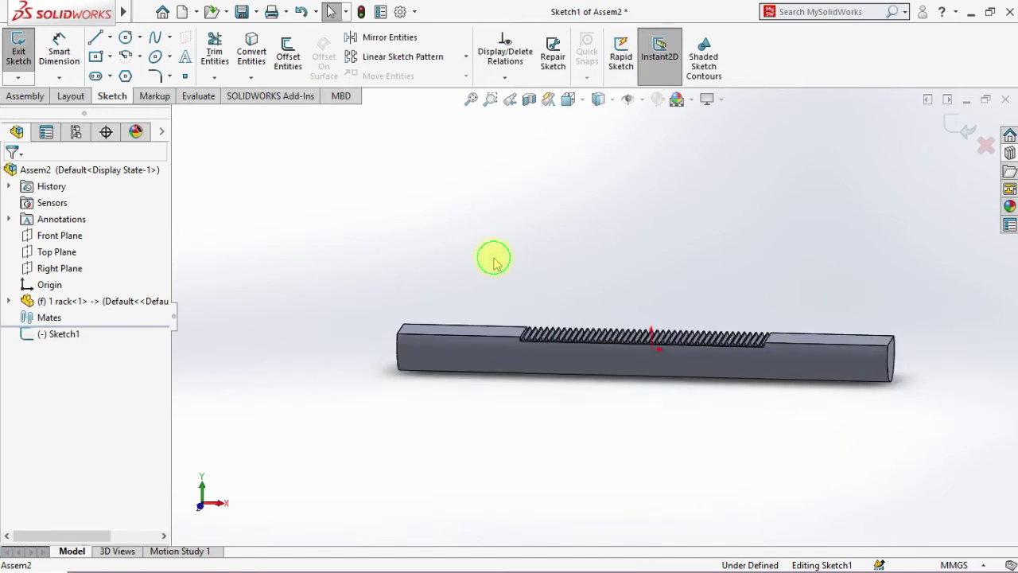
{"action": "middle_click_drag", "start_coordinate": [494, 263], "coordinate": [498, 358]}
{"action": "scroll", "coordinate": [647, 362], "scroll_direction": "down", "scroll_amount": 3}
{"action": "key", "text": "space"}
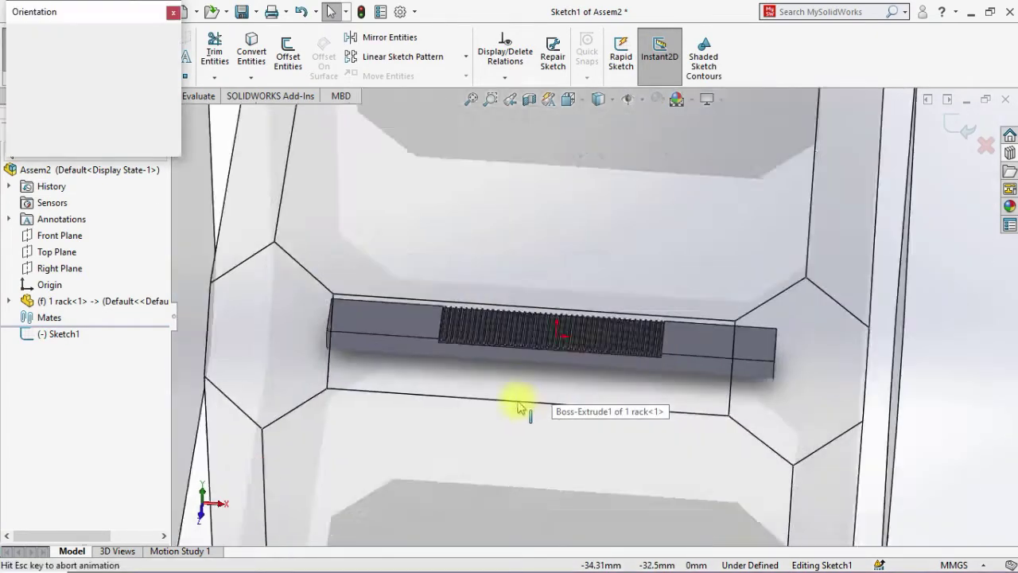
{"action": "left_click", "coordinate": [480, 430]}
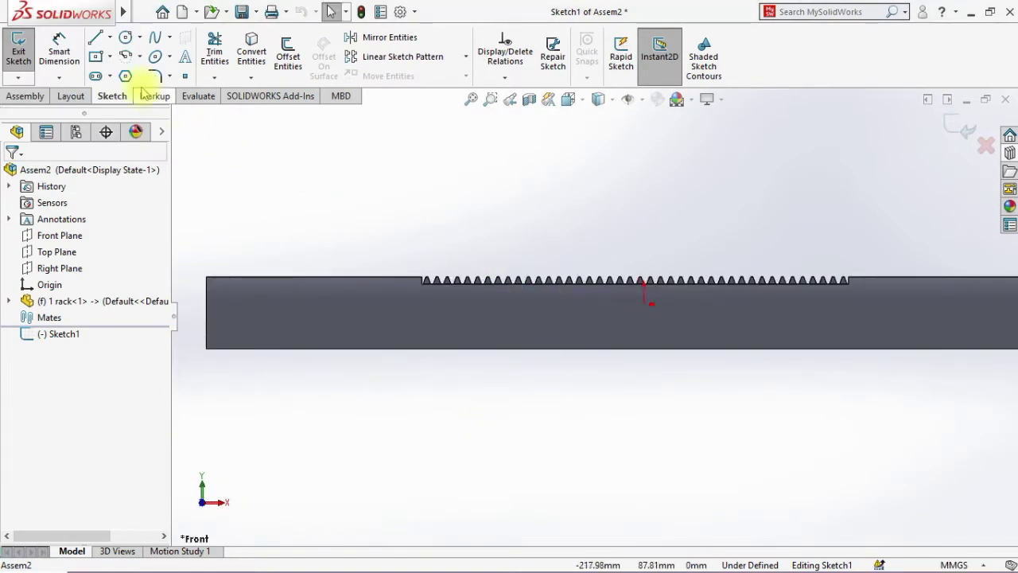
Begin a sketch line at the middle of the rack's toothed section.
{"action": "left_click", "coordinate": [97, 38]}
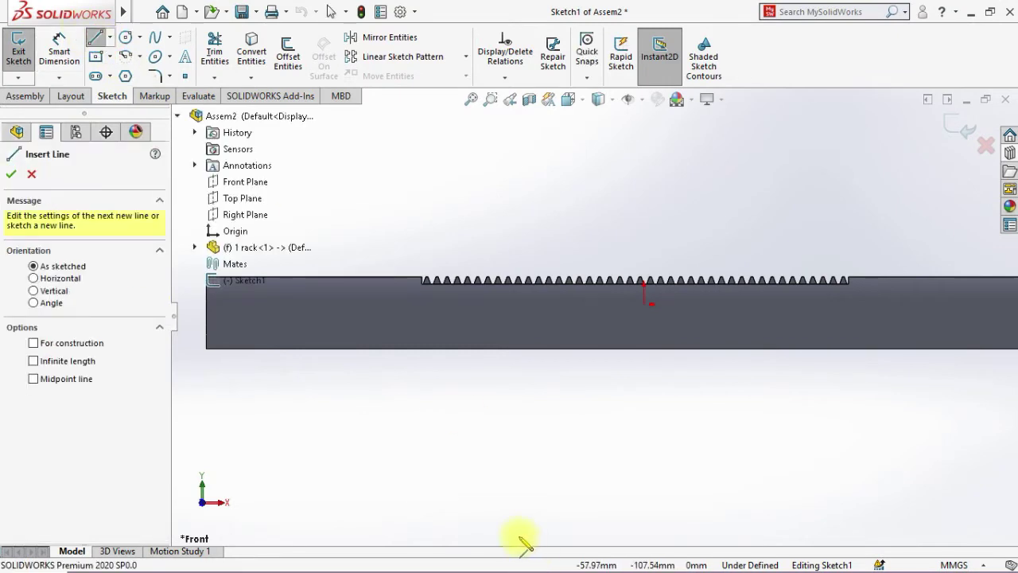
{"action": "key", "text": "f"}
{"action": "scroll", "coordinate": [605, 298], "scroll_direction": "down", "scroll_amount": 5}
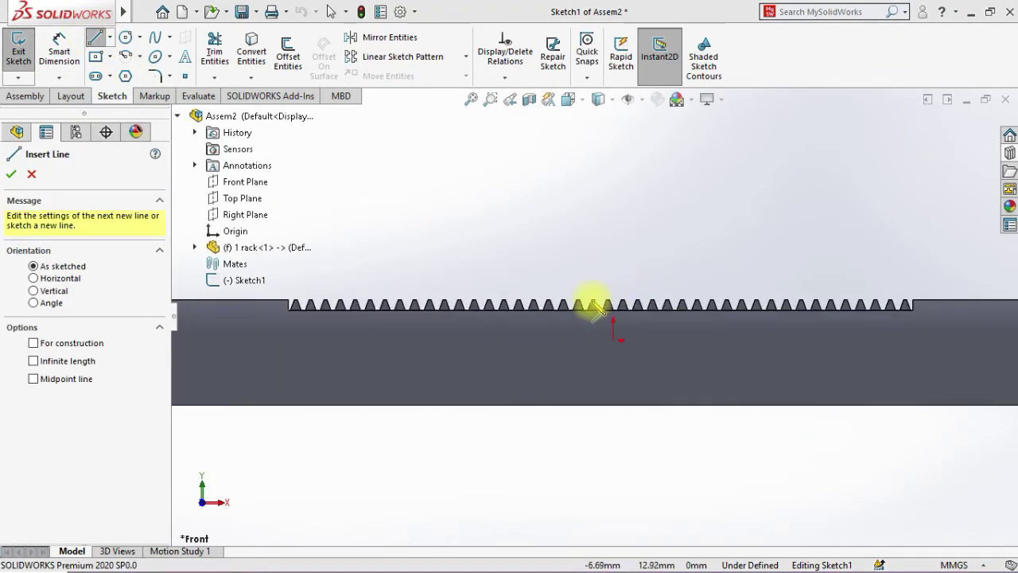
Sketch a horizontal line along the roots of the rack's middle teeth.
{"action": "left_click", "coordinate": [494, 315]}
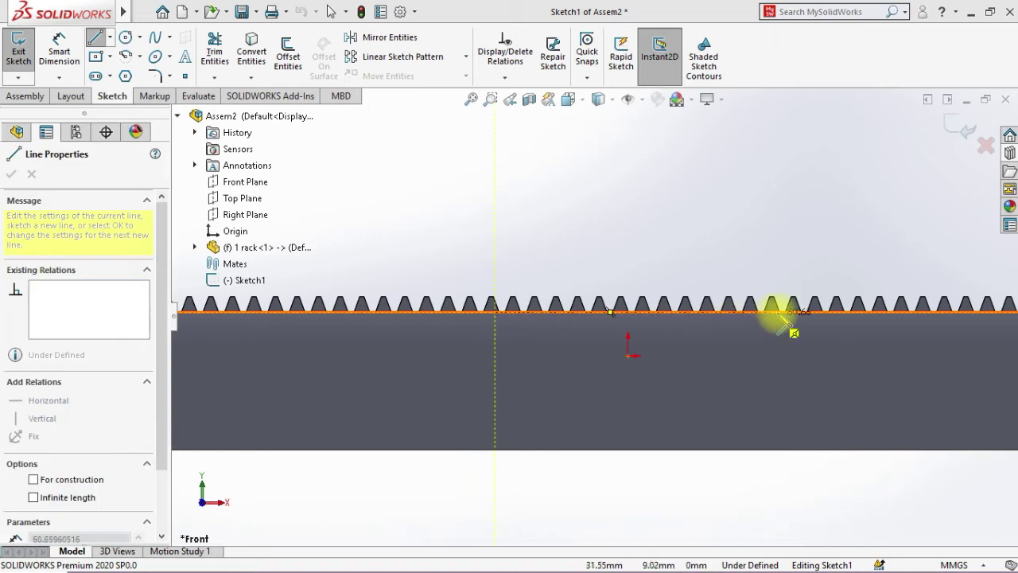
{"action": "left_click", "coordinate": [812, 311]}
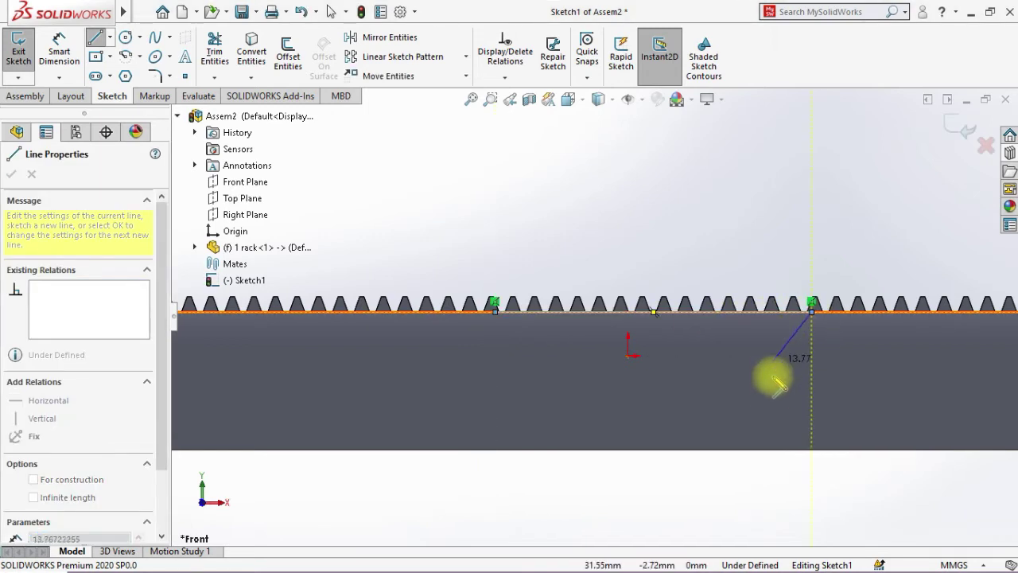
{"action": "key", "text": "Escape"}
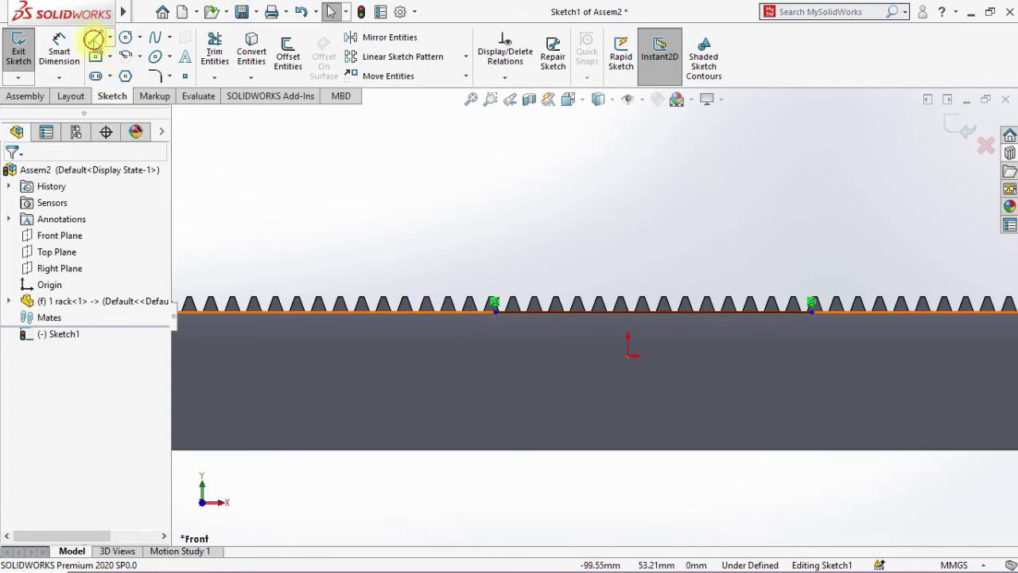
Sketch a vertical line about 27 mm long upward from the horizontal root line, near its middle.
{"action": "left_click", "coordinate": [93, 40]}
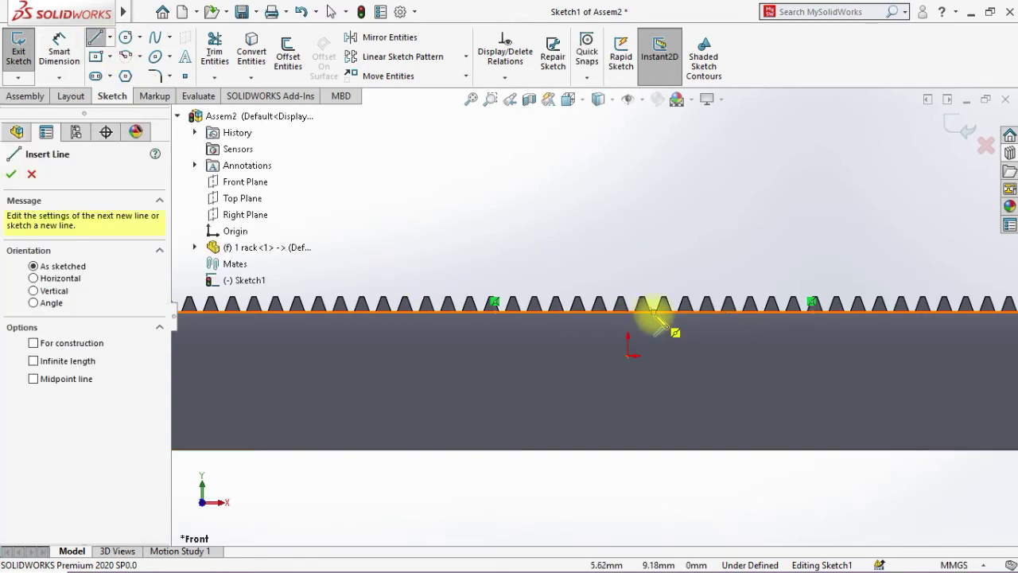
{"action": "left_click", "coordinate": [641, 311]}
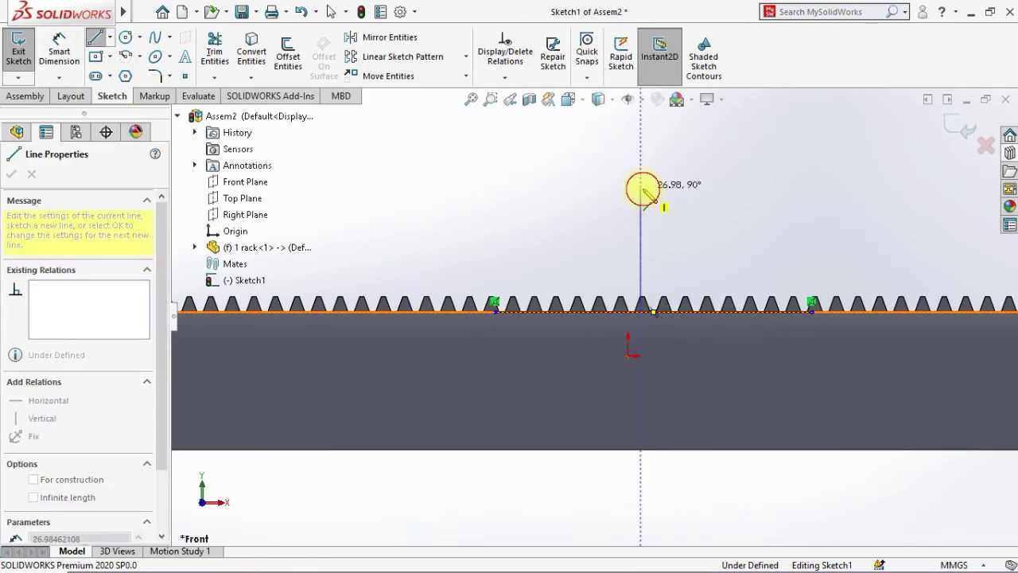
{"action": "left_click", "coordinate": [642, 189]}
Draw a circle centred on the upper end of the vertical line and set its diameter to 10 mm.
{"action": "left_click", "coordinate": [125, 37]}
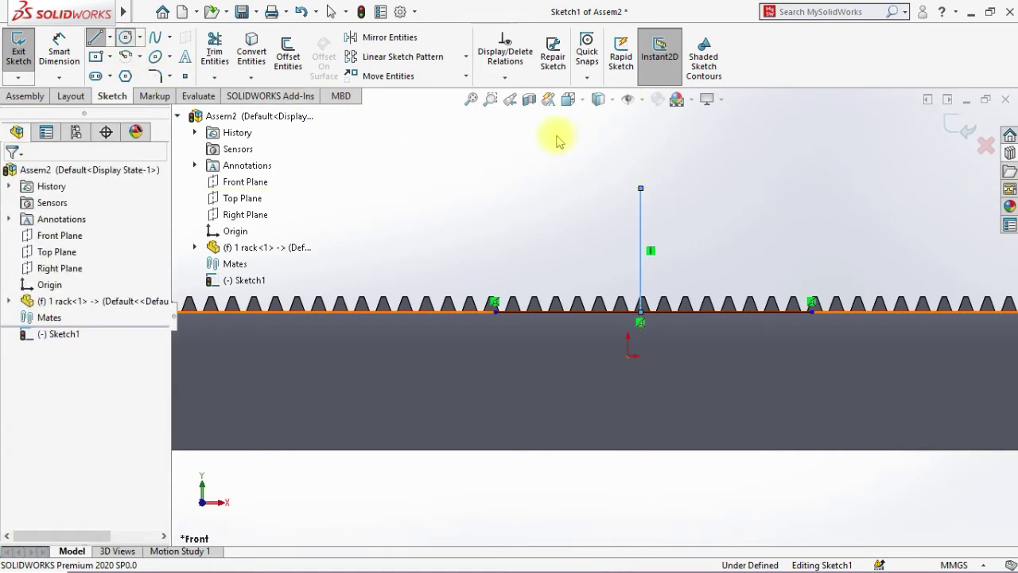
{"action": "left_click", "coordinate": [641, 190]}
{"action": "left_click", "coordinate": [660, 209]}
{"action": "left_click", "coordinate": [64, 49]}
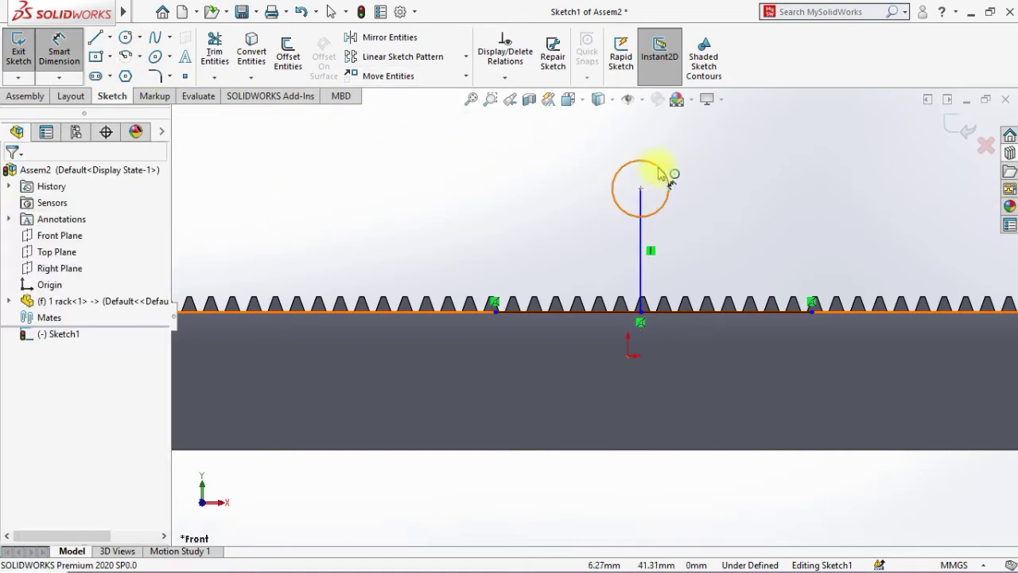
{"action": "left_click", "coordinate": [660, 173]}
{"action": "left_click", "coordinate": [733, 198]}
{"action": "key", "text": "Return"}
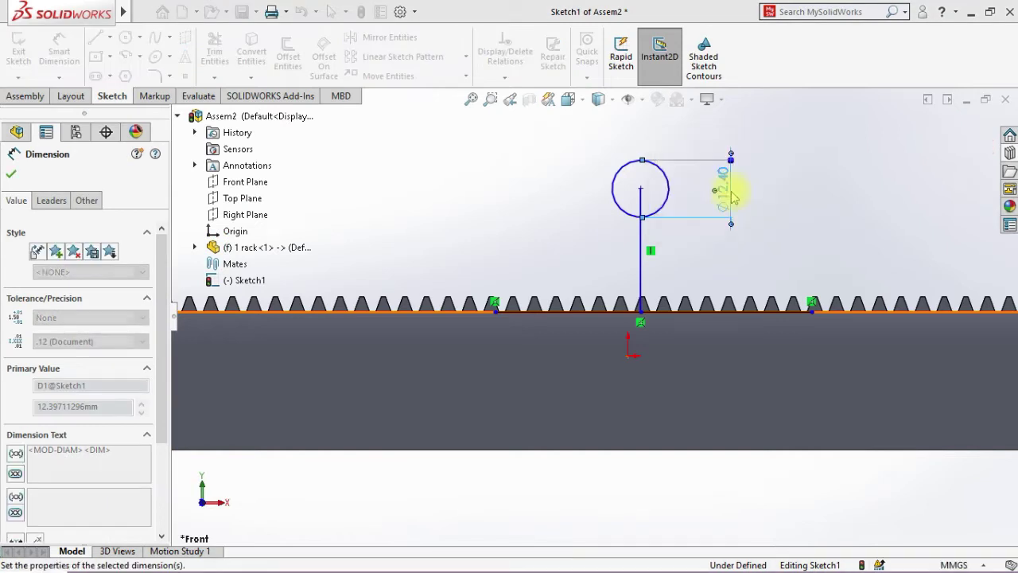
Switch to Assem1, exit its open sketch, and examine the dimensions of Sketch1 around the gear from the front.
{"action": "key", "text": "super"}
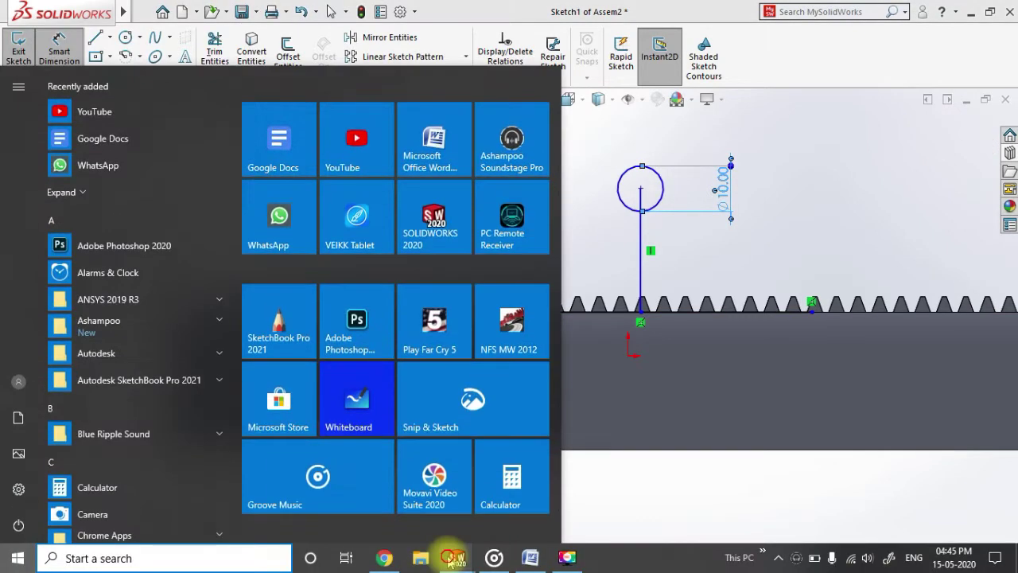
{"action": "mouse_move", "coordinate": [452, 557]}
{"action": "left_click", "coordinate": [336, 500]}
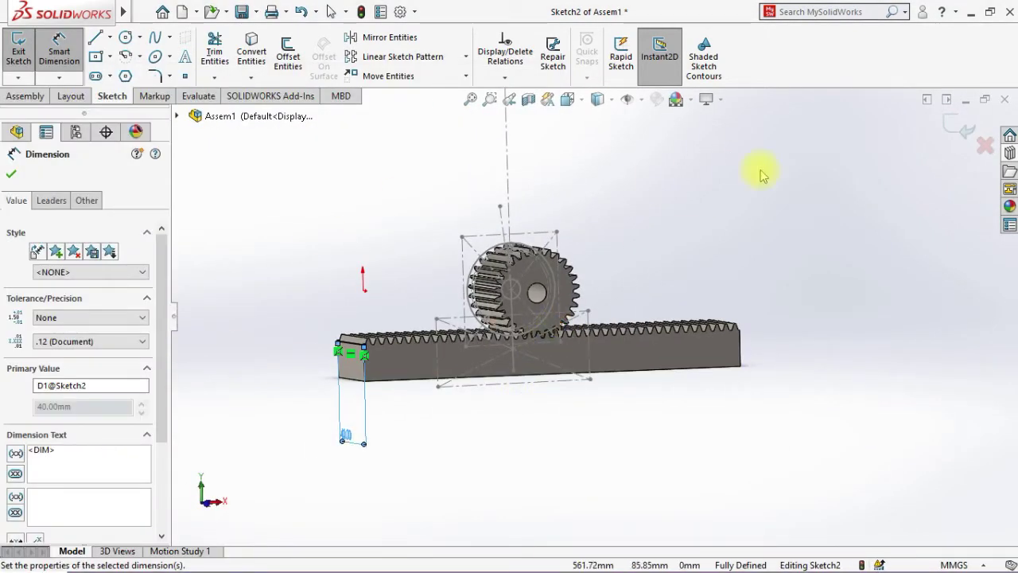
{"action": "left_click", "coordinate": [959, 127]}
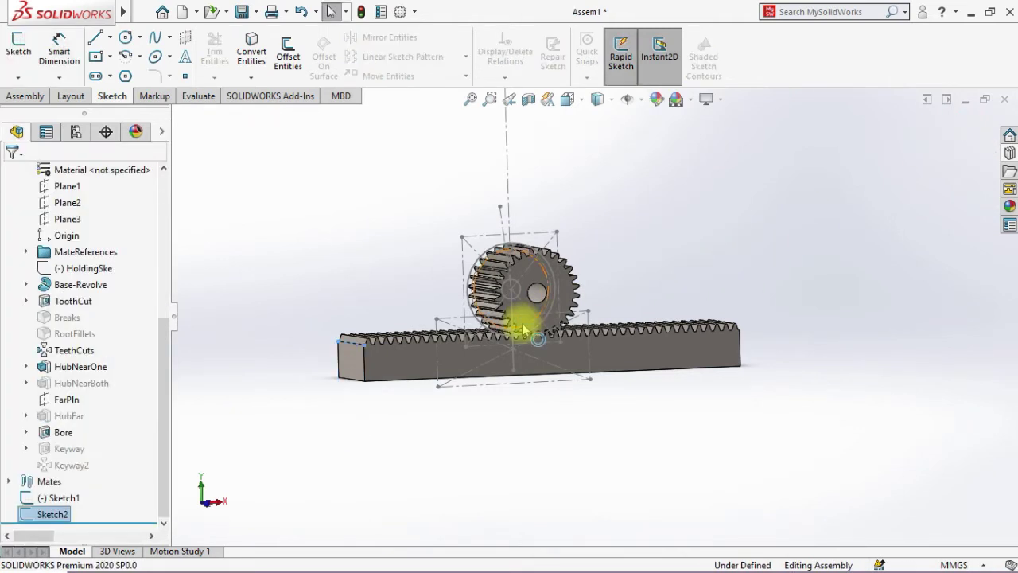
{"action": "left_click", "coordinate": [36, 497]}
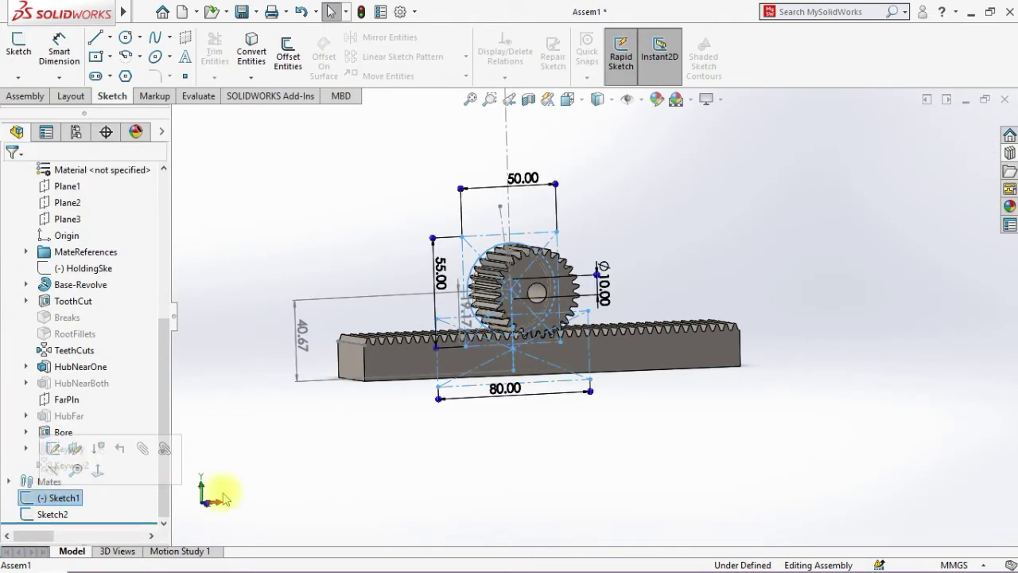
{"action": "mouse_move", "coordinate": [451, 501]}
{"action": "middle_mouse_down"}
{"action": "mouse_move", "coordinate": [421, 495]}
{"action": "mouse_move", "coordinate": [506, 500]}
{"action": "mouse_move", "coordinate": [295, 484]}
{"action": "mouse_move", "coordinate": [430, 491]}
{"action": "middle_mouse_up"}
{"action": "key", "text": "space"}
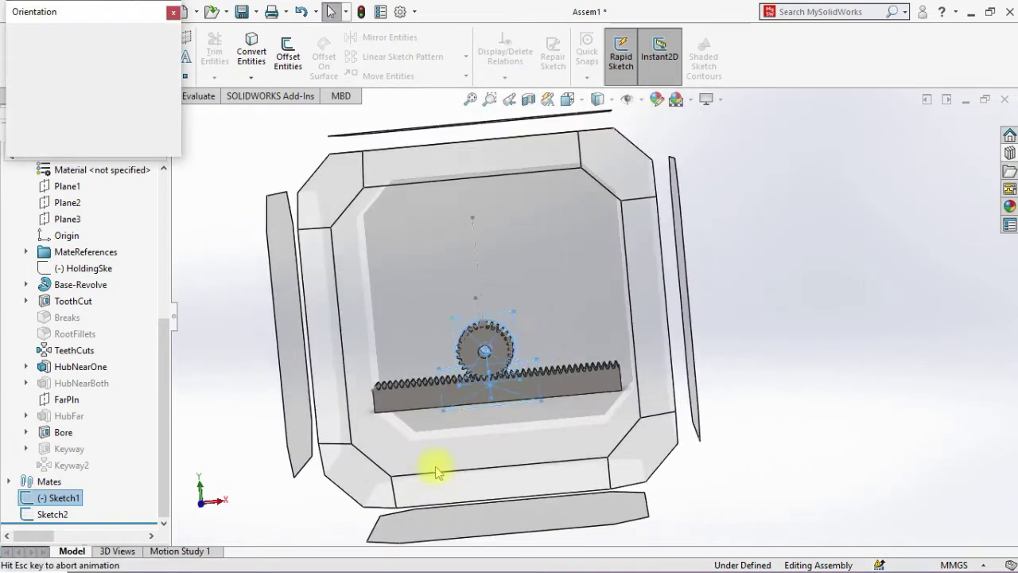
{"action": "left_click", "coordinate": [504, 337]}
{"action": "scroll", "coordinate": [581, 450], "scroll_direction": "down", "scroll_amount": 5}
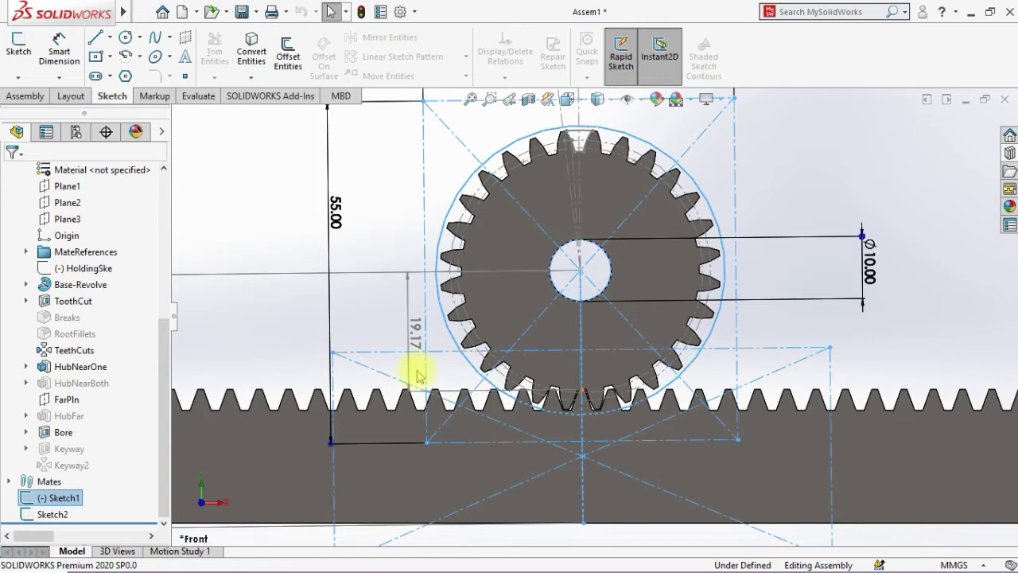
Switch back to the open sketch in the Assem2 window.
{"action": "key", "text": "super"}
{"action": "mouse_move", "coordinate": [454, 552]}
{"action": "mouse_move", "coordinate": [589, 495]}
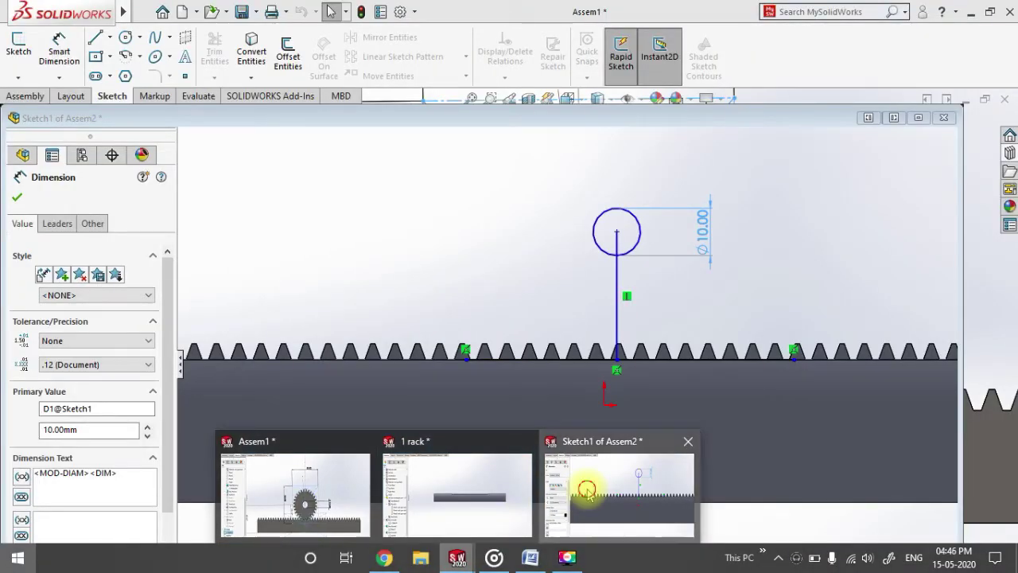
{"action": "left_click", "coordinate": [587, 490]}
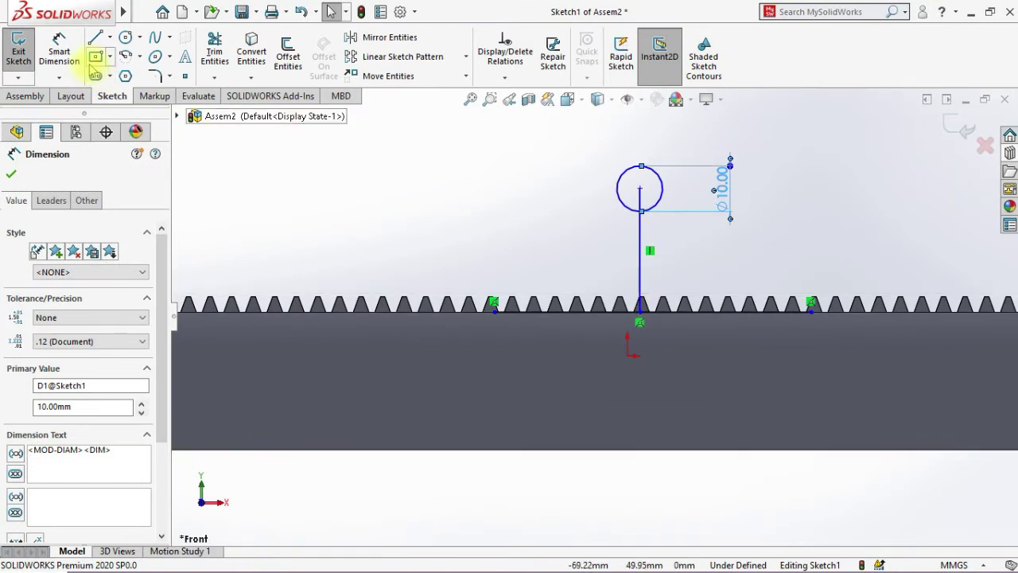
{"action": "left_click", "coordinate": [60, 54]}
{"action": "left_click", "coordinate": [638, 266]}
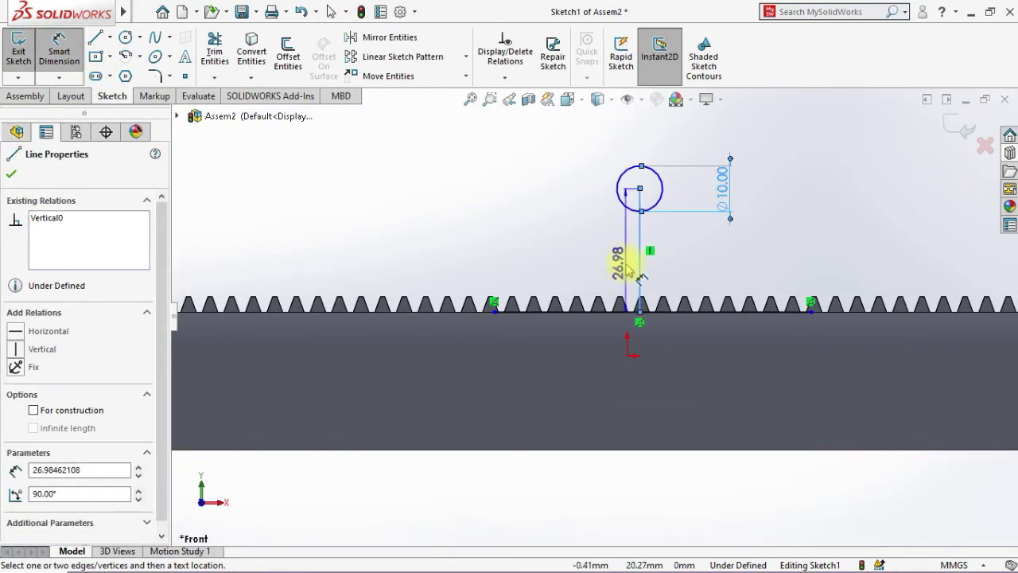
{"action": "key", "text": "Escape"}
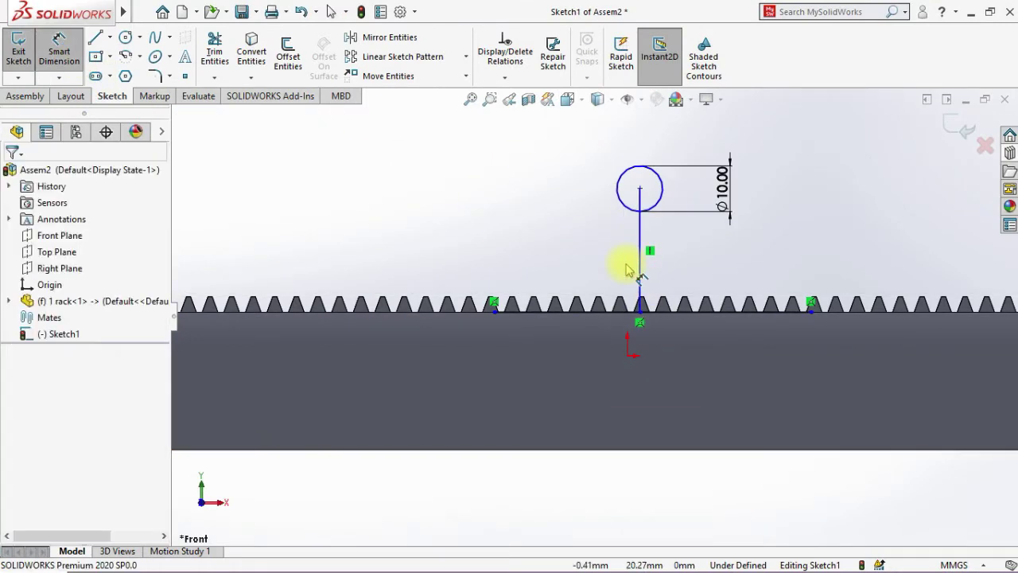
Delete the 10 mm circle and the vertical line above the rack.
{"action": "scroll", "coordinate": [629, 270], "scroll_direction": "down", "scroll_amount": 3}
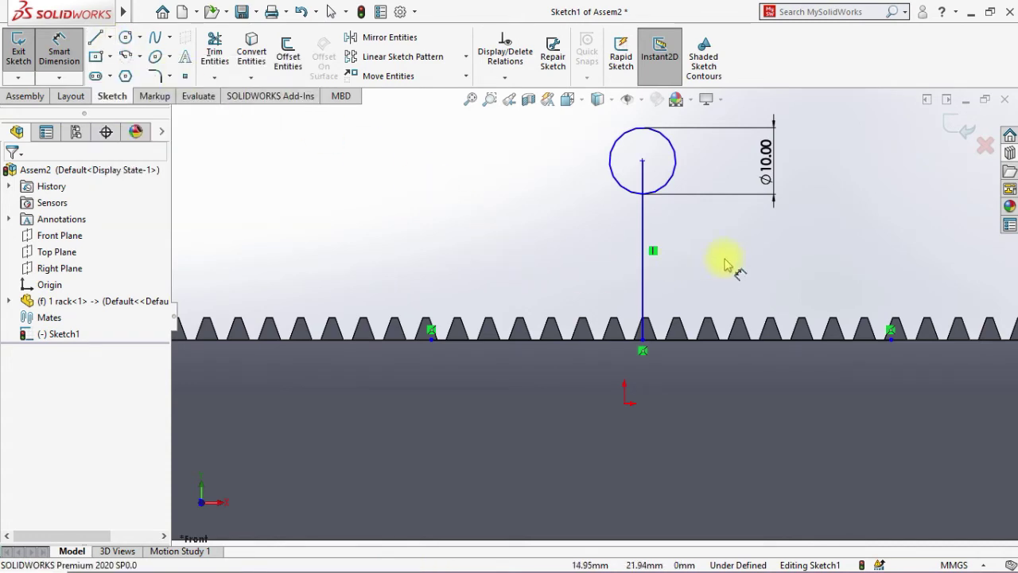
{"action": "key", "text": "Escape"}
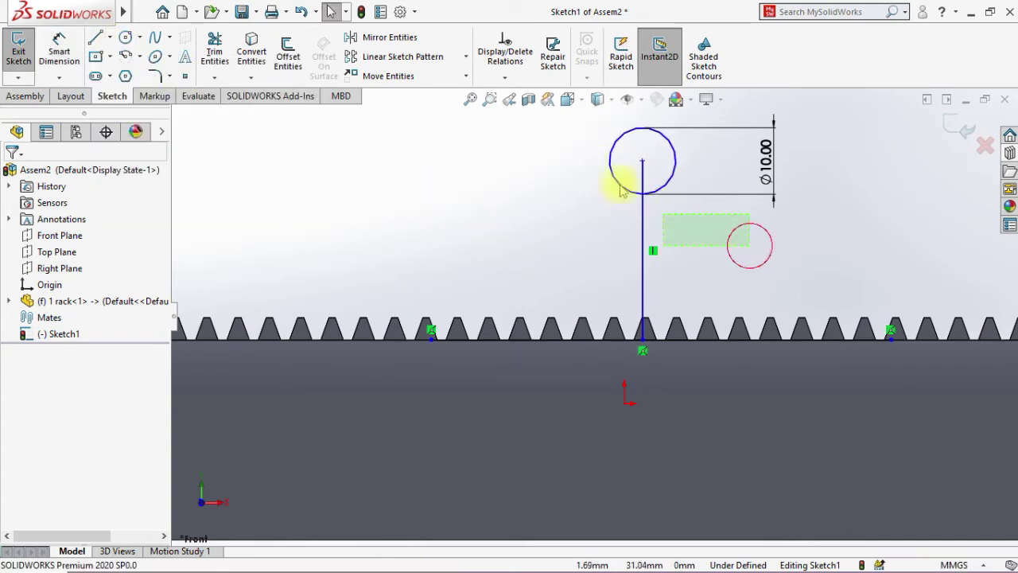
{"action": "left_click_drag", "start_coordinate": [620, 186], "coordinate": [568, 130]}
{"action": "key", "text": "Delete"}
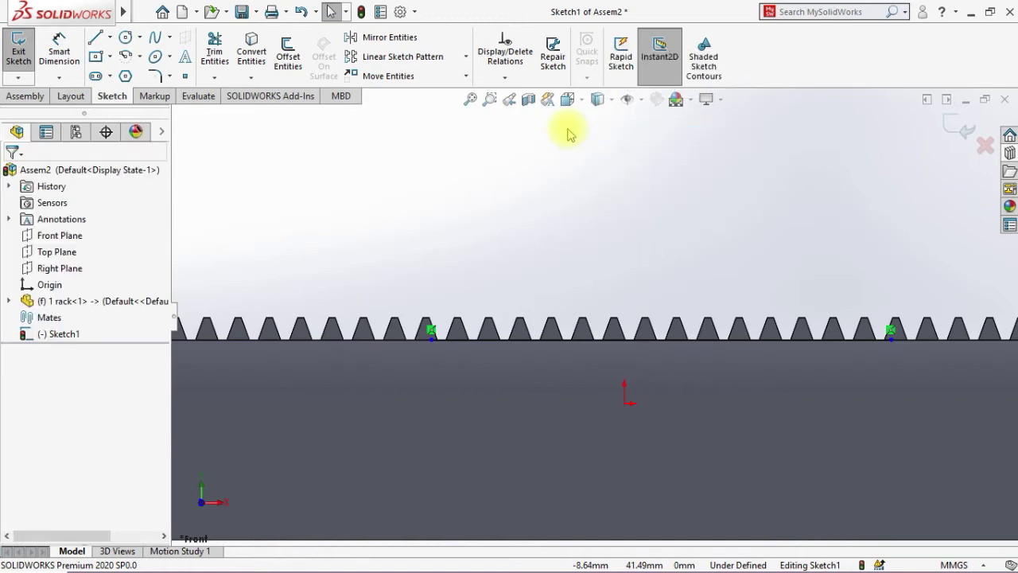
Sketch a vertical line upward from the horizontal root line, aligned directly above the origin.
{"action": "scroll", "coordinate": [601, 189], "scroll_direction": "up", "scroll_amount": 2}
{"action": "scroll", "coordinate": [601, 189], "scroll_direction": "down", "scroll_amount": 1}
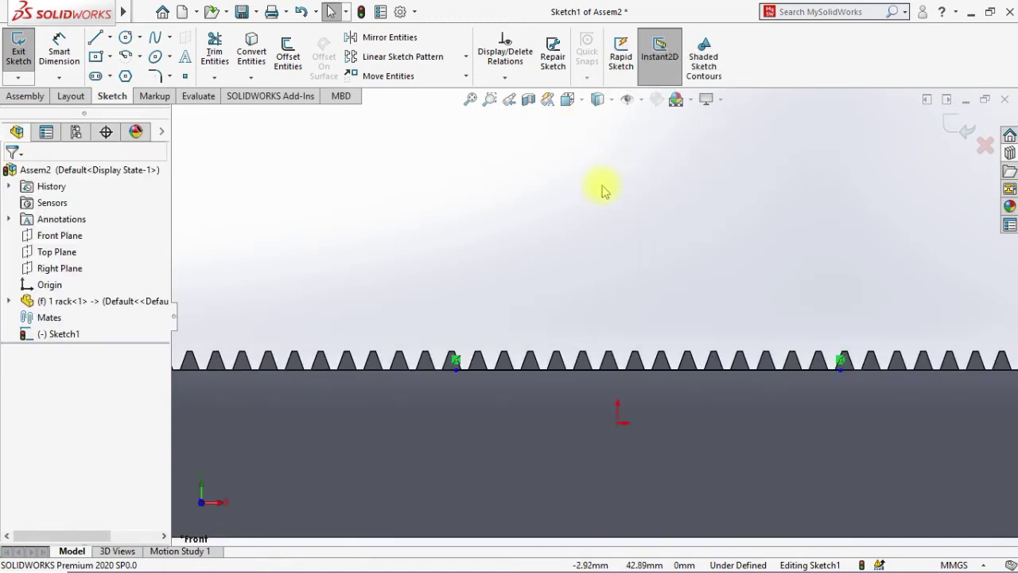
{"action": "left_click", "coordinate": [110, 37]}
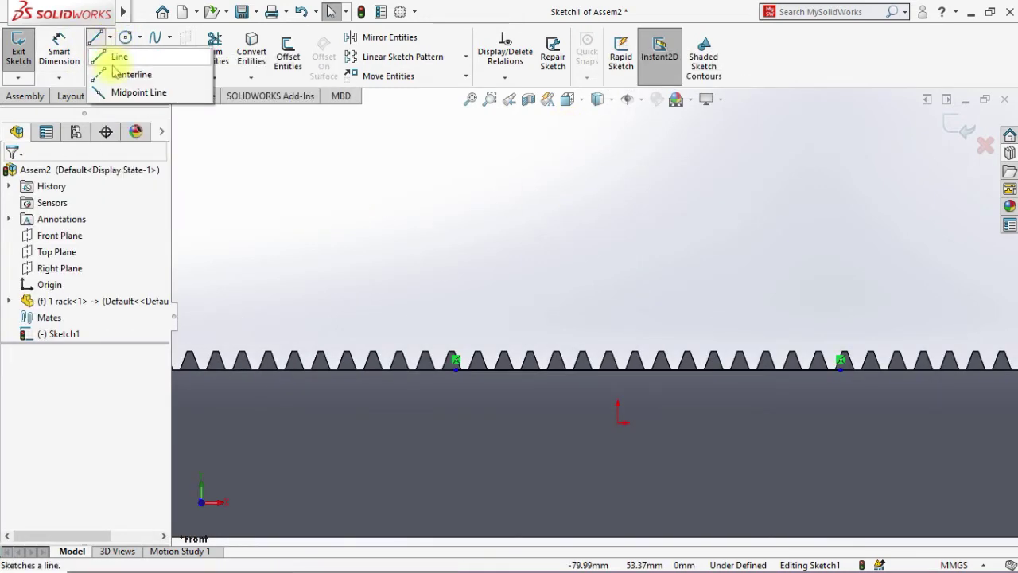
{"action": "left_click", "coordinate": [112, 54]}
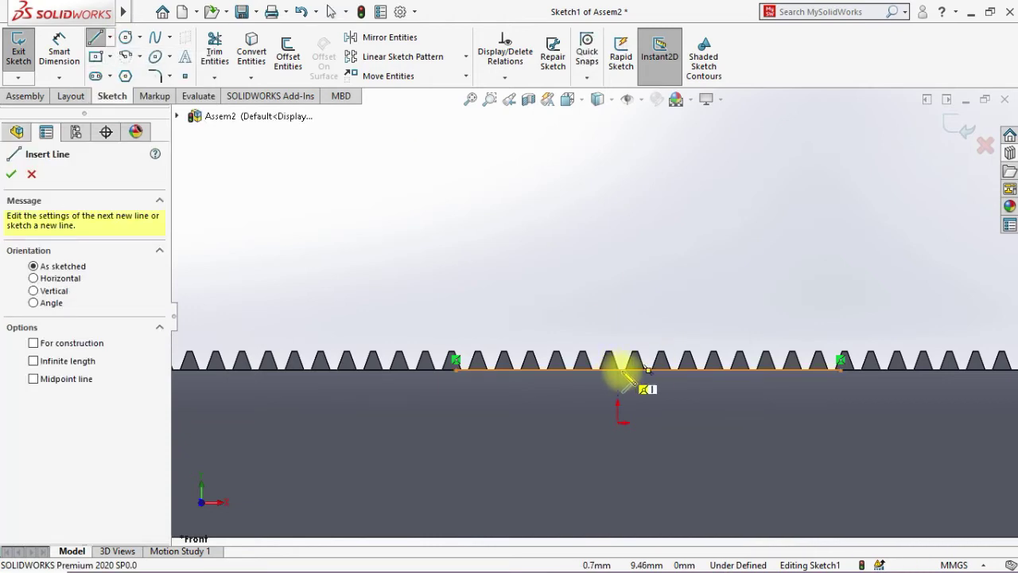
{"action": "left_click", "coordinate": [618, 369]}
{"action": "left_click", "coordinate": [618, 195]}
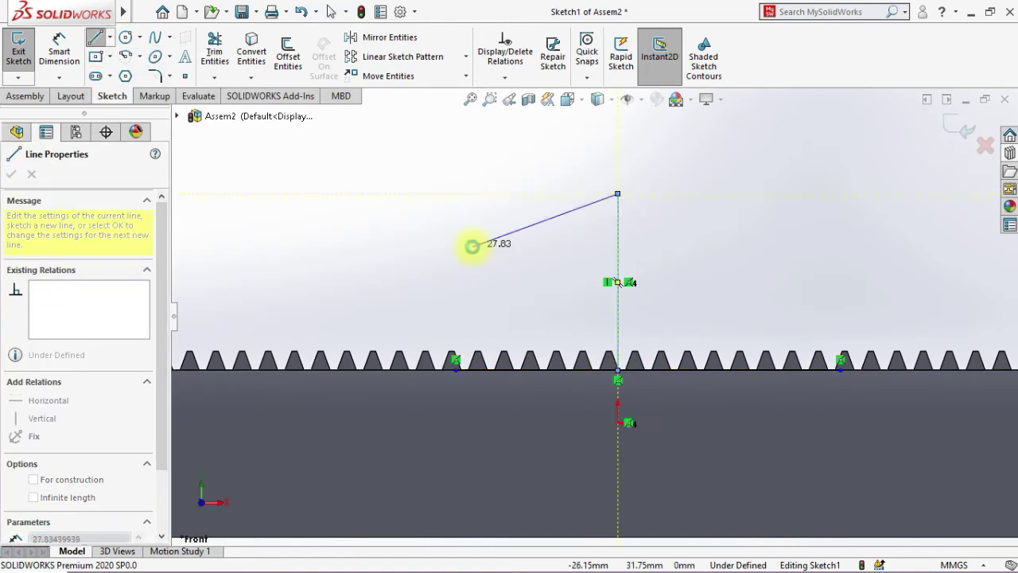
{"action": "key", "text": "Escape"}
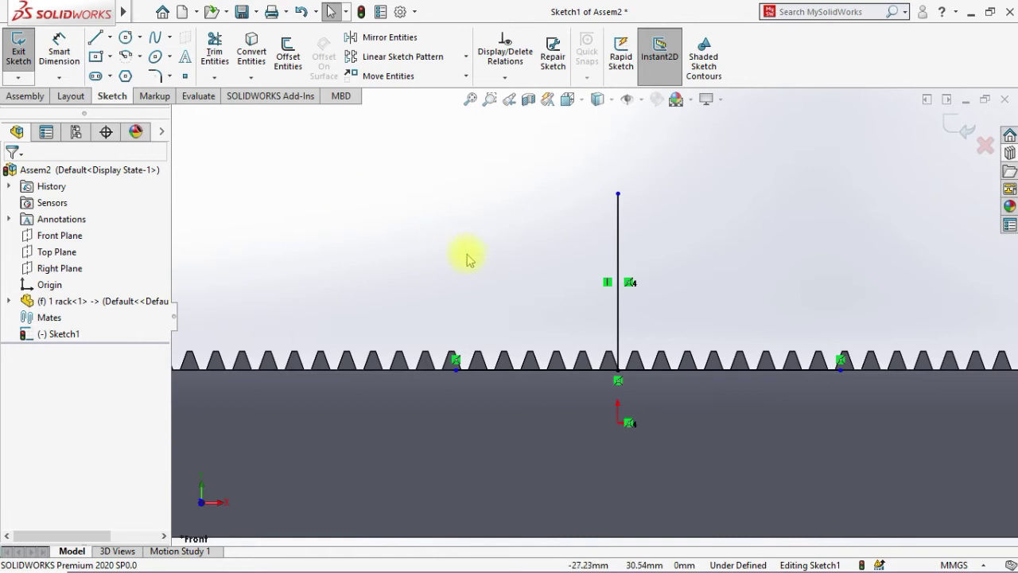
Place a sketch point on the vertical line and dimension it 19.17 mm above the tip of the nearest tooth.
{"action": "scroll", "coordinate": [523, 288], "scroll_direction": "down", "scroll_amount": 2}
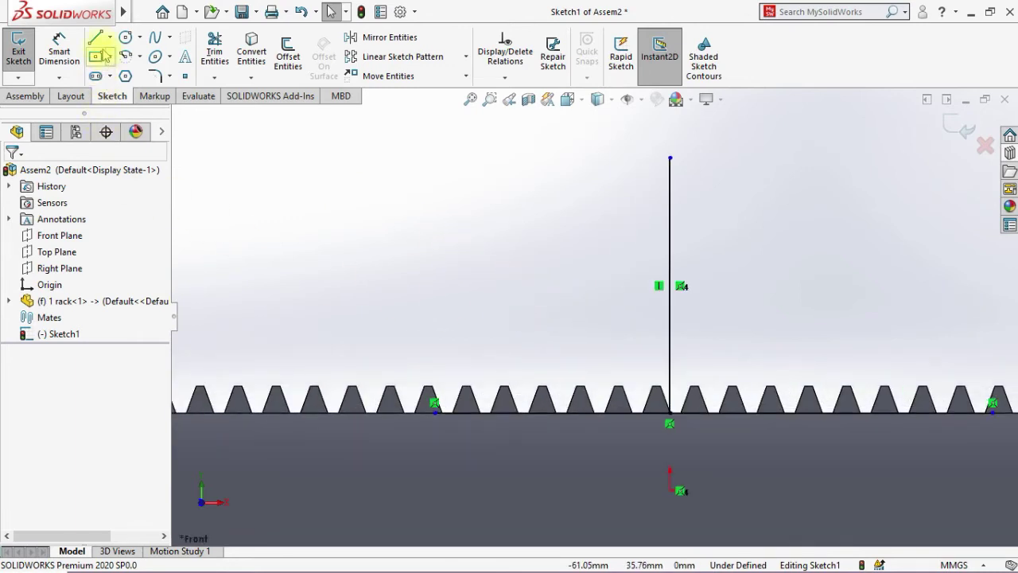
{"action": "left_click", "coordinate": [185, 77]}
{"action": "left_click", "coordinate": [670, 213]}
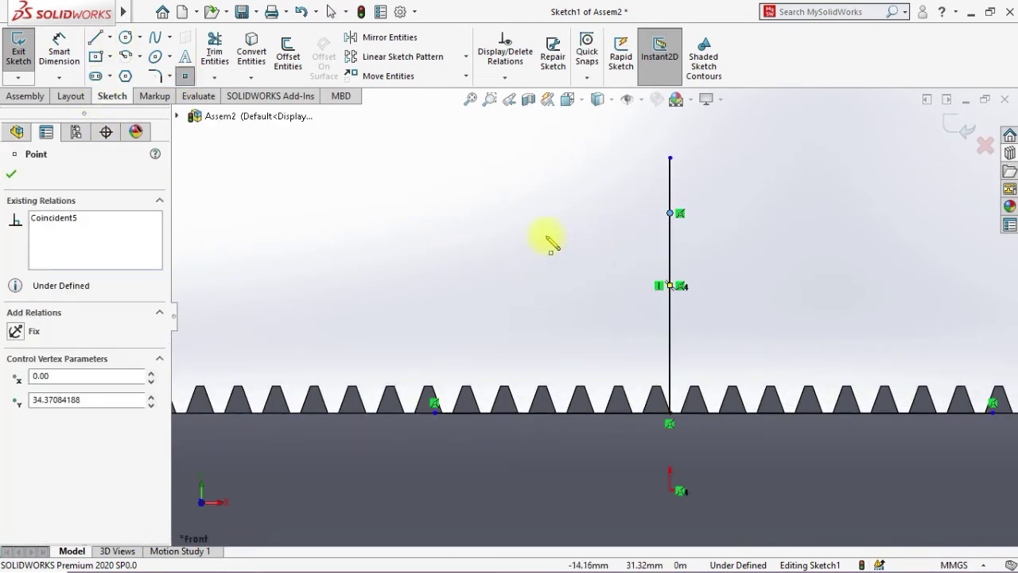
{"action": "left_click", "coordinate": [59, 51]}
{"action": "left_click", "coordinate": [671, 213]}
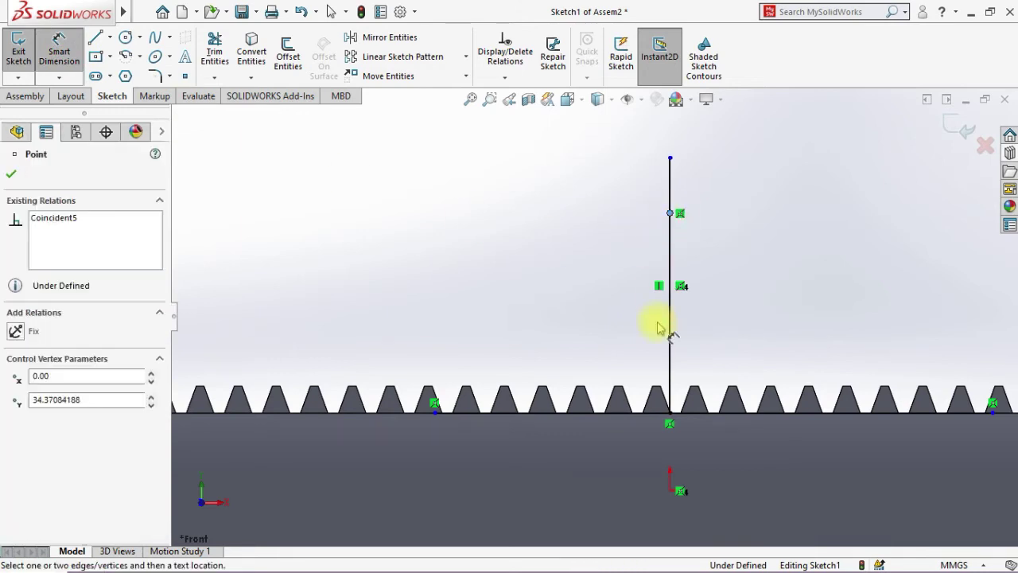
{"action": "left_click", "coordinate": [663, 387]}
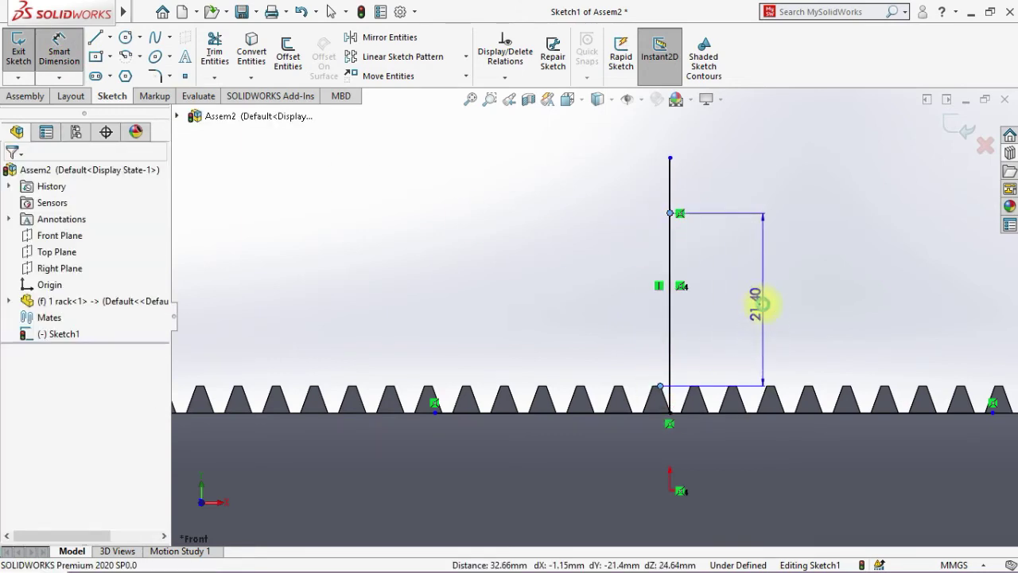
{"action": "left_click", "coordinate": [764, 312]}
{"action": "key", "text": "Return"}
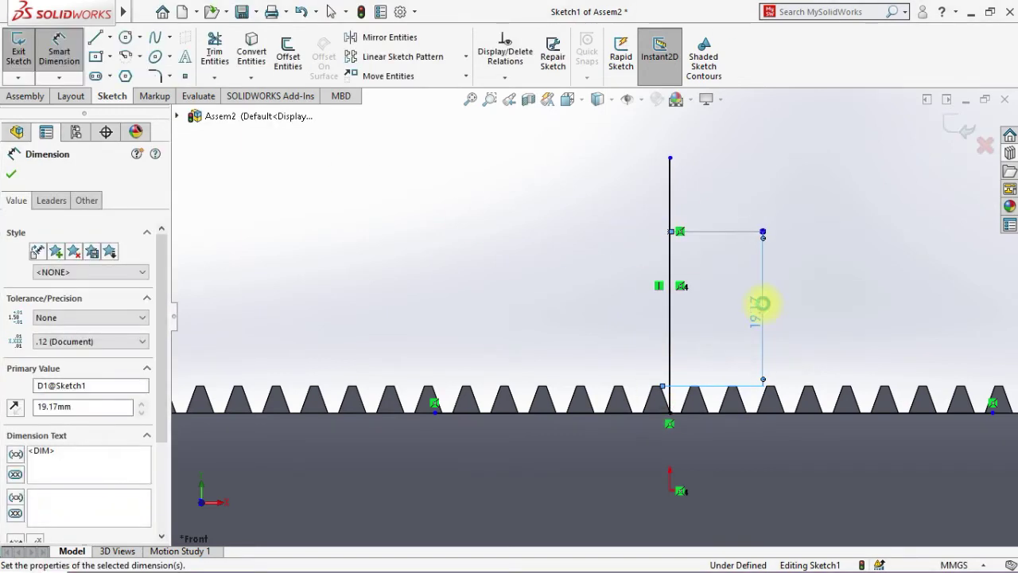
Draw a circle centred on the sketch point and set its diameter to 10 mm.
{"action": "left_click", "coordinate": [127, 38]}
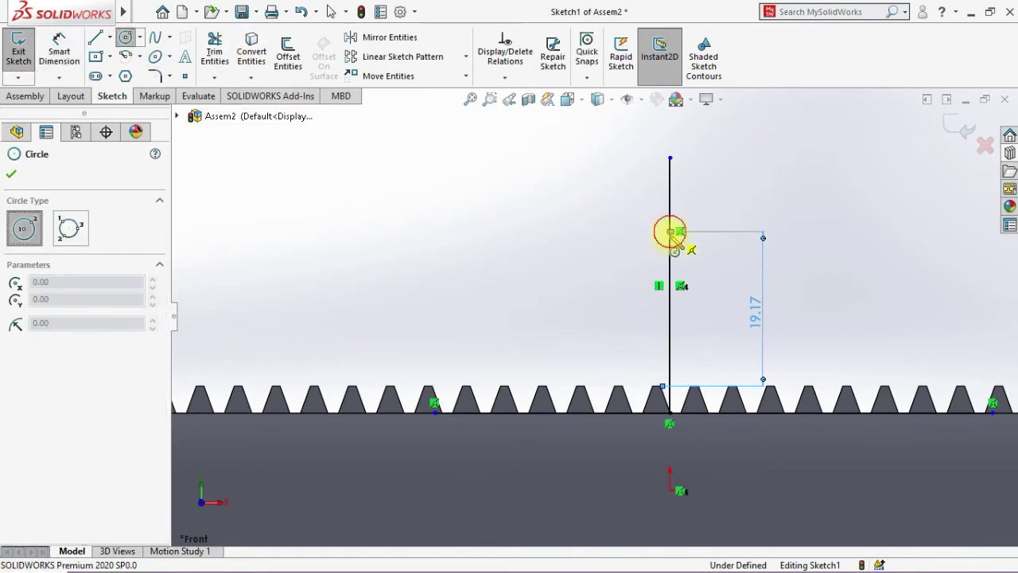
{"action": "left_click", "coordinate": [671, 232]}
{"action": "left_click", "coordinate": [688, 248]}
{"action": "left_click", "coordinate": [59, 50]}
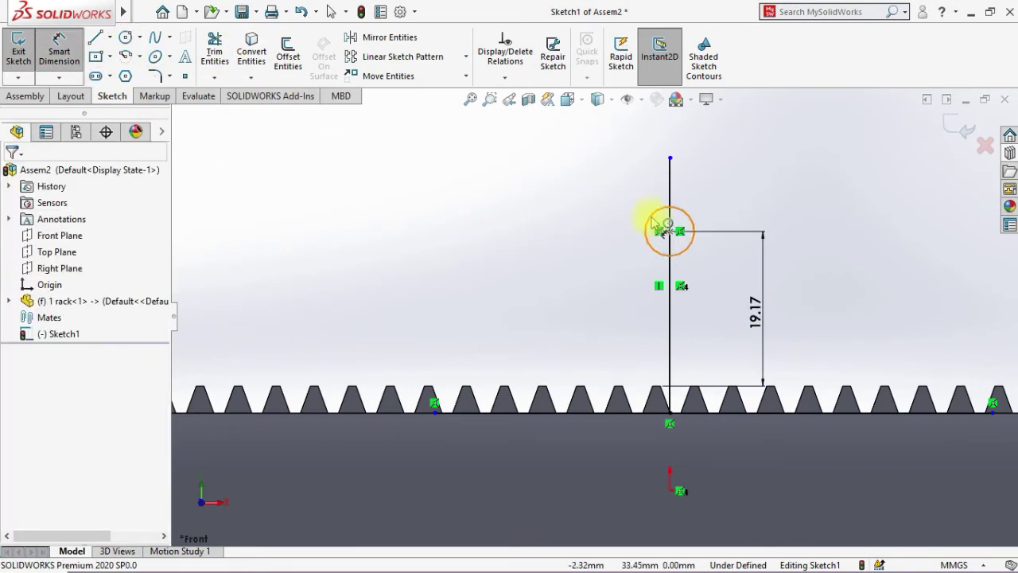
{"action": "left_click", "coordinate": [652, 221]}
{"action": "left_click", "coordinate": [593, 234]}
{"action": "key", "text": "Return"}
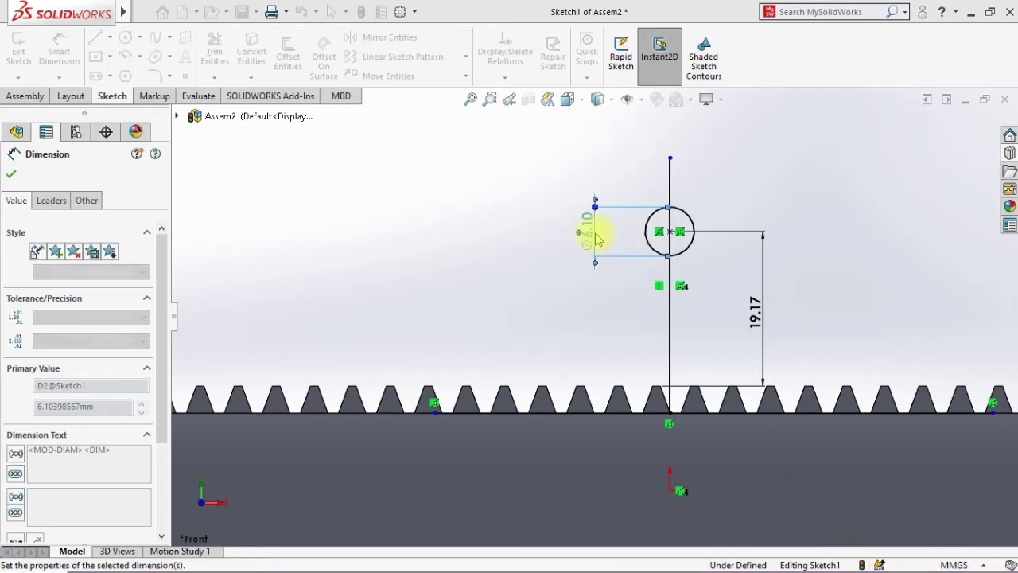
{"action": "left_click", "coordinate": [11, 173]}
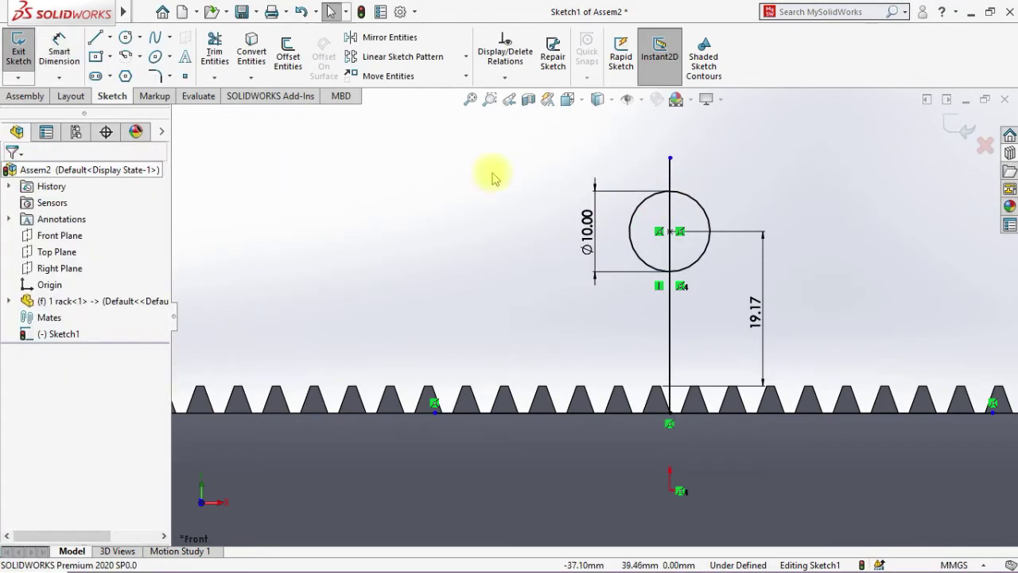
Turn the vertical line through the 10 mm circle into construction geometry.
{"action": "left_click", "coordinate": [671, 175]}
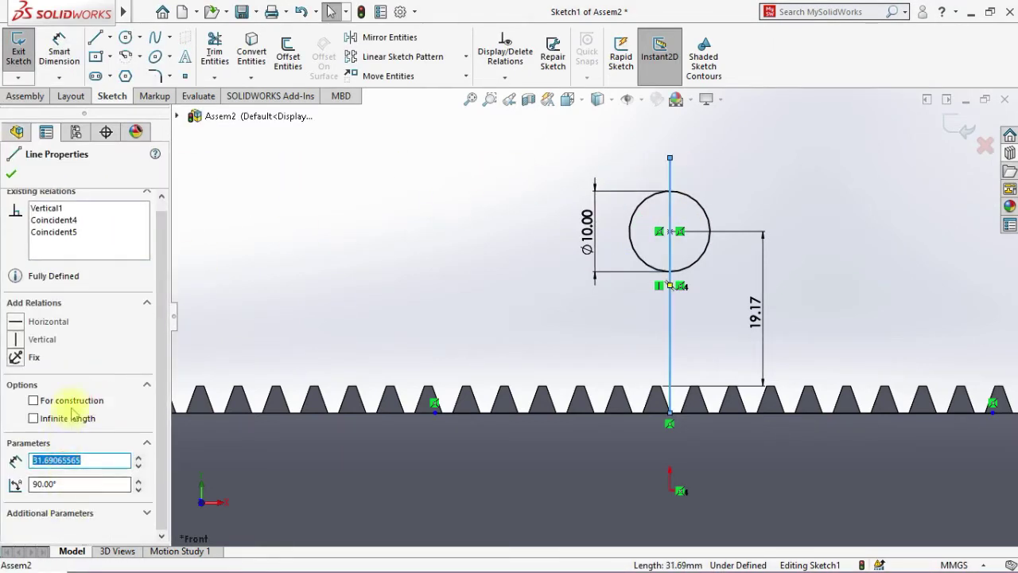
{"action": "left_click", "coordinate": [12, 173]}
{"action": "scroll", "coordinate": [539, 272], "scroll_direction": "down", "scroll_amount": 5}
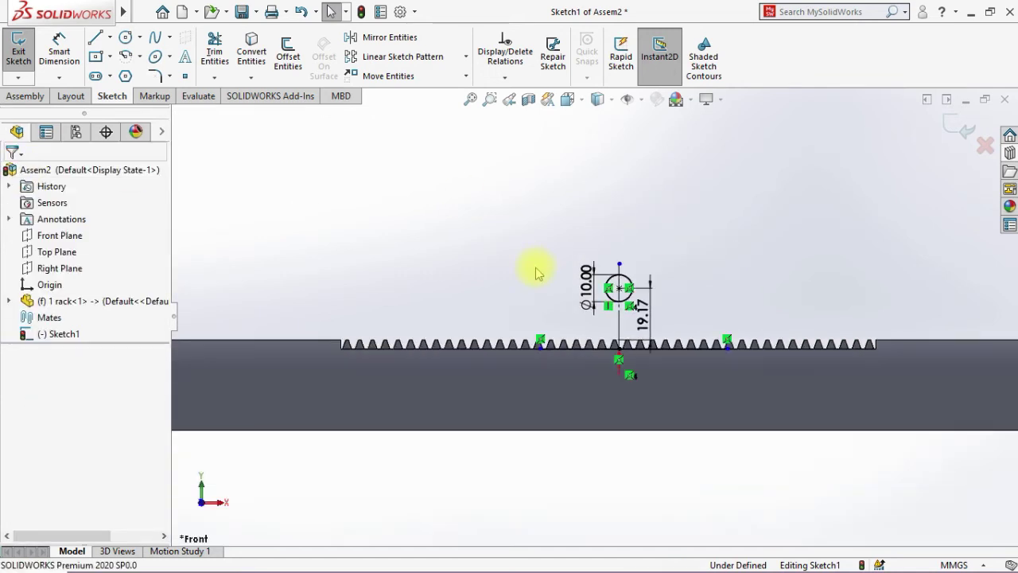
{"action": "scroll", "coordinate": [557, 270], "scroll_direction": "down", "scroll_amount": 3}
{"action": "scroll", "coordinate": [613, 257], "scroll_direction": "up", "scroll_amount": 3}
{"action": "scroll", "coordinate": [688, 356], "scroll_direction": "down", "scroll_amount": 2}
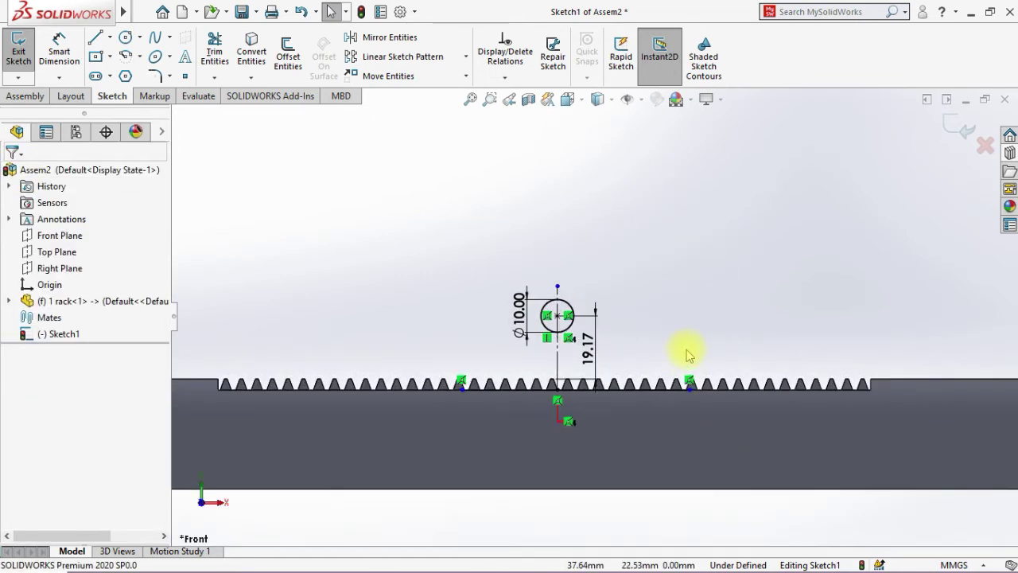
Finish the layout sketch and return to editing the assembly.
{"action": "middle_click_drag", "start_coordinate": [676, 307], "coordinate": [638, 420]}
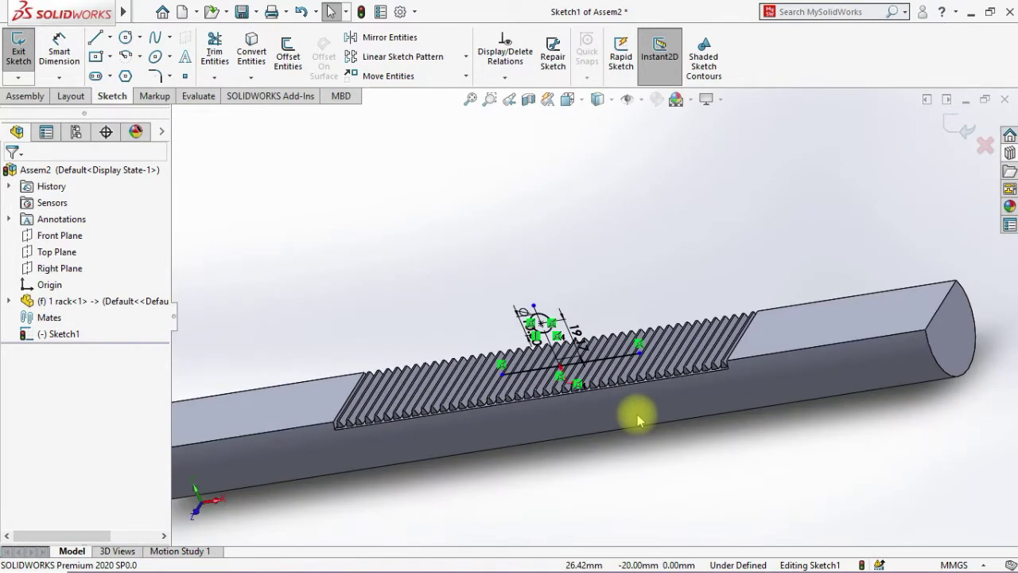
{"action": "key", "text": "space"}
{"action": "left_click", "coordinate": [435, 416]}
{"action": "key", "text": "ctrl+1"}
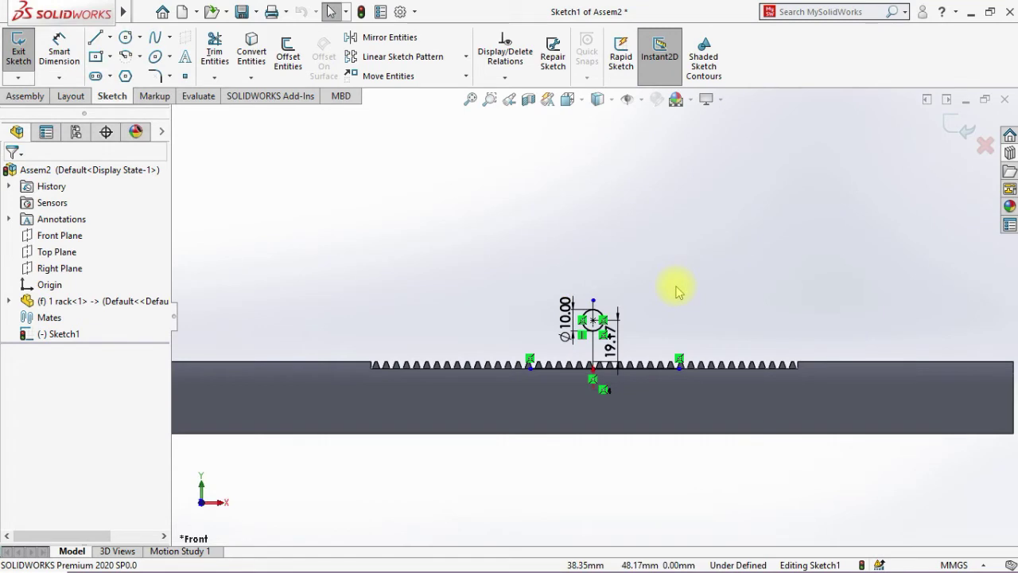
{"action": "middle_click_drag", "start_coordinate": [676, 291], "coordinate": [765, 329]}
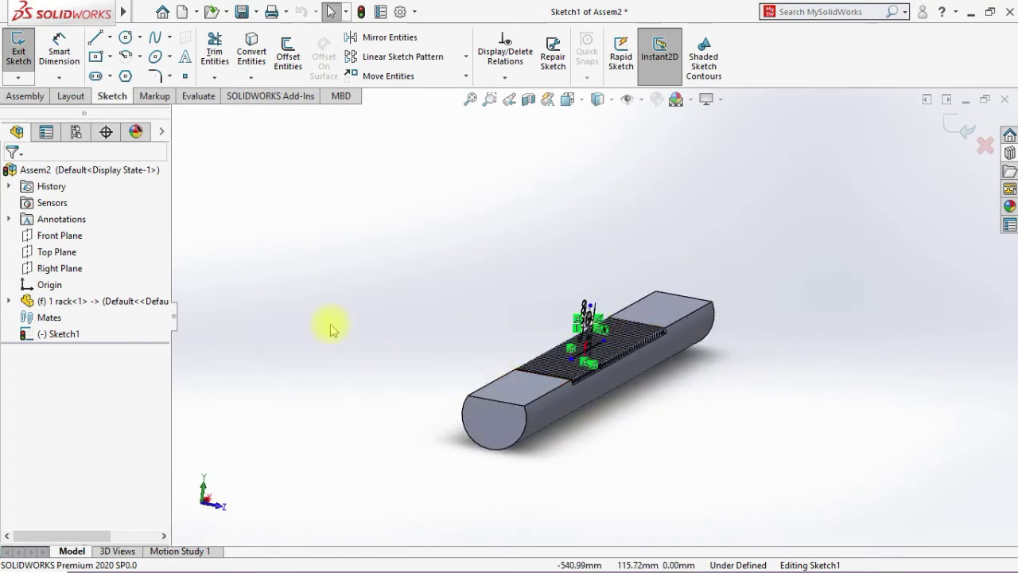
{"action": "left_click", "coordinate": [40, 97]}
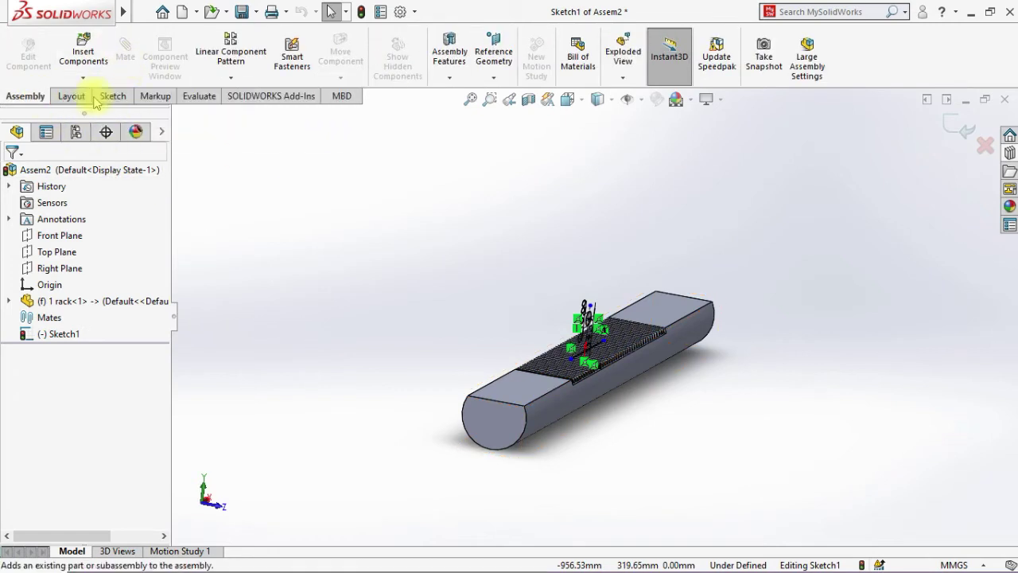
{"action": "left_click", "coordinate": [959, 126]}
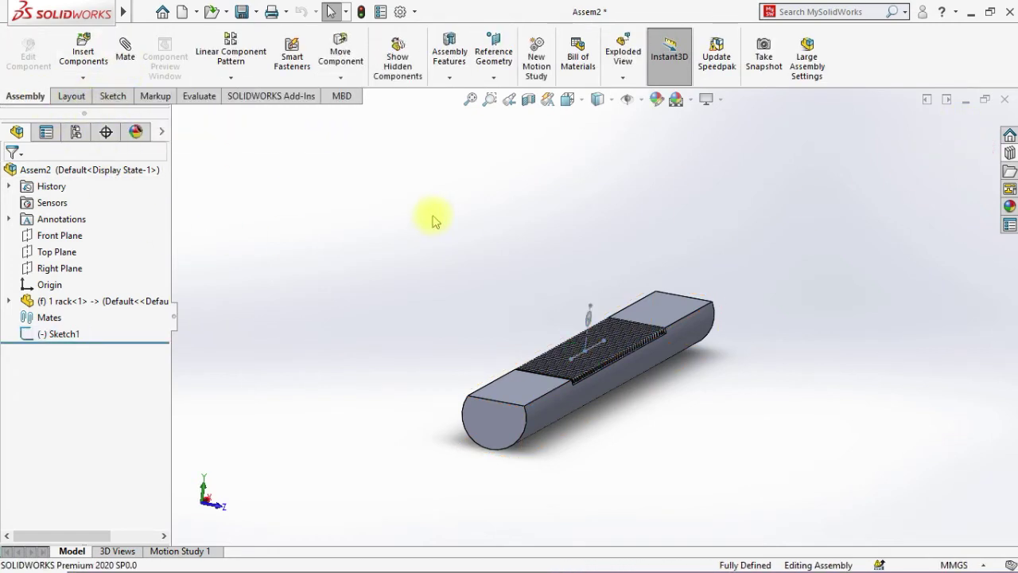
{"action": "left_click", "coordinate": [125, 49]}
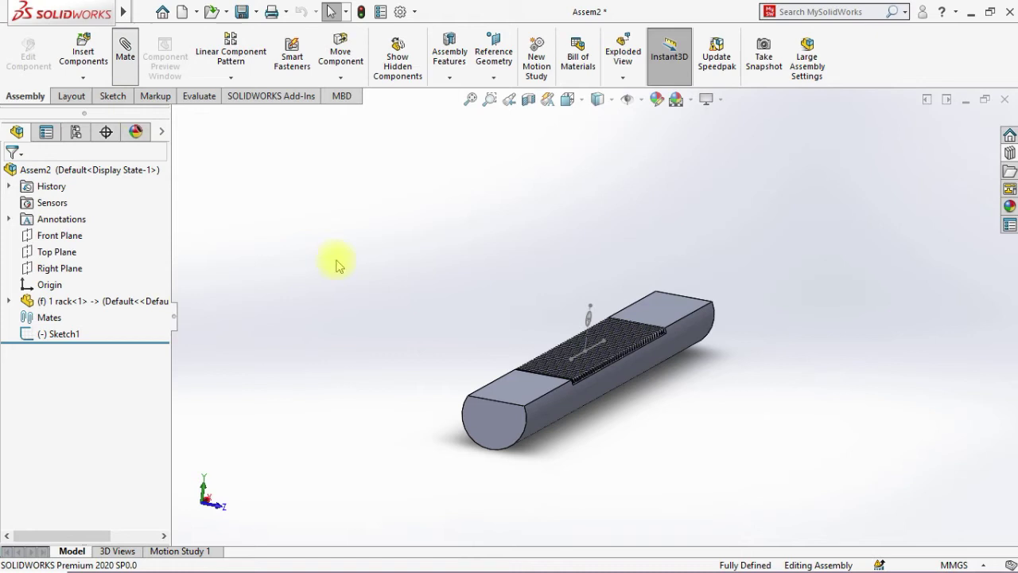
{"action": "left_click", "coordinate": [515, 400]}
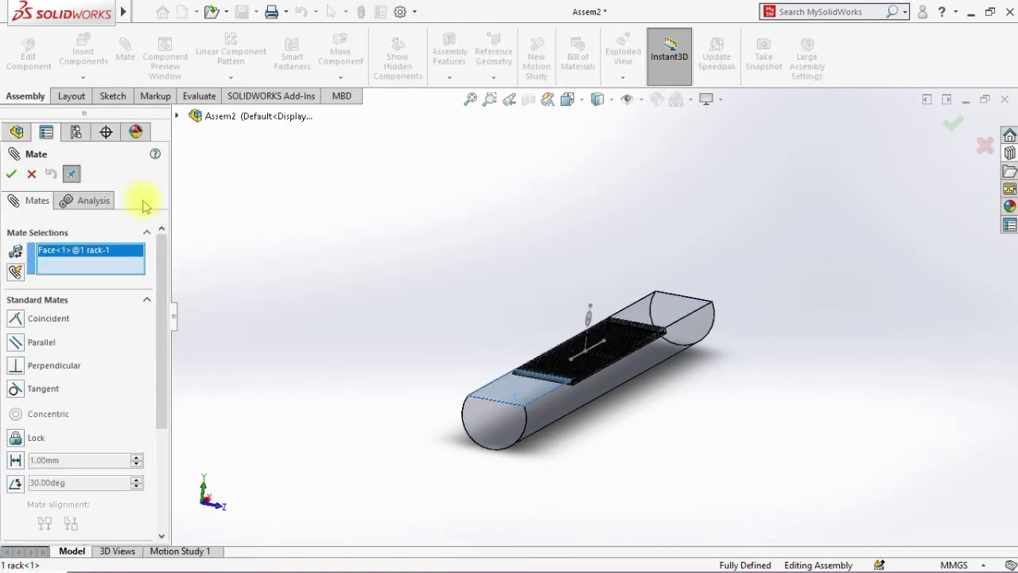
{"action": "left_click", "coordinate": [177, 117]}
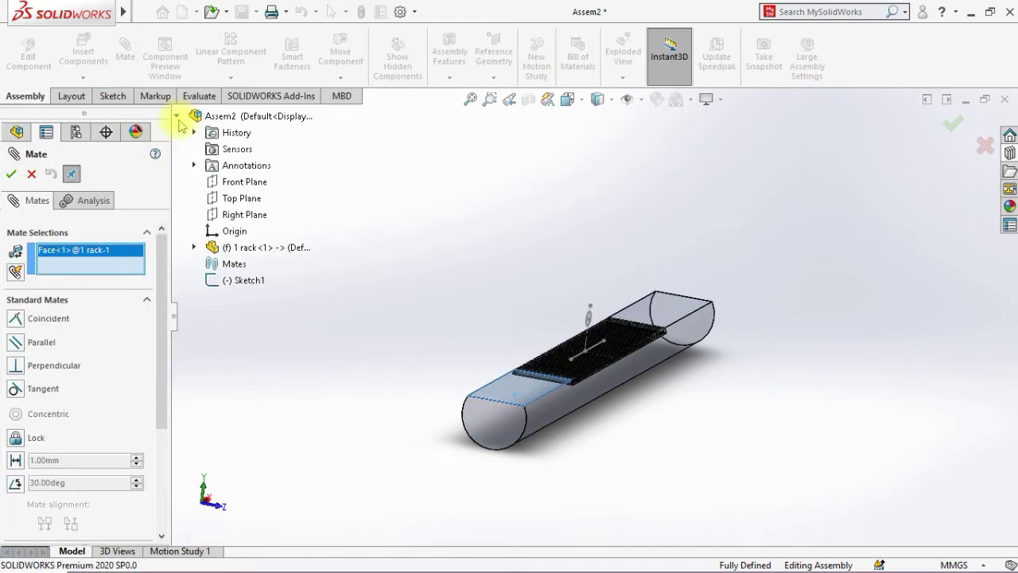
{"action": "left_click", "coordinate": [229, 199]}
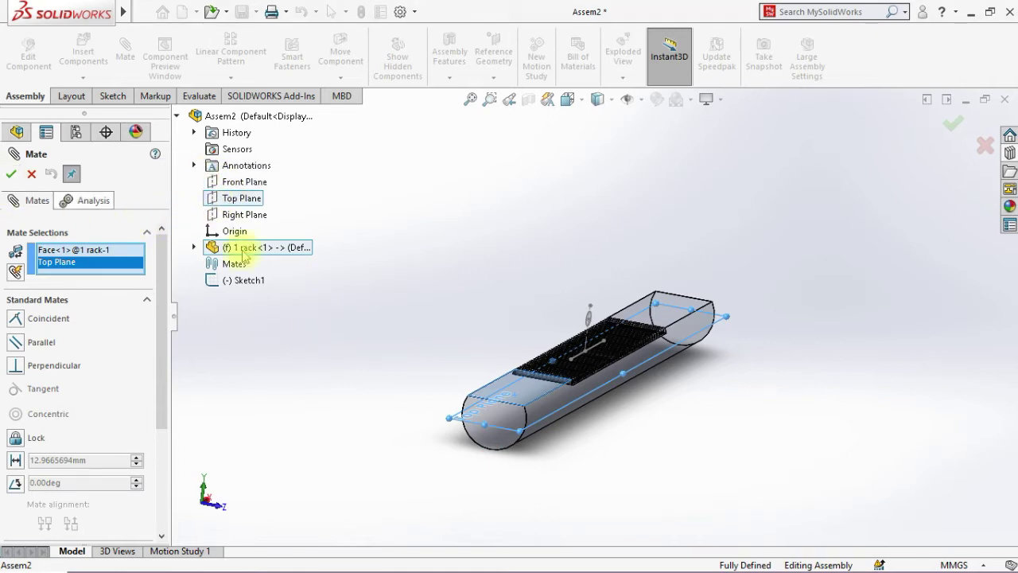
{"action": "scroll", "coordinate": [604, 384], "scroll_direction": "down", "scroll_amount": 3}
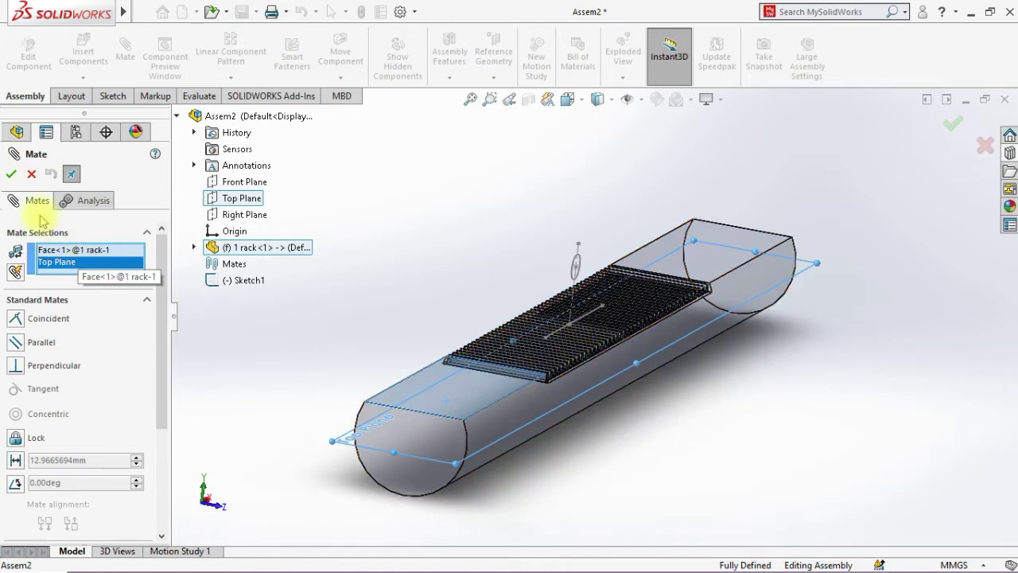
{"action": "left_click", "coordinate": [10, 175]}
{"action": "right_click", "coordinate": [86, 259]}
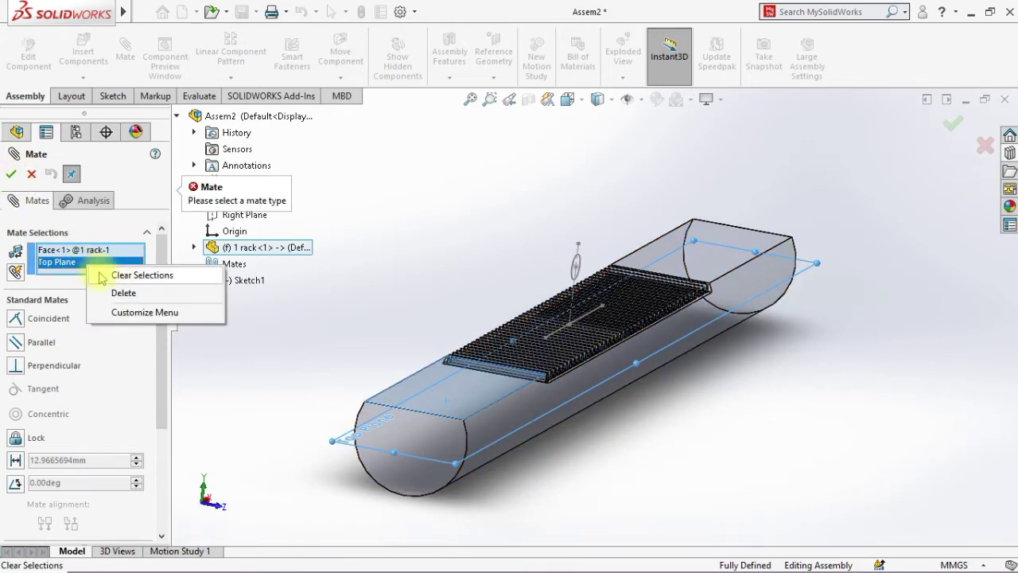
{"action": "left_click", "coordinate": [131, 273]}
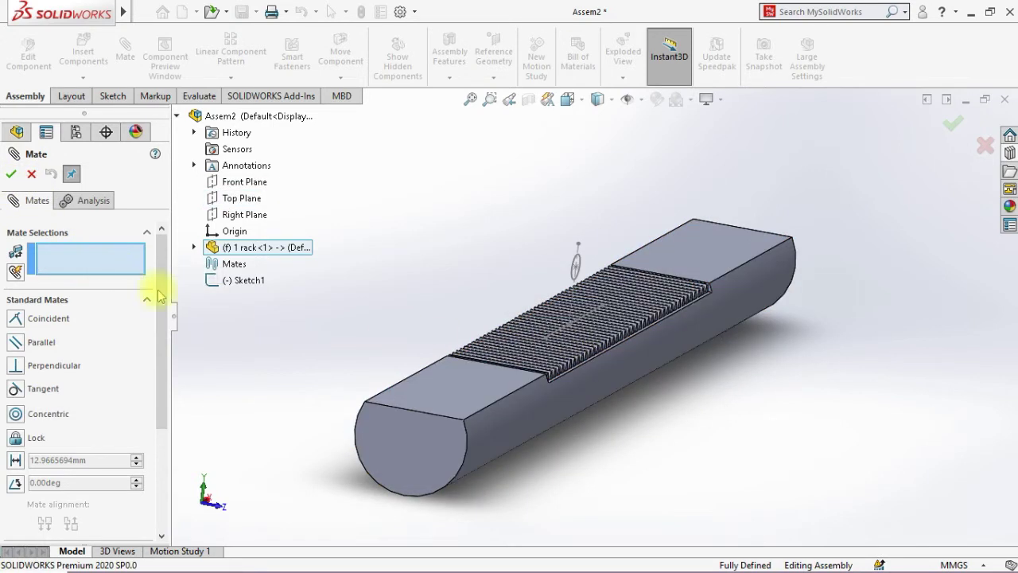
{"action": "left_click", "coordinate": [25, 178]}
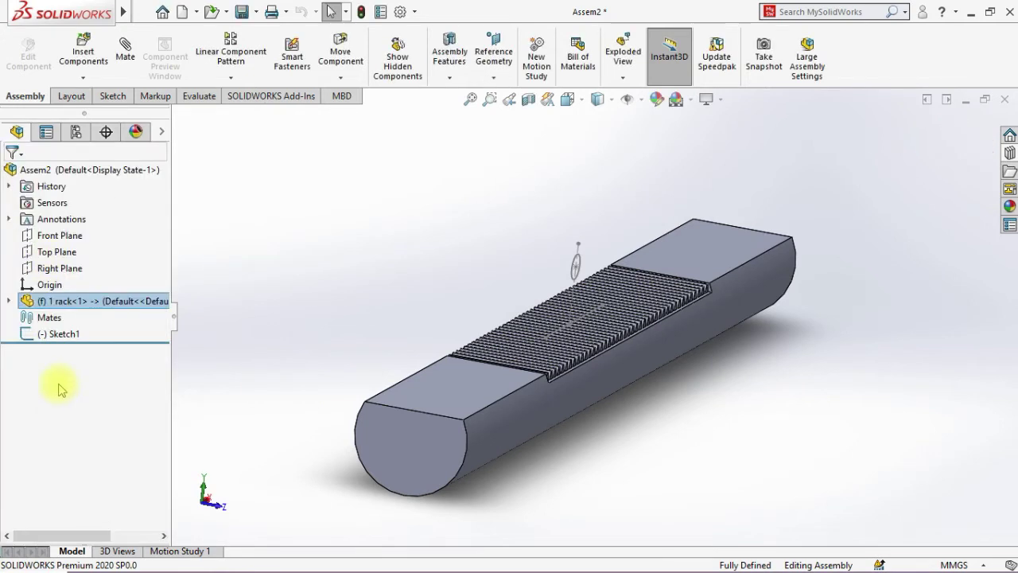
Add a parallel mate between the rack's flat upper face and the assembly's Top Plane, then finish mating.
{"action": "left_click", "coordinate": [125, 72]}
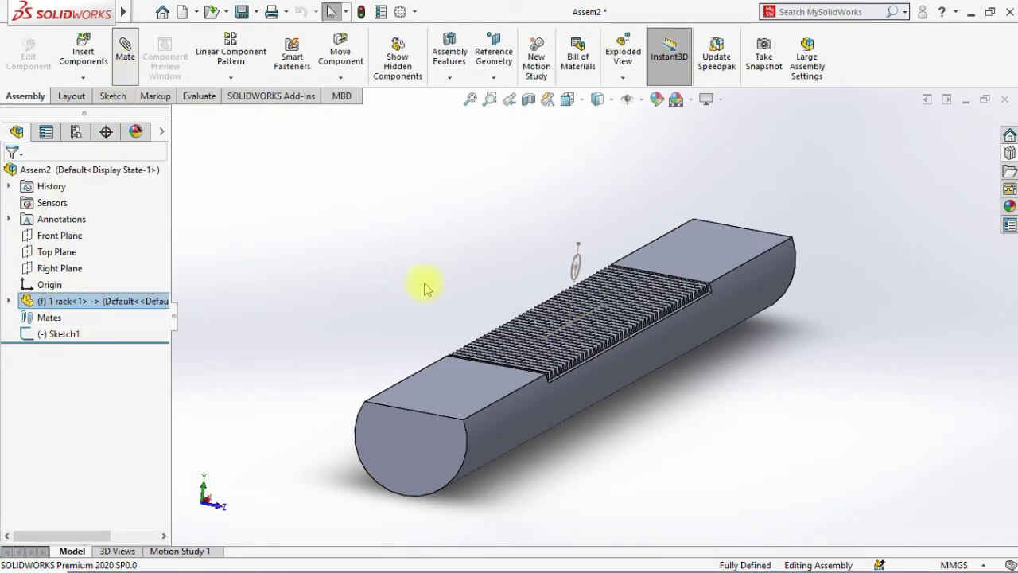
{"action": "left_click", "coordinate": [474, 391]}
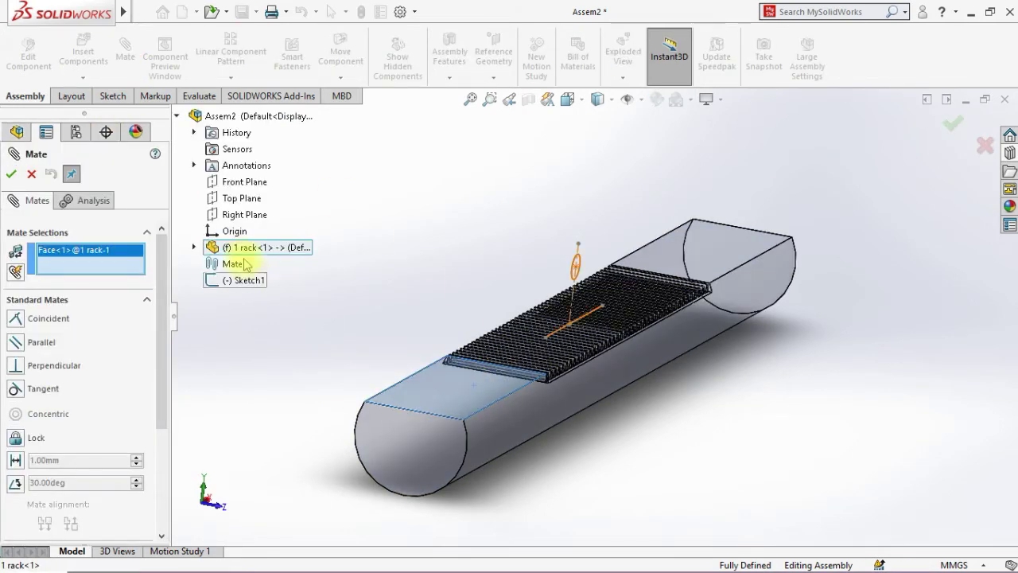
{"action": "left_click", "coordinate": [237, 206]}
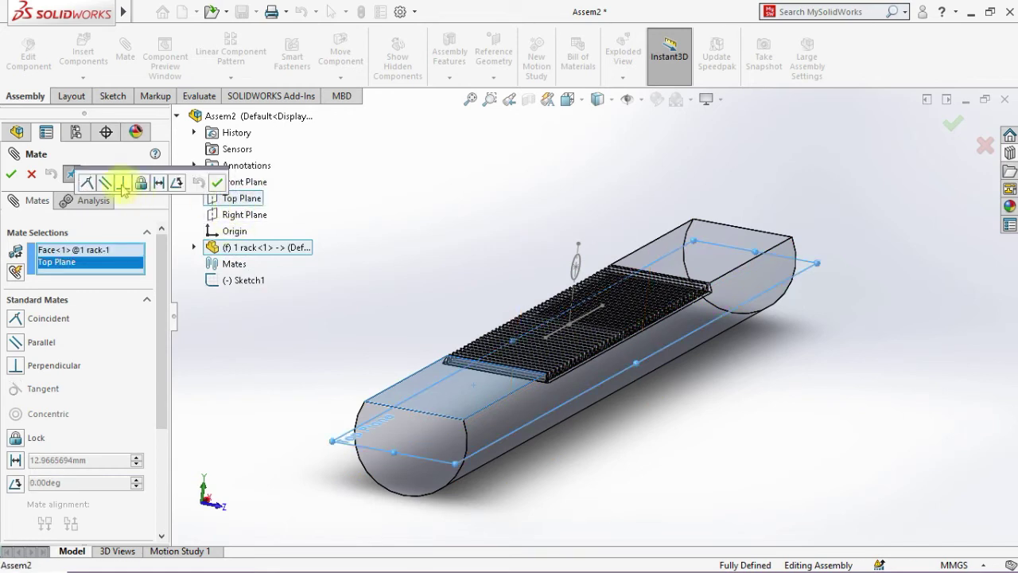
{"action": "left_click", "coordinate": [104, 184]}
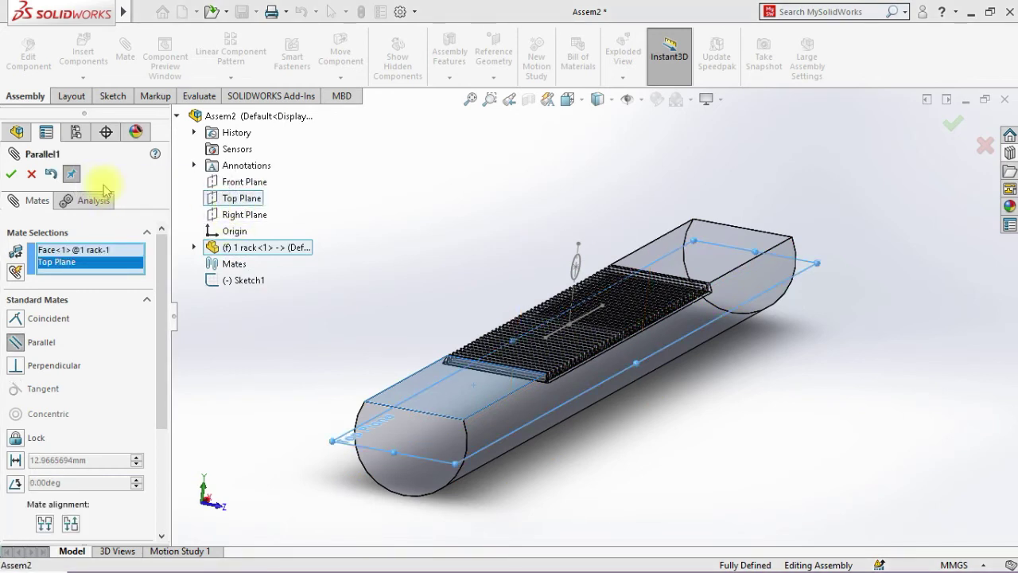
{"action": "left_click", "coordinate": [11, 173]}
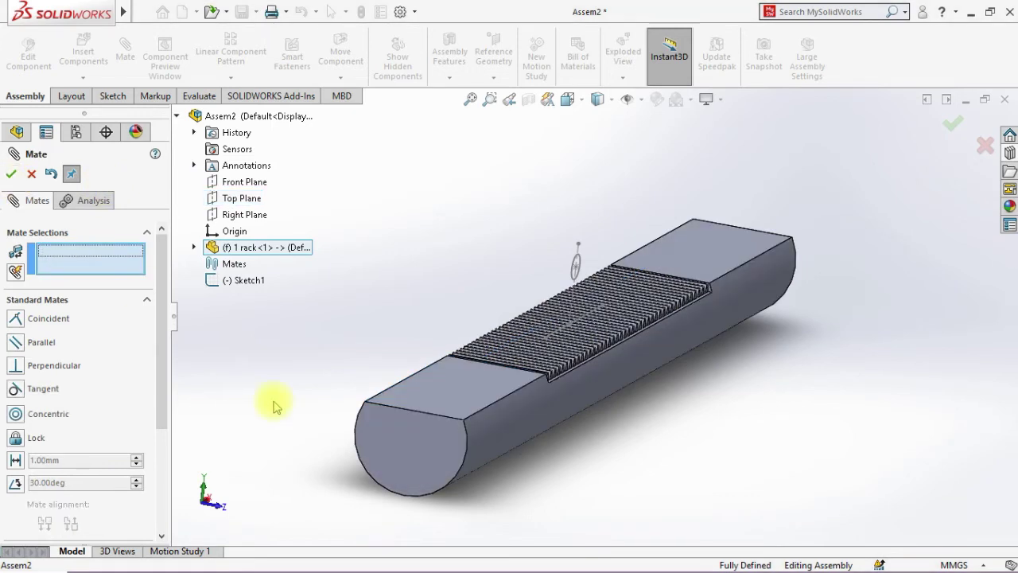
{"action": "middle_click_drag", "start_coordinate": [272, 404], "coordinate": [329, 417]}
{"action": "right_click", "coordinate": [566, 400]}
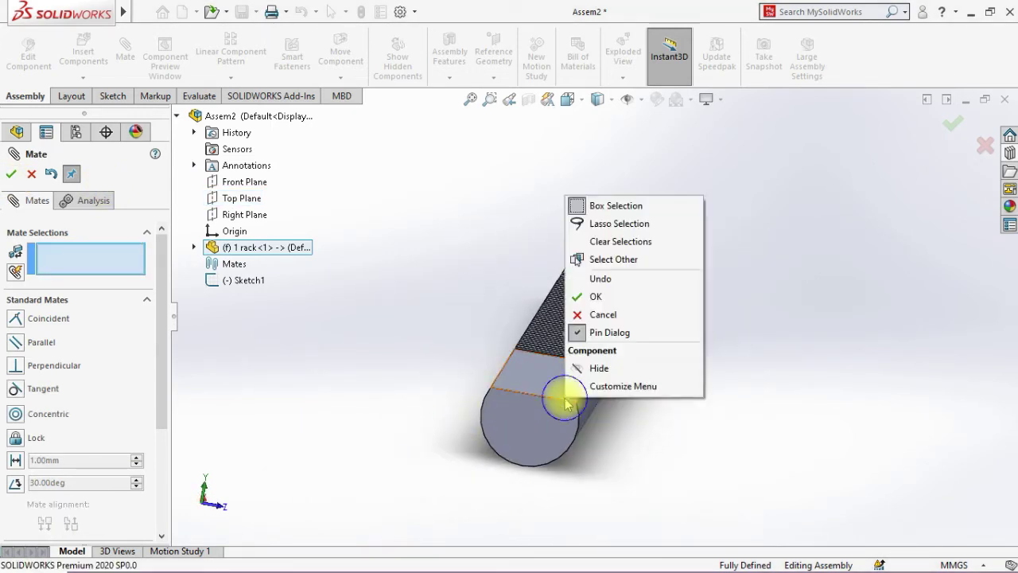
{"action": "left_click", "coordinate": [433, 480]}
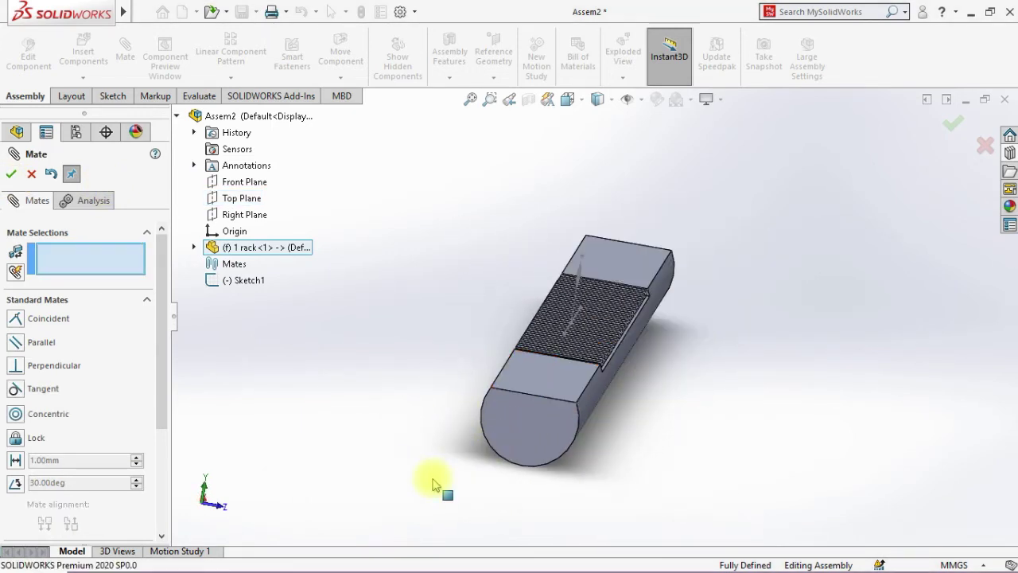
{"action": "left_click", "coordinate": [13, 175]}
Float the rack and mate the lower edge beside its teeth coincident with the layout sketch's horizontal line.
{"action": "right_click", "coordinate": [520, 405]}
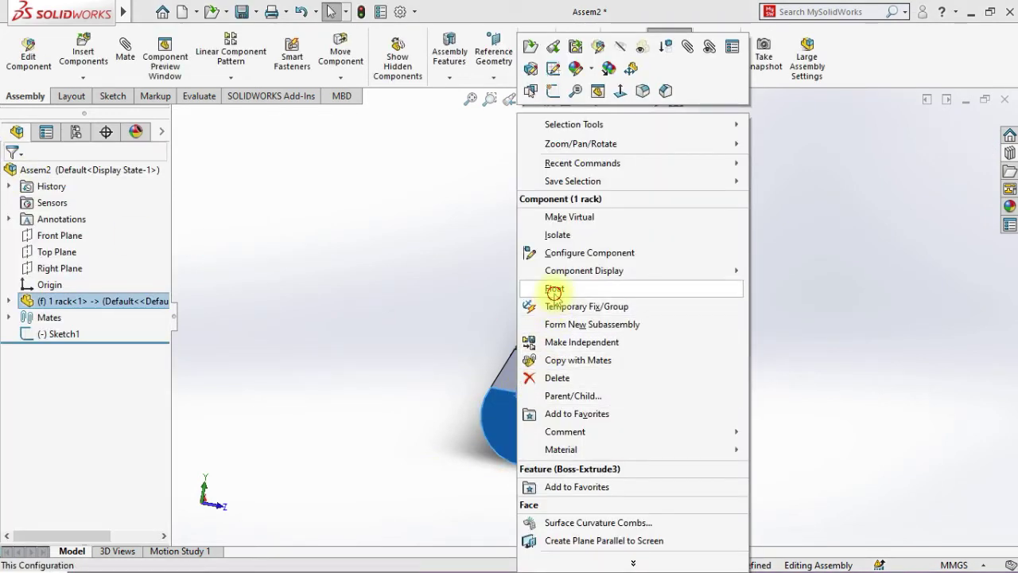
{"action": "left_click", "coordinate": [554, 289]}
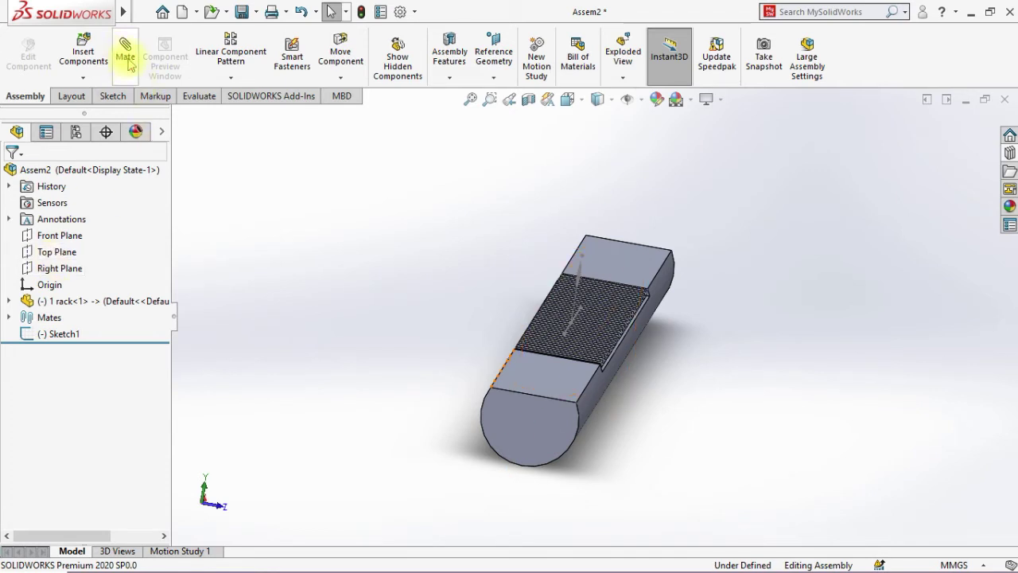
{"action": "scroll", "coordinate": [564, 328], "scroll_direction": "down", "scroll_amount": 5}
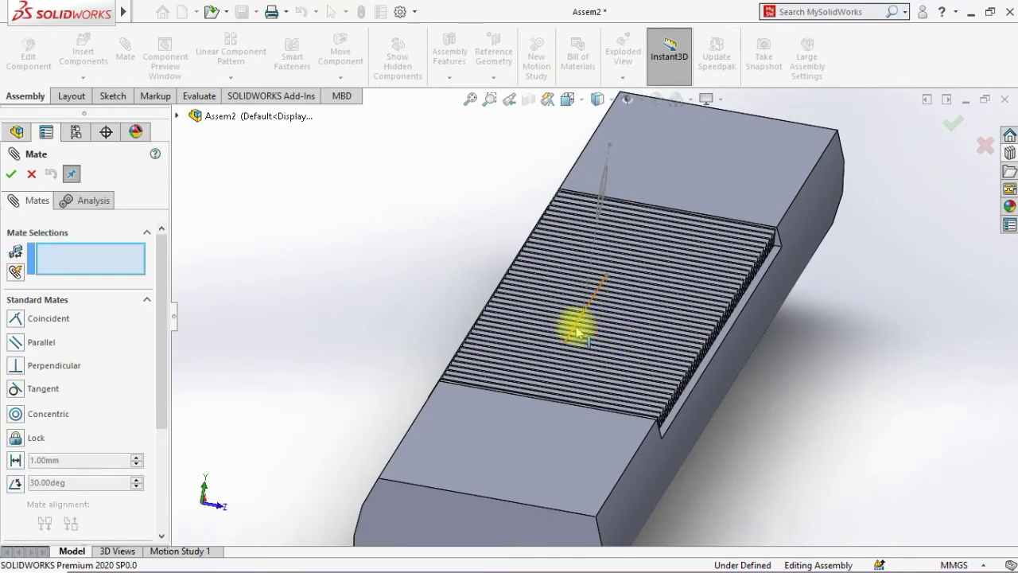
{"action": "left_click", "coordinate": [579, 323]}
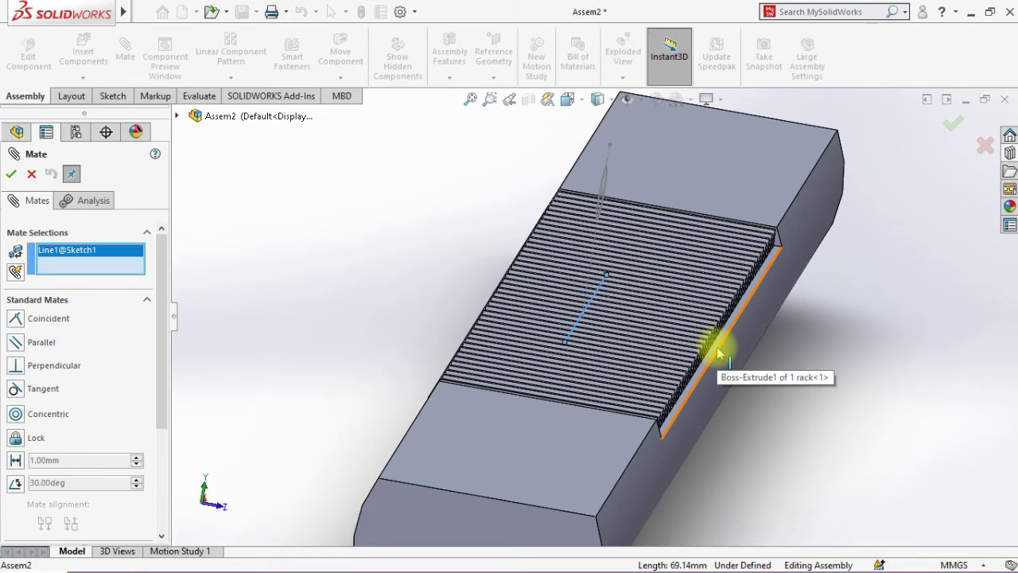
{"action": "left_click", "coordinate": [717, 347]}
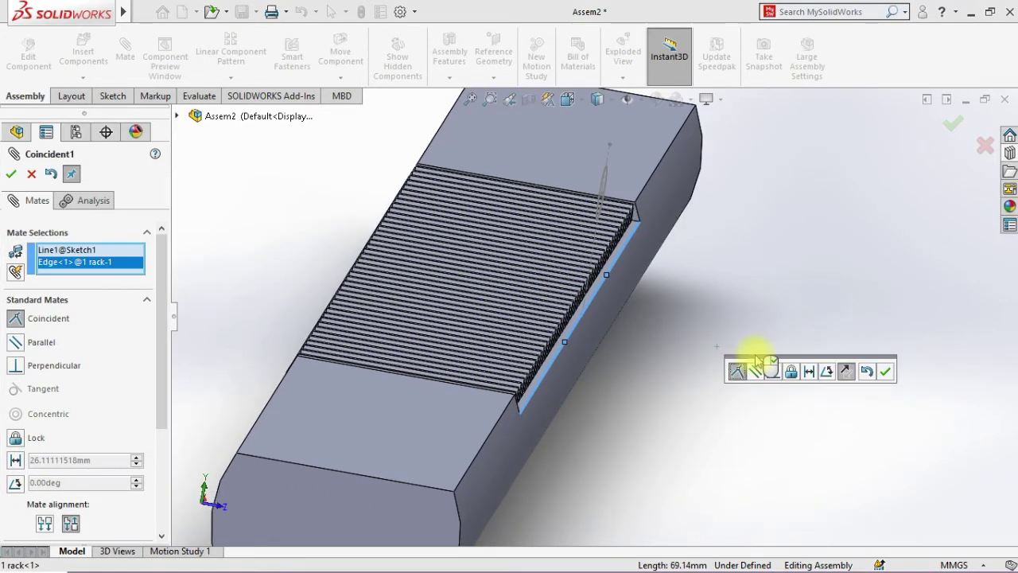
{"action": "left_click", "coordinate": [885, 370]}
{"action": "middle_click_drag", "start_coordinate": [655, 474], "coordinate": [552, 420]}
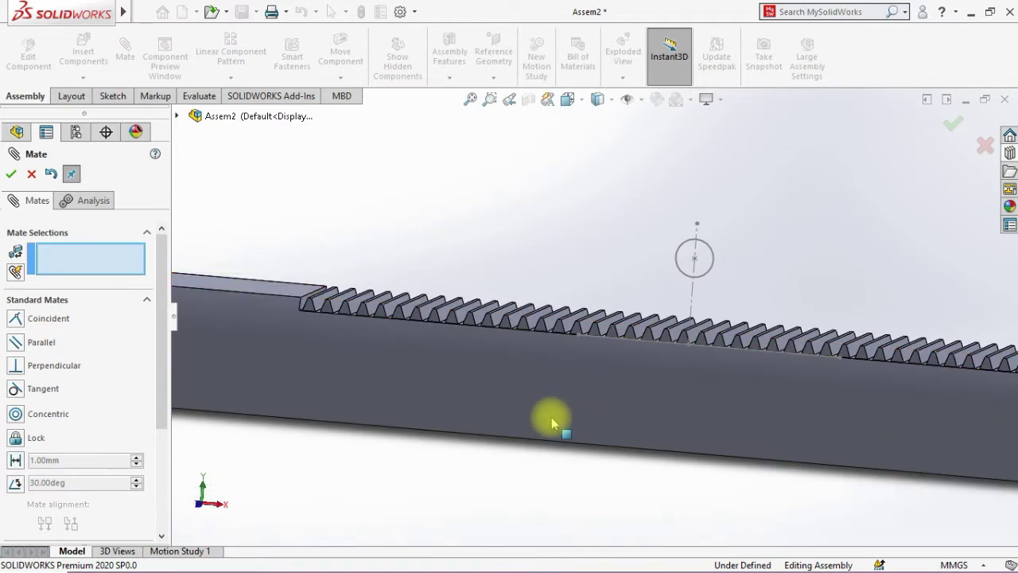
{"action": "left_click", "coordinate": [11, 175]}
In the front view, insert a spur gear from the Design Library above the rack near the sketched circle.
{"action": "key", "text": "space"}
{"action": "left_click", "coordinate": [490, 422]}
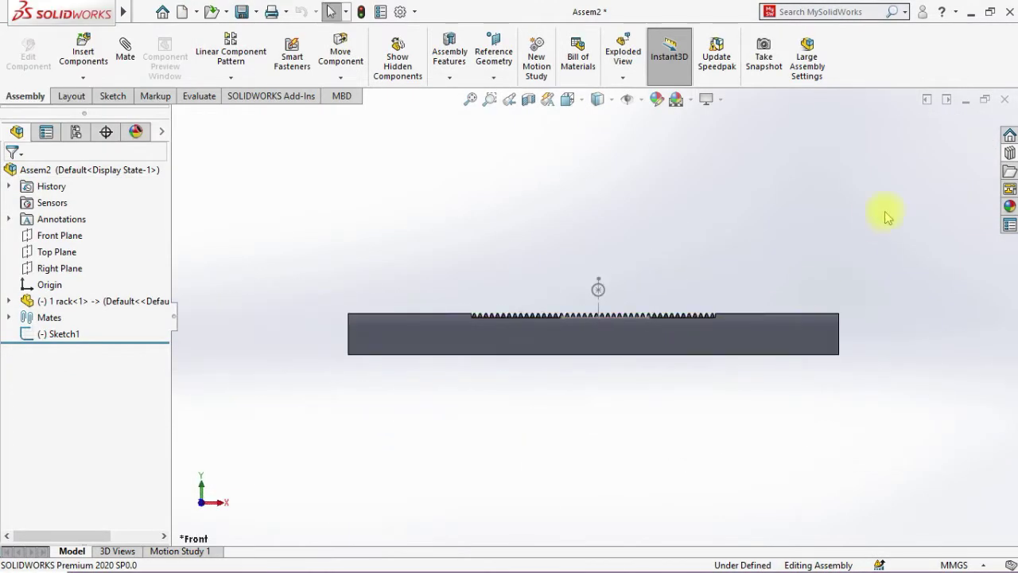
{"action": "left_click", "coordinate": [1009, 153]}
{"action": "left_click_drag", "start_coordinate": [894, 429], "coordinate": [692, 326]}
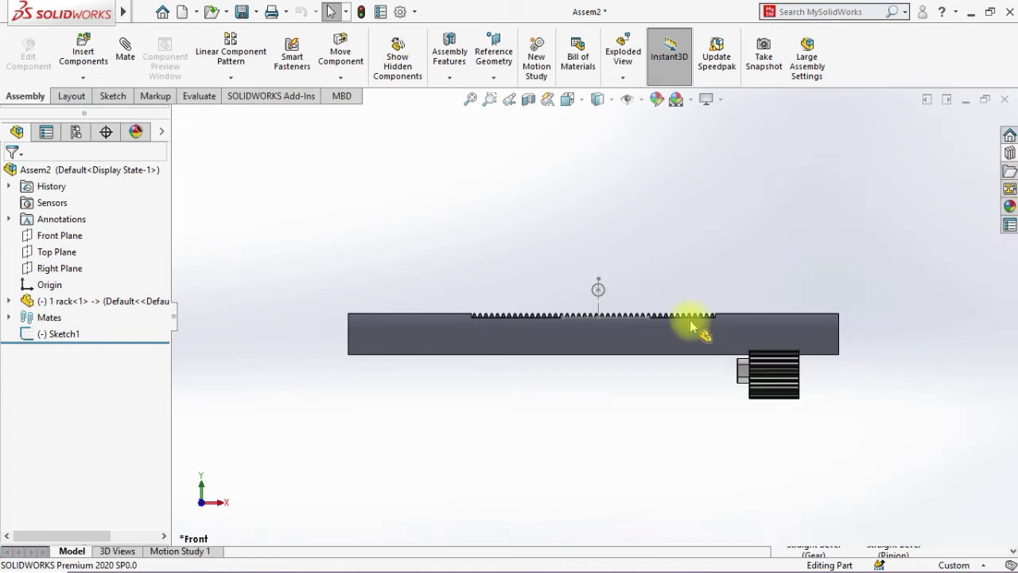
{"action": "left_click_drag", "start_coordinate": [612, 256], "coordinate": [589, 263]}
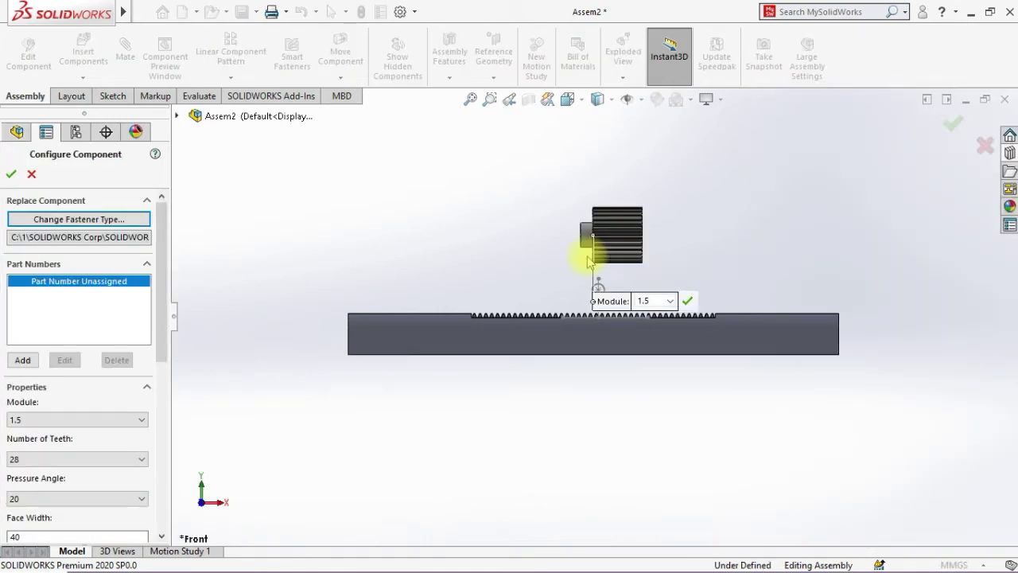
Set the spur gear's hub style to None, confirm the configuration and end insertion without placing additional copies.
{"action": "left_click_drag", "start_coordinate": [160, 345], "coordinate": [163, 449]}
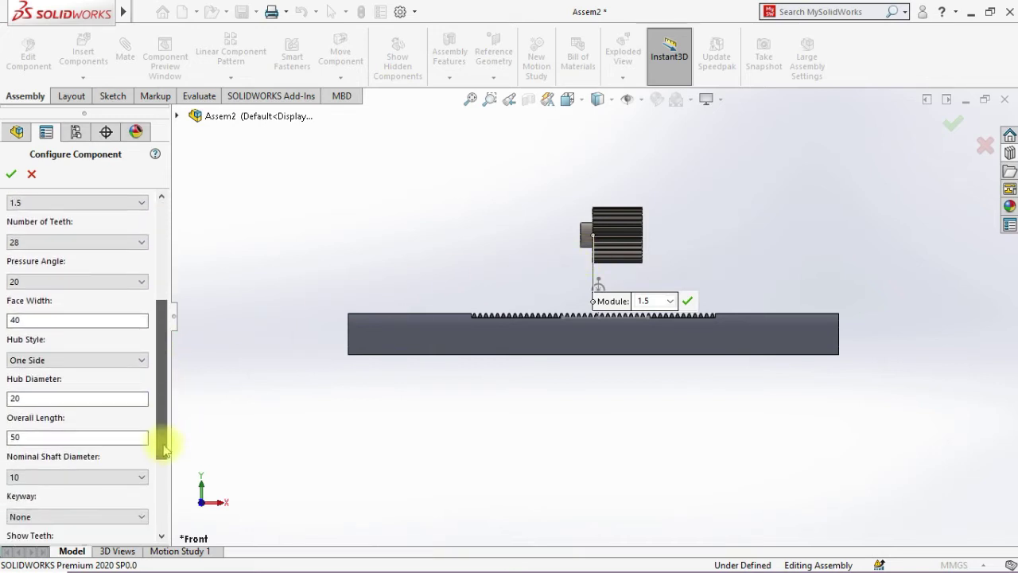
{"action": "scroll", "coordinate": [158, 439], "scroll_direction": "down", "scroll_amount": 1}
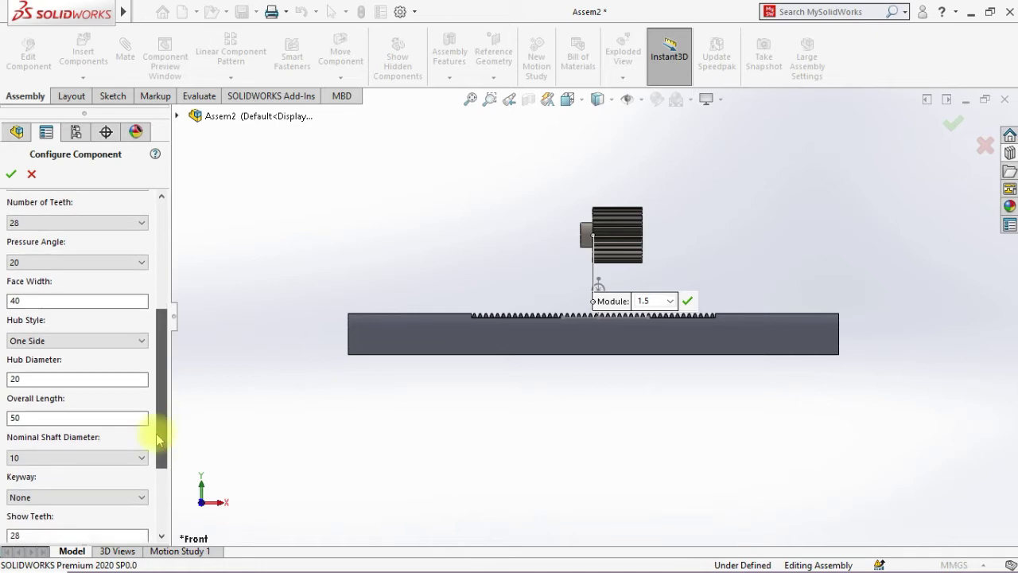
{"action": "scroll", "coordinate": [157, 439], "scroll_direction": "down", "scroll_amount": 1}
{"action": "scroll", "coordinate": [155, 443], "scroll_direction": "down", "scroll_amount": 1}
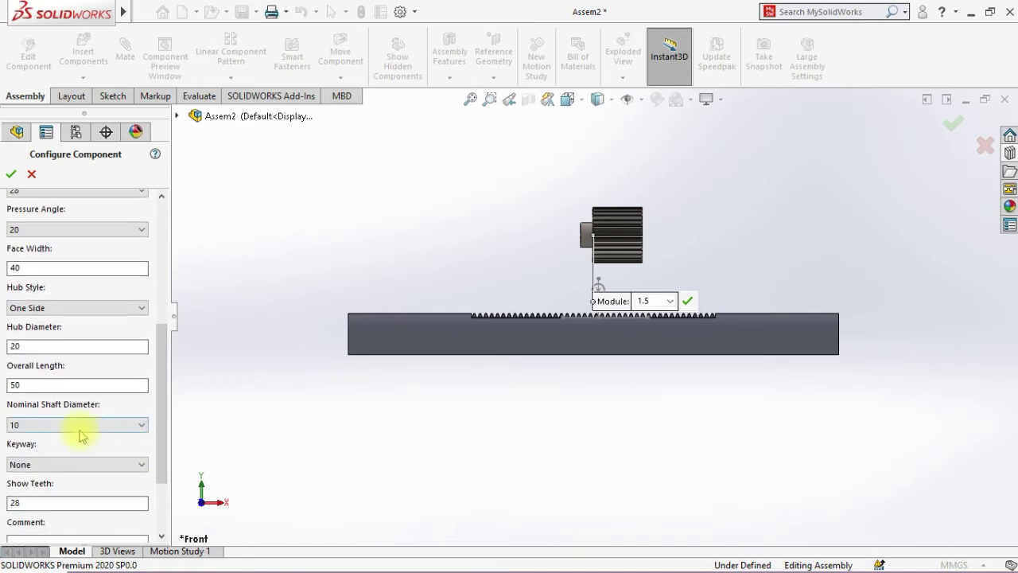
{"action": "left_click", "coordinate": [100, 308]}
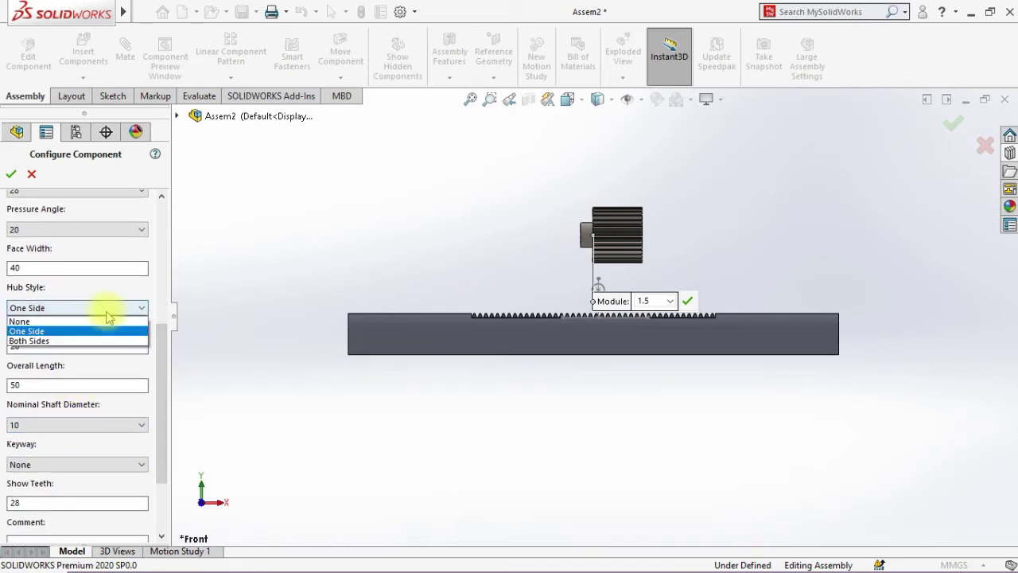
{"action": "left_click", "coordinate": [106, 319]}
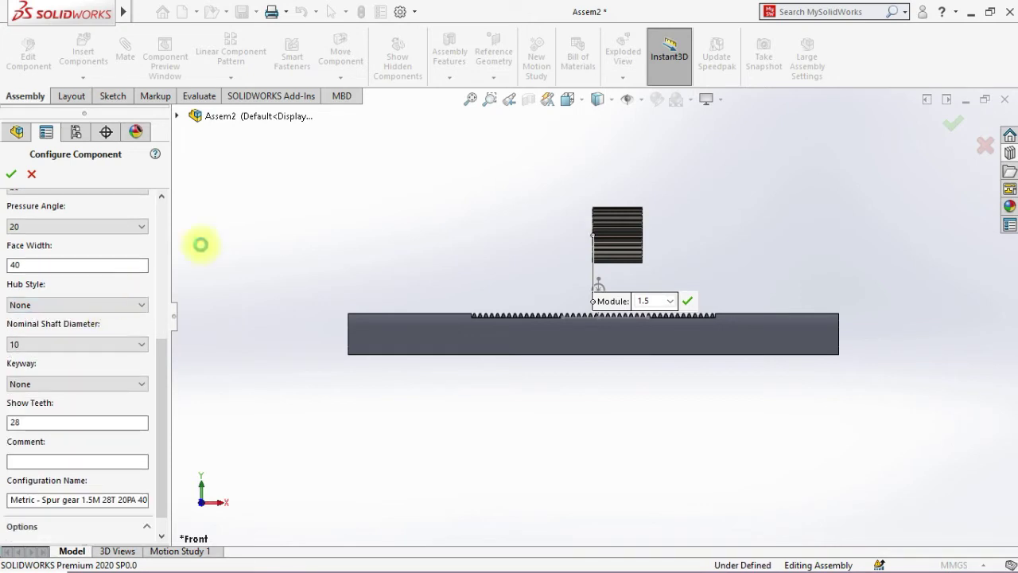
{"action": "left_click", "coordinate": [12, 174]}
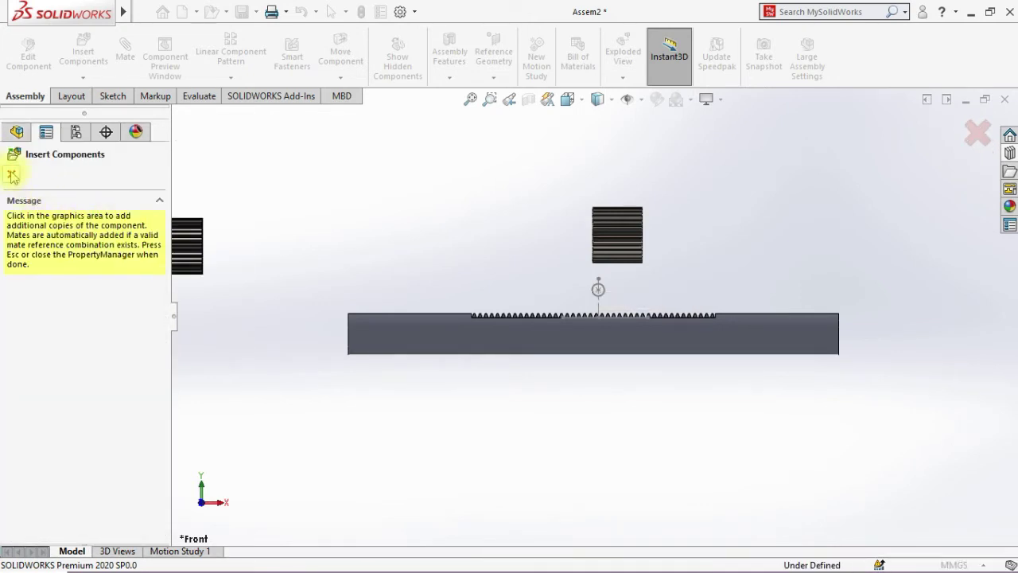
{"action": "left_click", "coordinate": [10, 172]}
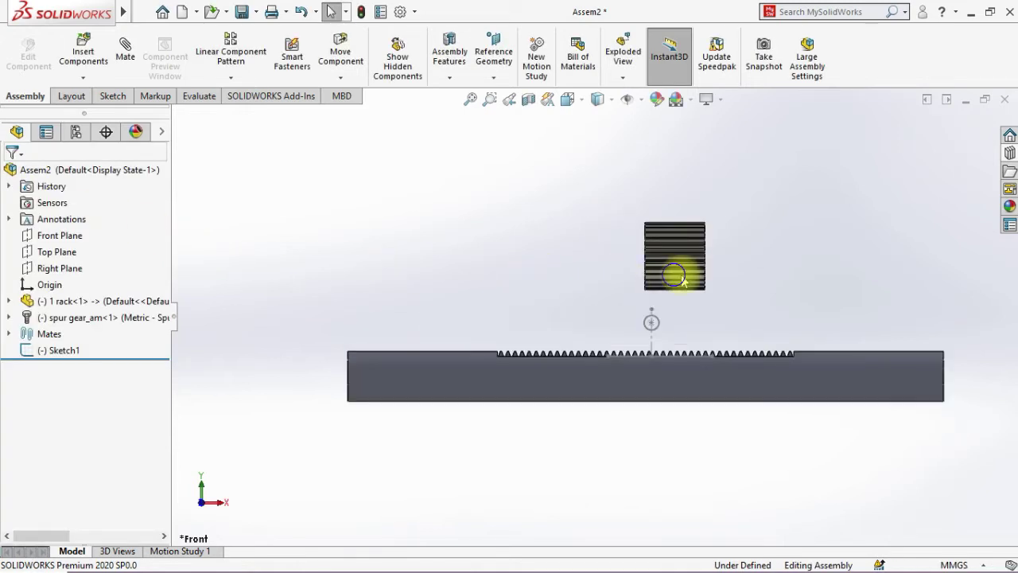
Rotate the spur gear to face the front and try a concentric mate between its edge and the sketched circle.
{"action": "right_click_drag", "start_coordinate": [692, 266], "coordinate": [796, 272]}
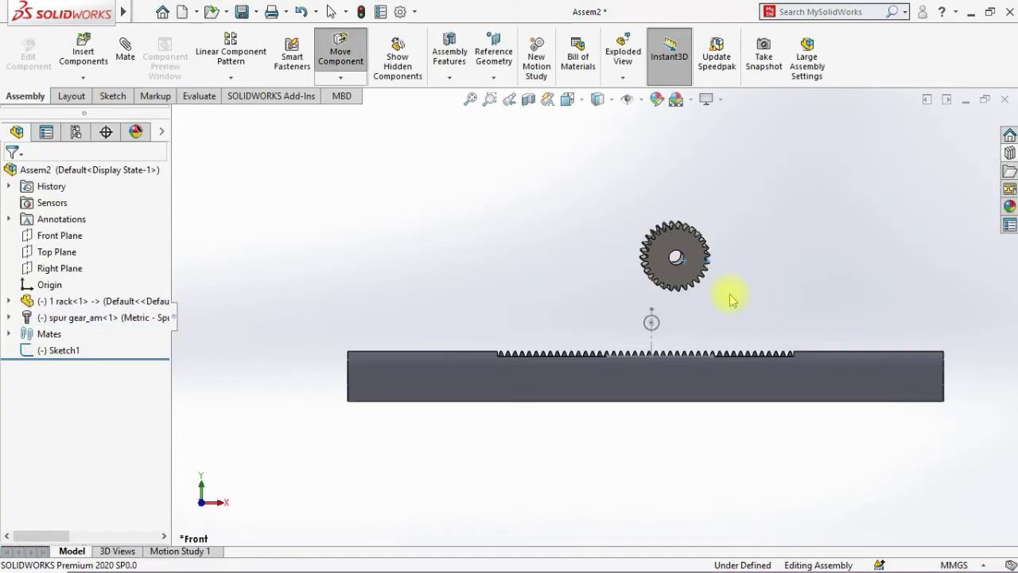
{"action": "scroll", "coordinate": [739, 288], "scroll_direction": "down", "scroll_amount": 2}
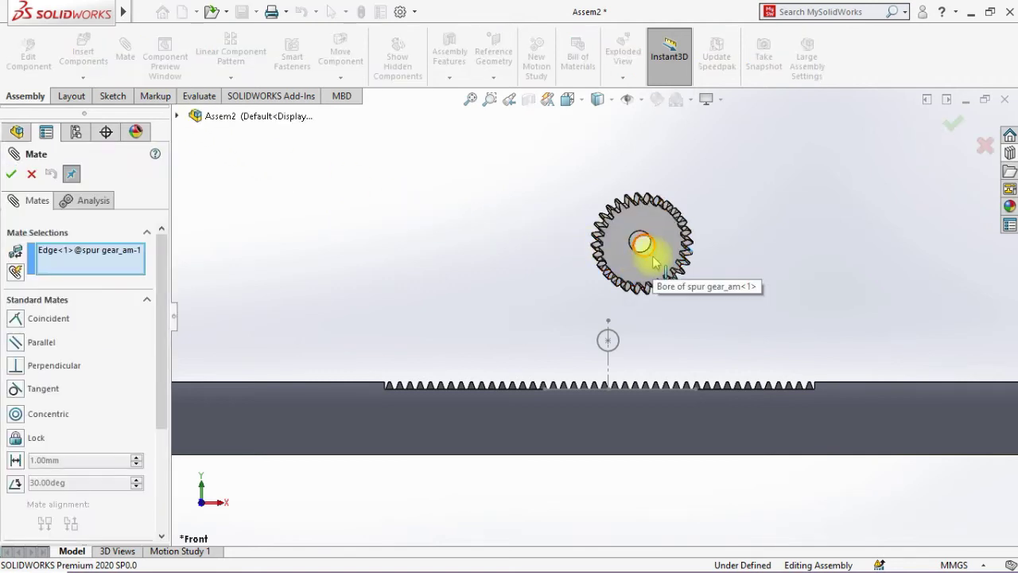
{"action": "left_click", "coordinate": [612, 342]}
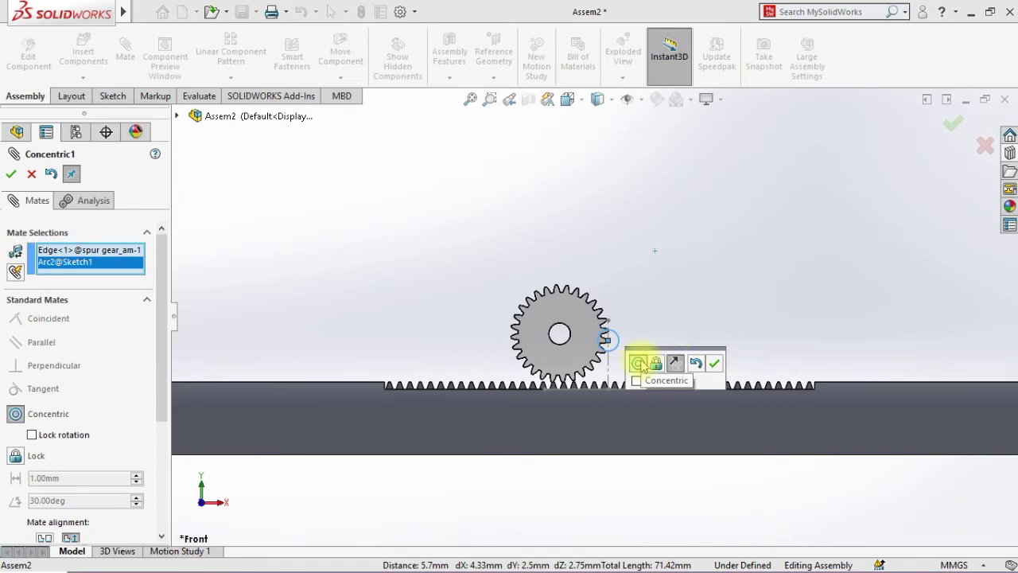
{"action": "left_click", "coordinate": [718, 366]}
{"action": "mouse_move", "coordinate": [596, 359]}
{"action": "left_mouse_down"}
{"action": "mouse_move", "coordinate": [642, 363]}
{"action": "mouse_move", "coordinate": [605, 340]}
{"action": "left_mouse_up"}
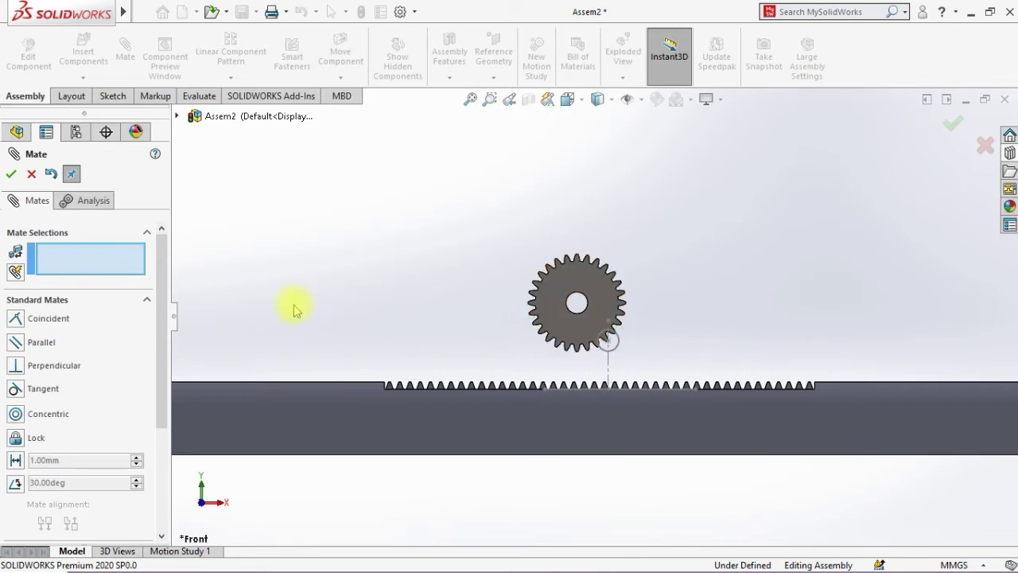
Mate the circular edge of the spur gear's bore coincident with the circle in the layout sketch.
{"action": "scroll", "coordinate": [639, 308], "scroll_direction": "down", "scroll_amount": 2}
{"action": "left_click_drag", "start_coordinate": [639, 256], "coordinate": [602, 256]}
{"action": "scroll", "coordinate": [602, 257], "scroll_direction": "down", "scroll_amount": 3}
{"action": "left_click", "coordinate": [581, 225]}
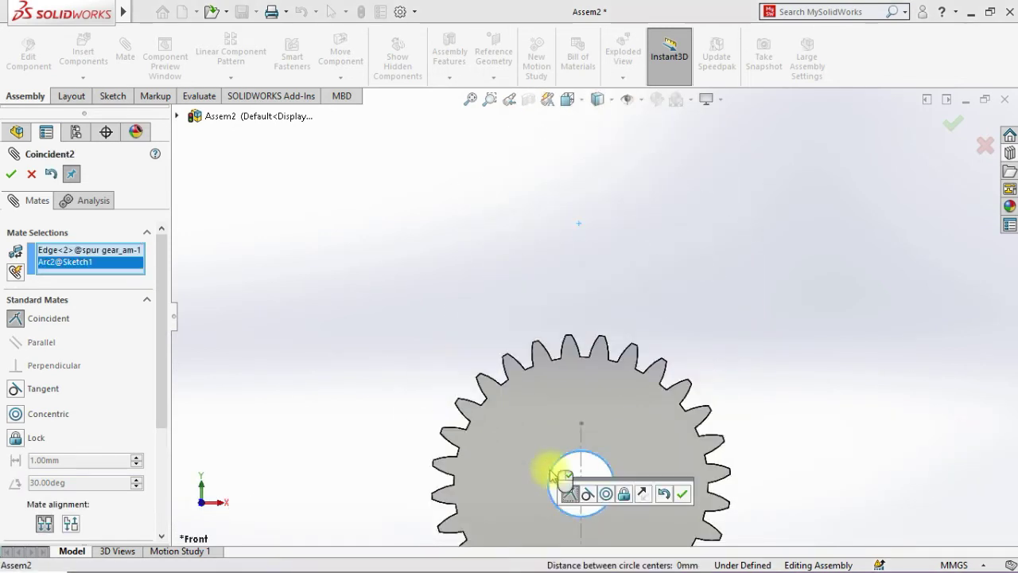
{"action": "left_click", "coordinate": [676, 487]}
Turn the spur gear slightly until its lowest teeth mesh with the rack teeth without overlapping.
{"action": "scroll", "coordinate": [643, 471], "scroll_direction": "down", "scroll_amount": 3}
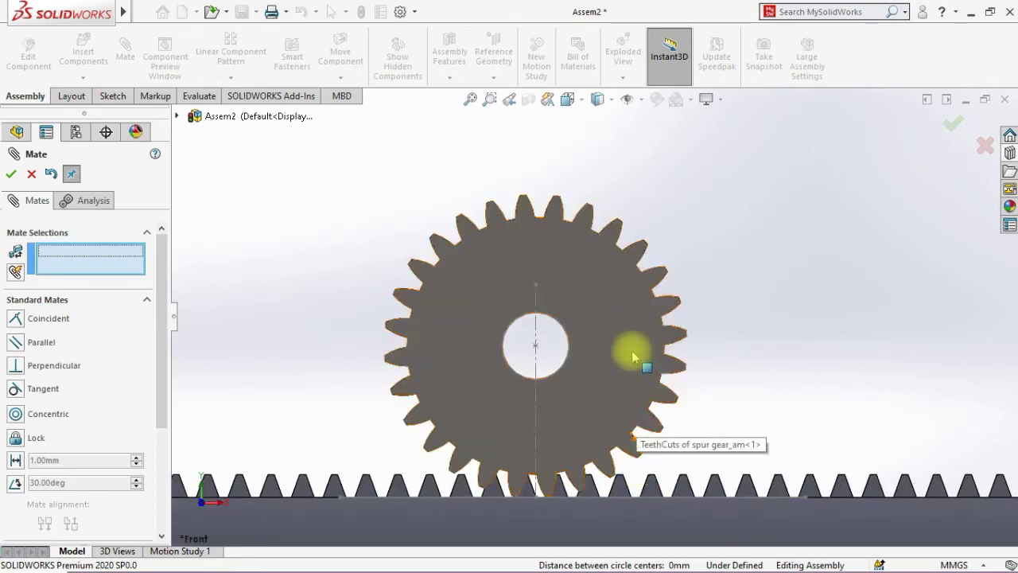
{"action": "left_click_drag", "start_coordinate": [625, 352], "coordinate": [607, 391]}
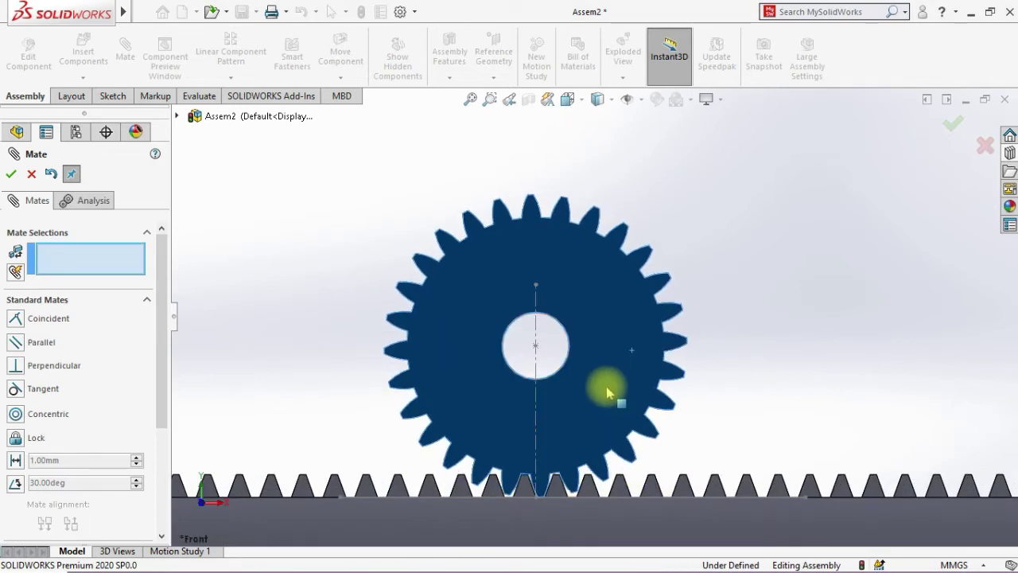
{"action": "scroll", "coordinate": [580, 470], "scroll_direction": "up", "scroll_amount": 2}
{"action": "scroll", "coordinate": [572, 458], "scroll_direction": "down", "scroll_amount": 8}
{"action": "scroll", "coordinate": [531, 415], "scroll_direction": "up", "scroll_amount": 3}
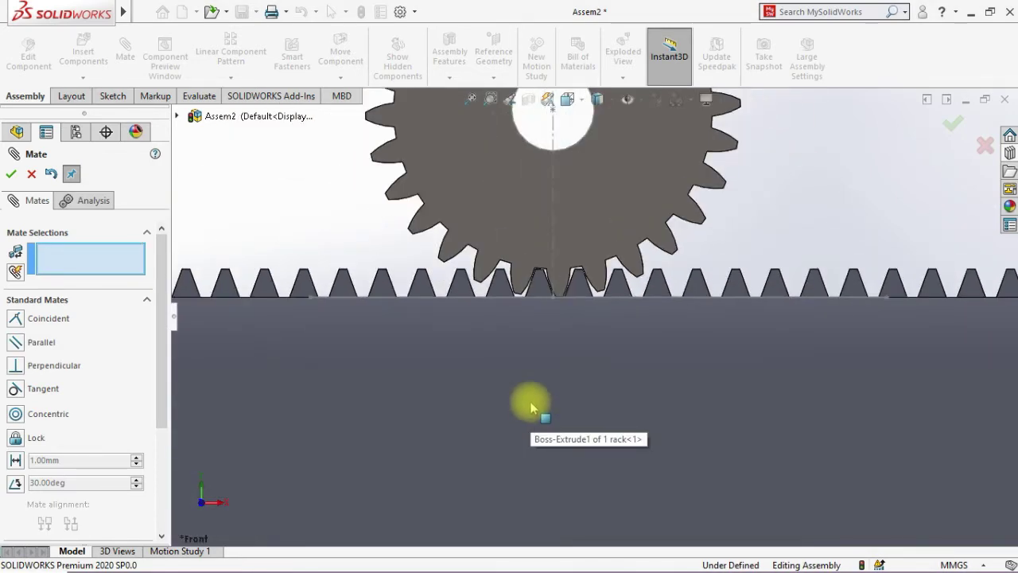
{"action": "scroll", "coordinate": [568, 212], "scroll_direction": "down", "scroll_amount": 3}
{"action": "scroll", "coordinate": [643, 237], "scroll_direction": "down", "scroll_amount": 2}
{"action": "mouse_move", "coordinate": [643, 236]}
{"action": "left_mouse_down"}
{"action": "mouse_move", "coordinate": [649, 242]}
{"action": "mouse_move", "coordinate": [646, 234]}
{"action": "left_mouse_up"}
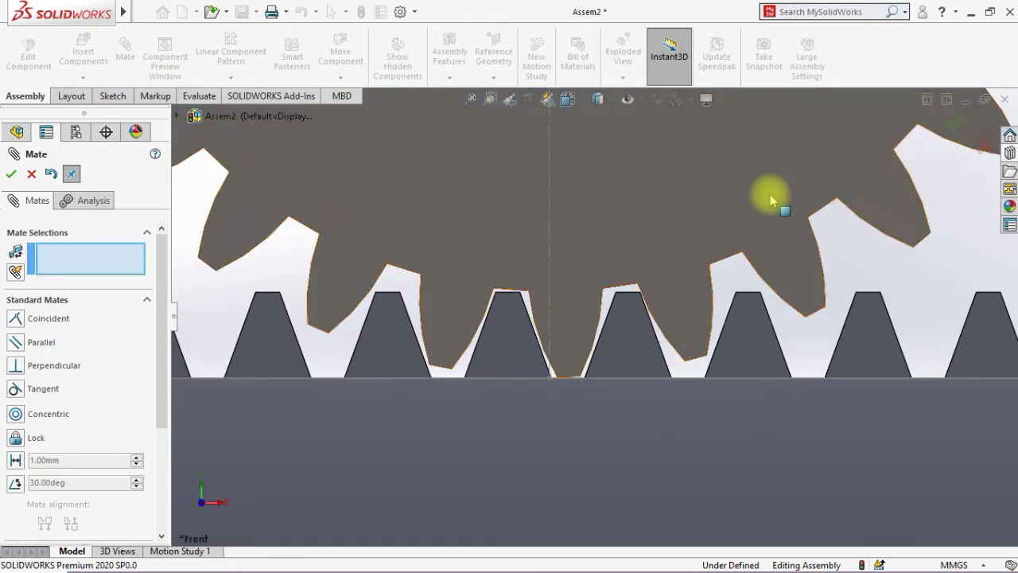
{"action": "left_click_drag", "start_coordinate": [770, 196], "coordinate": [762, 194]}
{"action": "left_click_drag", "start_coordinate": [621, 180], "coordinate": [644, 182]}
{"action": "left_click_drag", "start_coordinate": [643, 448], "coordinate": [591, 484]}
Start a Rack Pinion mechanical mate and select the edge along the base of the rack's teeth as the rack.
{"action": "scroll", "coordinate": [591, 483], "scroll_direction": "up", "scroll_amount": 6}
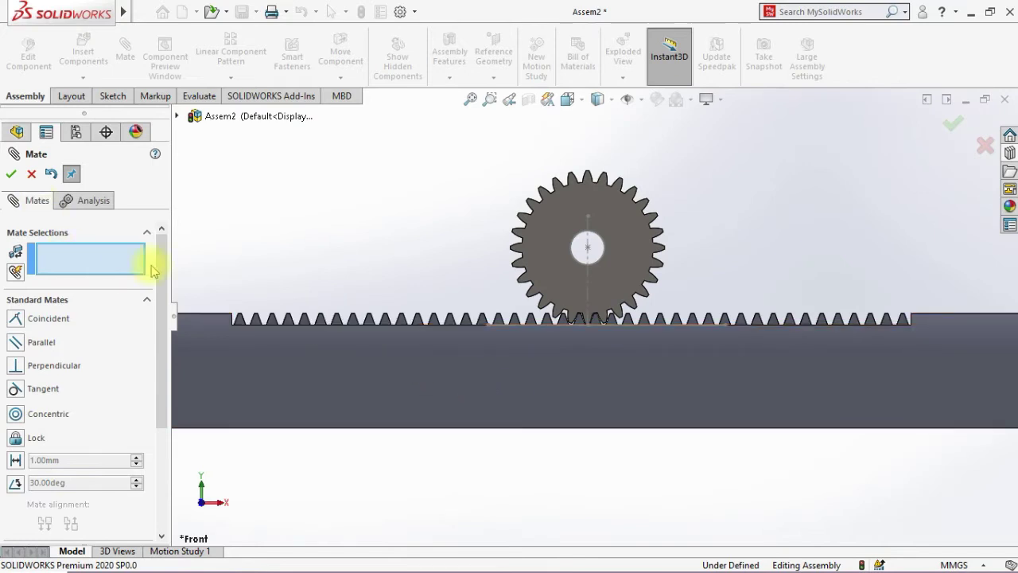
{"action": "scroll", "coordinate": [151, 270], "scroll_direction": "down", "scroll_amount": 5}
{"action": "left_click", "coordinate": [131, 411]}
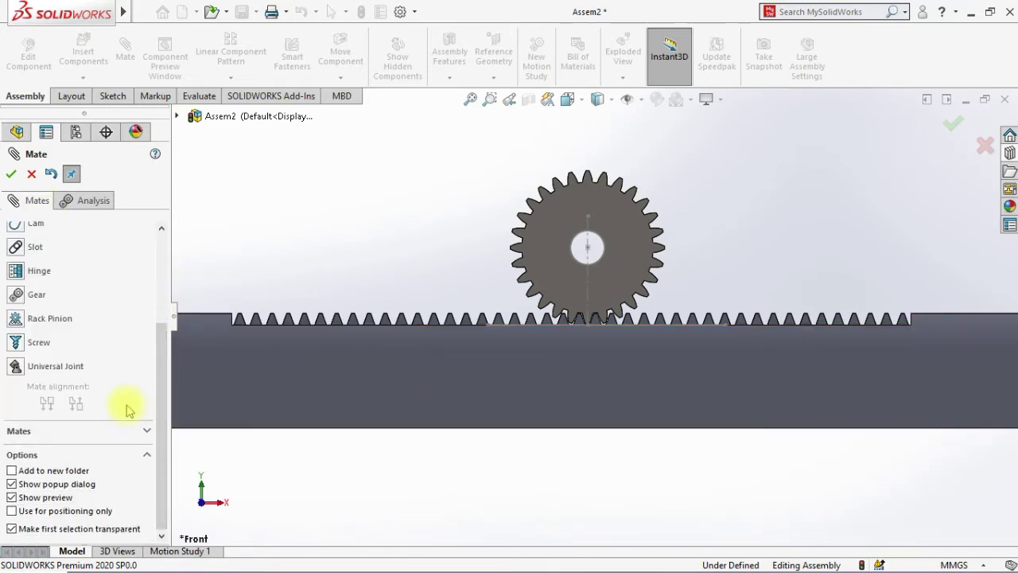
{"action": "left_click", "coordinate": [37, 320]}
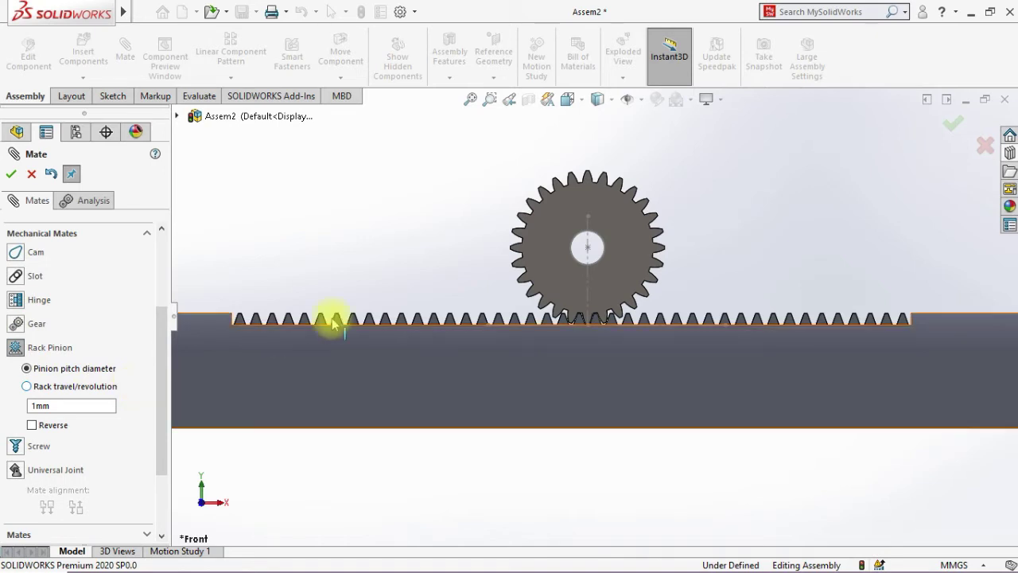
{"action": "left_click", "coordinate": [471, 334]}
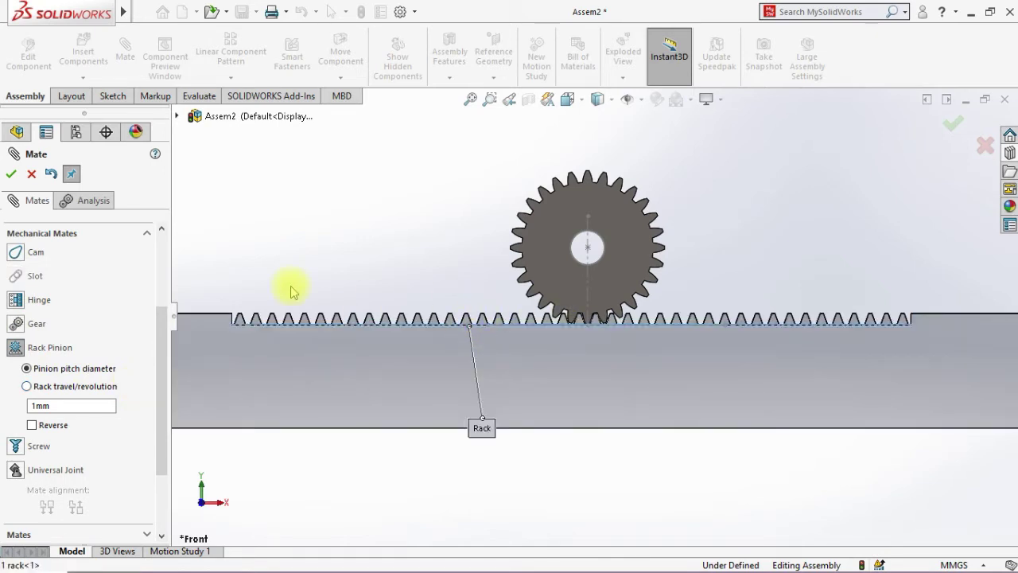
Show the gear's TooCutSke sketch under ToothCut, select its pitch circle as the pinion and accept the mate.
{"action": "left_click", "coordinate": [178, 117]}
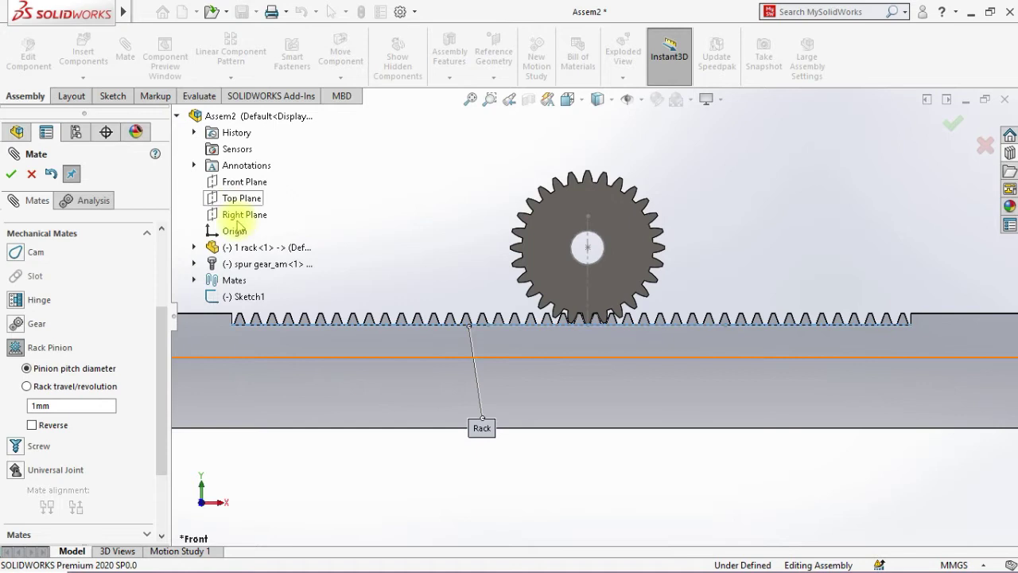
{"action": "left_click", "coordinate": [193, 264]}
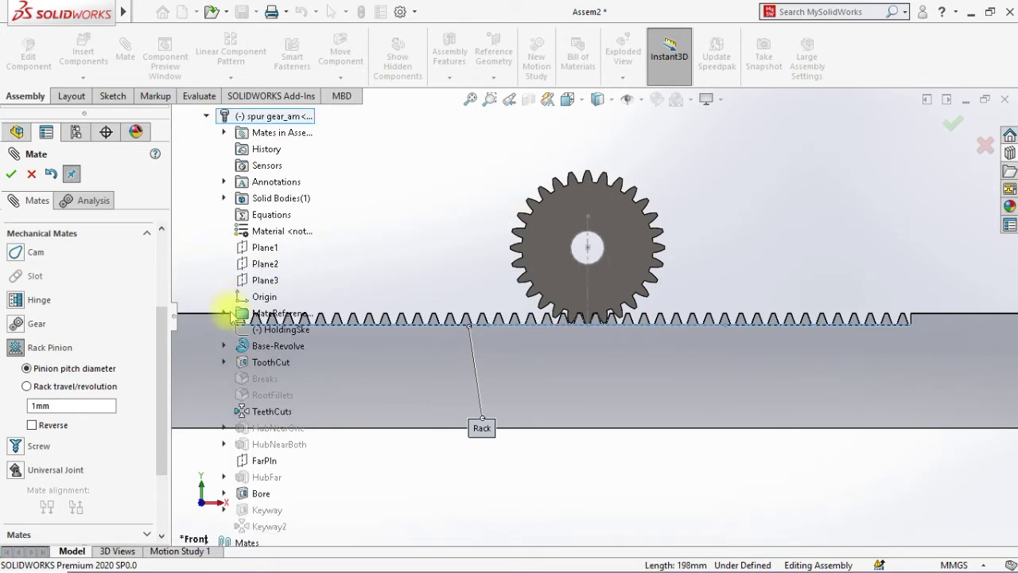
{"action": "left_click", "coordinate": [223, 364]}
{"action": "left_click", "coordinate": [224, 363]}
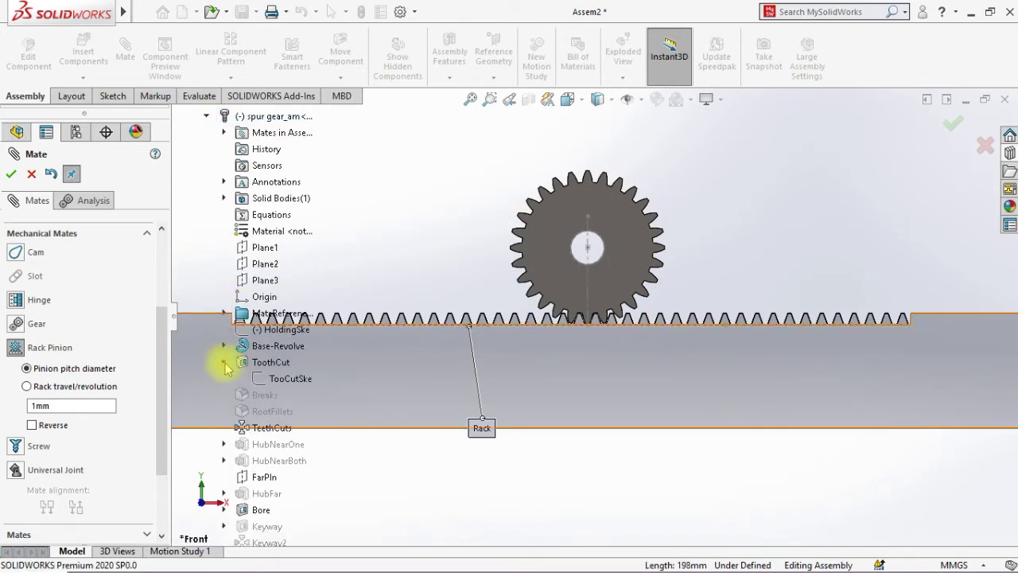
{"action": "right_click", "coordinate": [262, 380]}
{"action": "scroll", "coordinate": [513, 268], "scroll_direction": "down", "scroll_amount": 5}
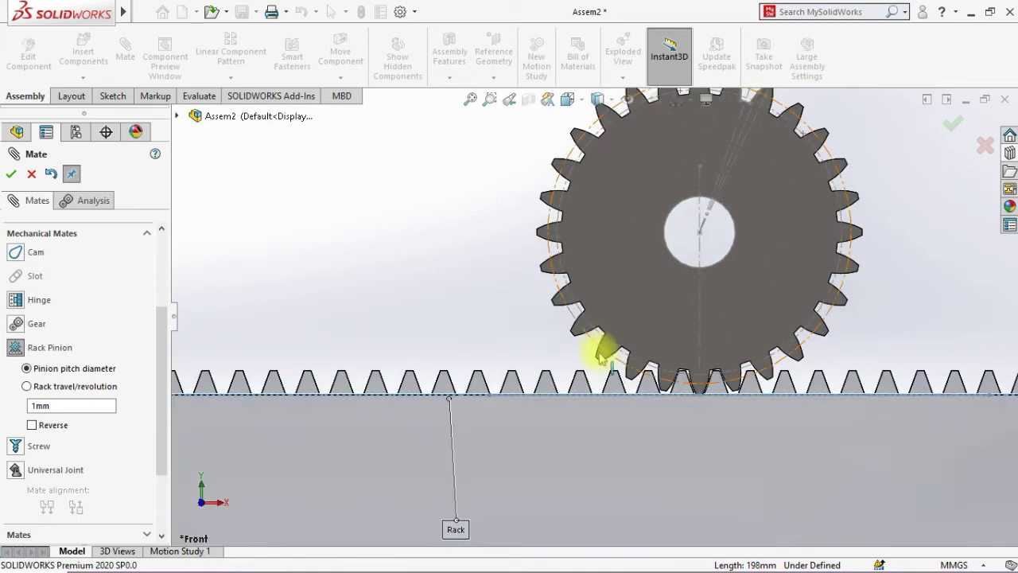
{"action": "left_click", "coordinate": [595, 342]}
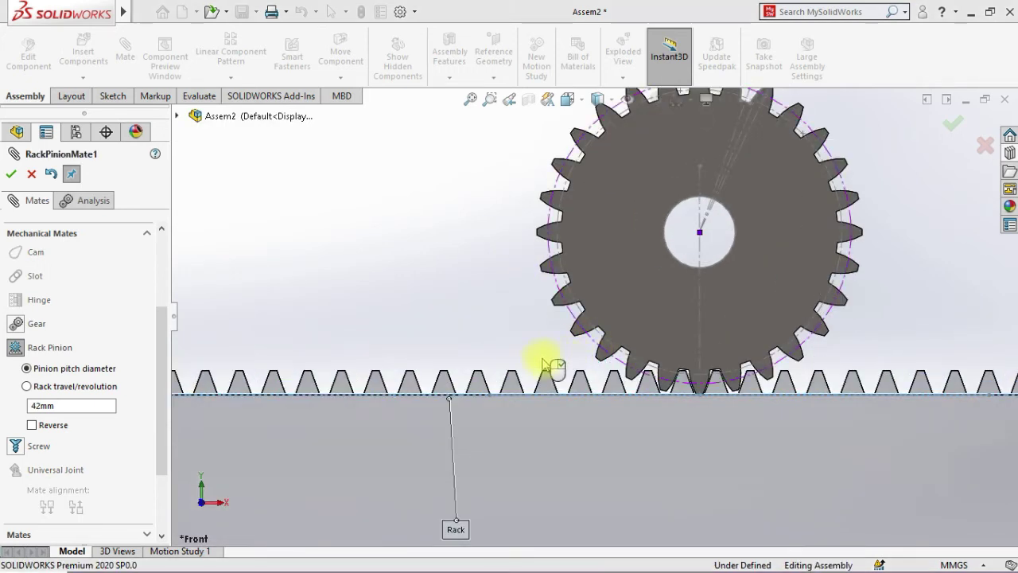
{"action": "left_click", "coordinate": [12, 174]}
Slide the rack along its length to test the rack and pinion motion, then finish mating.
{"action": "scroll", "coordinate": [325, 347], "scroll_direction": "up", "scroll_amount": 5}
{"action": "left_click", "coordinate": [537, 382]}
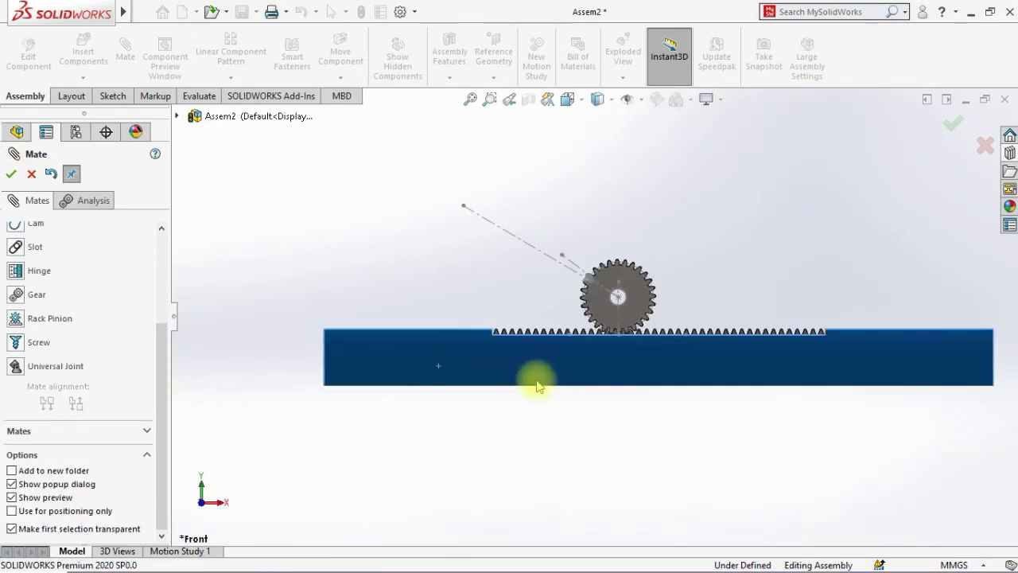
{"action": "left_click_drag", "start_coordinate": [537, 385], "coordinate": [481, 386]}
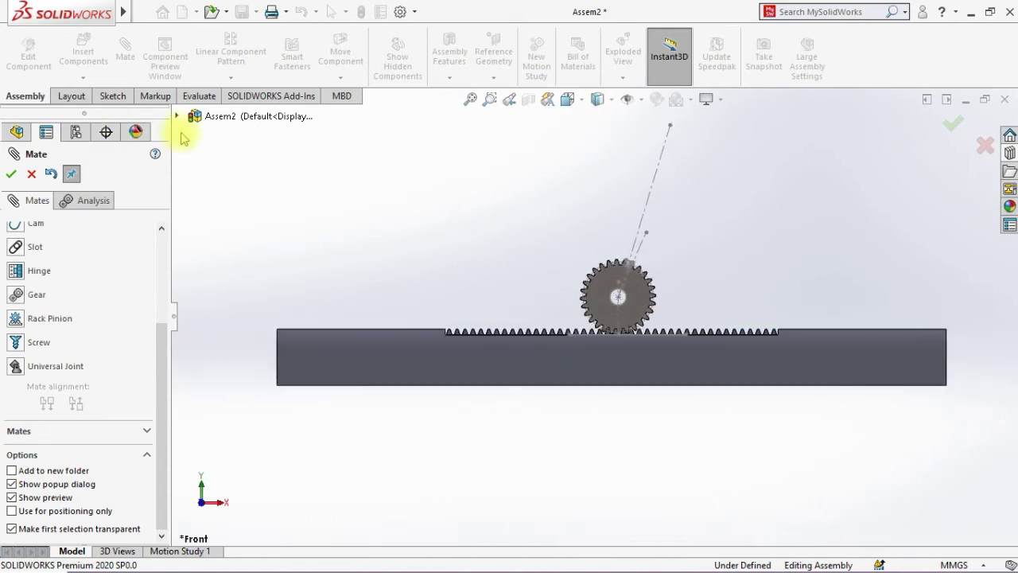
{"action": "left_click", "coordinate": [10, 174]}
Hide the TooCutSke sketch of the spur gear and collapse the assembly's feature tree.
{"action": "scroll", "coordinate": [102, 409], "scroll_direction": "down", "scroll_amount": 5}
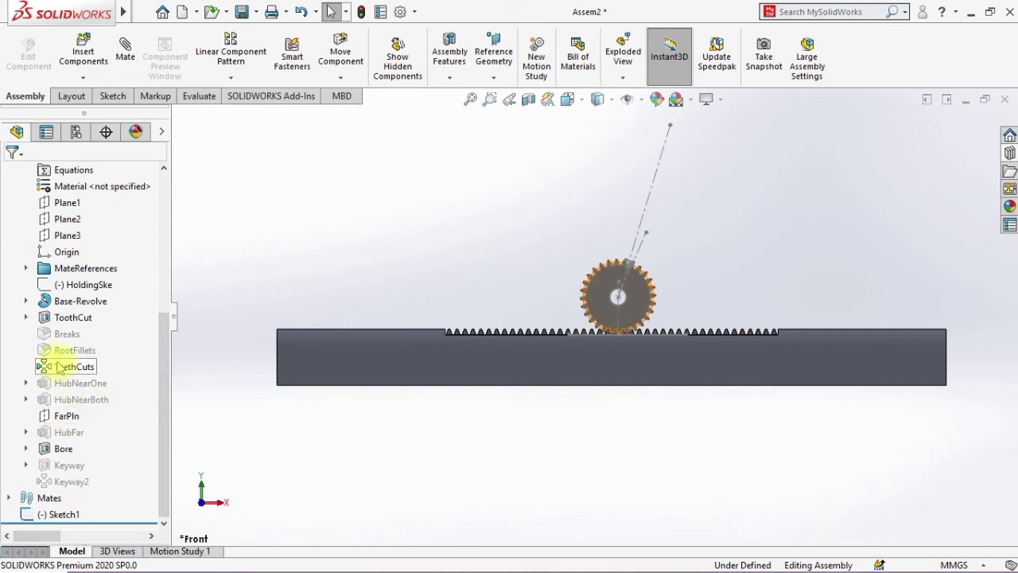
{"action": "left_click", "coordinate": [24, 318]}
{"action": "right_click", "coordinate": [66, 333]}
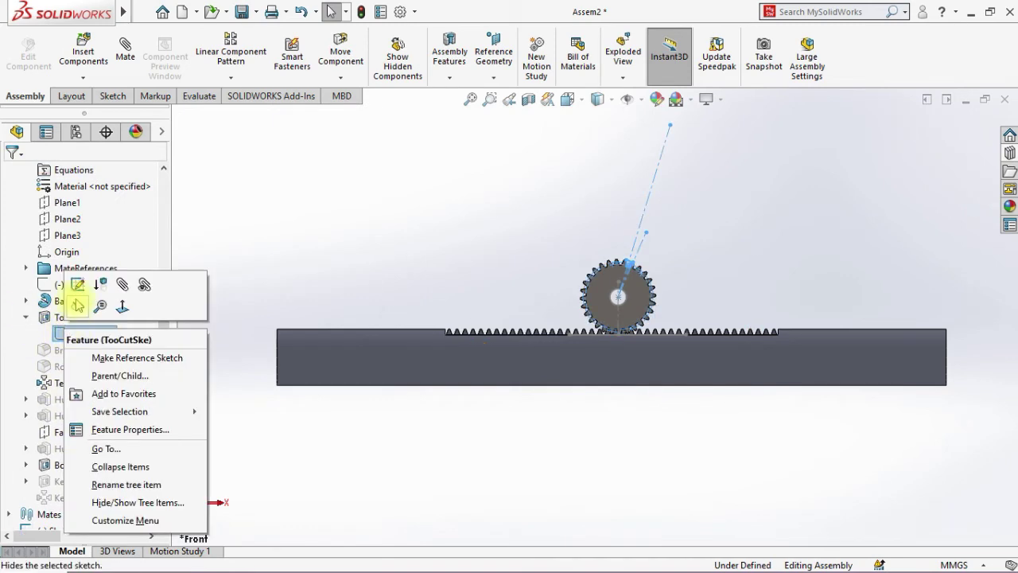
{"action": "left_click", "coordinate": [77, 304]}
{"action": "scroll", "coordinate": [396, 293], "scroll_direction": "up", "scroll_amount": 1}
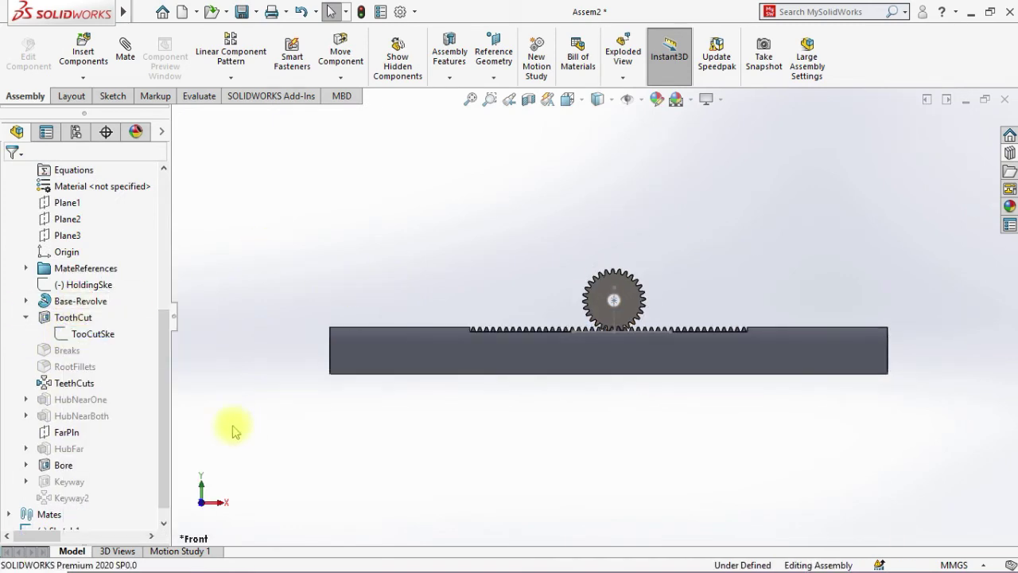
{"action": "scroll", "coordinate": [35, 310], "scroll_direction": "up", "scroll_amount": 3}
{"action": "left_click", "coordinate": [9, 219]}
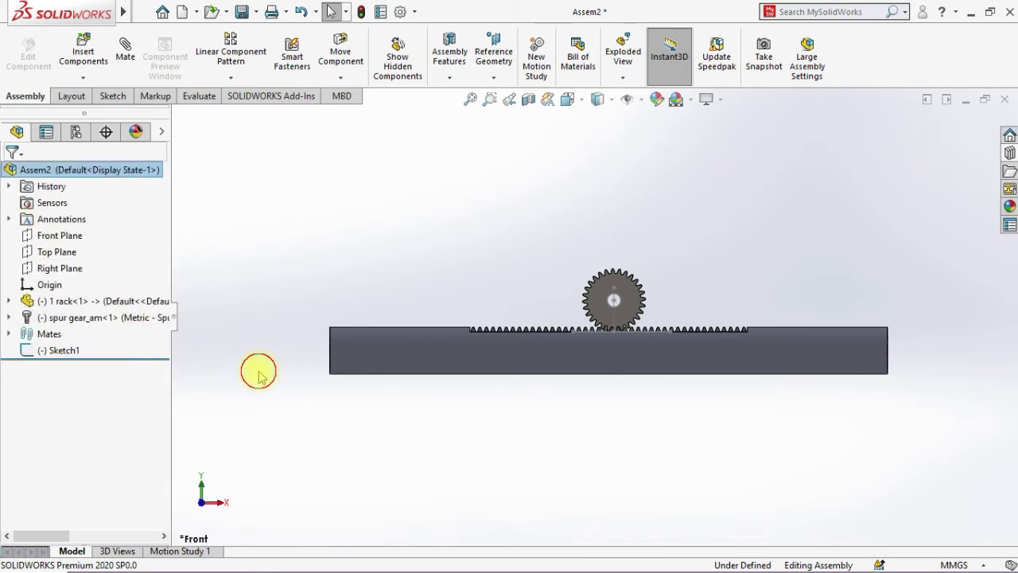
Insert part 2 from the CopiedParts folder and place it near the gear and rack.
{"action": "middle_click_drag", "start_coordinate": [259, 374], "coordinate": [295, 432]}
{"action": "left_click", "coordinate": [81, 50]}
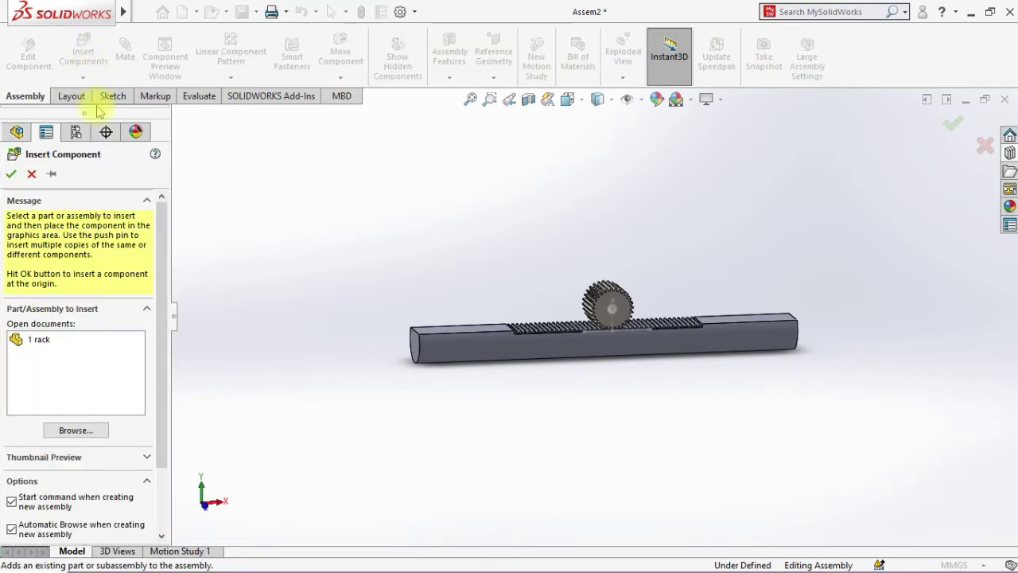
{"action": "left_click", "coordinate": [77, 430]}
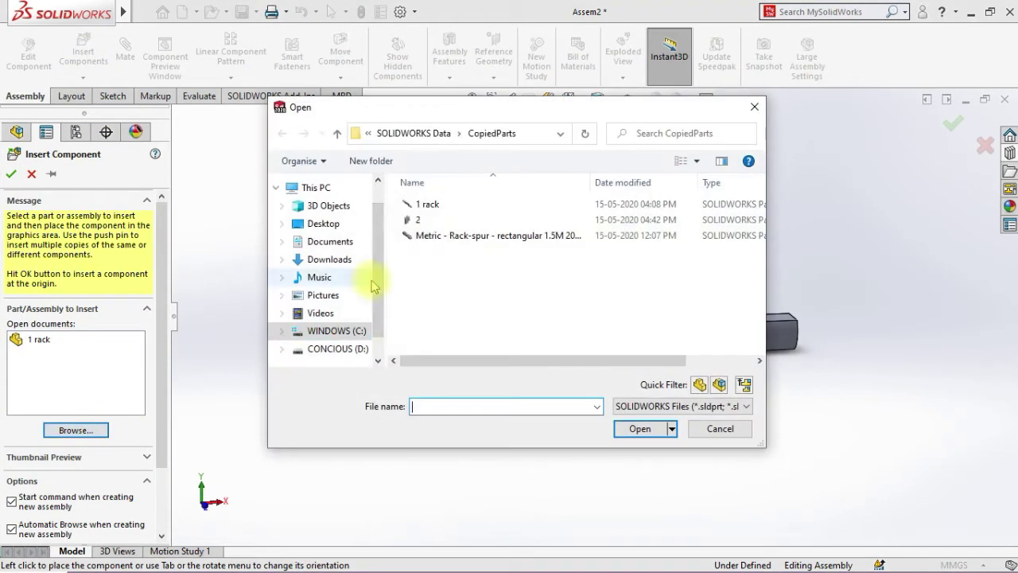
{"action": "left_click", "coordinate": [421, 218]}
{"action": "left_click", "coordinate": [644, 428]}
{"action": "middle_click_drag", "start_coordinate": [595, 413], "coordinate": [525, 370]}
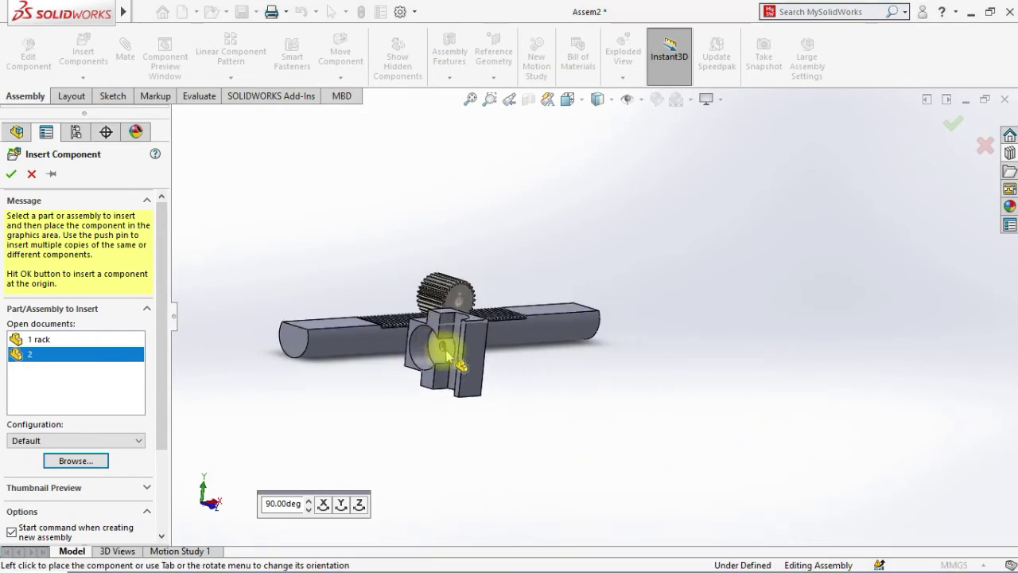
{"action": "left_click", "coordinate": [398, 299]}
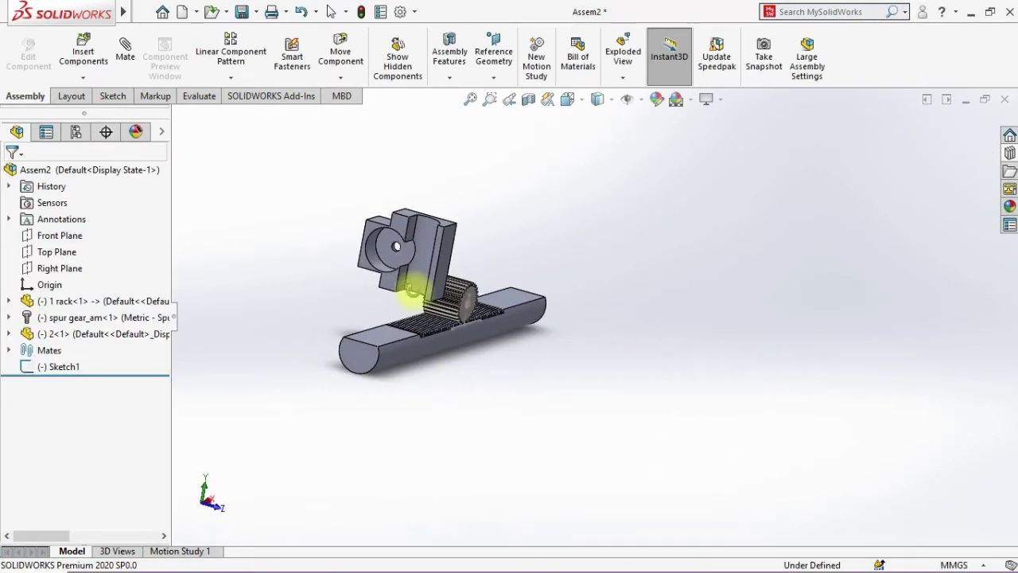
Add a coincident mate between the housing's step face beside the curved groove and the rack's flat top face.
{"action": "scroll", "coordinate": [429, 298], "scroll_direction": "down", "scroll_amount": 5}
{"action": "scroll", "coordinate": [522, 318], "scroll_direction": "up", "scroll_amount": 5}
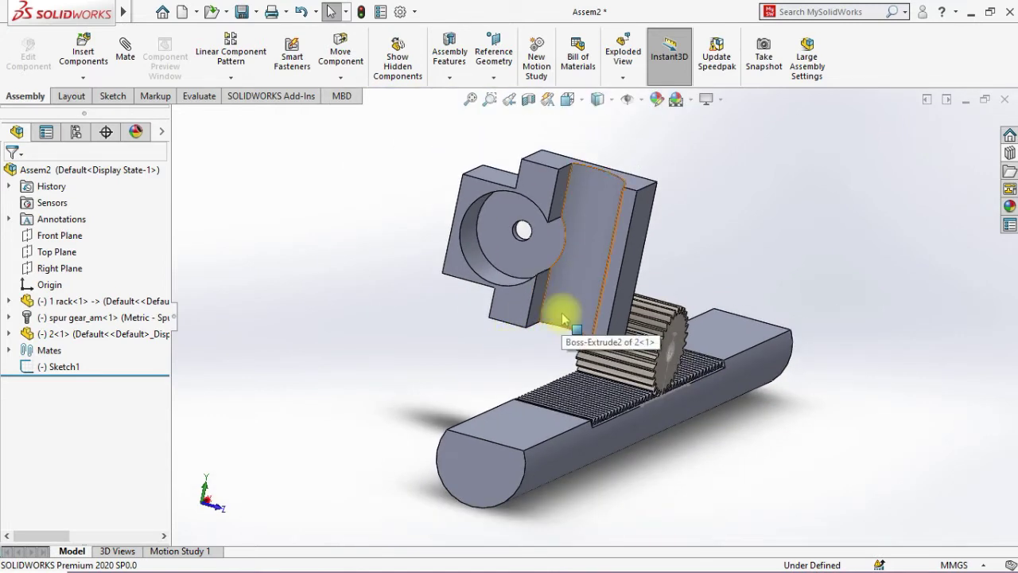
{"action": "left_click", "coordinate": [537, 321]}
{"action": "left_click", "coordinate": [521, 413]}
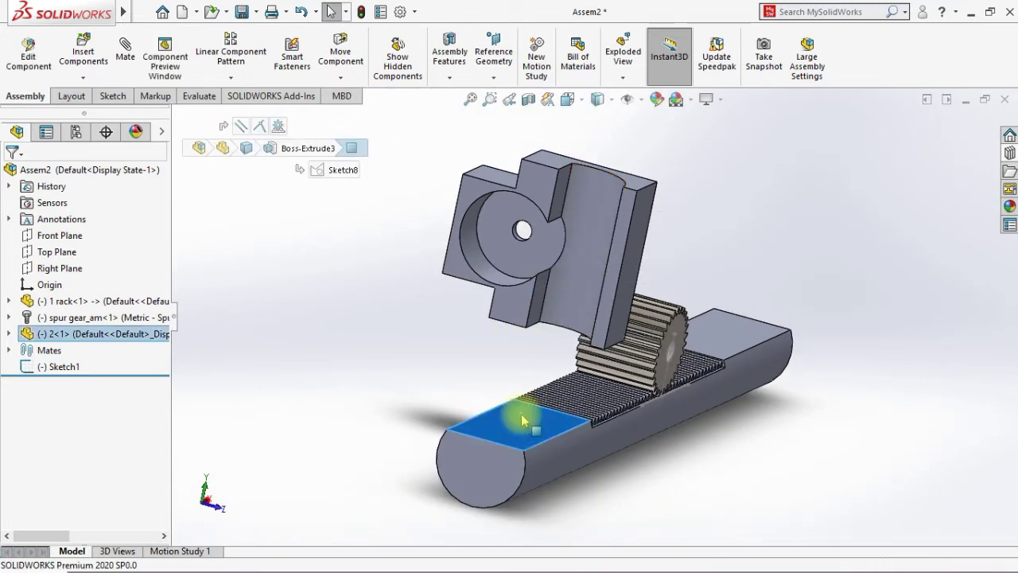
{"action": "right_click", "coordinate": [514, 321]}
{"action": "left_click", "coordinate": [470, 334]}
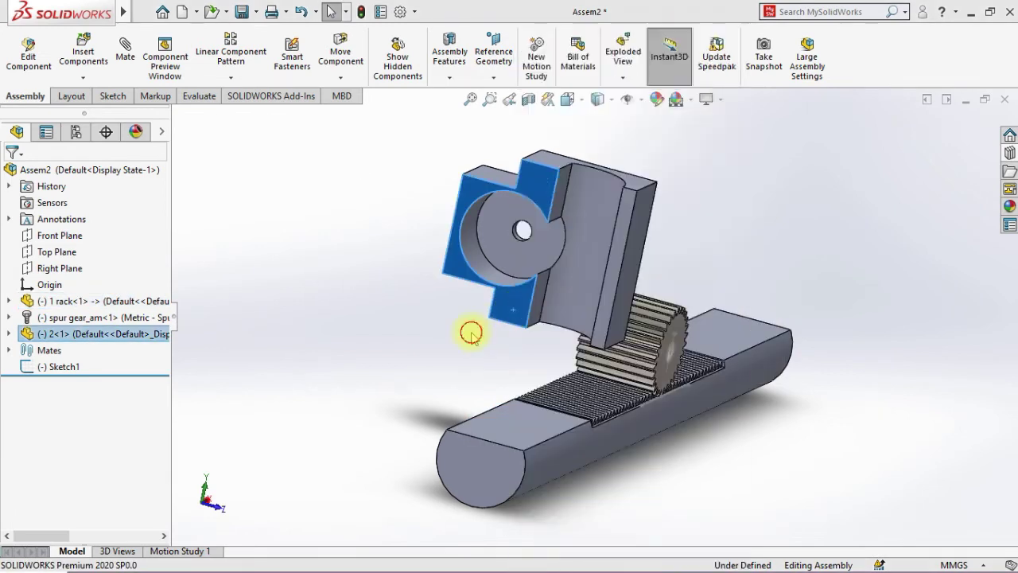
{"action": "left_click", "coordinate": [541, 310]}
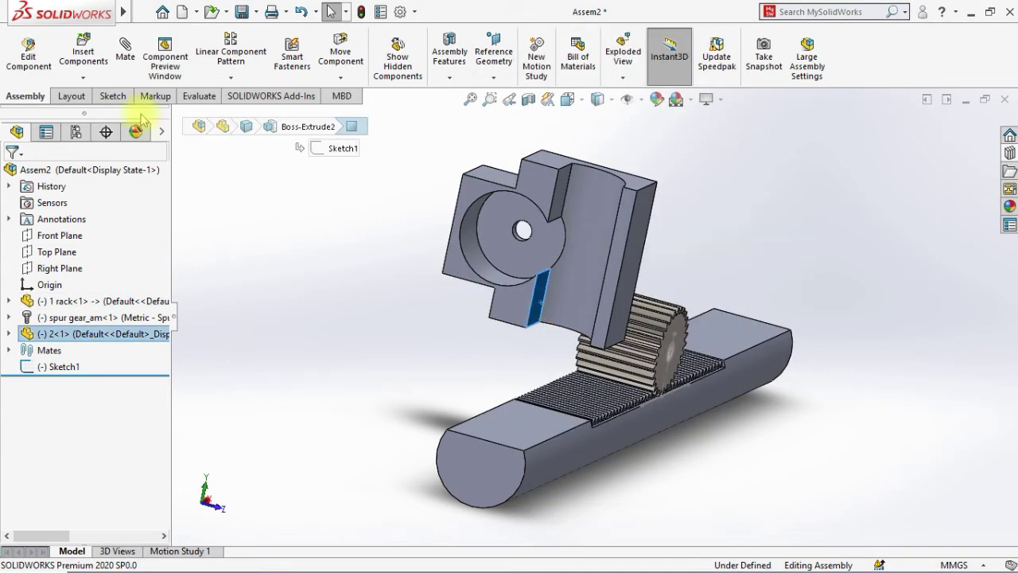
{"action": "left_click", "coordinate": [496, 401]}
{"action": "left_click", "coordinate": [496, 418]}
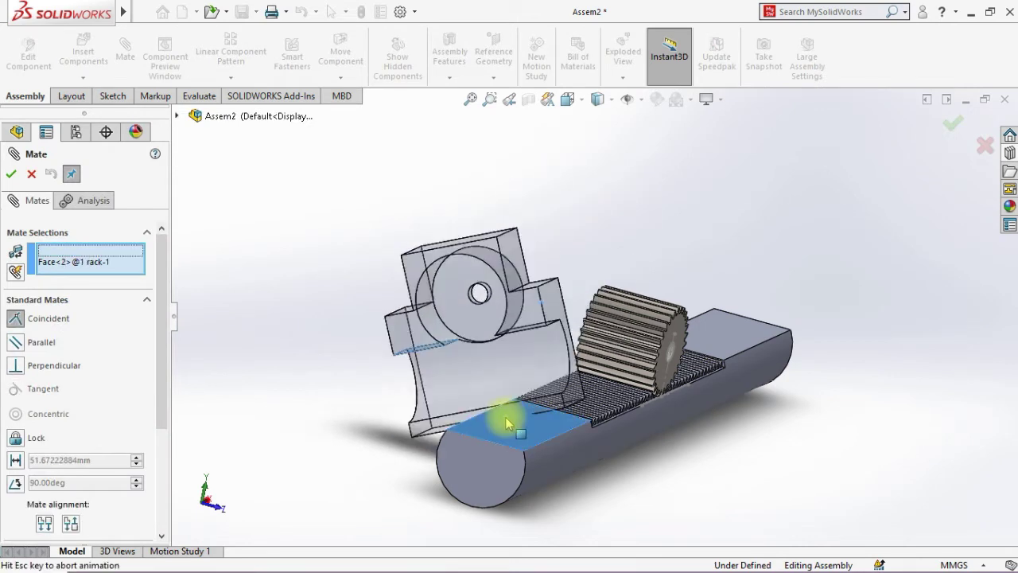
{"action": "left_click", "coordinate": [489, 440]}
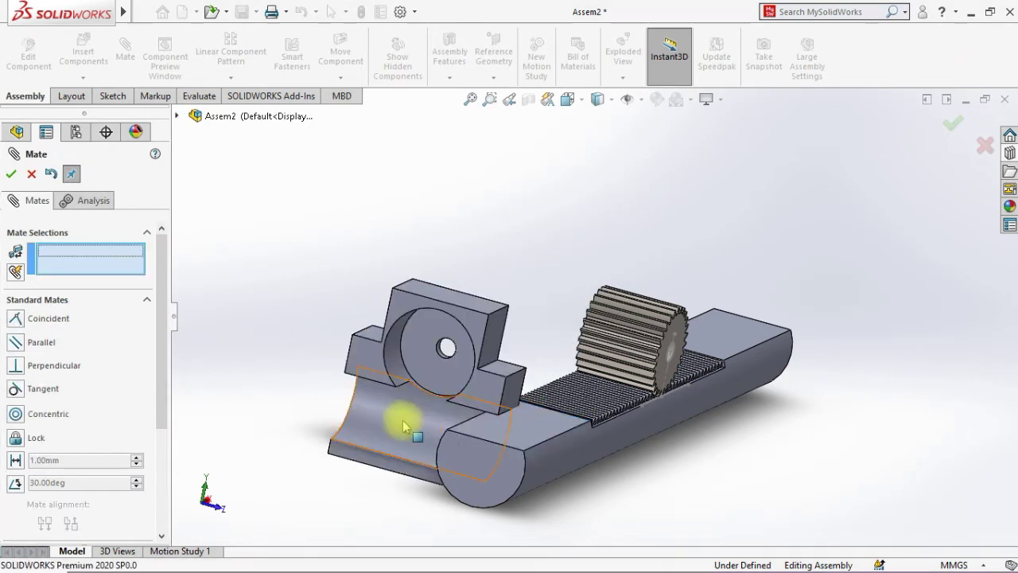
Add a parallel mate between the housing's curved groove face and the rack's cylindrical face.
{"action": "left_click", "coordinate": [443, 426]}
{"action": "left_click", "coordinate": [469, 464]}
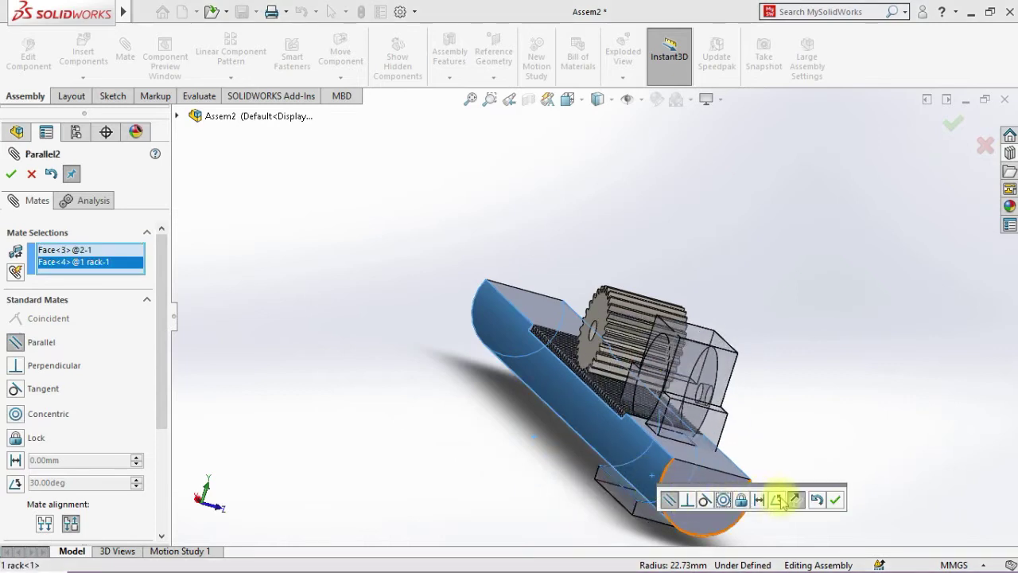
{"action": "left_click", "coordinate": [834, 498]}
Slide the housing along the rack in the front view until its round pocket sits around the spur gear.
{"action": "middle_click_drag", "start_coordinate": [832, 498], "coordinate": [773, 478]}
{"action": "scroll", "coordinate": [775, 458], "scroll_direction": "down", "scroll_amount": 5}
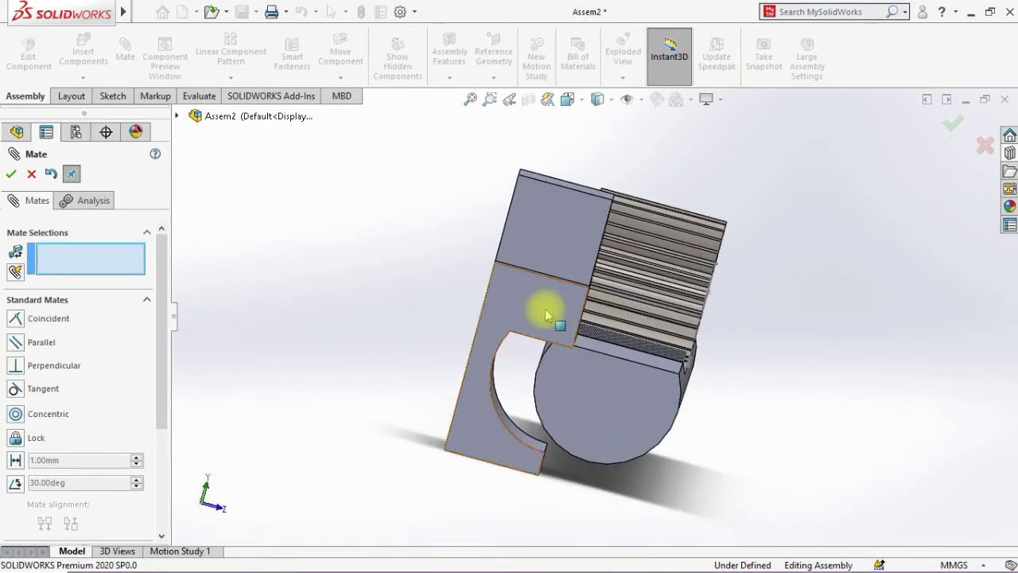
{"action": "middle_click_drag", "start_coordinate": [557, 249], "coordinate": [750, 332]}
{"action": "key", "text": "space"}
{"action": "left_click", "coordinate": [528, 420]}
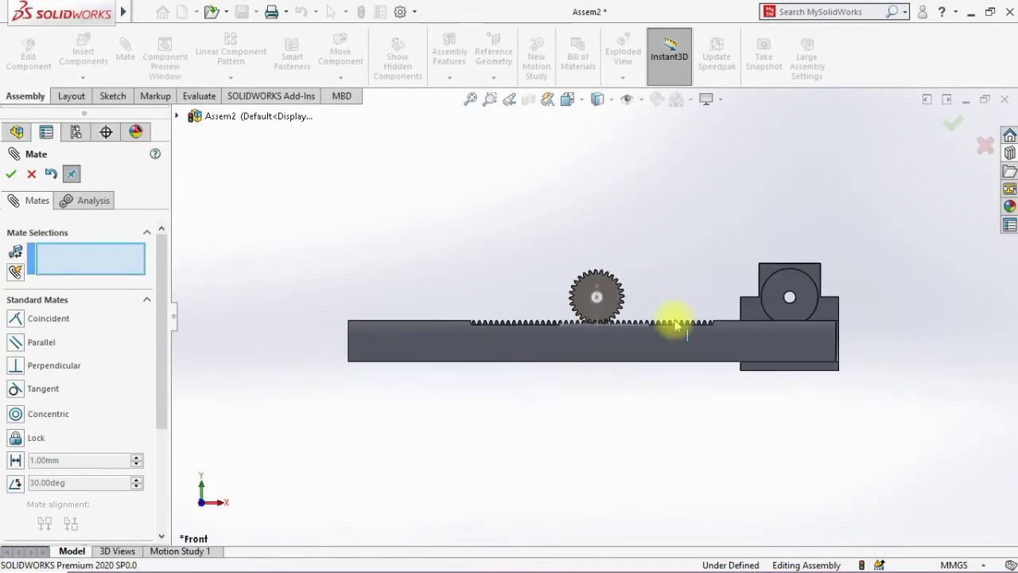
{"action": "left_click_drag", "start_coordinate": [800, 268], "coordinate": [465, 292]}
{"action": "scroll", "coordinate": [671, 421], "scroll_direction": "down", "scroll_amount": 6}
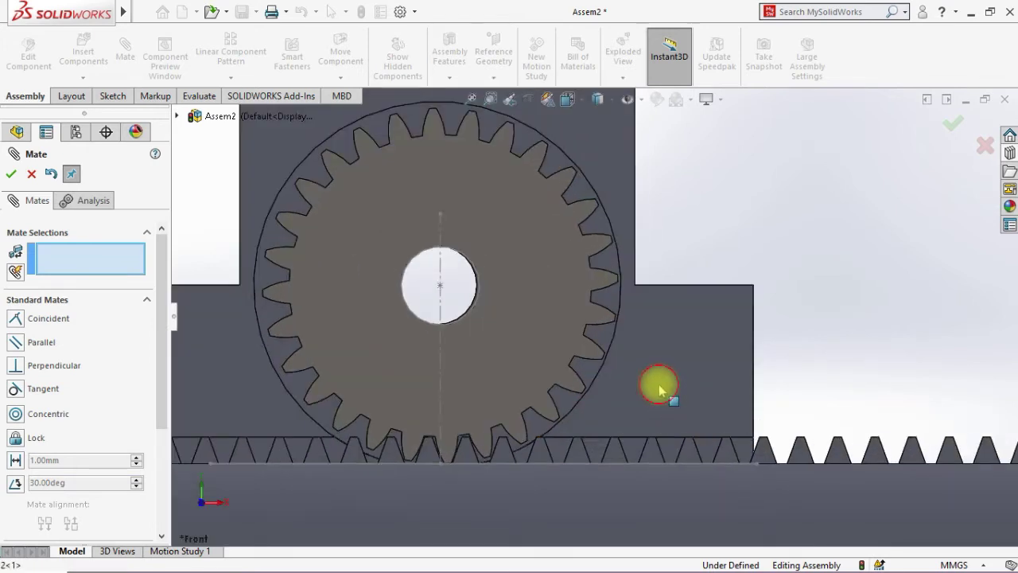
{"action": "key", "text": "f"}
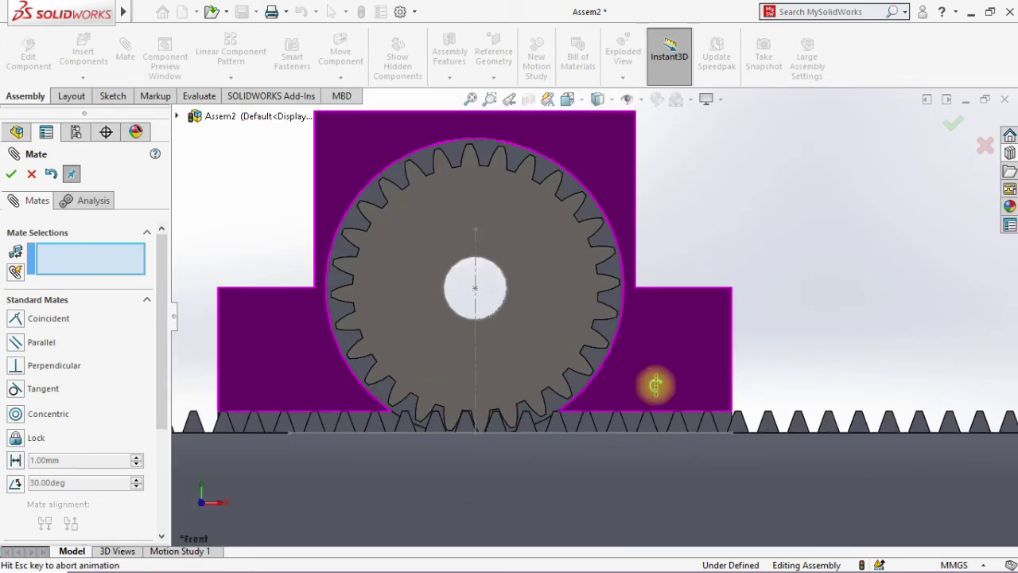
{"action": "scroll", "coordinate": [591, 317], "scroll_direction": "down", "scroll_amount": 5}
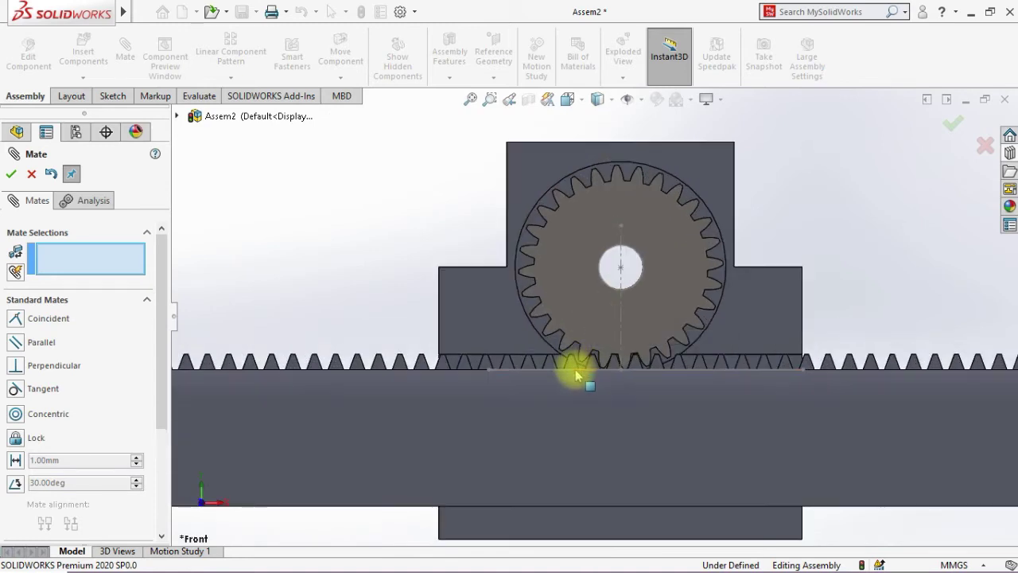
Try to mate the spur gear's bore edge concentrically with the edge of the housing's through-hole.
{"action": "scroll", "coordinate": [575, 364], "scroll_direction": "up", "scroll_amount": 2}
{"action": "middle_click_drag", "start_coordinate": [622, 389], "coordinate": [805, 409]}
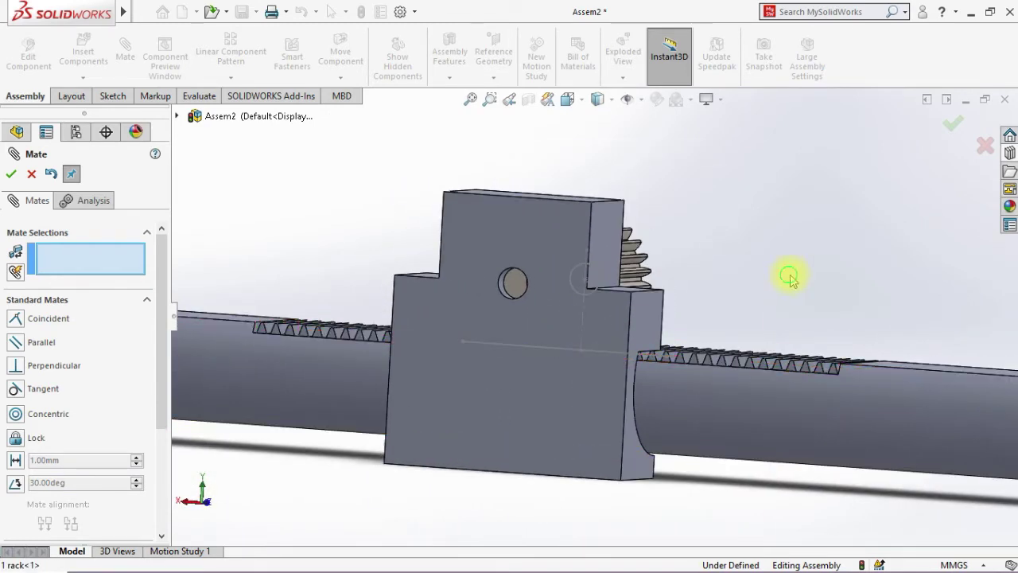
{"action": "middle_click_drag", "start_coordinate": [788, 275], "coordinate": [602, 286]}
{"action": "scroll", "coordinate": [472, 288], "scroll_direction": "down", "scroll_amount": 5}
{"action": "left_click", "coordinate": [482, 298]}
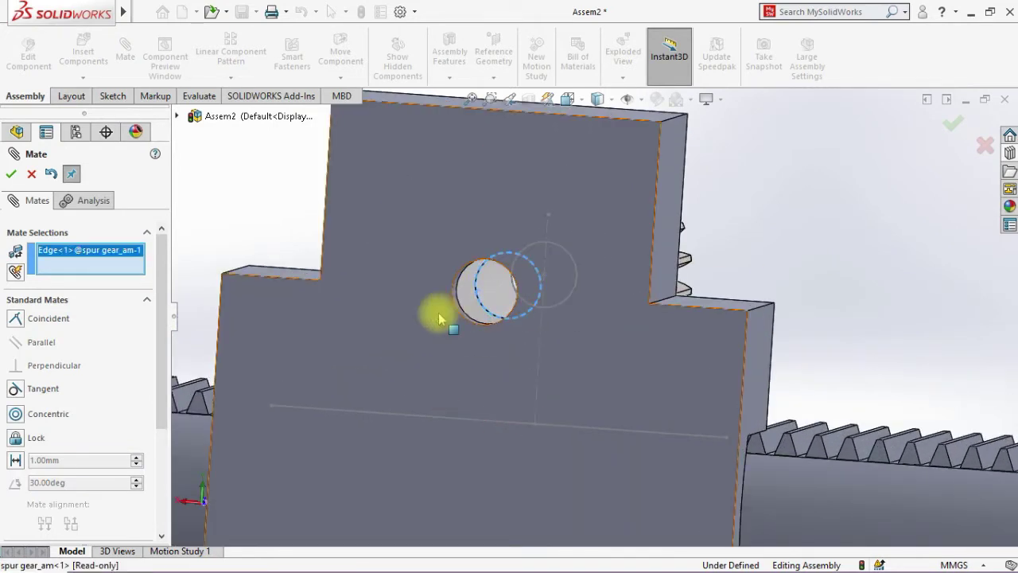
{"action": "left_click", "coordinate": [457, 313]}
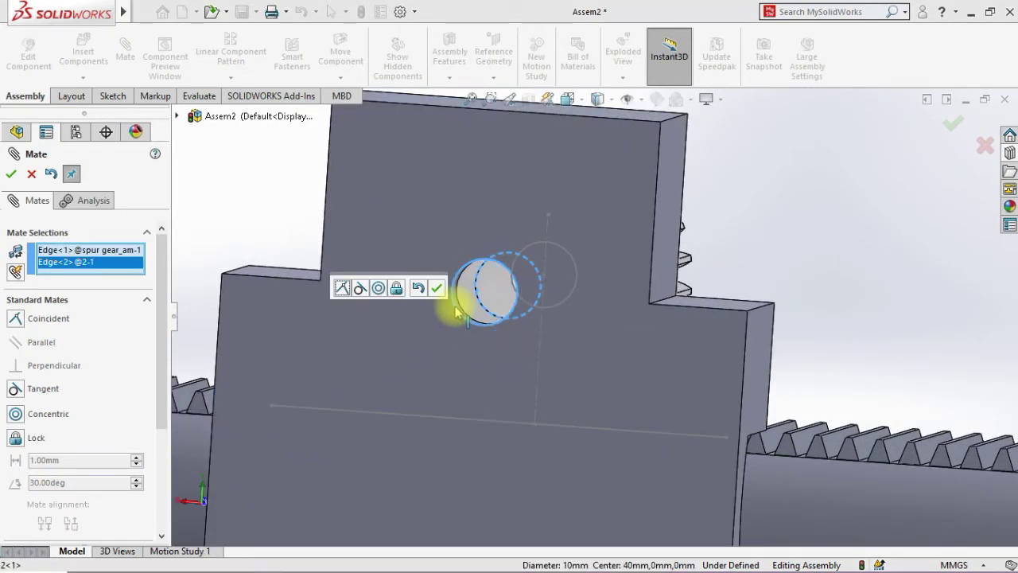
{"action": "left_click", "coordinate": [378, 289]}
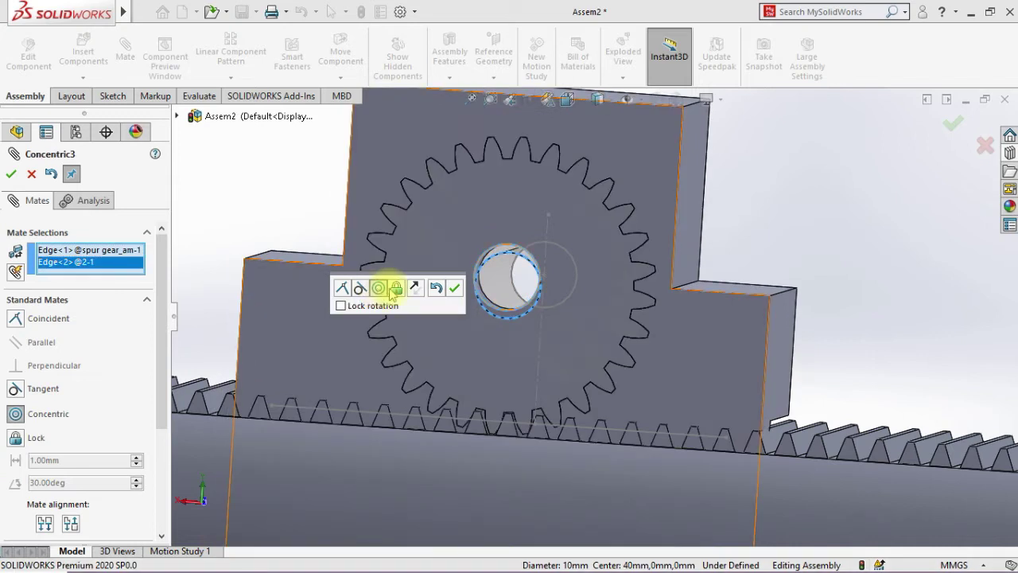
{"action": "scroll", "coordinate": [483, 403], "scroll_direction": "up", "scroll_amount": 3}
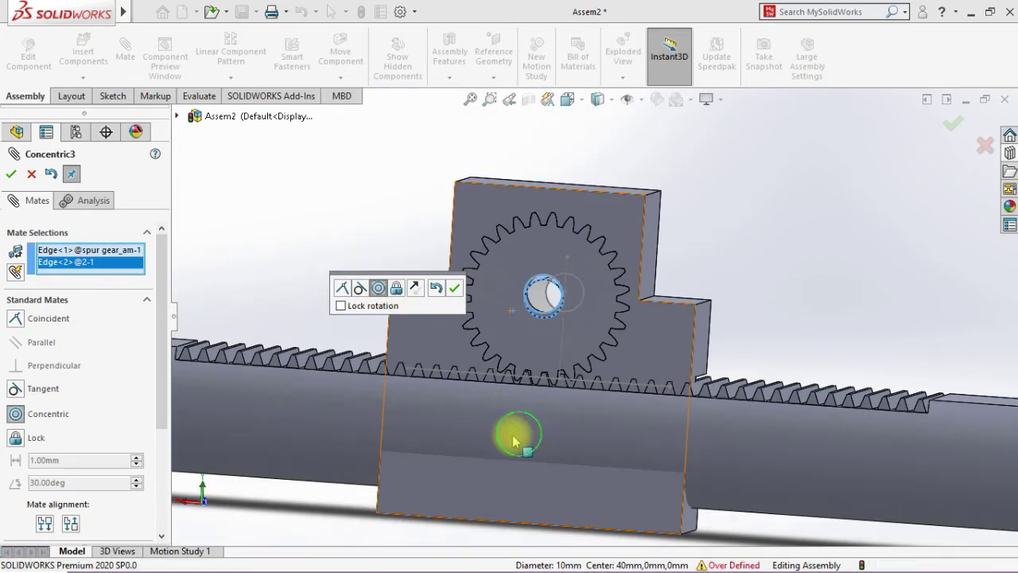
{"action": "middle_click_drag", "start_coordinate": [509, 432], "coordinate": [425, 427]}
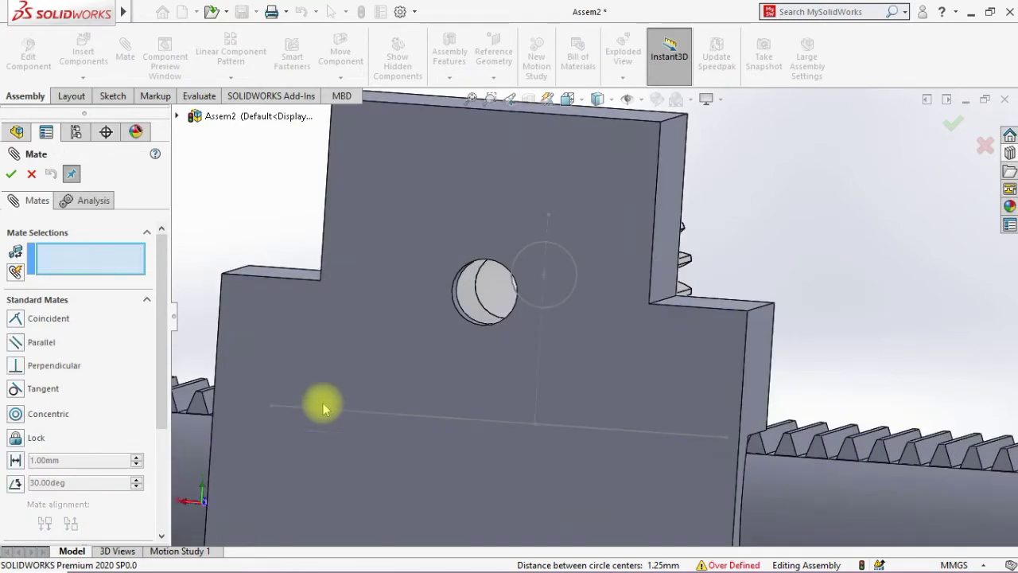
{"action": "key", "text": "Escape"}
Move the spur gear slightly to test how it behaves inside the housing.
{"action": "scroll", "coordinate": [321, 423], "scroll_direction": "up", "scroll_amount": 4}
{"action": "middle_click_drag", "start_coordinate": [337, 487], "coordinate": [243, 478]}
{"action": "left_click_drag", "start_coordinate": [436, 323], "coordinate": [493, 300]}
{"action": "scroll", "coordinate": [473, 321], "scroll_direction": "up", "scroll_amount": 2}
{"action": "middle_click_drag", "start_coordinate": [455, 346], "coordinate": [359, 352]}
{"action": "scroll", "coordinate": [596, 297], "scroll_direction": "down", "scroll_amount": 4}
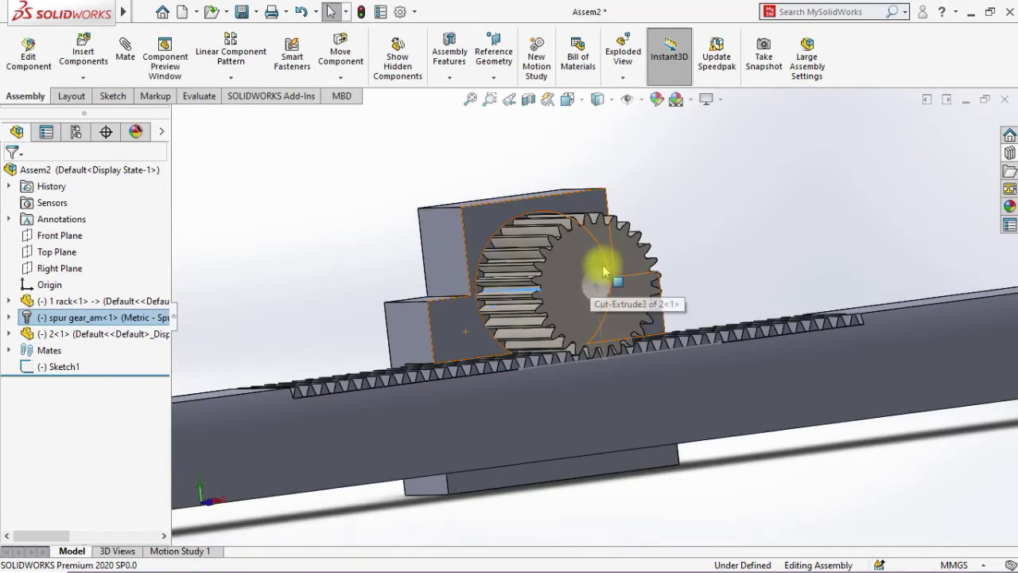
Try a concentric mate between the cylindrical faces of the housing's hole and the spur gear's bore.
{"action": "left_click", "coordinate": [600, 294]}
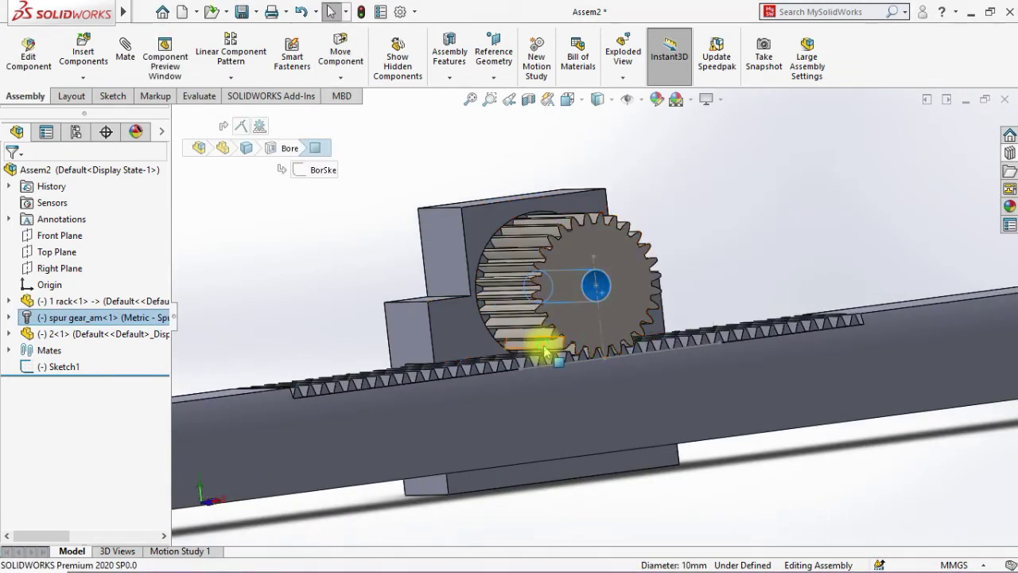
{"action": "middle_click_drag", "start_coordinate": [546, 352], "coordinate": [689, 367]}
{"action": "scroll", "coordinate": [392, 300], "scroll_direction": "down", "scroll_amount": 3}
{"action": "left_click", "coordinate": [376, 259], "text": "ctrl"}
{"action": "left_click", "coordinate": [377, 263]}
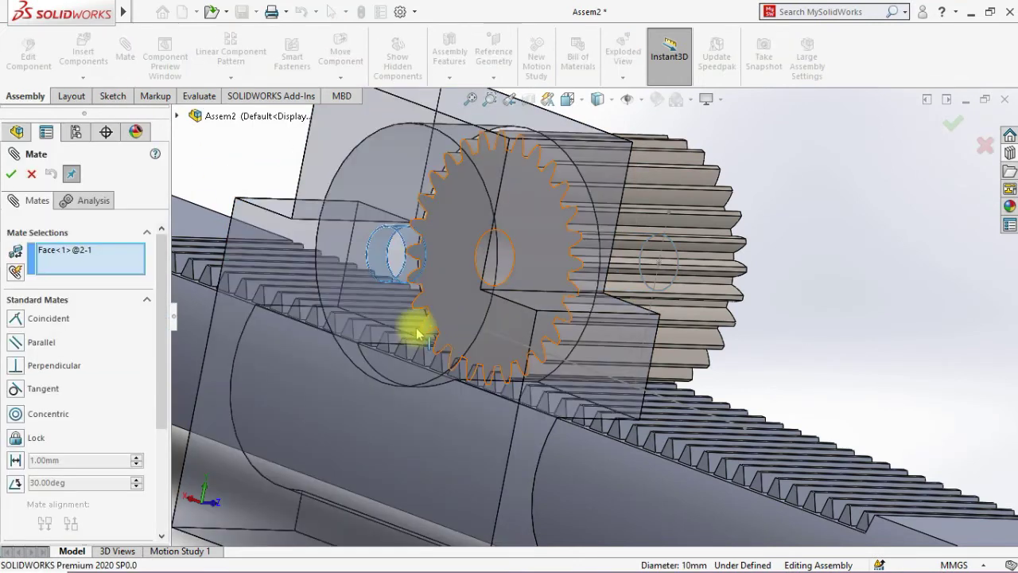
{"action": "middle_click_drag", "start_coordinate": [420, 335], "coordinate": [280, 319]}
{"action": "left_click", "coordinate": [464, 284]}
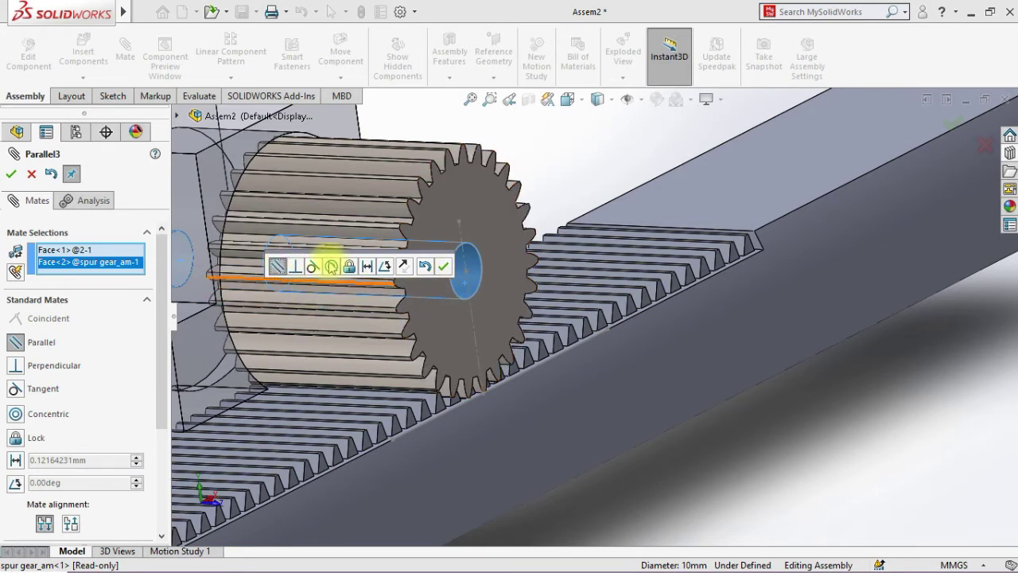
{"action": "left_click", "coordinate": [331, 266]}
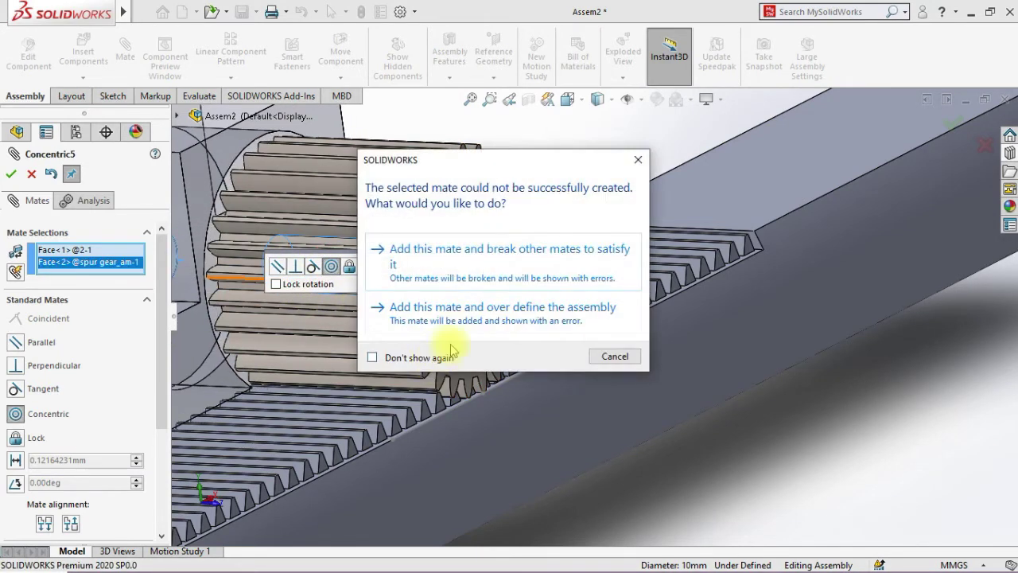
{"action": "left_click", "coordinate": [637, 160]}
Check the housing's alignment with the gear in the front view and close the mate command.
{"action": "middle_click_drag", "start_coordinate": [527, 302], "coordinate": [456, 374]}
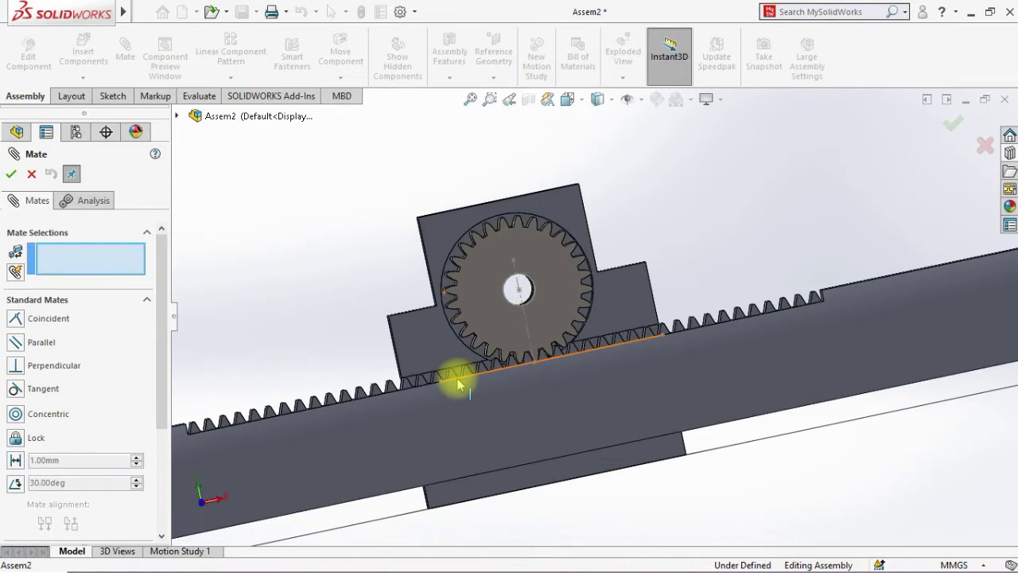
{"action": "key", "text": "space"}
{"action": "left_click", "coordinate": [465, 404]}
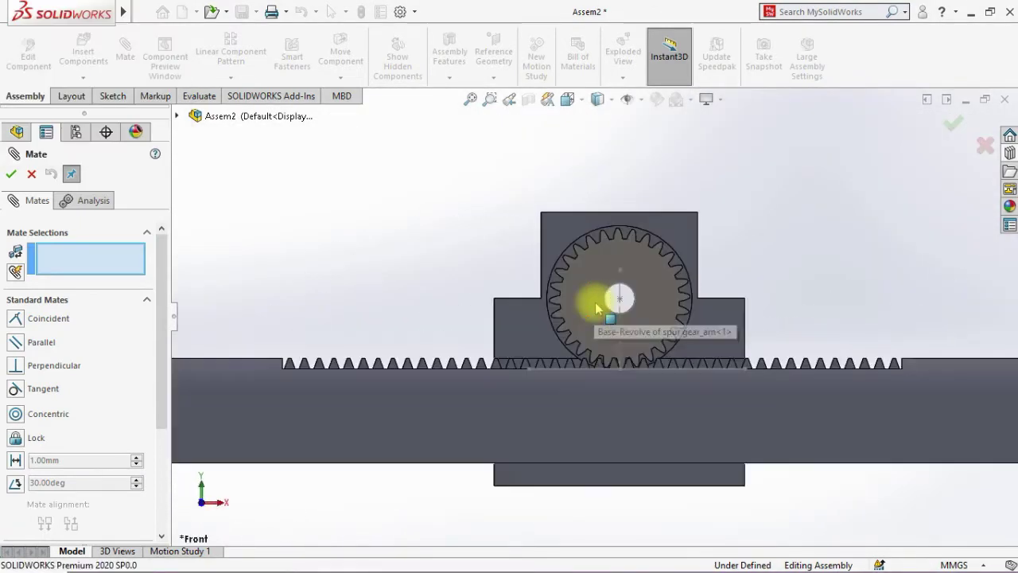
{"action": "scroll", "coordinate": [639, 367], "scroll_direction": "down", "scroll_amount": 2}
{"action": "scroll", "coordinate": [639, 367], "scroll_direction": "up", "scroll_amount": 5}
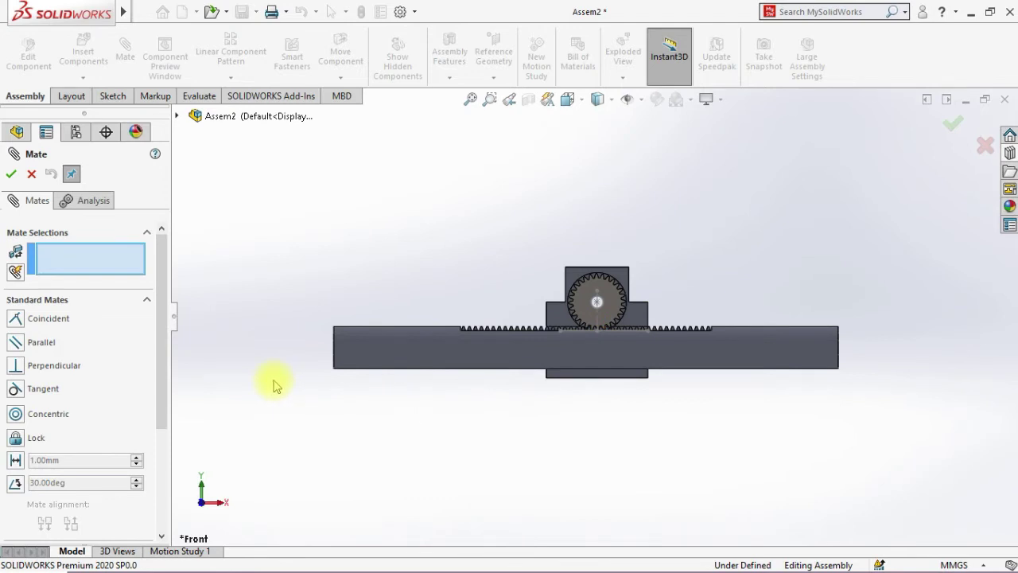
{"action": "left_click", "coordinate": [28, 180]}
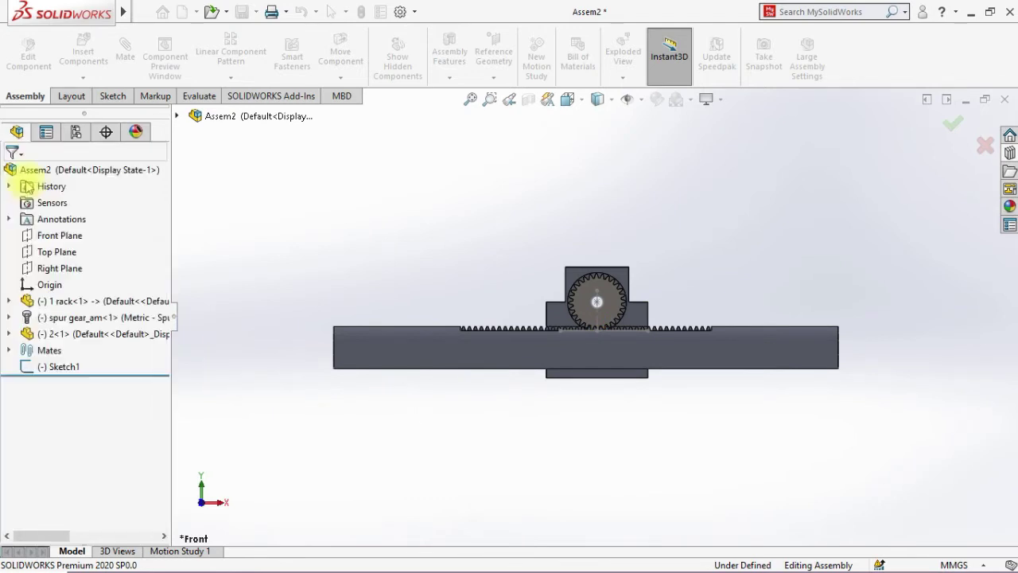
Try moving the housing relative to the rack to check its freedom of movement.
{"action": "left_click", "coordinate": [83, 47]}
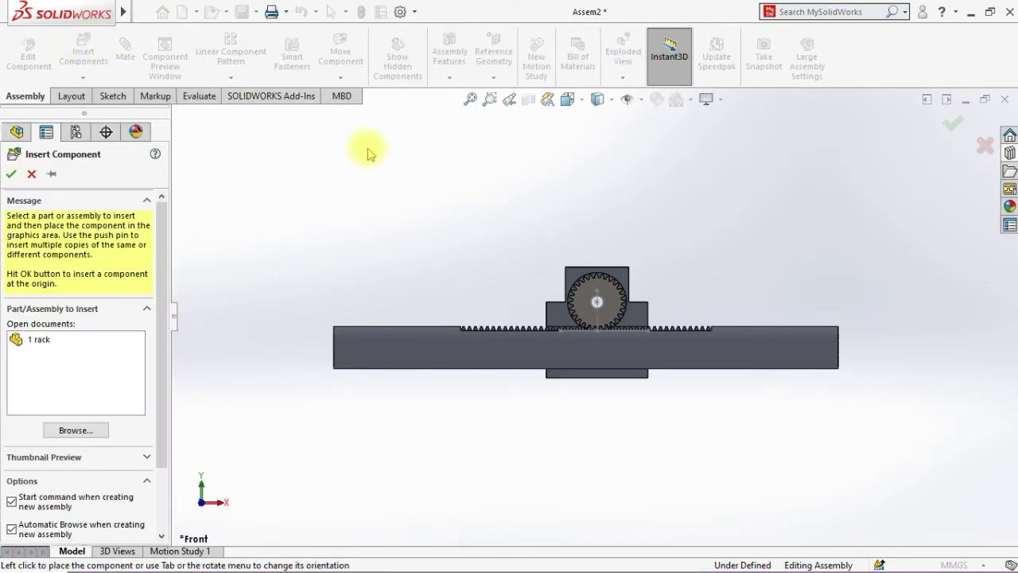
{"action": "left_click", "coordinate": [31, 173]}
{"action": "left_click_drag", "start_coordinate": [495, 295], "coordinate": [489, 253]}
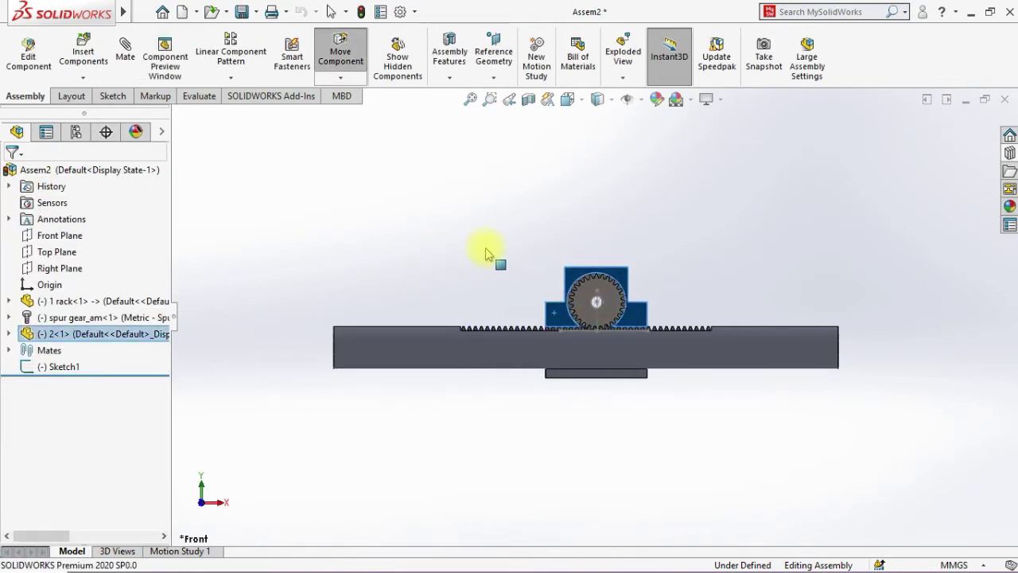
Insert a second copy of part 2 and place it over the rack beside the first housing.
{"action": "left_click", "coordinate": [63, 57]}
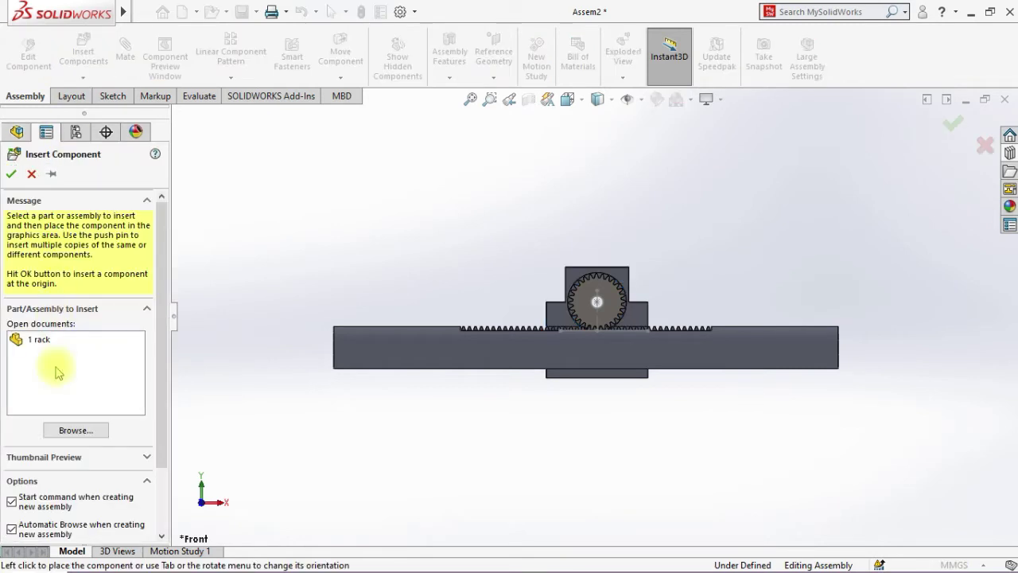
{"action": "left_click_drag", "start_coordinate": [158, 359], "coordinate": [158, 380]}
{"action": "left_click", "coordinate": [64, 403]}
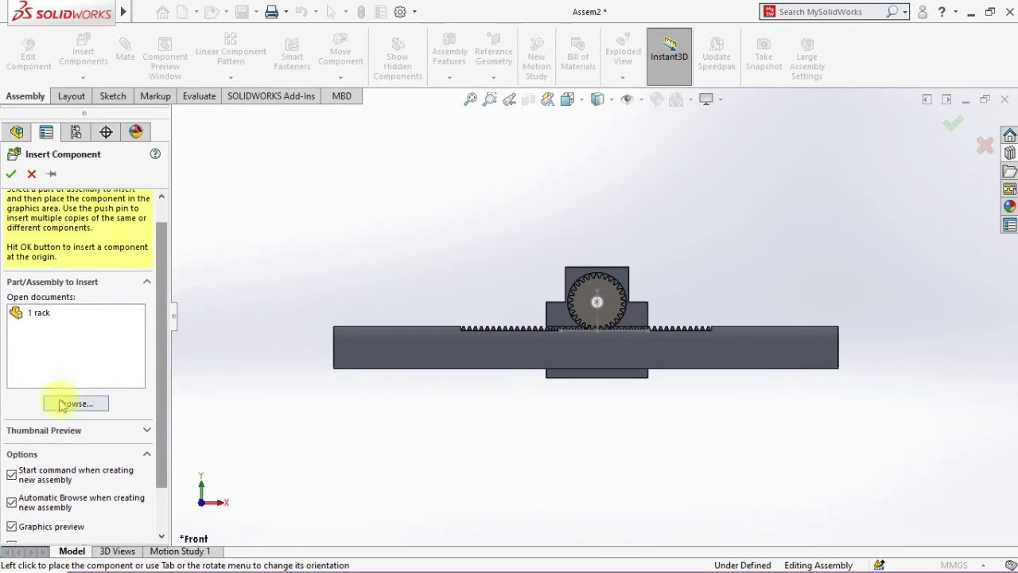
{"action": "left_click", "coordinate": [75, 404]}
{"action": "left_click", "coordinate": [420, 219]}
{"action": "left_click", "coordinate": [628, 428]}
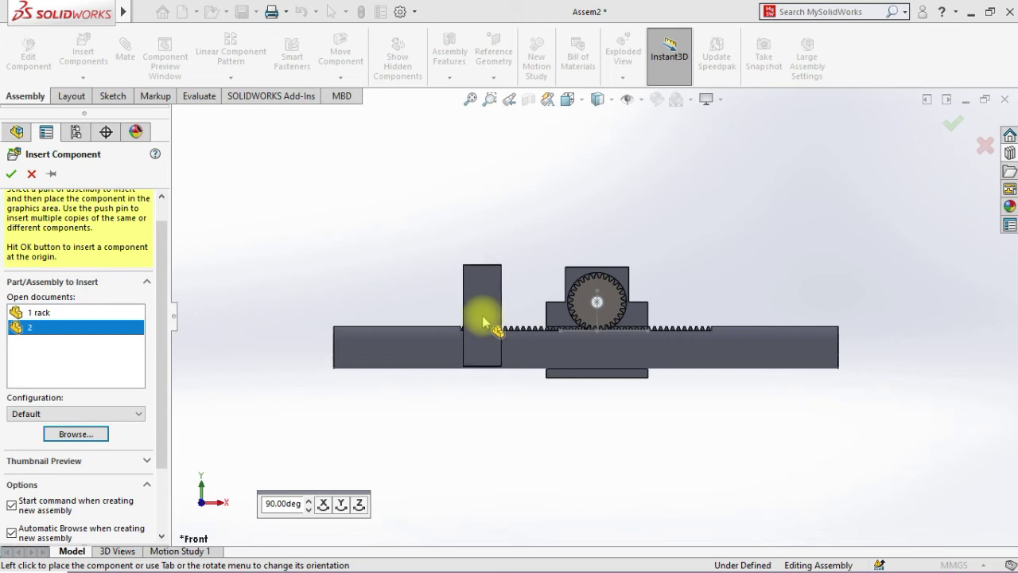
{"action": "left_click", "coordinate": [483, 320]}
Try a coincident mate between a flat face of the second housing and the rack's flat upper face.
{"action": "middle_click_drag", "start_coordinate": [483, 320], "coordinate": [549, 334]}
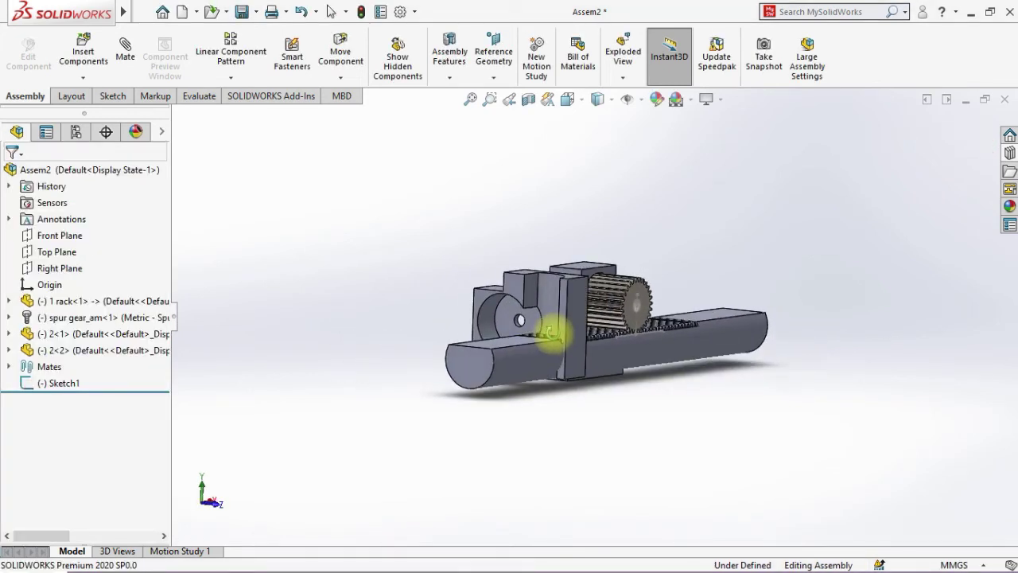
{"action": "scroll", "coordinate": [531, 312], "scroll_direction": "down", "scroll_amount": 2}
{"action": "left_click", "coordinate": [539, 287]}
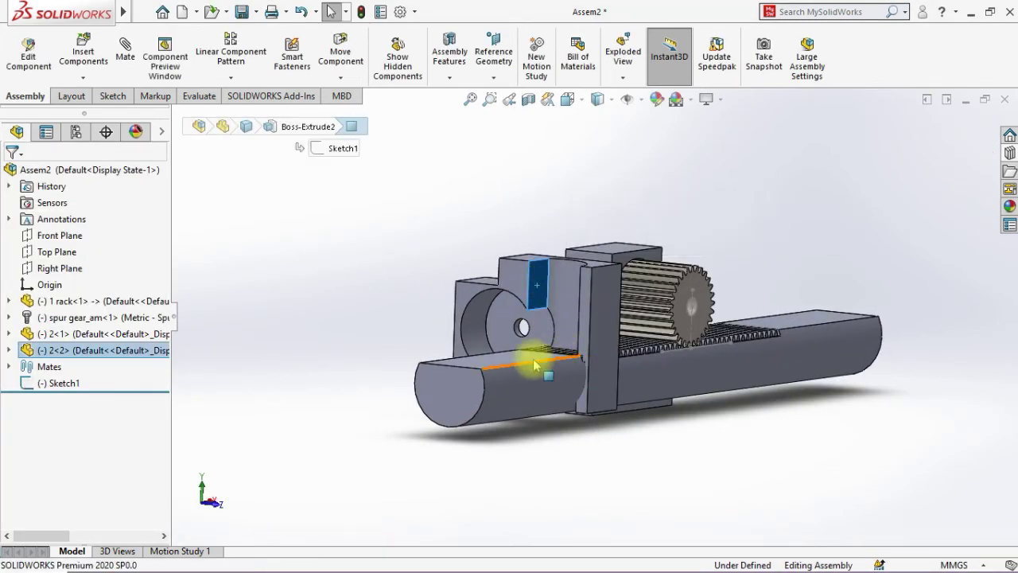
{"action": "key", "text": "m"}
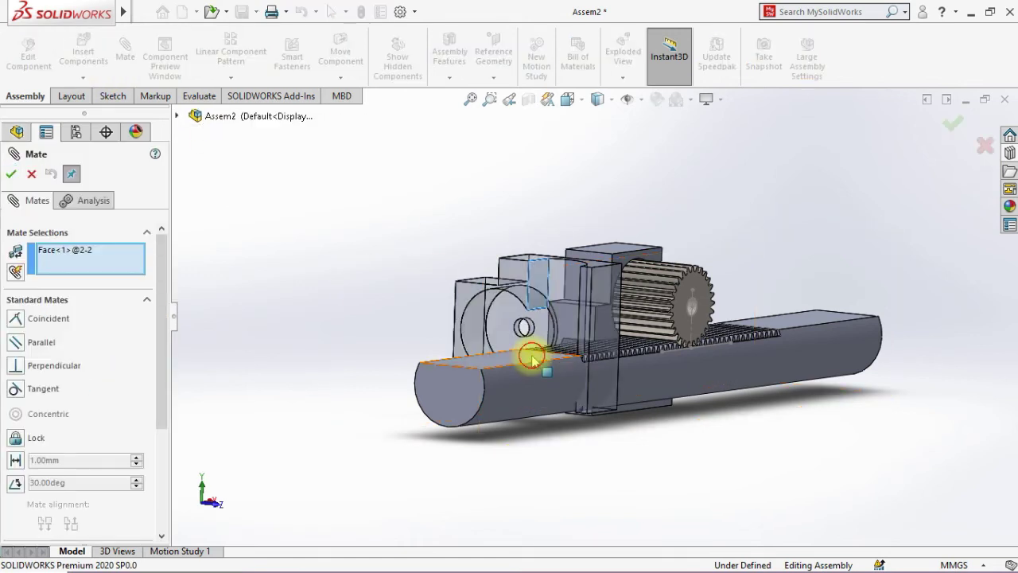
{"action": "left_click", "coordinate": [532, 359]}
{"action": "left_click_drag", "start_coordinate": [436, 340], "coordinate": [334, 331]}
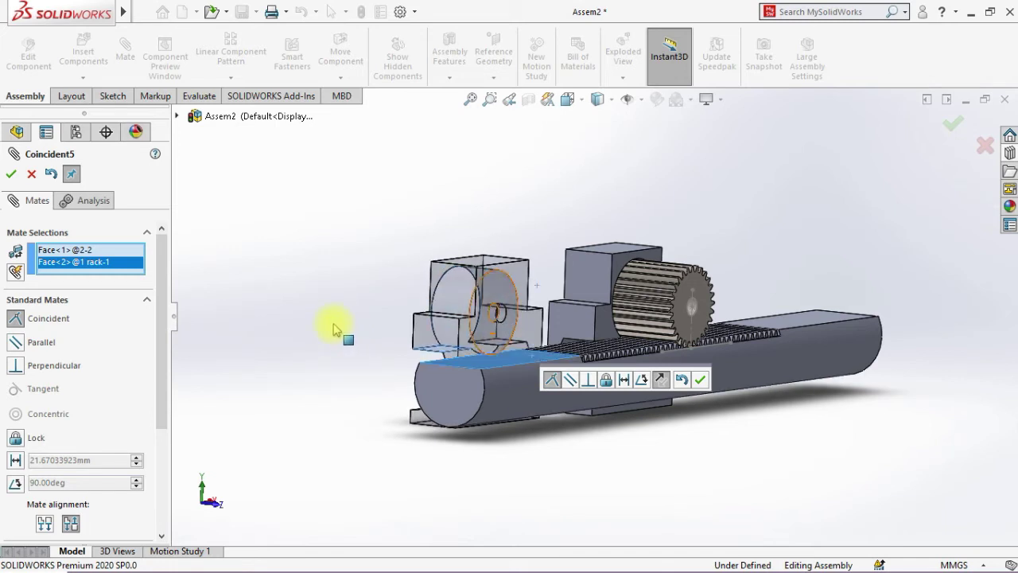
{"action": "left_click", "coordinate": [697, 381]}
Try a parallel mate between the second housing's curved cut-out and the rack's cylindrical face, and leave the mate command.
{"action": "middle_click_drag", "start_coordinate": [482, 414], "coordinate": [556, 404]}
{"action": "left_click", "coordinate": [619, 384]}
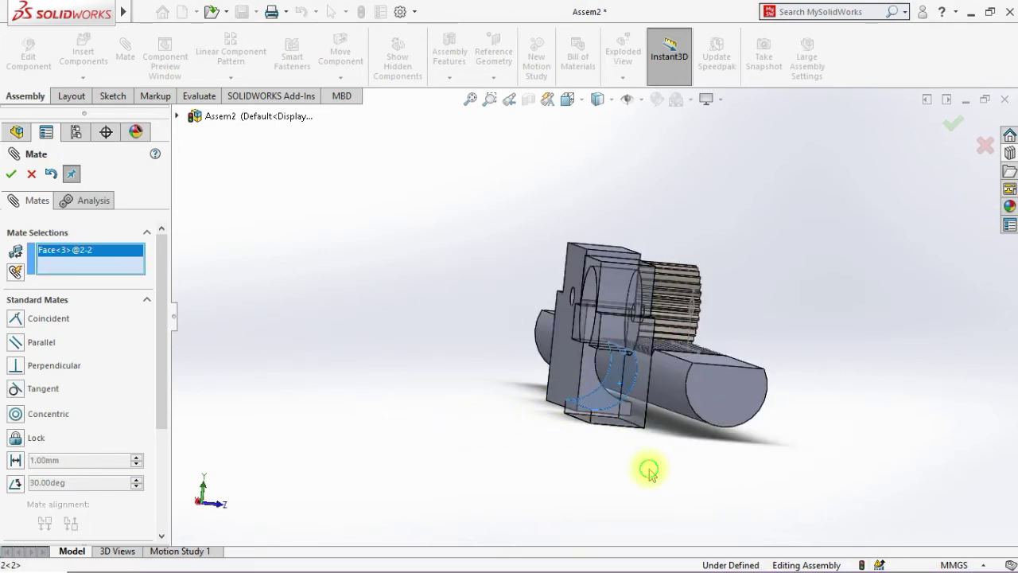
{"action": "middle_click_drag", "start_coordinate": [649, 471], "coordinate": [522, 402]}
{"action": "left_click", "coordinate": [513, 383]}
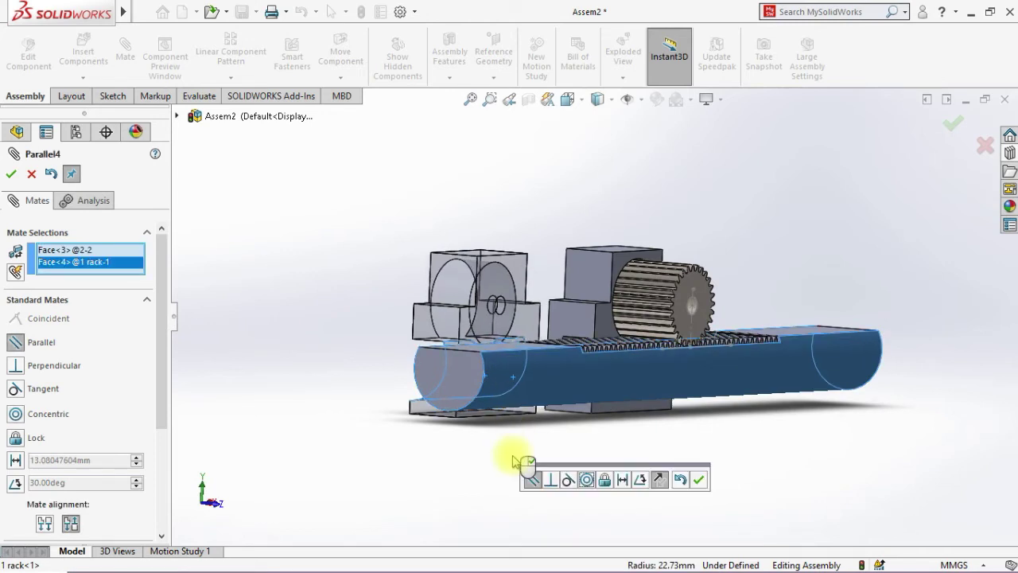
{"action": "left_click", "coordinate": [660, 479]}
{"action": "middle_click_drag", "start_coordinate": [463, 471], "coordinate": [289, 462]}
{"action": "key", "text": "Return"}
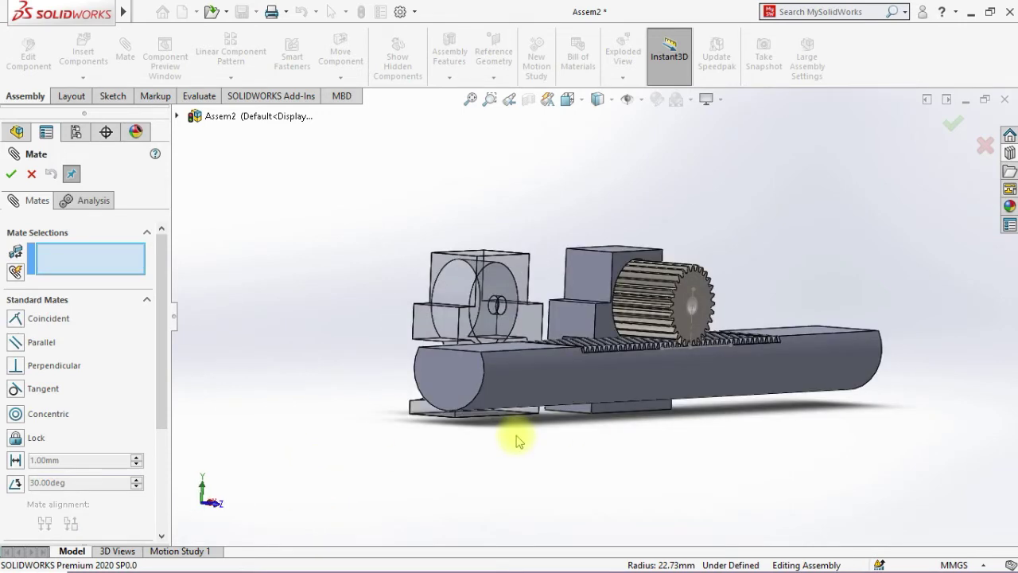
{"action": "key", "text": "Return"}
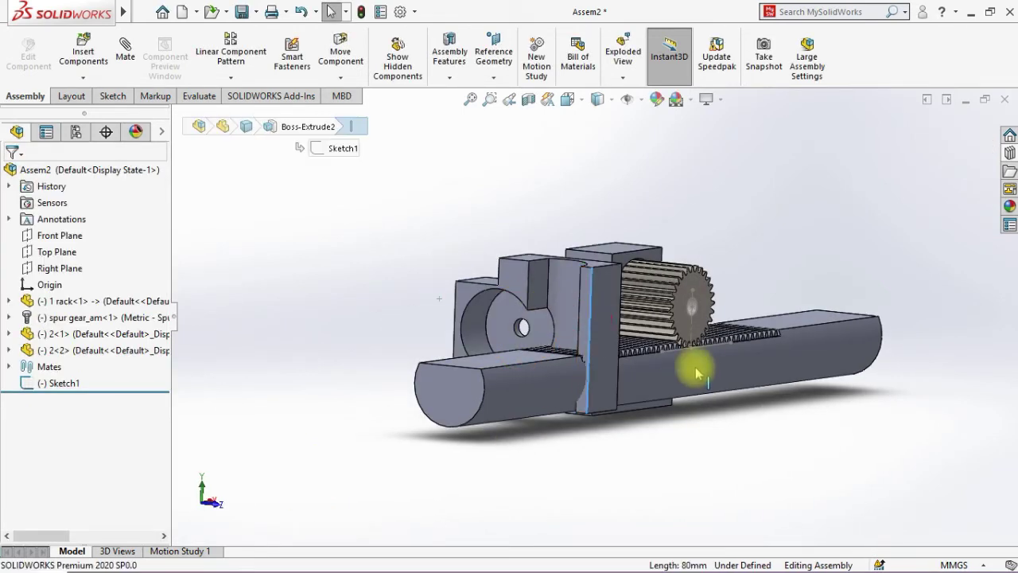
Move the second housing clear of the rack and add a coincident mate between its flat underside face and the rack's flat upper face.
{"action": "left_click_drag", "start_coordinate": [696, 372], "coordinate": [779, 528]}
{"action": "mouse_move", "coordinate": [628, 469]}
{"action": "middle_mouse_down"}
{"action": "mouse_move", "coordinate": [685, 467]}
{"action": "mouse_move", "coordinate": [648, 342]}
{"action": "mouse_move", "coordinate": [610, 364]}
{"action": "middle_mouse_up"}
{"action": "left_click", "coordinate": [534, 356]}
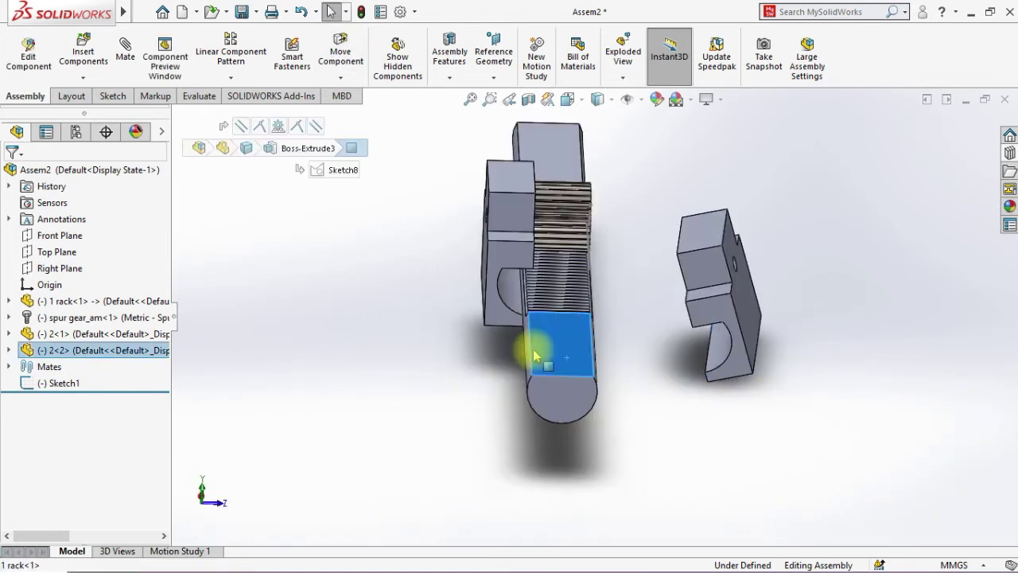
{"action": "left_click", "coordinate": [125, 59]}
{"action": "middle_click_drag", "start_coordinate": [623, 457], "coordinate": [707, 284]}
{"action": "scroll", "coordinate": [698, 288], "scroll_direction": "down", "scroll_amount": 3}
{"action": "left_click", "coordinate": [699, 287]}
{"action": "scroll", "coordinate": [632, 379], "scroll_direction": "up", "scroll_amount": 4}
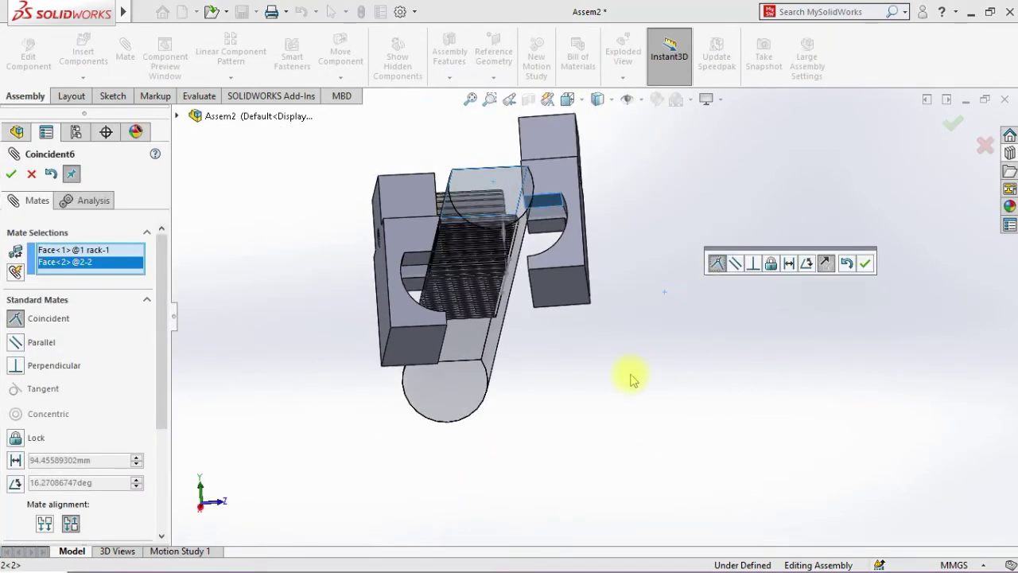
{"action": "middle_click_drag", "start_coordinate": [634, 382], "coordinate": [617, 451]}
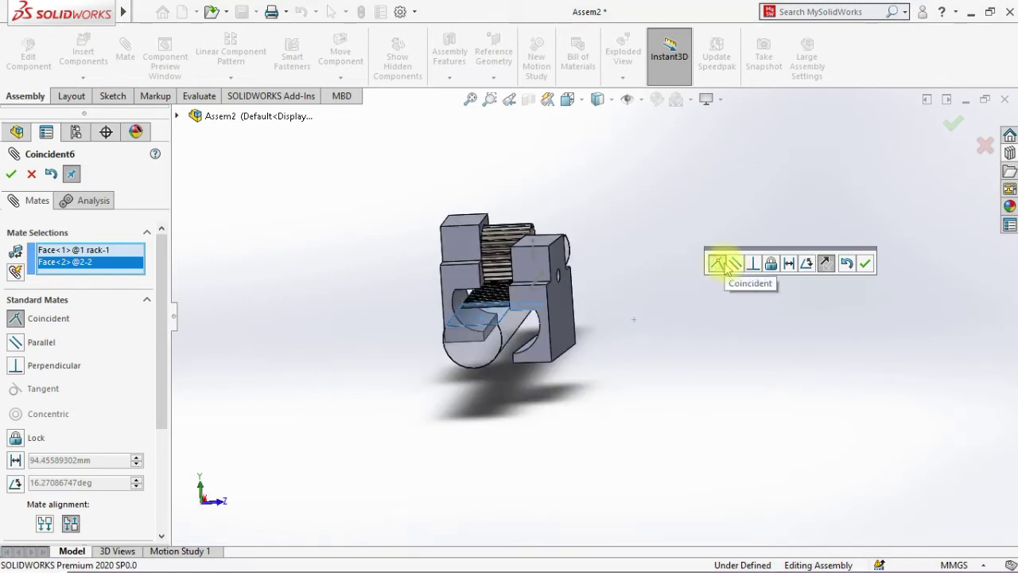
{"action": "left_click", "coordinate": [867, 261]}
Add a parallel mate between the rack's cylindrical face and the second housing's curved cut-out face.
{"action": "scroll", "coordinate": [645, 331], "scroll_direction": "down", "scroll_amount": 2}
{"action": "scroll", "coordinate": [455, 341], "scroll_direction": "down", "scroll_amount": 3}
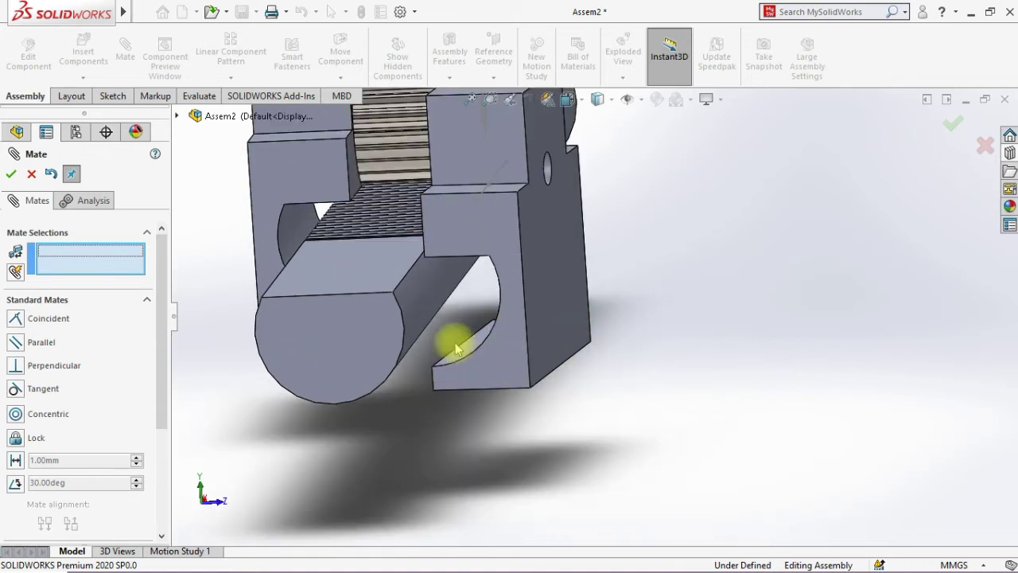
{"action": "left_click", "coordinate": [422, 302]}
{"action": "middle_click_drag", "start_coordinate": [470, 327], "coordinate": [531, 317]}
{"action": "left_click", "coordinate": [597, 282]}
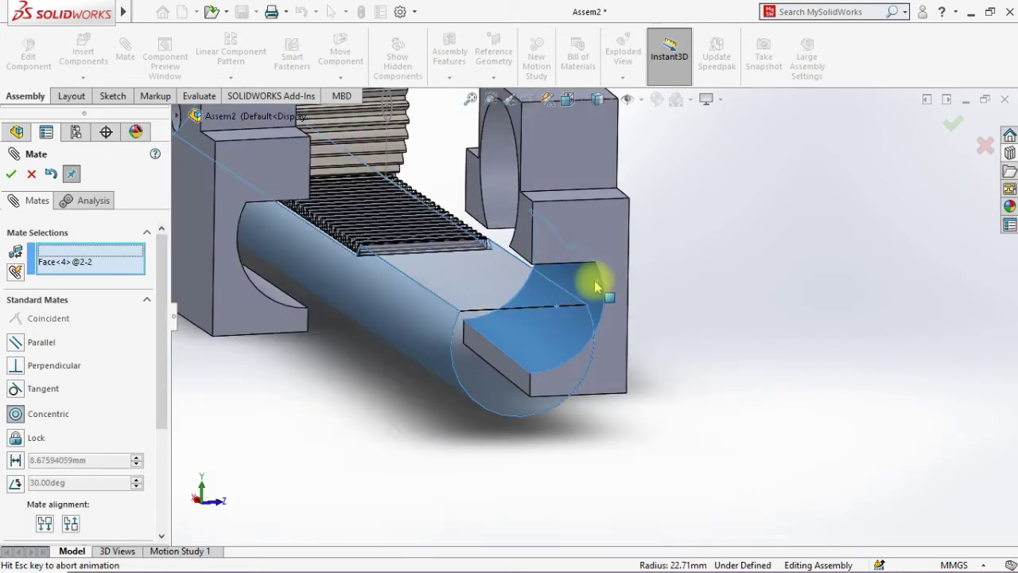
{"action": "mouse_move", "coordinate": [645, 322]}
{"action": "middle_mouse_down"}
{"action": "mouse_move", "coordinate": [657, 348]}
{"action": "mouse_move", "coordinate": [652, 323]}
{"action": "mouse_move", "coordinate": [666, 329]}
{"action": "mouse_move", "coordinate": [659, 336]}
{"action": "middle_mouse_up"}
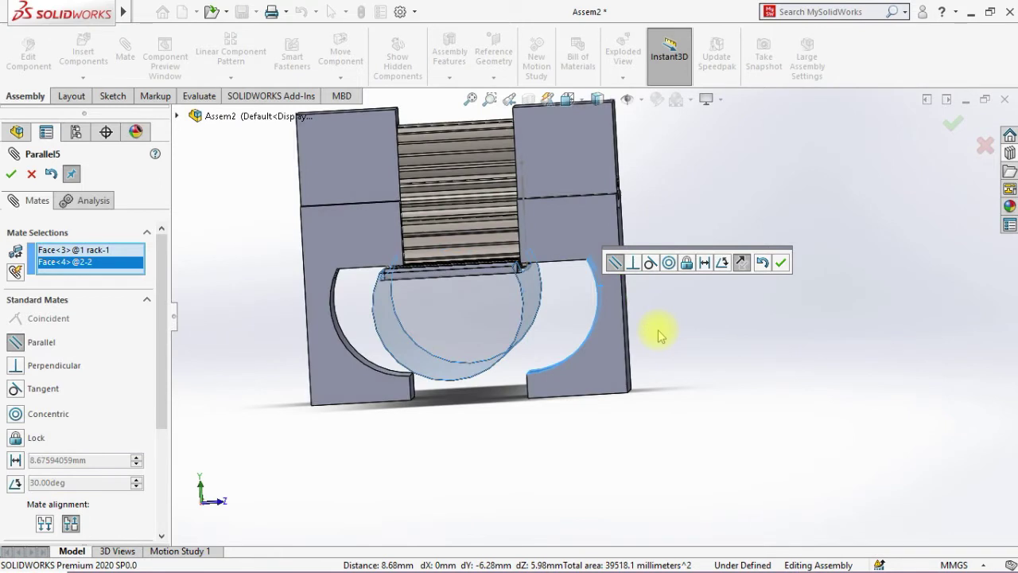
{"action": "left_click", "coordinate": [784, 266]}
Add a coincident mate between the facing inner faces of the two housing halves so they close around the gear.
{"action": "middle_click_drag", "start_coordinate": [557, 371], "coordinate": [454, 342]}
{"action": "scroll", "coordinate": [441, 234], "scroll_direction": "down", "scroll_amount": 3}
{"action": "left_click", "coordinate": [440, 130]}
{"action": "middle_click_drag", "start_coordinate": [509, 259], "coordinate": [567, 209]}
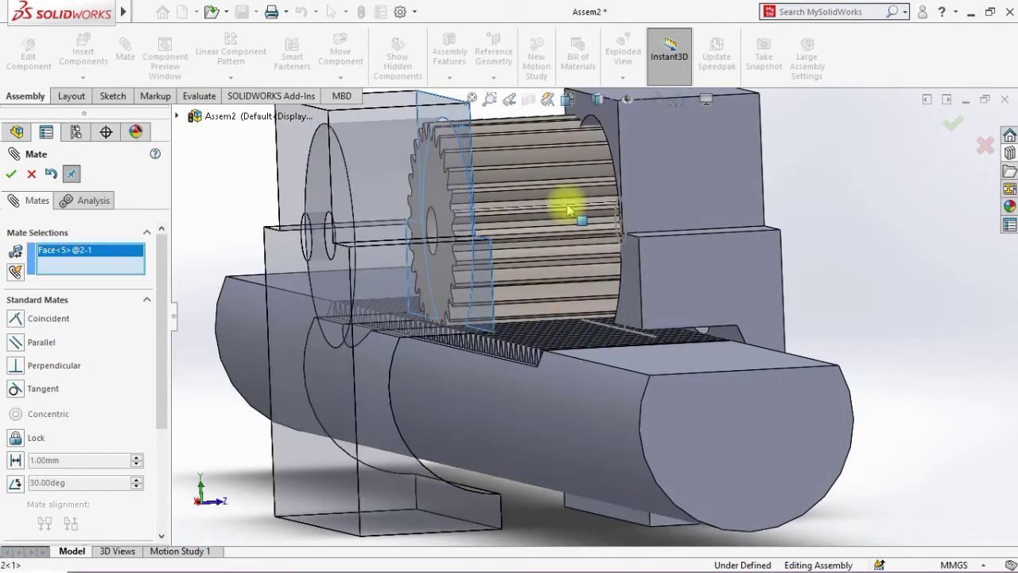
{"action": "left_click", "coordinate": [605, 143]}
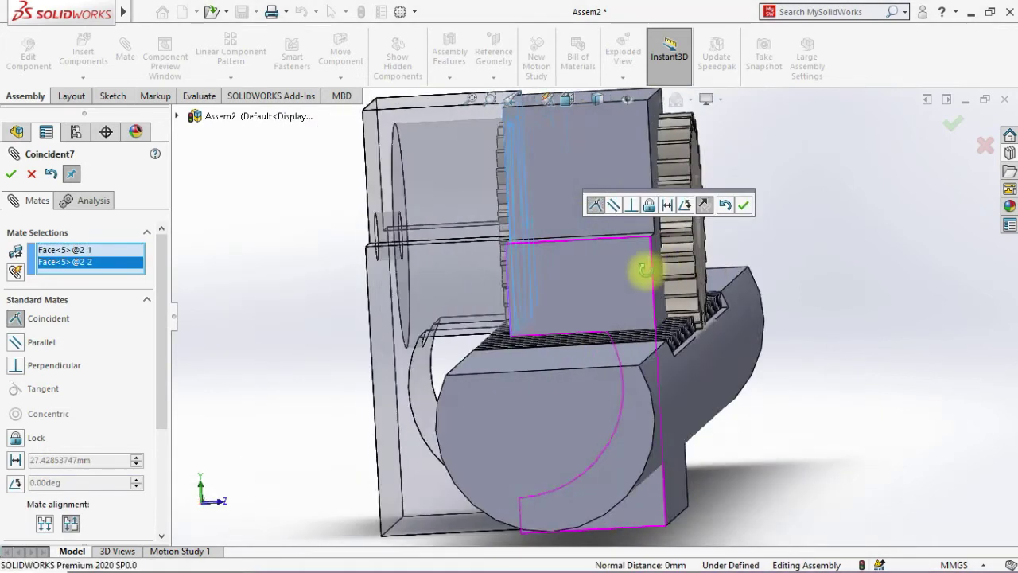
{"action": "left_click", "coordinate": [741, 204]}
Try a coincident mate between the matching short lower edges of the two housing halves.
{"action": "mouse_move", "coordinate": [630, 335]}
{"action": "middle_mouse_down"}
{"action": "mouse_move", "coordinate": [598, 359]}
{"action": "mouse_move", "coordinate": [615, 334]}
{"action": "middle_mouse_up"}
{"action": "scroll", "coordinate": [620, 366], "scroll_direction": "down", "scroll_amount": 5}
{"action": "left_click", "coordinate": [609, 388]}
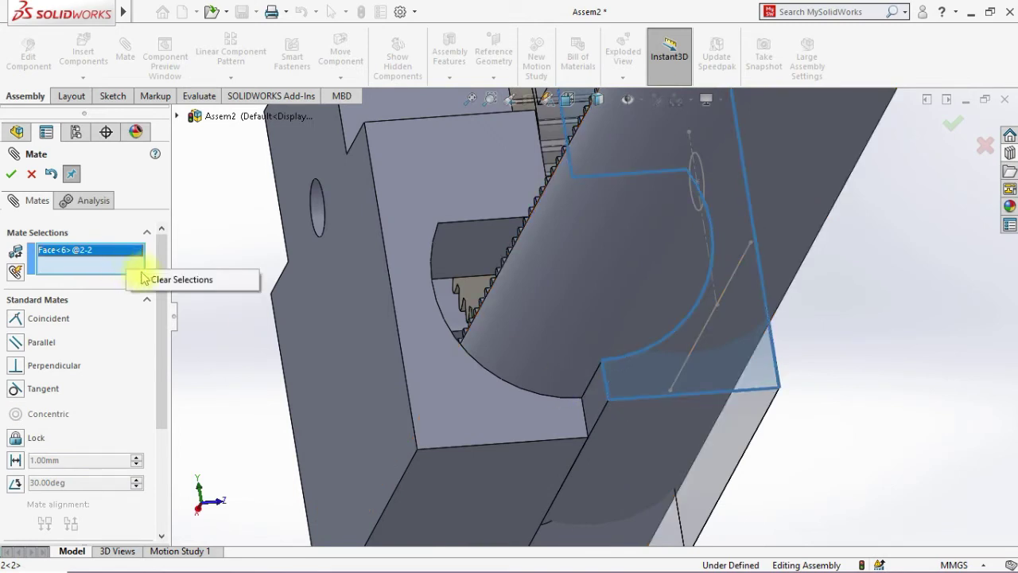
{"action": "left_click", "coordinate": [145, 279]}
{"action": "left_click", "coordinate": [584, 420]}
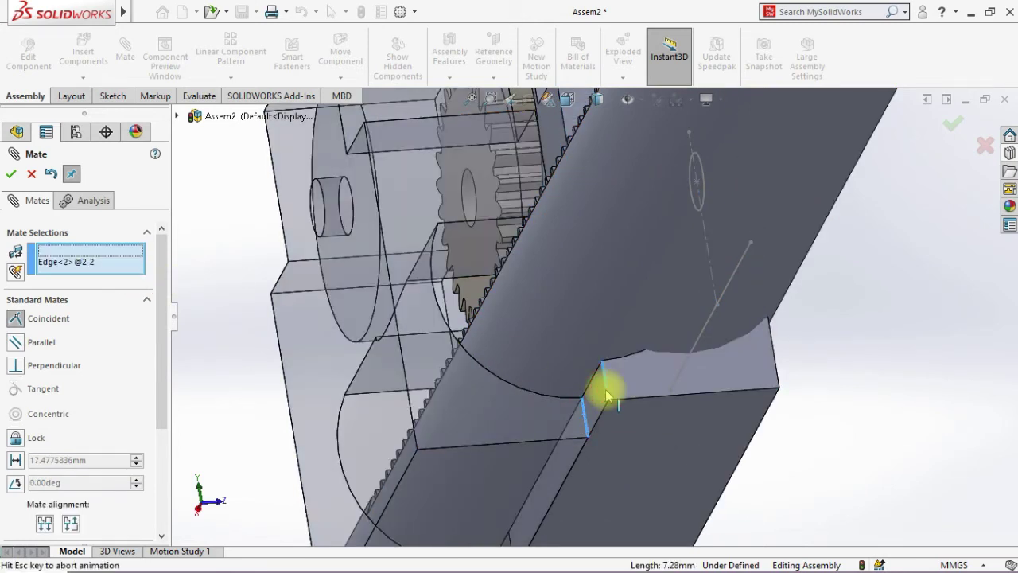
{"action": "left_click", "coordinate": [773, 417]}
Inspect the closed housing on the rack from several directions and in the back view, and finish the mate command.
{"action": "middle_click_drag", "start_coordinate": [766, 416], "coordinate": [593, 383]}
{"action": "left_click_drag", "start_coordinate": [592, 384], "coordinate": [510, 446]}
{"action": "scroll", "coordinate": [518, 439], "scroll_direction": "down", "scroll_amount": 3}
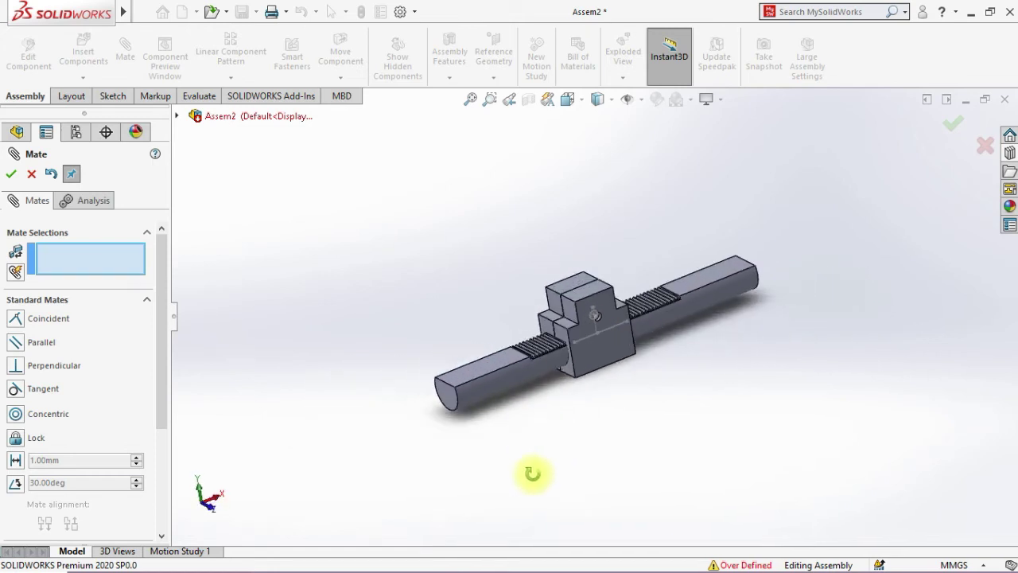
{"action": "scroll", "coordinate": [529, 473], "scroll_direction": "up", "scroll_amount": 5}
{"action": "left_click_drag", "start_coordinate": [563, 328], "coordinate": [546, 391]}
{"action": "scroll", "coordinate": [547, 392], "scroll_direction": "up", "scroll_amount": 1}
{"action": "middle_click_drag", "start_coordinate": [545, 396], "coordinate": [723, 334]}
{"action": "key", "text": "space"}
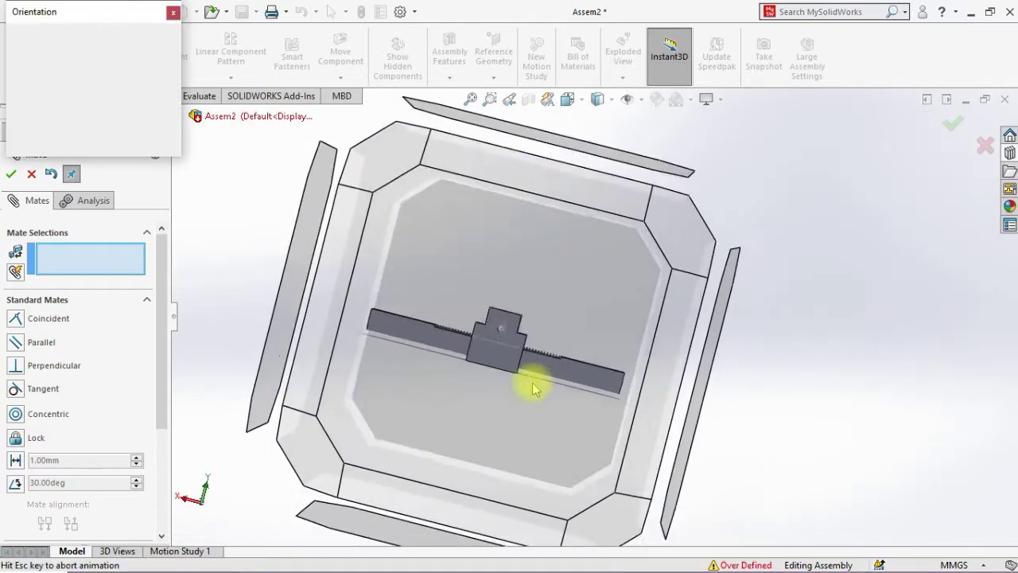
{"action": "left_click", "coordinate": [512, 416]}
{"action": "scroll", "coordinate": [604, 278], "scroll_direction": "down", "scroll_amount": 1}
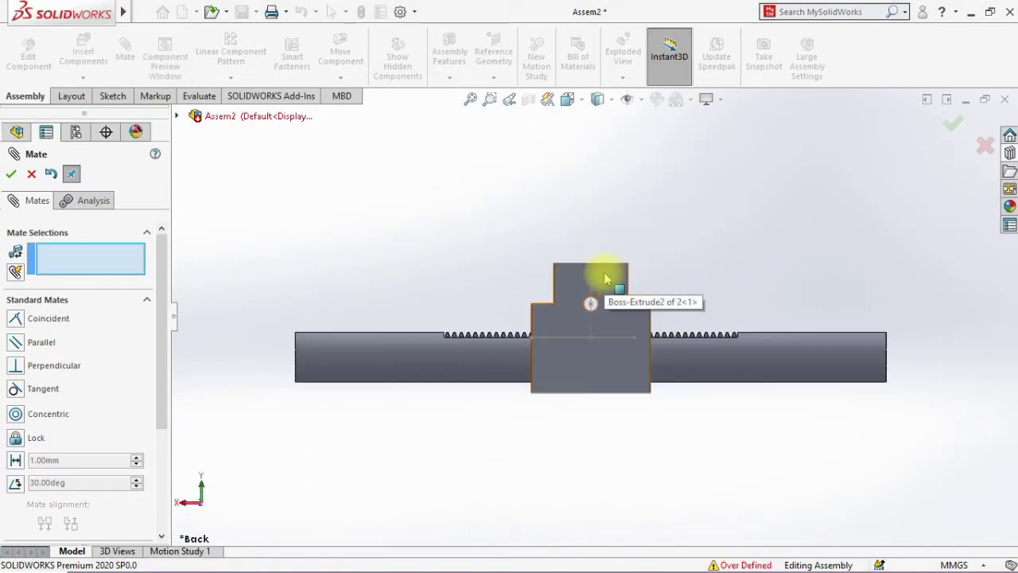
{"action": "left_click", "coordinate": [9, 171]}
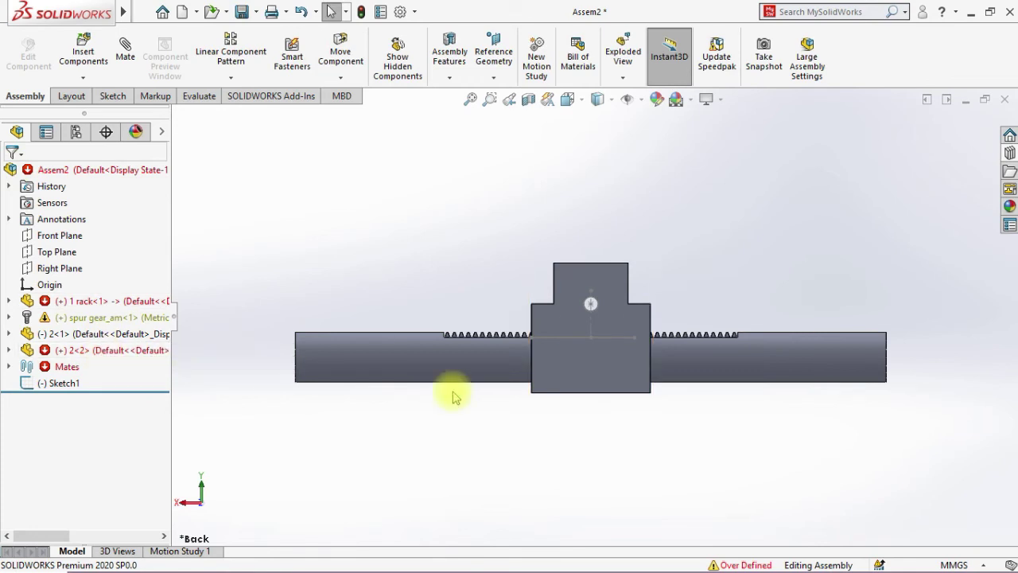
Fix the first housing half, 2<1>, in place.
{"action": "middle_click_drag", "start_coordinate": [436, 398], "coordinate": [493, 394]}
{"action": "right_click", "coordinate": [552, 369]}
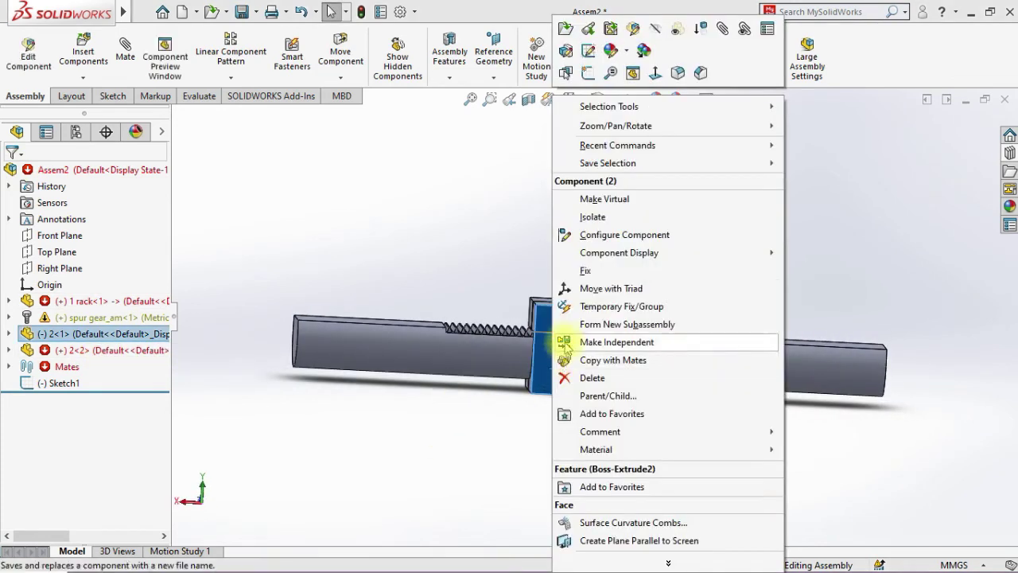
{"action": "left_click", "coordinate": [591, 273]}
{"action": "left_click", "coordinate": [478, 247]}
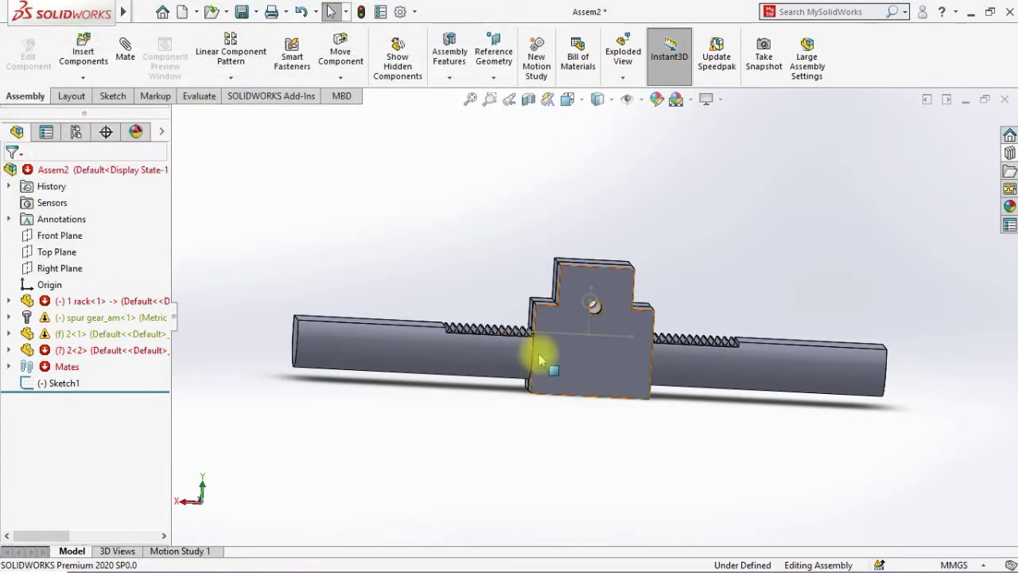
Try moving the rack through the housing to test its motion, and examine the assembly from other directions.
{"action": "left_click", "coordinate": [791, 371]}
{"action": "left_click_drag", "start_coordinate": [790, 371], "coordinate": [752, 318]}
{"action": "left_click", "coordinate": [743, 290]}
{"action": "middle_click_drag", "start_coordinate": [743, 290], "coordinate": [533, 382]}
{"action": "left_click_drag", "start_coordinate": [533, 380], "coordinate": [613, 464]}
{"action": "left_click", "coordinate": [614, 464]}
{"action": "middle_click_drag", "start_coordinate": [614, 463], "coordinate": [682, 427]}
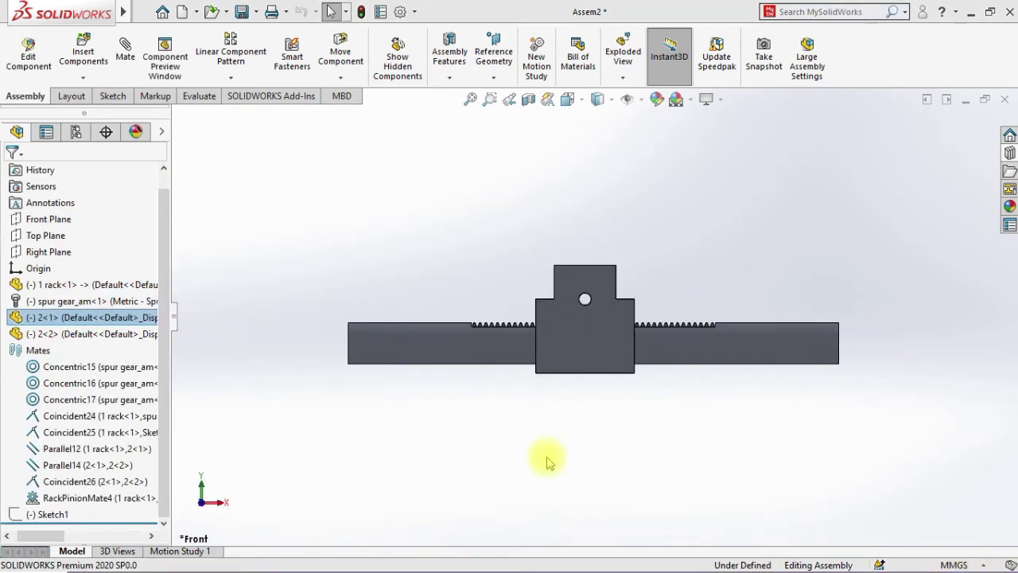
Make the second housing half, 2<2>, transparent and examine the gear meshing with the rack in the front view.
{"action": "left_click", "coordinate": [121, 337]}
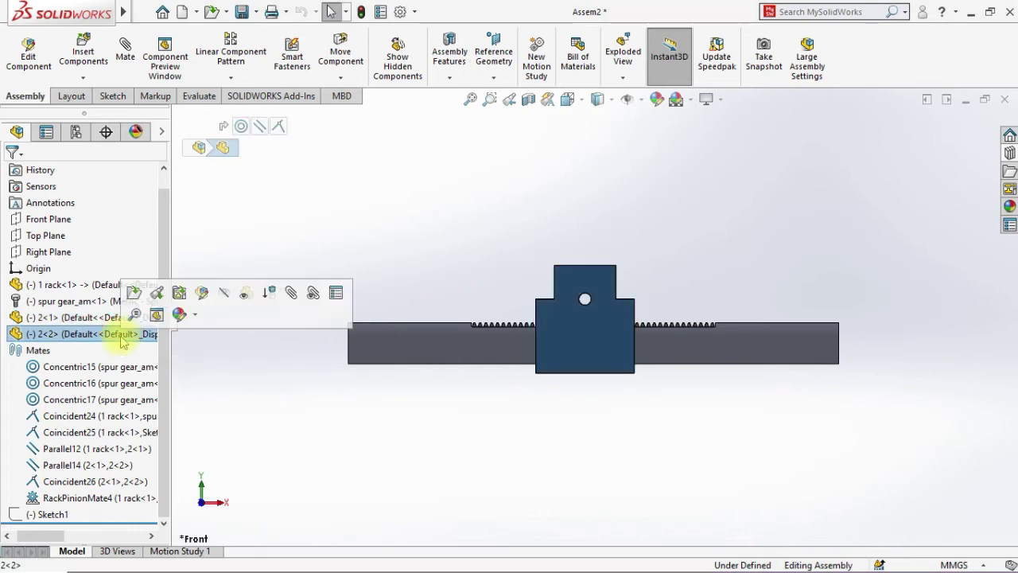
{"action": "left_click", "coordinate": [240, 294]}
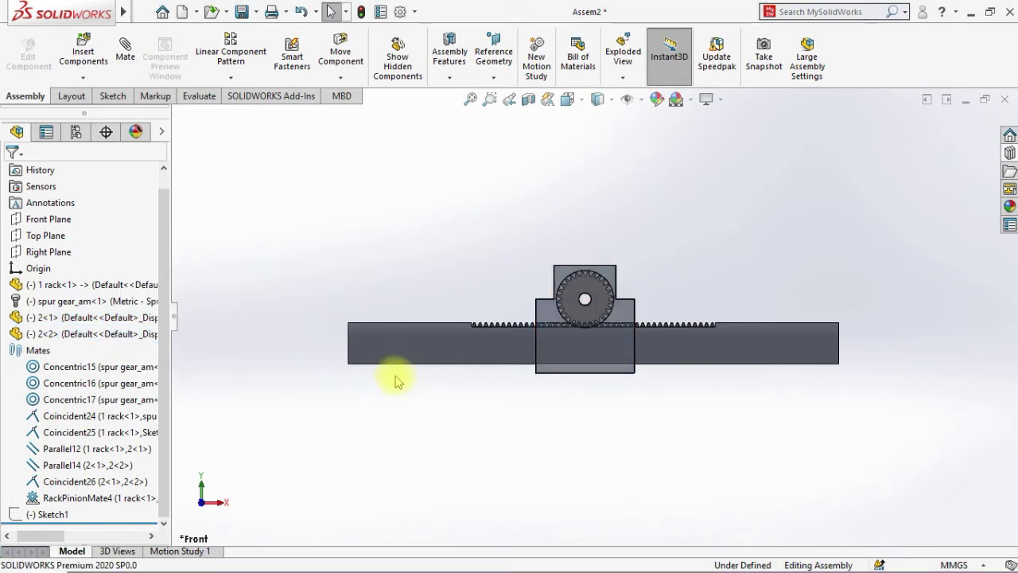
{"action": "middle_click_drag", "start_coordinate": [398, 380], "coordinate": [384, 434]}
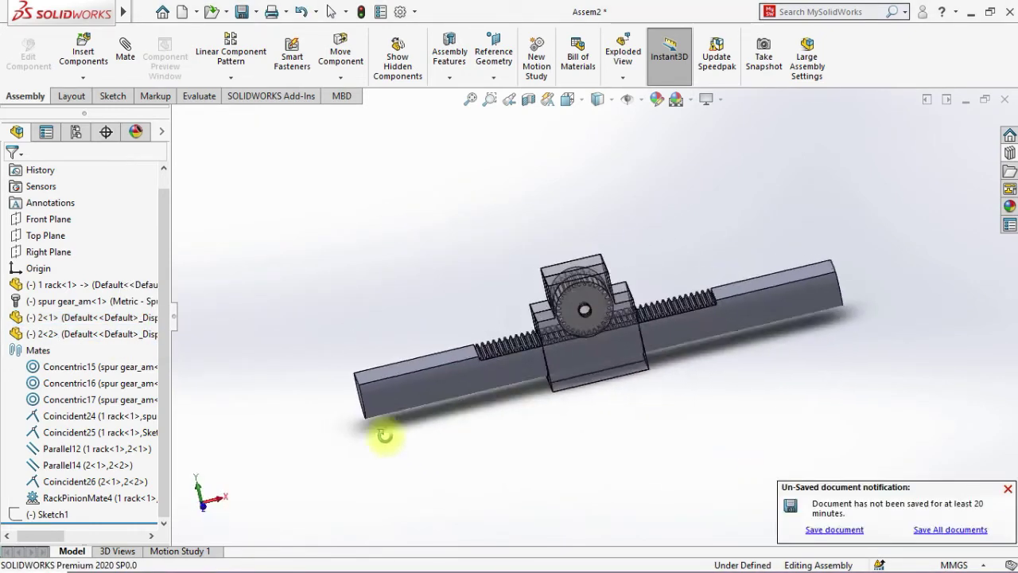
{"action": "scroll", "coordinate": [518, 326], "scroll_direction": "down", "scroll_amount": 5}
{"action": "key", "text": "space"}
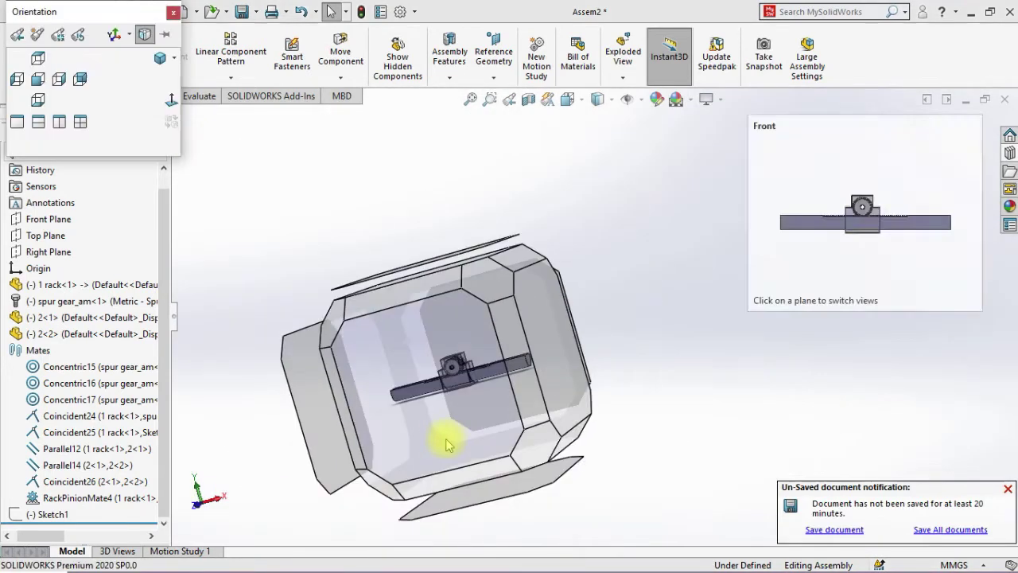
{"action": "left_click", "coordinate": [448, 437]}
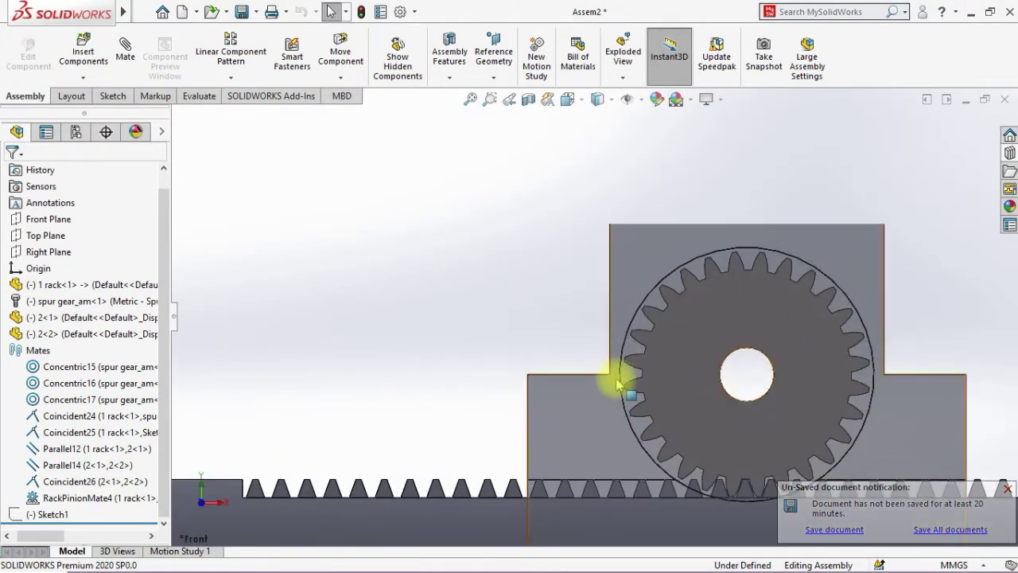
Slide the rack through the transparent housing to test its motion with the spur gear.
{"action": "scroll", "coordinate": [541, 402], "scroll_direction": "up", "scroll_amount": 5}
{"action": "left_click_drag", "start_coordinate": [400, 436], "coordinate": [365, 429]}
{"action": "middle_click_drag", "start_coordinate": [356, 317], "coordinate": [393, 372]}
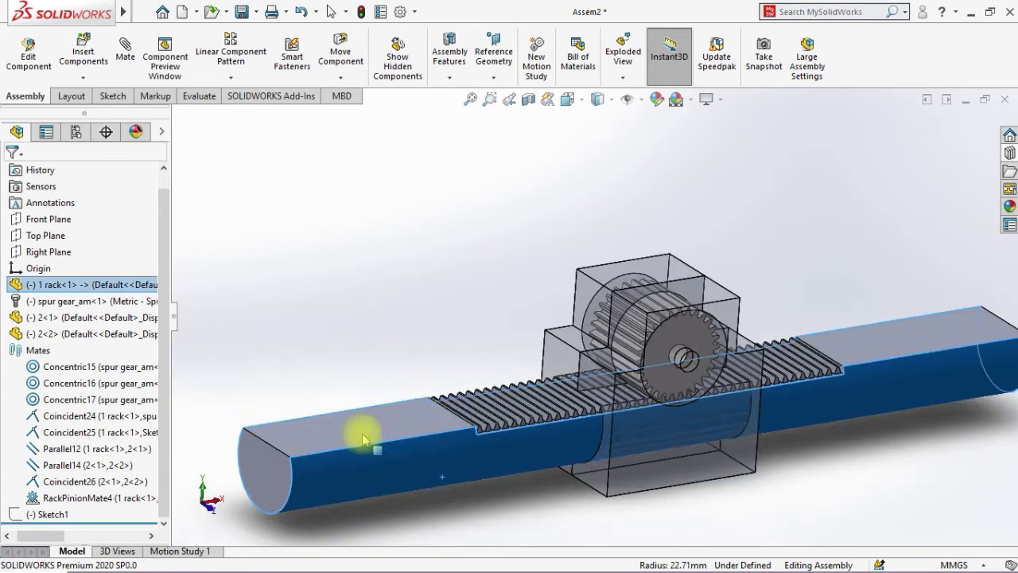
{"action": "left_click", "coordinate": [364, 439]}
{"action": "key", "text": "Escape"}
{"action": "mouse_move", "coordinate": [404, 432]}
{"action": "left_mouse_down"}
{"action": "mouse_move", "coordinate": [461, 461]}
{"action": "mouse_move", "coordinate": [443, 470]}
{"action": "left_mouse_up"}
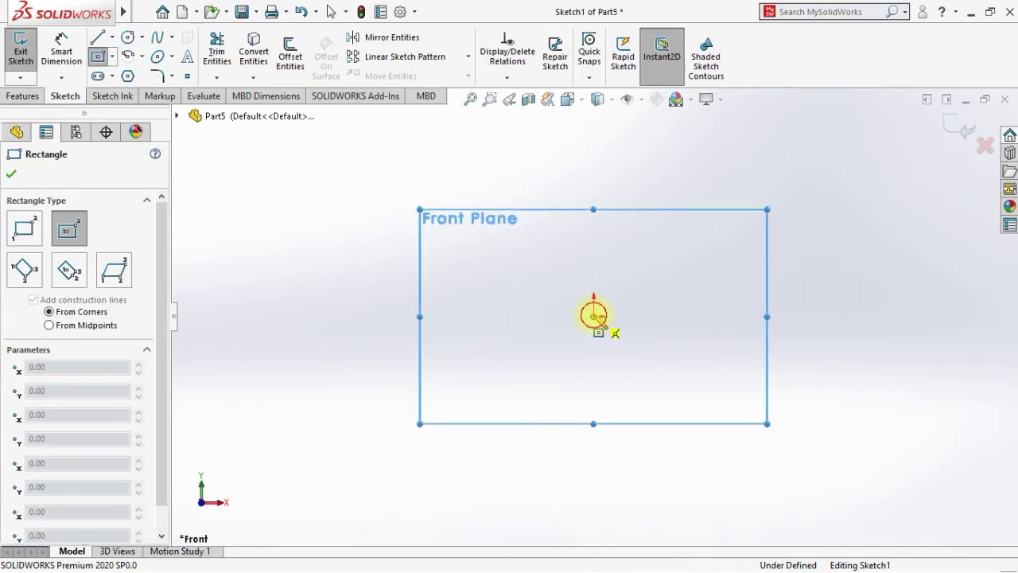
Sketch a centre rectangle about 47 by 71 mm at the origin on the Front Plane and set its width to 40 mm.
{"action": "left_click_drag", "start_coordinate": [593, 316], "coordinate": [639, 385]}
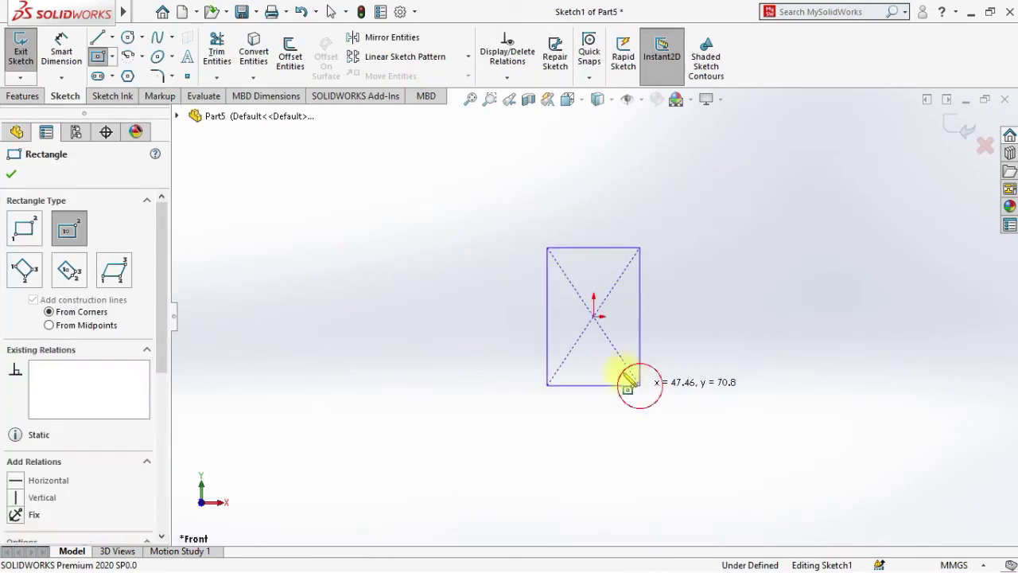
{"action": "left_click", "coordinate": [74, 47]}
{"action": "left_click", "coordinate": [587, 246]}
{"action": "left_click", "coordinate": [583, 214]}
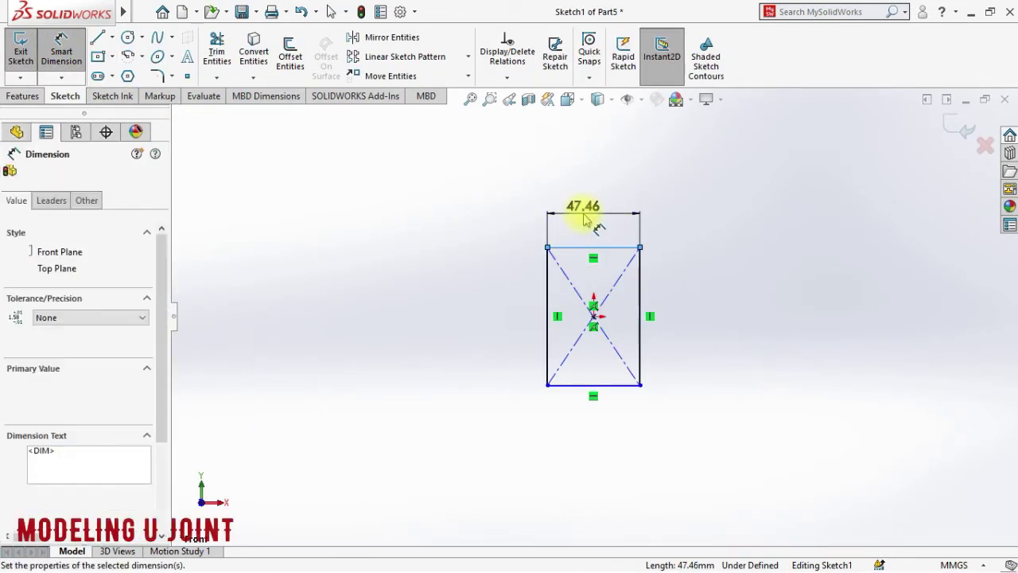
{"action": "type", "text": "40"}
{"action": "key", "text": "Return"}
Set the centre rectangle's height to 50 mm and extrude the sketch as a 10 mm blind boss.
{"action": "left_click", "coordinate": [650, 297]}
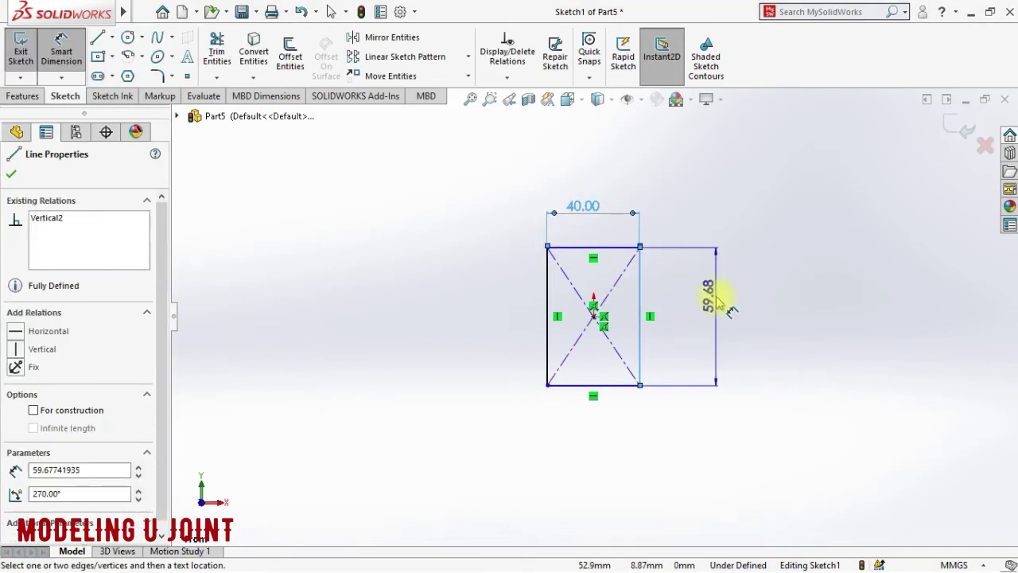
{"action": "left_click", "coordinate": [713, 321]}
{"action": "type", "text": "50"}
{"action": "key", "text": "Return"}
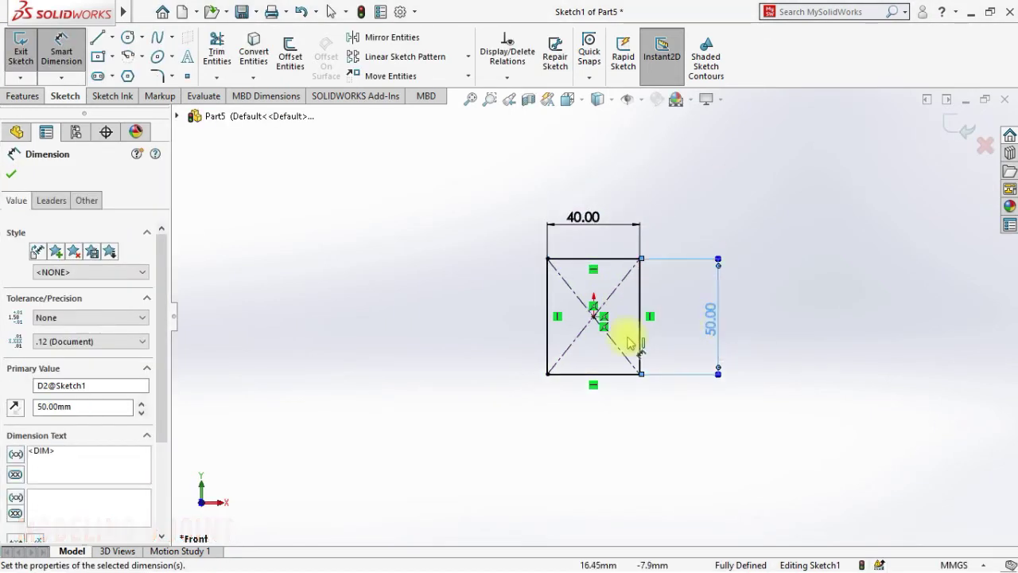
{"action": "left_click", "coordinate": [10, 177]}
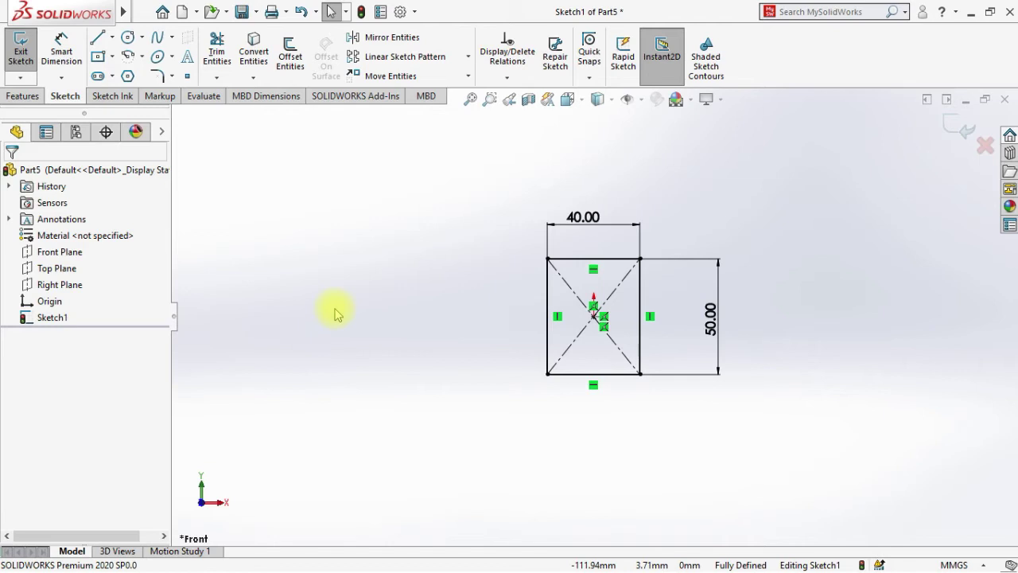
{"action": "left_click", "coordinate": [24, 95]}
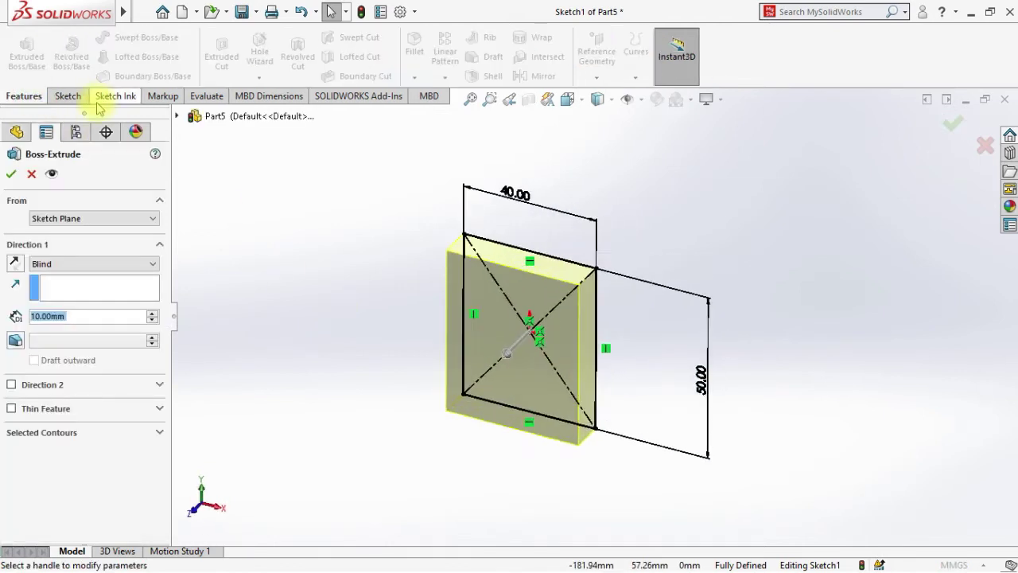
{"action": "key", "text": "Return"}
{"action": "key", "text": "space"}
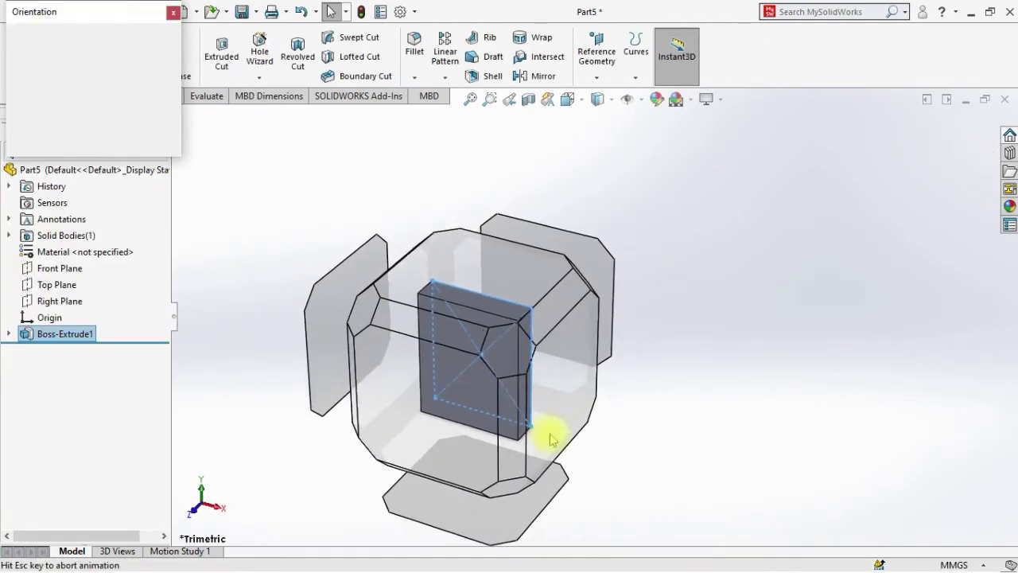
{"action": "left_click", "coordinate": [545, 432]}
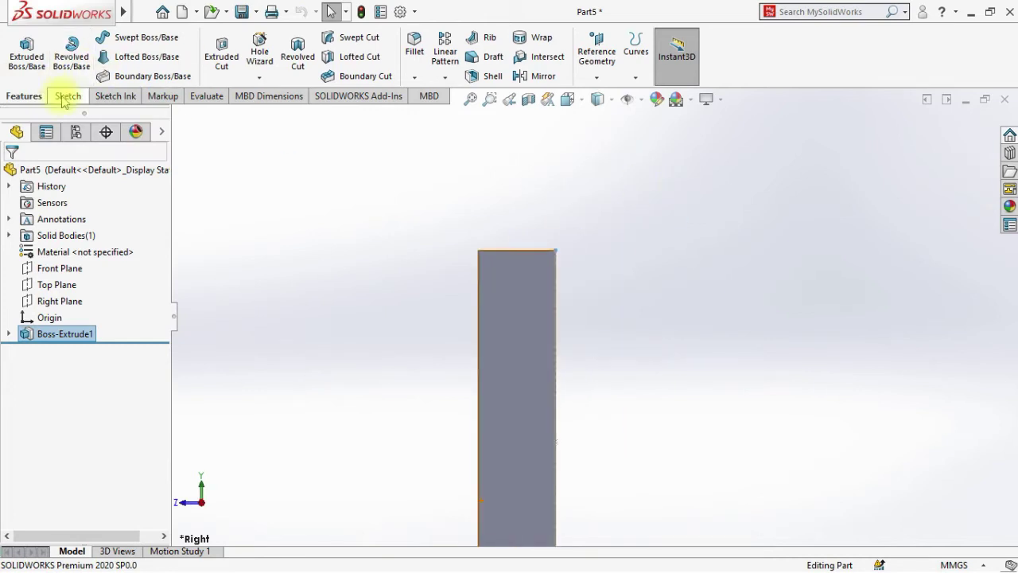
{"action": "left_click", "coordinate": [68, 96]}
{"action": "left_click", "coordinate": [113, 57]}
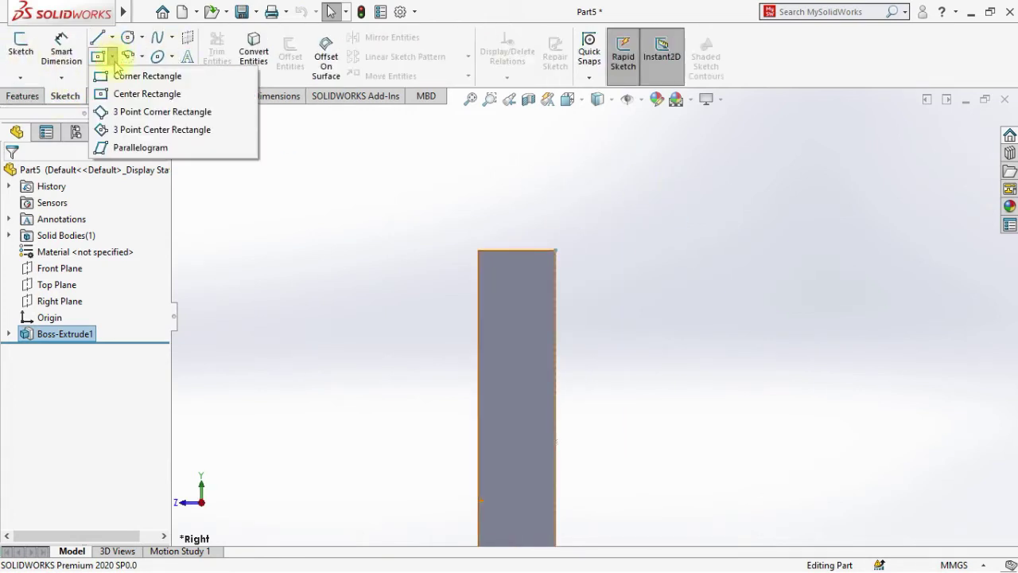
{"action": "left_click", "coordinate": [119, 76]}
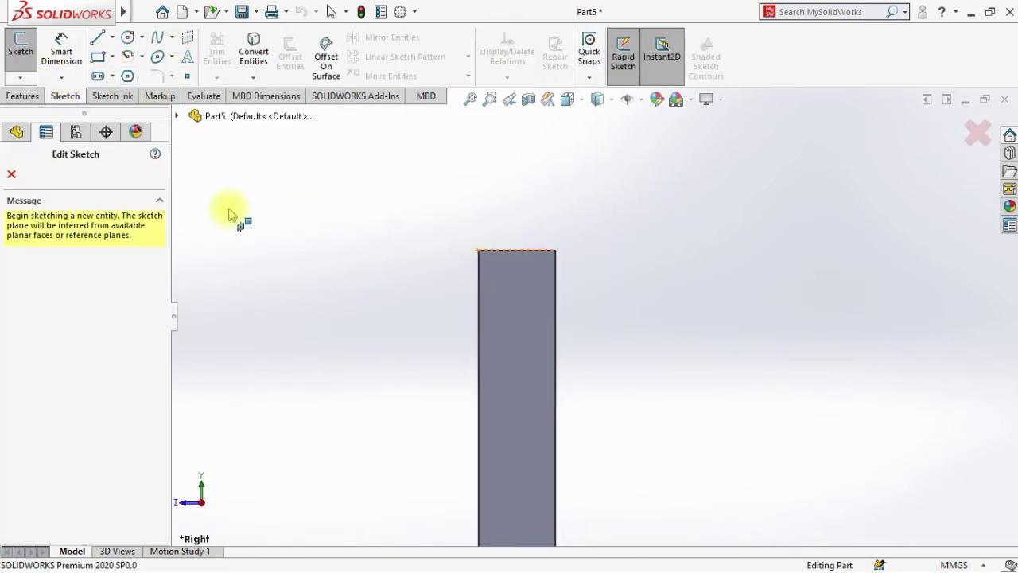
{"action": "left_click", "coordinate": [11, 175]}
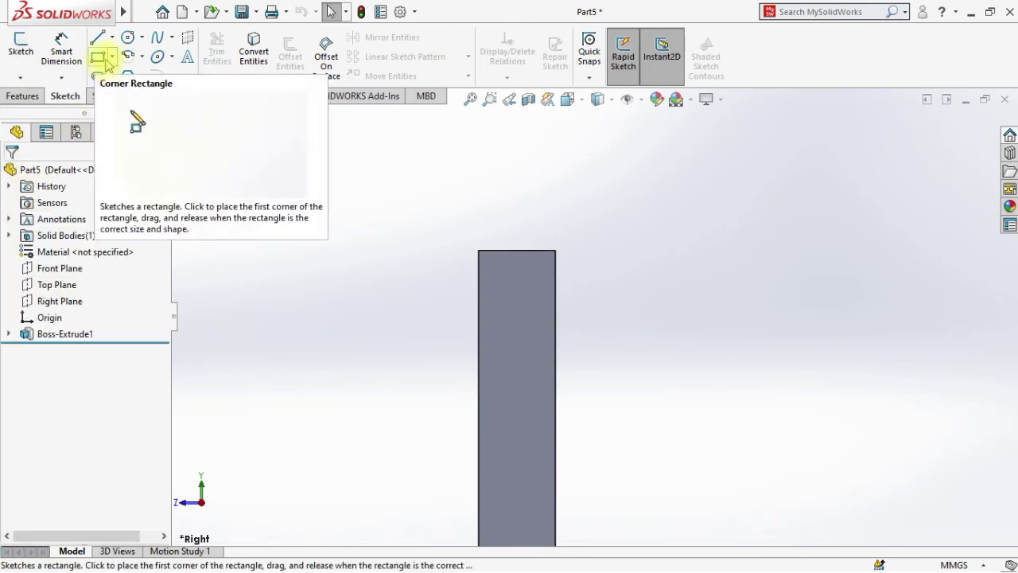
Start a sketch on the Right Plane and draw a corner rectangle about 34 by 5 mm from the block's upper outer corner.
{"action": "key", "text": "z"}
{"action": "left_click", "coordinate": [70, 291]}
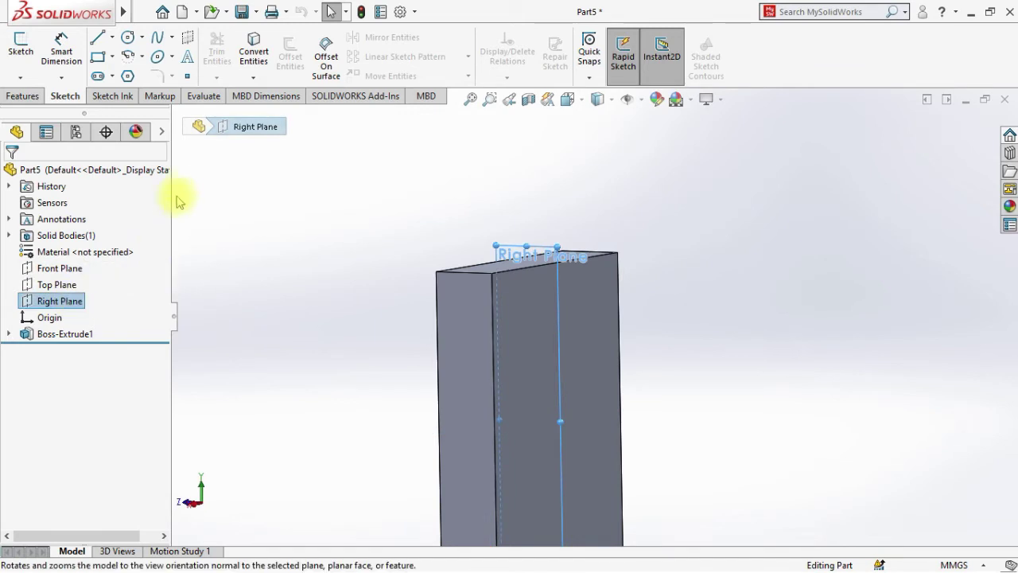
{"action": "left_click", "coordinate": [24, 47]}
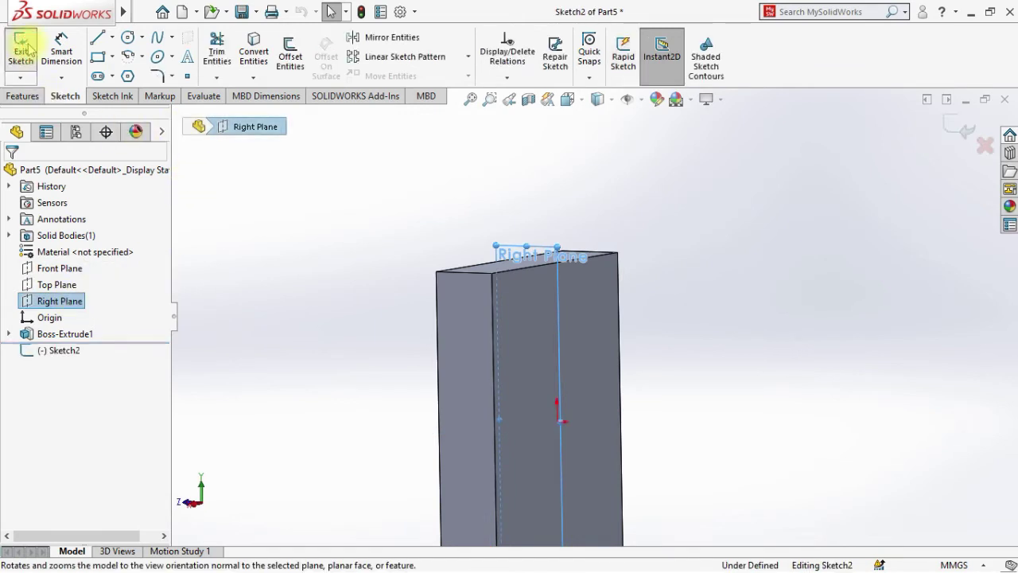
{"action": "left_click", "coordinate": [112, 56]}
{"action": "left_click", "coordinate": [125, 78]}
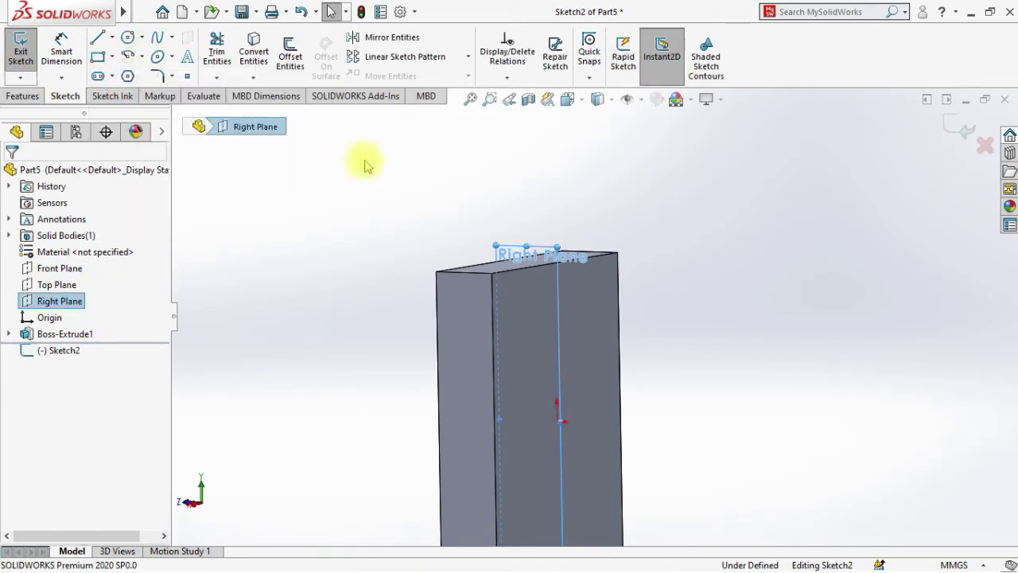
{"action": "key", "text": "z"}
{"action": "key", "text": "z"}
{"action": "key", "text": "space"}
{"action": "left_click", "coordinate": [371, 373]}
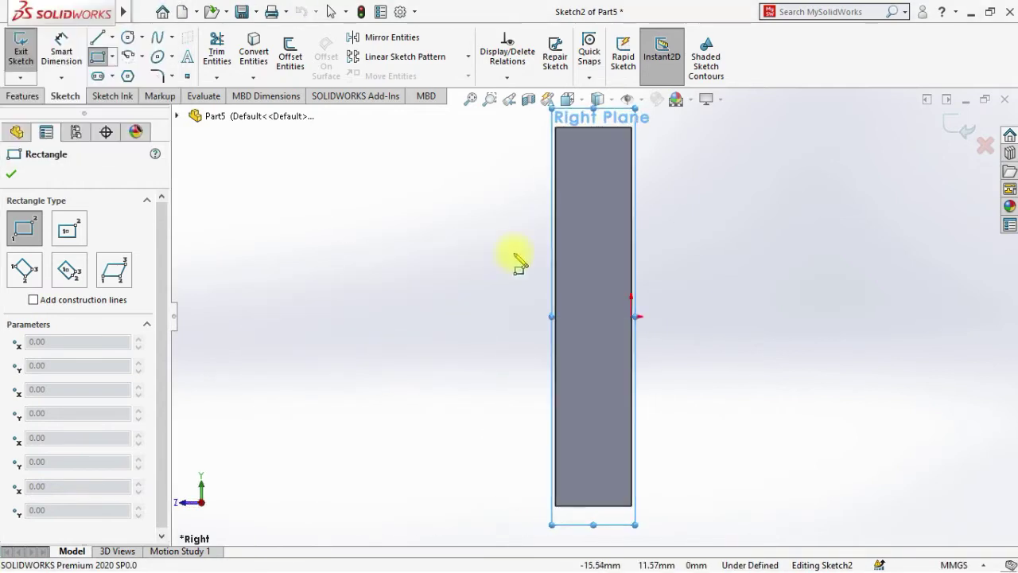
{"action": "scroll", "coordinate": [539, 236], "scroll_direction": "down", "scroll_amount": 2}
{"action": "scroll", "coordinate": [819, 239], "scroll_direction": "up", "scroll_amount": 3}
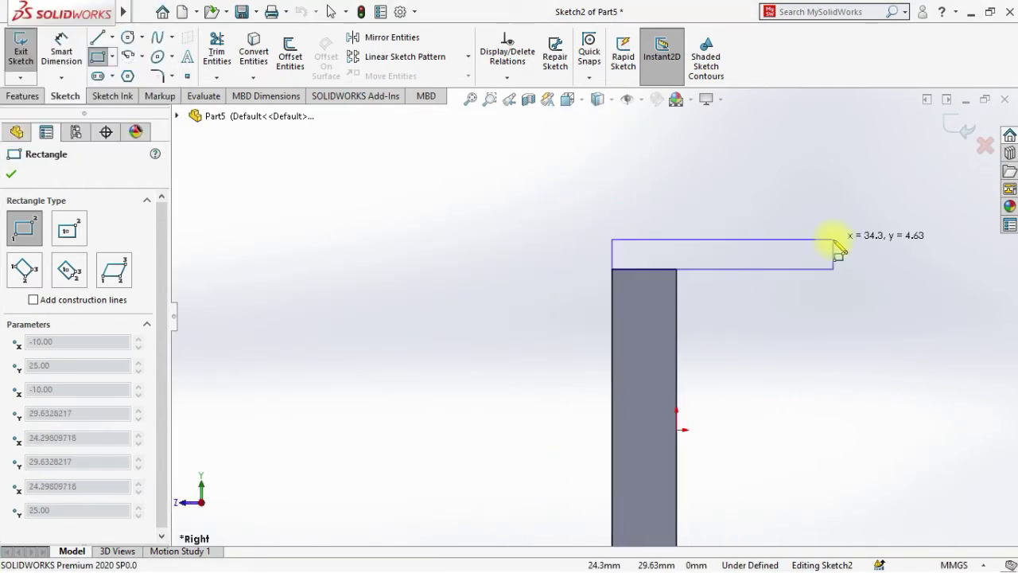
{"action": "left_click", "coordinate": [834, 240]}
Sketch a second corner rectangle about 32 mm long from the block's lower outer corner, below the block.
{"action": "scroll", "coordinate": [736, 401], "scroll_direction": "up", "scroll_amount": 4}
{"action": "scroll", "coordinate": [580, 437], "scroll_direction": "down", "scroll_amount": 3}
{"action": "left_click", "coordinate": [628, 387]}
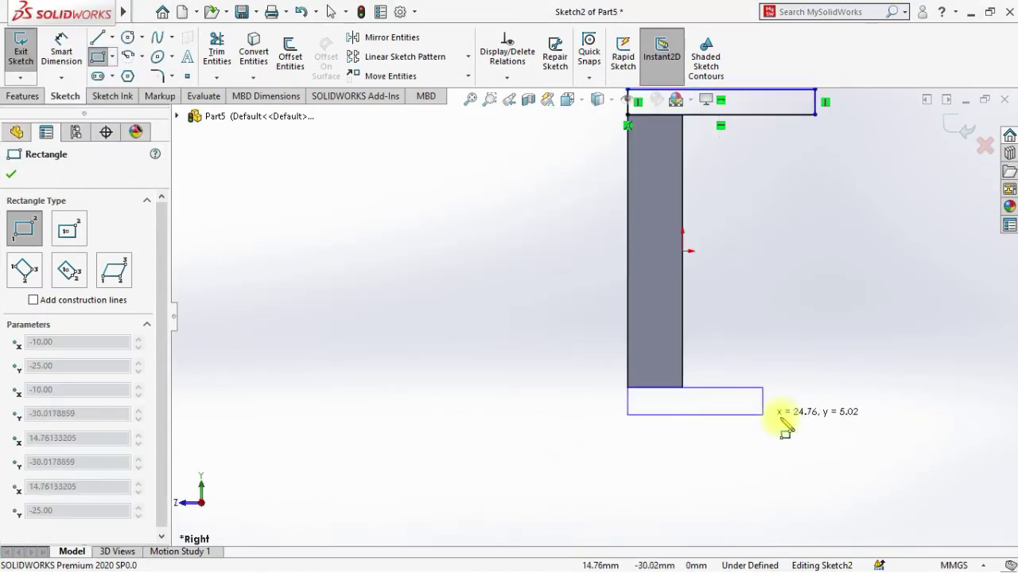
{"action": "left_click", "coordinate": [801, 411]}
Set the upper rectangle's height to 10 mm.
{"action": "left_click", "coordinate": [70, 59]}
{"action": "scroll", "coordinate": [676, 262], "scroll_direction": "up", "scroll_amount": 3}
{"action": "scroll", "coordinate": [756, 203], "scroll_direction": "down", "scroll_amount": 4}
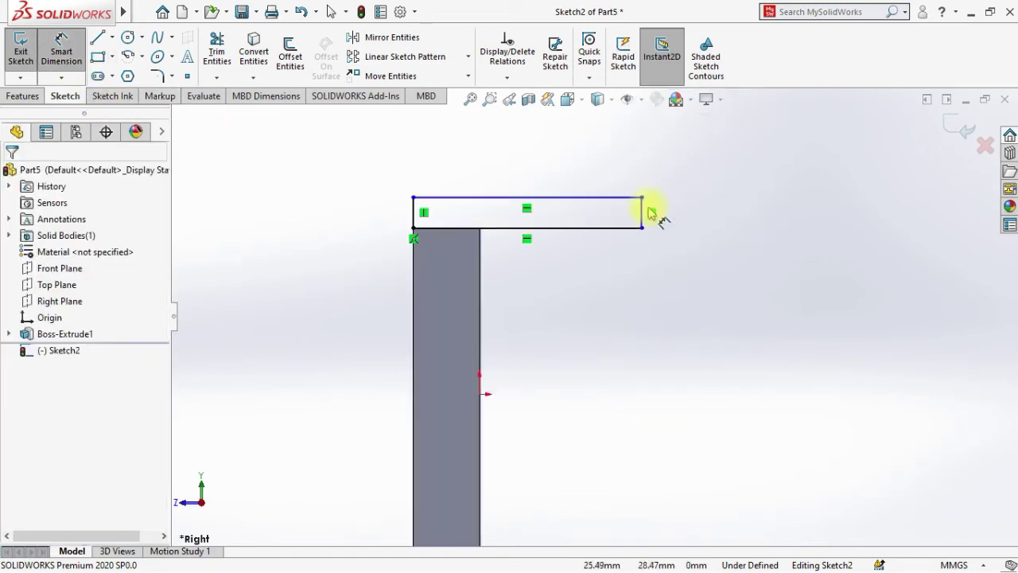
{"action": "left_click", "coordinate": [697, 216]}
{"action": "type", "text": "10"}
{"action": "key", "text": "Return"}
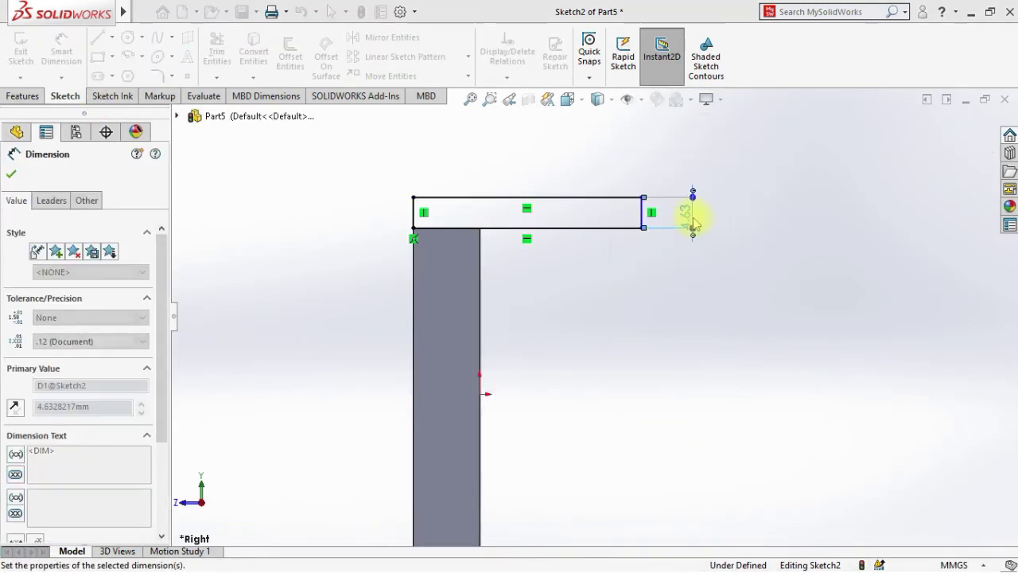
Set the lower rectangle's height to 10 mm and its length to 40 mm.
{"action": "scroll", "coordinate": [592, 317], "scroll_direction": "up", "scroll_amount": 2}
{"action": "scroll", "coordinate": [617, 433], "scroll_direction": "down", "scroll_amount": 2}
{"action": "left_click", "coordinate": [614, 450]}
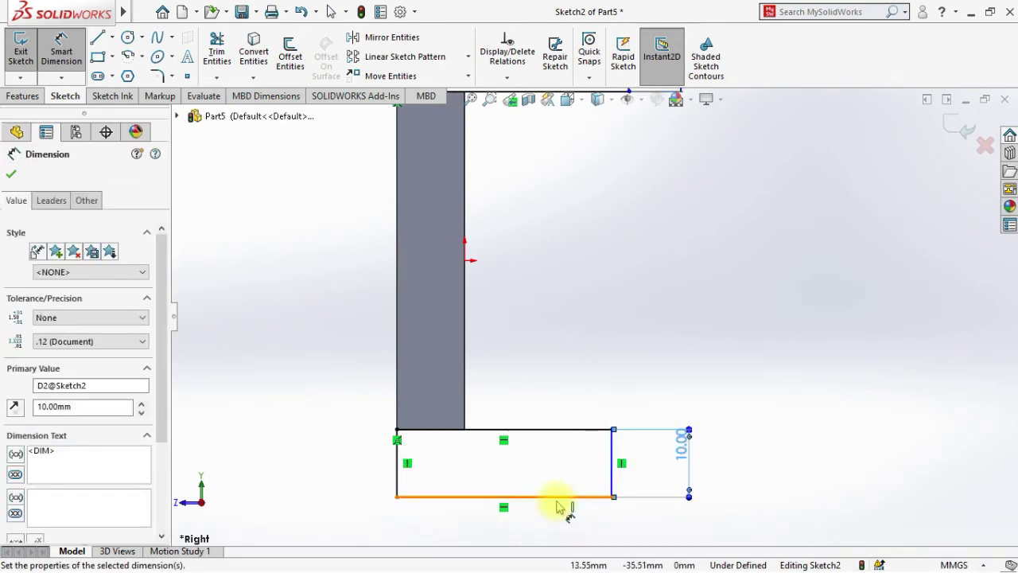
{"action": "left_click", "coordinate": [558, 509]}
{"action": "left_click", "coordinate": [547, 523]}
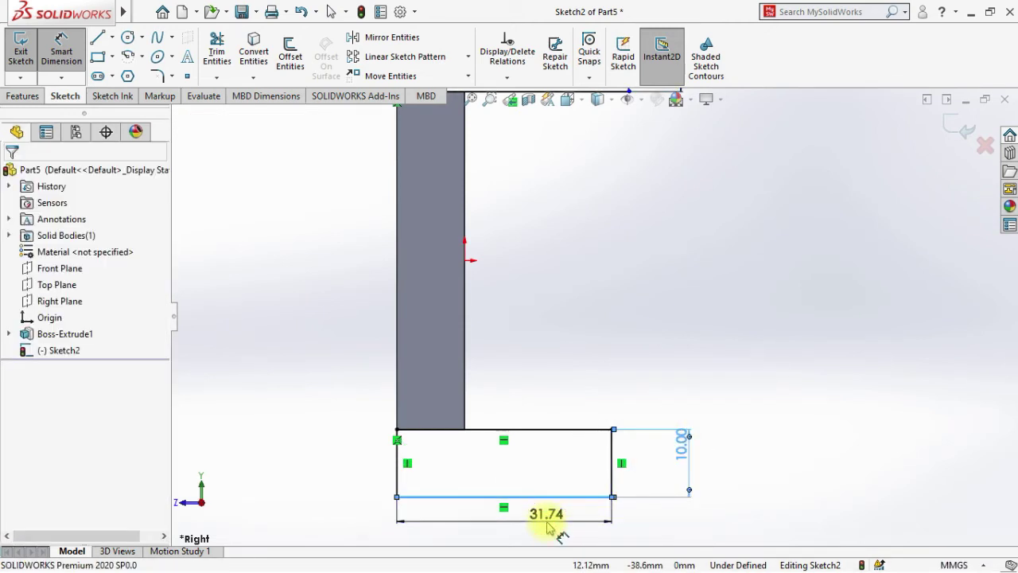
{"action": "type", "text": "40"}
{"action": "key", "text": "Return"}
Set the upper rectangle's length to 40 mm and finish dimensioning.
{"action": "scroll", "coordinate": [548, 527], "scroll_direction": "up", "scroll_amount": 4}
{"action": "scroll", "coordinate": [561, 250], "scroll_direction": "down", "scroll_amount": 3}
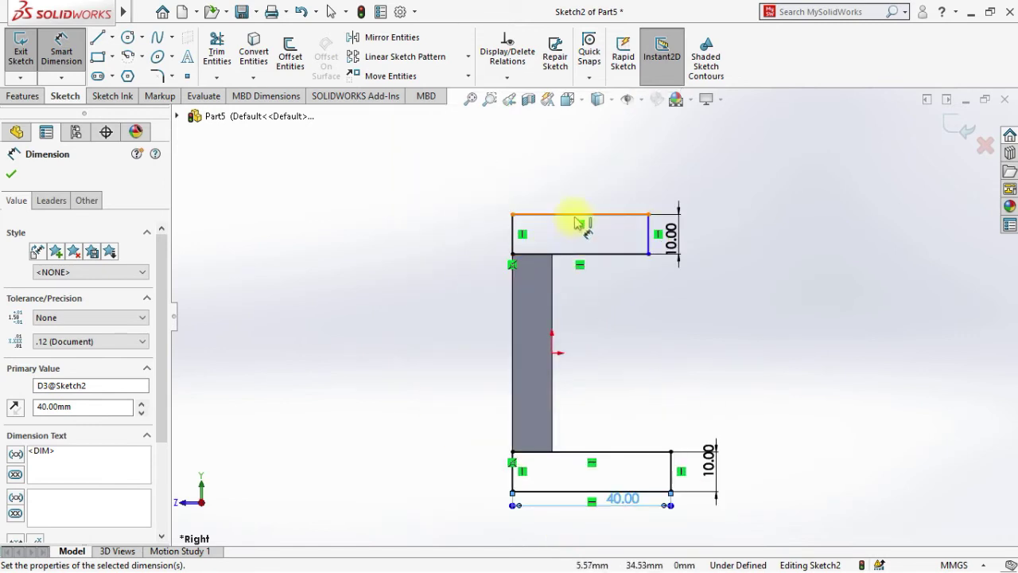
{"action": "left_click", "coordinate": [574, 215]}
{"action": "left_click", "coordinate": [583, 176]}
{"action": "type", "text": "40"}
{"action": "key", "text": "Return"}
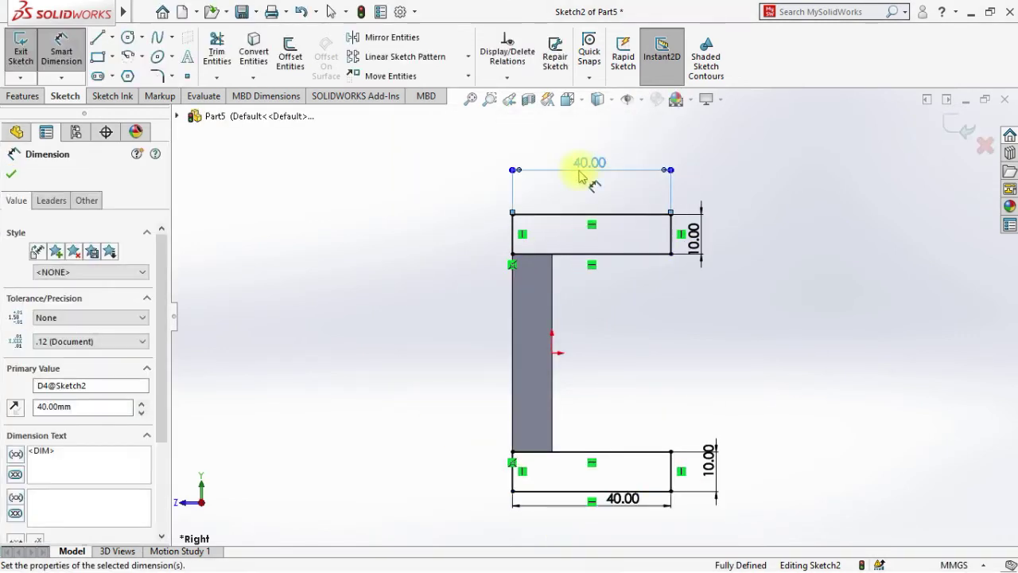
{"action": "left_click", "coordinate": [11, 174]}
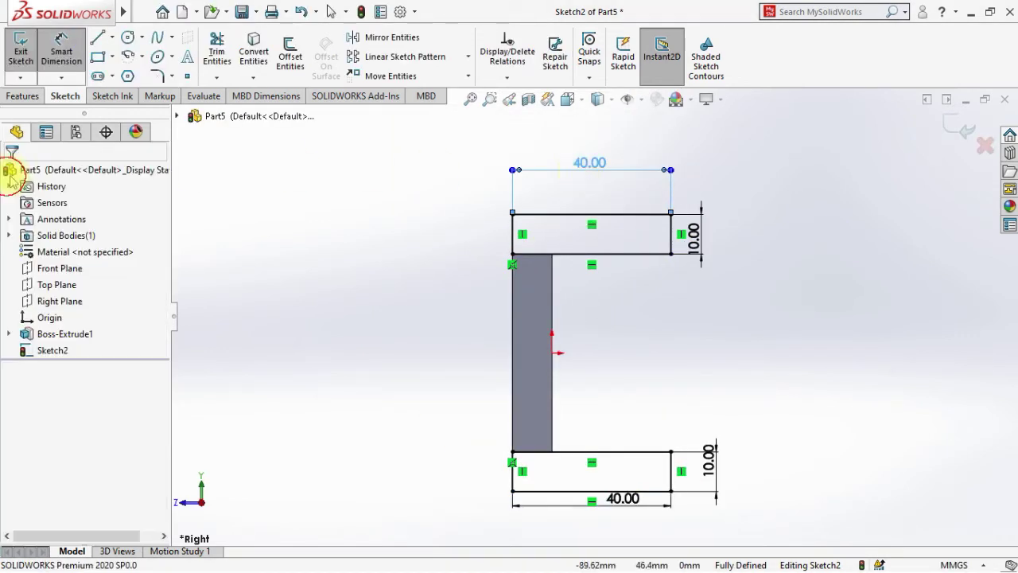
Extrude both arm rectangles 40 mm with the Mid Plane end condition, merged with the block.
{"action": "left_click", "coordinate": [24, 96]}
{"action": "left_click", "coordinate": [27, 56]}
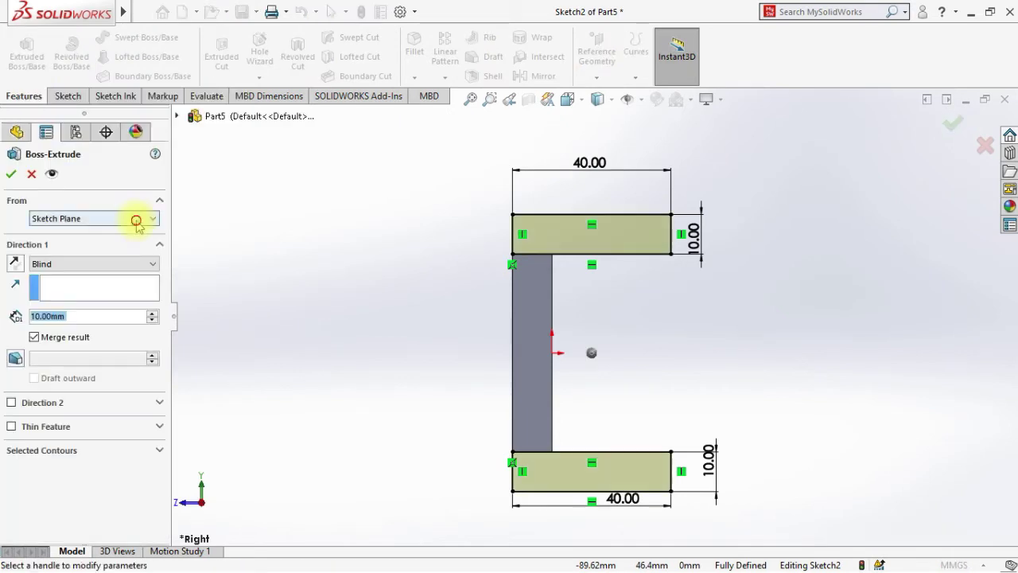
{"action": "left_click", "coordinate": [134, 334]}
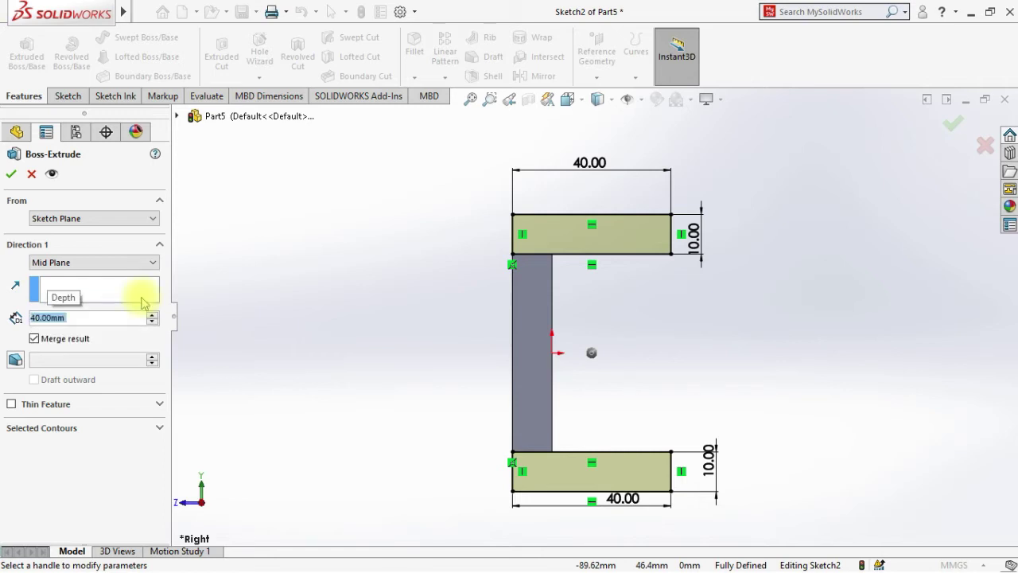
{"action": "middle_click_drag", "start_coordinate": [307, 339], "coordinate": [446, 366]}
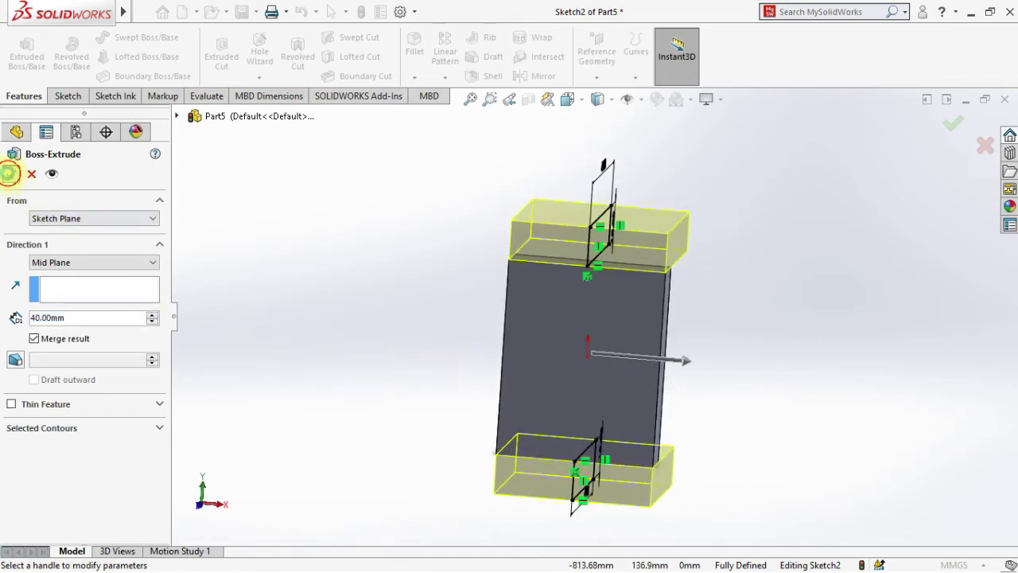
{"action": "left_click", "coordinate": [10, 174]}
Fillet the two outer bend edges and the four corner edges at the arm ends with a 10 mm radius.
{"action": "middle_click_drag", "start_coordinate": [357, 266], "coordinate": [413, 424]}
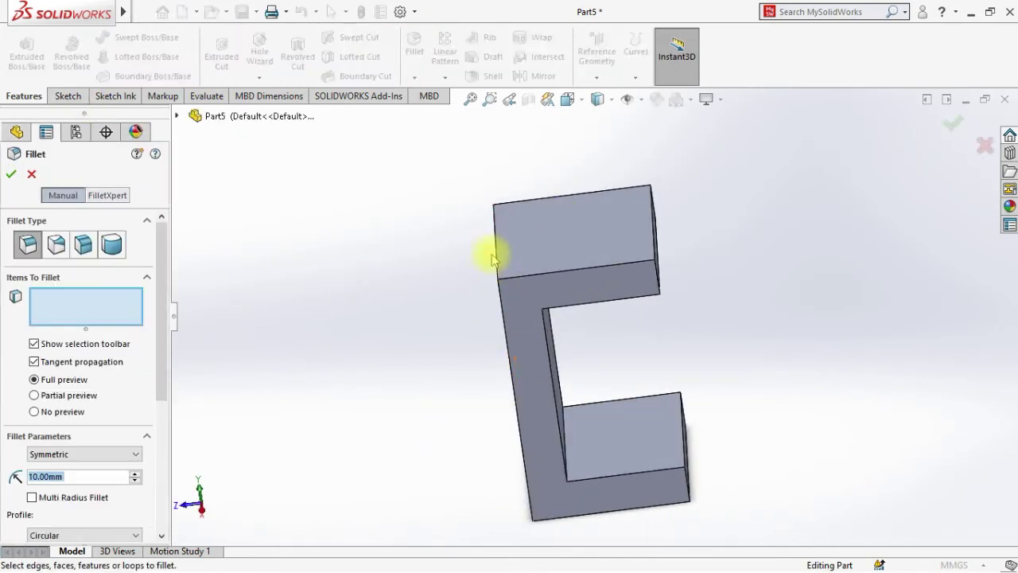
{"action": "middle_click_drag", "start_coordinate": [490, 250], "coordinate": [586, 232]}
{"action": "left_click", "coordinate": [577, 246]}
{"action": "middle_click_drag", "start_coordinate": [252, 403], "coordinate": [295, 494]}
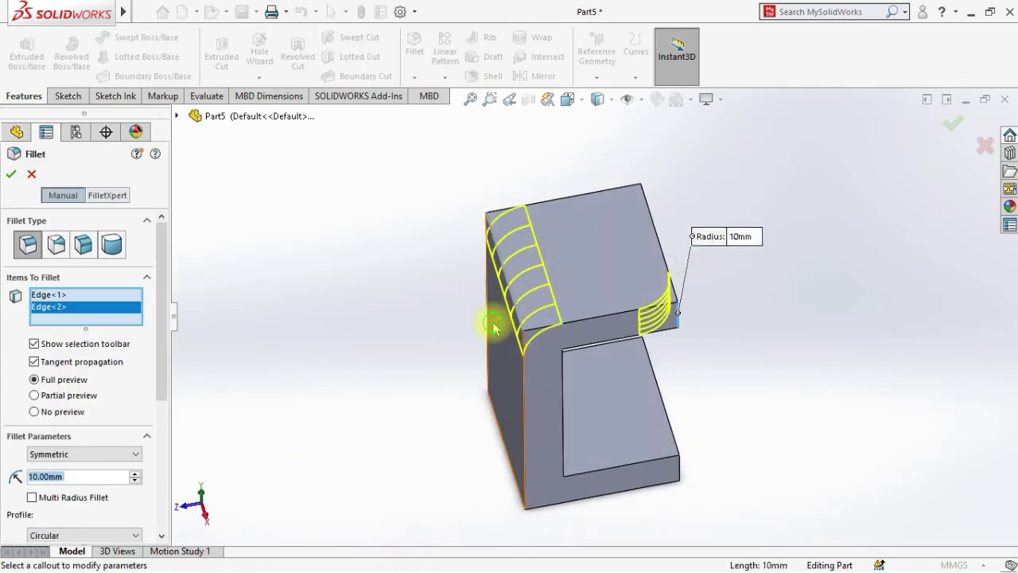
{"action": "middle_click_drag", "start_coordinate": [495, 328], "coordinate": [695, 311]}
{"action": "middle_click_drag", "start_coordinate": [666, 258], "coordinate": [573, 366]}
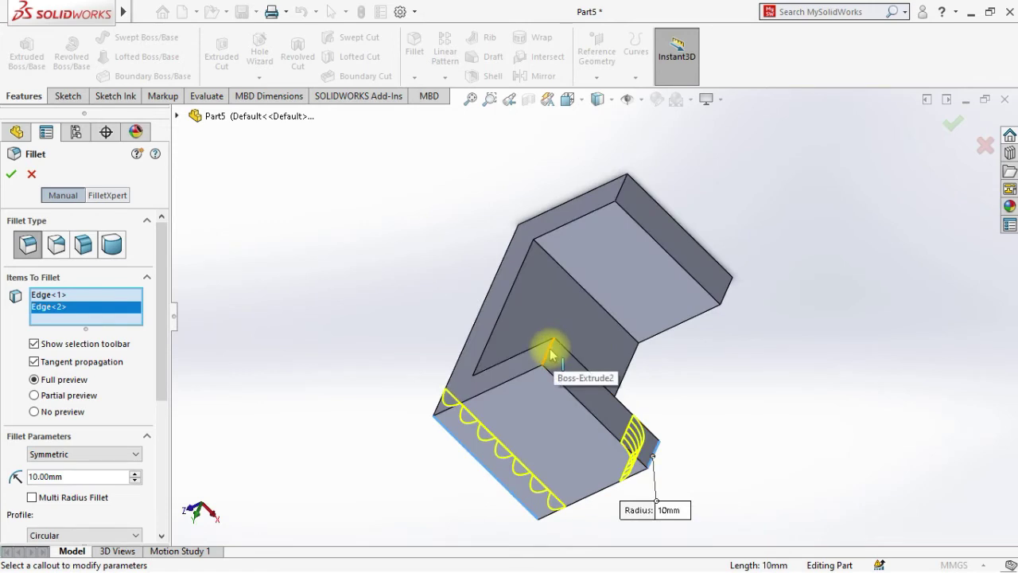
{"action": "left_click", "coordinate": [621, 193]}
{"action": "middle_click_drag", "start_coordinate": [652, 273], "coordinate": [590, 291]}
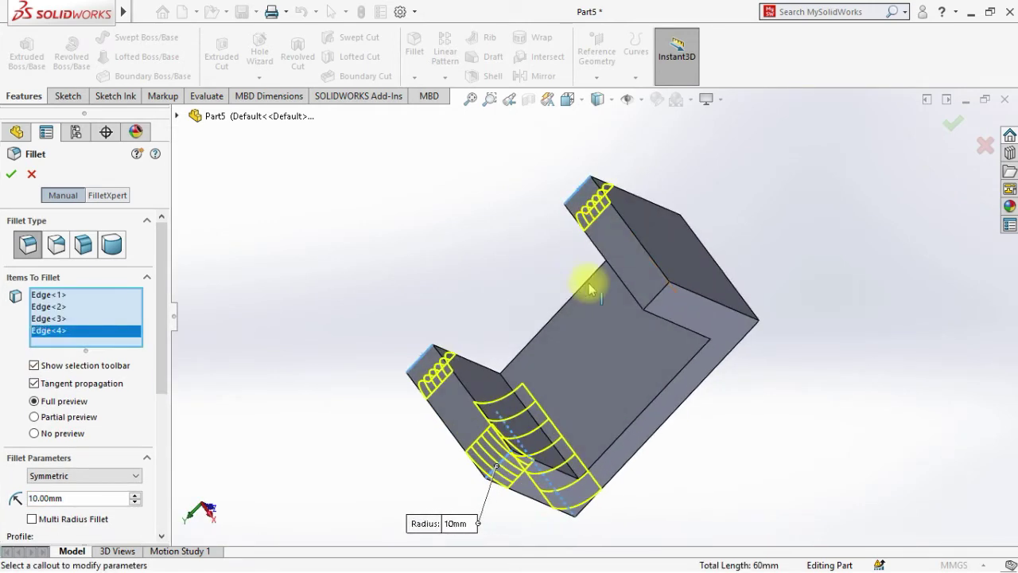
{"action": "left_click", "coordinate": [661, 298]}
{"action": "middle_click_drag", "start_coordinate": [661, 298], "coordinate": [326, 387]}
{"action": "left_click", "coordinate": [531, 333]}
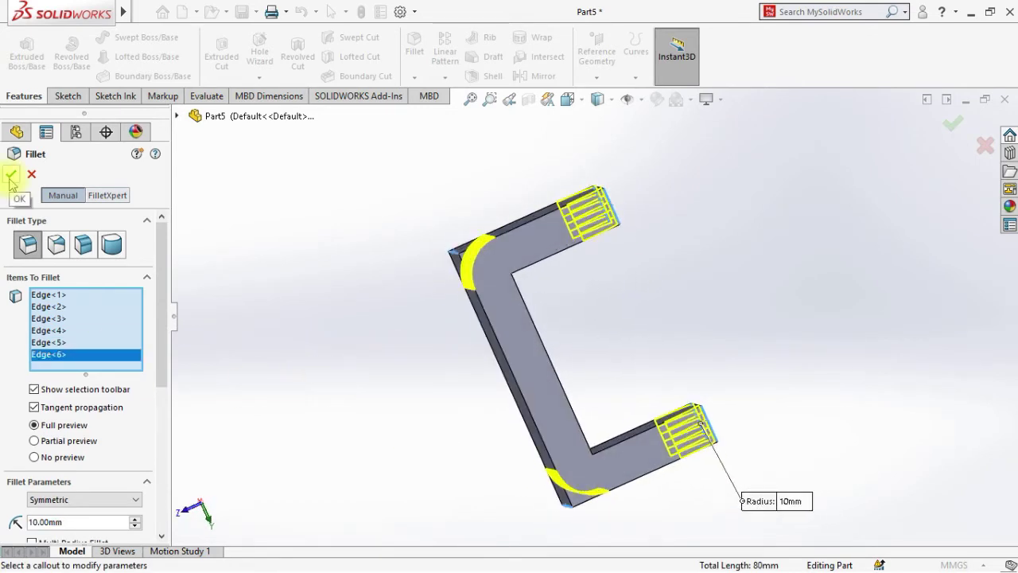
{"action": "left_click", "coordinate": [11, 175]}
Sketch two concentric circles at the origin on the yoke's outer base face, one reaching its side edges and one about 21 mm in diameter.
{"action": "middle_click_drag", "start_coordinate": [318, 323], "coordinate": [435, 406]}
{"action": "key", "text": "space"}
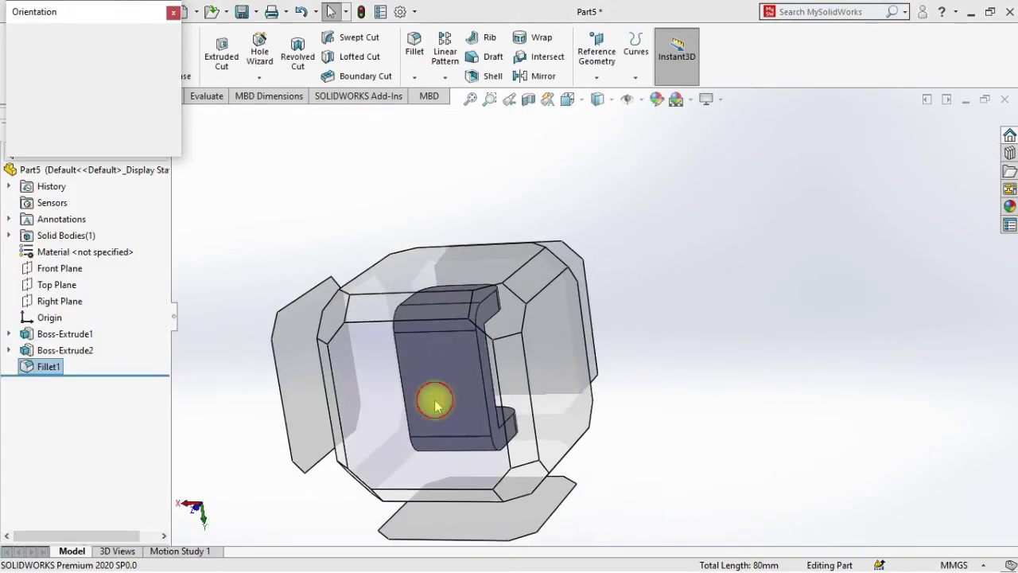
{"action": "left_click", "coordinate": [435, 405]}
{"action": "right_click", "coordinate": [489, 330]}
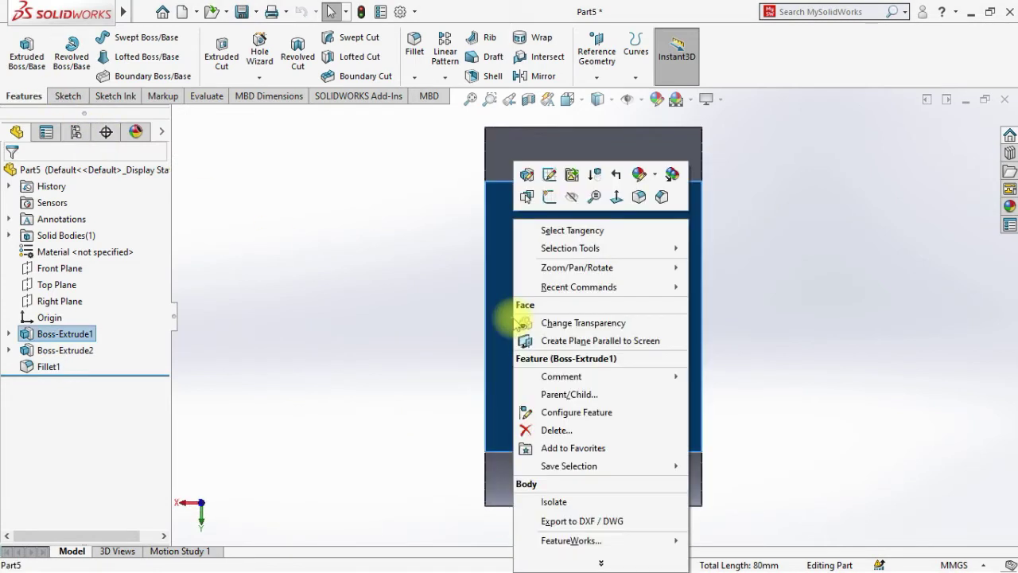
{"action": "left_click", "coordinate": [545, 200]}
{"action": "left_click", "coordinate": [128, 38]}
{"action": "left_click_drag", "start_coordinate": [593, 317], "coordinate": [701, 316]}
{"action": "left_click", "coordinate": [593, 317]}
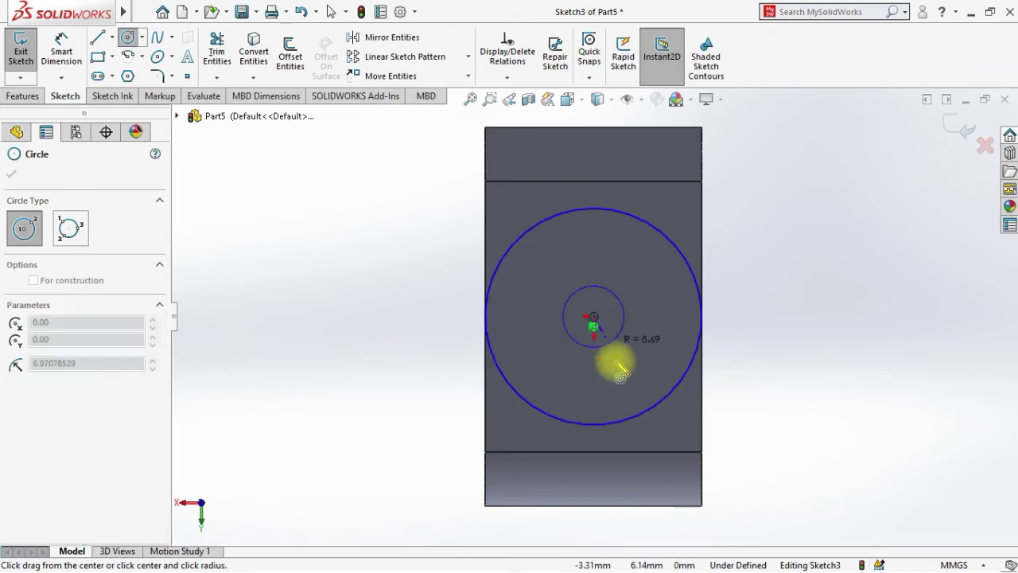
{"action": "left_click", "coordinate": [543, 340]}
Set the inner circle's diameter to 30 mm.
{"action": "left_click", "coordinate": [61, 52]}
{"action": "left_click", "coordinate": [643, 297]}
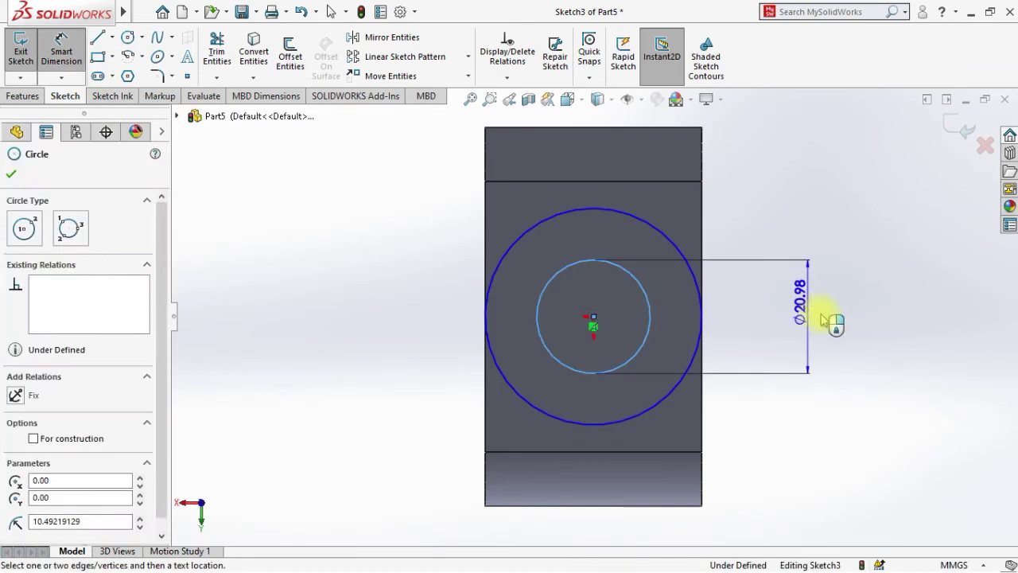
{"action": "left_click", "coordinate": [824, 319]}
{"action": "type", "text": "30"}
{"action": "key", "text": "Return"}
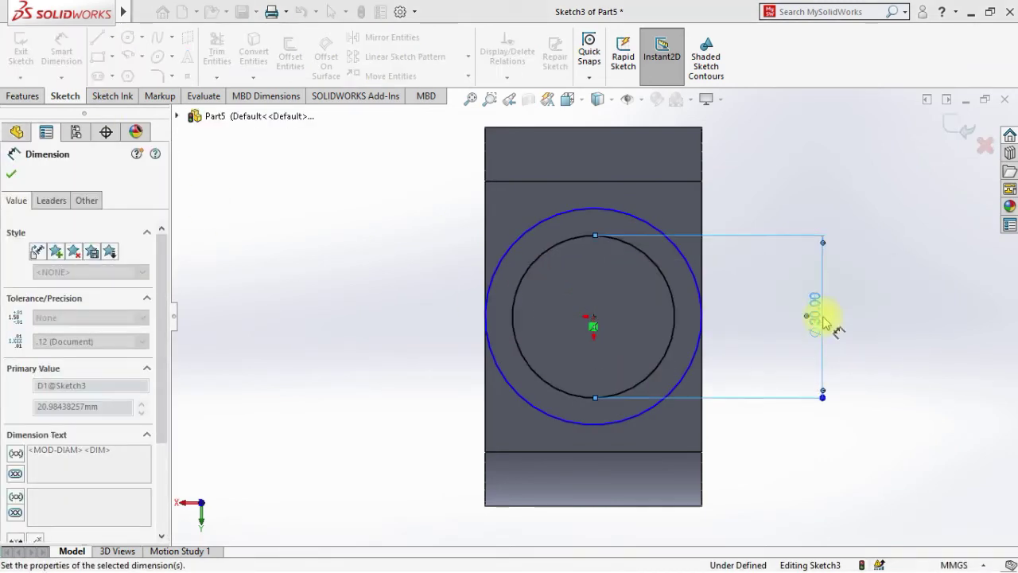
Extrude the ring between the two concentric circles 20 mm outward from the yoke's base, merged with the body.
{"action": "left_click", "coordinate": [9, 176]}
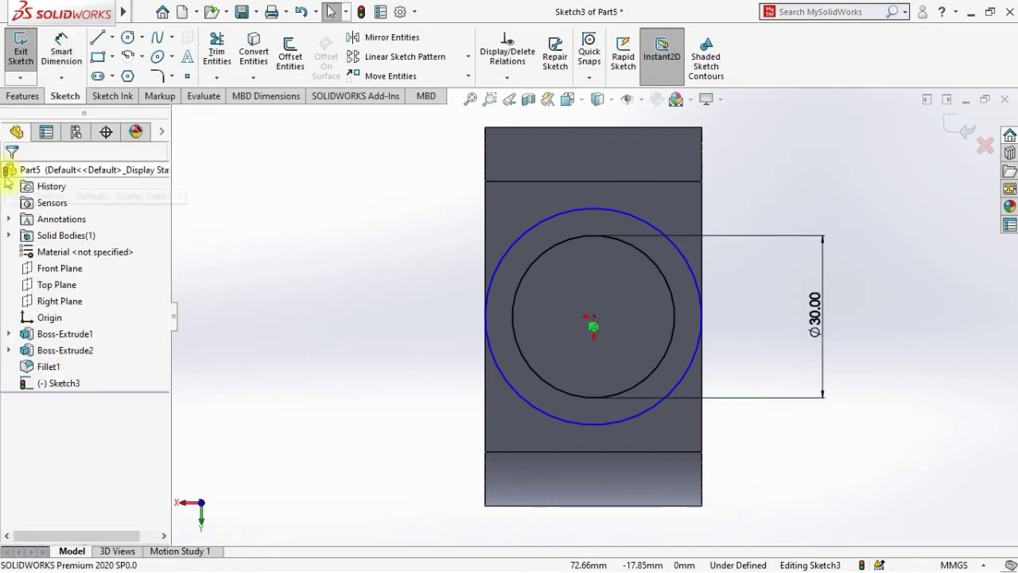
{"action": "left_click", "coordinate": [23, 96]}
{"action": "left_click", "coordinate": [22, 58]}
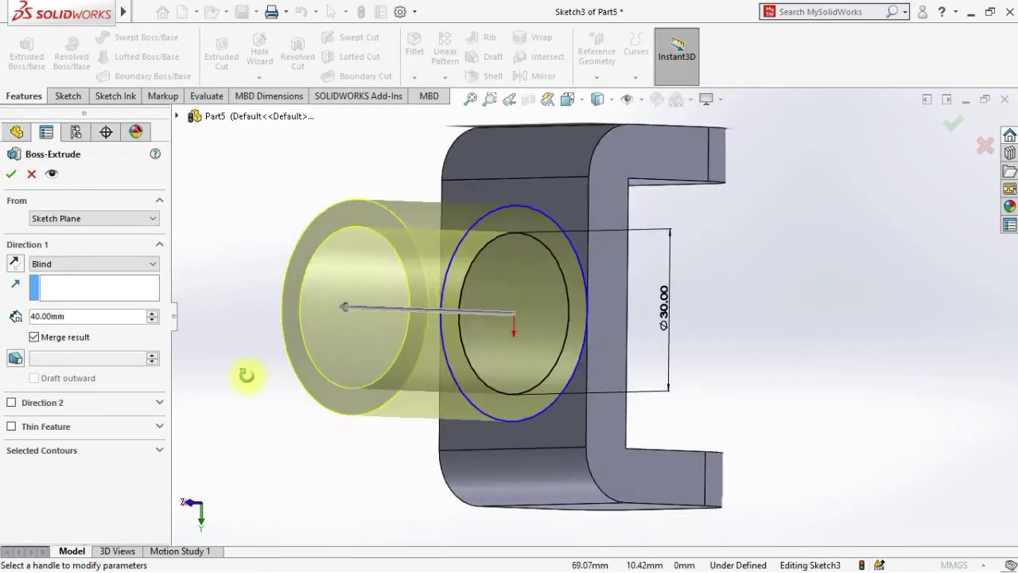
{"action": "type", "text": "20"}
{"action": "key", "text": "Return"}
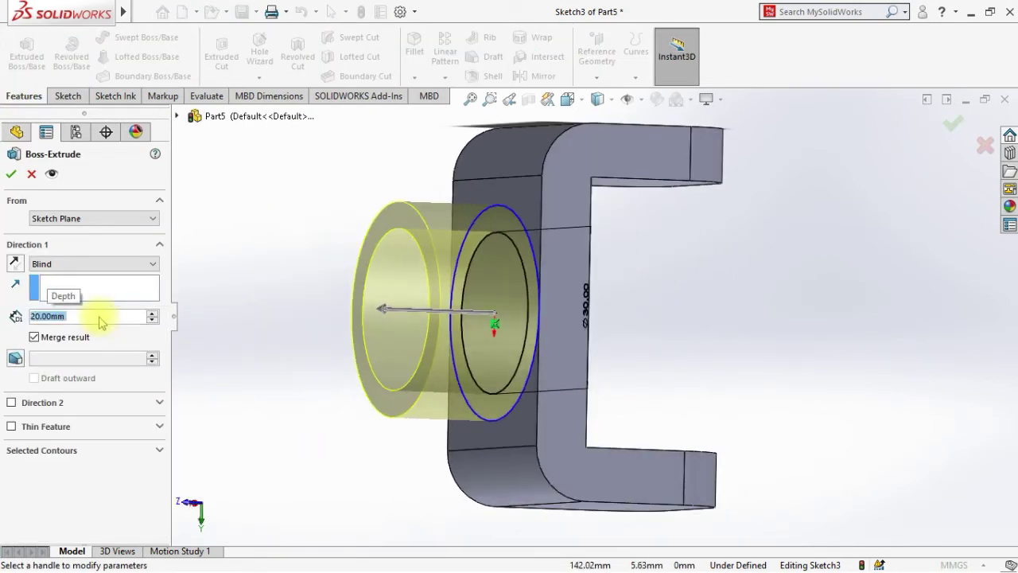
{"action": "left_click", "coordinate": [11, 174]}
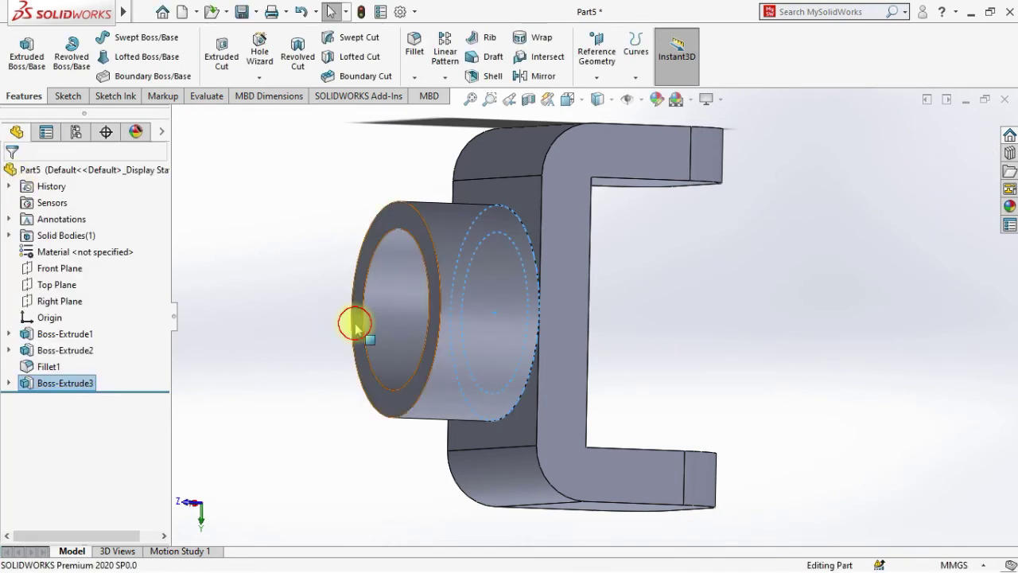
On one arm's outer face, sketch a centerline about 5.6 mm long inward from the end edge's midpoint and a circle centred at its inner end.
{"action": "key", "text": "f"}
{"action": "key", "text": "ctrl+7"}
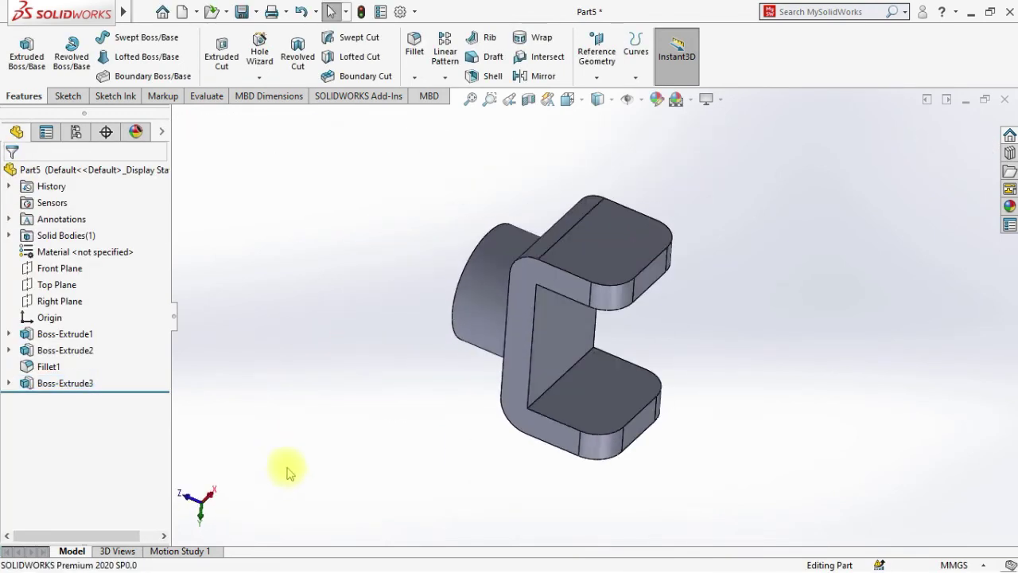
{"action": "key", "text": "space"}
{"action": "left_click", "coordinate": [430, 274]}
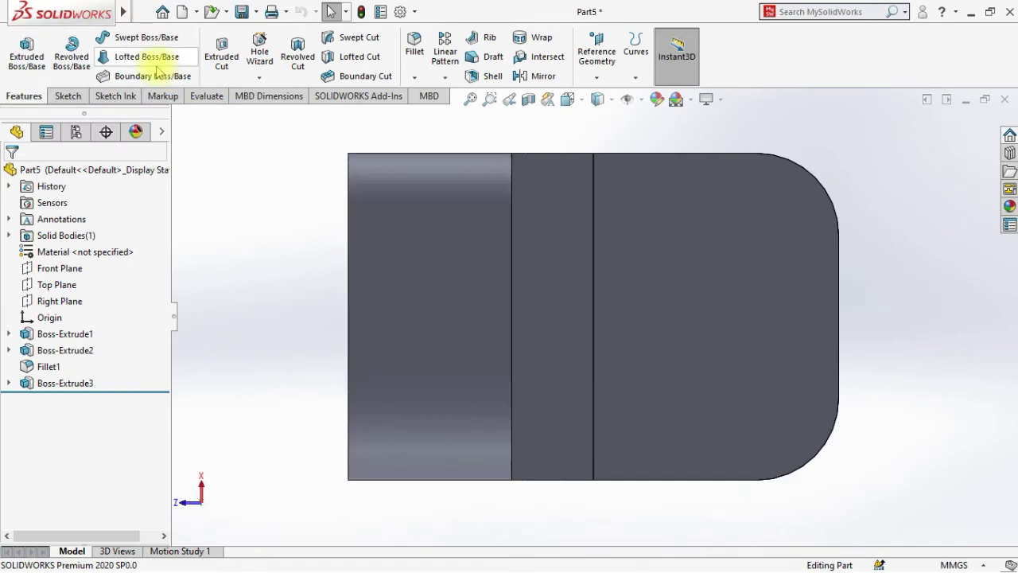
{"action": "left_click", "coordinate": [62, 99]}
{"action": "left_click", "coordinate": [627, 303]}
{"action": "right_click", "coordinate": [628, 303]}
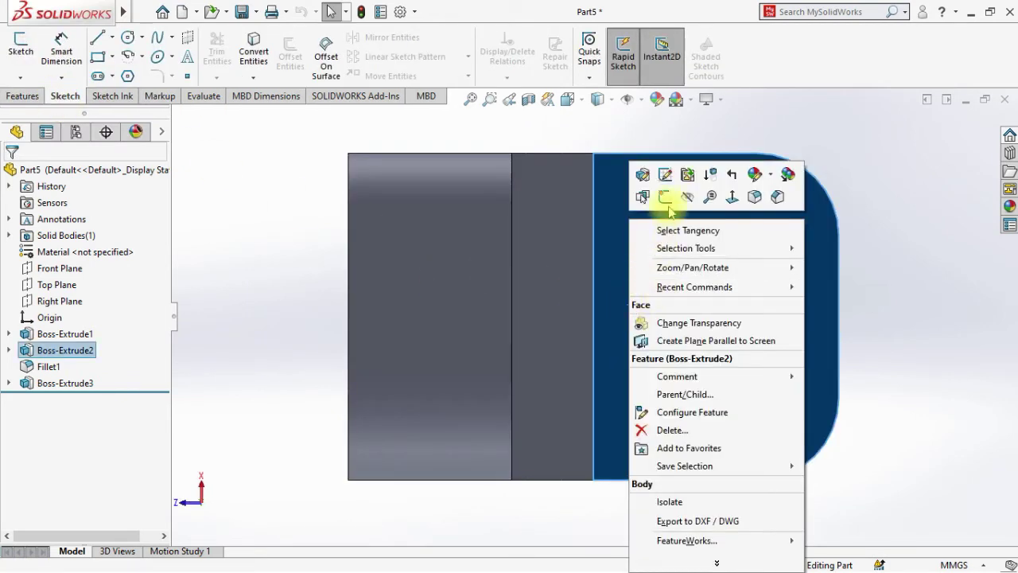
{"action": "left_click", "coordinate": [668, 199]}
{"action": "left_click", "coordinate": [113, 38]}
{"action": "left_click", "coordinate": [131, 71]}
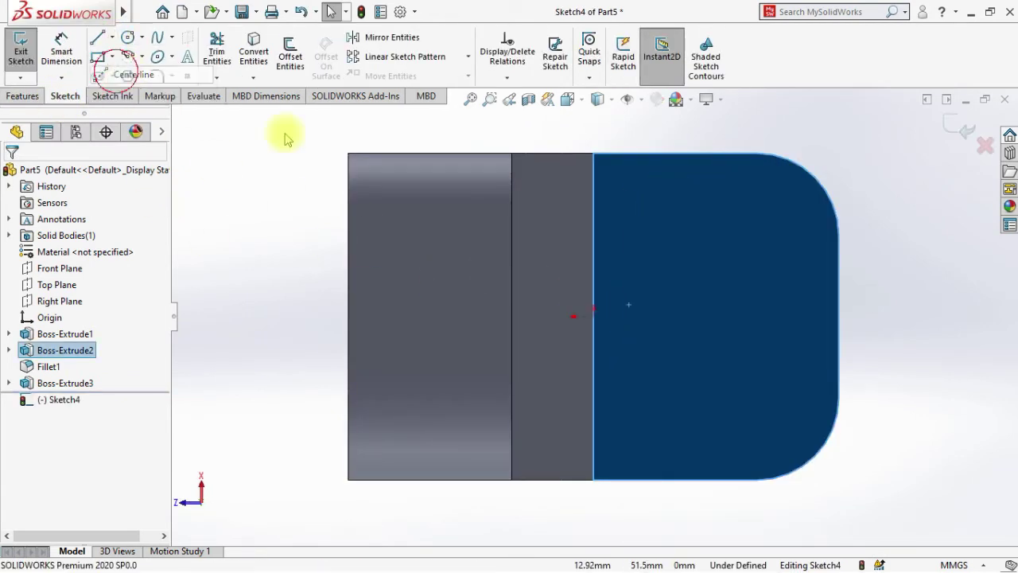
{"action": "left_click", "coordinate": [838, 317]}
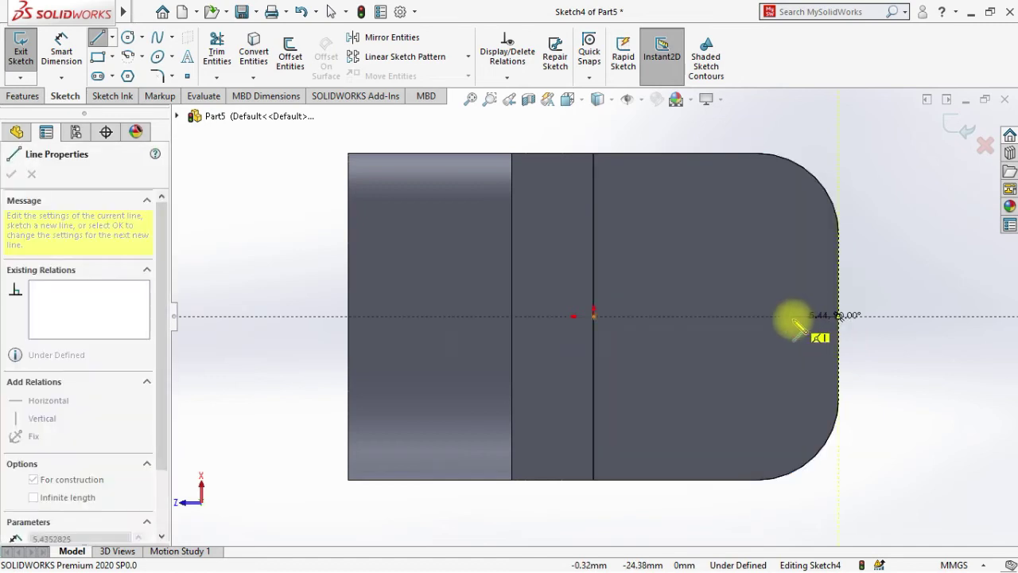
{"action": "left_click", "coordinate": [793, 316]}
{"action": "left_click", "coordinate": [125, 37]}
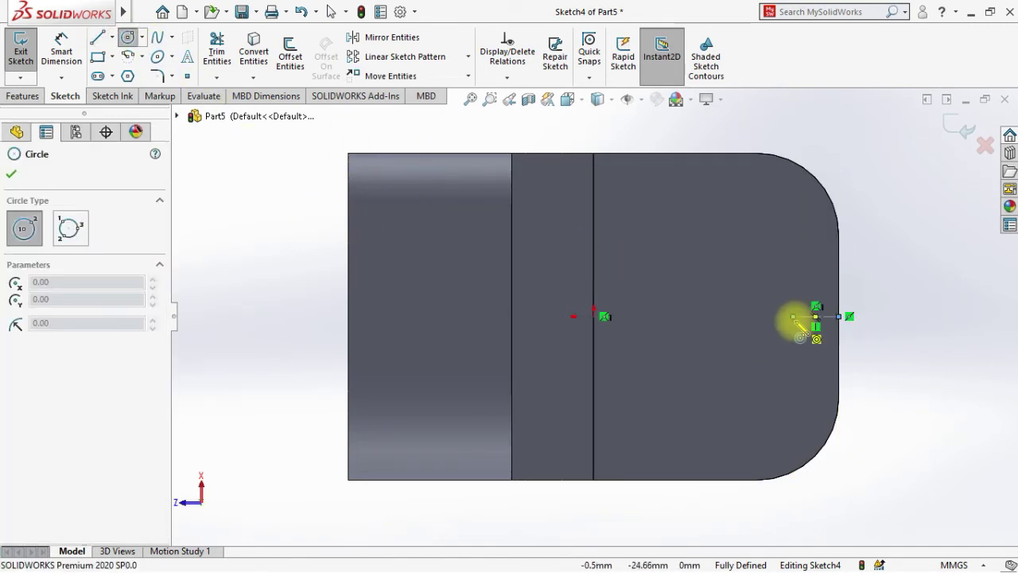
{"action": "left_click_drag", "start_coordinate": [794, 318], "coordinate": [833, 317]}
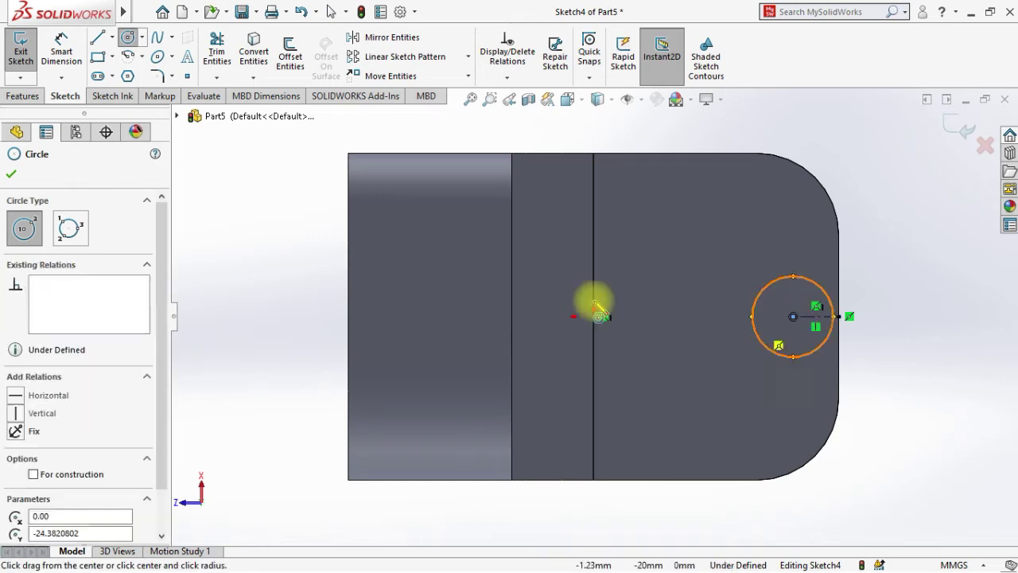
Set the centerline's length to 10 mm to position the circle's centre from the arm's end edge.
{"action": "left_click", "coordinate": [61, 50]}
{"action": "left_click", "coordinate": [815, 319]}
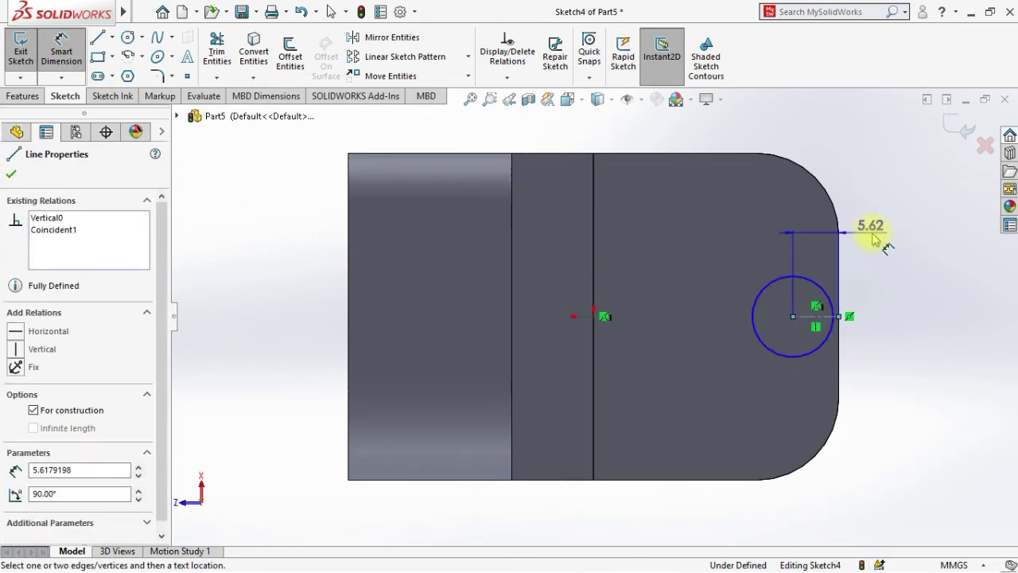
{"action": "left_click", "coordinate": [792, 139]}
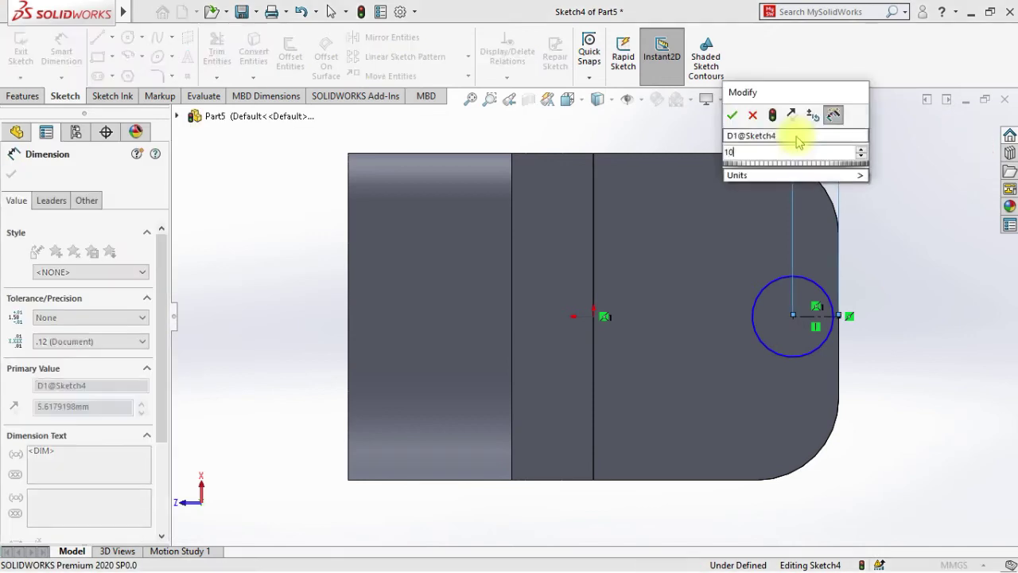
{"action": "type", "text": "10"}
{"action": "key", "text": "Return"}
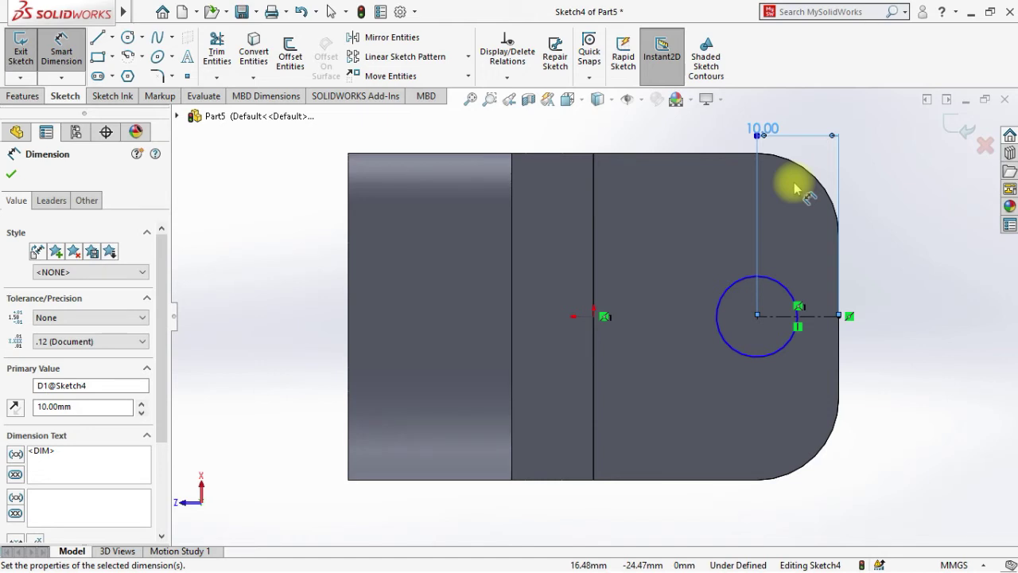
Cut the circle through both arms with a blind Extruded Cut 74 mm deep.
{"action": "middle_click_drag", "start_coordinate": [784, 397], "coordinate": [746, 403]}
{"action": "left_click", "coordinate": [23, 96]}
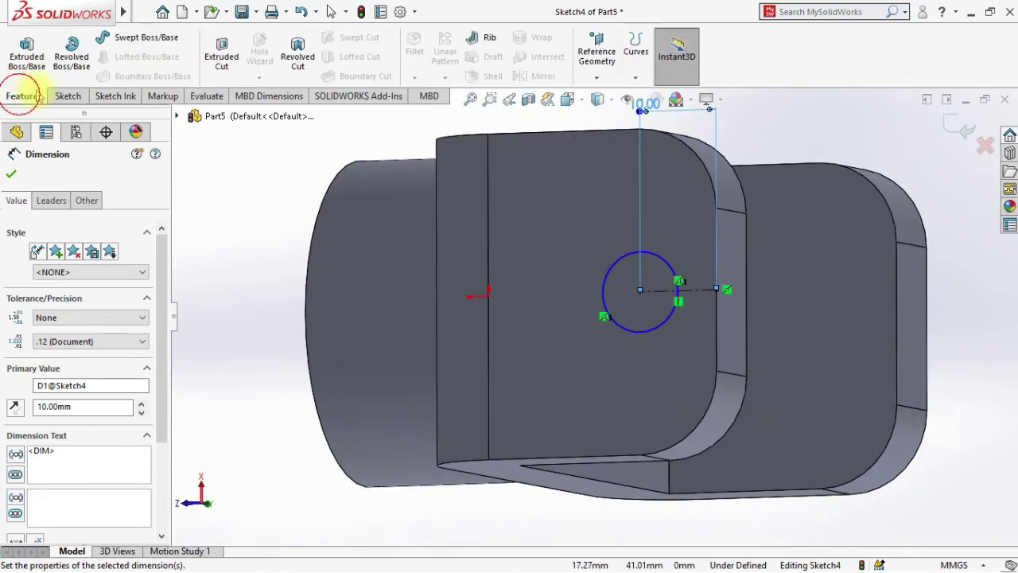
{"action": "left_click", "coordinate": [215, 58]}
{"action": "middle_click_drag", "start_coordinate": [330, 421], "coordinate": [605, 217]}
{"action": "left_click", "coordinate": [610, 209]}
{"action": "left_click", "coordinate": [960, 436]}
{"action": "scroll", "coordinate": [936, 441], "scroll_direction": "up", "scroll_amount": 3}
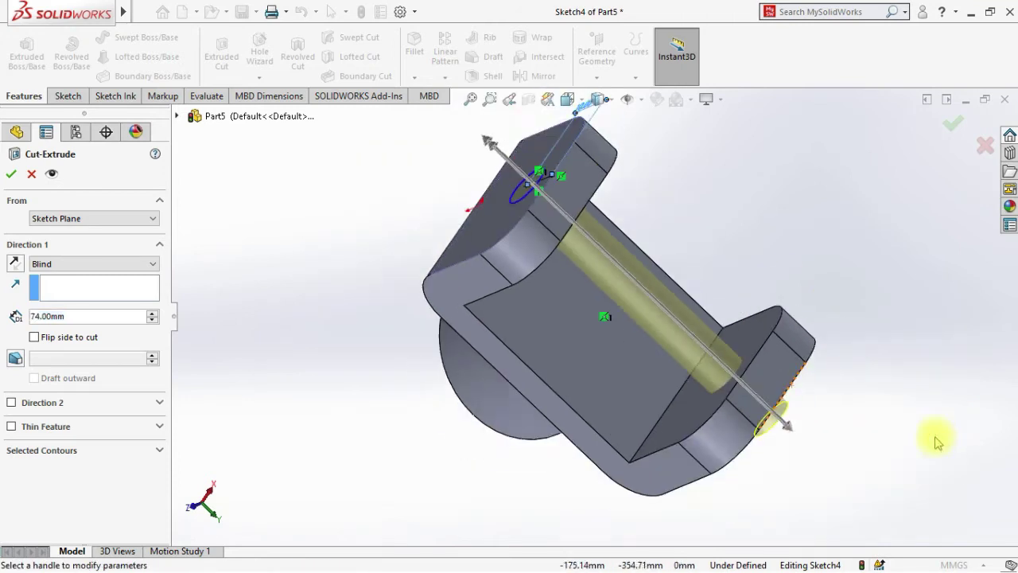
{"action": "middle_click_drag", "start_coordinate": [882, 438], "coordinate": [533, 391]}
{"action": "left_click", "coordinate": [11, 172]}
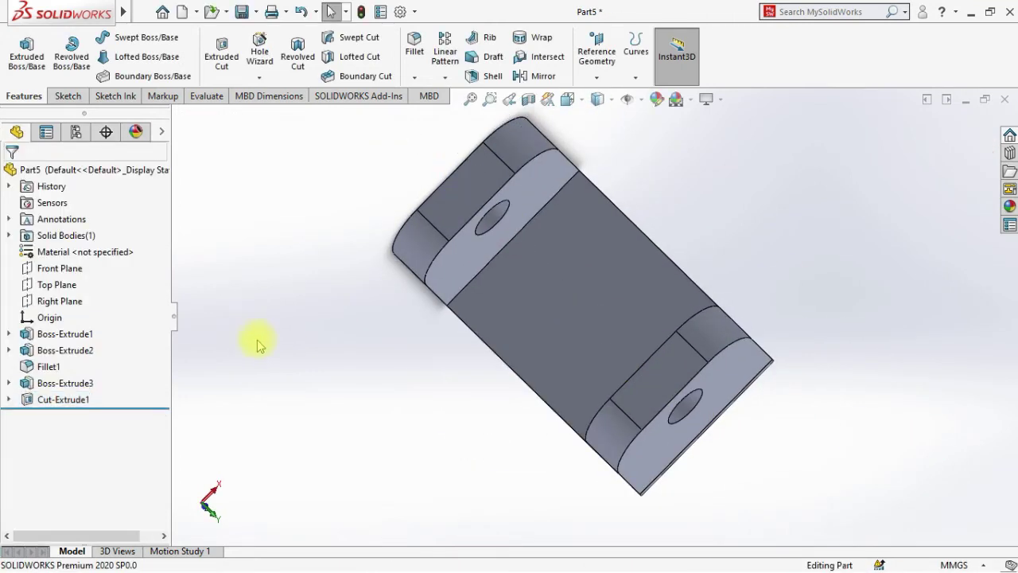
Save the yoke part in the Documents folder under the file name u.
{"action": "middle_click_drag", "start_coordinate": [261, 426], "coordinate": [352, 336]}
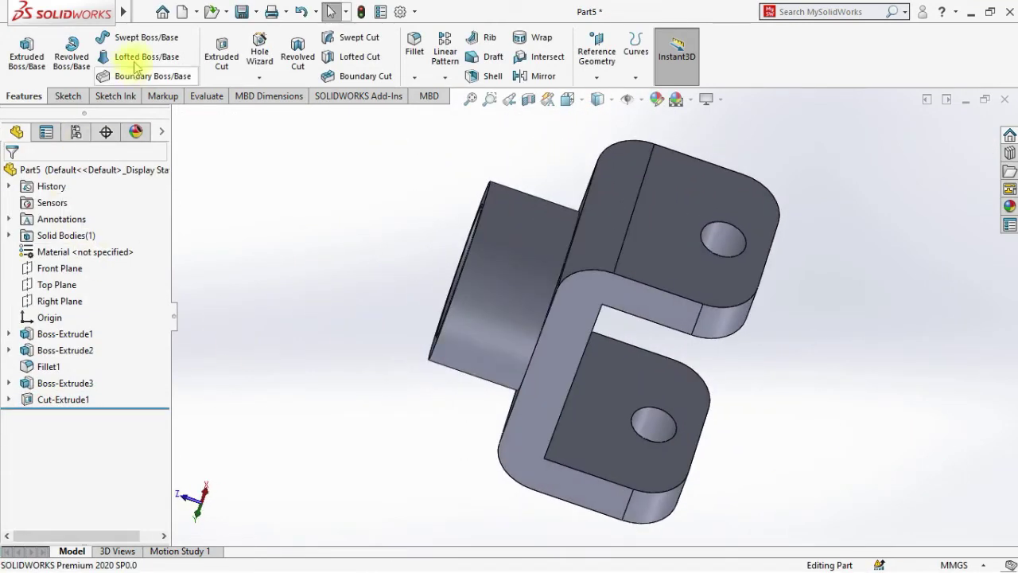
{"action": "left_click", "coordinate": [142, 12]}
{"action": "left_click", "coordinate": [155, 191]}
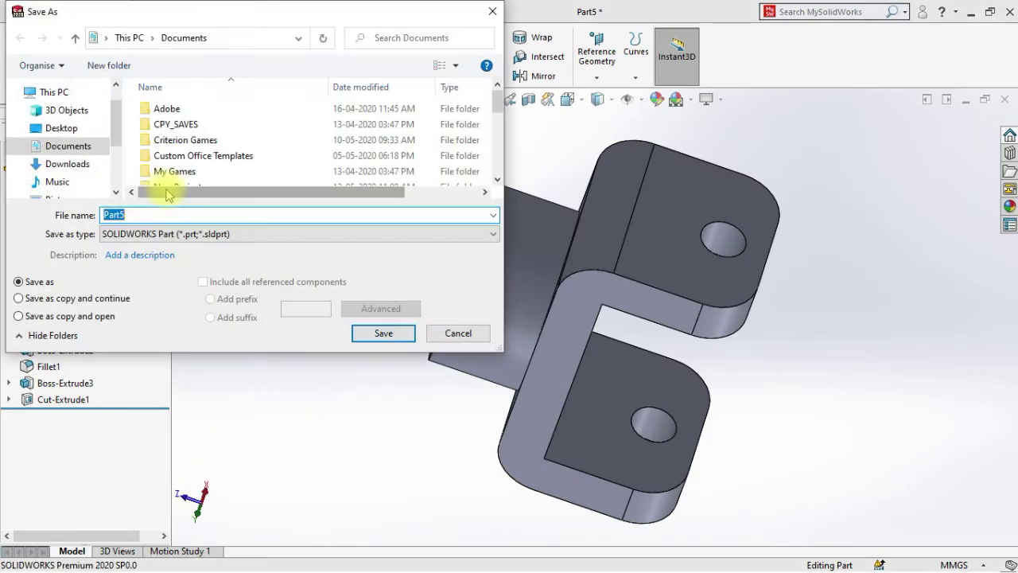
{"action": "type", "text": "u"}
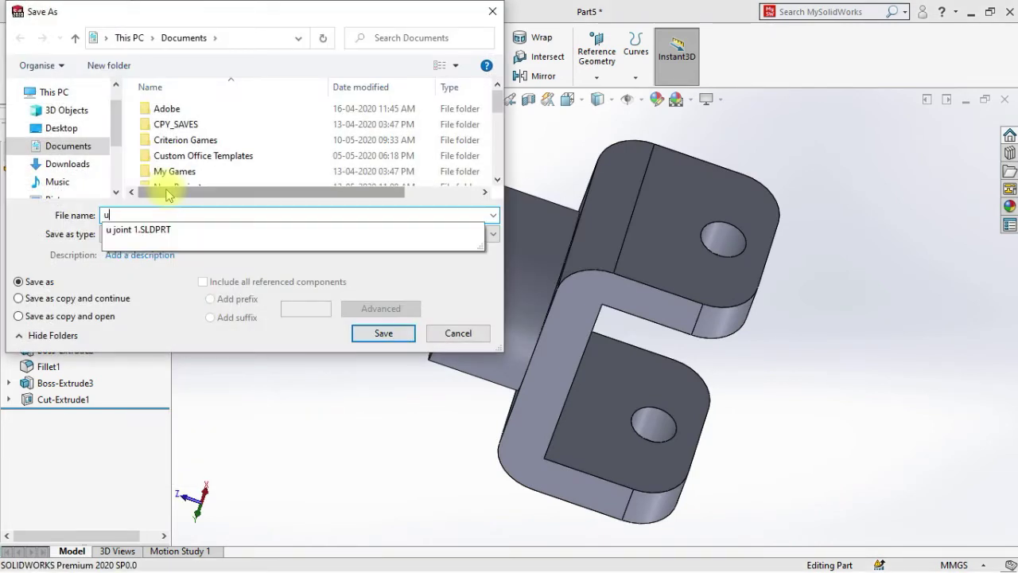
{"action": "key", "text": "Return"}
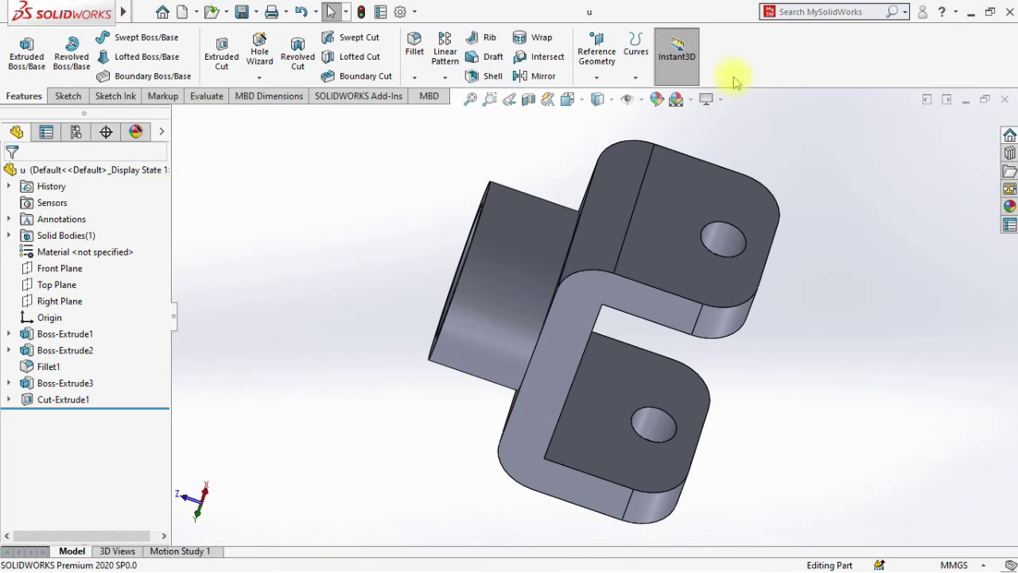
Create a new part document.
{"action": "left_click", "coordinate": [143, 12]}
{"action": "left_click", "coordinate": [145, 38]}
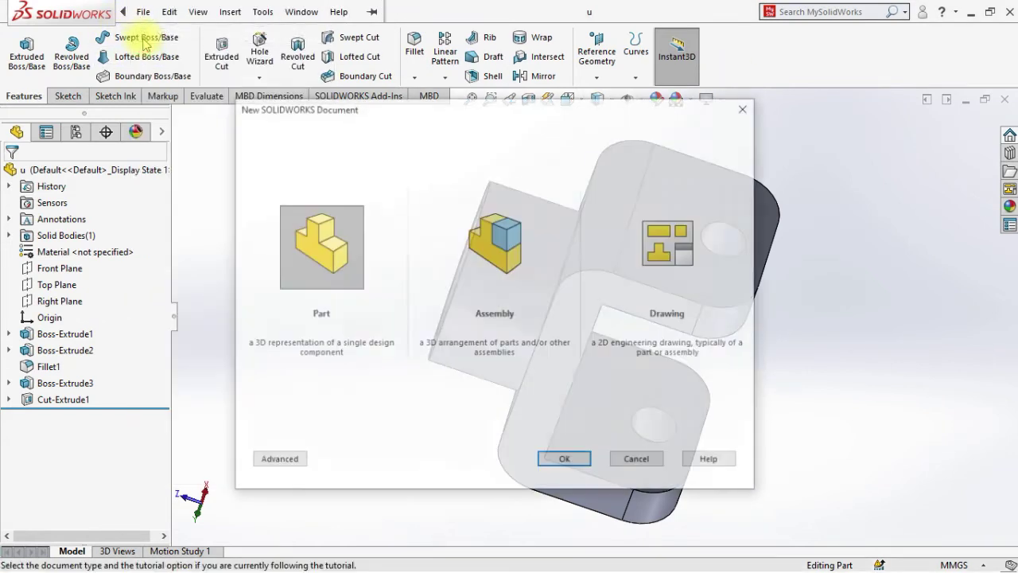
{"action": "left_click", "coordinate": [545, 462]}
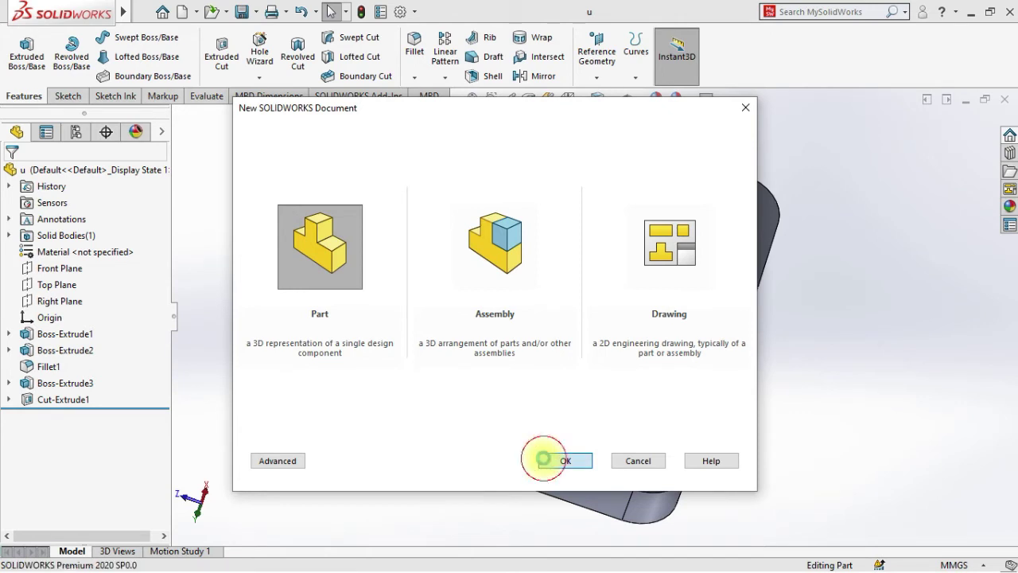
Sketch a center rectangle about 32 by 33 mm at the origin on the Top Plane.
{"action": "left_click", "coordinate": [55, 269]}
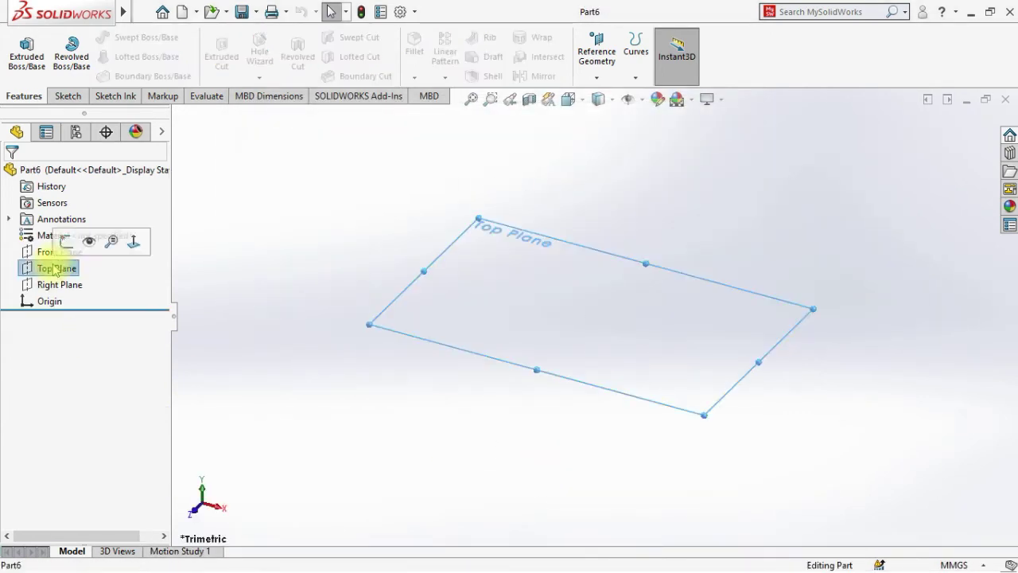
{"action": "left_click", "coordinate": [68, 236]}
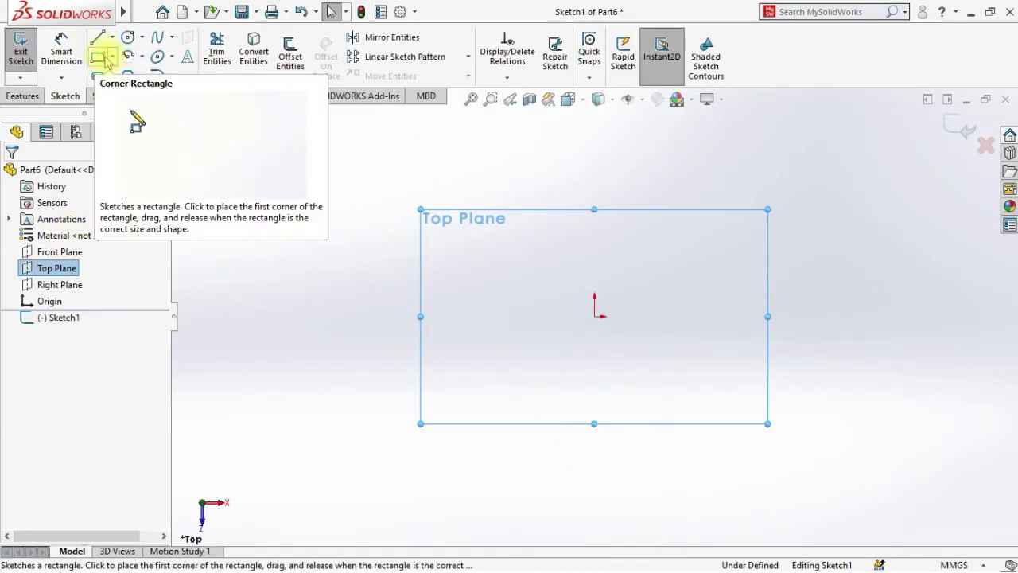
{"action": "left_click", "coordinate": [111, 59]}
{"action": "left_click", "coordinate": [111, 93]}
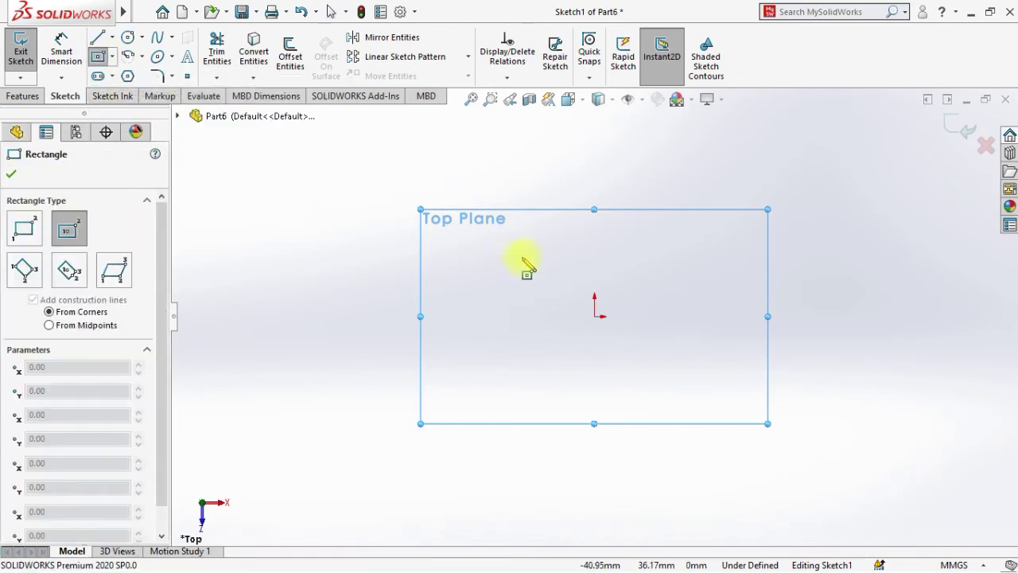
{"action": "left_click", "coordinate": [594, 316]}
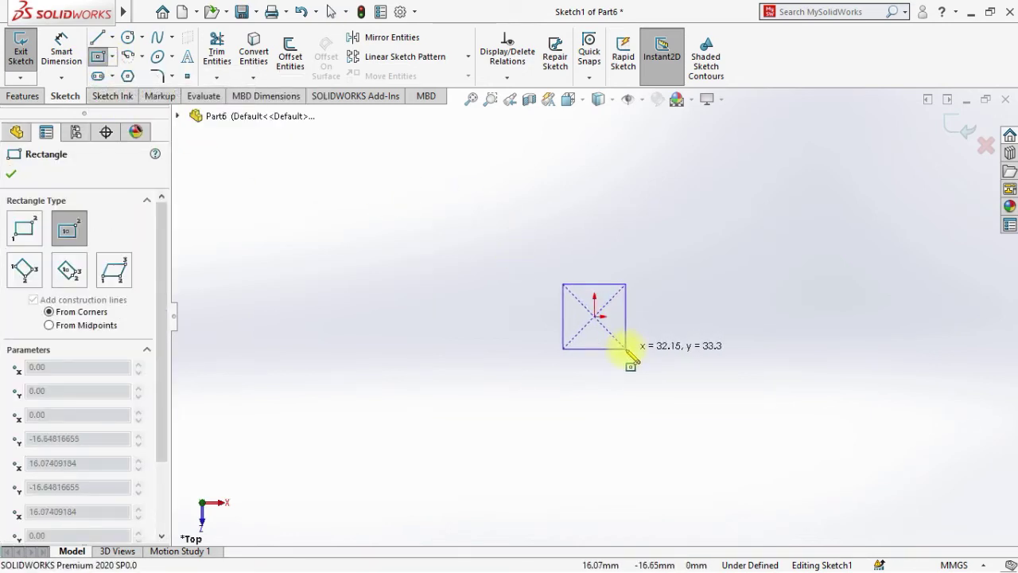
{"action": "left_click", "coordinate": [626, 350]}
Dimension the rectangle's width and height to 20 mm each.
{"action": "left_click", "coordinate": [62, 52]}
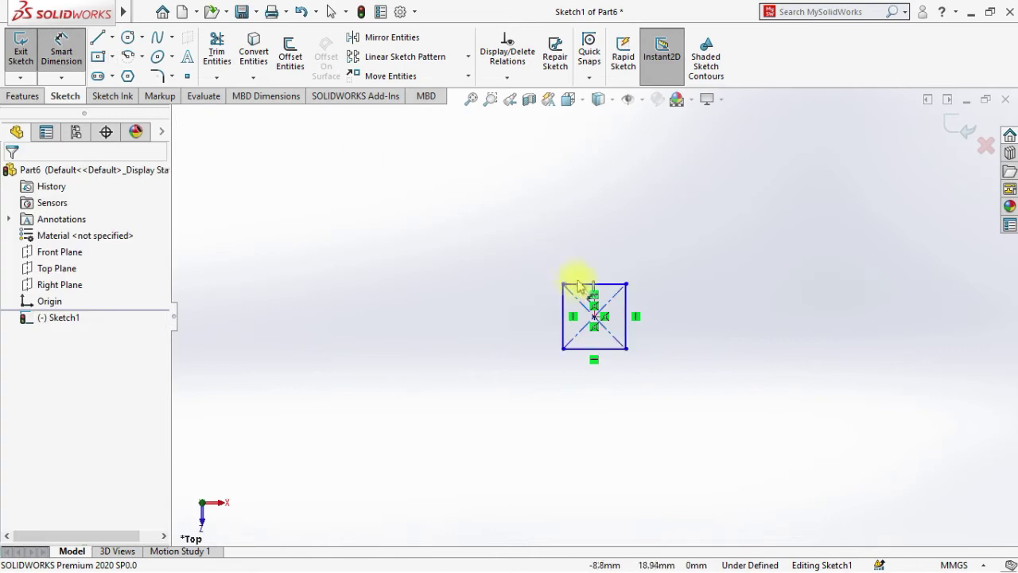
{"action": "left_click", "coordinate": [581, 283]}
{"action": "left_click", "coordinate": [593, 248]}
{"action": "type", "text": "20"}
{"action": "key", "text": "Return"}
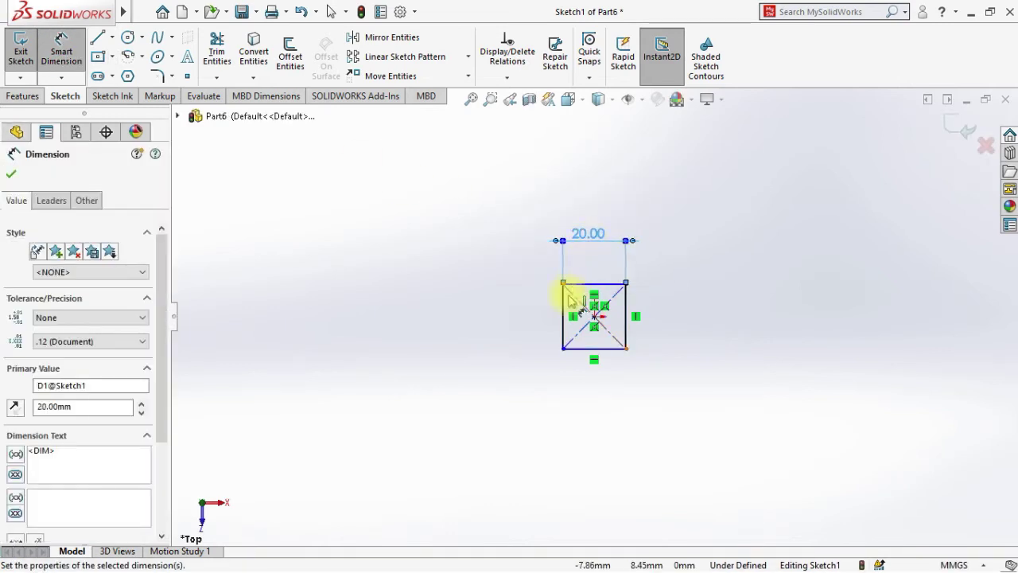
{"action": "left_click", "coordinate": [562, 322]}
{"action": "left_click", "coordinate": [541, 318]}
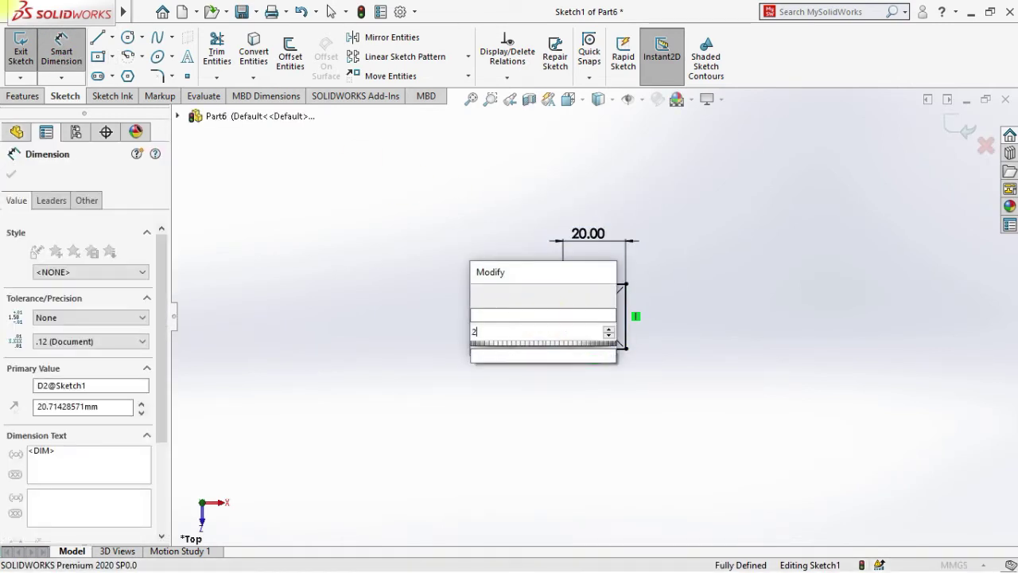
{"action": "type", "text": "20"}
{"action": "key", "text": "Return"}
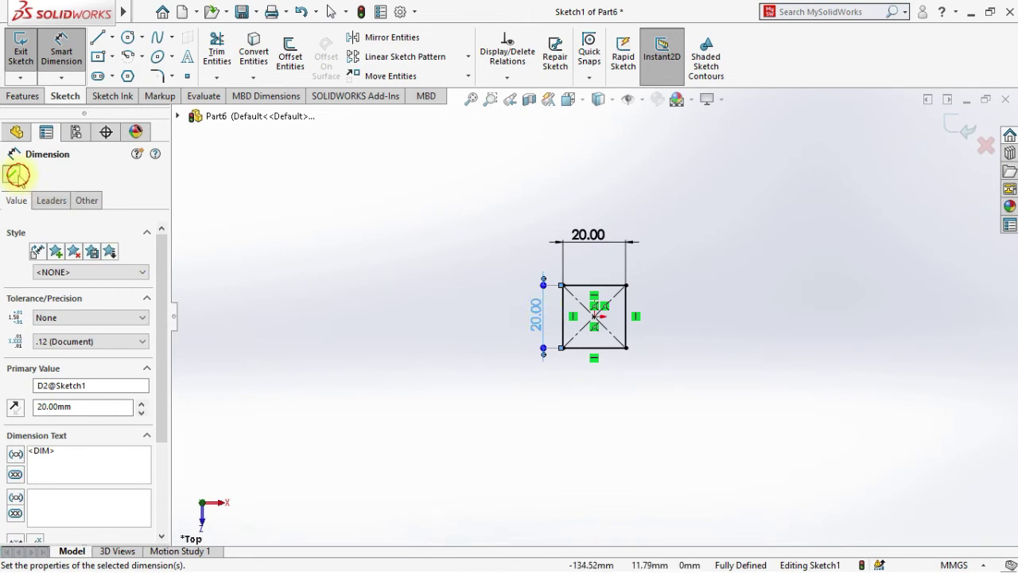
{"action": "left_click", "coordinate": [18, 175]}
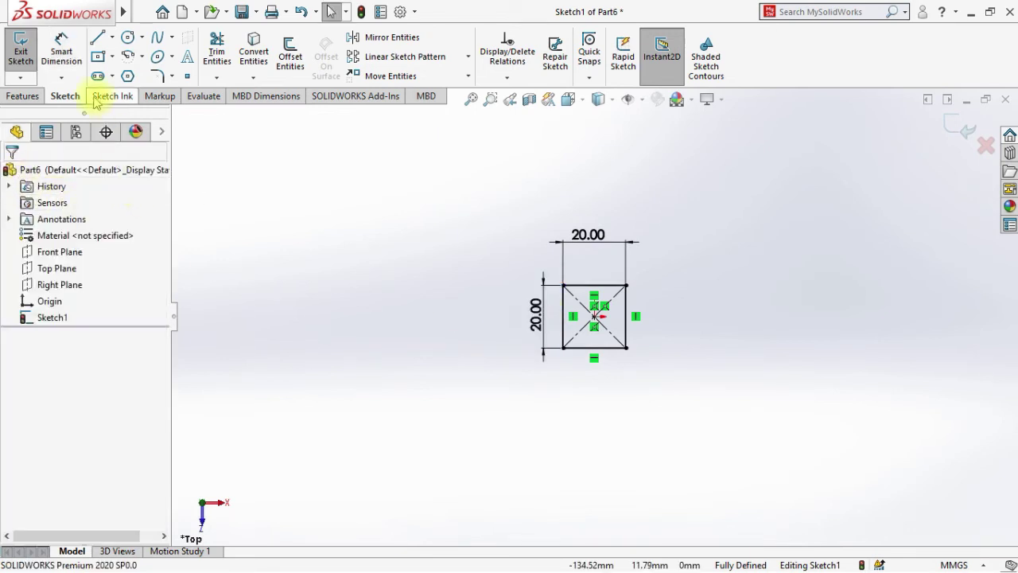
Extrude the 20 mm square sketch 50 mm with a Mid Plane end condition.
{"action": "left_click", "coordinate": [22, 95]}
{"action": "left_click", "coordinate": [26, 52]}
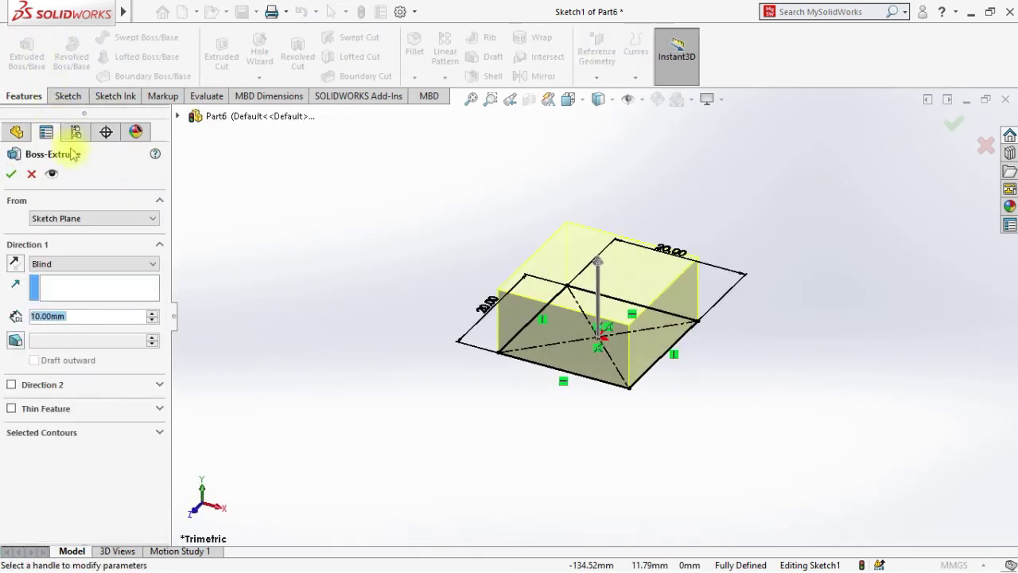
{"action": "left_click", "coordinate": [87, 263]}
{"action": "left_click", "coordinate": [79, 324]}
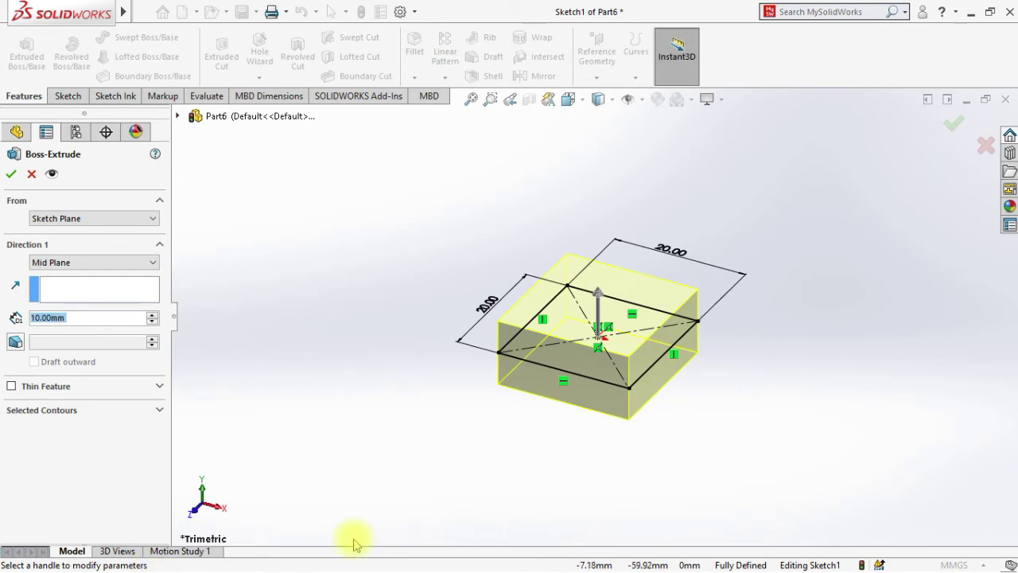
{"action": "key", "text": "super"}
{"action": "mouse_move", "coordinate": [421, 556]}
{"action": "left_click", "coordinate": [382, 497]}
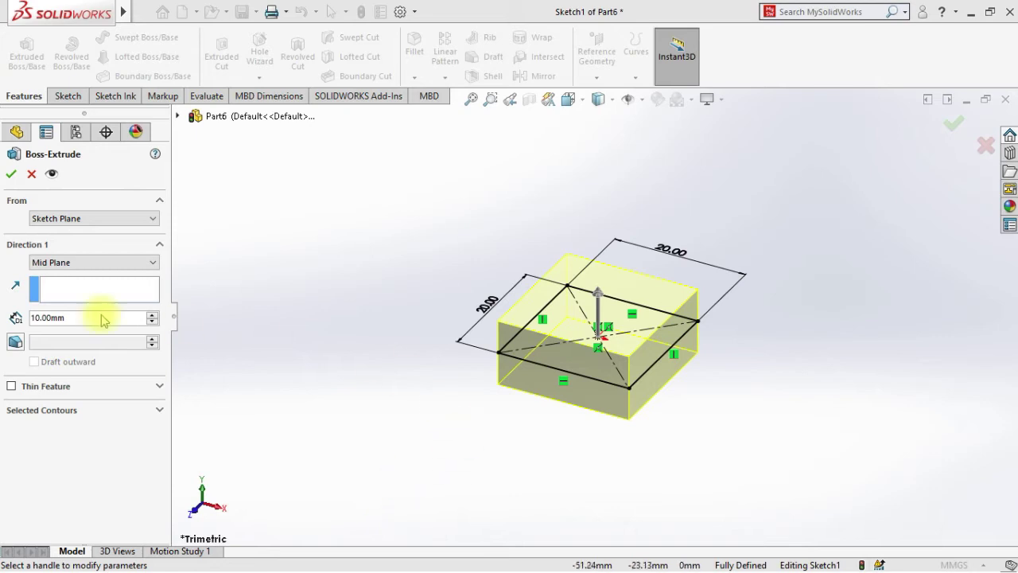
{"action": "double_click", "coordinate": [69, 318]}
{"action": "type", "text": "50"}
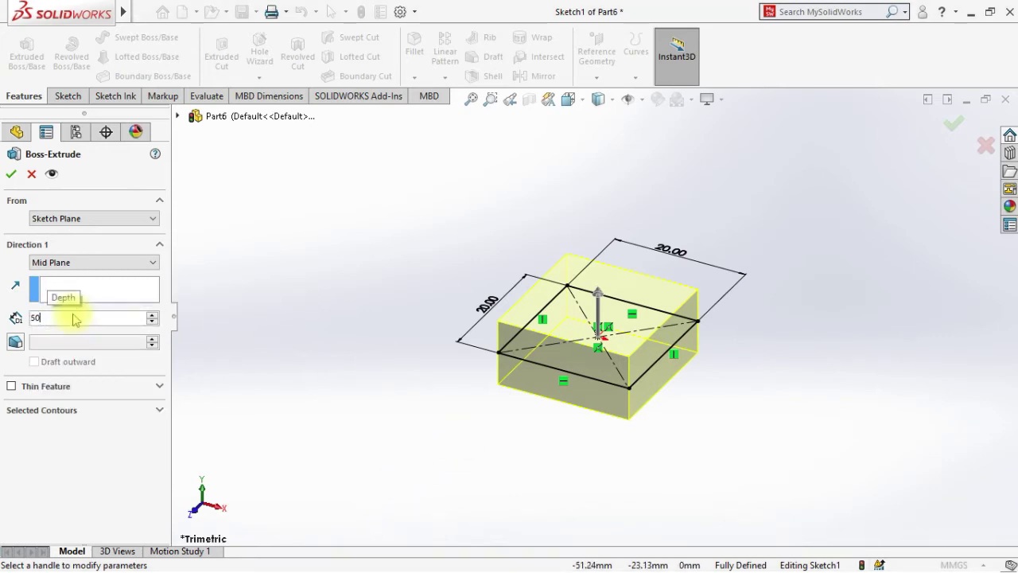
{"action": "key", "text": "Return"}
{"action": "left_click", "coordinate": [13, 176]}
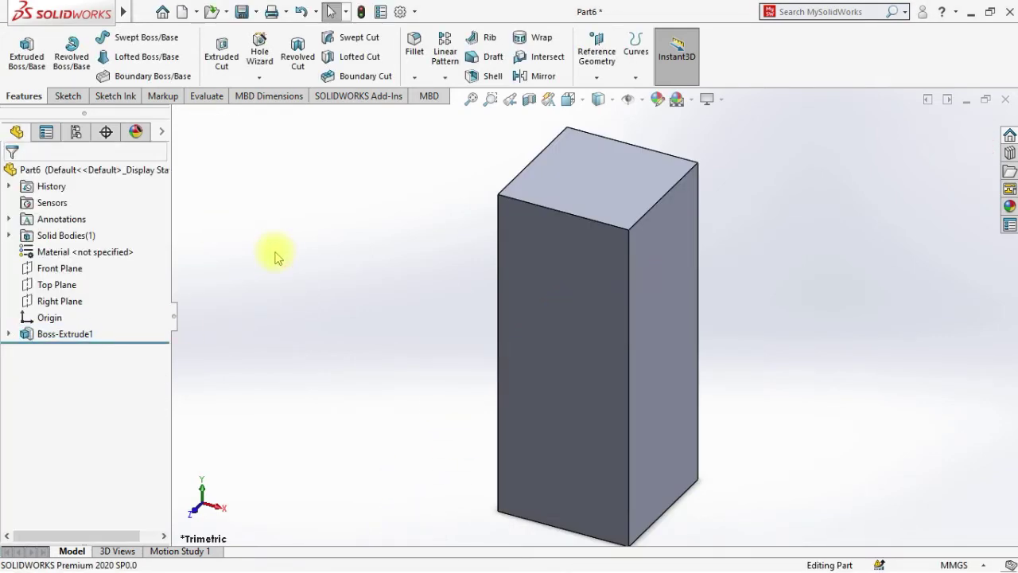
Start a sketch on the Right Plane and orient the view normal to it.
{"action": "middle_click_drag", "start_coordinate": [273, 255], "coordinate": [303, 211]}
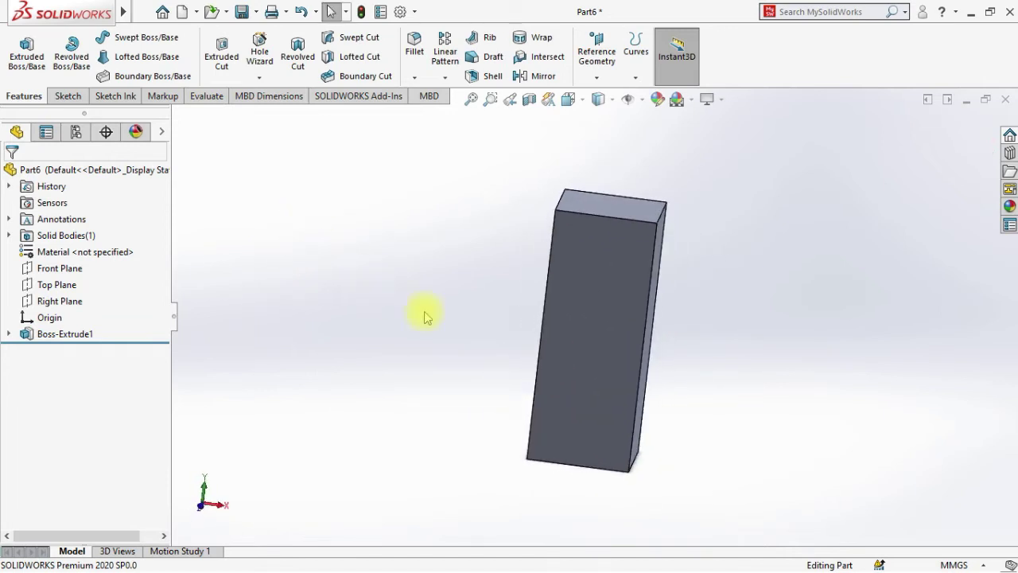
{"action": "left_click", "coordinate": [71, 303]}
{"action": "middle_click_drag", "start_coordinate": [255, 352], "coordinate": [195, 352]}
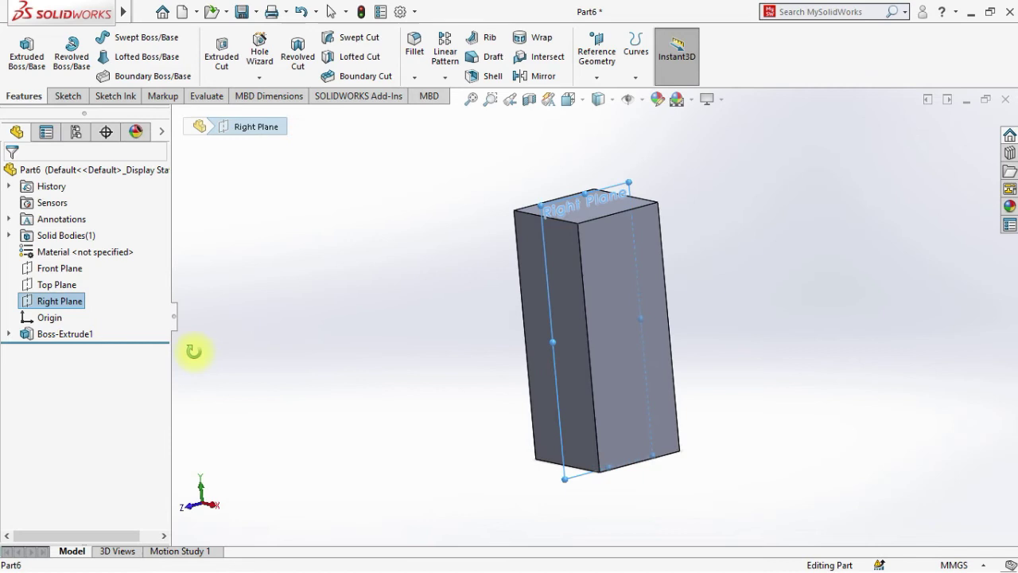
{"action": "right_click", "coordinate": [78, 300]}
{"action": "left_click", "coordinate": [82, 284]}
{"action": "left_click", "coordinate": [98, 56]}
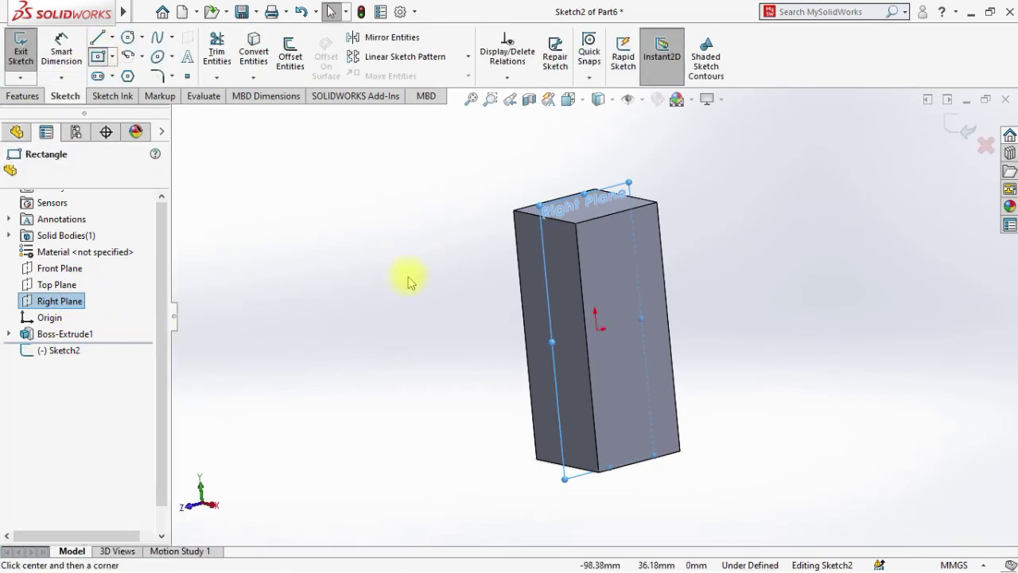
{"action": "key", "text": "space"}
{"action": "left_click", "coordinate": [467, 368]}
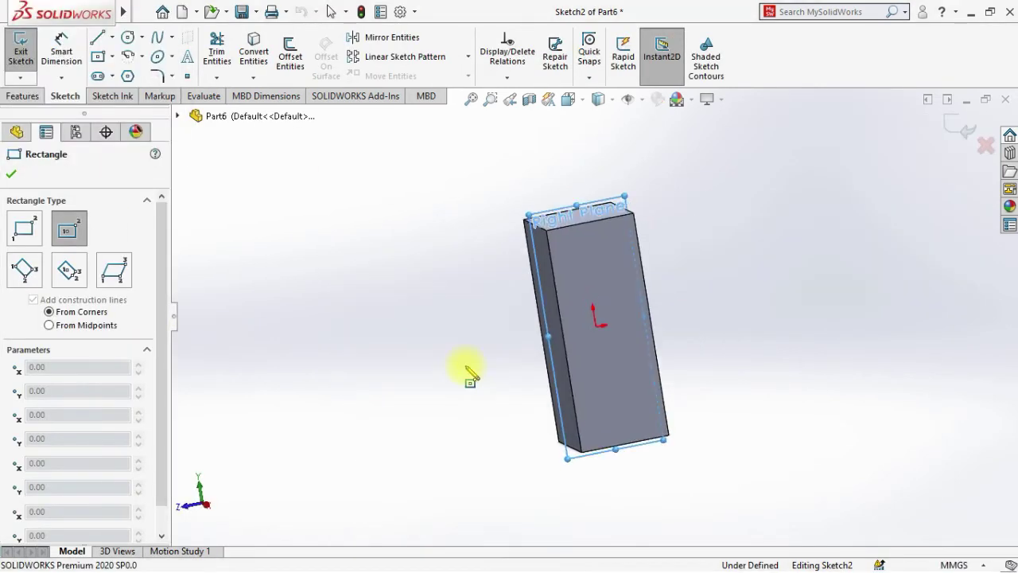
Sketch a center rectangle about 20 by 16 mm at the origin across the block's width and dimension its height to 20 mm.
{"action": "left_click", "coordinate": [595, 315]}
{"action": "left_click", "coordinate": [671, 377]}
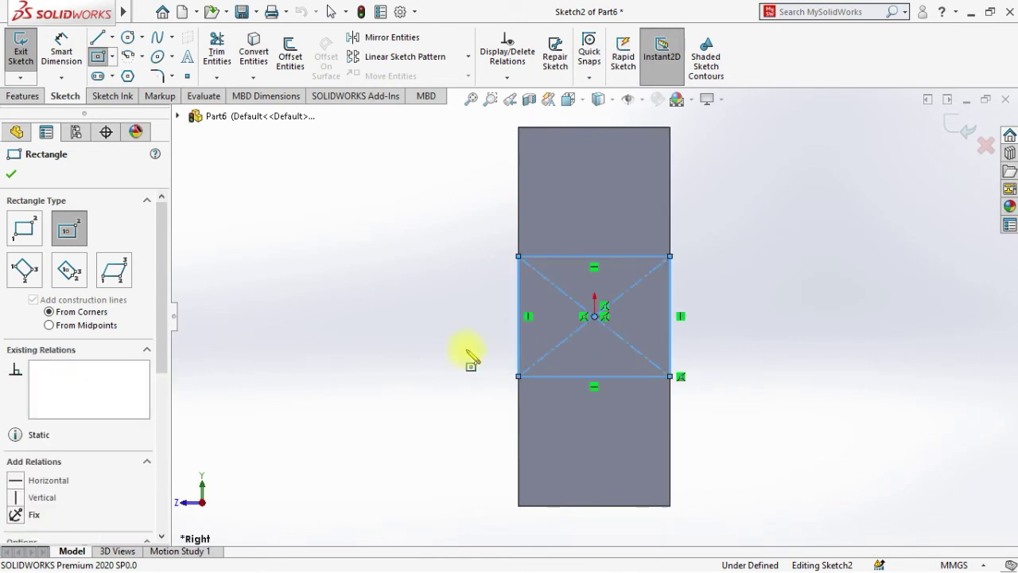
{"action": "left_click", "coordinate": [61, 52]}
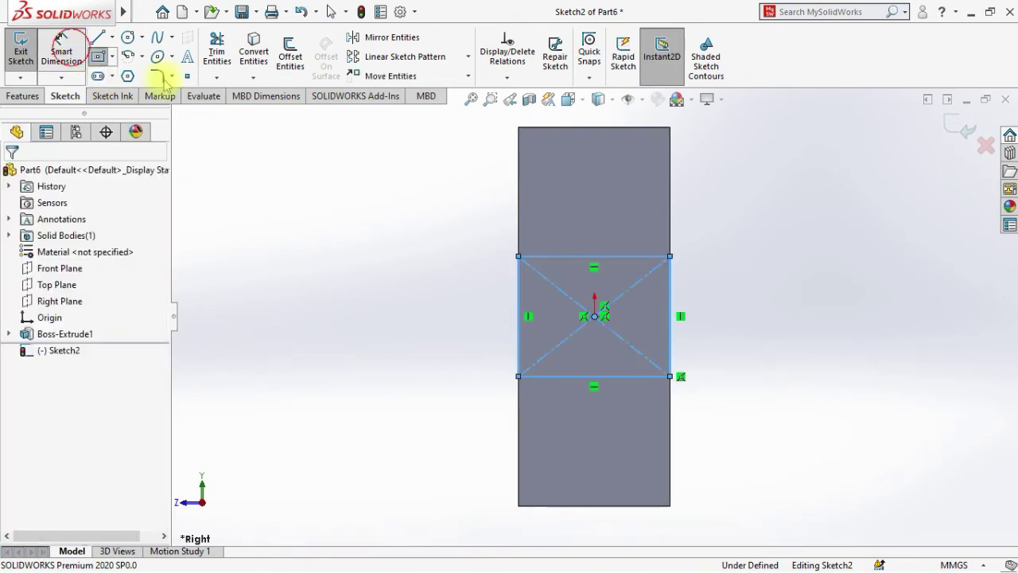
{"action": "left_click", "coordinate": [671, 326]}
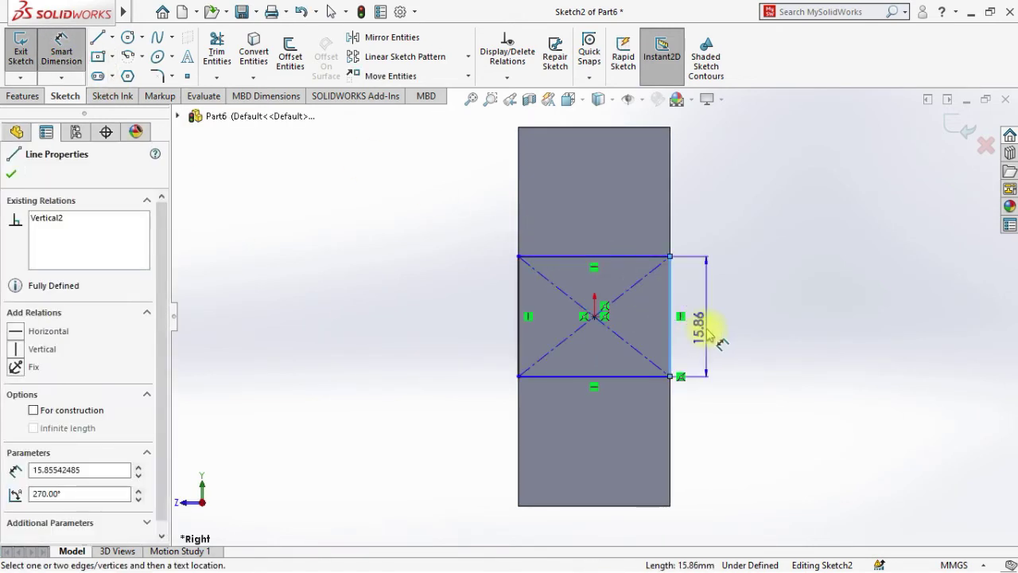
{"action": "left_click", "coordinate": [716, 338]}
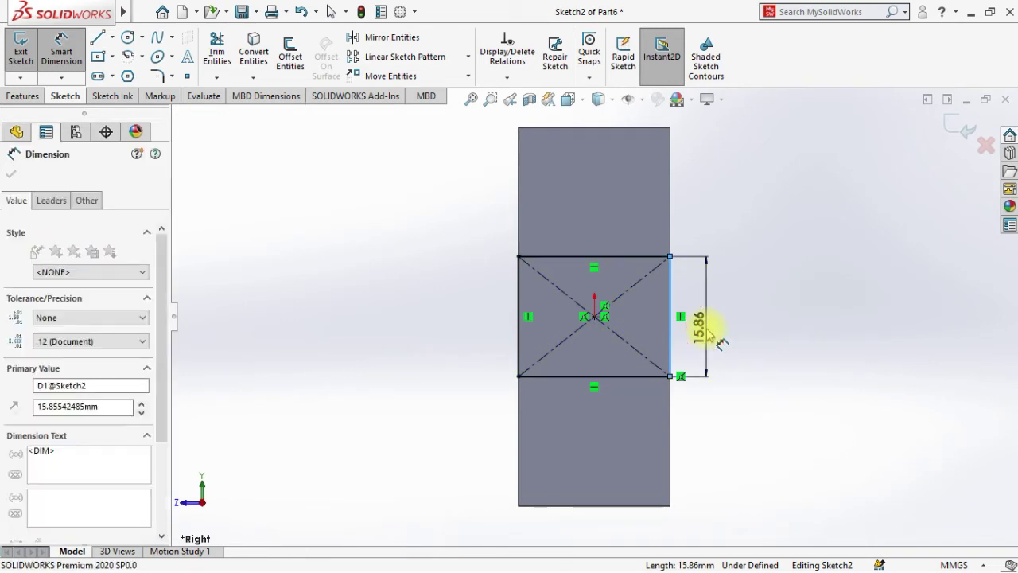
{"action": "type", "text": "20"}
{"action": "key", "text": "Return"}
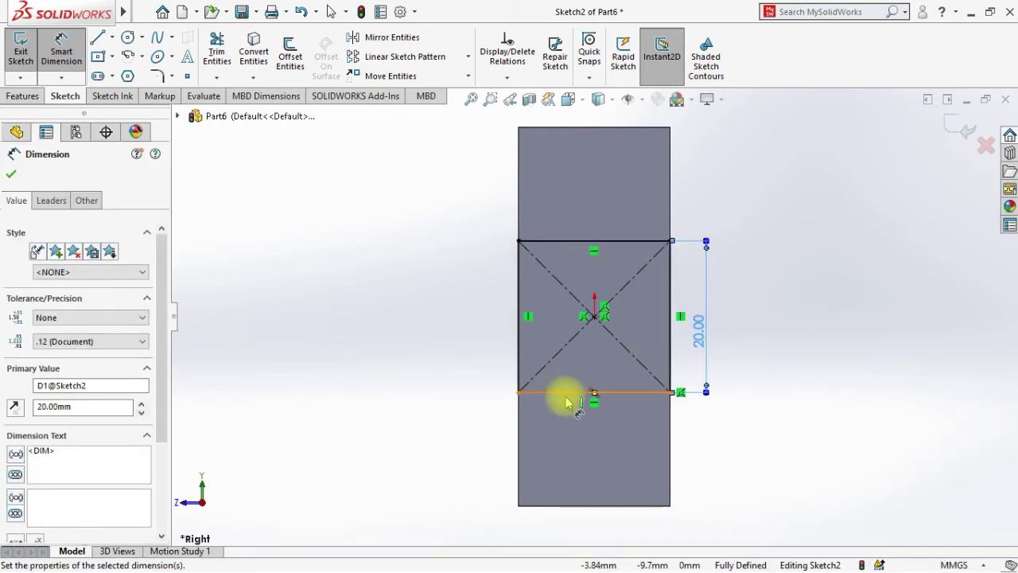
{"action": "key", "text": "Escape"}
{"action": "left_click", "coordinate": [22, 95]}
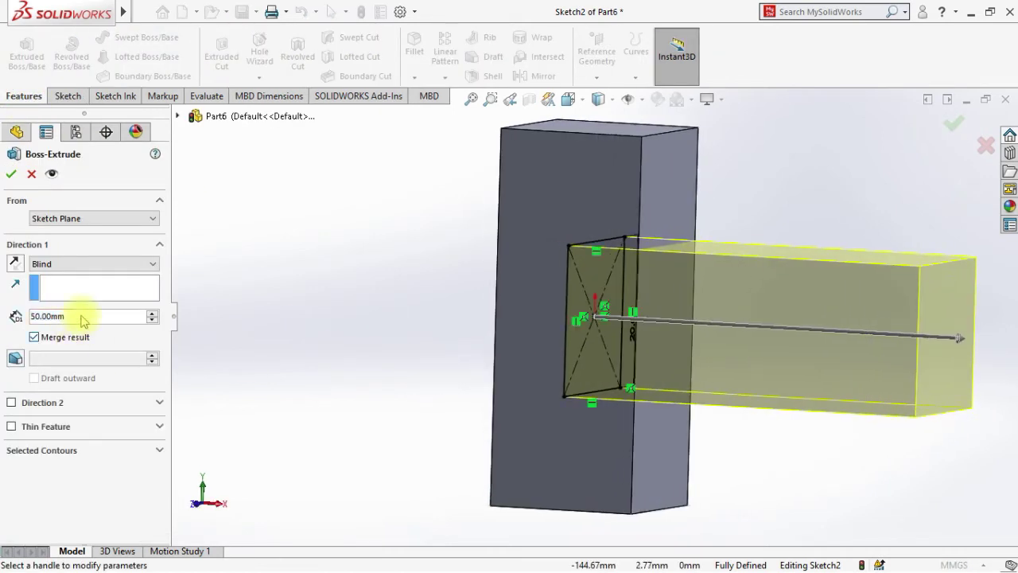
{"action": "left_click", "coordinate": [99, 264]}
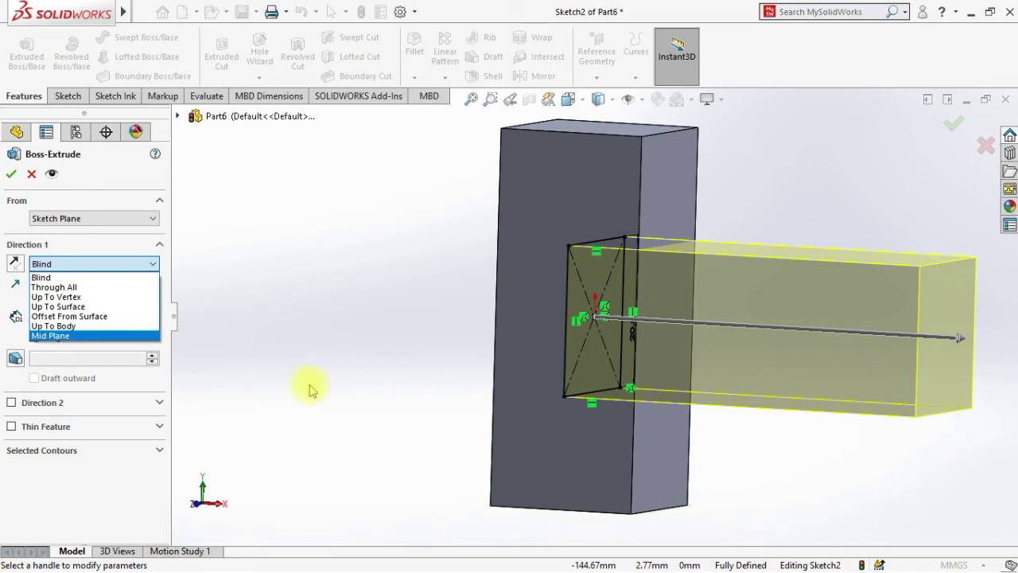
{"action": "left_click", "coordinate": [31, 173]}
{"action": "left_click", "coordinate": [31, 174]}
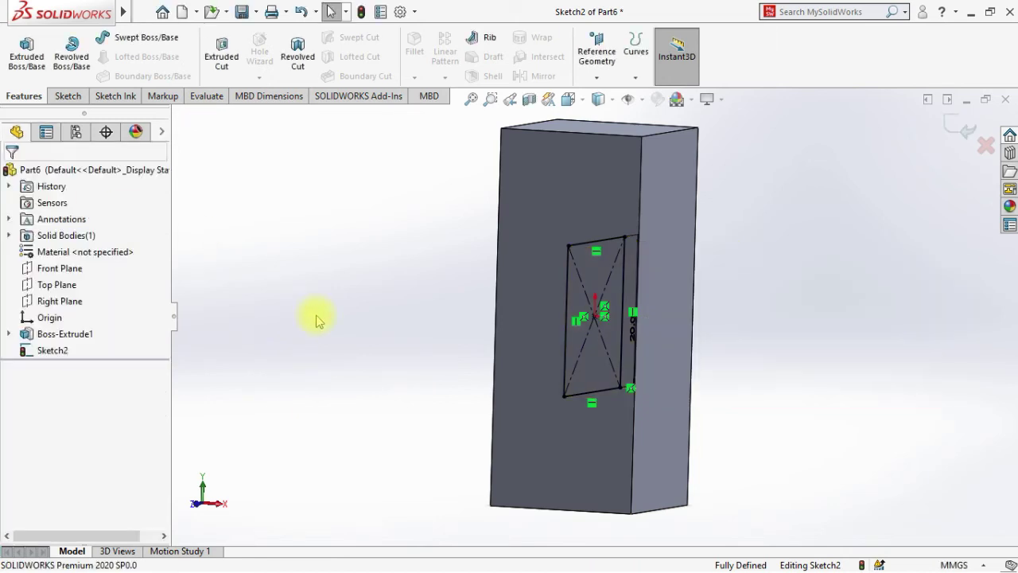
Undo the height dimension and the center rectangle in the Right Plane sketch.
{"action": "key", "text": "ctrl+z"}
{"action": "key", "text": "ctrl+z"}
{"action": "key", "text": "ctrl+z"}
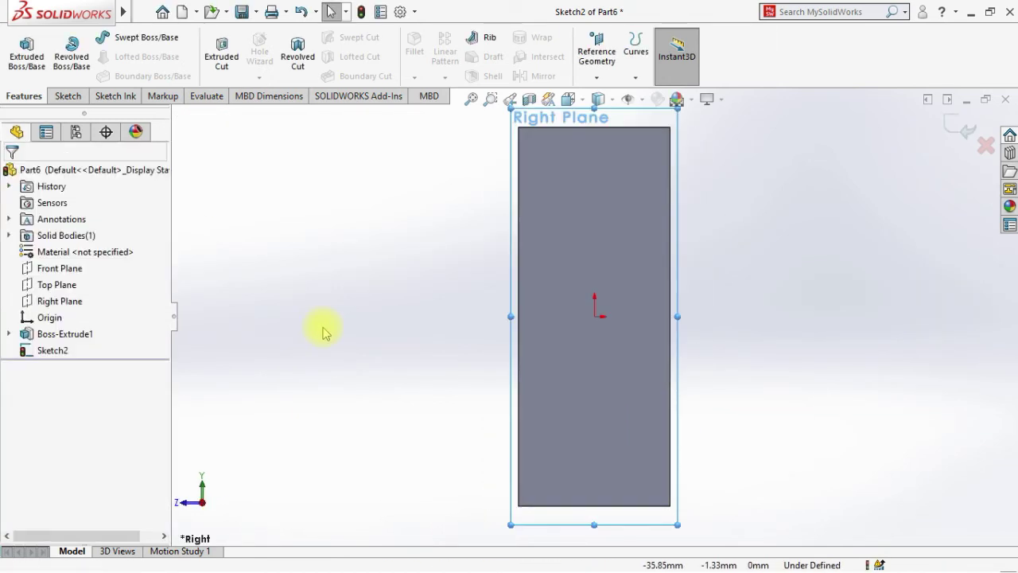
Sketch a center rectangle about 18 mm wide, centered on the midpoint of the block's long vertical edge on the side opposite the Z direction.
{"action": "left_click", "coordinate": [669, 318]}
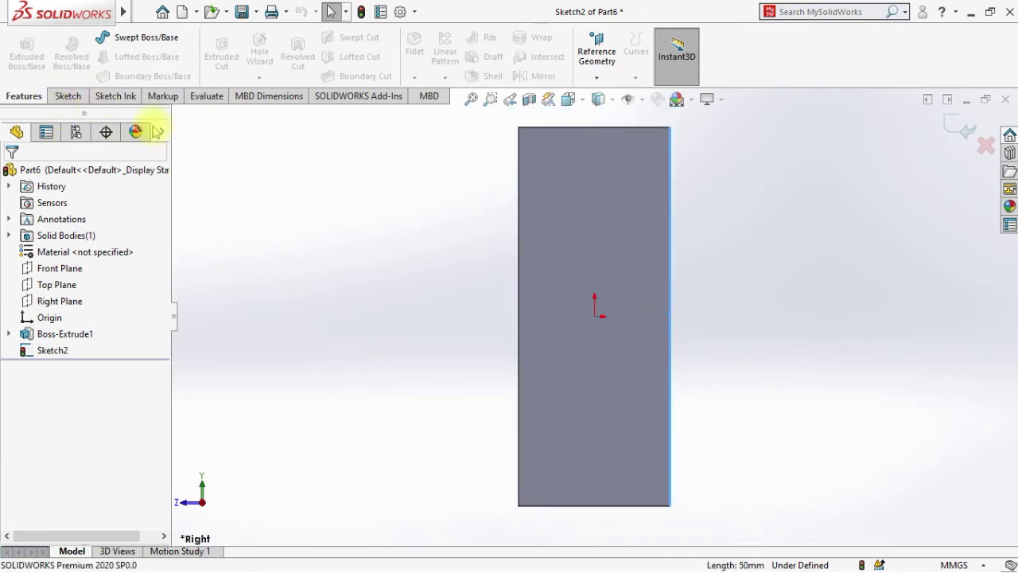
{"action": "left_click", "coordinate": [67, 96]}
{"action": "left_click", "coordinate": [112, 56]}
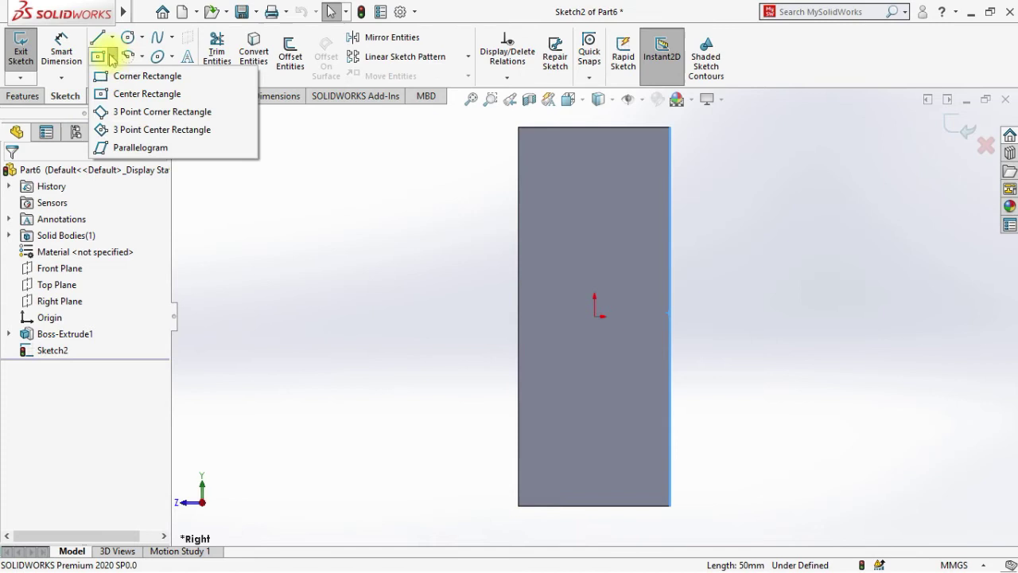
{"action": "left_click", "coordinate": [125, 95]}
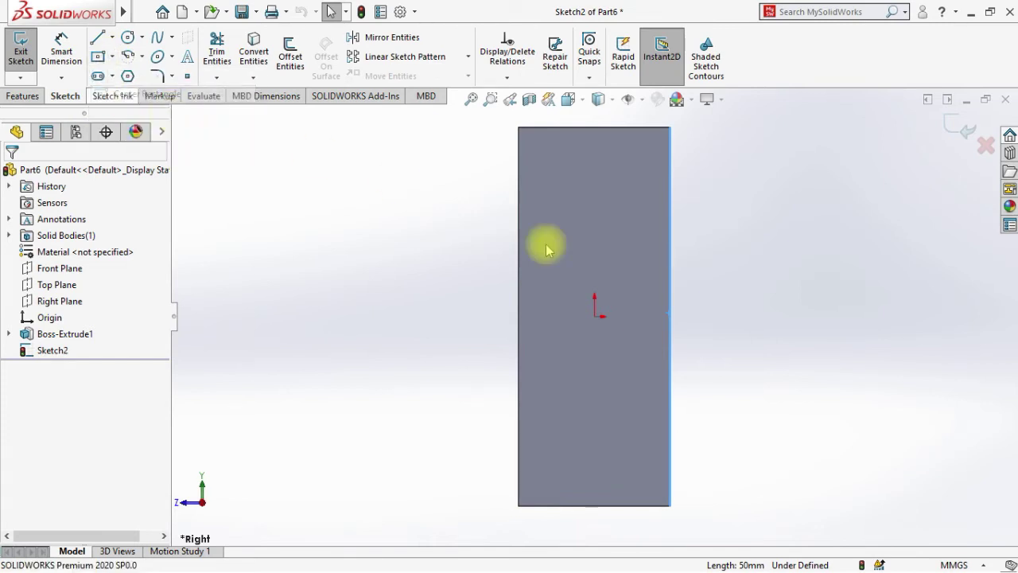
{"action": "left_click", "coordinate": [670, 316]}
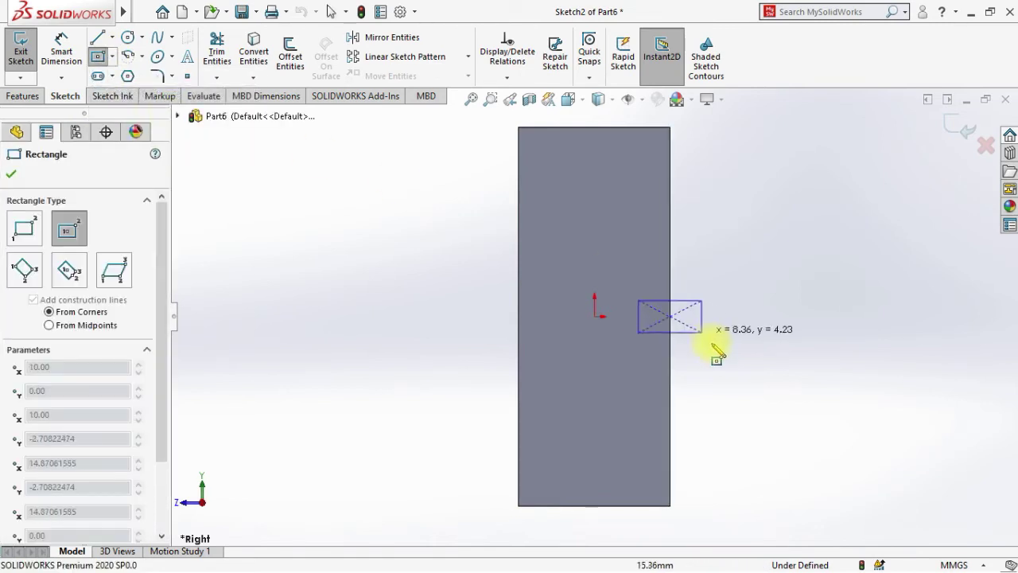
{"action": "left_click", "coordinate": [739, 385]}
Extrude the new rectangle 50 mm with a Mid Plane end condition, merged with the block.
{"action": "left_click", "coordinate": [35, 101]}
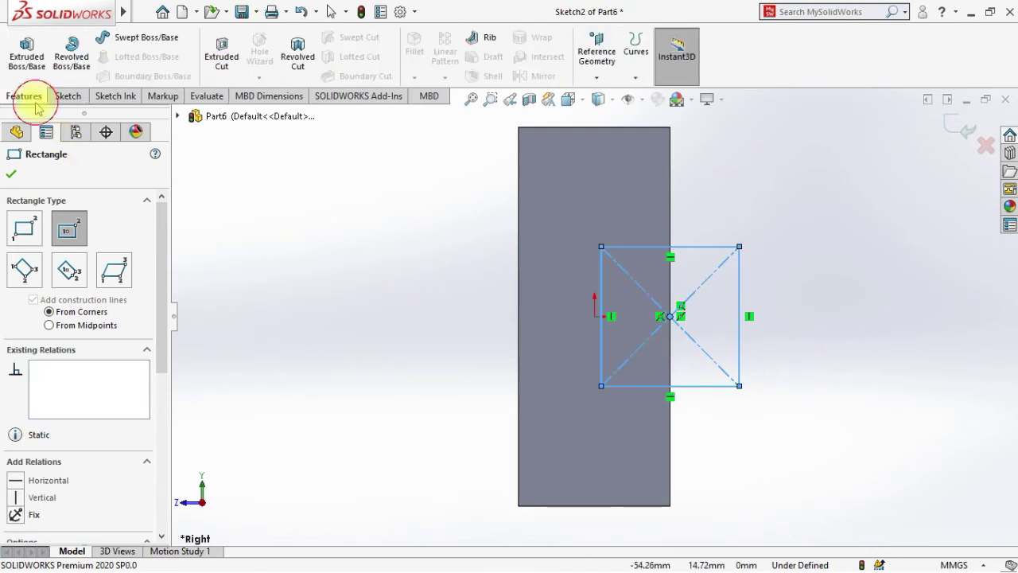
{"action": "left_click", "coordinate": [28, 57]}
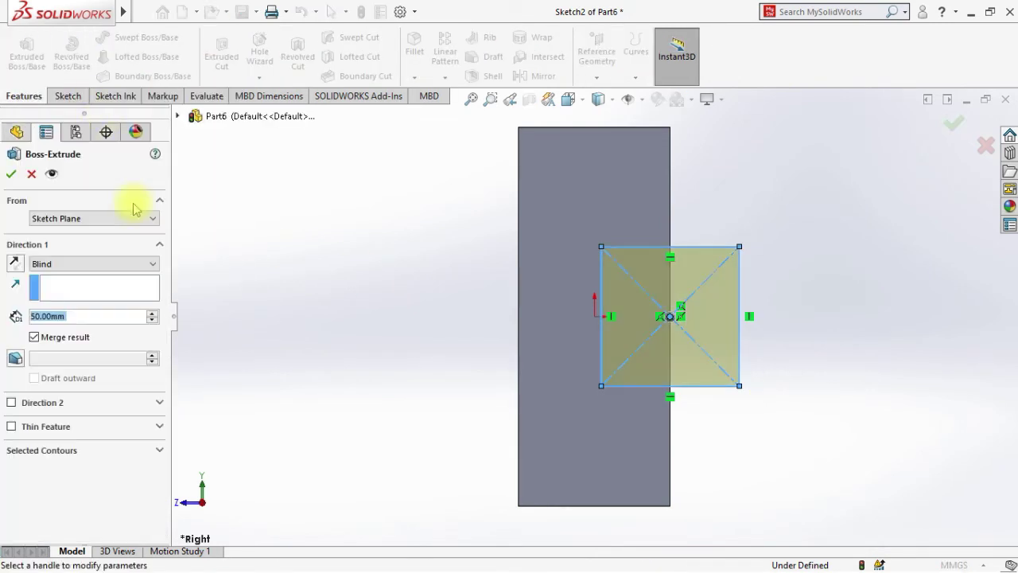
{"action": "left_click", "coordinate": [96, 264]}
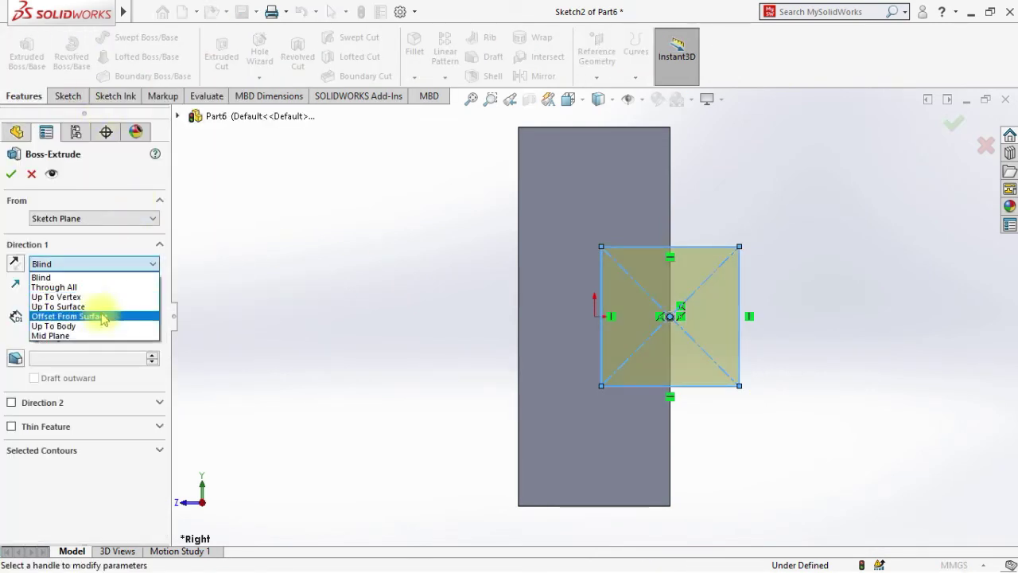
{"action": "left_click", "coordinate": [109, 336]}
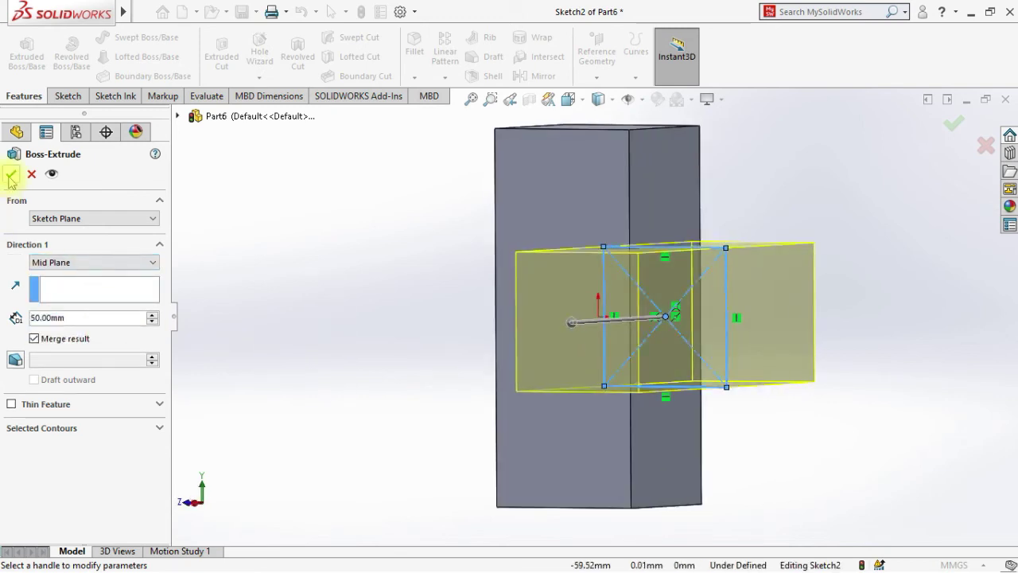
{"action": "left_click", "coordinate": [10, 176]}
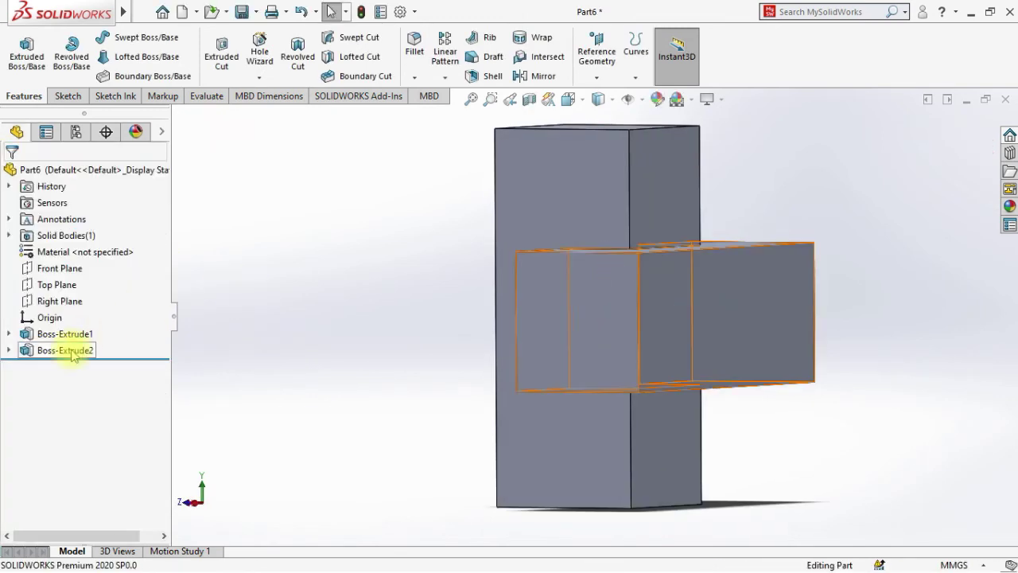
Reopen the sketch of the second extrusion and dimension the rectangle's width to 30 mm.
{"action": "left_click", "coordinate": [9, 350]}
{"action": "right_click", "coordinate": [48, 368]}
{"action": "left_click", "coordinate": [52, 270]}
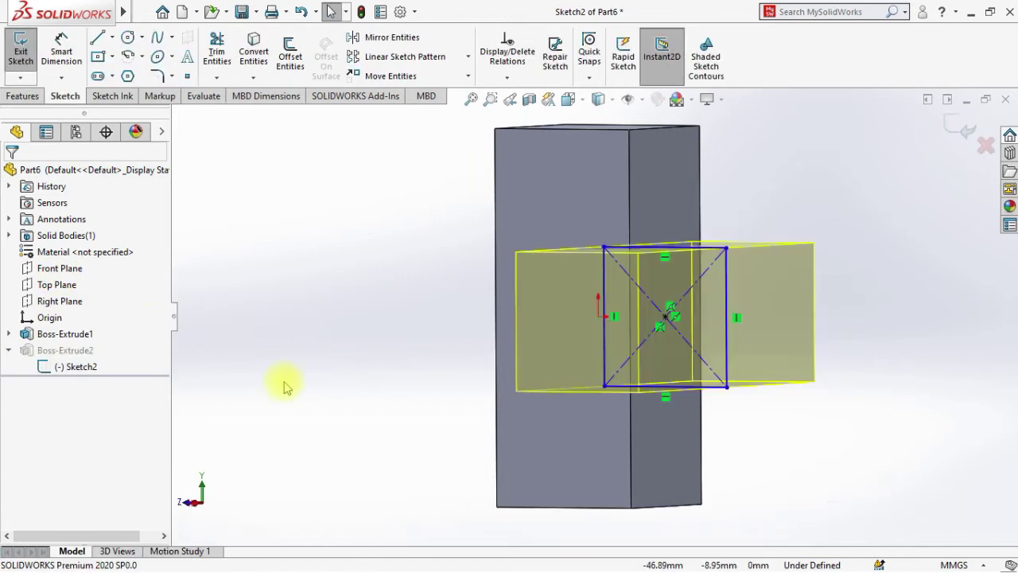
{"action": "left_click", "coordinate": [61, 49]}
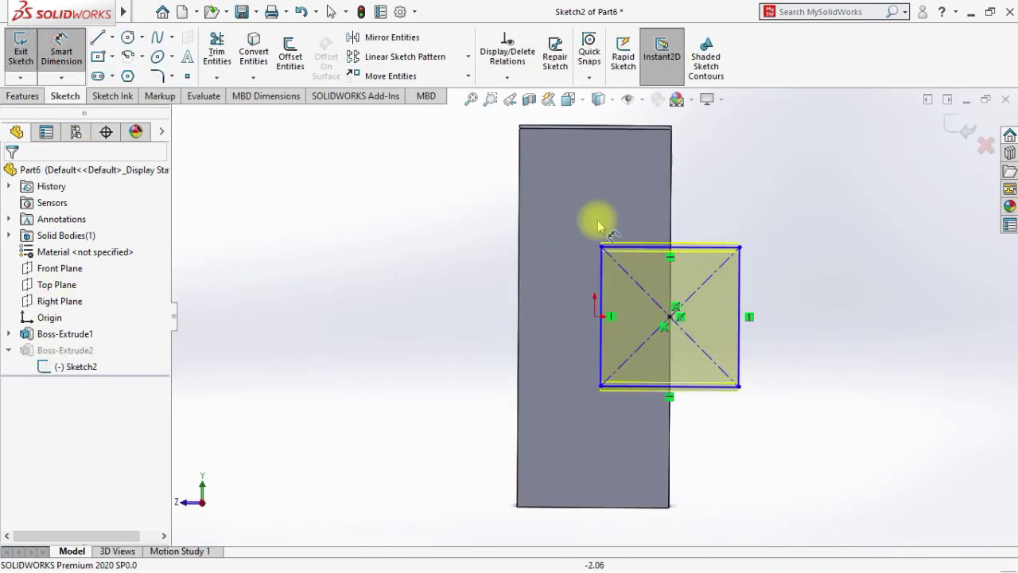
{"action": "left_click", "coordinate": [670, 251]}
{"action": "left_click", "coordinate": [652, 208]}
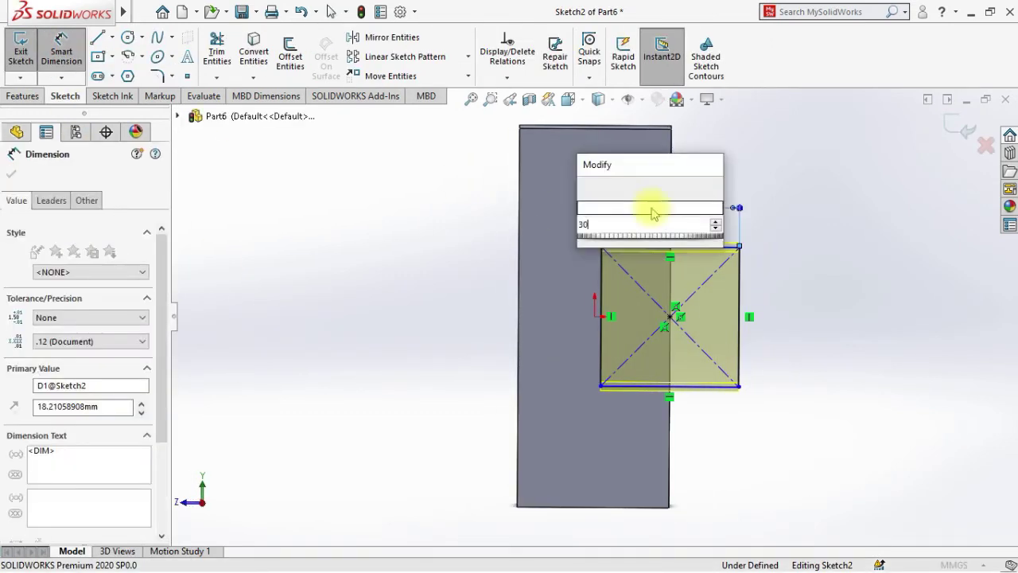
{"action": "type", "text": "30"}
{"action": "key", "text": "Return"}
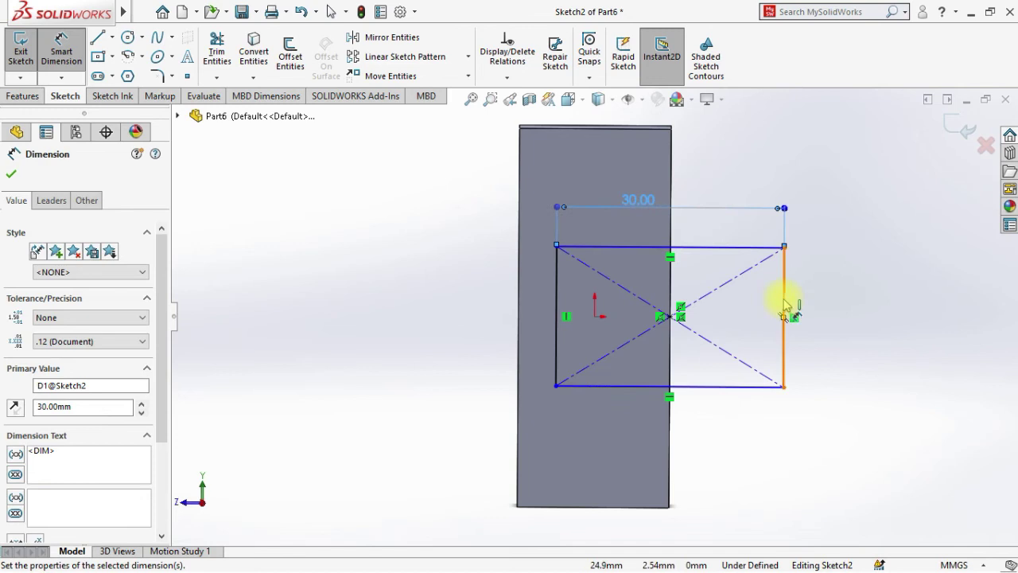
Set the rectangle's width to 20 mm, dimension its height to 20 mm, and rebuild the part with the edited sketch.
{"action": "double_click", "coordinate": [634, 202]}
{"action": "key", "text": "ctrl+z"}
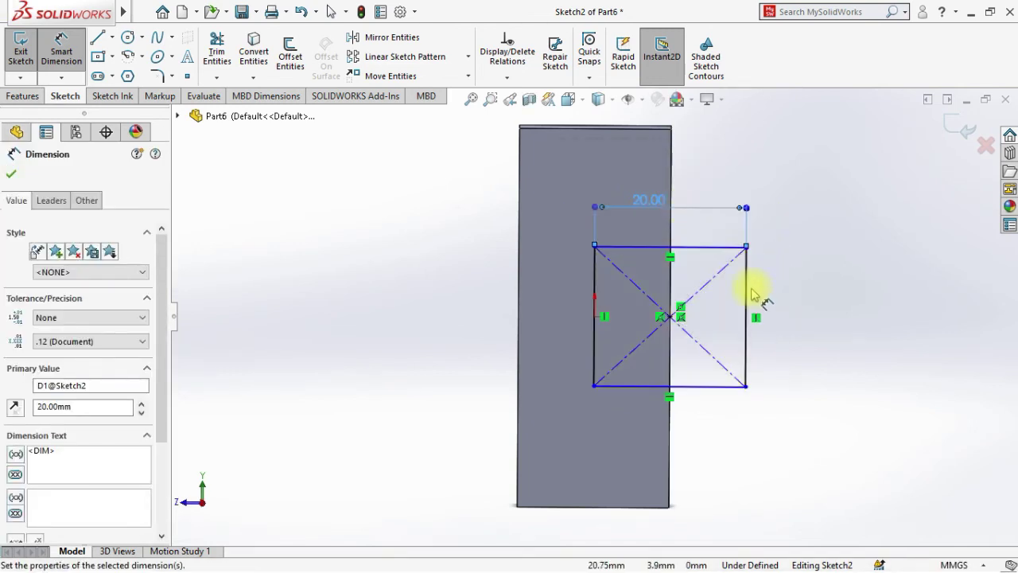
{"action": "left_click", "coordinate": [747, 290]}
{"action": "left_click", "coordinate": [791, 304]}
{"action": "type", "text": "20"}
{"action": "key", "text": "Return"}
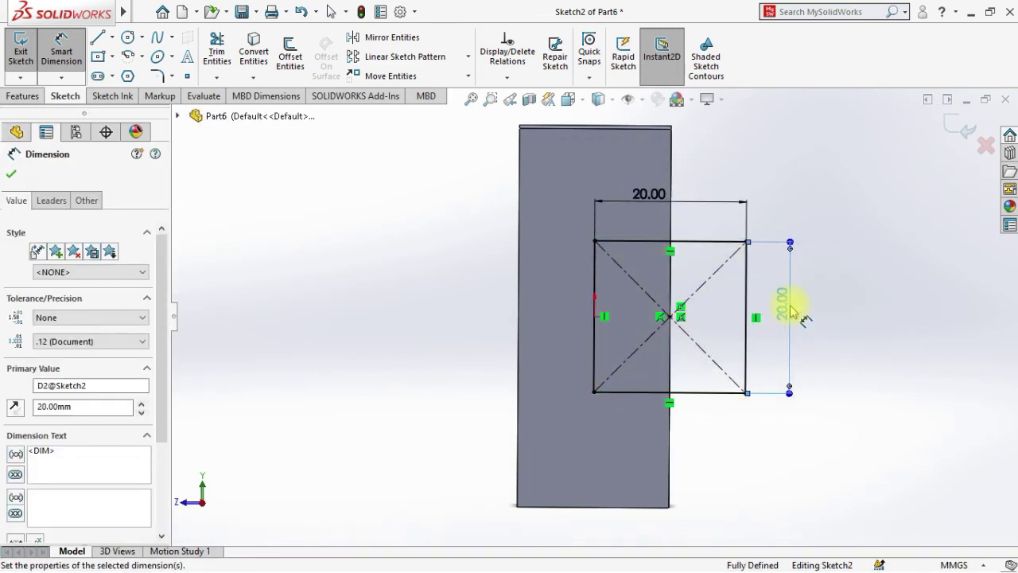
{"action": "left_click", "coordinate": [11, 174]}
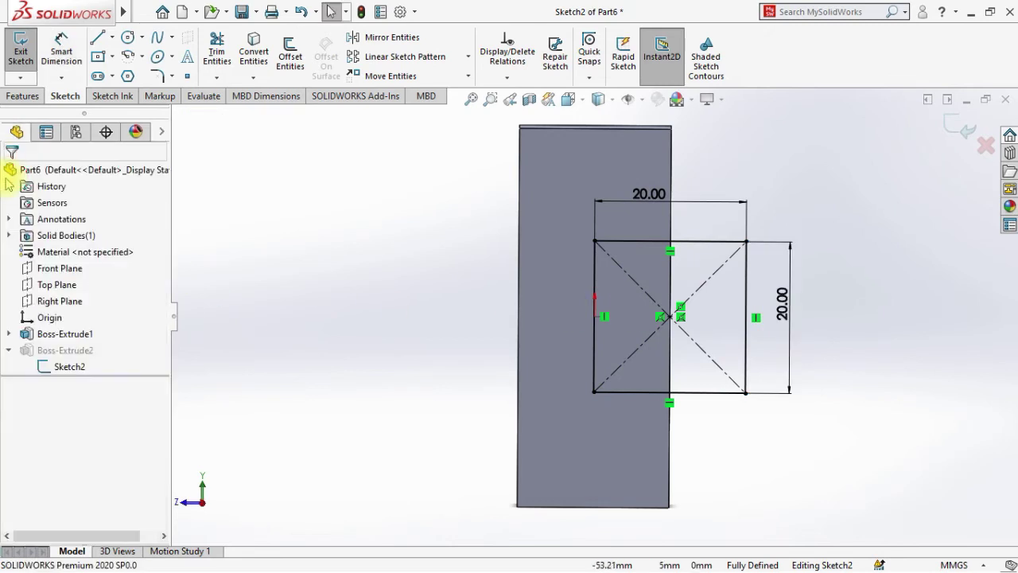
{"action": "key", "text": "ctrl+b"}
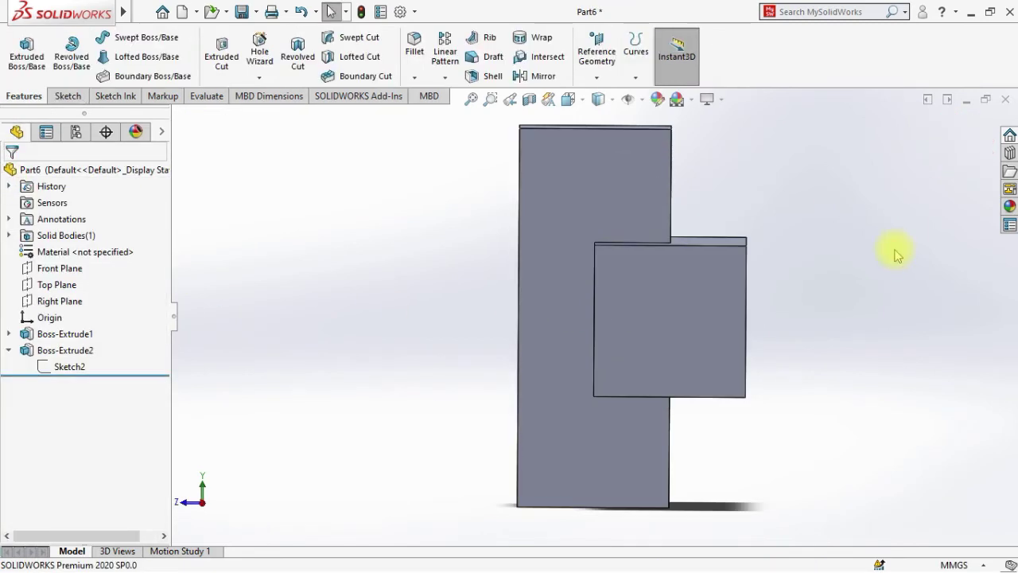
Start a sketch on the Top Plane and draw a circle about 6 mm in diameter centered on the origin.
{"action": "middle_click_drag", "start_coordinate": [897, 253], "coordinate": [802, 388]}
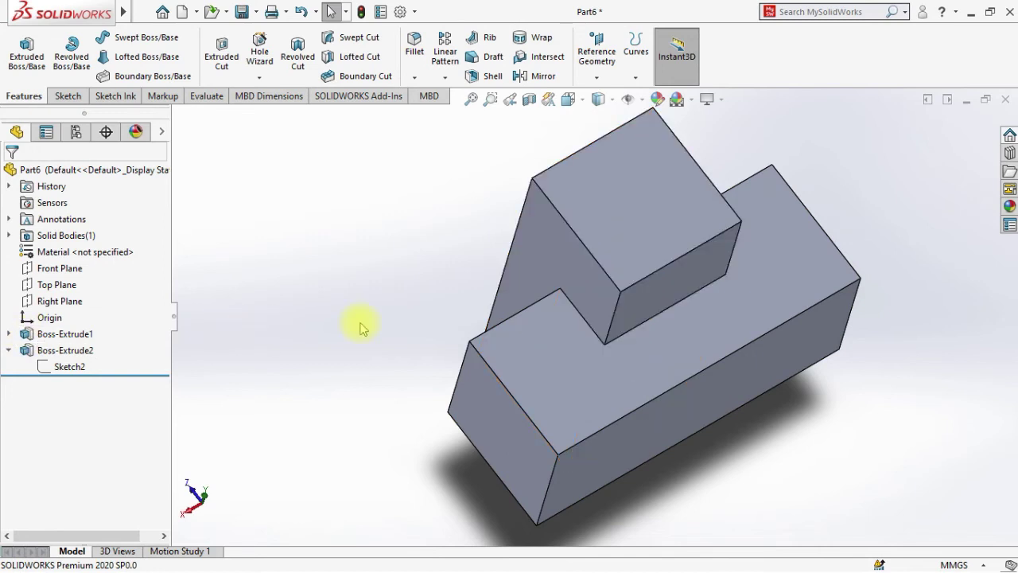
{"action": "middle_click_drag", "start_coordinate": [361, 326], "coordinate": [420, 325]}
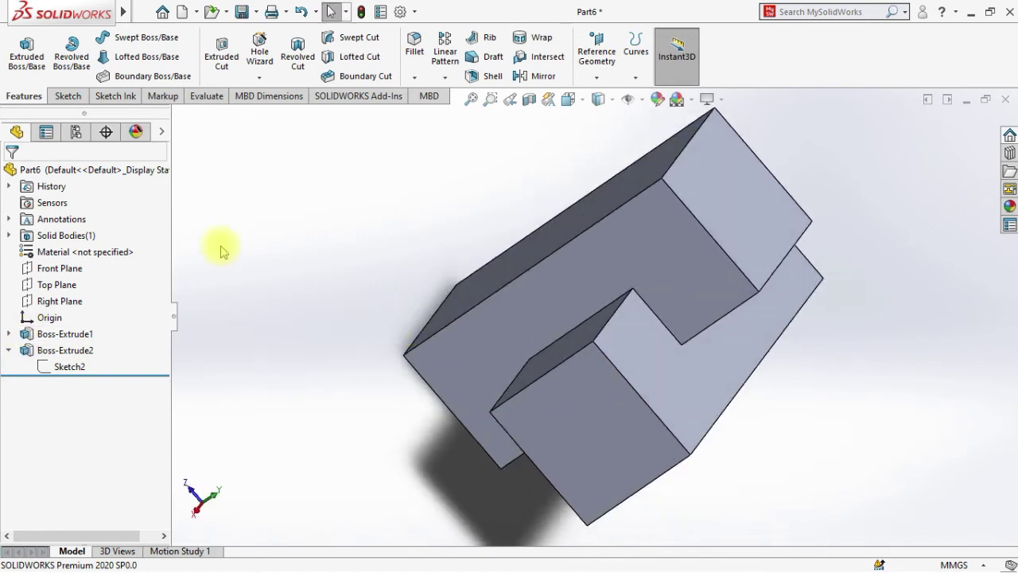
{"action": "left_click", "coordinate": [54, 284]}
{"action": "middle_click_drag", "start_coordinate": [273, 366], "coordinate": [289, 296]}
{"action": "right_click", "coordinate": [53, 293]}
{"action": "left_click", "coordinate": [63, 267]}
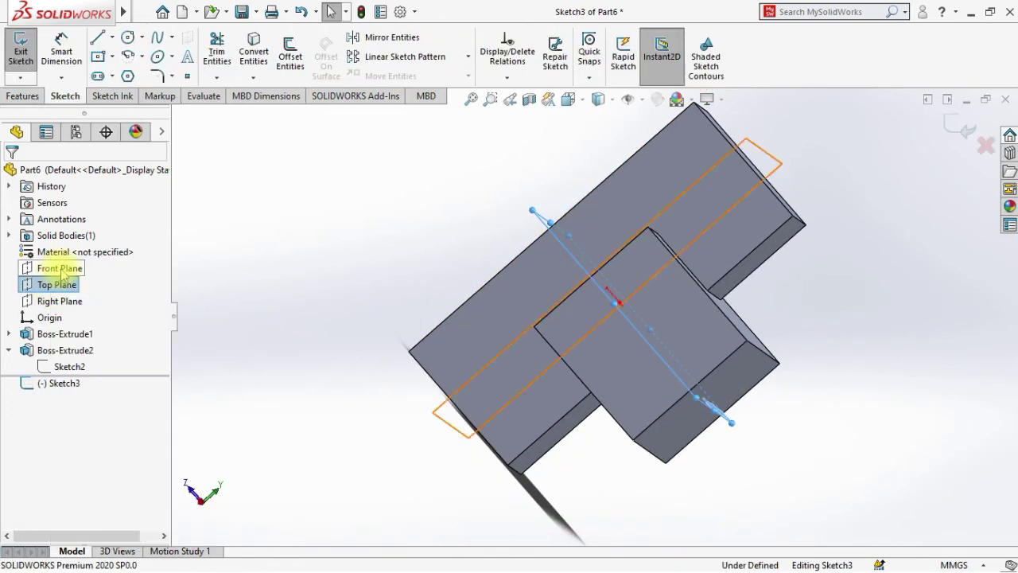
{"action": "middle_click_drag", "start_coordinate": [202, 282], "coordinate": [207, 422]}
{"action": "key", "text": "space"}
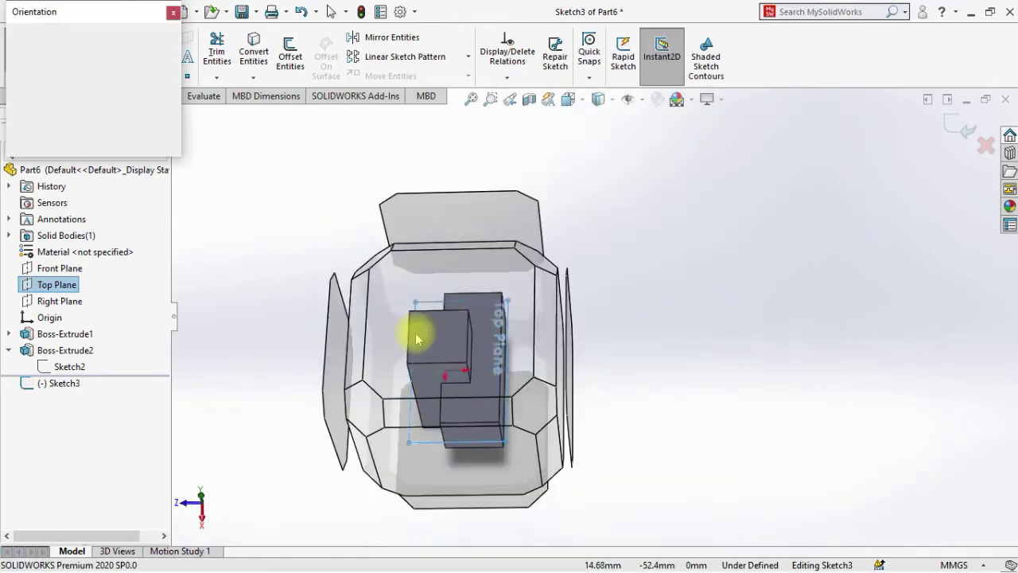
{"action": "left_click", "coordinate": [418, 326]}
{"action": "left_click", "coordinate": [128, 38]}
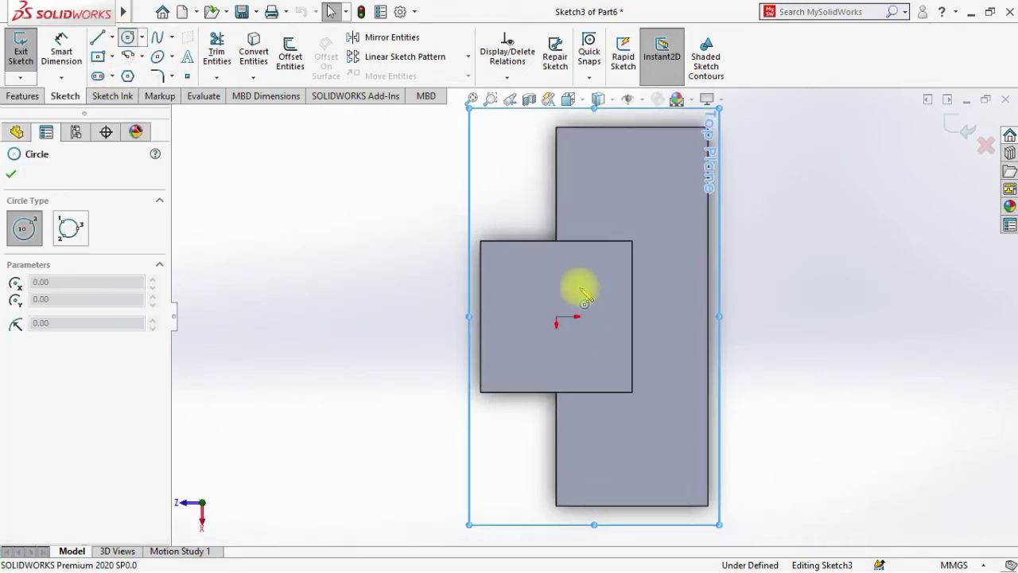
{"action": "left_click", "coordinate": [556, 316]}
{"action": "left_click", "coordinate": [556, 339]}
Dimension the circle's diameter to 10 mm.
{"action": "left_click", "coordinate": [61, 49]}
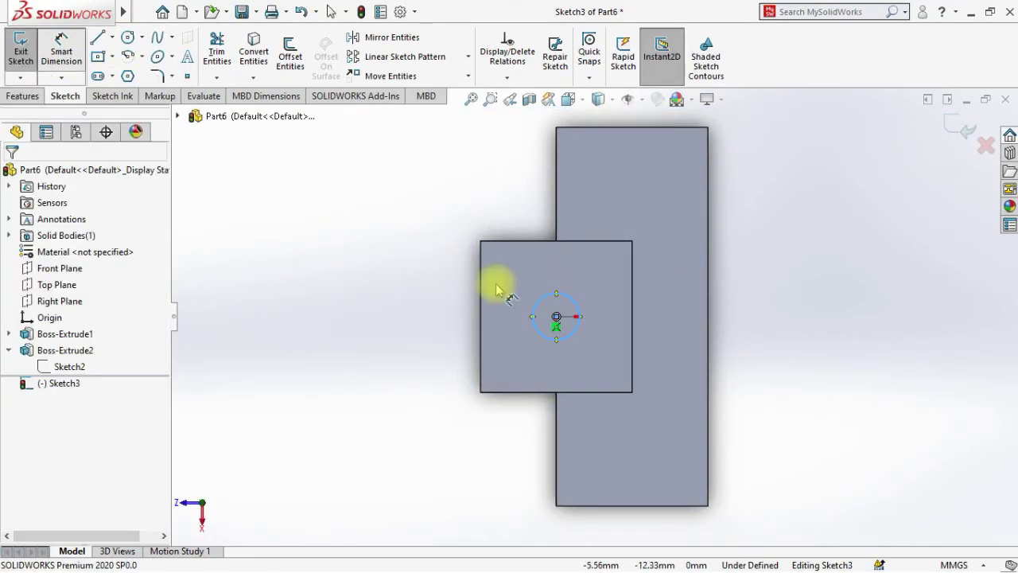
{"action": "left_click", "coordinate": [534, 311]}
{"action": "left_click", "coordinate": [421, 326]}
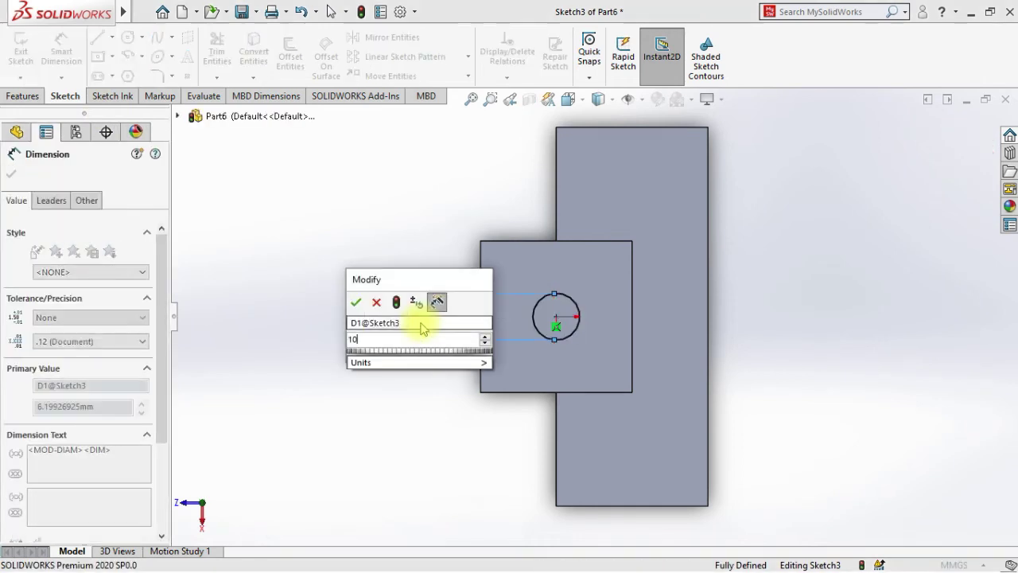
{"action": "key", "text": "Return"}
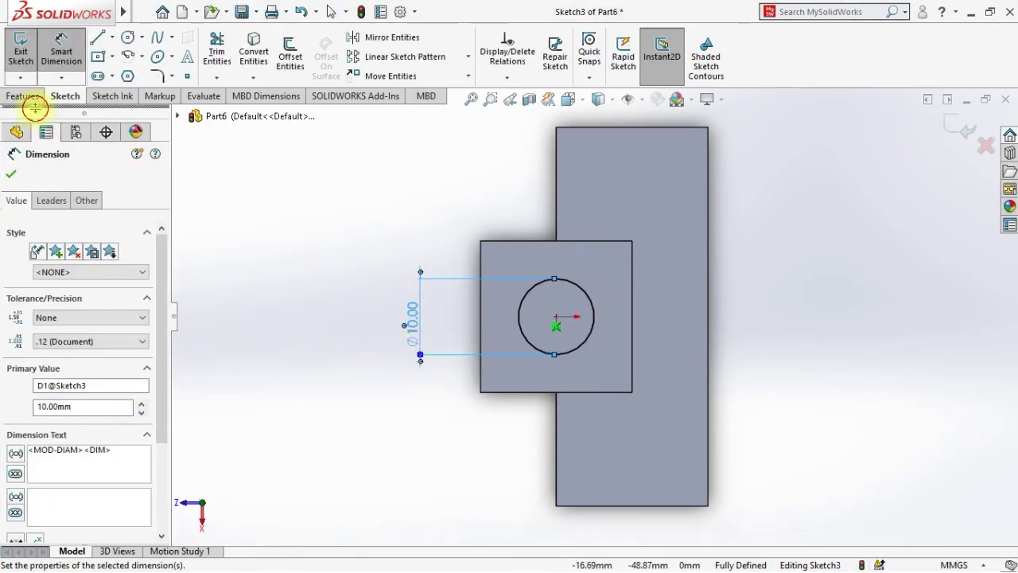
Extrude the 10 mm circle 70 mm with a Mid Plane end condition, merged with the block.
{"action": "left_click", "coordinate": [32, 99]}
{"action": "left_click", "coordinate": [26, 58]}
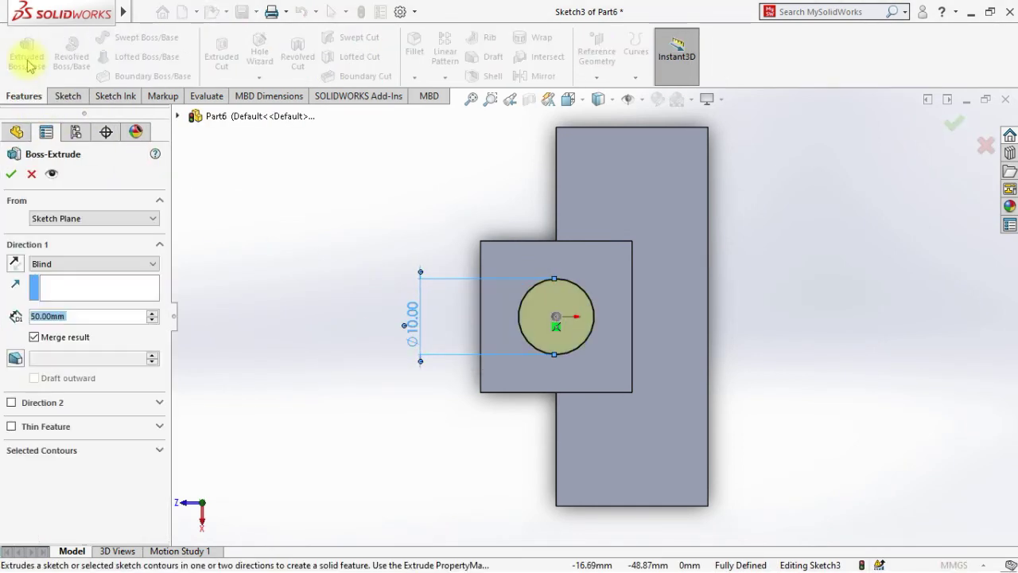
{"action": "type", "text": "70"}
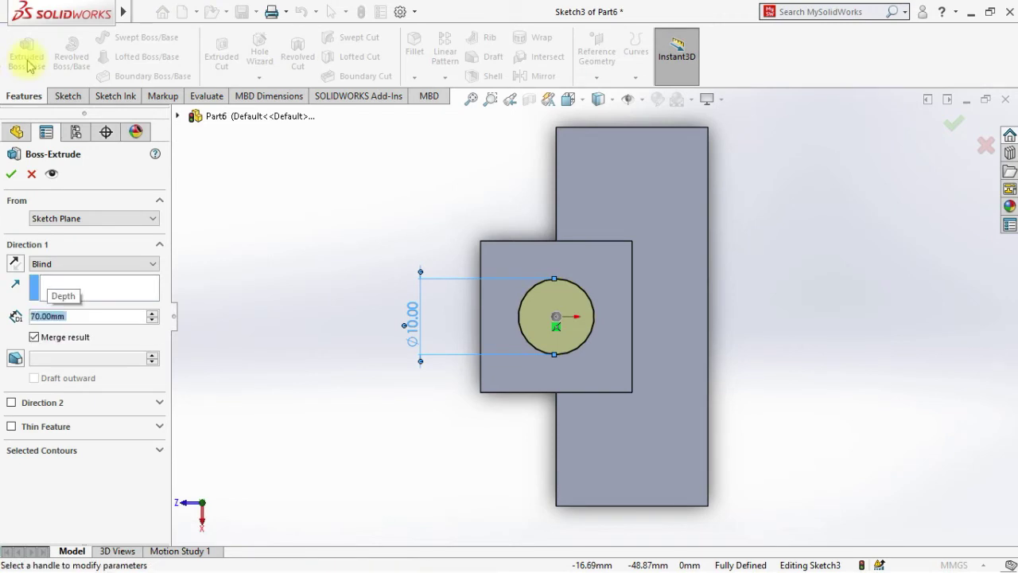
{"action": "left_click", "coordinate": [86, 265]}
{"action": "left_click", "coordinate": [90, 336]}
{"action": "middle_click_drag", "start_coordinate": [348, 395], "coordinate": [604, 382]}
{"action": "left_click", "coordinate": [11, 177]}
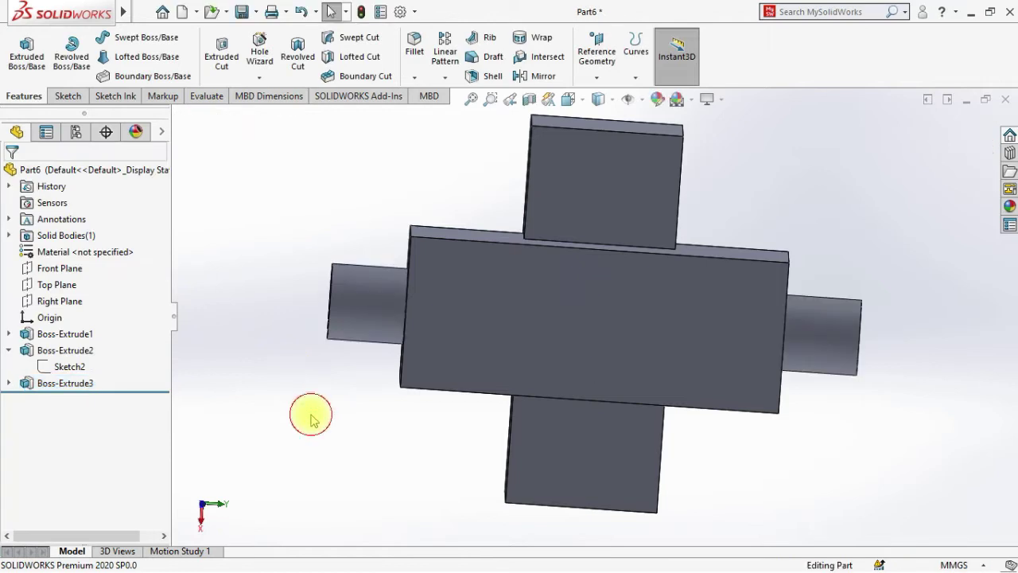
{"action": "middle_click_drag", "start_coordinate": [307, 409], "coordinate": [540, 394]}
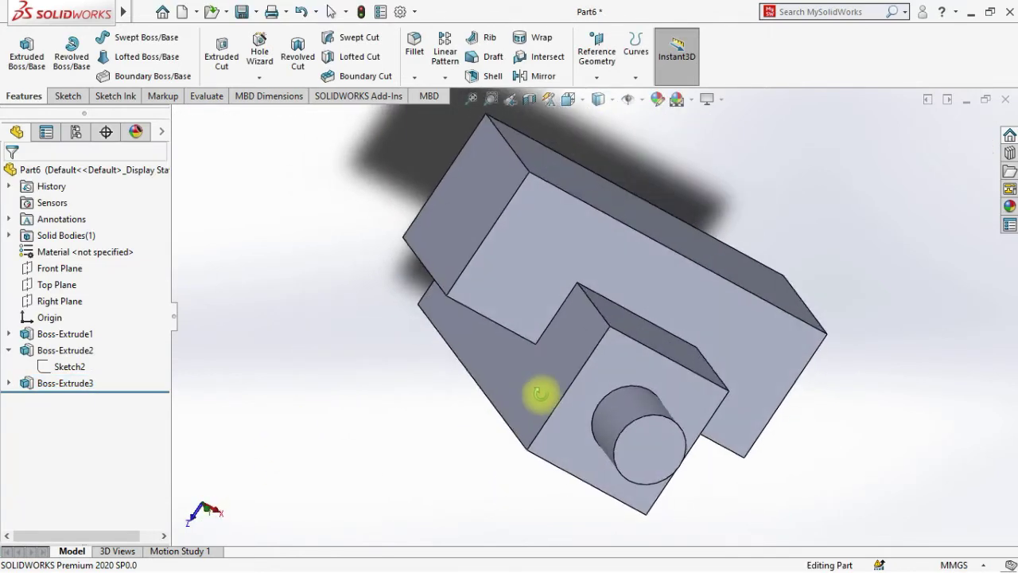
{"action": "left_click", "coordinate": [63, 285]}
{"action": "middle_click_drag", "start_coordinate": [298, 318], "coordinate": [333, 387]}
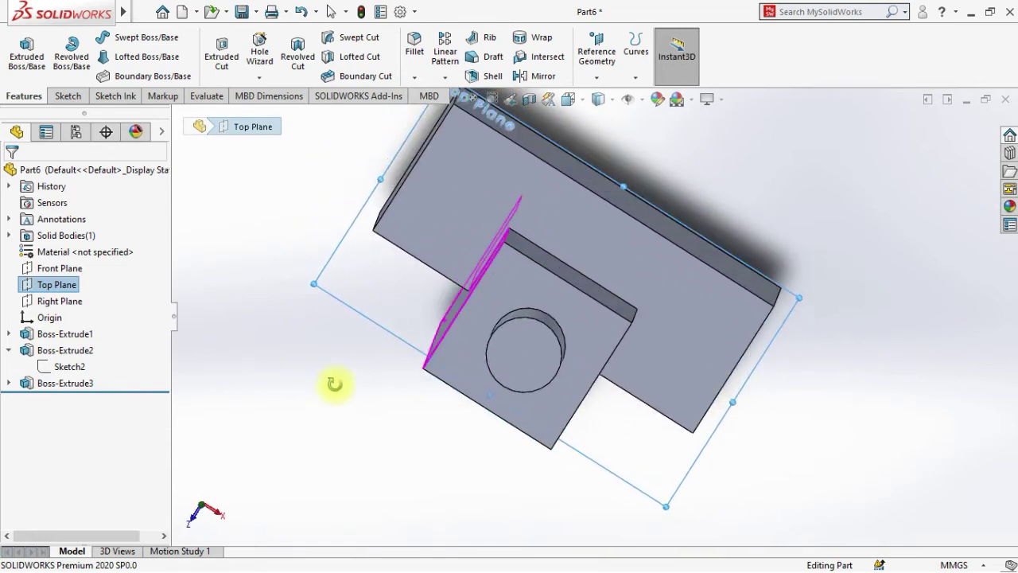
{"action": "key", "text": "ctrl+8"}
{"action": "left_click", "coordinate": [66, 97]}
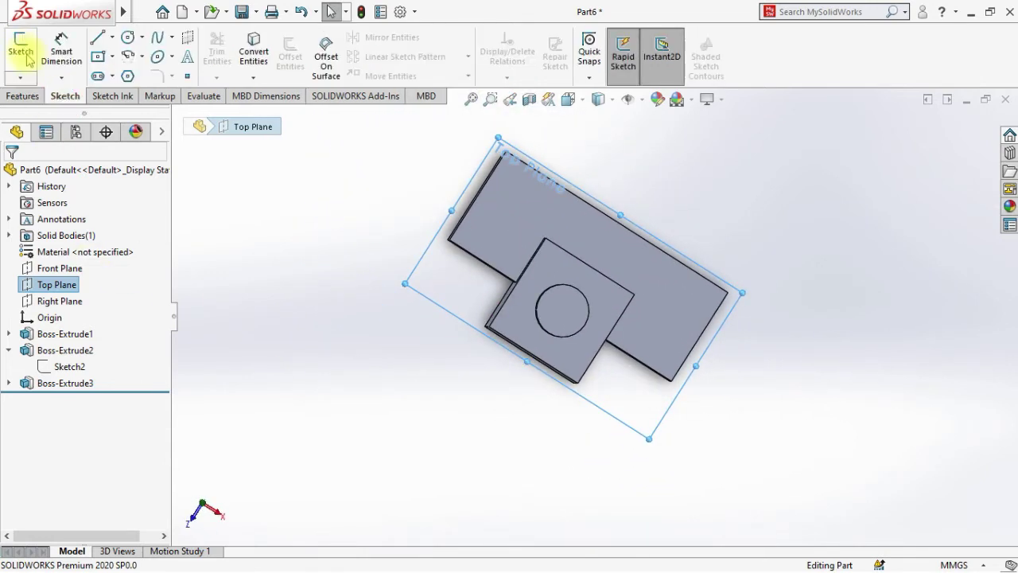
{"action": "left_click", "coordinate": [22, 49]}
{"action": "key", "text": "space"}
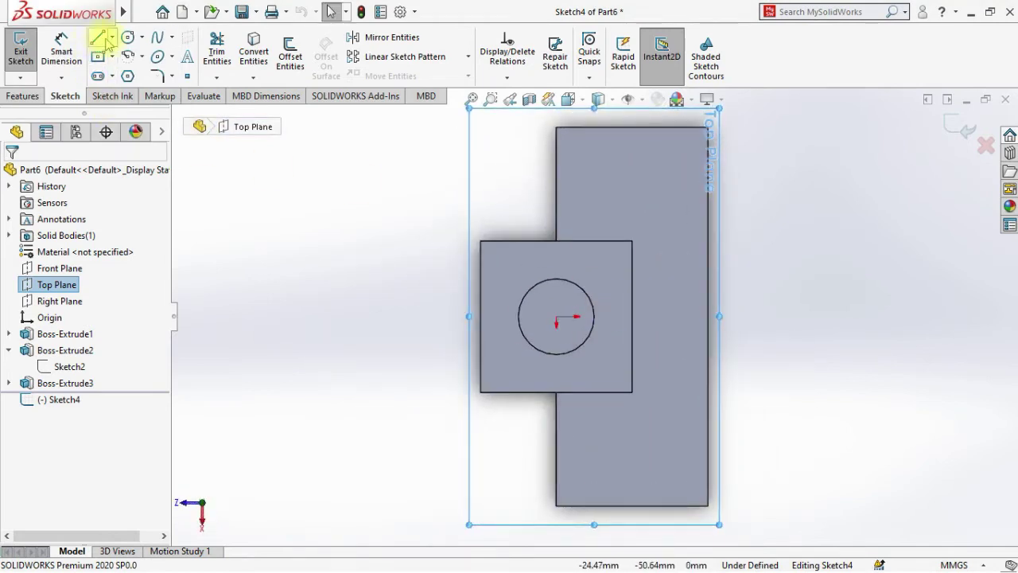
{"action": "left_click", "coordinate": [111, 38]}
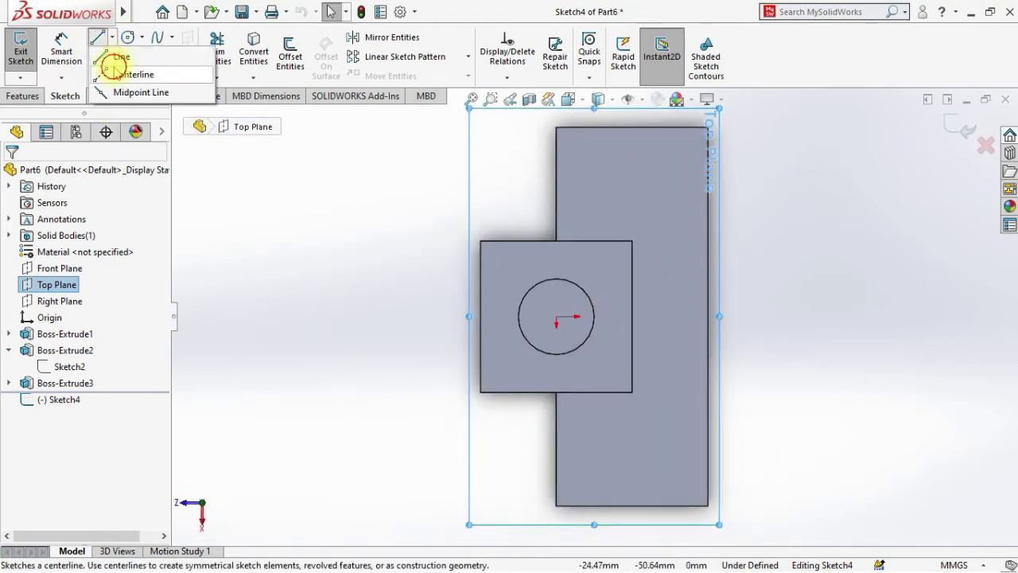
{"action": "left_click", "coordinate": [120, 74]}
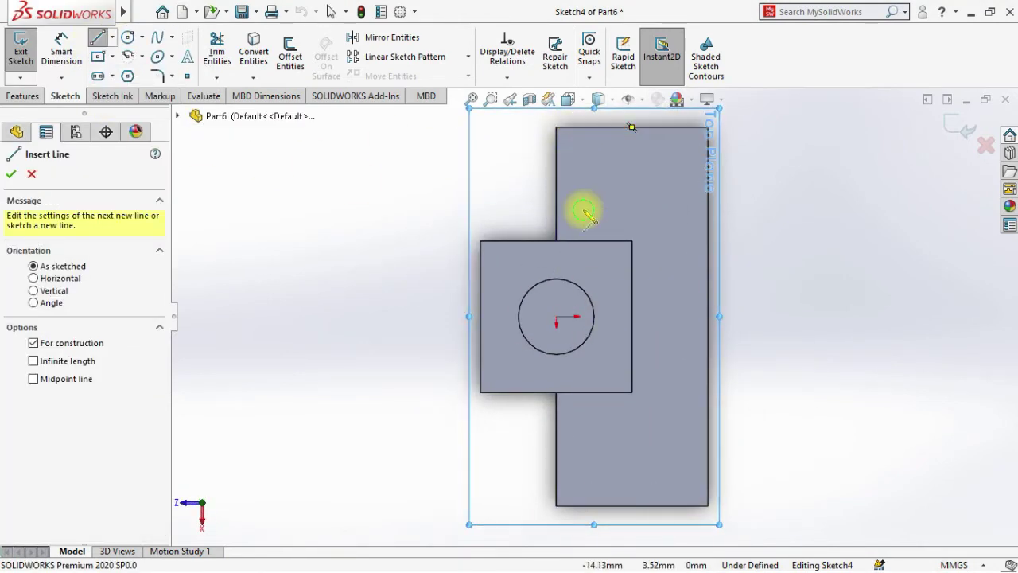
{"action": "middle_click_drag", "start_coordinate": [586, 212], "coordinate": [595, 438]}
{"action": "left_click", "coordinate": [32, 174]}
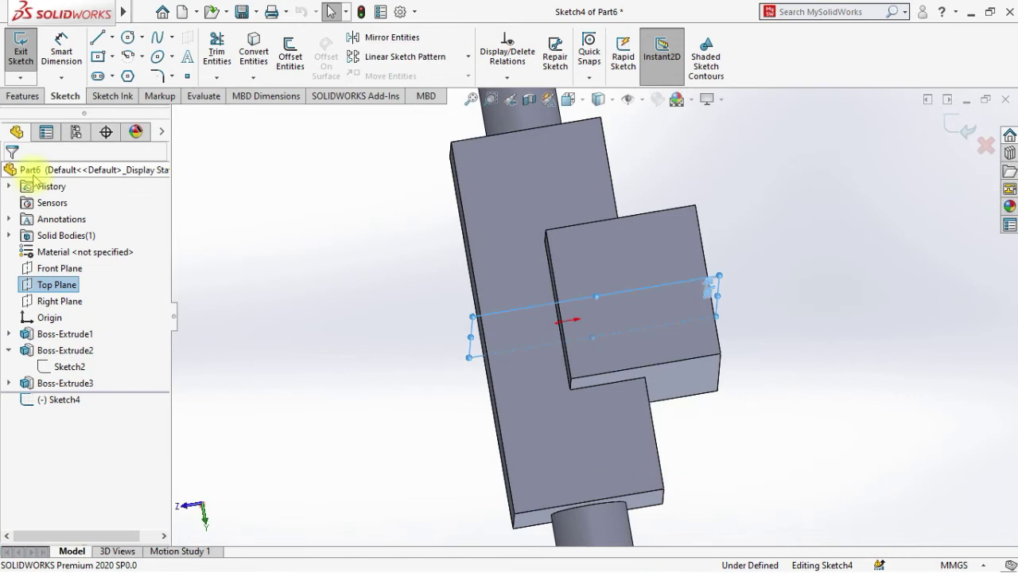
{"action": "left_click", "coordinate": [986, 144]}
{"action": "left_click", "coordinate": [561, 300]}
Start a sketch on the Right Plane and draw a centerline diagonally between opposite corners of the crossing bar's square end face.
{"action": "middle_click_drag", "start_coordinate": [760, 440], "coordinate": [615, 413]}
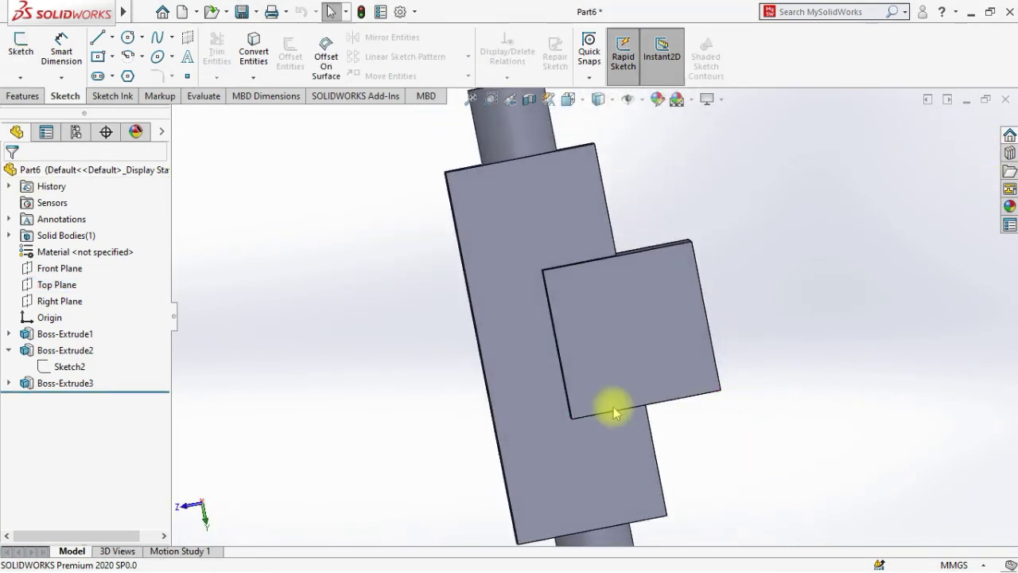
{"action": "left_click", "coordinate": [75, 302]}
{"action": "key", "text": "f"}
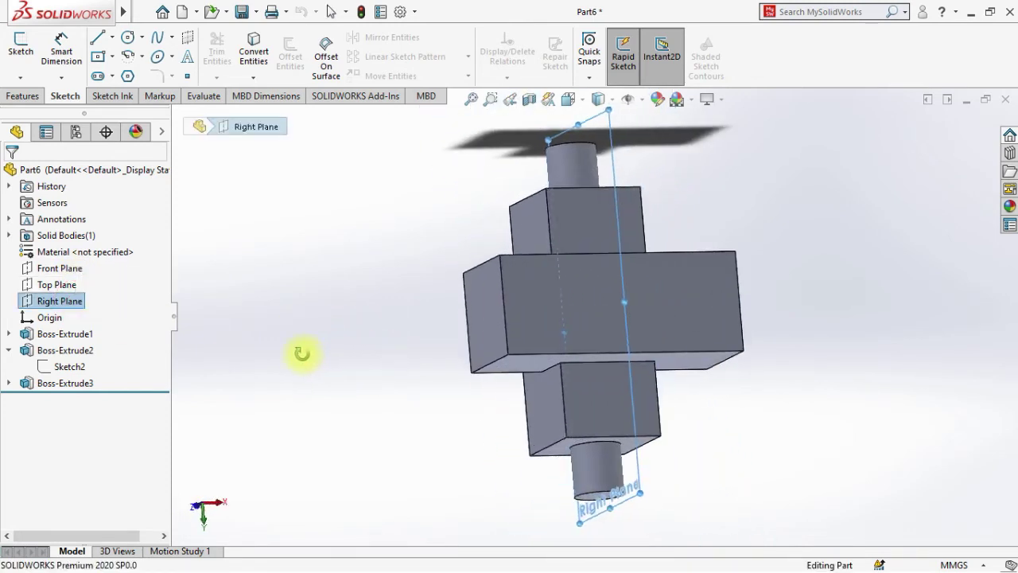
{"action": "left_click", "coordinate": [20, 50]}
{"action": "key", "text": "space"}
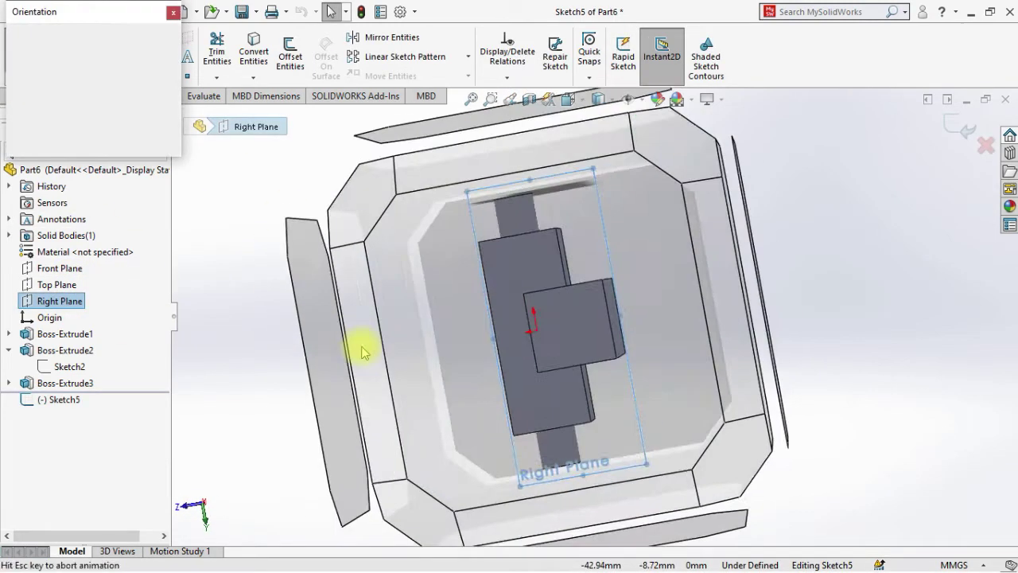
{"action": "left_click", "coordinate": [395, 372]}
{"action": "left_click", "coordinate": [112, 38]}
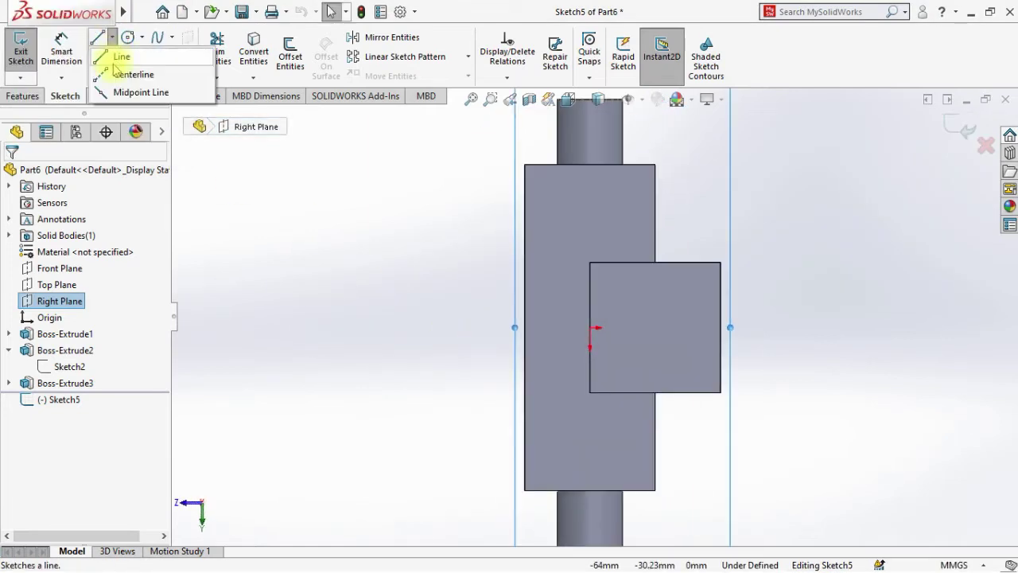
{"action": "left_click", "coordinate": [135, 72]}
{"action": "left_click", "coordinate": [590, 263]}
{"action": "left_click", "coordinate": [721, 391]}
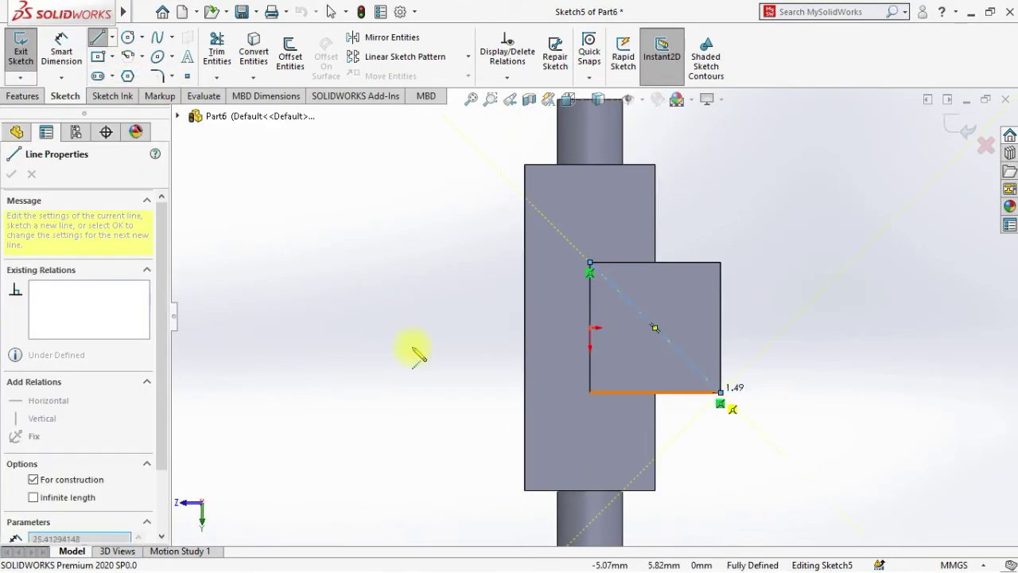
{"action": "left_click", "coordinate": [23, 96]}
{"action": "left_click", "coordinate": [67, 96]}
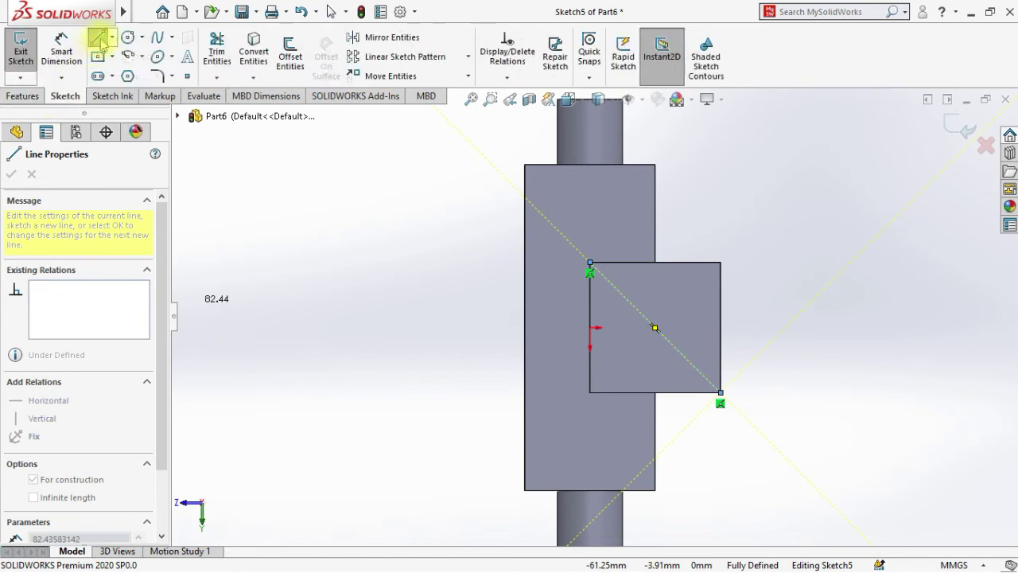
{"action": "left_click", "coordinate": [97, 38]}
Draw a circle centered on the diagonal centerline's midpoint and set its diameter to 10 mm.
{"action": "left_click", "coordinate": [128, 37]}
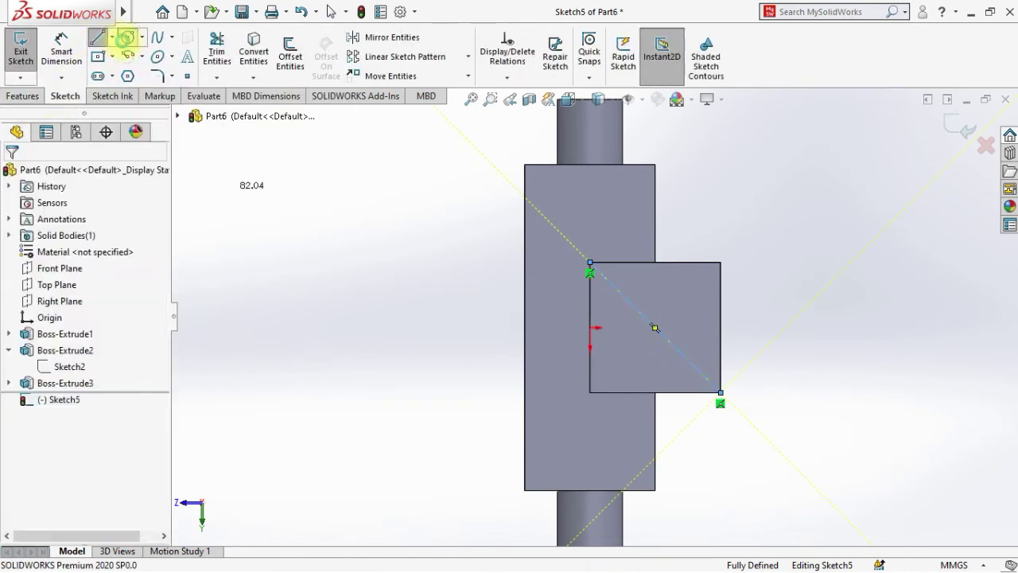
{"action": "left_click", "coordinate": [655, 328]}
{"action": "left_click", "coordinate": [645, 357]}
{"action": "left_click", "coordinate": [61, 49]}
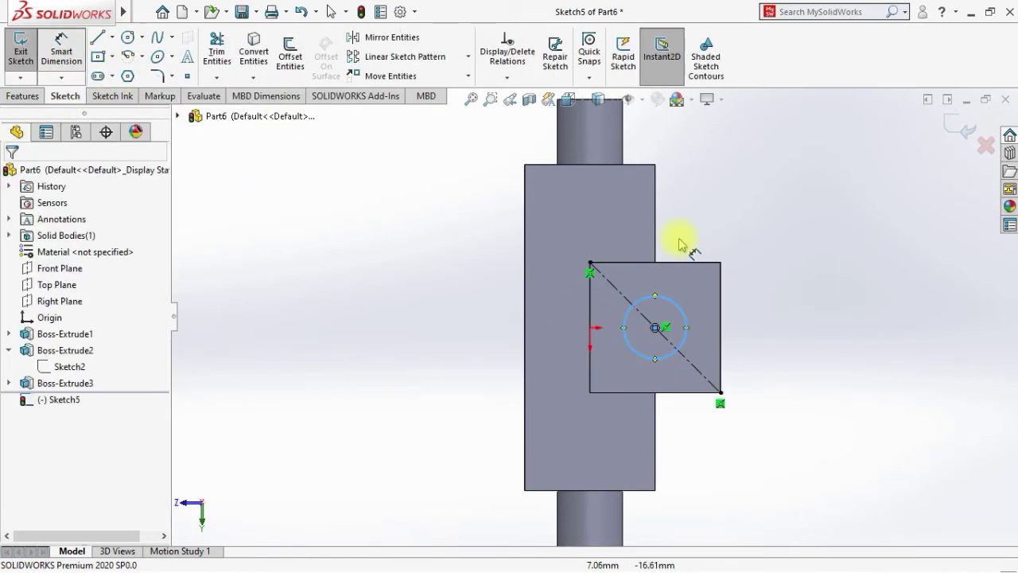
{"action": "left_click", "coordinate": [799, 323]}
{"action": "type", "text": "10"}
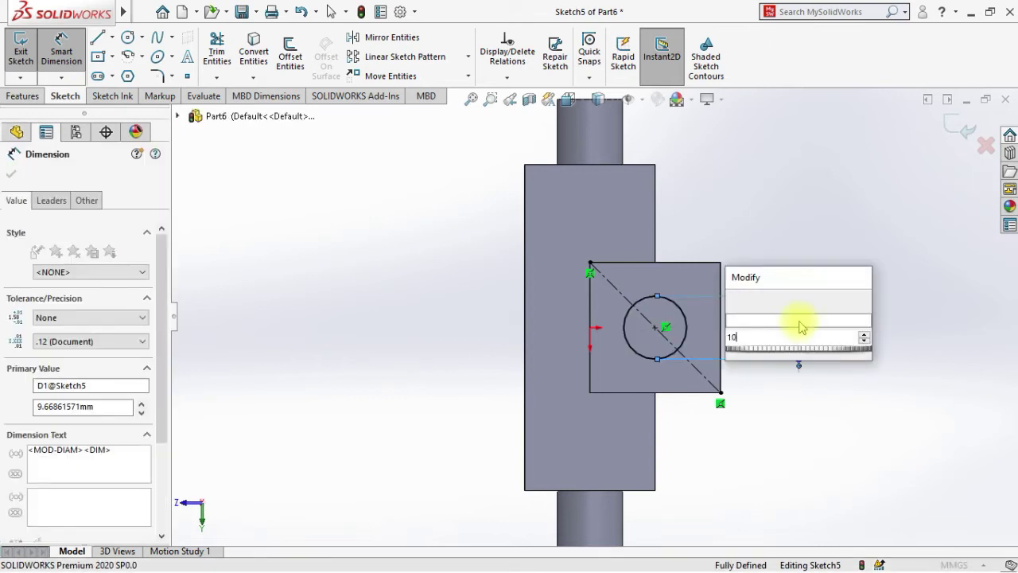
{"action": "key", "text": "Return"}
{"action": "left_click", "coordinate": [10, 171]}
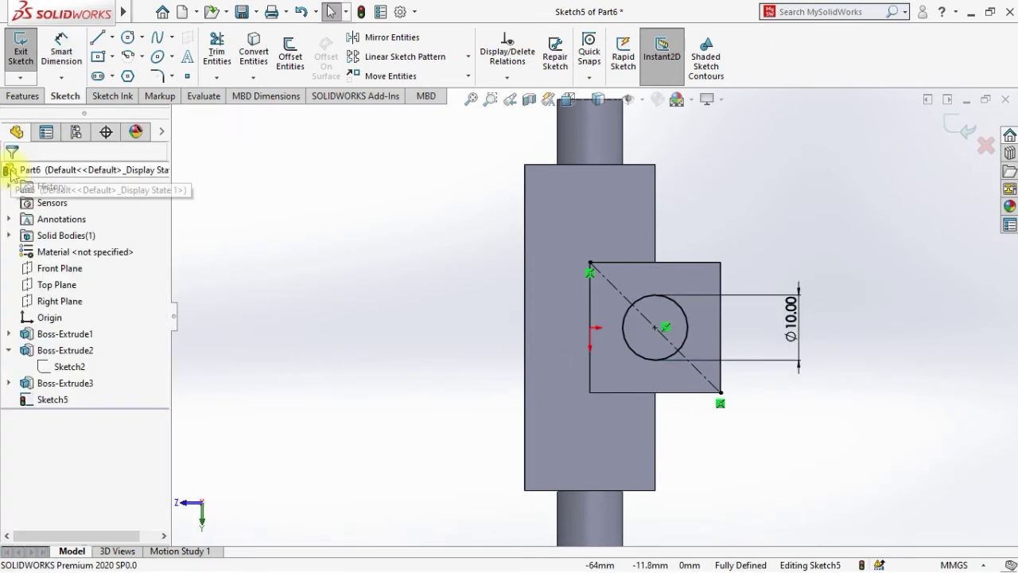
Extrude the circle on the Right Plane 70 mm with a Mid Plane end condition, merged with the block.
{"action": "left_click", "coordinate": [21, 95]}
{"action": "left_click", "coordinate": [24, 55]}
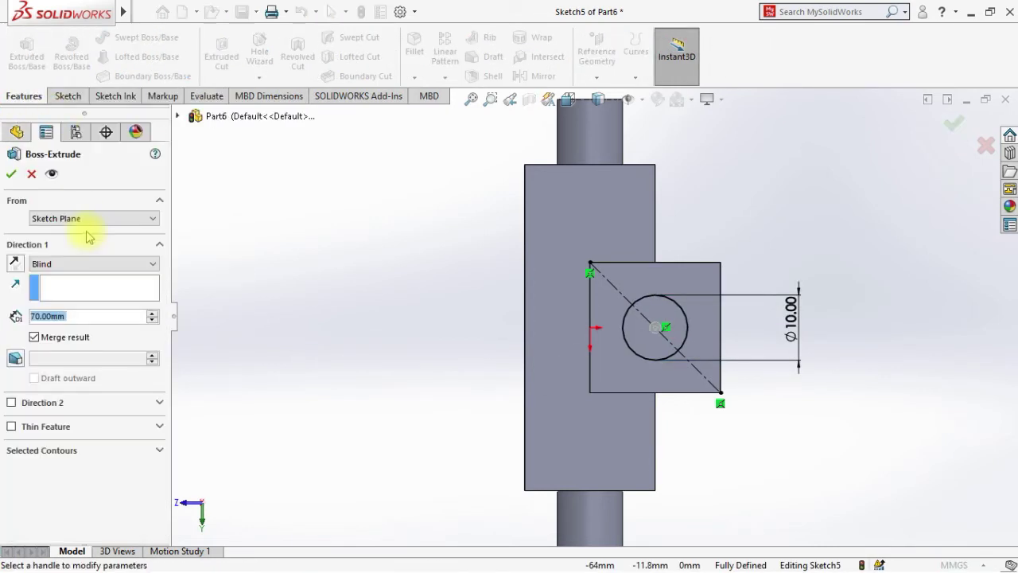
{"action": "left_click", "coordinate": [91, 264]}
{"action": "left_click", "coordinate": [80, 316]}
{"action": "left_click", "coordinate": [81, 263]}
{"action": "left_click", "coordinate": [83, 338]}
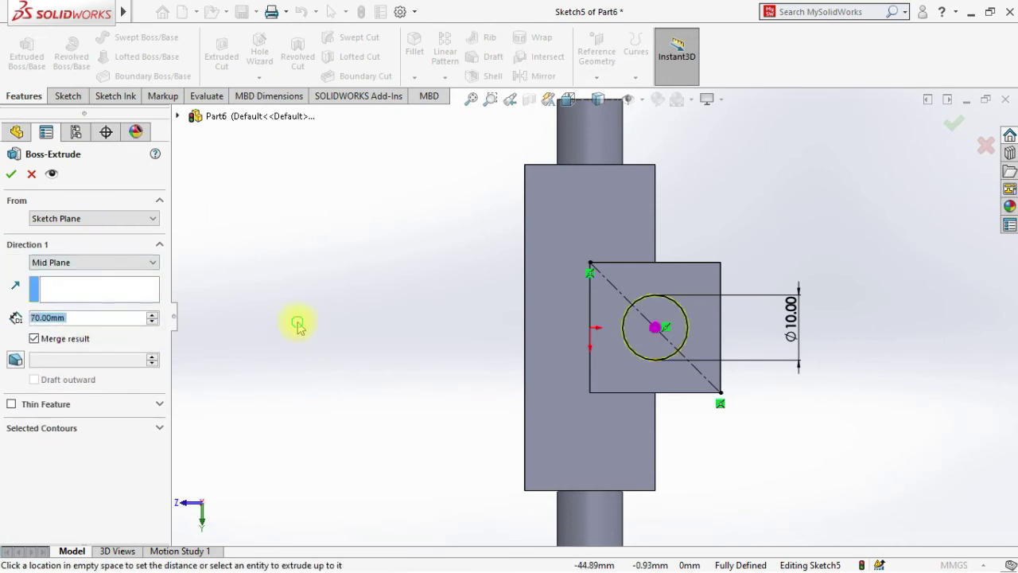
{"action": "middle_click_drag", "start_coordinate": [298, 325], "coordinate": [209, 307]}
{"action": "middle_click_drag", "start_coordinate": [389, 308], "coordinate": [326, 302]}
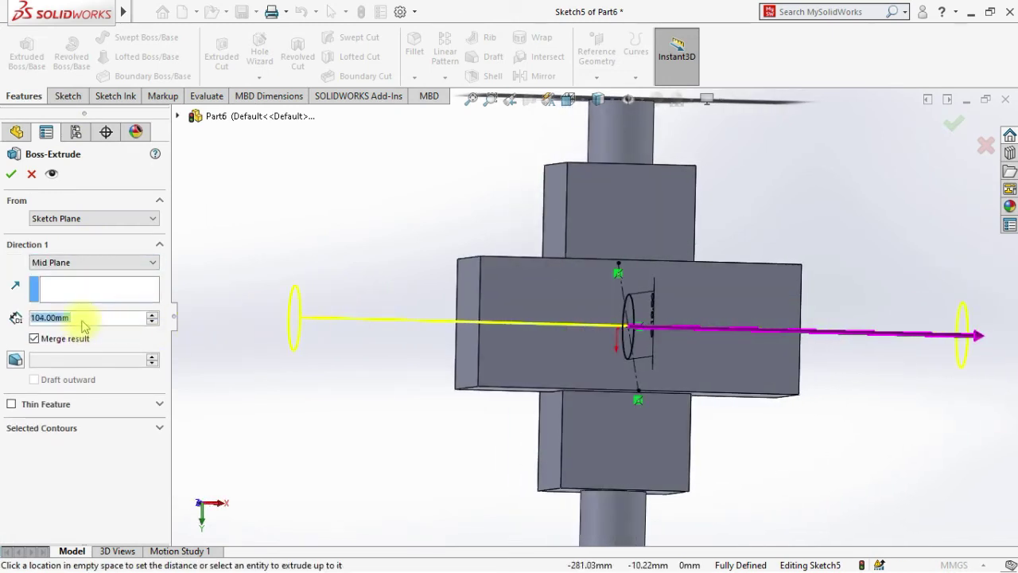
{"action": "type", "text": "70"}
{"action": "key", "text": "Return"}
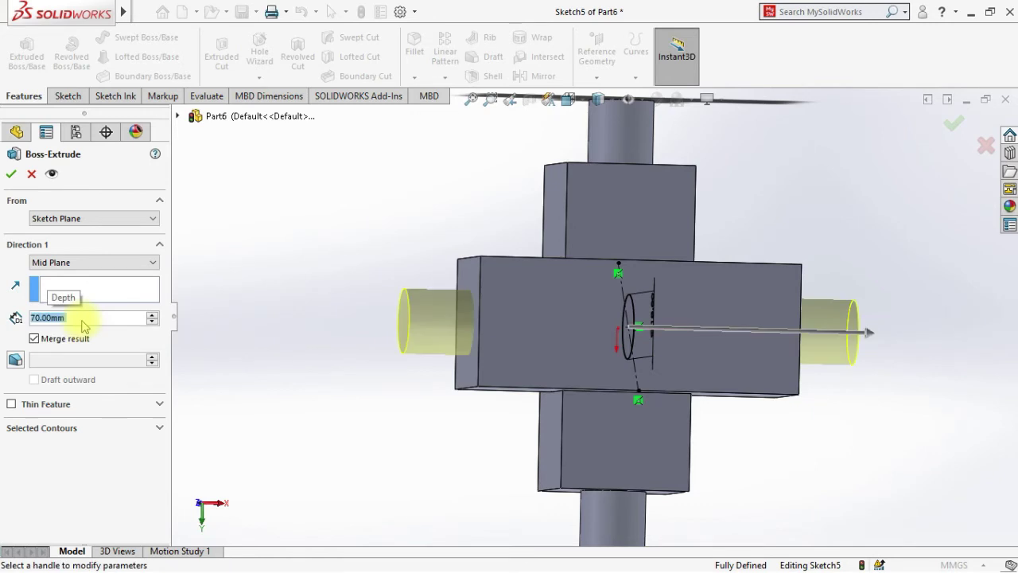
{"action": "left_click", "coordinate": [10, 175]}
Try to make an assembly from the finished cross part.
{"action": "middle_click_drag", "start_coordinate": [266, 352], "coordinate": [438, 470]}
{"action": "left_click", "coordinate": [143, 11]}
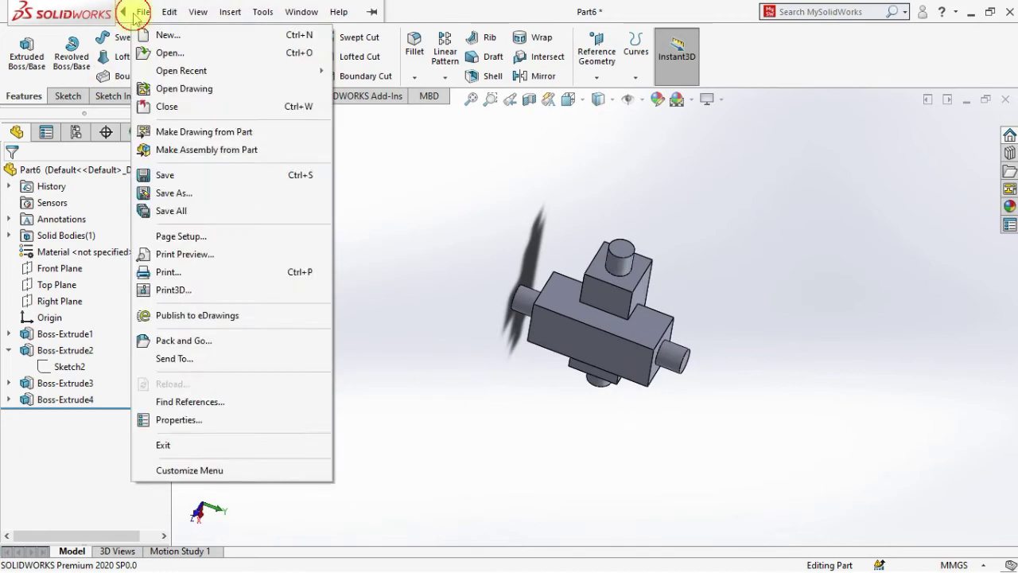
{"action": "left_click", "coordinate": [218, 150]}
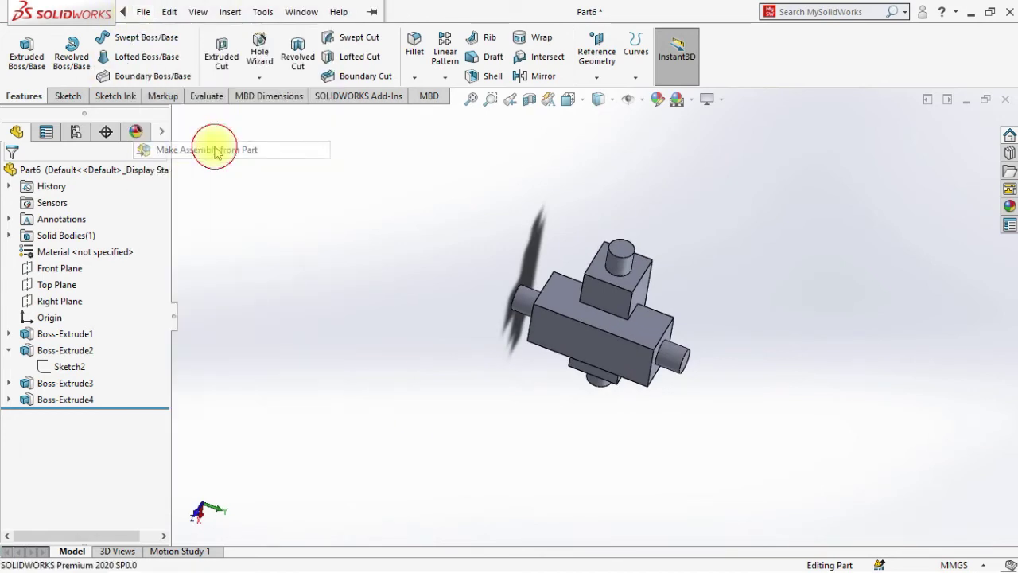
{"action": "left_click", "coordinate": [622, 211]}
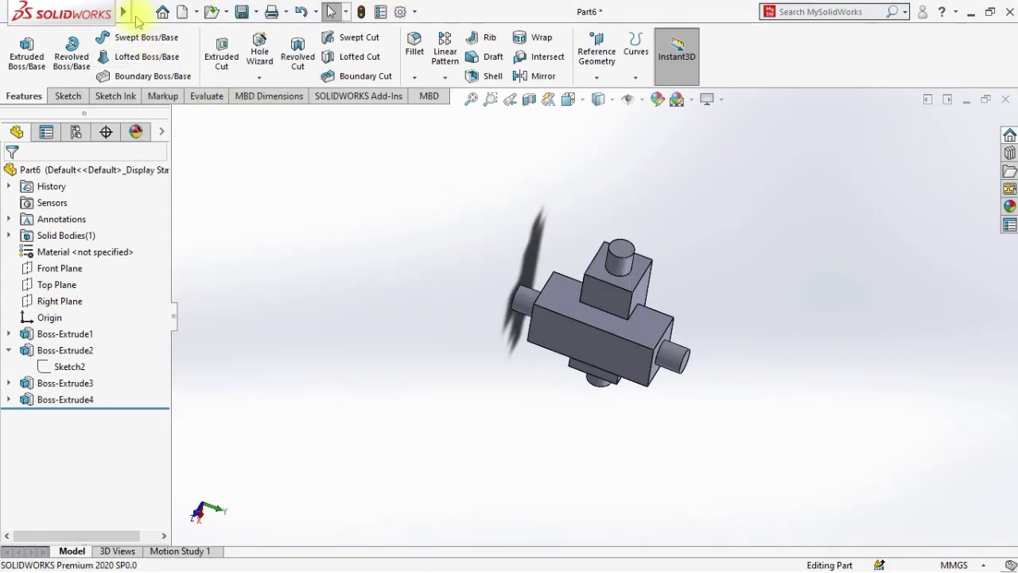
Save the finished cross part as "u 2" in the Documents folder.
{"action": "left_click", "coordinate": [143, 11]}
{"action": "left_click", "coordinate": [168, 191]}
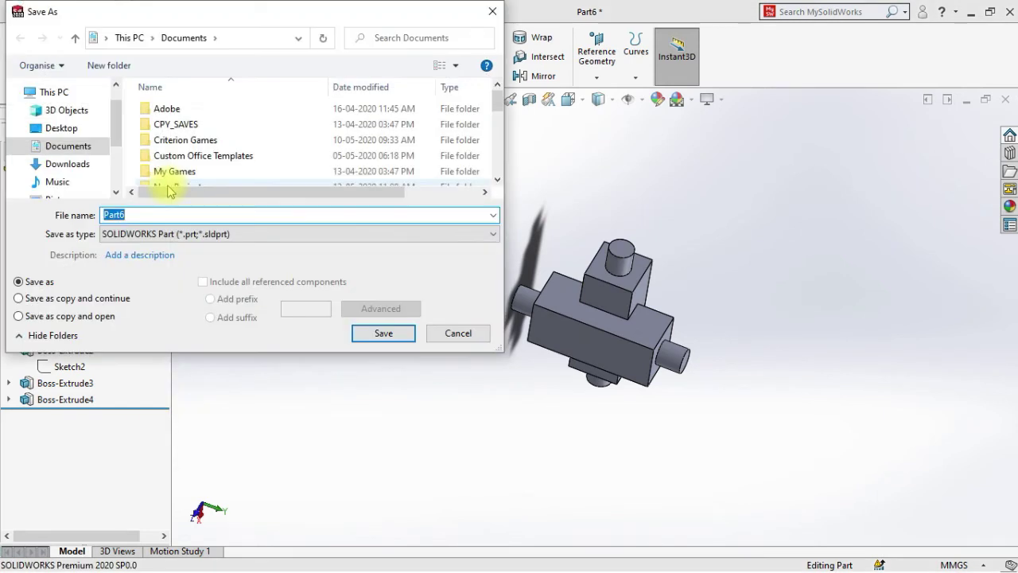
{"action": "type", "text": "u 2"}
{"action": "key", "text": "Return"}
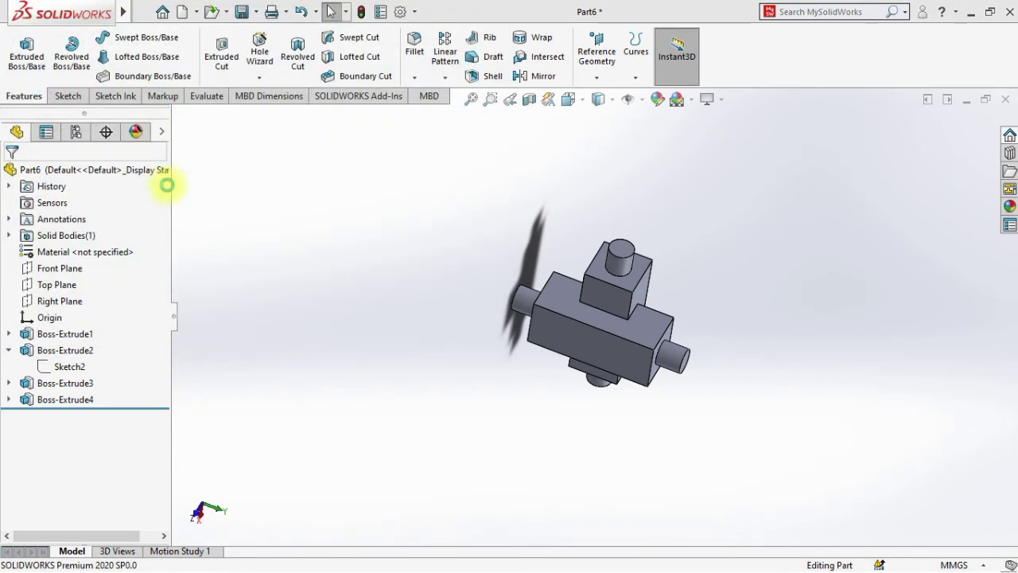
{"action": "mouse_move", "coordinate": [125, 12]}
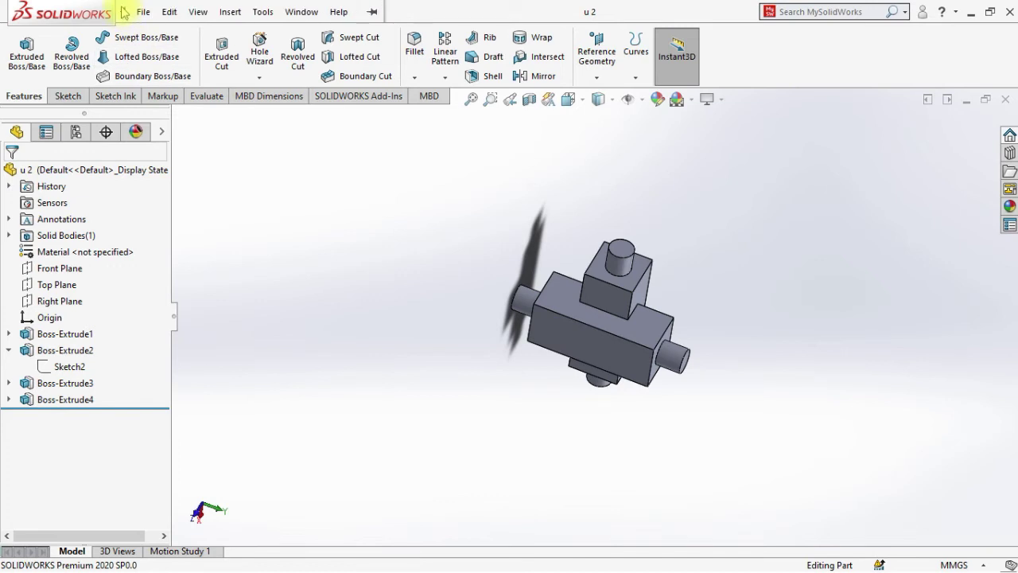
{"action": "left_click", "coordinate": [139, 12]}
{"action": "left_click", "coordinate": [159, 34]}
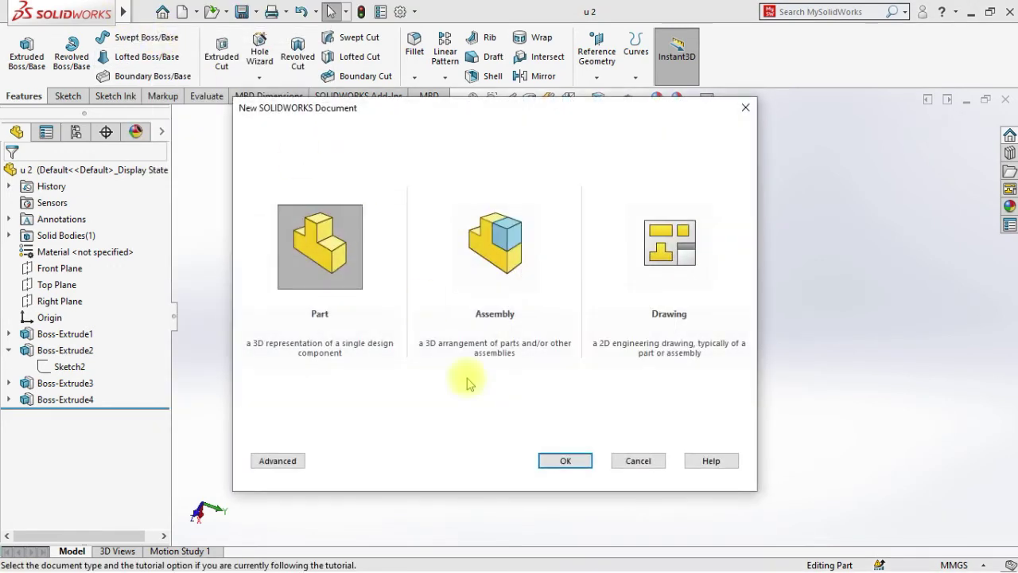
{"action": "left_click", "coordinate": [477, 374]}
{"action": "left_click", "coordinate": [579, 460]}
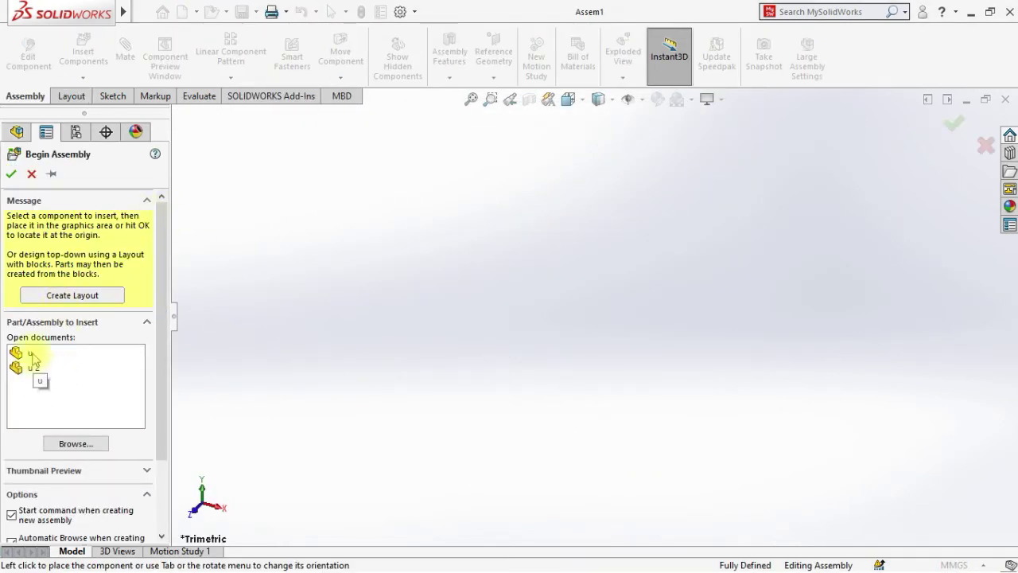
{"action": "left_click", "coordinate": [40, 387]}
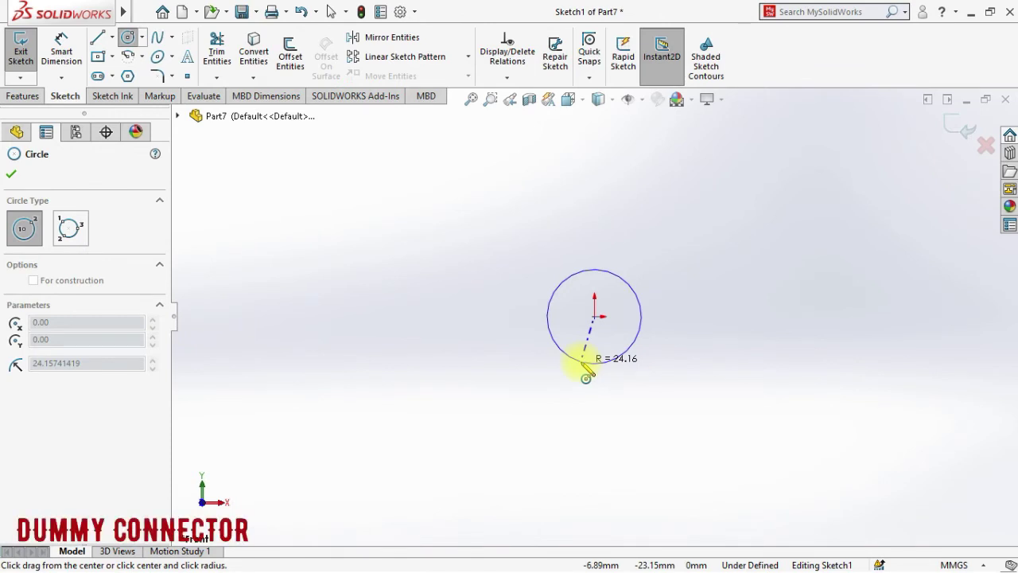
Draw a circle of about 24 mm radius centered on the origin and extrude it 10 mm as a Blind boss.
{"action": "left_click", "coordinate": [584, 365]}
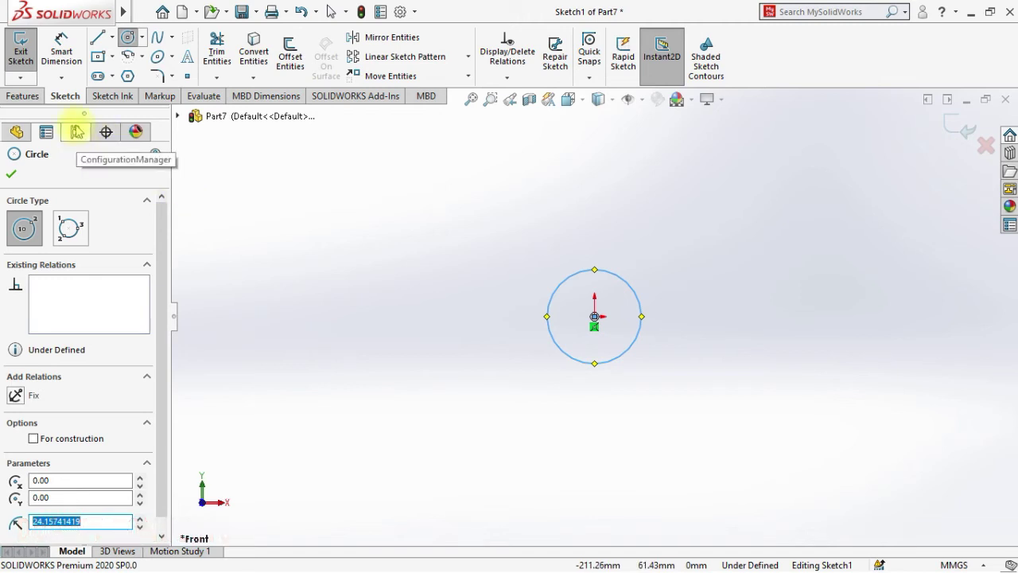
{"action": "left_click", "coordinate": [20, 95]}
{"action": "left_click", "coordinate": [29, 56]}
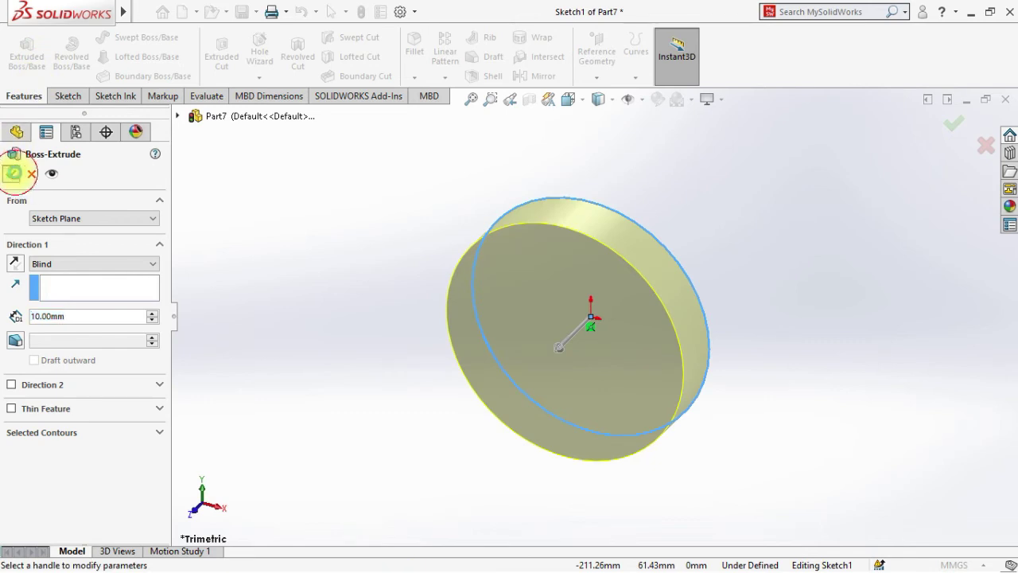
{"action": "left_click", "coordinate": [13, 173]}
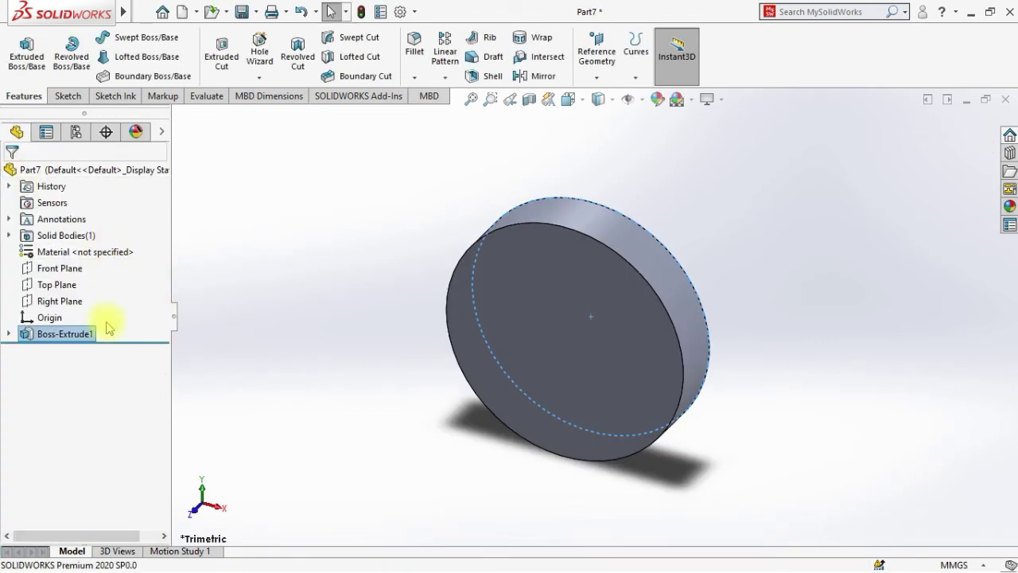
Edit the disc's base sketch and dimension its circle to a 30 mm diameter.
{"action": "left_click", "coordinate": [9, 333]}
{"action": "right_click", "coordinate": [55, 350]}
{"action": "left_click", "coordinate": [72, 266]}
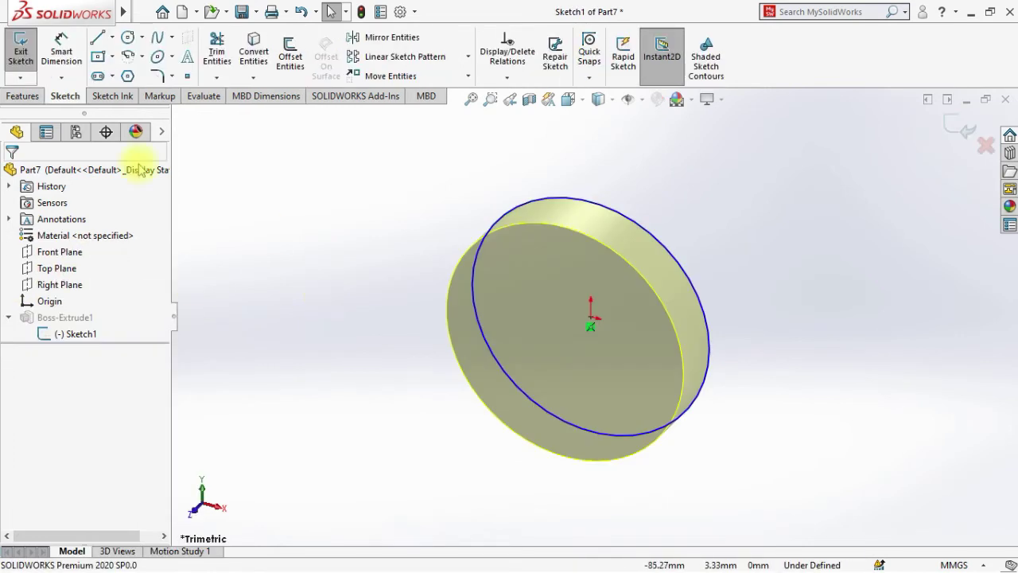
{"action": "left_click", "coordinate": [61, 52]}
{"action": "left_click", "coordinate": [666, 244]}
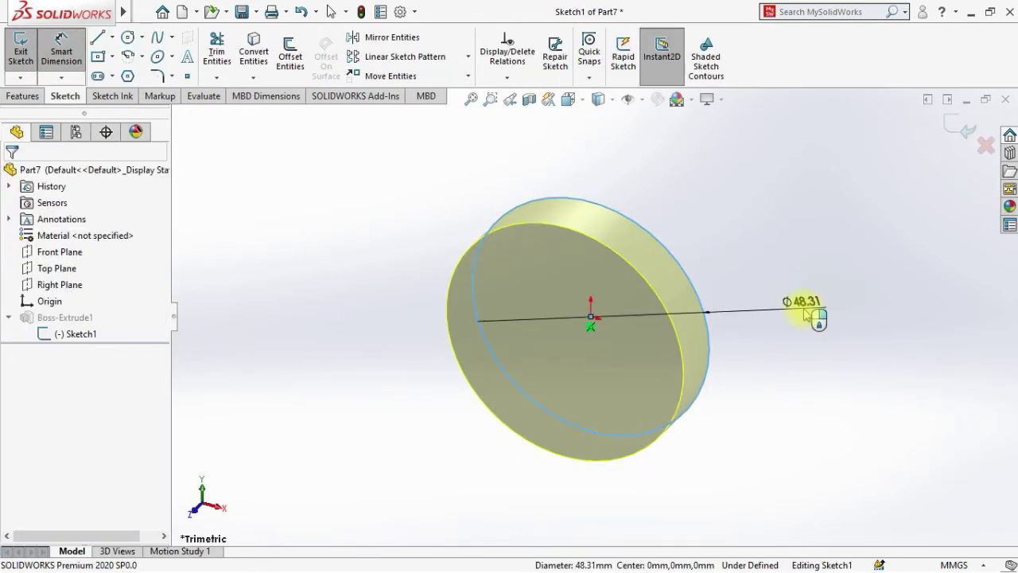
{"action": "left_click", "coordinate": [805, 313]}
{"action": "type", "text": "30"}
{"action": "key", "text": "Return"}
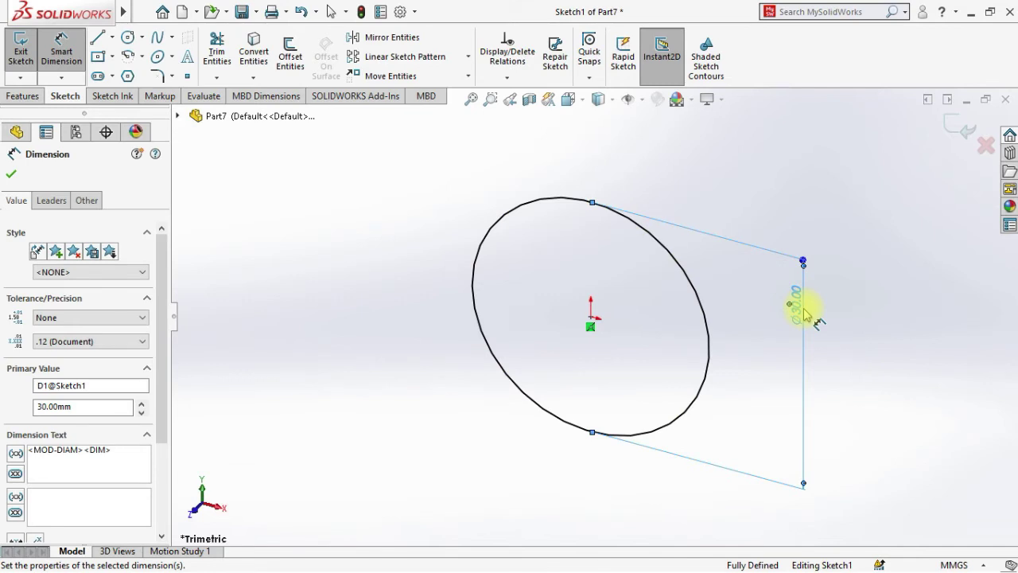
{"action": "left_click", "coordinate": [11, 174]}
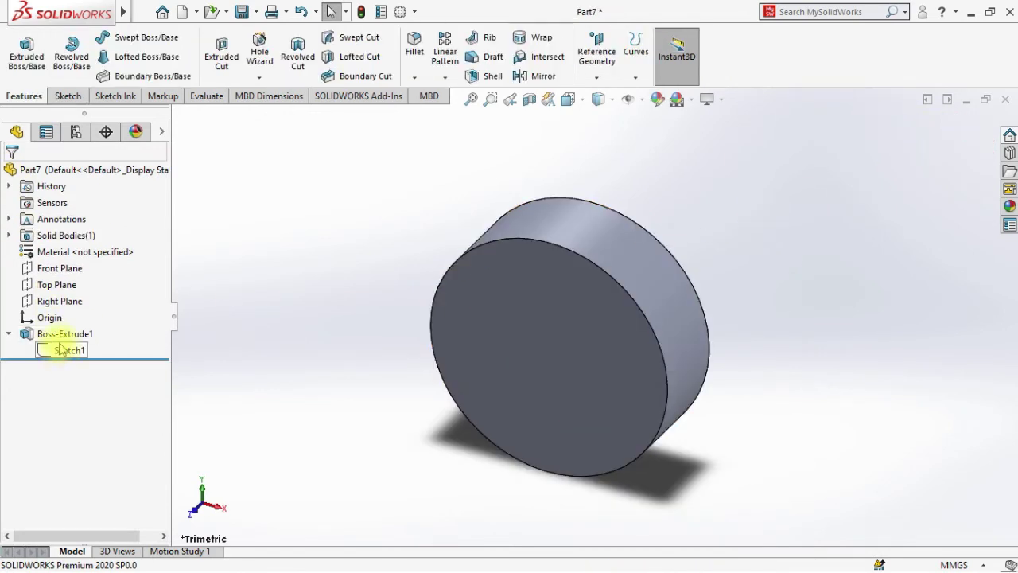
Set the disc's extrusion depth to 20 mm.
{"action": "right_click", "coordinate": [47, 334]}
{"action": "left_click", "coordinate": [68, 211]}
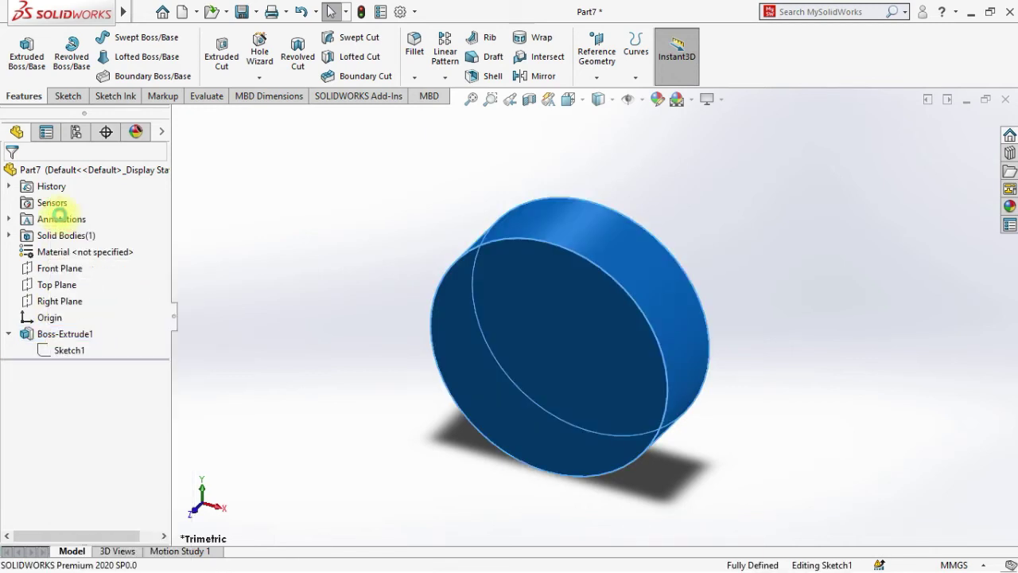
{"action": "type", "text": "20"}
{"action": "key", "text": "Return"}
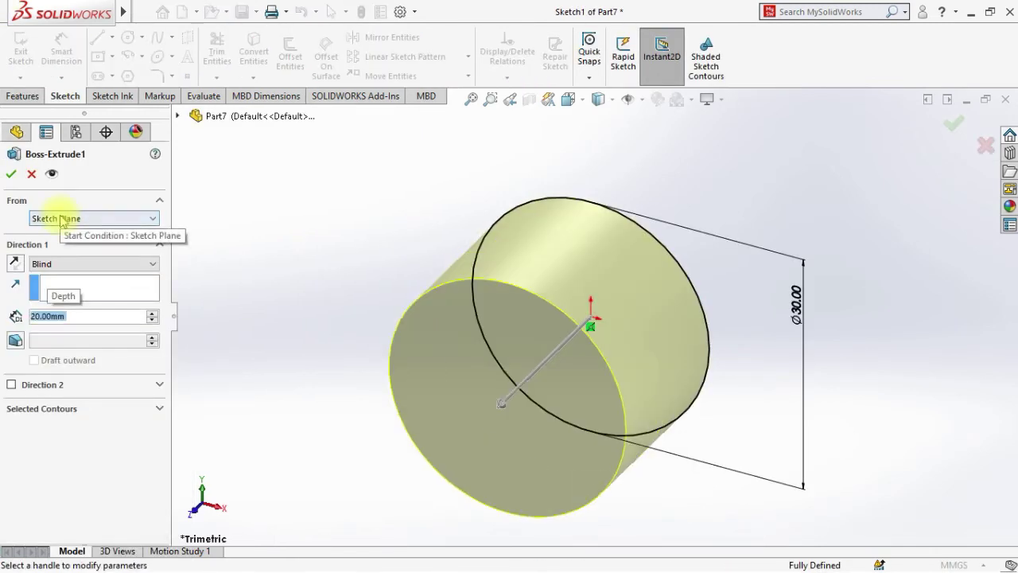
{"action": "left_click", "coordinate": [10, 173]}
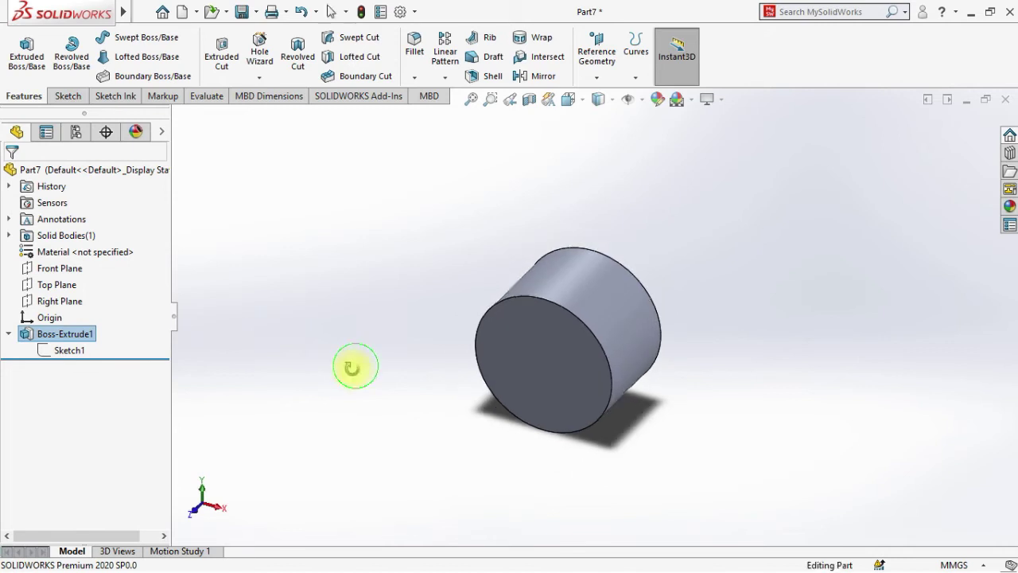
Sketch a circle of about 3.6 mm radius on the cylinder's front face, centered on the origin.
{"action": "right_click", "coordinate": [500, 371]}
{"action": "left_click", "coordinate": [519, 219]}
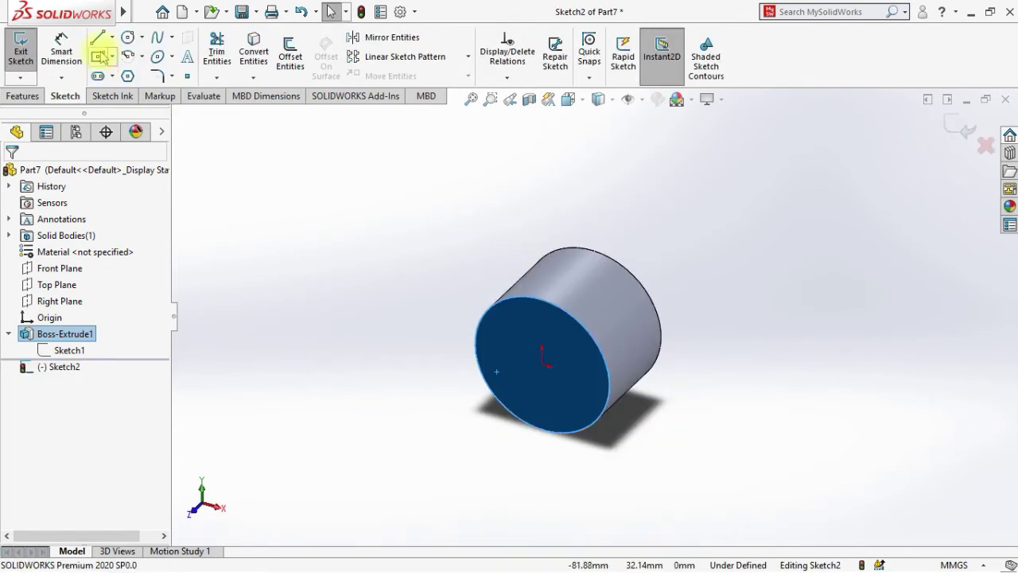
{"action": "left_click", "coordinate": [127, 38]}
{"action": "left_click", "coordinate": [542, 366]}
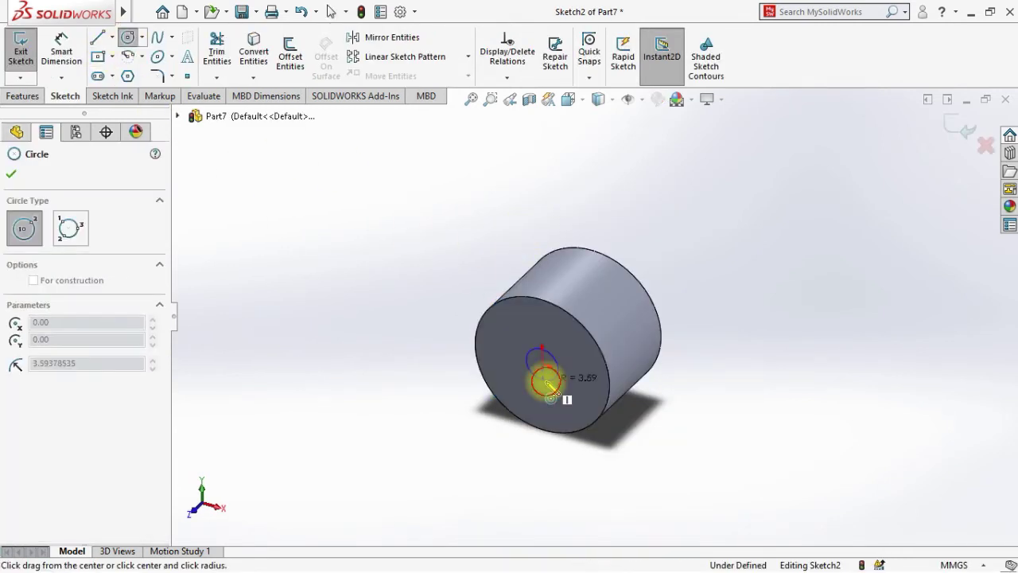
{"action": "left_click", "coordinate": [560, 369]}
Extrude the small circle 70 mm as a Blind boss merged with the cylinder.
{"action": "left_click", "coordinate": [38, 97]}
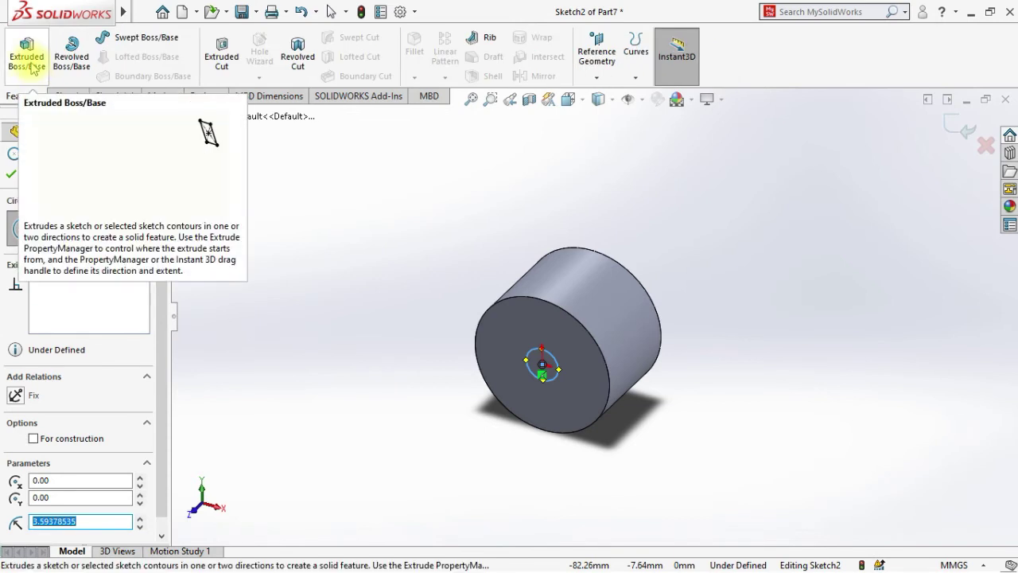
{"action": "left_click", "coordinate": [30, 62]}
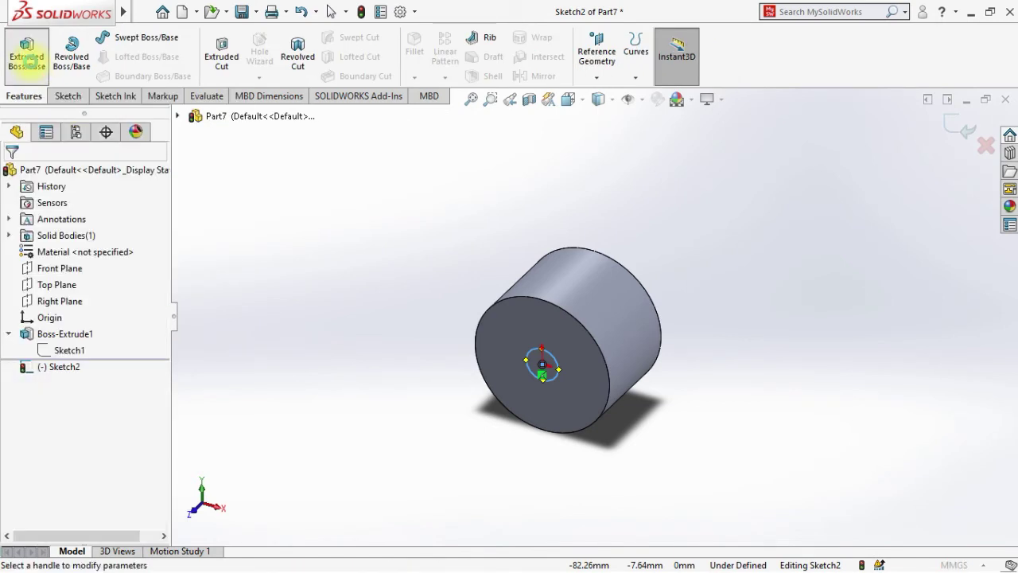
{"action": "type", "text": "70"}
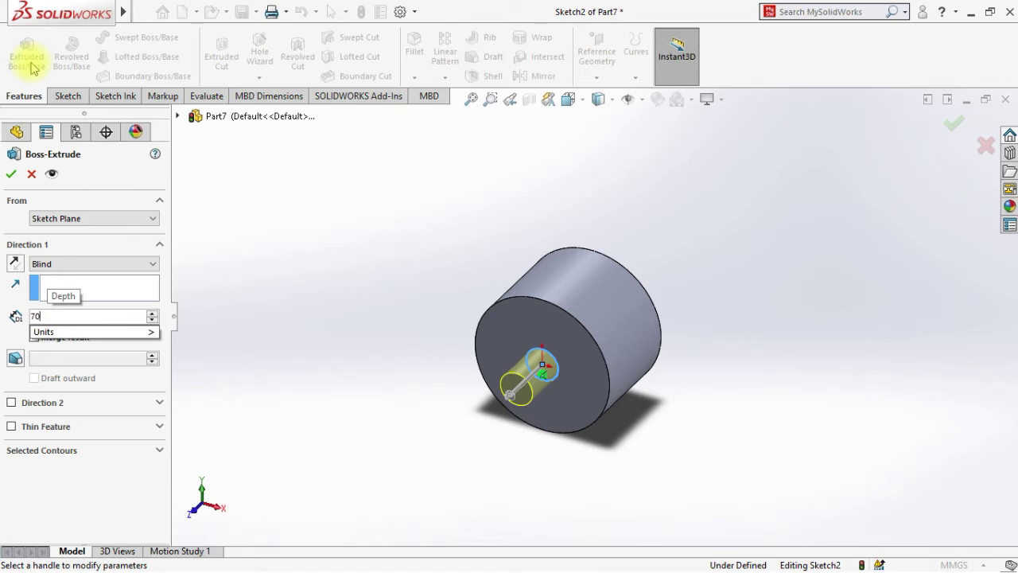
{"action": "key", "text": "Return"}
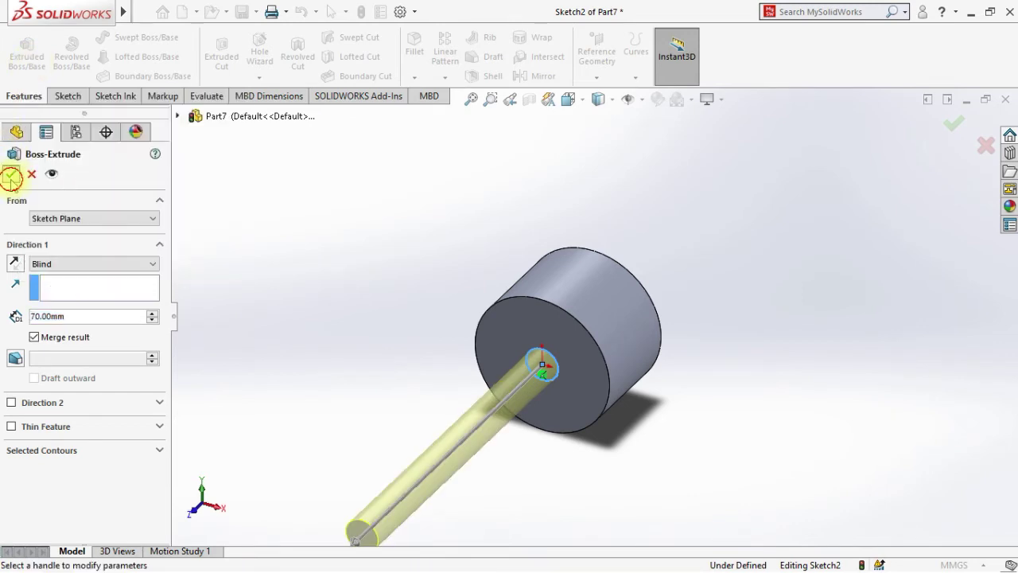
{"action": "left_click", "coordinate": [11, 177]}
{"action": "scroll", "coordinate": [247, 281], "scroll_direction": "up", "scroll_amount": 4}
{"action": "middle_click_drag", "start_coordinate": [288, 298], "coordinate": [308, 400]}
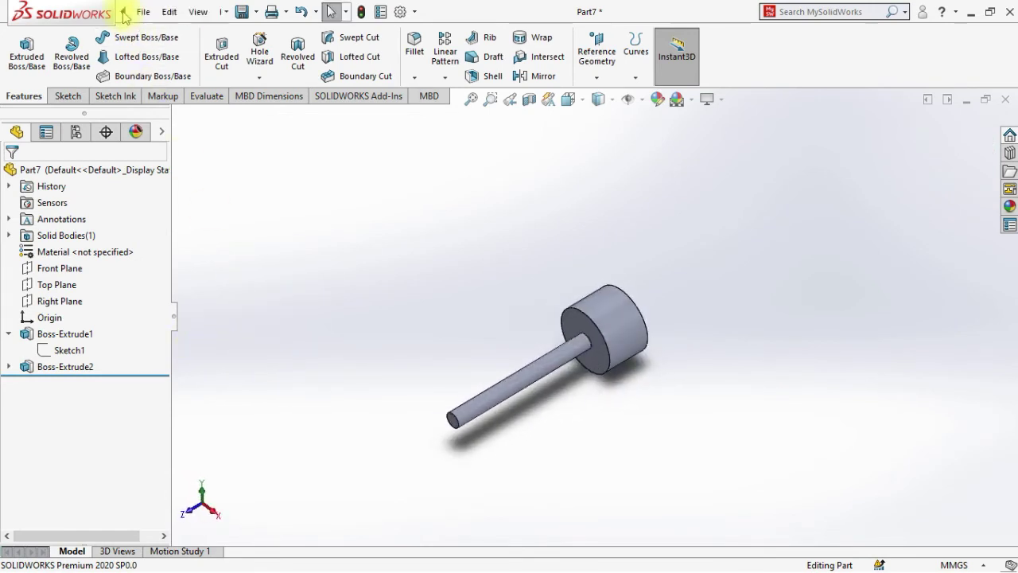
Save the cylinder-and-rod connector part as "temp link" in the Documents folder.
{"action": "left_click", "coordinate": [140, 14]}
{"action": "left_click", "coordinate": [171, 193]}
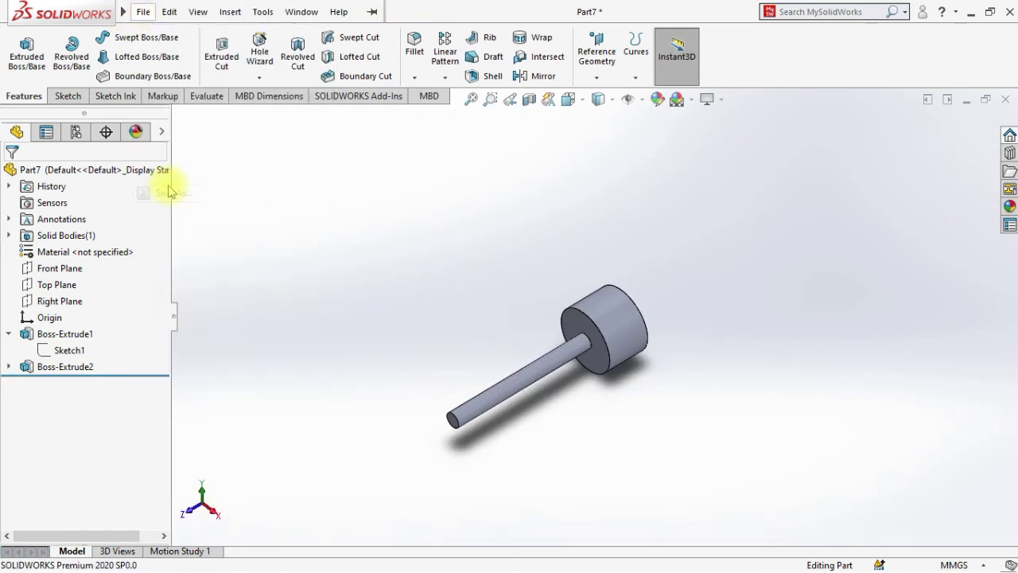
{"action": "type", "text": "temp link"}
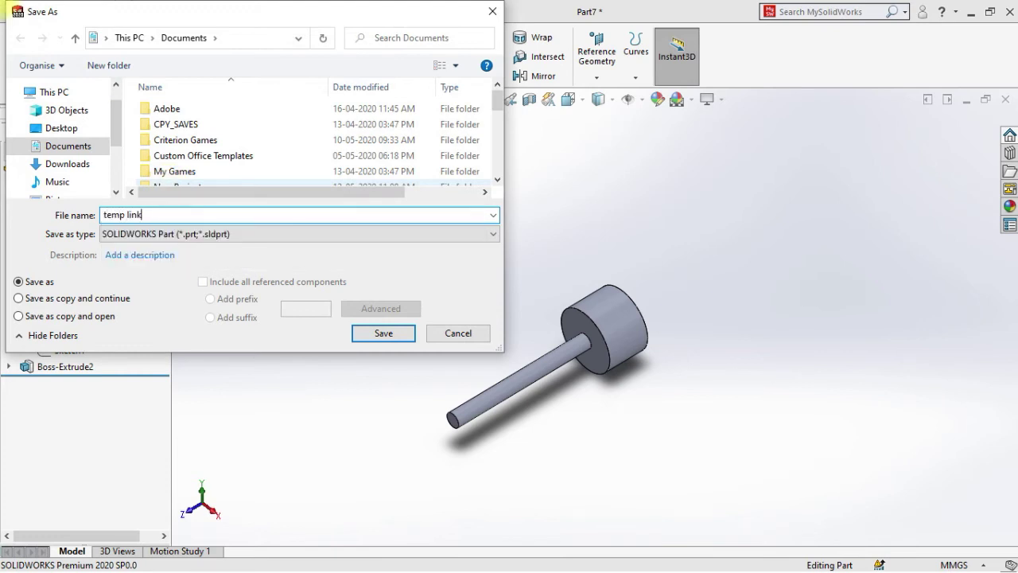
{"action": "key", "text": "Return"}
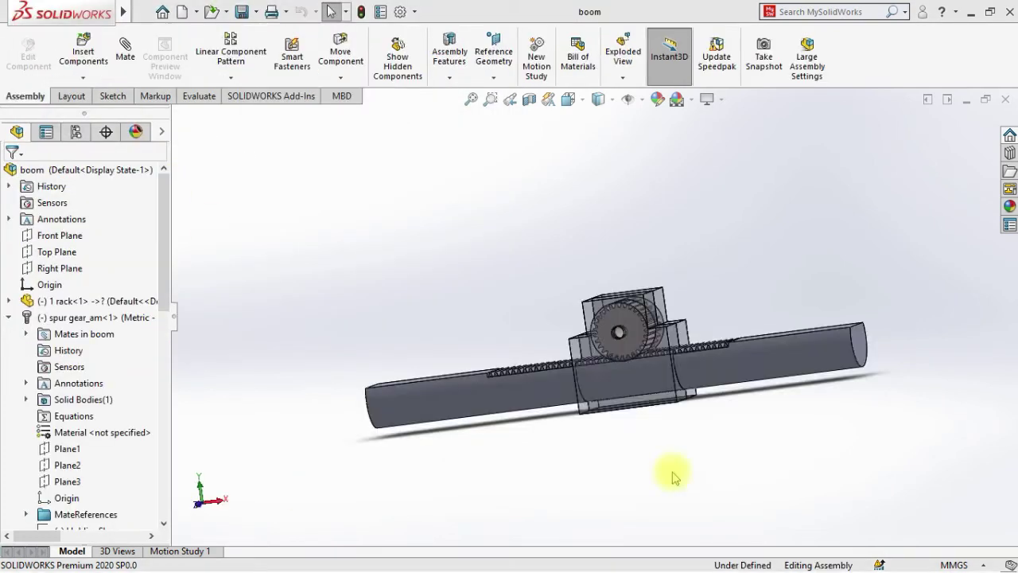
Examine the boom assembly's rack, gear and housing from several sides, test which components can move, and finish in the Left view.
{"action": "mouse_move", "coordinate": [673, 472]}
{"action": "middle_mouse_down"}
{"action": "mouse_move", "coordinate": [793, 473]}
{"action": "mouse_move", "coordinate": [692, 470]}
{"action": "middle_mouse_up"}
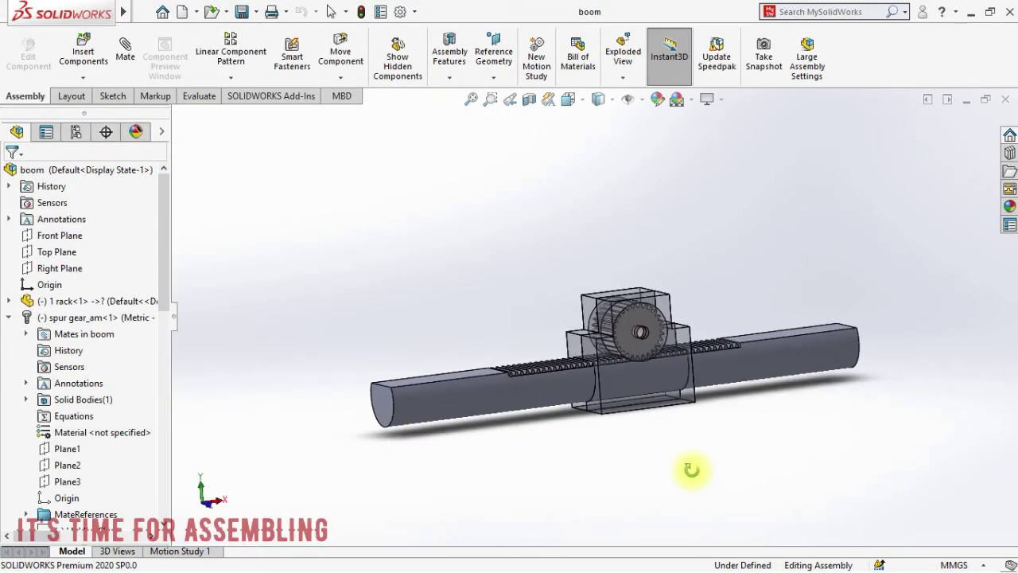
{"action": "key", "text": "space"}
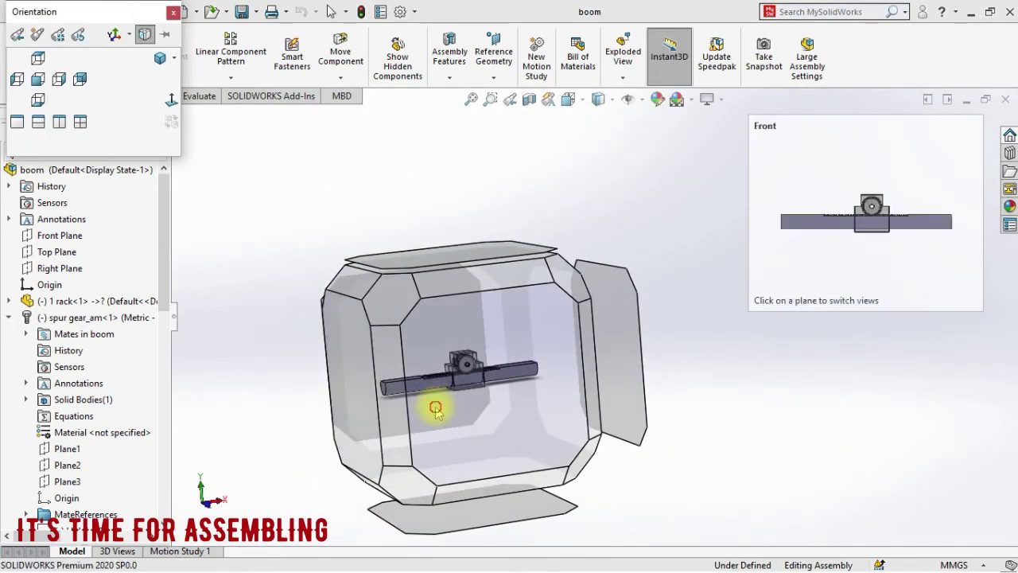
{"action": "left_click", "coordinate": [435, 409]}
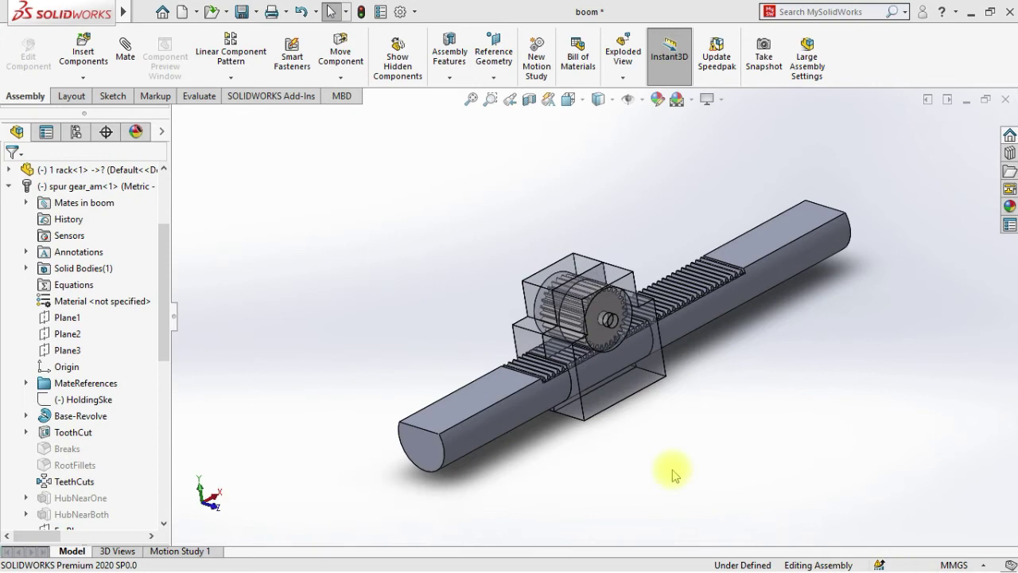
{"action": "mouse_move", "coordinate": [673, 469]}
{"action": "middle_mouse_down"}
{"action": "mouse_move", "coordinate": [600, 468]}
{"action": "mouse_move", "coordinate": [671, 471]}
{"action": "middle_mouse_up"}
{"action": "left_click_drag", "start_coordinate": [564, 399], "coordinate": [469, 472]}
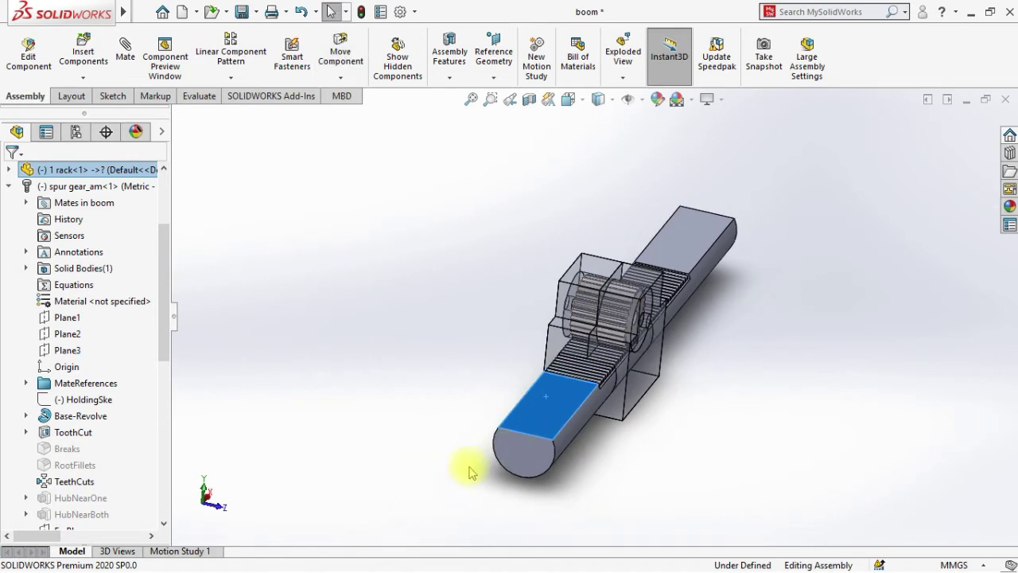
{"action": "middle_click_drag", "start_coordinate": [469, 473], "coordinate": [659, 375]}
{"action": "left_click_drag", "start_coordinate": [660, 374], "coordinate": [703, 367]}
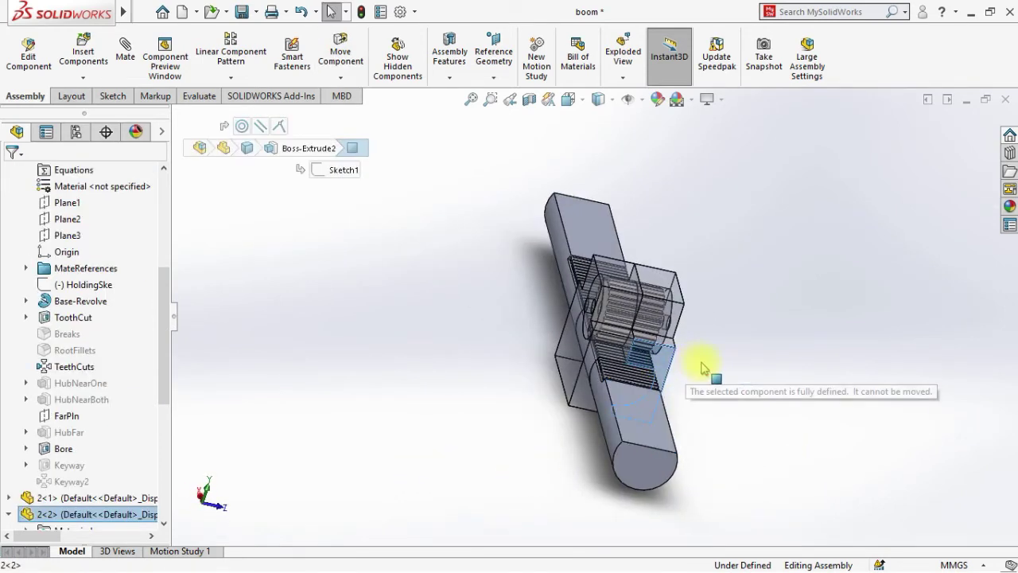
{"action": "left_click", "coordinate": [745, 461]}
{"action": "key", "text": "space"}
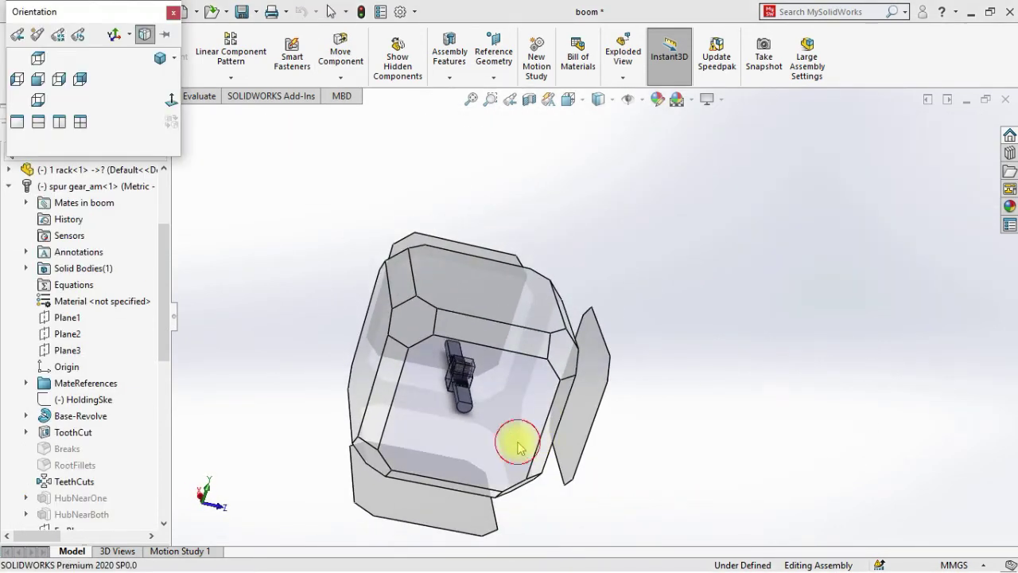
{"action": "left_click", "coordinate": [517, 444]}
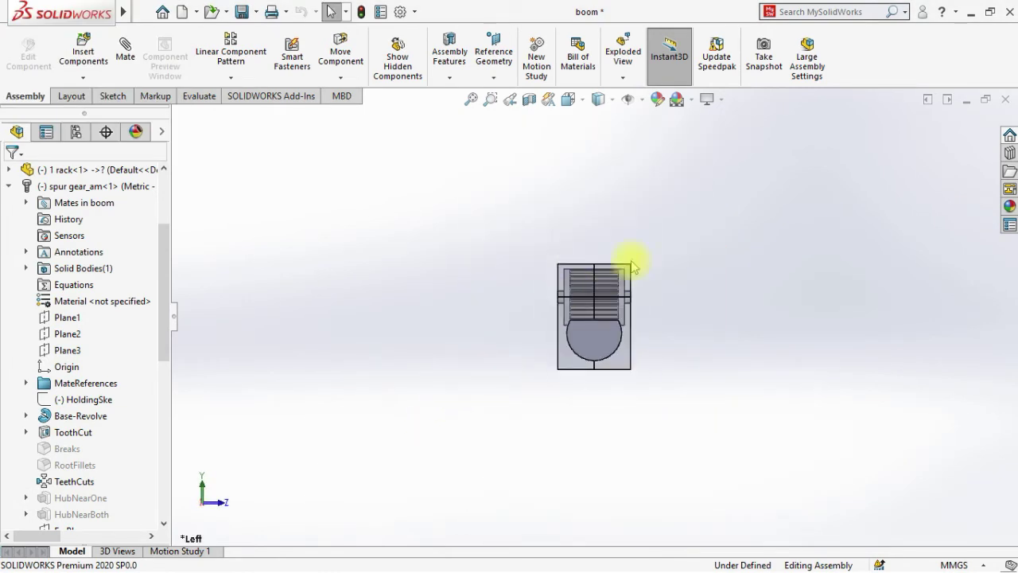
Insert the fork part "u" into the boom assembly and place it beside the gear housing.
{"action": "left_click", "coordinate": [83, 51]}
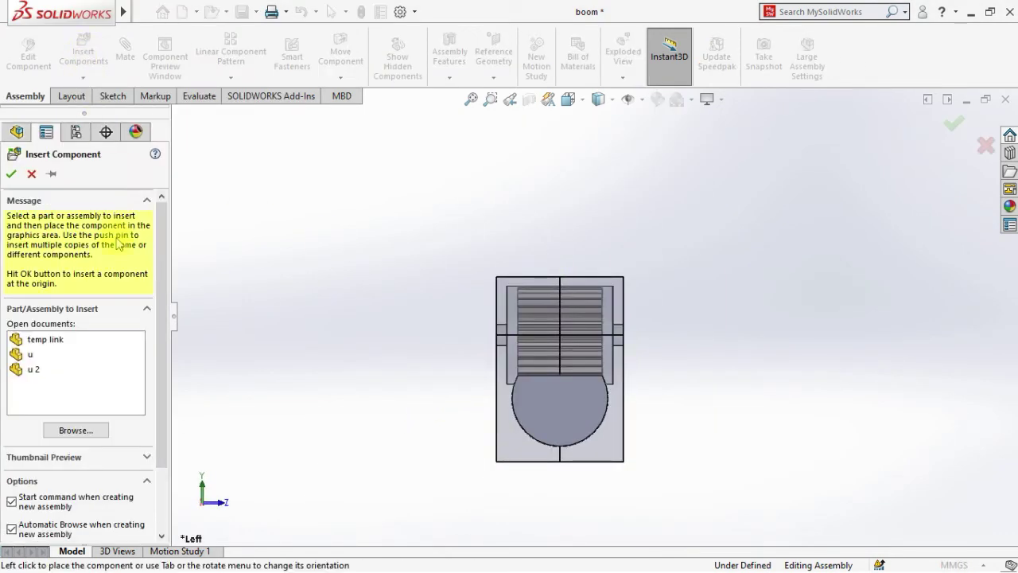
{"action": "left_click", "coordinate": [30, 355]}
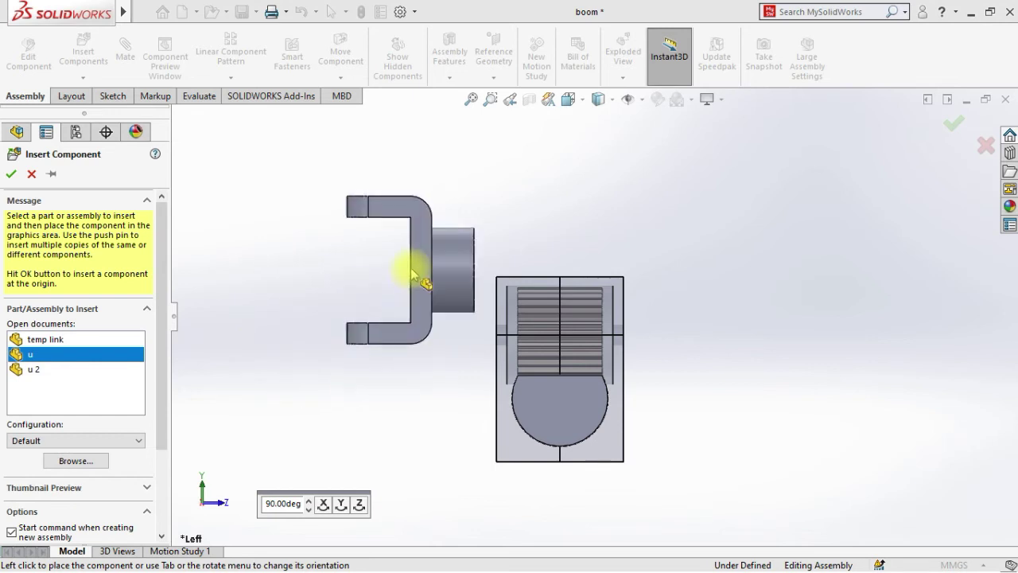
{"action": "left_click", "coordinate": [82, 51]}
Insert "temp link", a second "u" fork and the cross "u 2" together, placing each separately around the gear housing.
{"action": "left_click", "coordinate": [82, 51]}
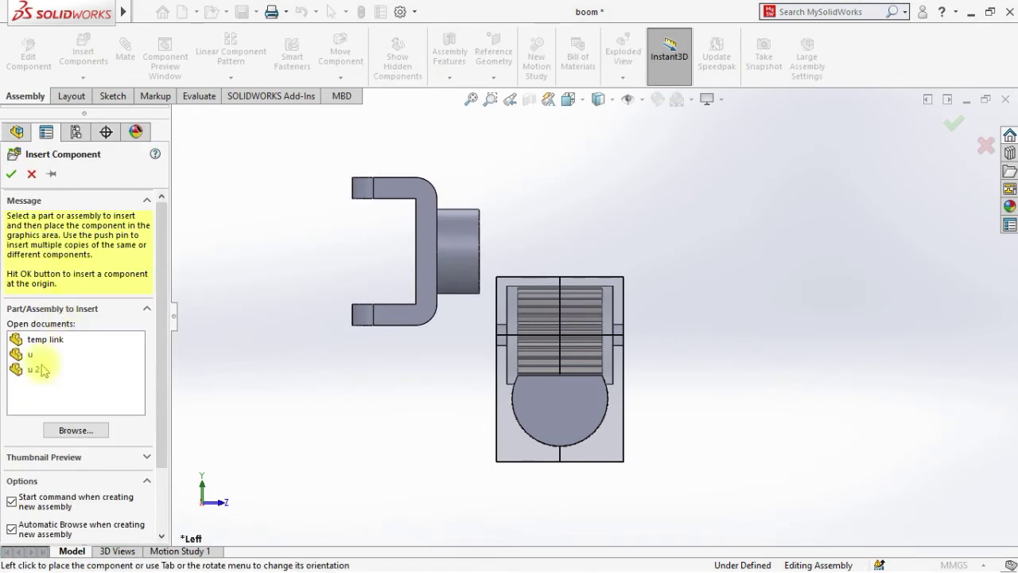
{"action": "left_click", "coordinate": [46, 341]}
{"action": "left_click", "coordinate": [38, 371], "text": "ctrl"}
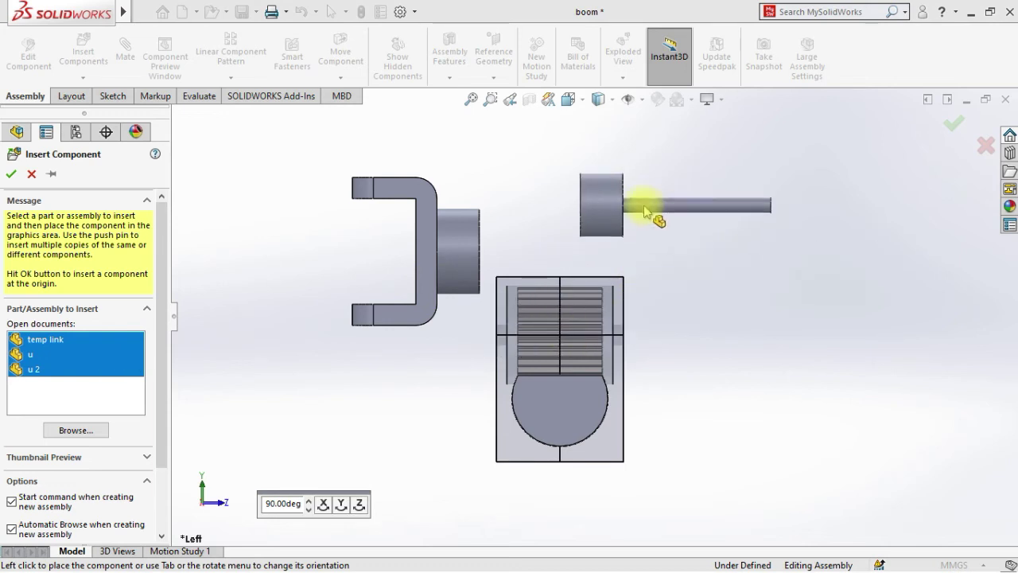
{"action": "left_click", "coordinate": [577, 187]}
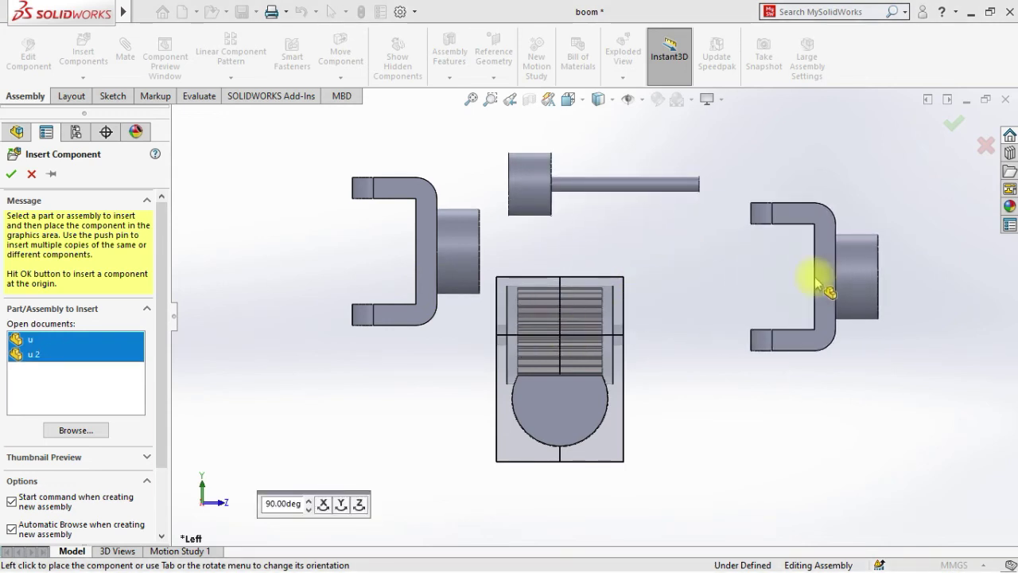
{"action": "left_click", "coordinate": [830, 318]}
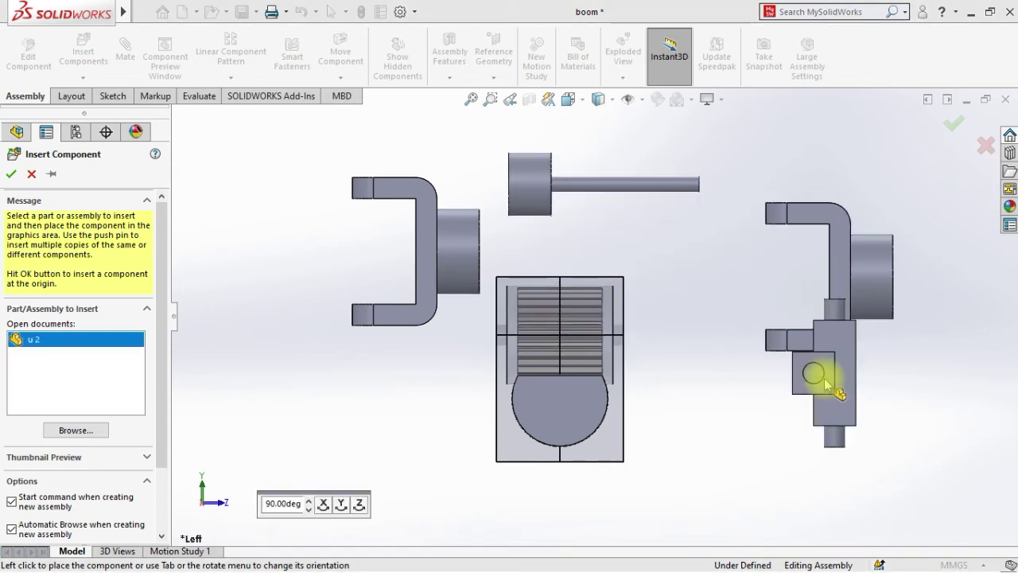
{"action": "left_click", "coordinate": [705, 440]}
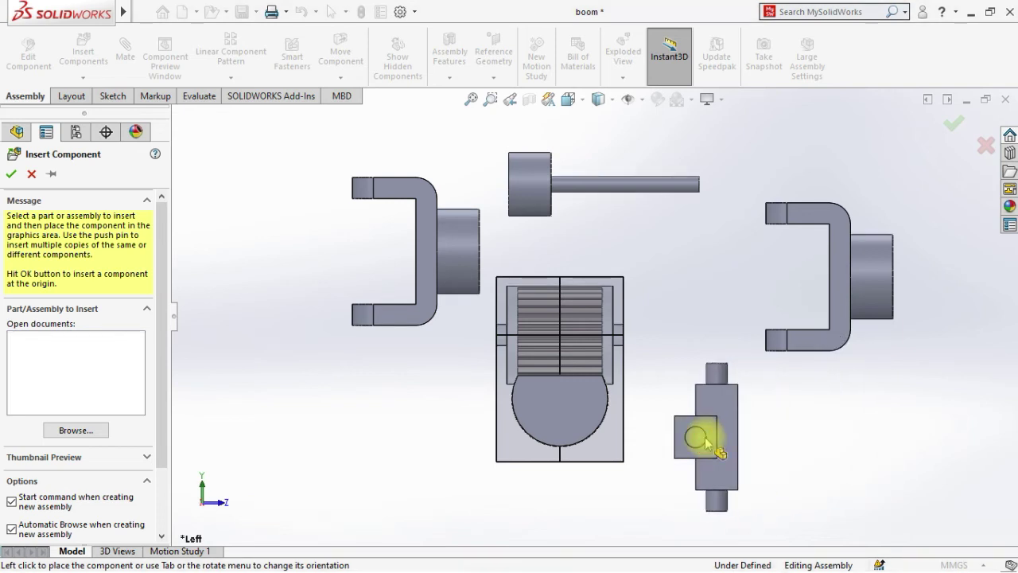
{"action": "middle_click_drag", "start_coordinate": [706, 440], "coordinate": [676, 489]}
{"action": "middle_click_drag", "start_coordinate": [708, 322], "coordinate": [636, 216]}
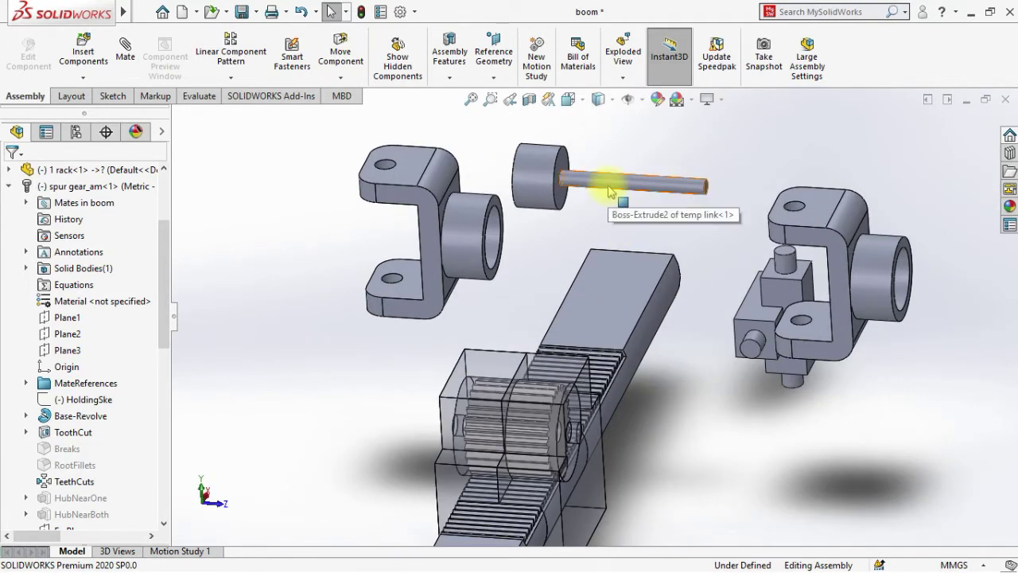
Mate the thin shaft of temp link concentric with the central bore of the spur gear.
{"action": "left_click", "coordinate": [610, 191]}
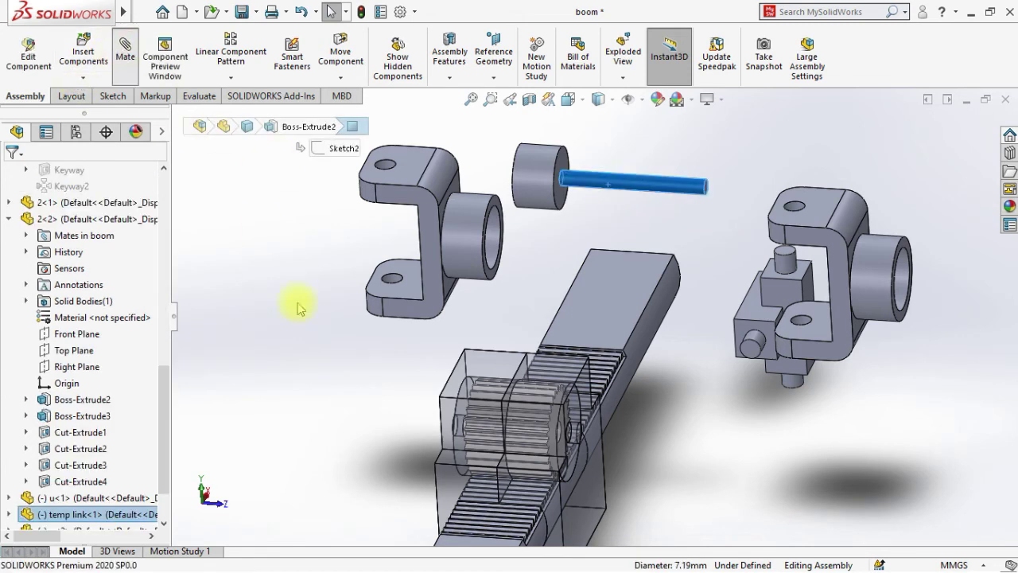
{"action": "middle_click_drag", "start_coordinate": [700, 478], "coordinate": [644, 480]}
{"action": "scroll", "coordinate": [493, 432], "scroll_direction": "down", "scroll_amount": 5}
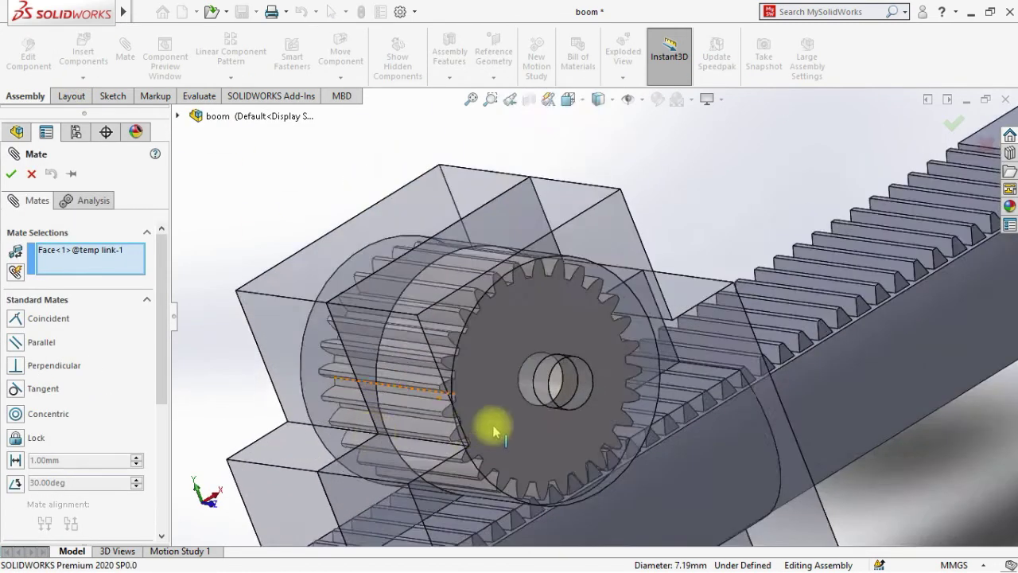
{"action": "left_click", "coordinate": [600, 356]}
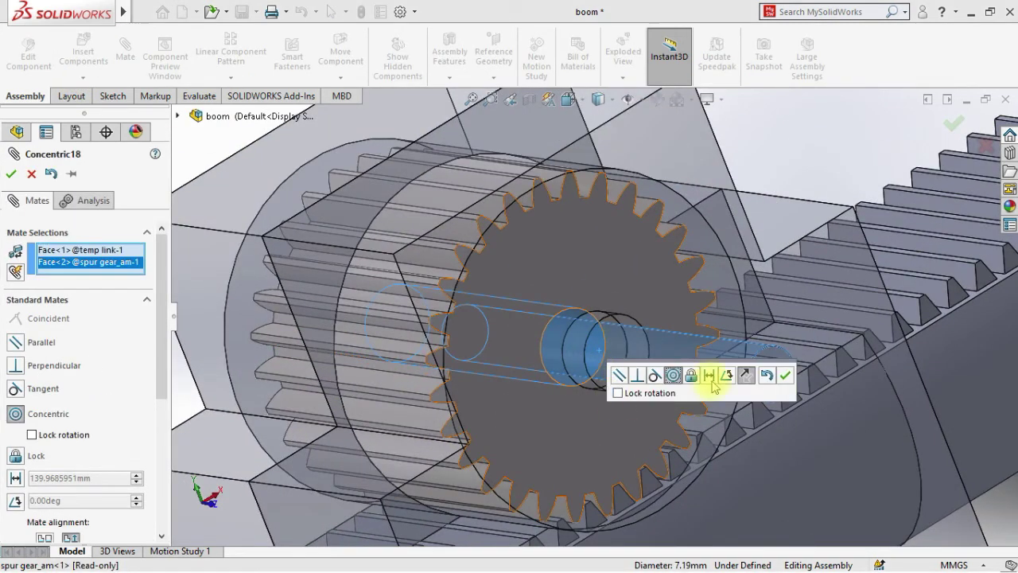
{"action": "scroll", "coordinate": [722, 390], "scroll_direction": "up", "scroll_amount": 10}
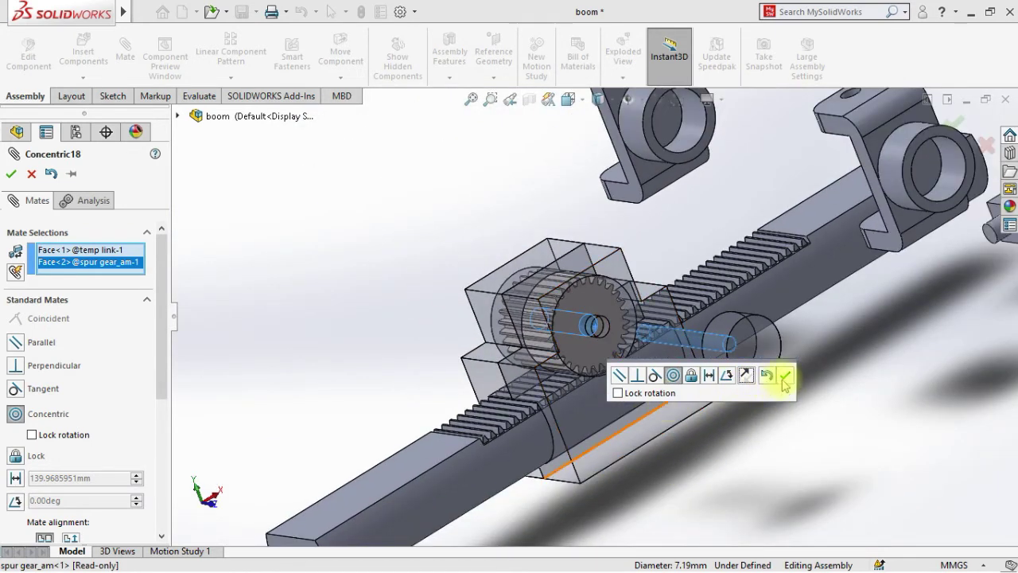
{"action": "left_click", "coordinate": [785, 377]}
{"action": "key", "text": "Escape"}
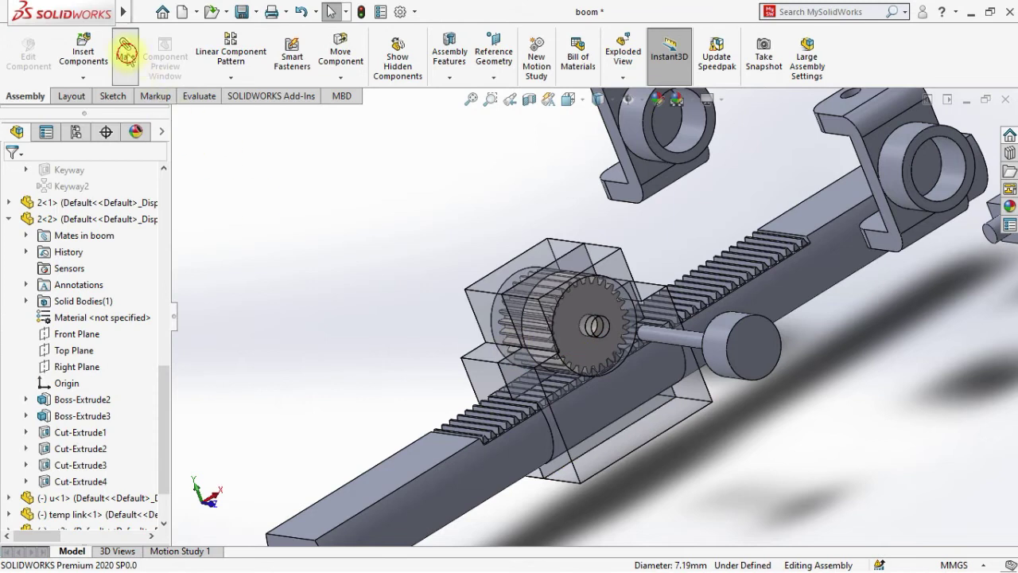
Add a coincident mate between the outer side face of housing half 2<2> and the facing shoulder of temp link's cylinder.
{"action": "left_click", "coordinate": [633, 439]}
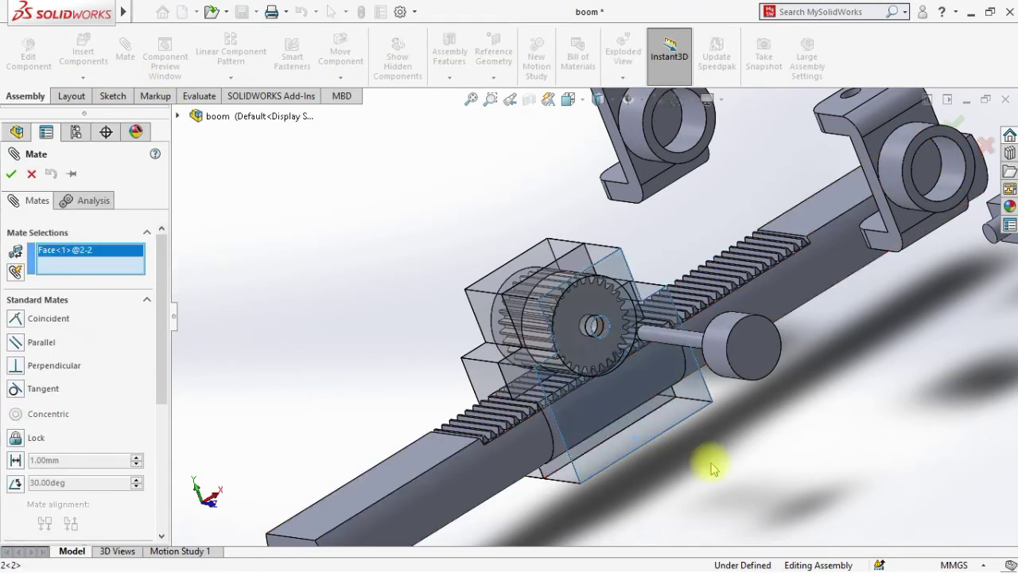
{"action": "middle_click_drag", "start_coordinate": [711, 462], "coordinate": [870, 346]}
{"action": "left_click", "coordinate": [846, 368]}
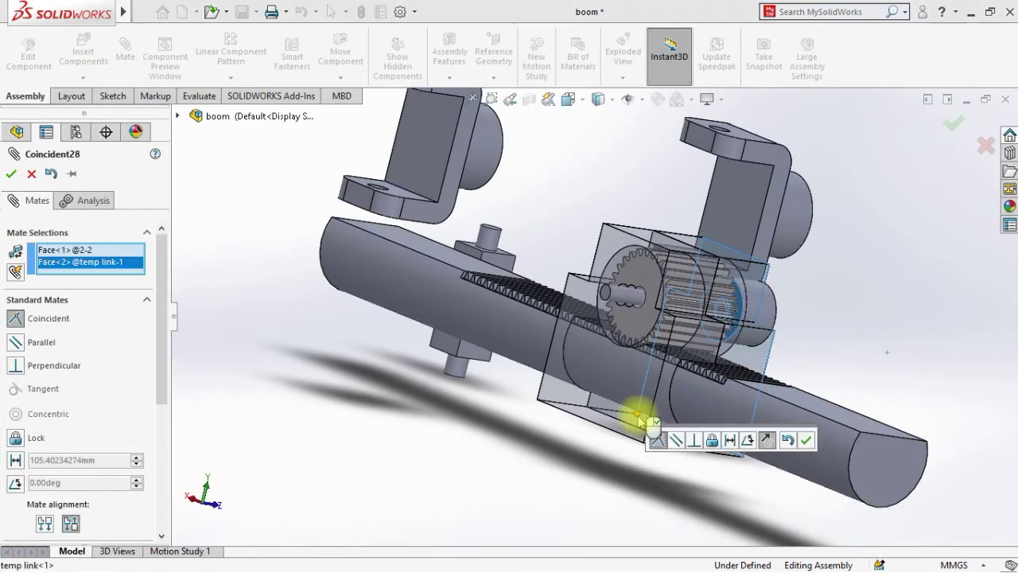
{"action": "right_click", "coordinate": [503, 420]}
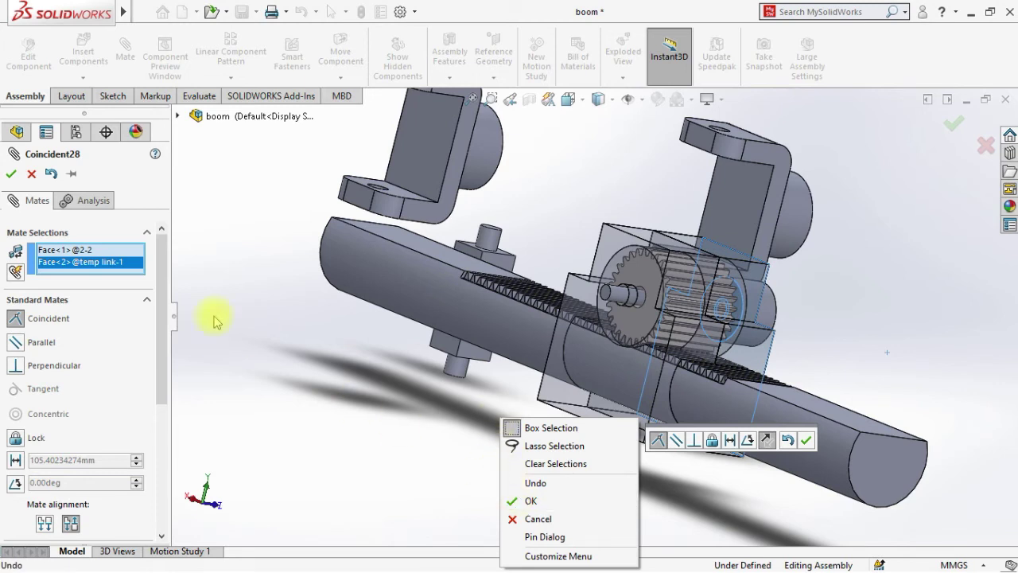
{"action": "left_click", "coordinate": [10, 179]}
{"action": "left_click", "coordinate": [10, 176]}
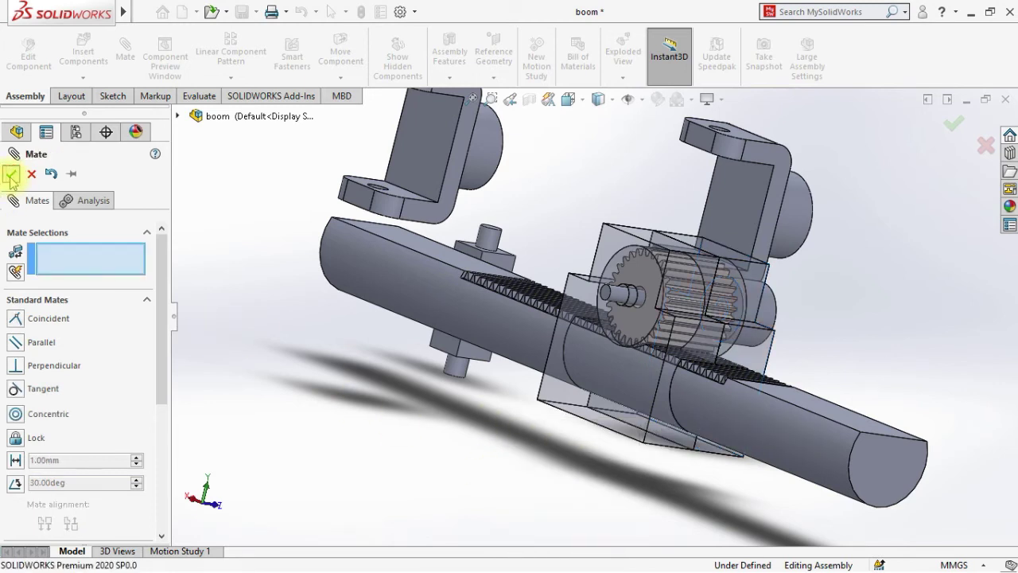
{"action": "left_click", "coordinate": [11, 176]}
Lock rotation on the concentric mate between the spur gear and temp link.
{"action": "middle_click_drag", "start_coordinate": [371, 416], "coordinate": [325, 418]}
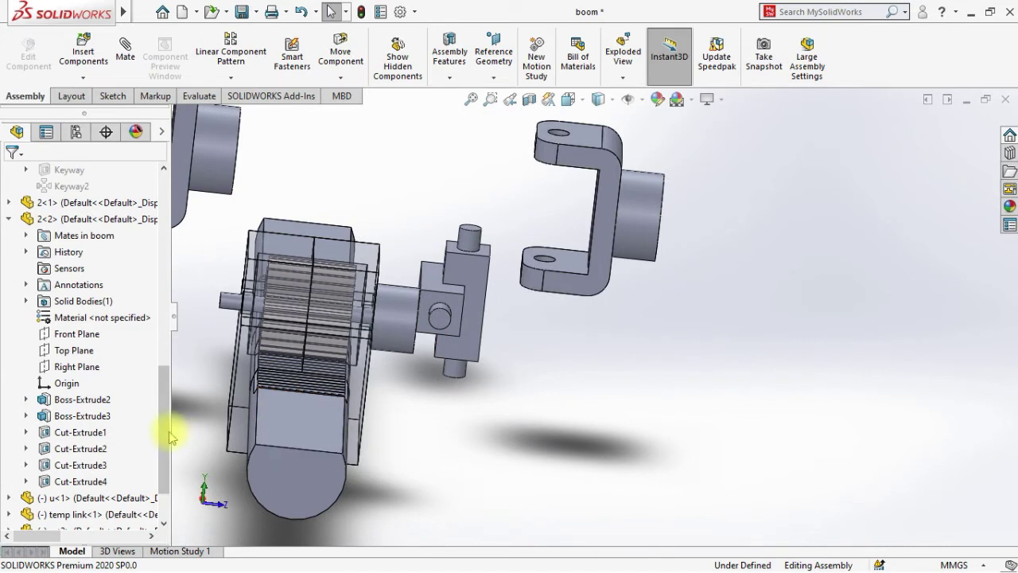
{"action": "left_click_drag", "start_coordinate": [165, 436], "coordinate": [162, 486]}
{"action": "left_click", "coordinate": [10, 498]}
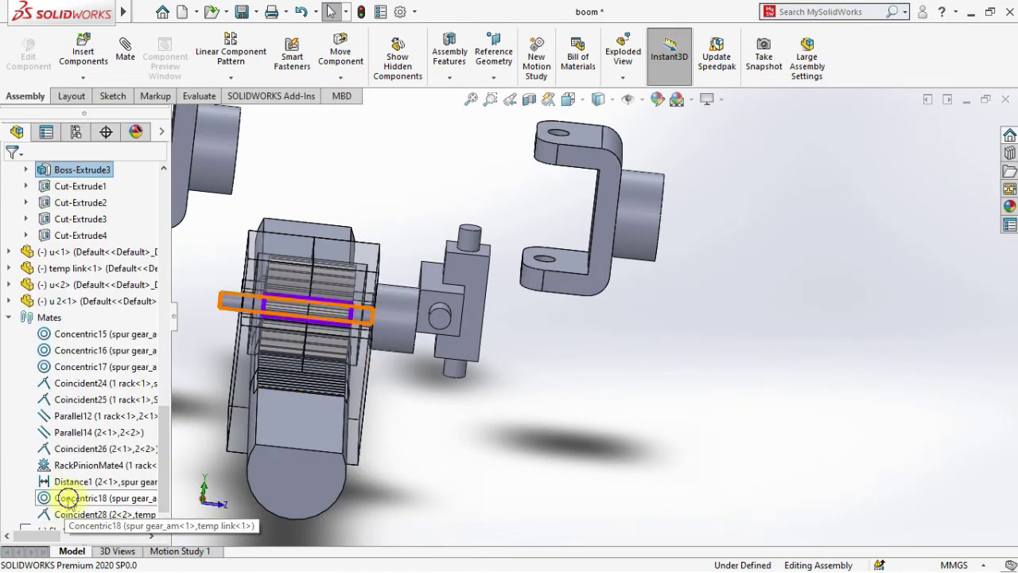
{"action": "right_click", "coordinate": [68, 498]}
{"action": "left_click", "coordinate": [123, 289]}
Rotate yoke u<2> so its hollow boss faces the gear housing.
{"action": "mouse_move", "coordinate": [421, 421]}
{"action": "middle_mouse_down"}
{"action": "mouse_move", "coordinate": [416, 405]}
{"action": "mouse_move", "coordinate": [406, 408]}
{"action": "middle_mouse_up"}
{"action": "scroll", "coordinate": [513, 353], "scroll_direction": "up", "scroll_amount": 3}
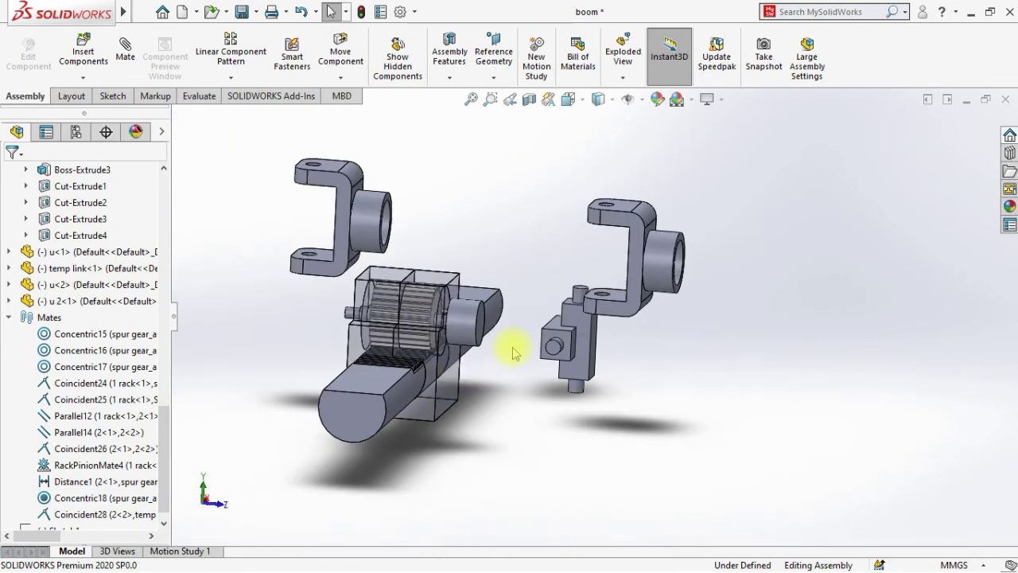
{"action": "right_click_drag", "start_coordinate": [623, 305], "coordinate": [693, 315]}
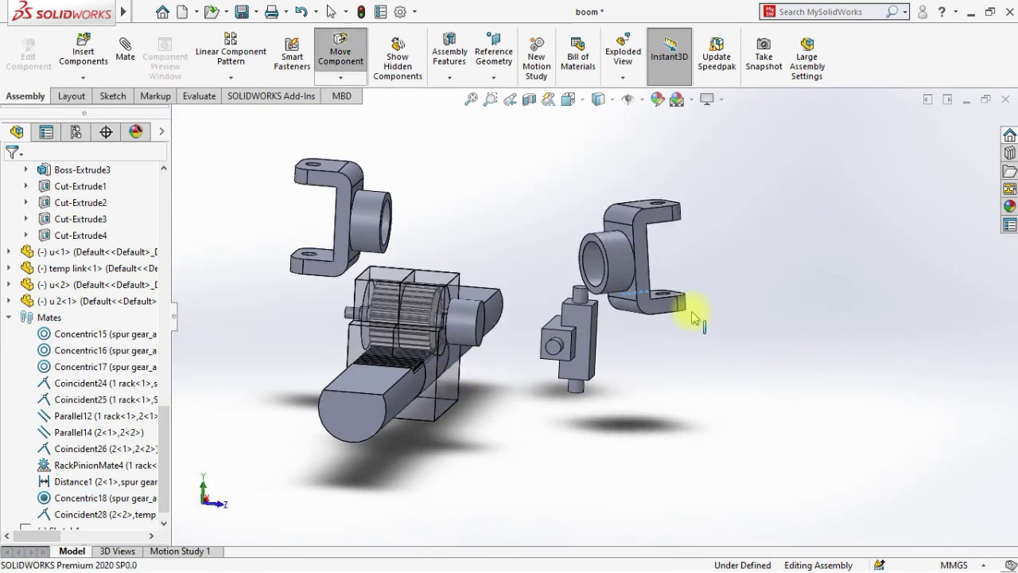
Mate the large cylinder of temp link concentric with the boss bore of yoke u<2>.
{"action": "left_click", "coordinate": [465, 330]}
{"action": "left_click", "coordinate": [367, 271]}
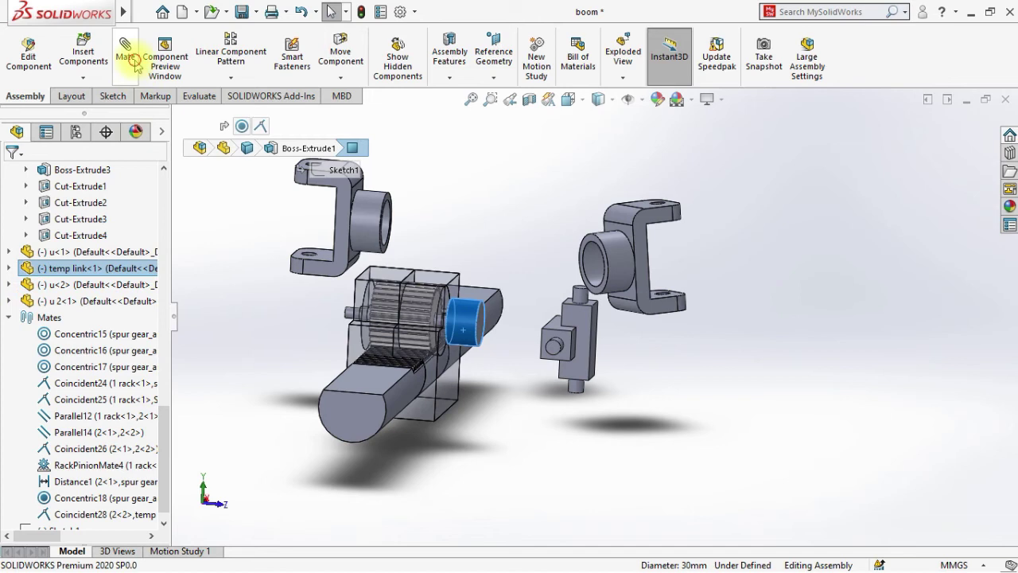
{"action": "left_click", "coordinate": [592, 266]}
{"action": "middle_click_drag", "start_coordinate": [493, 426], "coordinate": [555, 444]}
{"action": "scroll", "coordinate": [549, 317], "scroll_direction": "down", "scroll_amount": 4}
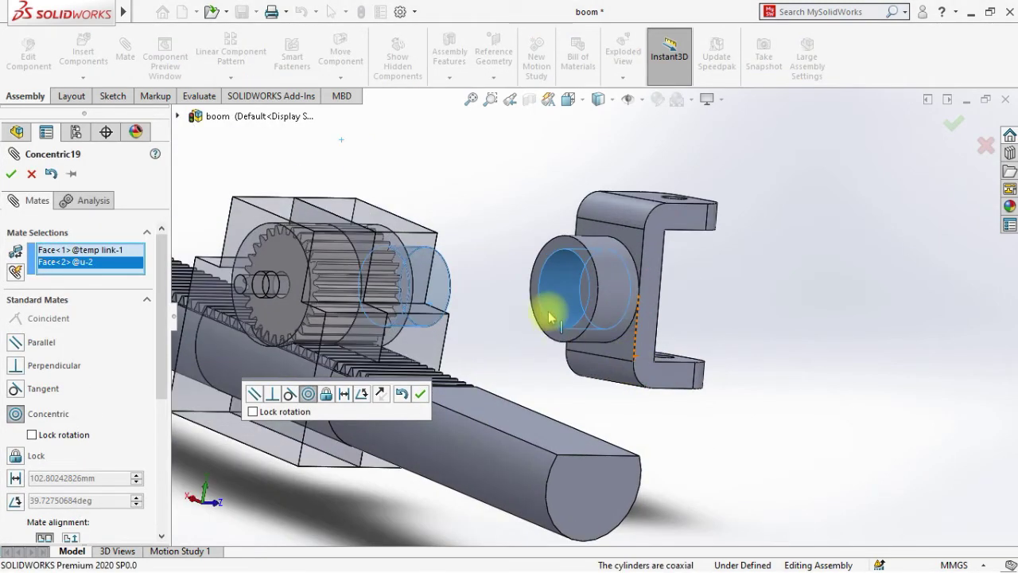
{"action": "left_click", "coordinate": [421, 395]}
{"action": "key", "text": "Escape"}
Add a coincident mate between the inner end face of yoke u<2>'s bore and temp link's flat end face.
{"action": "left_click", "coordinate": [585, 288]}
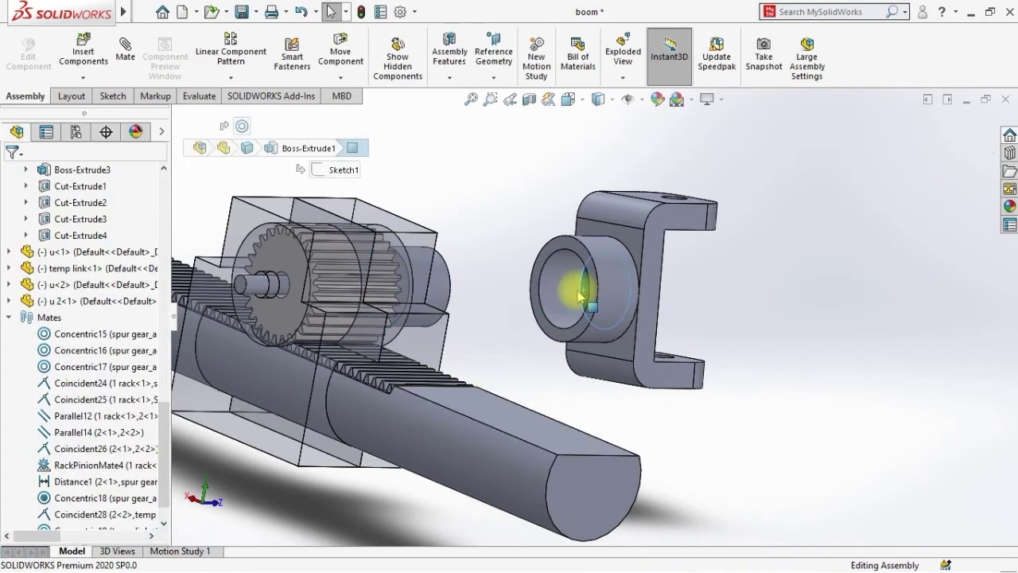
{"action": "middle_click_drag", "start_coordinate": [521, 439], "coordinate": [464, 439]}
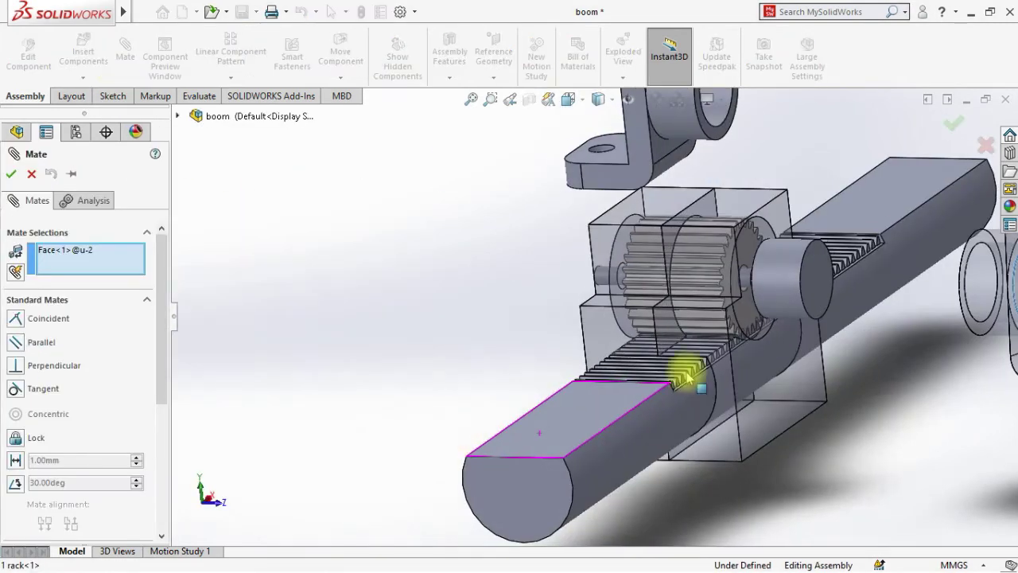
{"action": "left_click", "coordinate": [808, 296]}
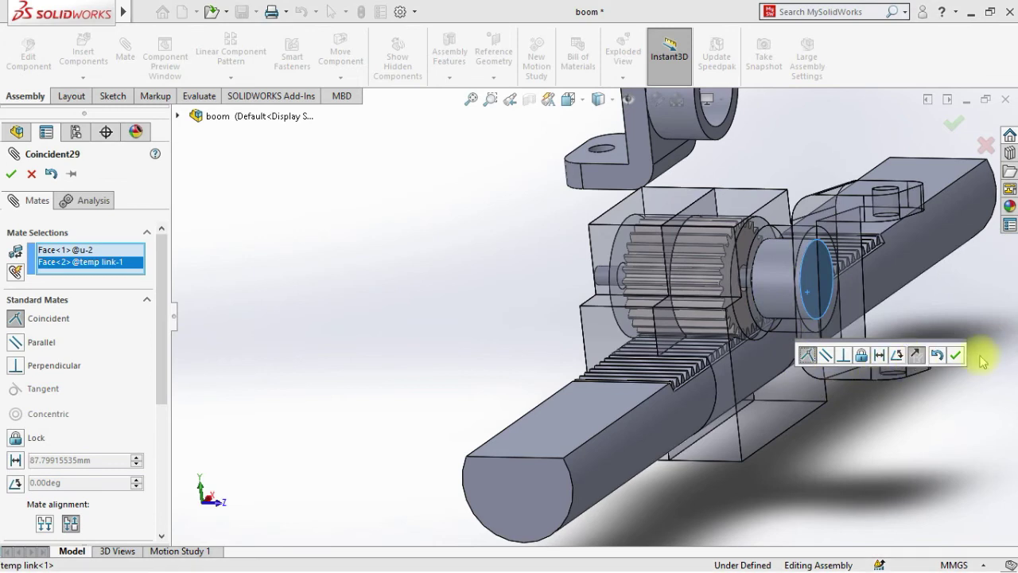
{"action": "left_click", "coordinate": [955, 352]}
{"action": "key", "text": "Escape"}
Lock rotation on the concentric mate between temp link and yoke u<2>.
{"action": "scroll", "coordinate": [98, 435], "scroll_direction": "down", "scroll_amount": 1}
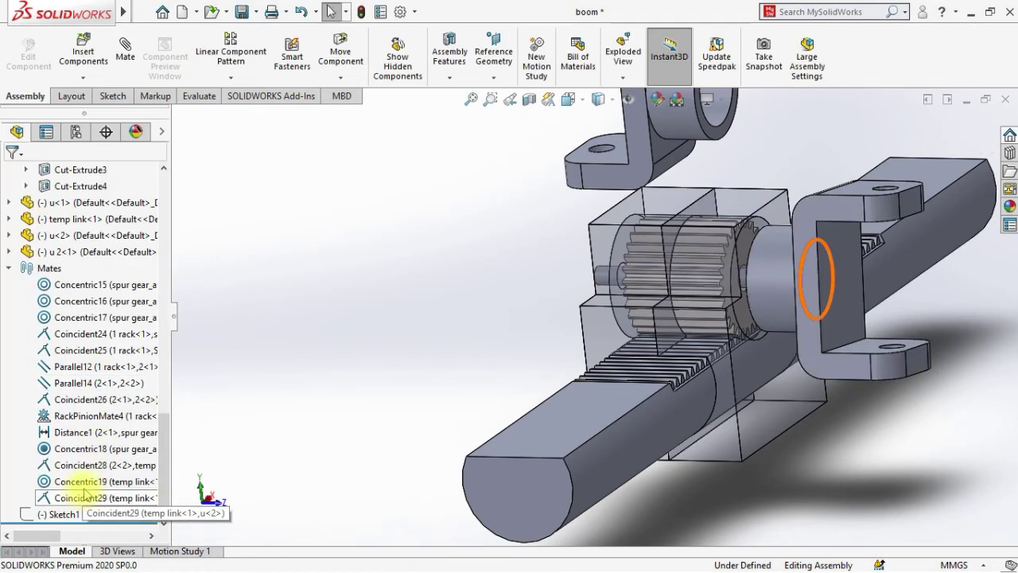
{"action": "right_click", "coordinate": [84, 481]}
{"action": "left_click", "coordinate": [140, 291]}
{"action": "left_click", "coordinate": [309, 362]}
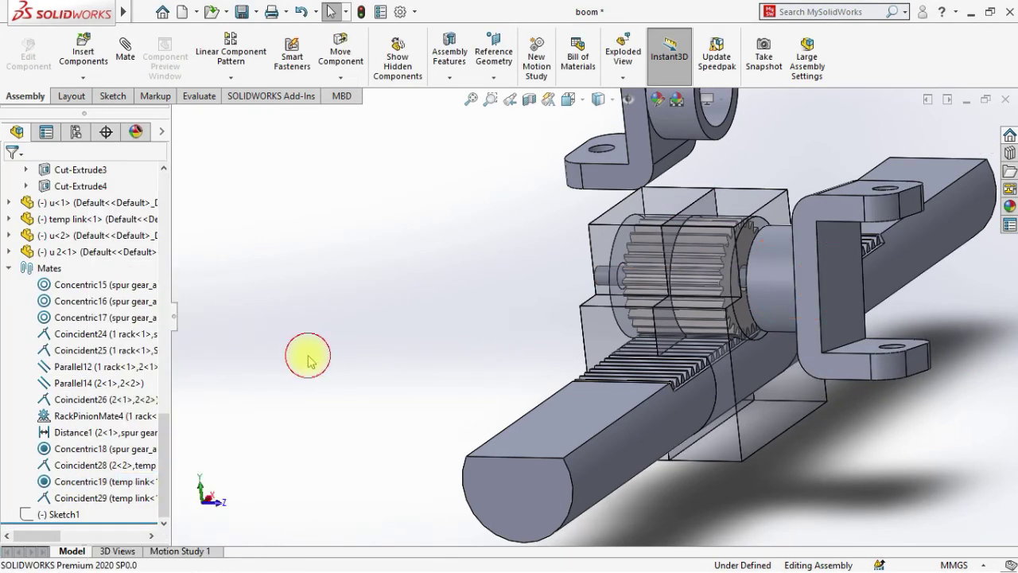
Mate the vertical pin of cross block u 2<1> concentric with the upper arm hole of yoke u<2>.
{"action": "scroll", "coordinate": [353, 351], "scroll_direction": "up", "scroll_amount": 4}
{"action": "scroll", "coordinate": [684, 267], "scroll_direction": "down", "scroll_amount": 2}
{"action": "scroll", "coordinate": [791, 288], "scroll_direction": "down", "scroll_amount": 3}
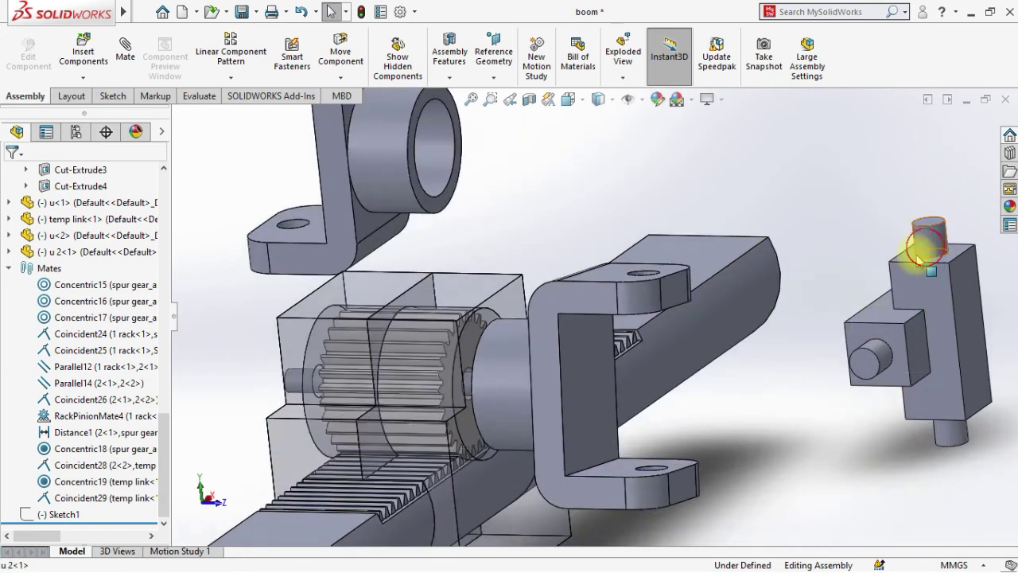
{"action": "left_click", "coordinate": [919, 258]}
{"action": "middle_click_drag", "start_coordinate": [645, 277], "coordinate": [643, 341]}
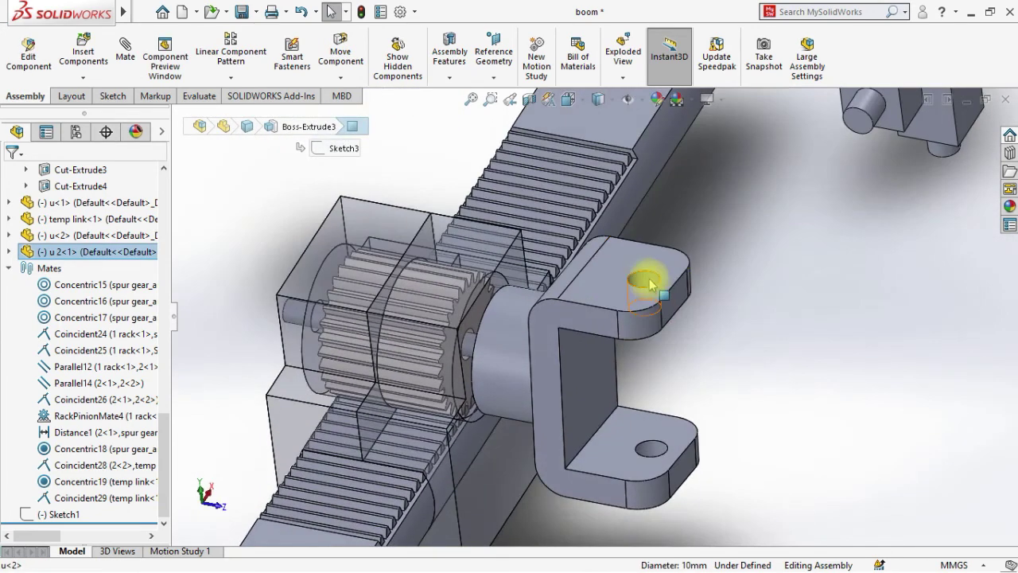
{"action": "left_click", "coordinate": [648, 280]}
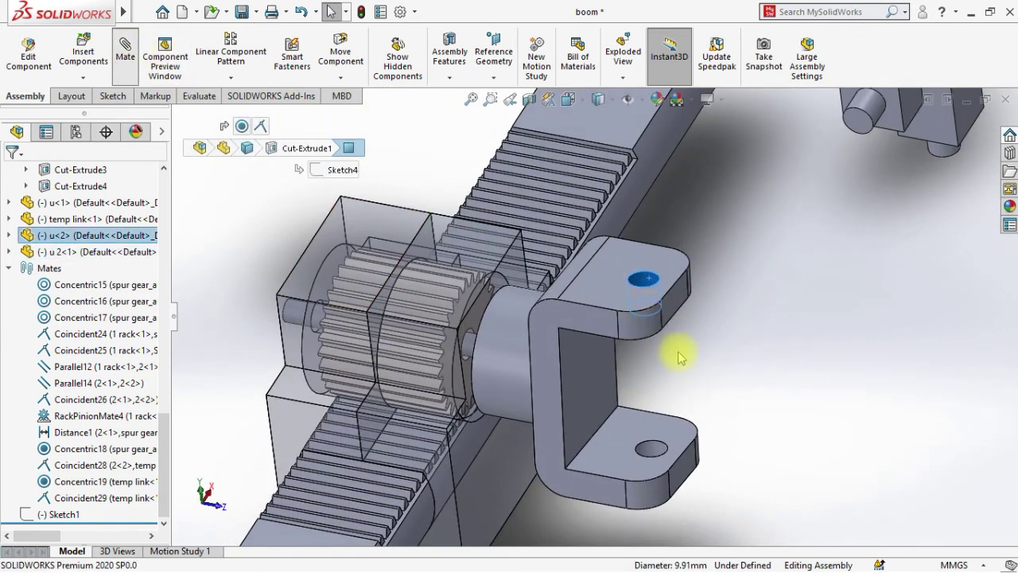
{"action": "key", "text": "m"}
{"action": "scroll", "coordinate": [754, 233], "scroll_direction": "up", "scroll_amount": 5}
{"action": "left_click", "coordinate": [758, 163]}
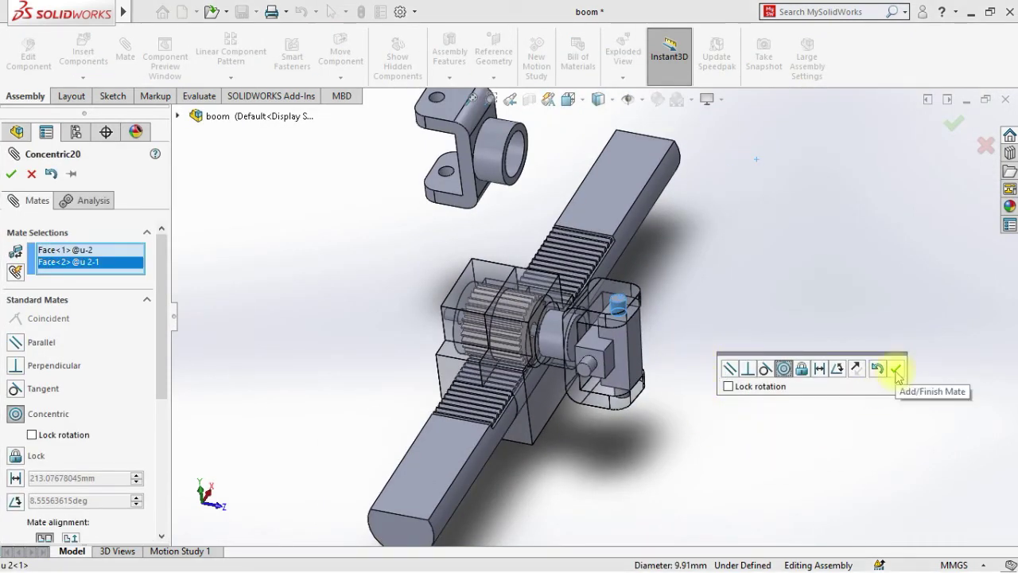
{"action": "left_click", "coordinate": [898, 368]}
{"action": "key", "text": "Escape"}
Add a coincident mate between the cross block's upper shoulder face and the inner face of yoke u<2>'s upper arm.
{"action": "middle_click_drag", "start_coordinate": [693, 438], "coordinate": [609, 379]}
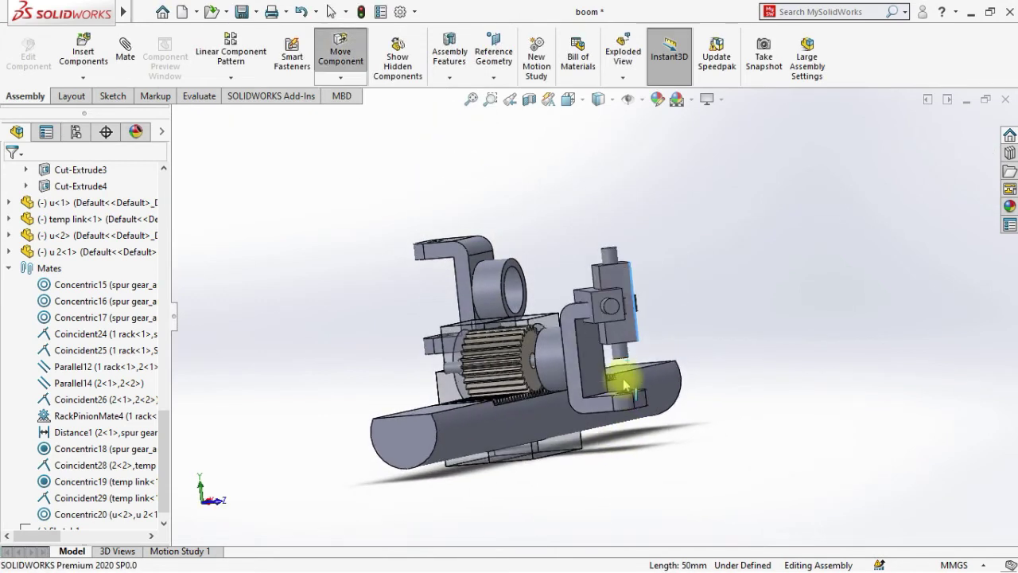
{"action": "scroll", "coordinate": [573, 299], "scroll_direction": "down", "scroll_amount": 5}
{"action": "middle_click_drag", "start_coordinate": [557, 298], "coordinate": [548, 341]}
{"action": "left_click", "coordinate": [630, 309]}
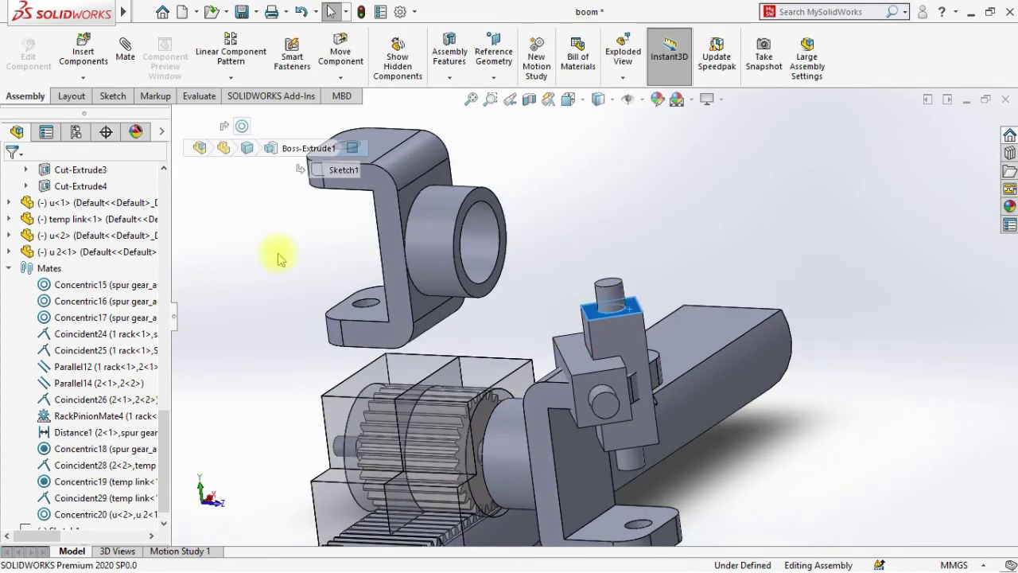
{"action": "left_click", "coordinate": [125, 69]}
{"action": "key", "text": "m"}
{"action": "middle_click_drag", "start_coordinate": [570, 482], "coordinate": [576, 385]}
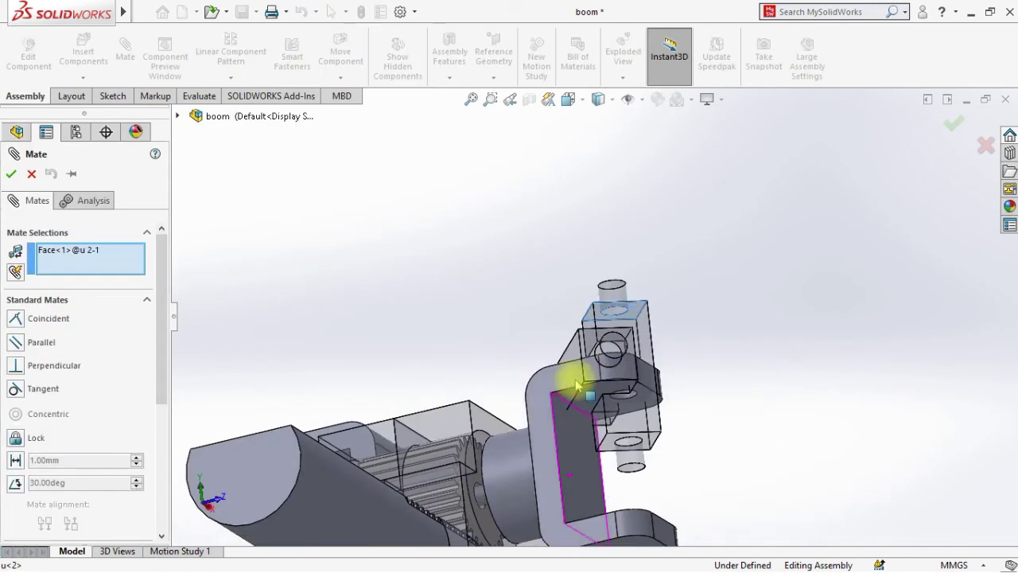
{"action": "left_click", "coordinate": [573, 415]}
{"action": "left_click", "coordinate": [861, 507]}
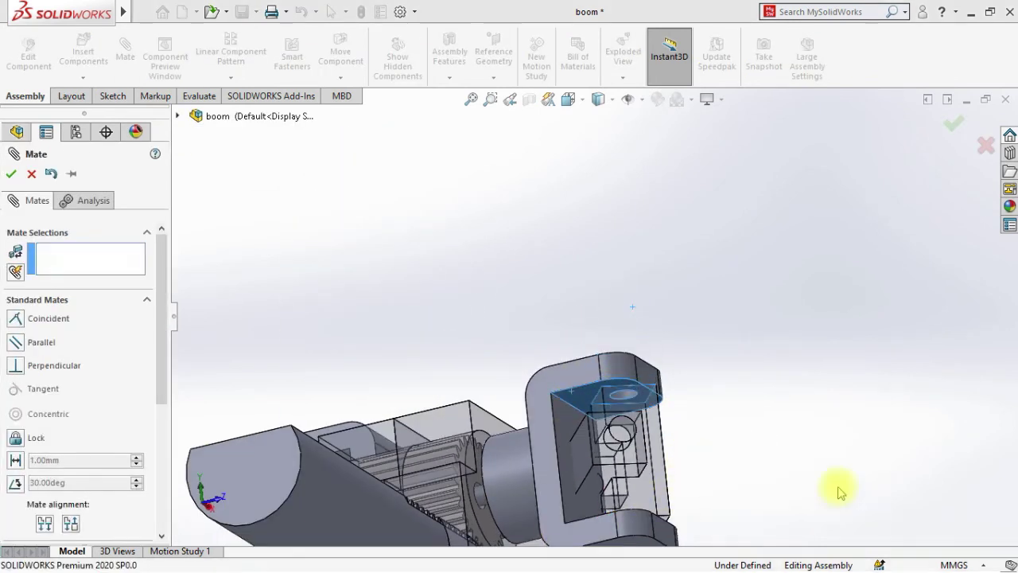
{"action": "key", "text": "Escape"}
Swing the cross block about its vertical pins inside yoke u<2>.
{"action": "scroll", "coordinate": [635, 461], "scroll_direction": "up", "scroll_amount": 1}
{"action": "left_click_drag", "start_coordinate": [630, 462], "coordinate": [748, 465]}
{"action": "left_click", "coordinate": [752, 462]}
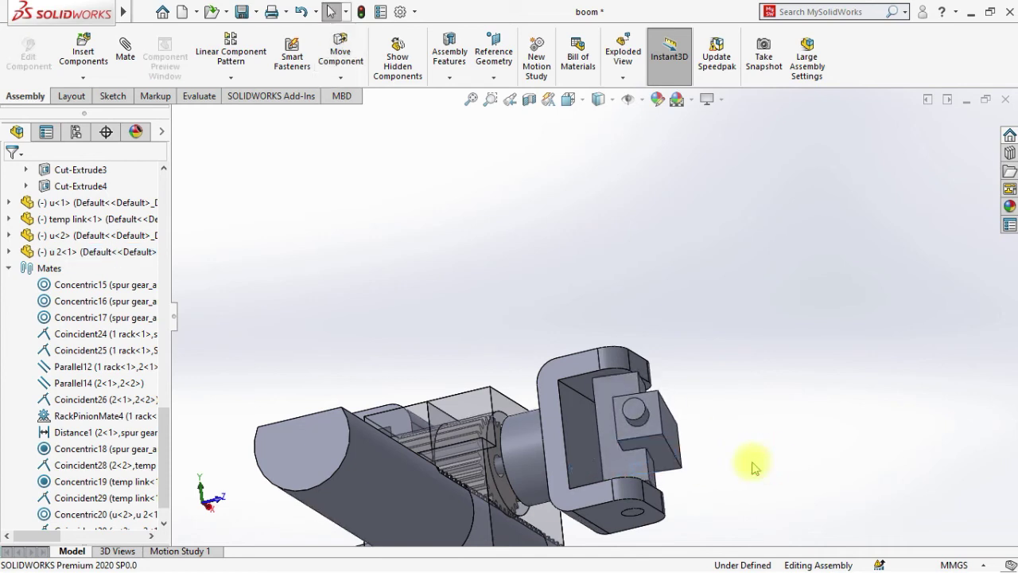
In the Left view, move yoke u<1> beyond the cross block and rotate it so its arms face the cross.
{"action": "middle_click_drag", "start_coordinate": [753, 462], "coordinate": [762, 494]}
{"action": "scroll", "coordinate": [730, 449], "scroll_direction": "up", "scroll_amount": 3}
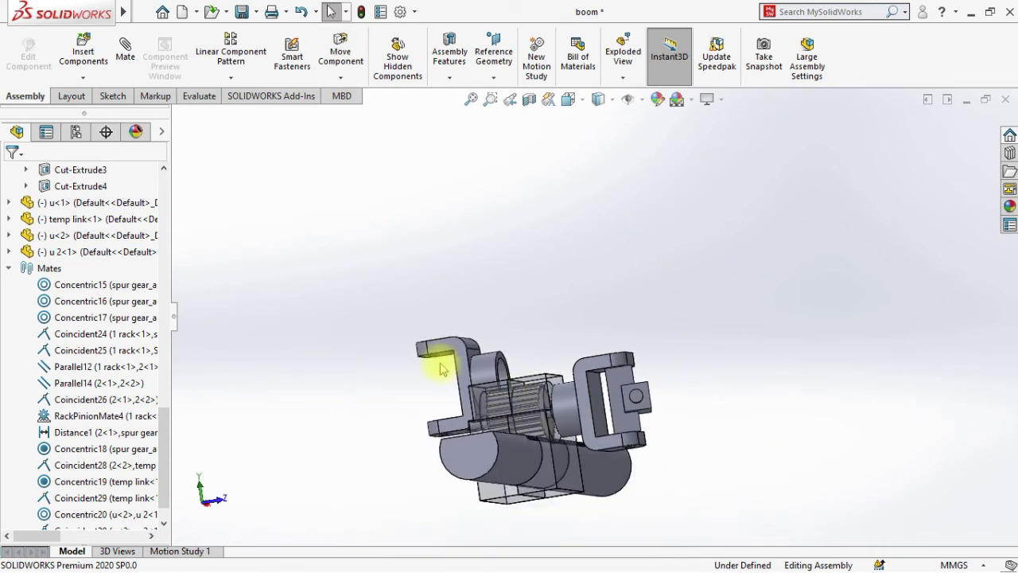
{"action": "key", "text": "space"}
{"action": "left_click", "coordinate": [470, 423]}
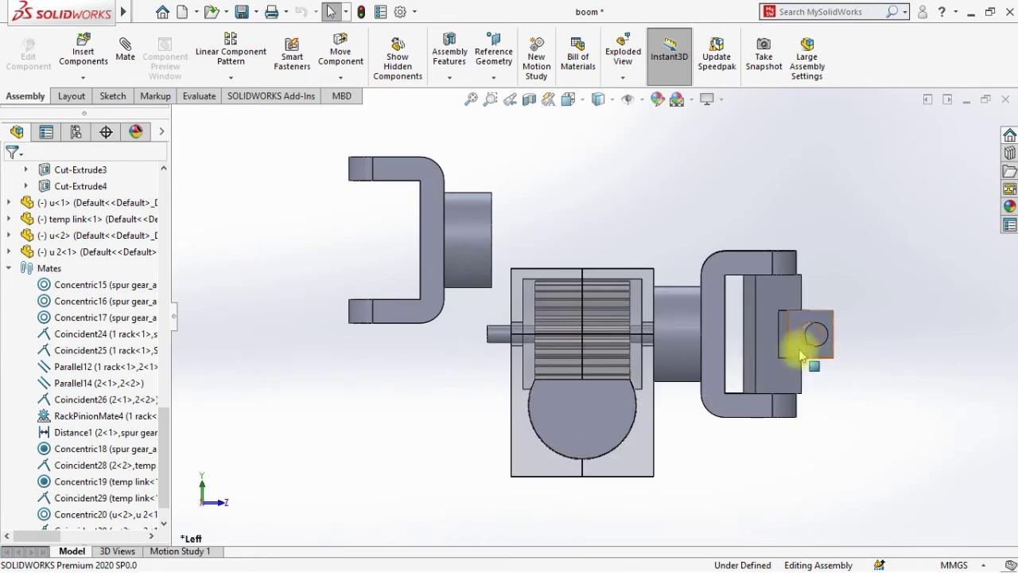
{"action": "left_click_drag", "start_coordinate": [424, 240], "coordinate": [891, 322]}
{"action": "right_click_drag", "start_coordinate": [891, 322], "coordinate": [806, 427]}
{"action": "key", "text": "Escape"}
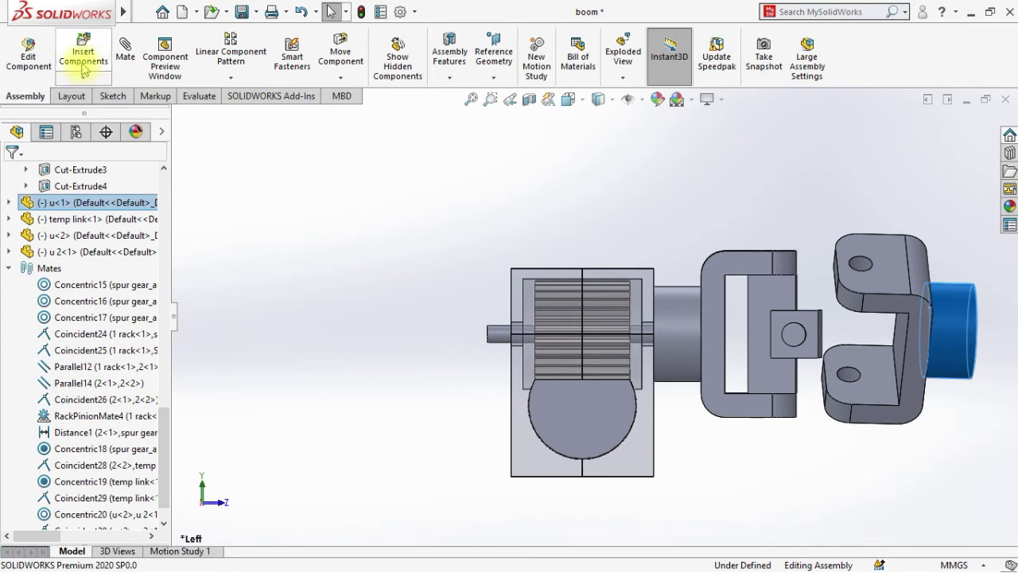
{"action": "middle_click_drag", "start_coordinate": [758, 408], "coordinate": [759, 382]}
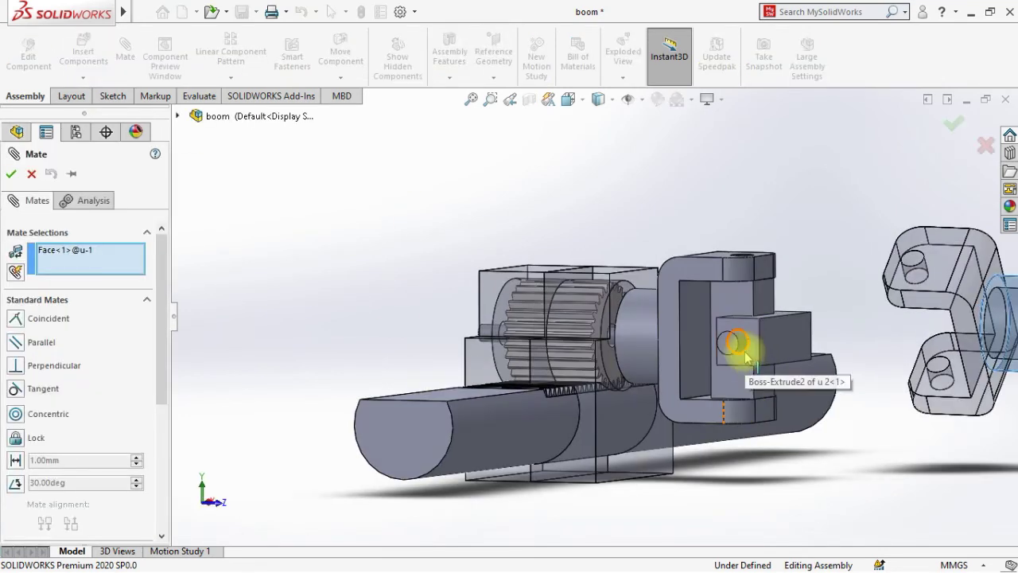
{"action": "left_click", "coordinate": [744, 355]}
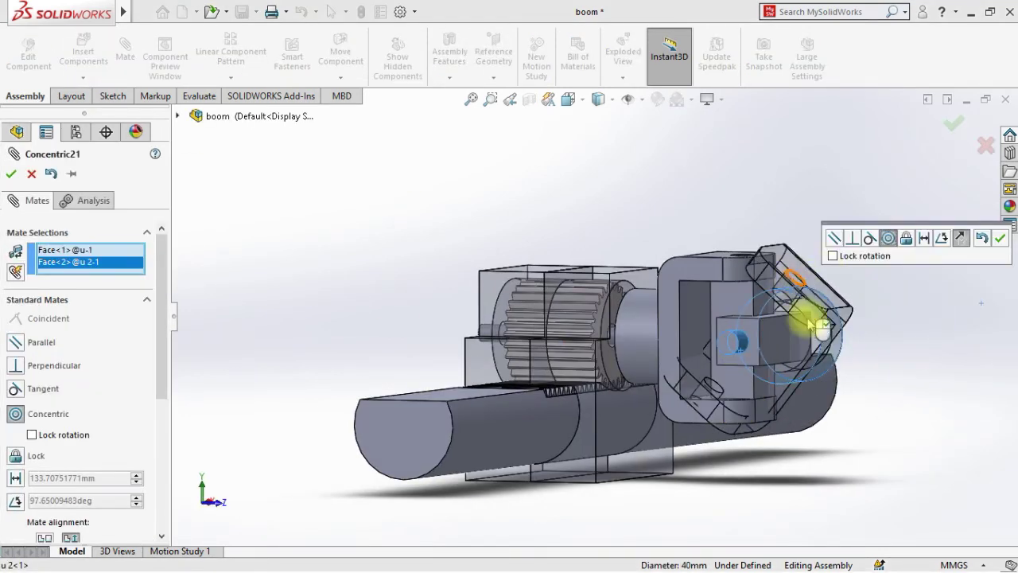
{"action": "middle_click_drag", "start_coordinate": [873, 404], "coordinate": [833, 443]}
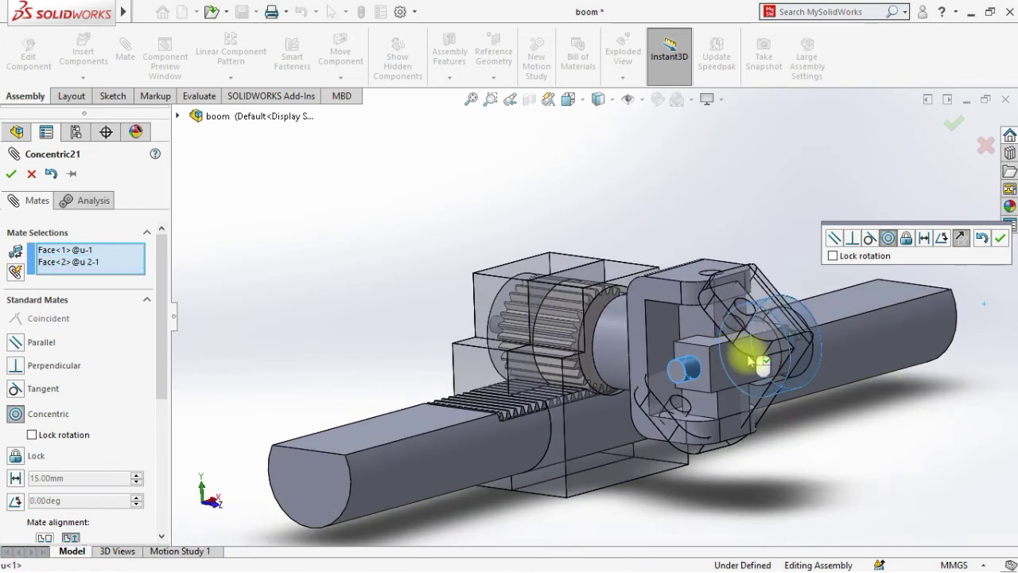
{"action": "right_click", "coordinate": [119, 256]}
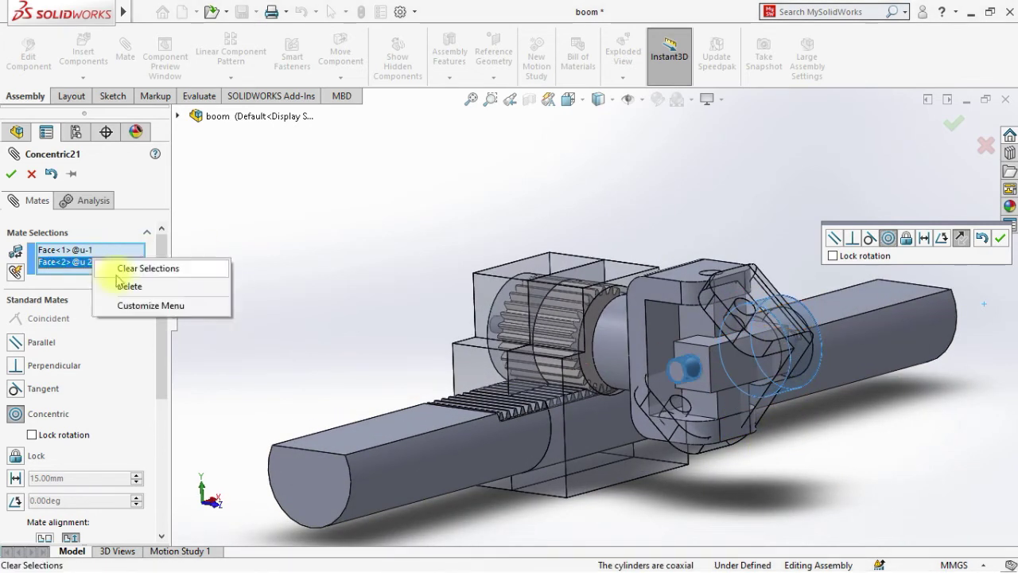
{"action": "left_click", "coordinate": [183, 268]}
Mate the arm hole of yoke u<1> concentric with the horizontal pin of cross block u 2<1>.
{"action": "left_click", "coordinate": [745, 313]}
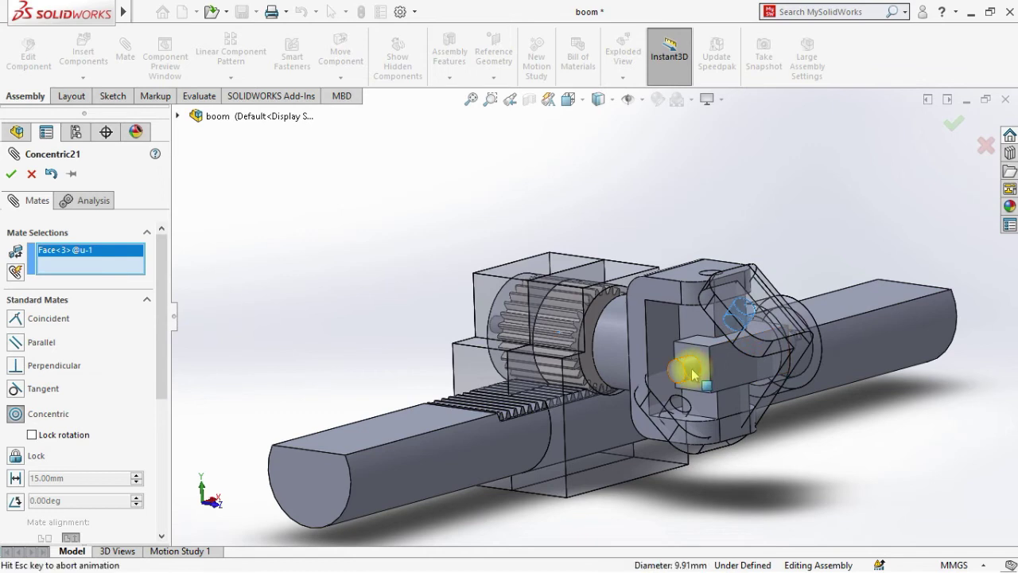
{"action": "left_click", "coordinate": [693, 375]}
{"action": "left_click", "coordinate": [835, 394]}
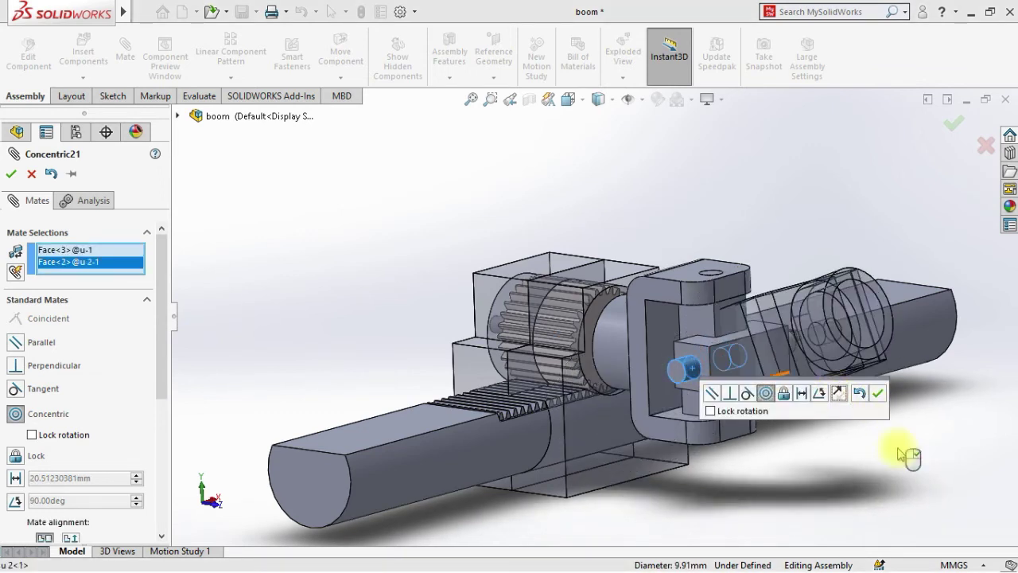
{"action": "left_click", "coordinate": [876, 392]}
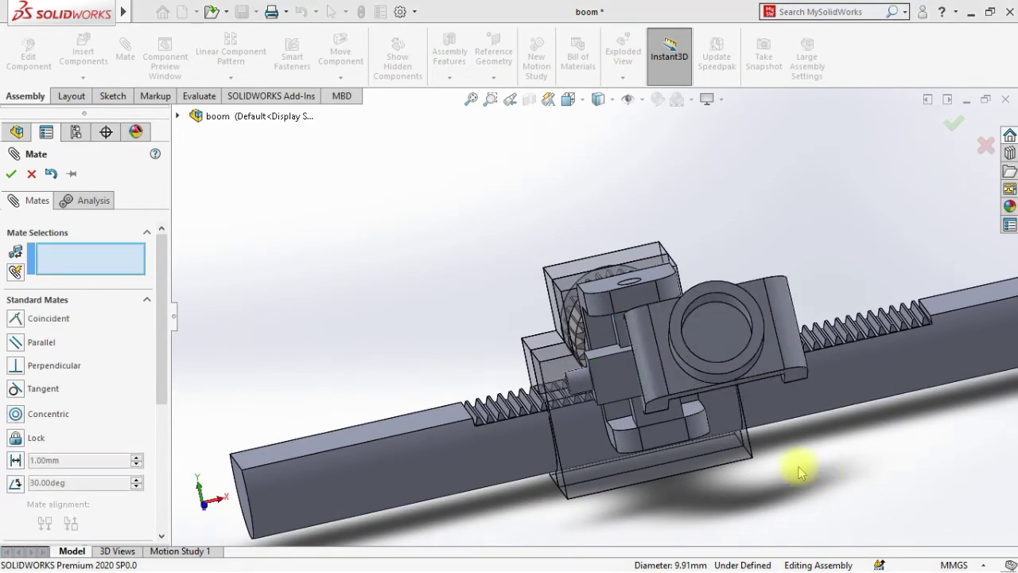
{"action": "key", "text": "Escape"}
Add a coincident mate between the cross block's shoulder face around its horizontal pin and the inner face of yoke u<1>'s arm.
{"action": "middle_click_drag", "start_coordinate": [798, 470], "coordinate": [716, 370]}
{"action": "left_click", "coordinate": [642, 309]}
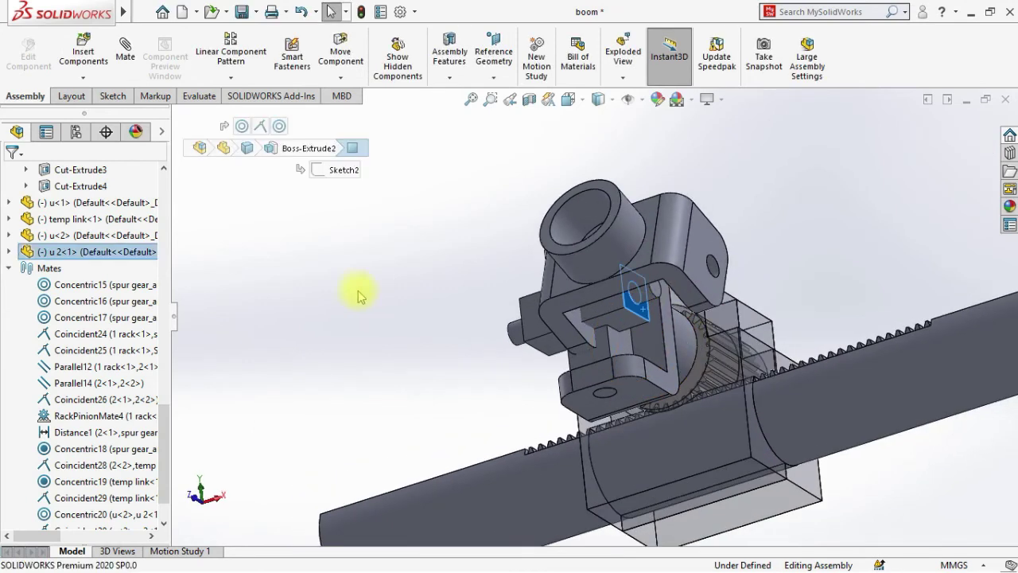
{"action": "key", "text": "m"}
{"action": "middle_click_drag", "start_coordinate": [578, 387], "coordinate": [660, 322]}
{"action": "left_click", "coordinate": [662, 322]}
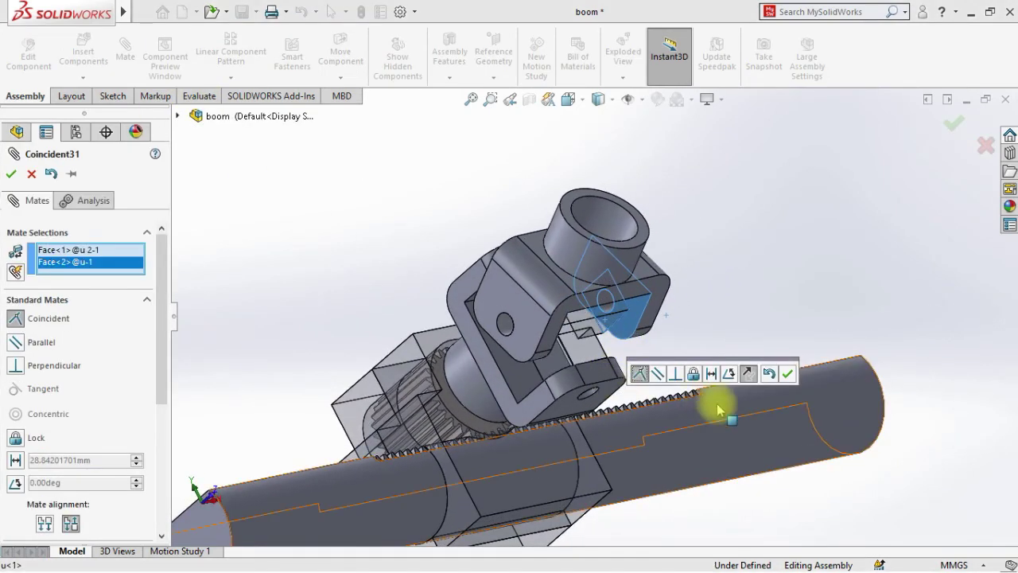
{"action": "left_click", "coordinate": [786, 376]}
{"action": "key", "text": "Escape"}
Slide the rack lengthwise through its housing to turn the pinion and universal joint, and return to the Left view.
{"action": "middle_click_drag", "start_coordinate": [745, 482], "coordinate": [768, 465]}
{"action": "key", "text": "space"}
{"action": "key", "text": "ctrl+4"}
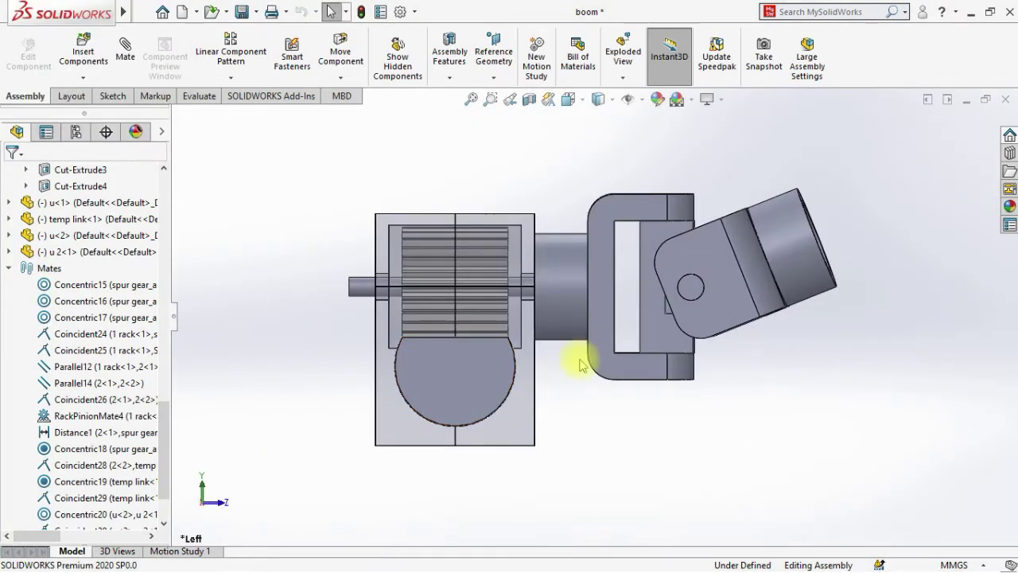
{"action": "left_click", "coordinate": [458, 386]}
{"action": "middle_click_drag", "start_coordinate": [430, 449], "coordinate": [191, 404]}
{"action": "left_click_drag", "start_coordinate": [191, 404], "coordinate": [213, 441]}
{"action": "scroll", "coordinate": [364, 488], "scroll_direction": "up", "scroll_amount": 2}
{"action": "key", "text": "space"}
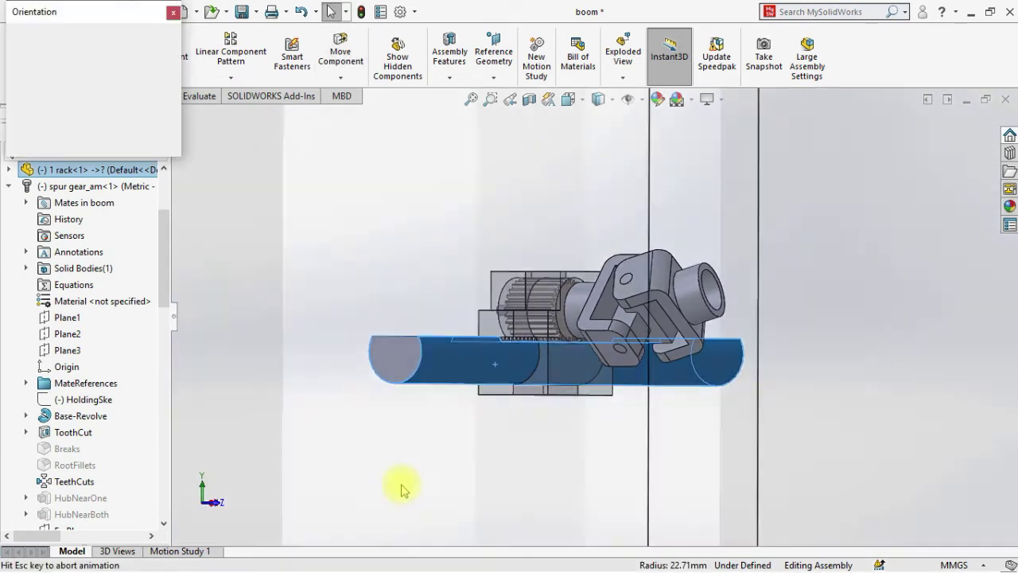
{"action": "left_click", "coordinate": [415, 461]}
{"action": "left_click", "coordinate": [415, 461]}
{"action": "scroll", "coordinate": [613, 496], "scroll_direction": "up", "scroll_amount": 8}
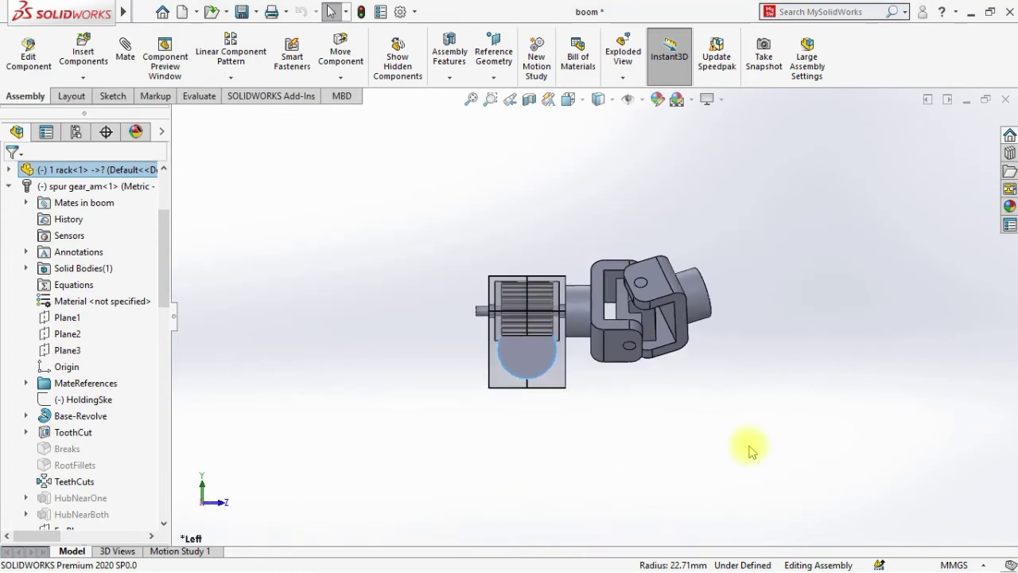
{"action": "scroll", "coordinate": [692, 263], "scroll_direction": "down", "scroll_amount": 5}
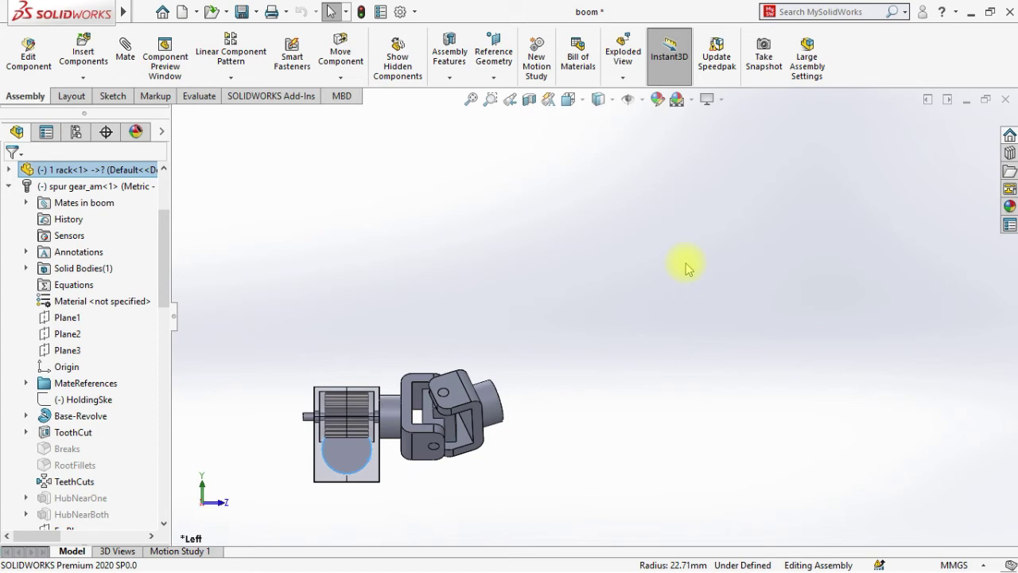
Create a new part document and start a sketch on the Front Plane.
{"action": "left_click", "coordinate": [140, 12]}
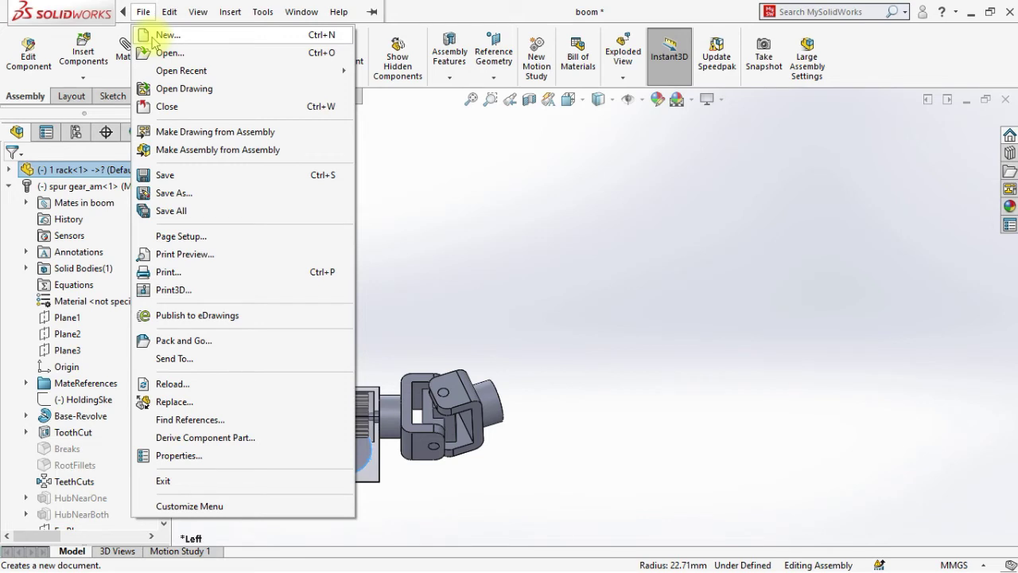
{"action": "left_click", "coordinate": [150, 35]}
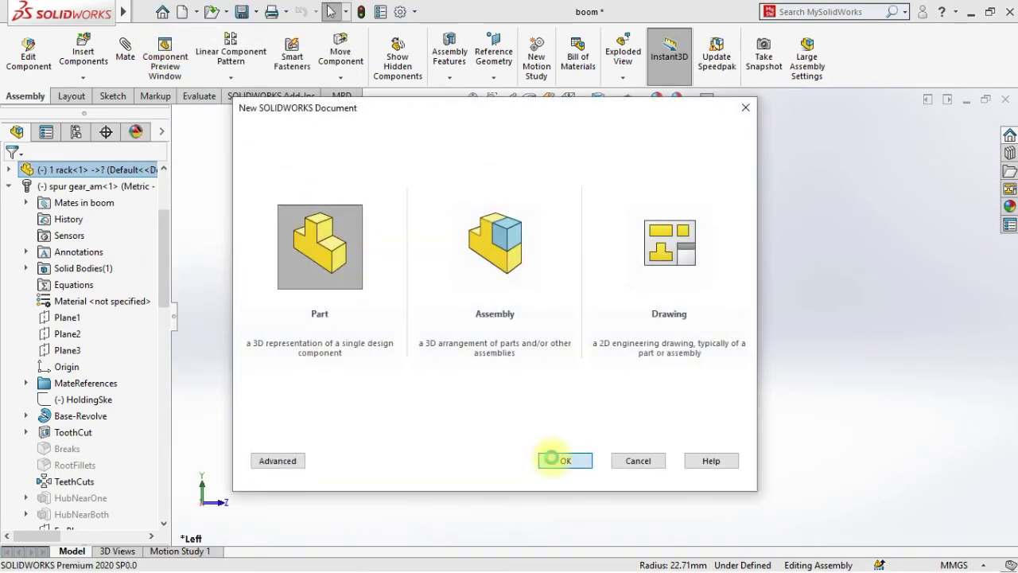
{"action": "left_click", "coordinate": [551, 459]}
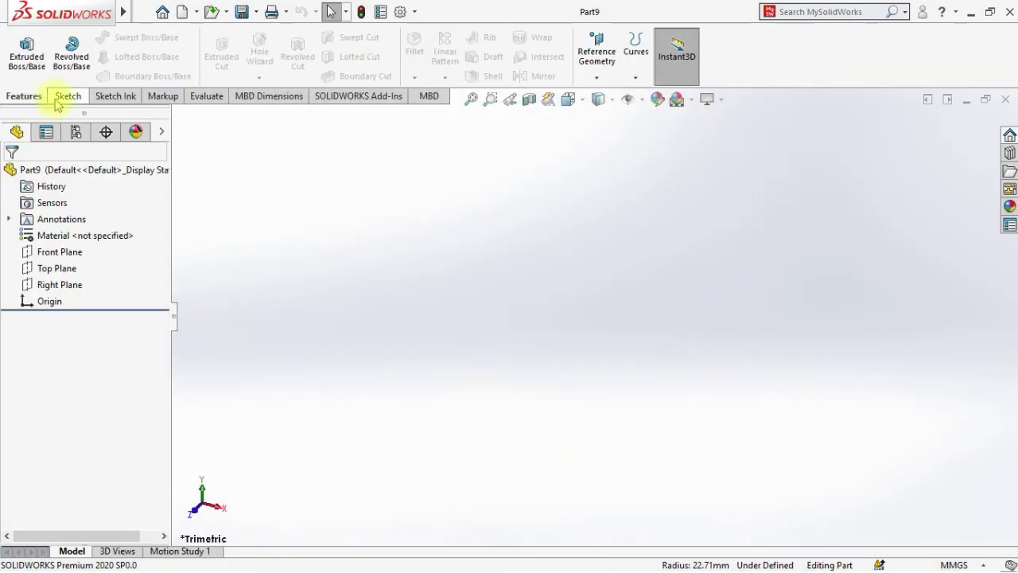
{"action": "left_click", "coordinate": [64, 96]}
{"action": "left_click", "coordinate": [57, 253]}
{"action": "left_click", "coordinate": [21, 48]}
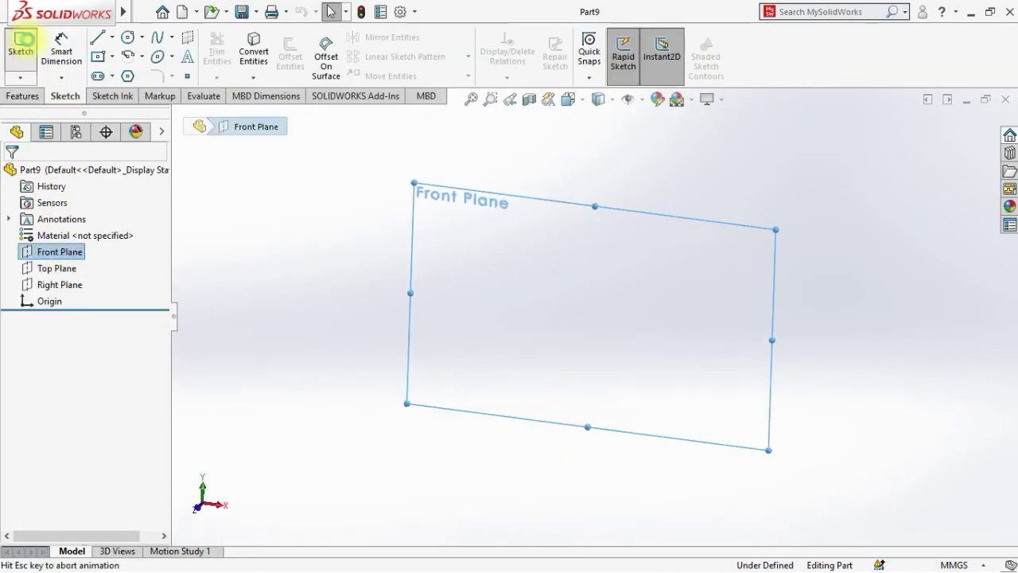
Draw two concentric circles centred on the origin, the inner one about 15 mm in radius.
{"action": "left_click", "coordinate": [127, 38]}
{"action": "left_click", "coordinate": [595, 316]}
{"action": "left_click", "coordinate": [602, 346]}
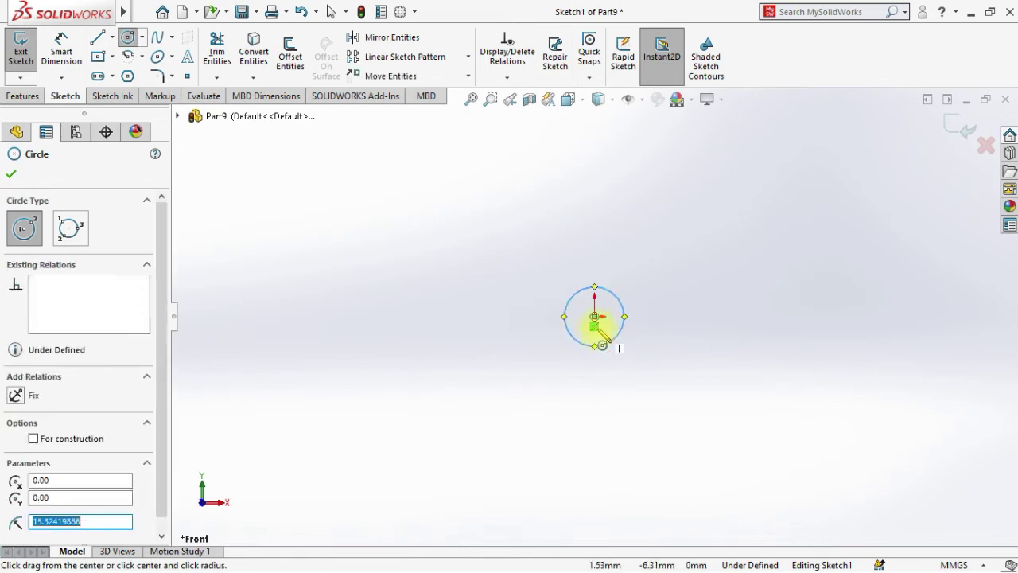
{"action": "left_click", "coordinate": [594, 316]}
{"action": "left_click", "coordinate": [604, 365]}
Dimension the outer circle to 30 mm diameter and the inner circle to 25 mm diameter.
{"action": "left_click", "coordinate": [62, 50]}
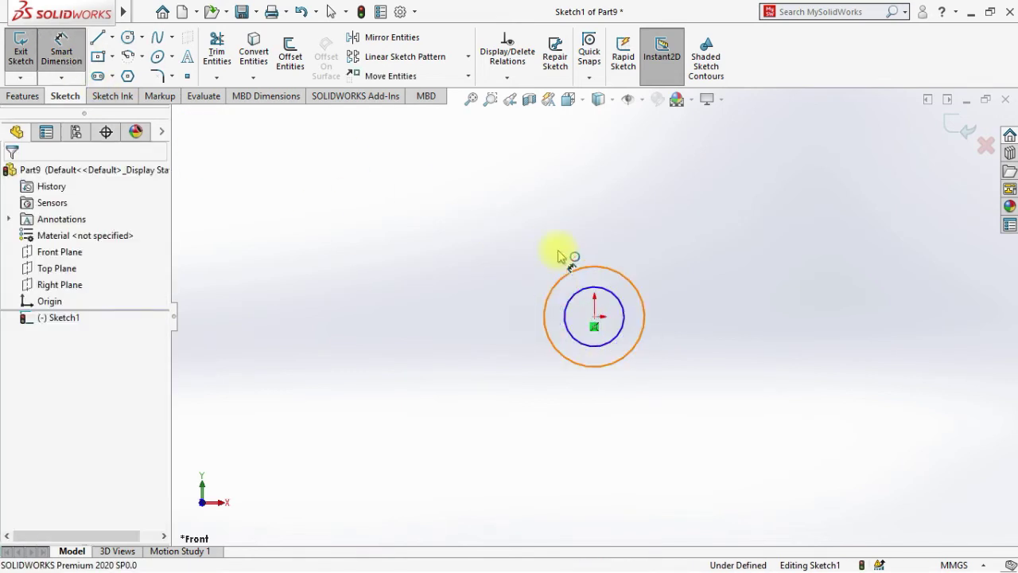
{"action": "left_click", "coordinate": [559, 256]}
{"action": "left_click", "coordinate": [568, 232]}
{"action": "type", "text": "30"}
{"action": "key", "text": "Return"}
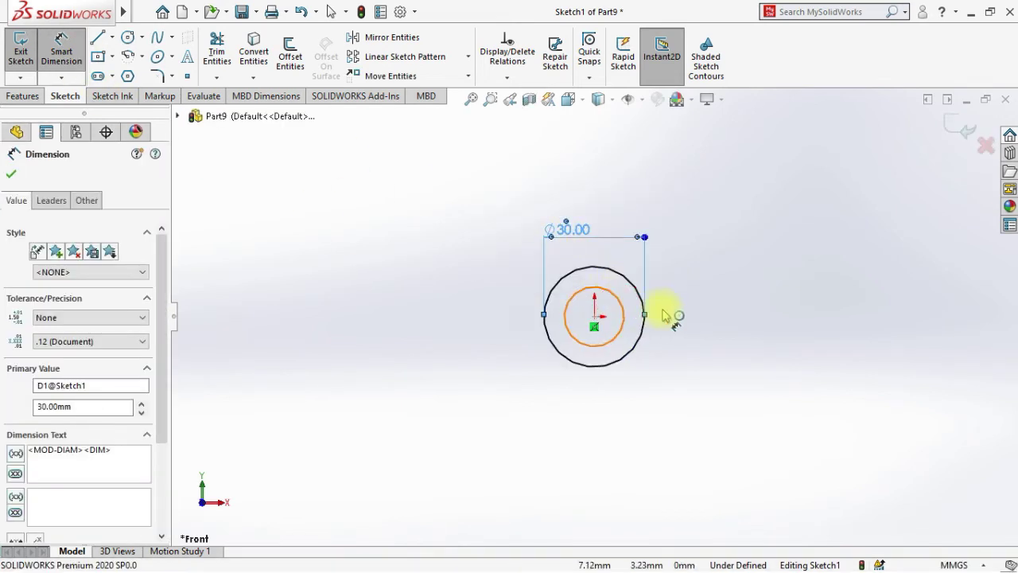
{"action": "left_click", "coordinate": [625, 315]}
{"action": "left_click", "coordinate": [682, 300]}
{"action": "type", "text": "25"}
{"action": "key", "text": "Return"}
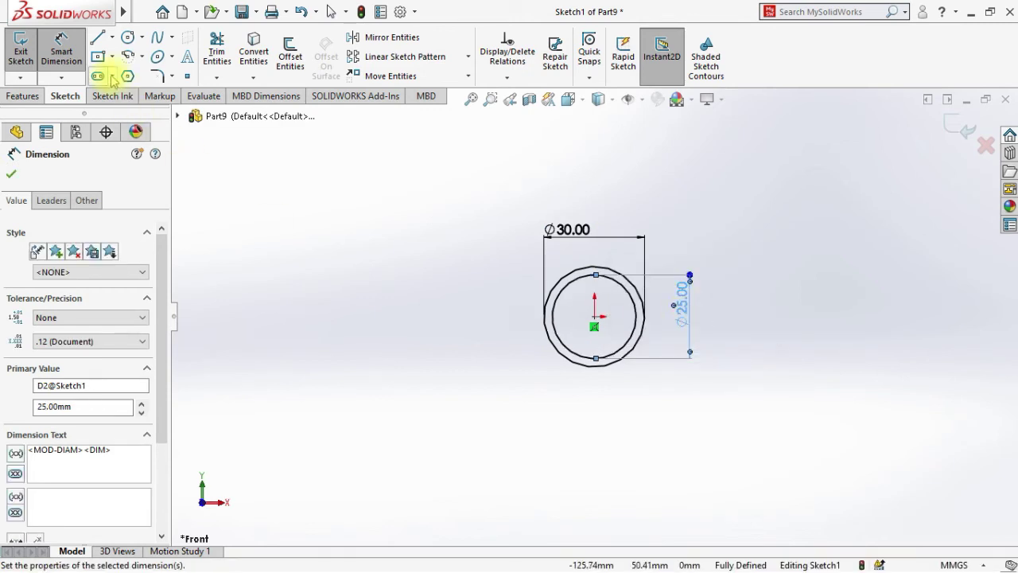
Extrude the ring profile 150 mm as a blind boss to form the tube.
{"action": "left_click", "coordinate": [24, 96]}
{"action": "left_click", "coordinate": [26, 56]}
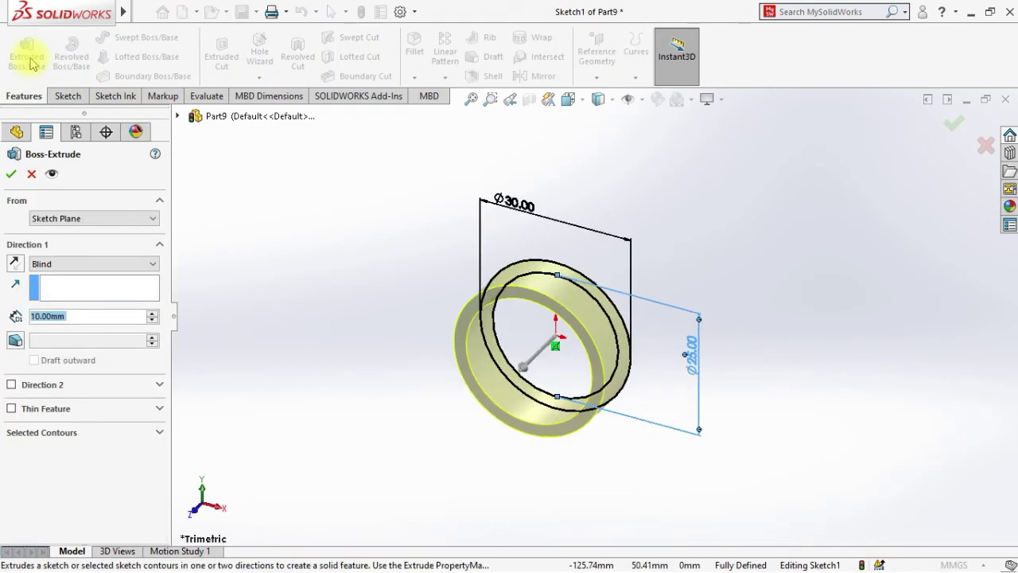
{"action": "type", "text": "10"}
{"action": "key", "text": "Return"}
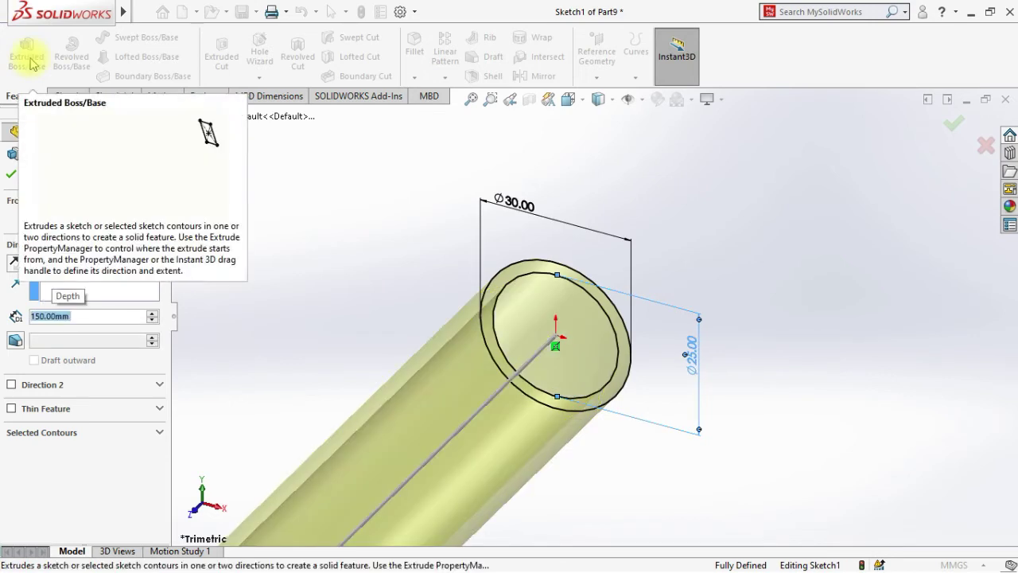
{"action": "scroll", "coordinate": [373, 257], "scroll_direction": "up", "scroll_amount": 7}
{"action": "left_click", "coordinate": [11, 174]}
{"action": "left_click", "coordinate": [12, 174]}
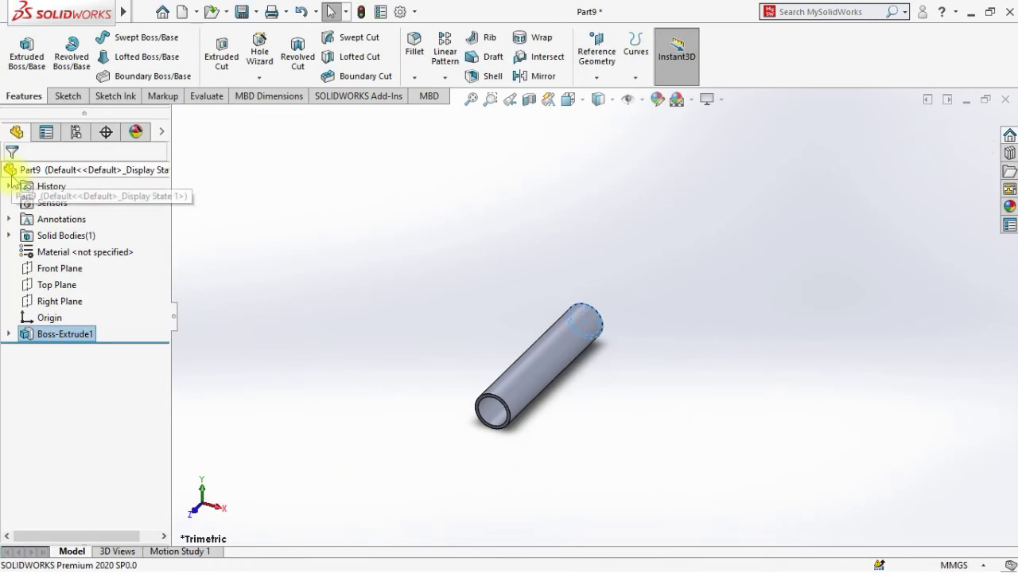
Save the tube part under the file name pipe.
{"action": "left_click", "coordinate": [143, 12]}
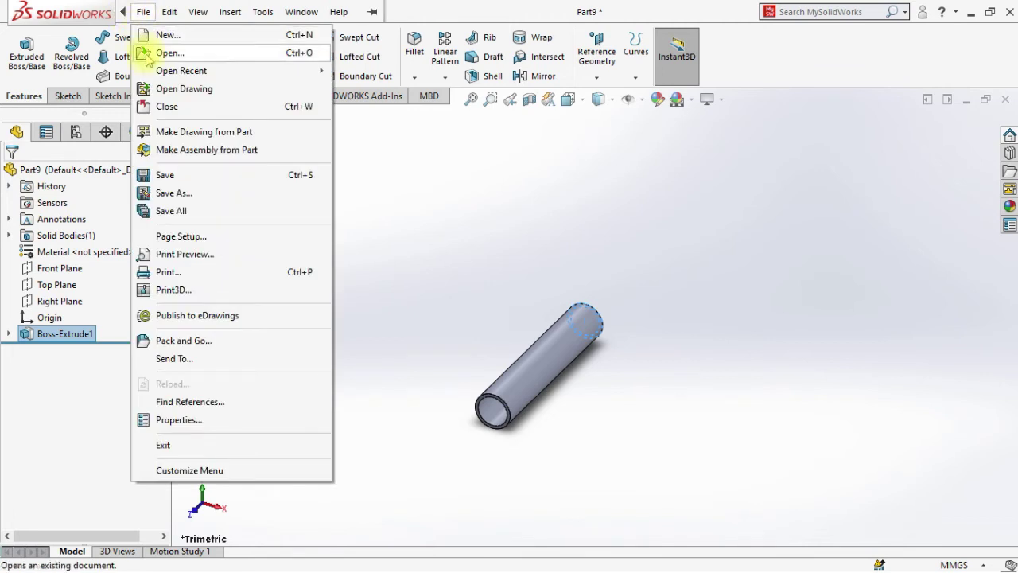
{"action": "left_click", "coordinate": [173, 193]}
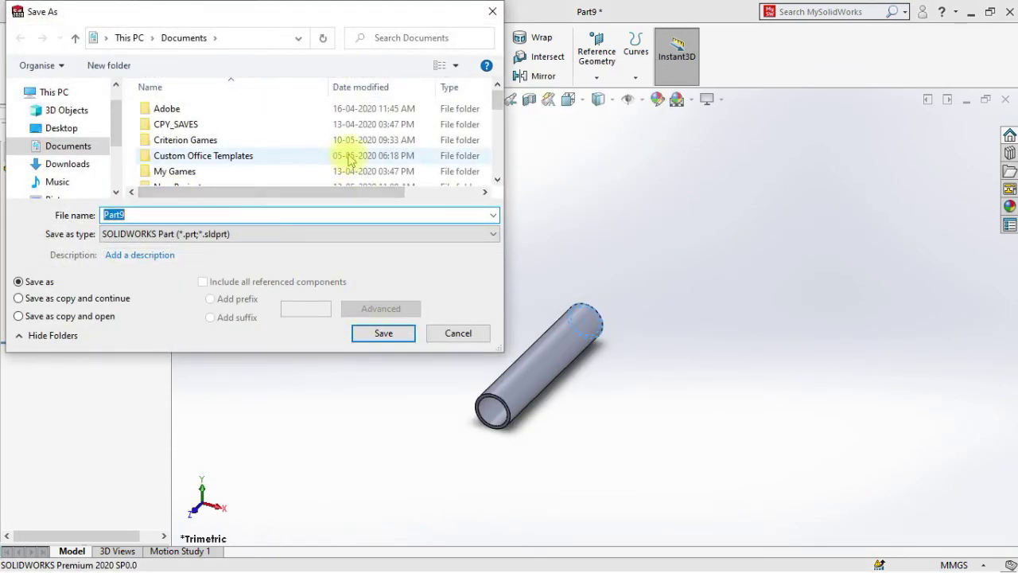
{"action": "key", "text": "Return"}
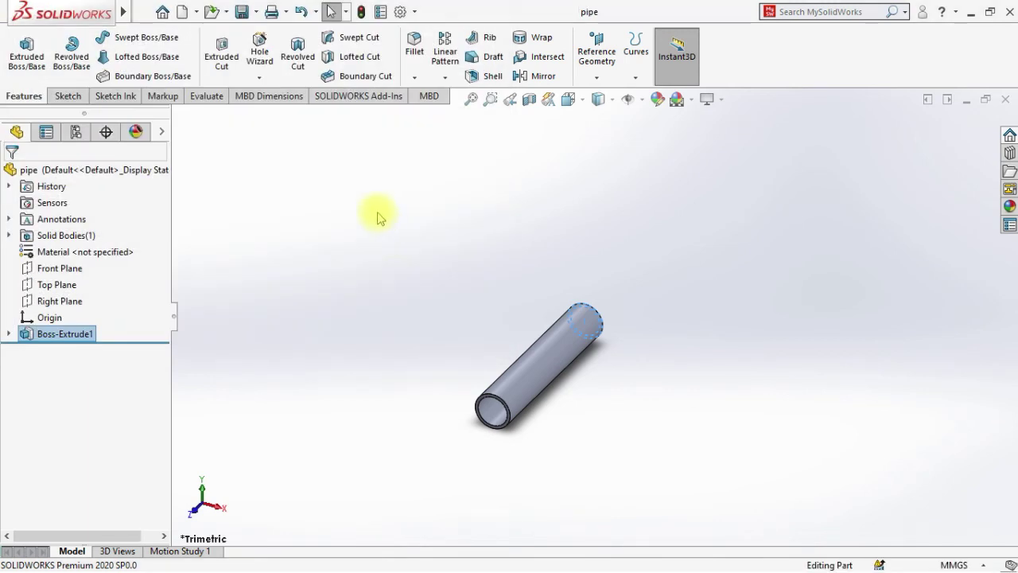
Switch to the boom assembly and insert the pipe part in the empty space above the universal joint.
{"action": "key", "text": "super"}
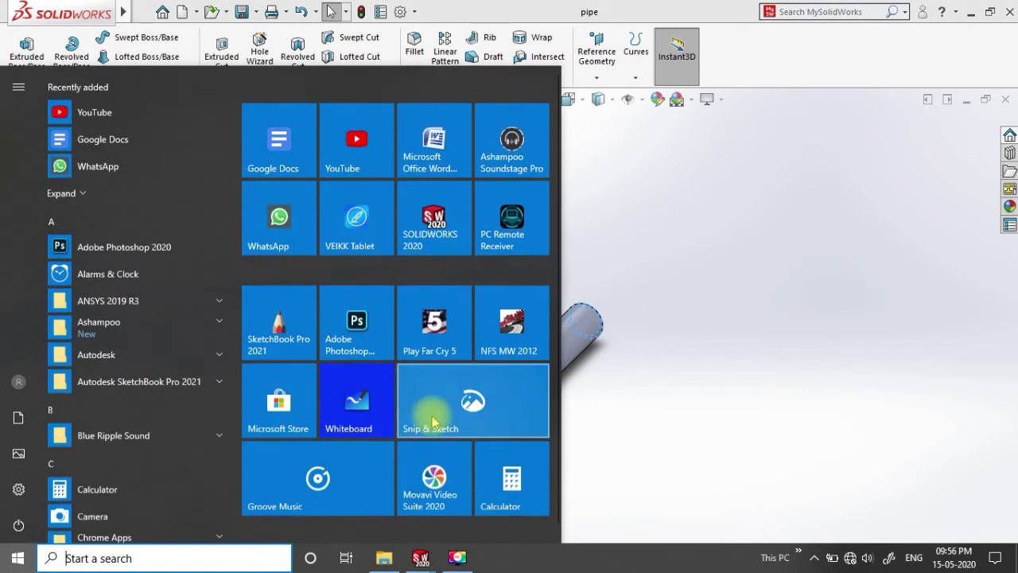
{"action": "mouse_move", "coordinate": [420, 556]}
{"action": "mouse_move", "coordinate": [526, 488]}
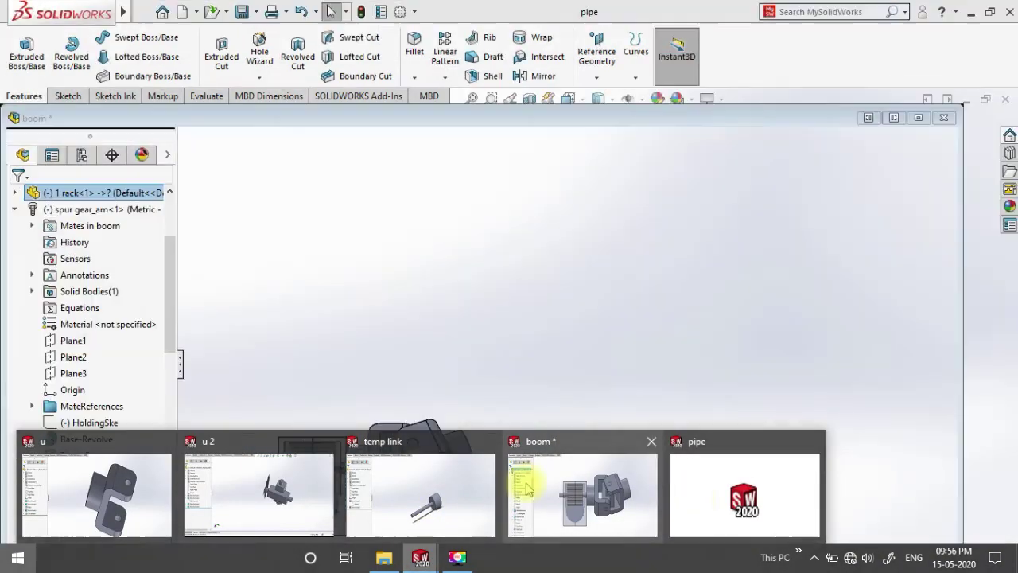
{"action": "left_click", "coordinate": [593, 495]}
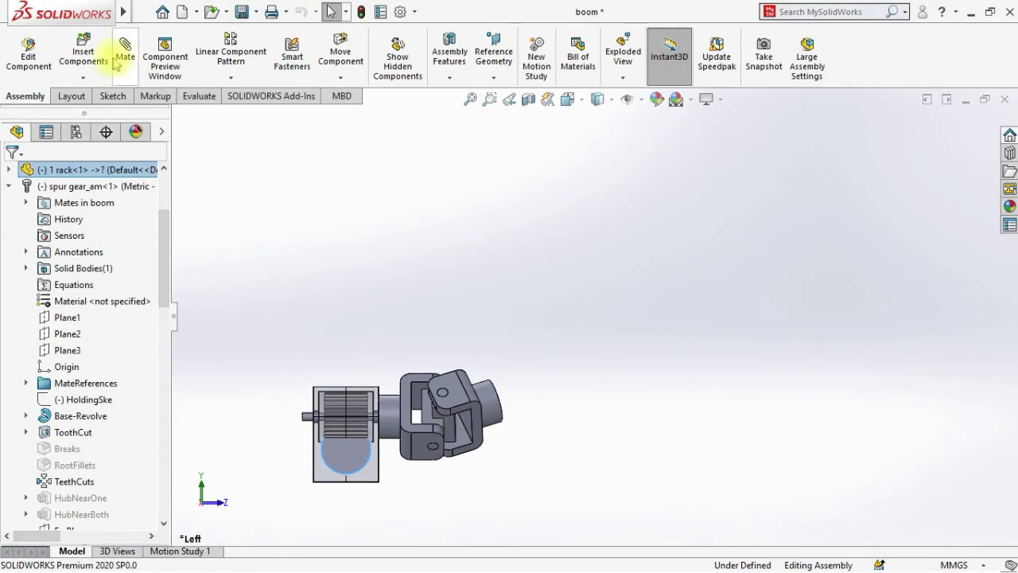
{"action": "left_click", "coordinate": [103, 58]}
{"action": "left_click", "coordinate": [36, 339]}
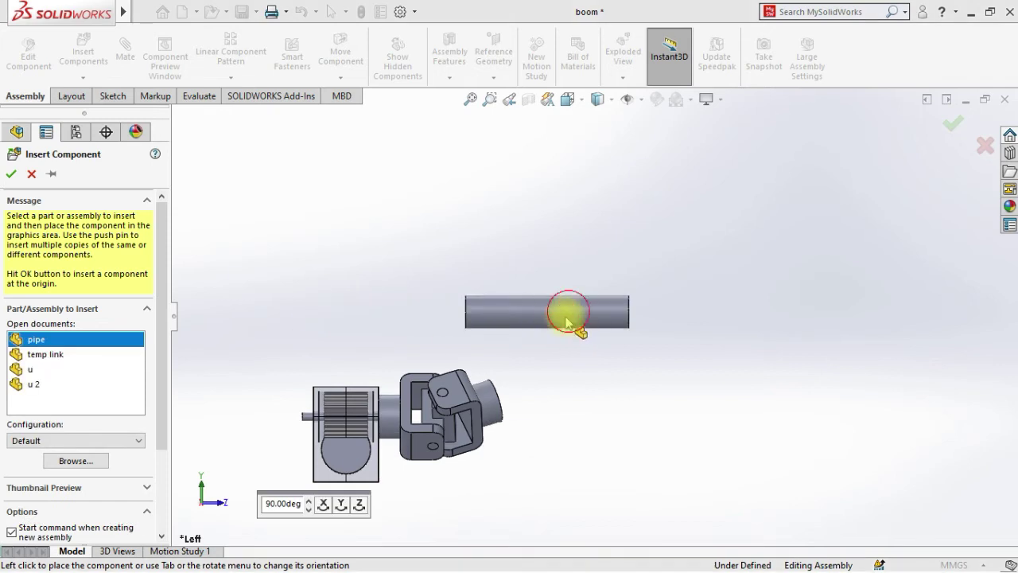
{"action": "left_click", "coordinate": [568, 311]}
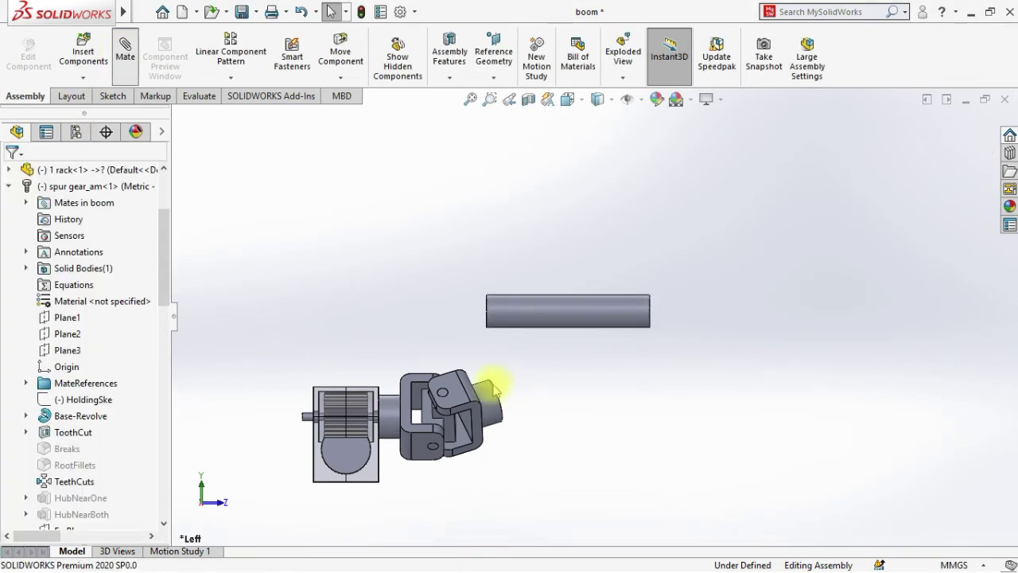
Mate the pipe's outer cylindrical face concentric with the round boss of yoke u<1>.
{"action": "middle_click_drag", "start_coordinate": [494, 390], "coordinate": [464, 390]}
{"action": "left_click", "coordinate": [488, 402]}
{"action": "left_click", "coordinate": [532, 333]}
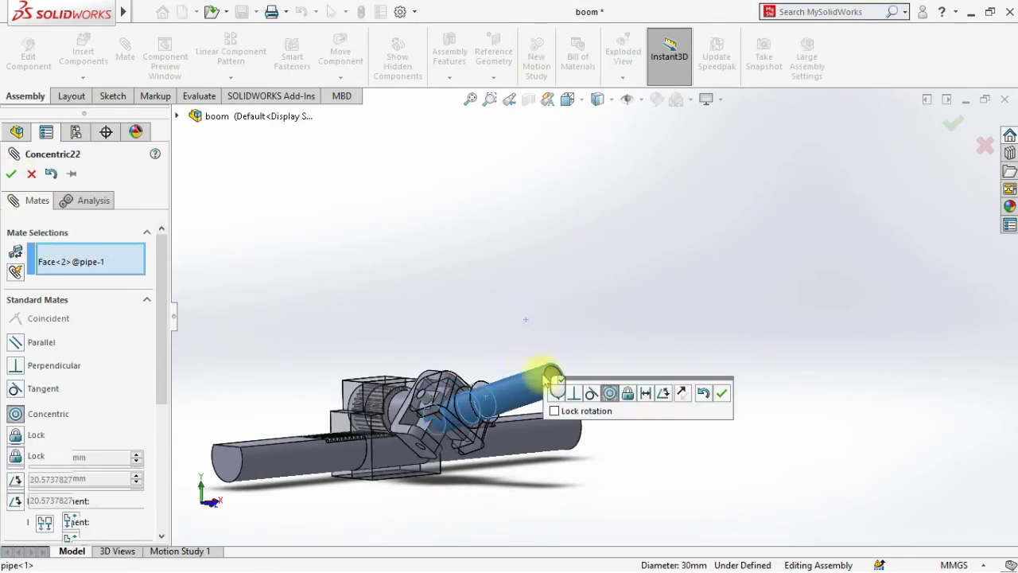
{"action": "left_click", "coordinate": [704, 397]}
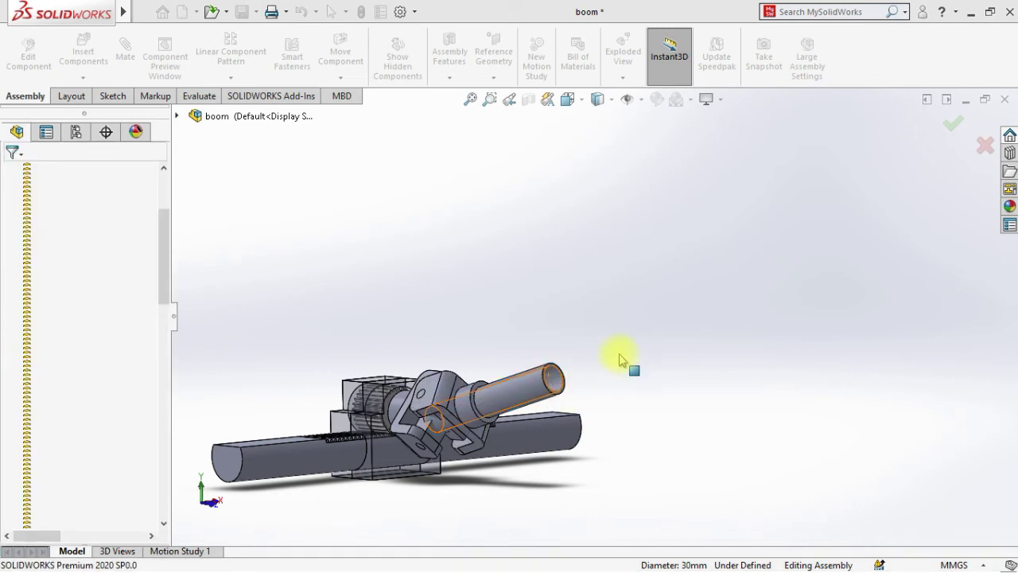
Select the pipe's annular end face and open the pipe in a separate component preview window.
{"action": "middle_click_drag", "start_coordinate": [600, 426], "coordinate": [818, 278]}
{"action": "scroll", "coordinate": [511, 417], "scroll_direction": "down", "scroll_amount": 3}
{"action": "left_click", "coordinate": [448, 361]}
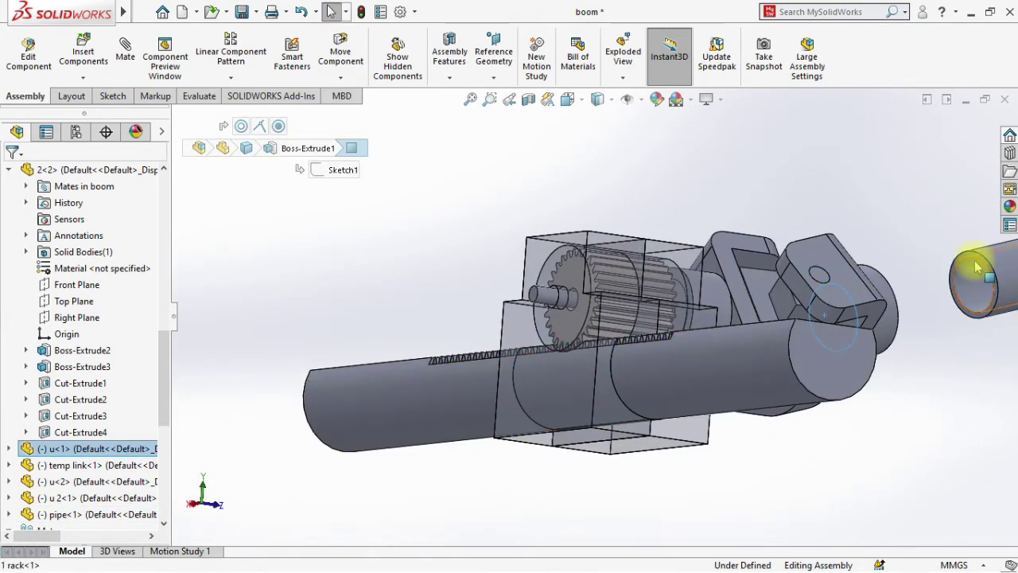
{"action": "scroll", "coordinate": [969, 261], "scroll_direction": "down", "scroll_amount": 3}
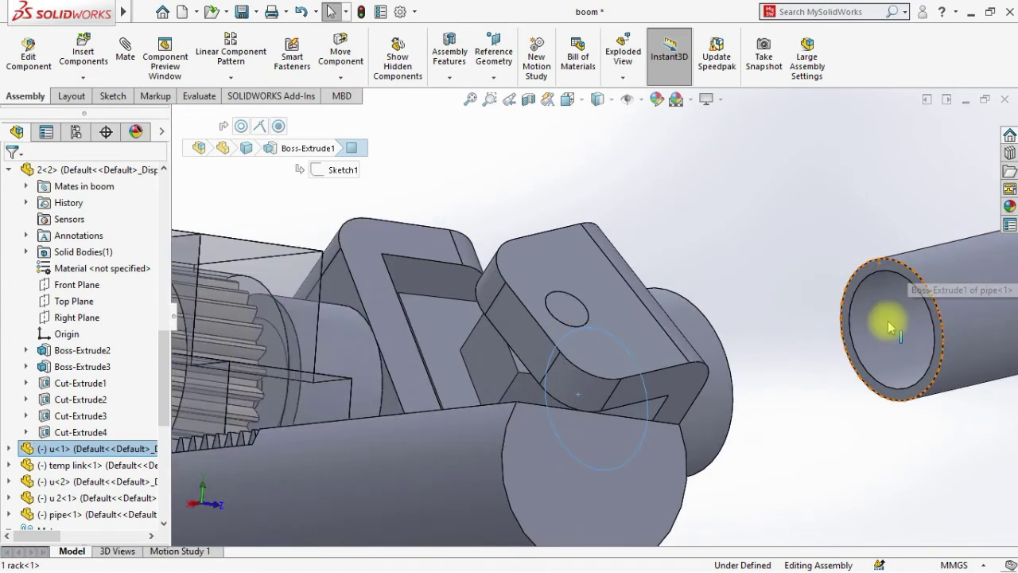
{"action": "left_click", "coordinate": [860, 277]}
{"action": "middle_click_drag", "start_coordinate": [817, 374], "coordinate": [321, 161]}
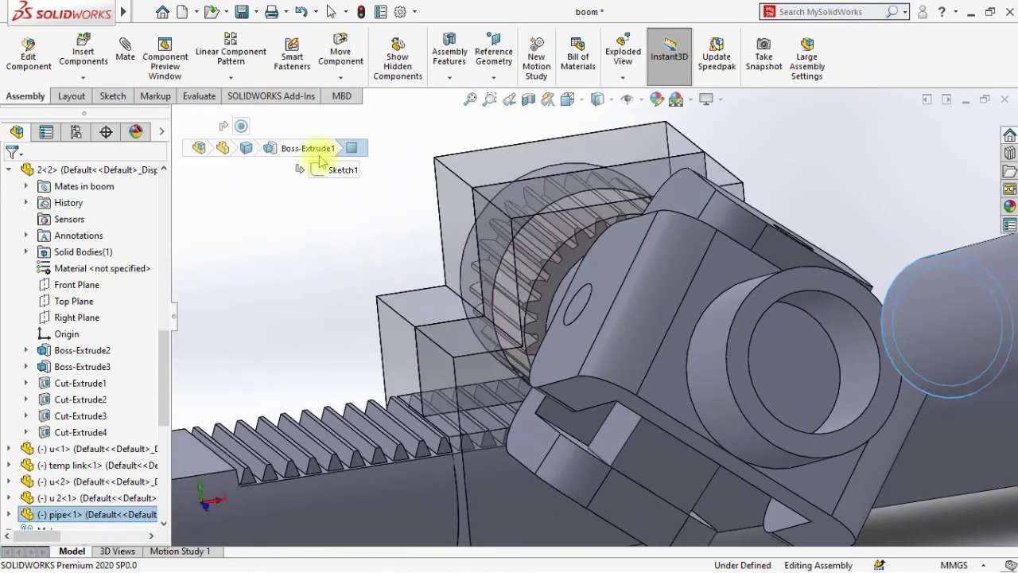
{"action": "left_click", "coordinate": [143, 52]}
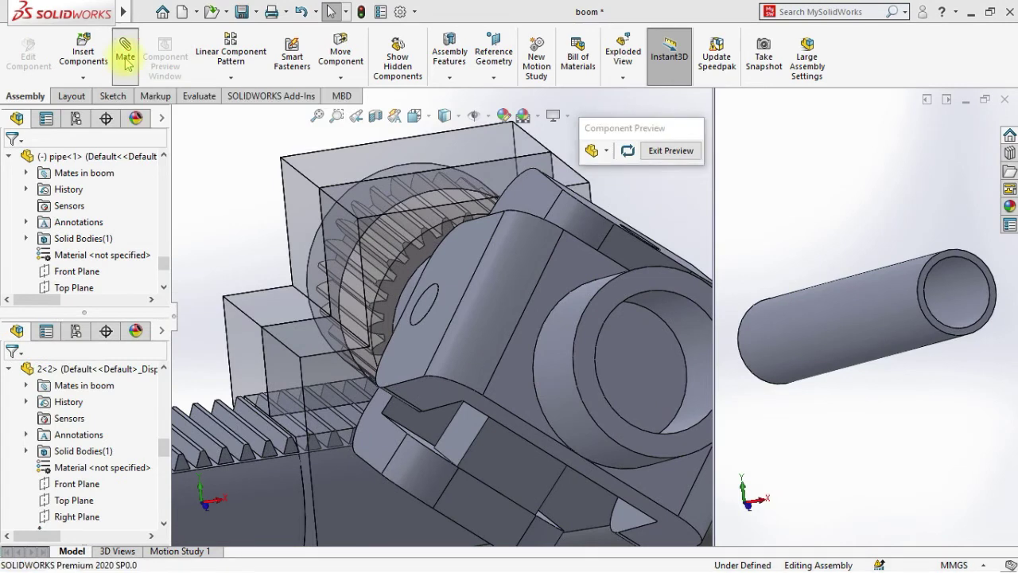
Mate the pipe's annular end face coincident with the floor of the bore in yoke u<1>, and close the component preview.
{"action": "left_click", "coordinate": [631, 357]}
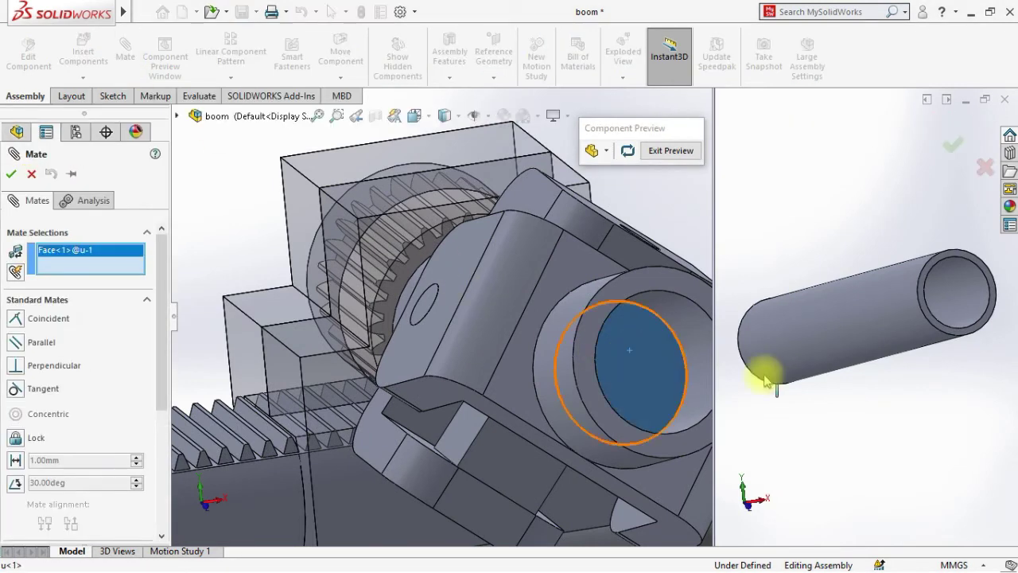
{"action": "middle_click_drag", "start_coordinate": [765, 380], "coordinate": [931, 330]}
{"action": "scroll", "coordinate": [736, 385], "scroll_direction": "down", "scroll_amount": 5}
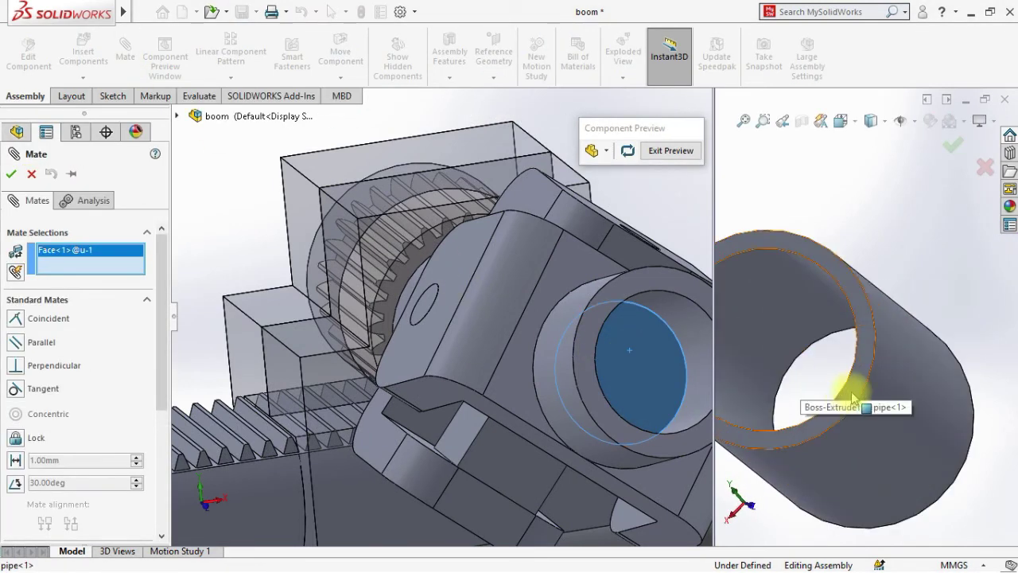
{"action": "left_click", "coordinate": [853, 396]}
{"action": "left_click", "coordinate": [1001, 417]}
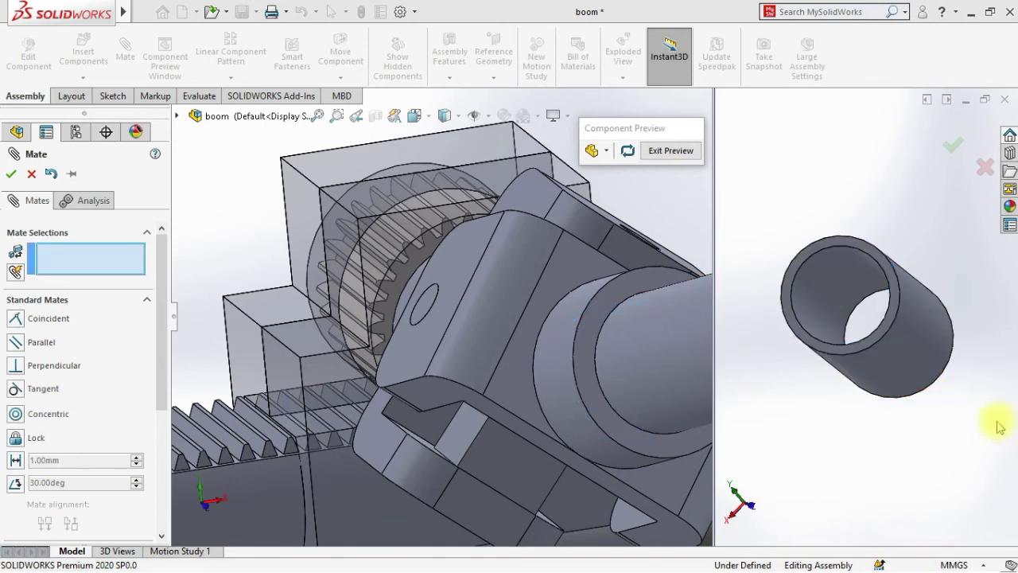
{"action": "key", "text": "Return"}
{"action": "left_click", "coordinate": [691, 151]}
{"action": "key", "text": "f"}
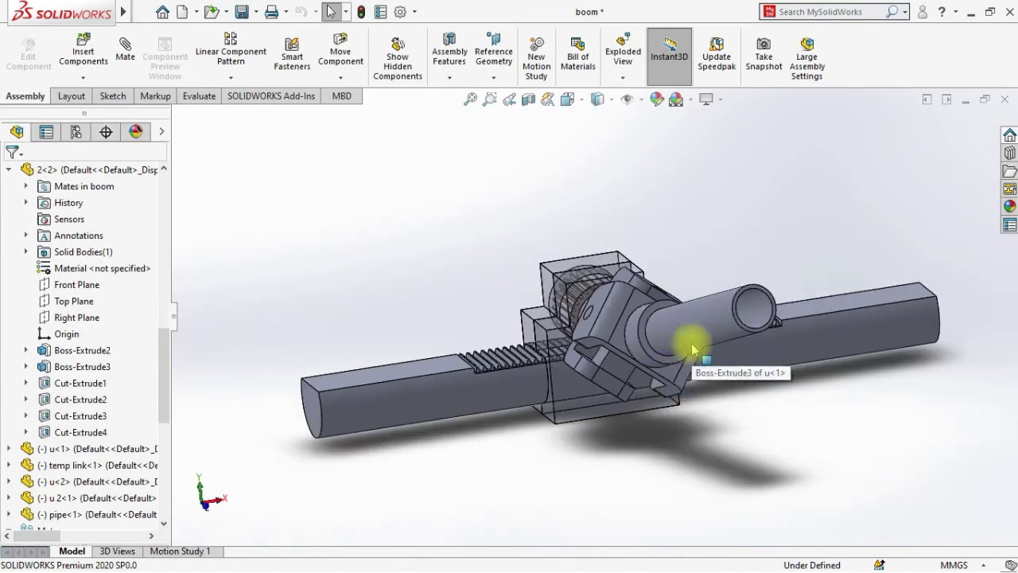
Move the pipe and the rack to check how the universal joint and gear mechanism follow.
{"action": "middle_click_drag", "start_coordinate": [681, 341], "coordinate": [775, 338]}
{"action": "left_click_drag", "start_coordinate": [776, 338], "coordinate": [523, 433]}
{"action": "middle_click_drag", "start_coordinate": [538, 435], "coordinate": [661, 389]}
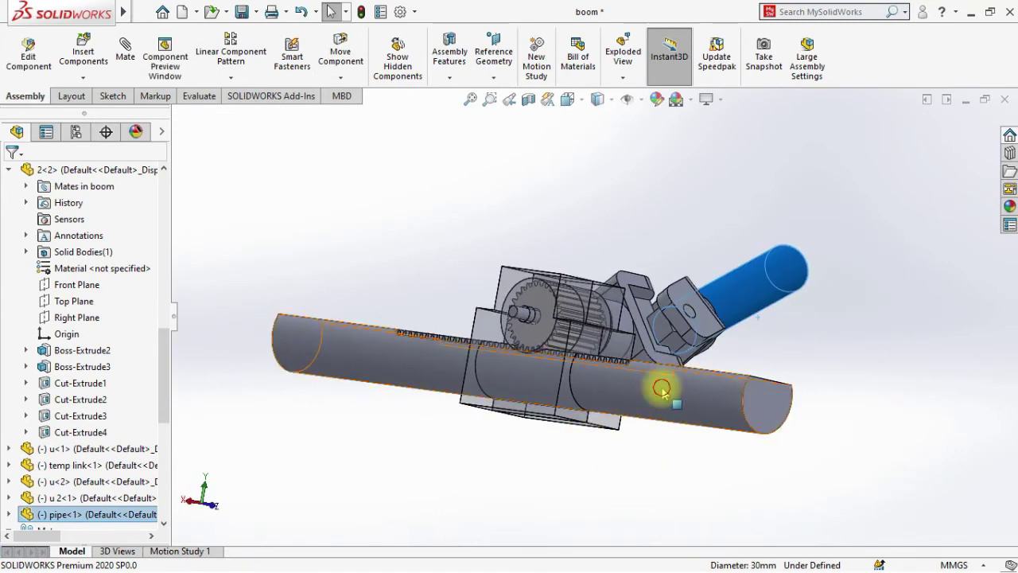
{"action": "left_click_drag", "start_coordinate": [662, 388], "coordinate": [666, 438]}
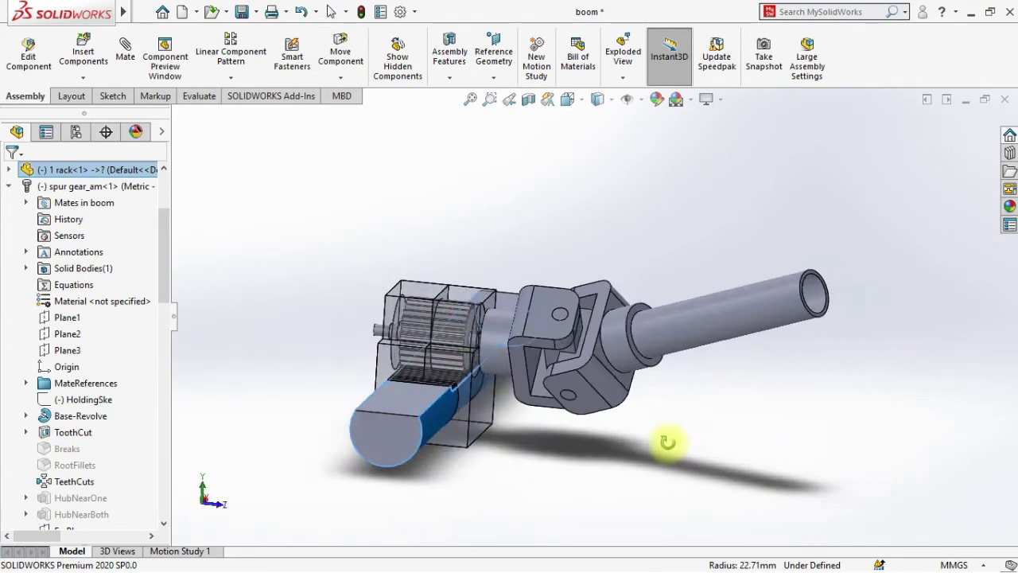
Set the view to Left and turn the universal joint so the pipe rises diagonally from the housing.
{"action": "key", "text": "space"}
{"action": "left_click", "coordinate": [484, 411]}
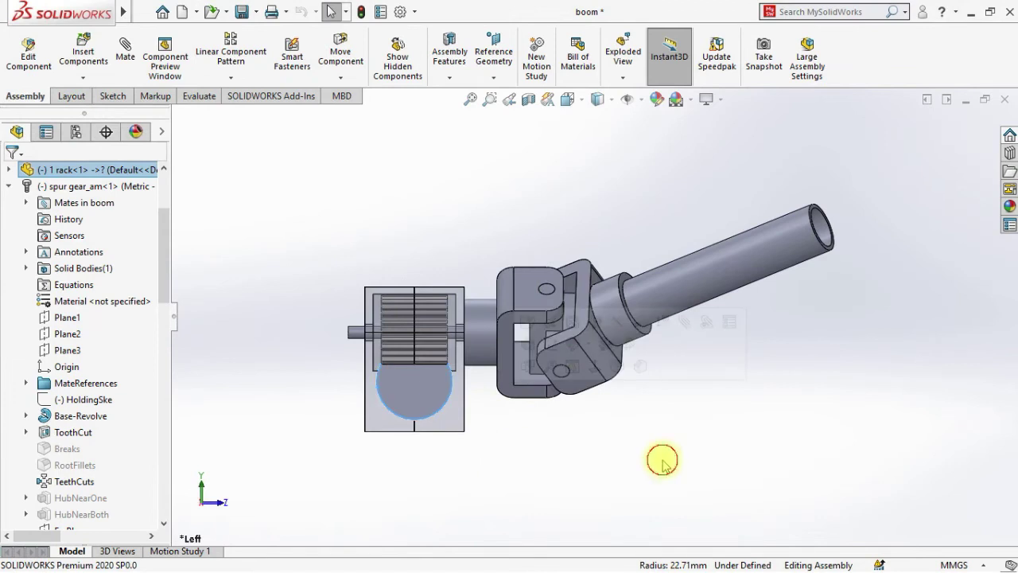
{"action": "left_click", "coordinate": [663, 462]}
{"action": "mouse_move", "coordinate": [663, 462]}
{"action": "middle_mouse_down"}
{"action": "mouse_move", "coordinate": [675, 455]}
{"action": "mouse_move", "coordinate": [647, 465]}
{"action": "middle_mouse_up"}
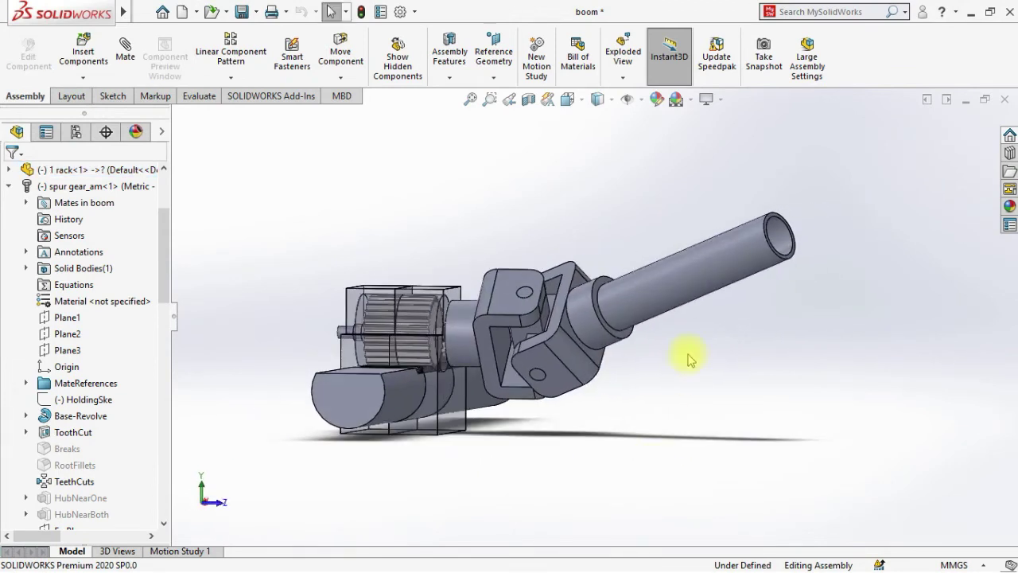
{"action": "left_click", "coordinate": [705, 285]}
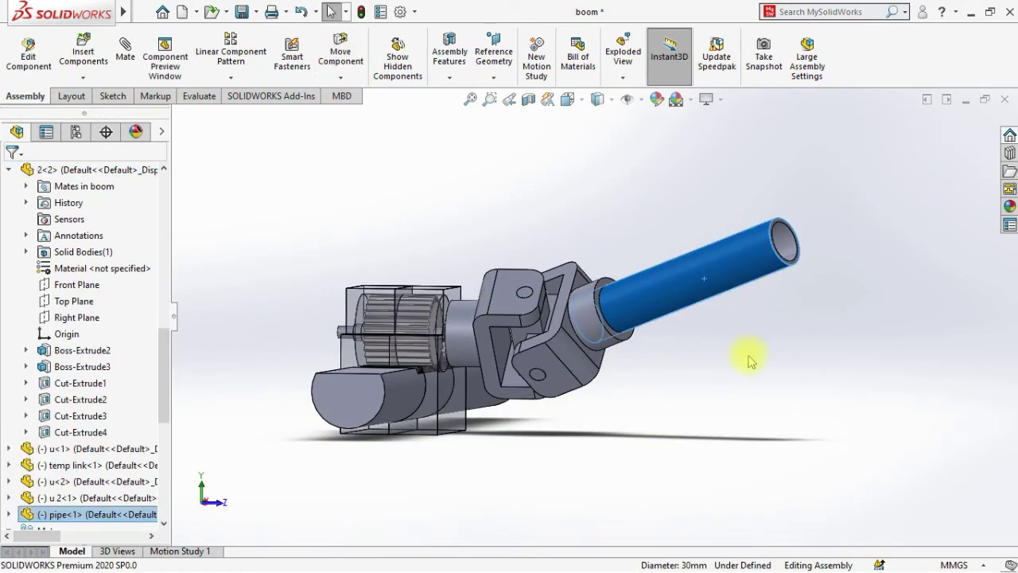
{"action": "middle_click_drag", "start_coordinate": [749, 358], "coordinate": [656, 405]}
{"action": "middle_click_drag", "start_coordinate": [650, 430], "coordinate": [751, 276]}
{"action": "key", "text": "space"}
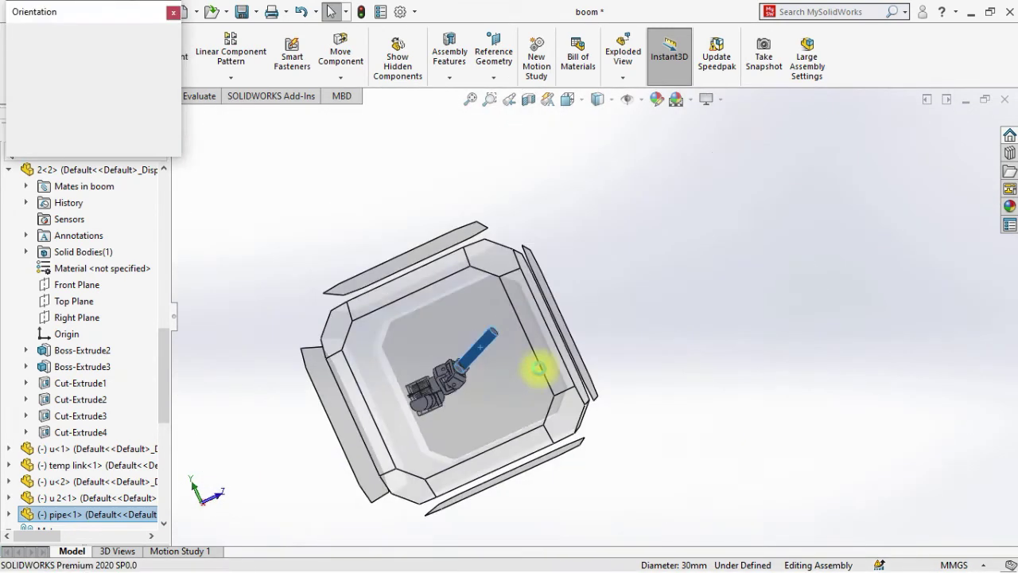
{"action": "left_click", "coordinate": [521, 377]}
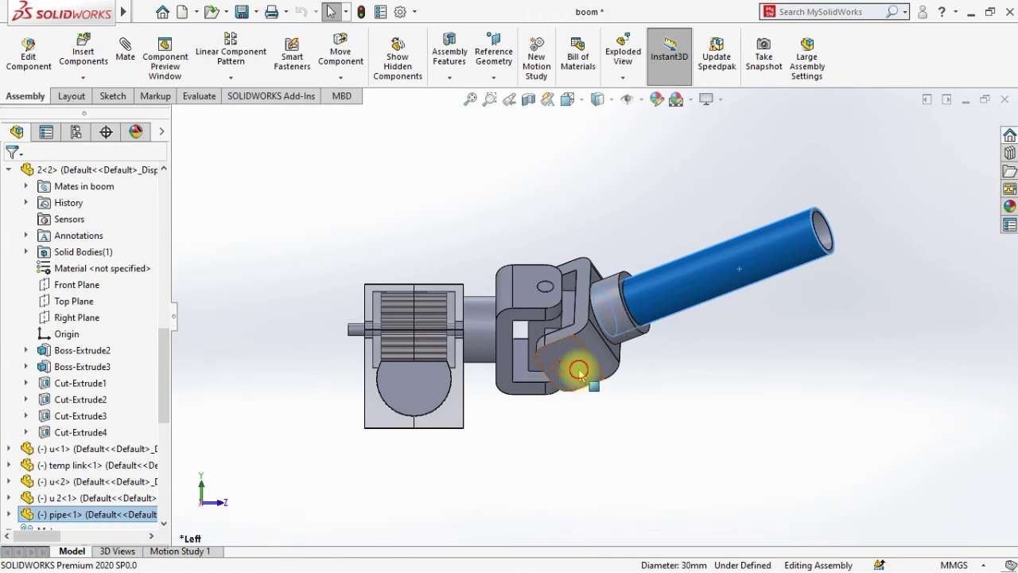
{"action": "left_click_drag", "start_coordinate": [578, 369], "coordinate": [545, 277]}
{"action": "left_click", "coordinate": [700, 228]}
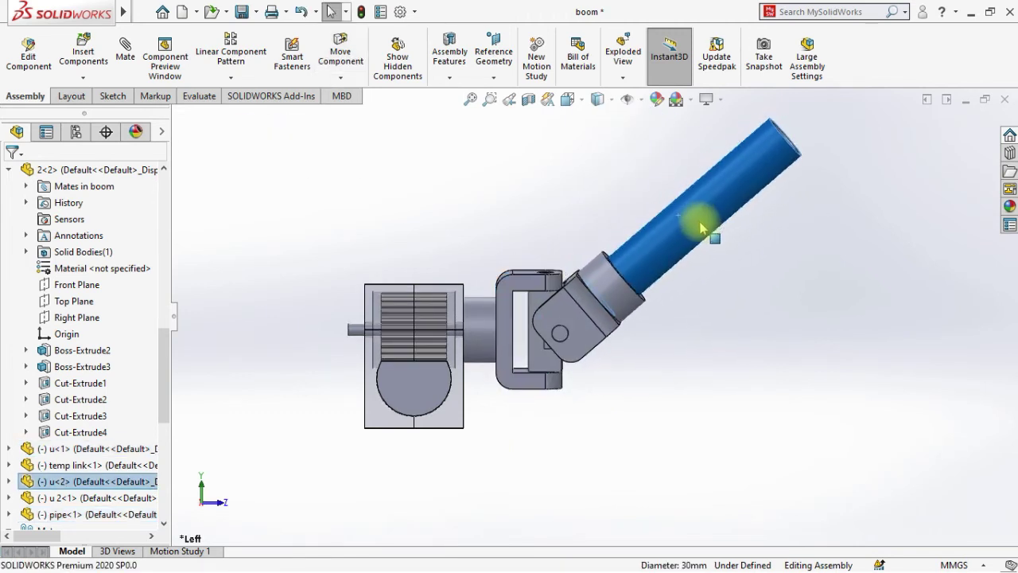
{"action": "left_click_drag", "start_coordinate": [700, 228], "coordinate": [698, 219]}
{"action": "scroll", "coordinate": [740, 350], "scroll_direction": "up", "scroll_amount": 4}
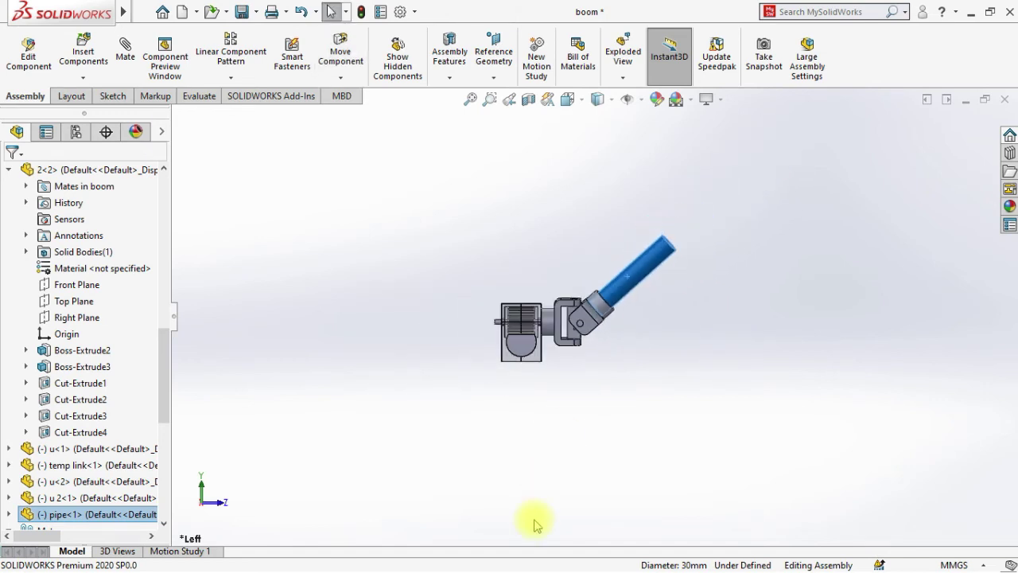
Switch to the pipe part and set the depth of its Boss-Extrude1 feature to 300 mm.
{"action": "key", "text": "super"}
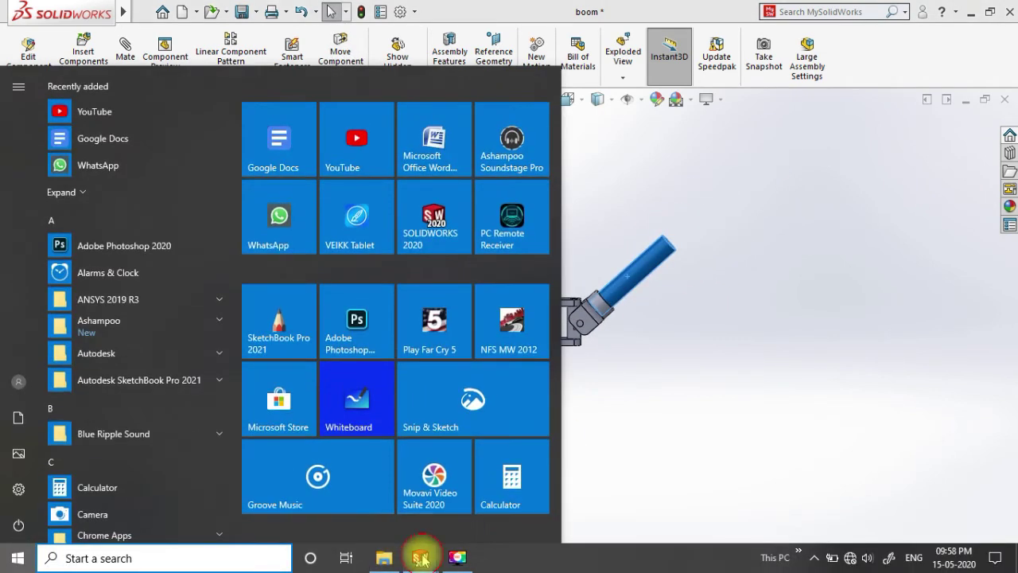
{"action": "mouse_move", "coordinate": [420, 555]}
{"action": "left_click", "coordinate": [697, 500]}
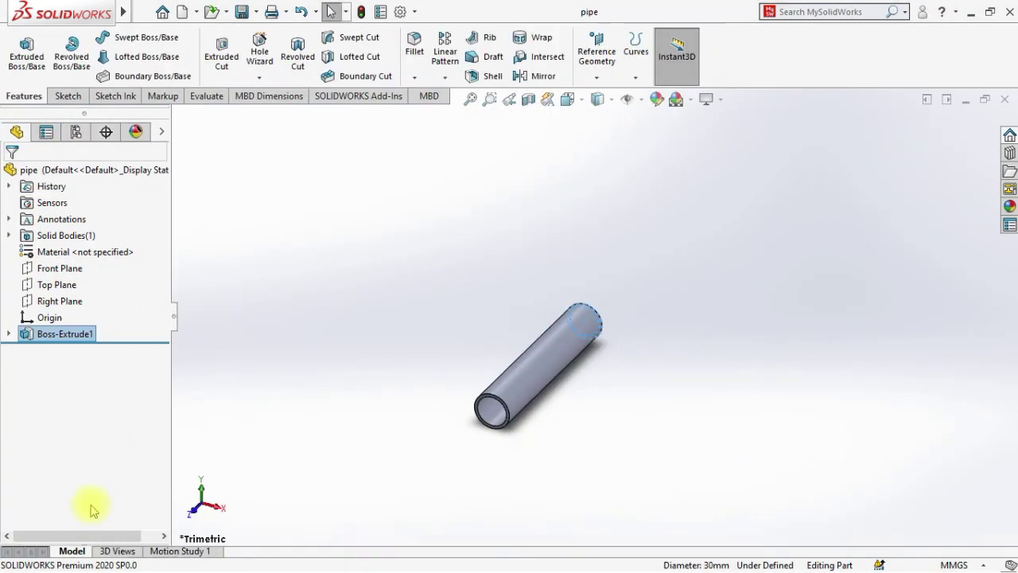
{"action": "right_click", "coordinate": [35, 340]}
{"action": "left_click", "coordinate": [51, 212]}
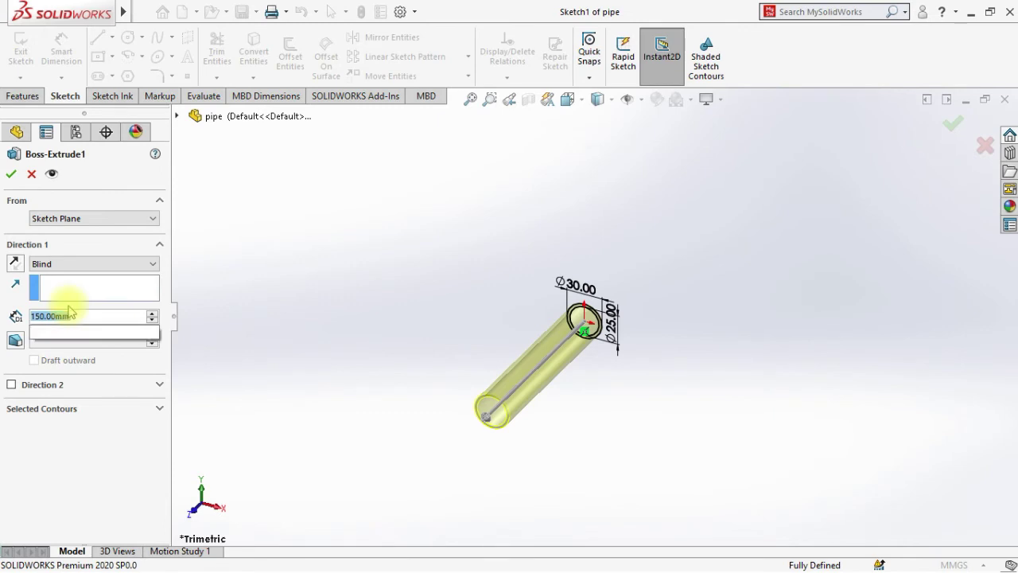
{"action": "type", "text": "300"}
{"action": "key", "text": "Return"}
{"action": "left_click", "coordinate": [12, 174]}
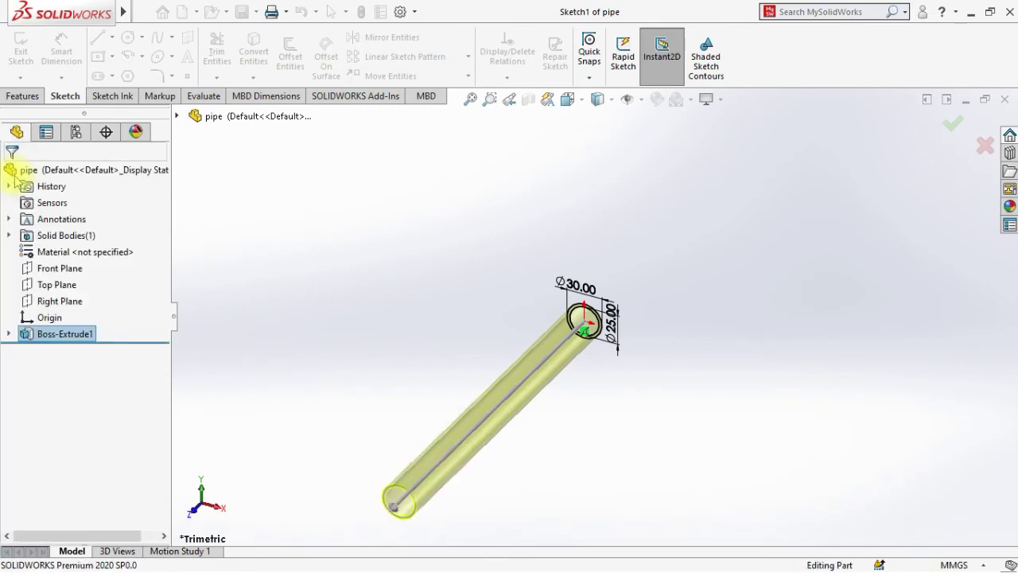
{"action": "left_click", "coordinate": [169, 11]}
{"action": "left_click", "coordinate": [429, 165]}
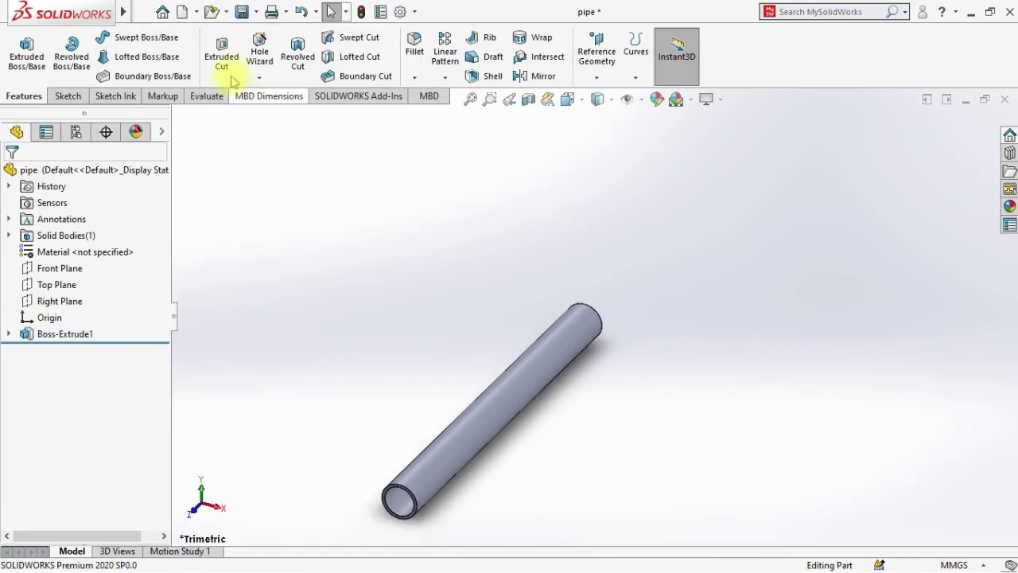
Save the pipe part and return to the boom assembly with the lengthened pipe.
{"action": "left_click", "coordinate": [245, 14]}
{"action": "key", "text": "super"}
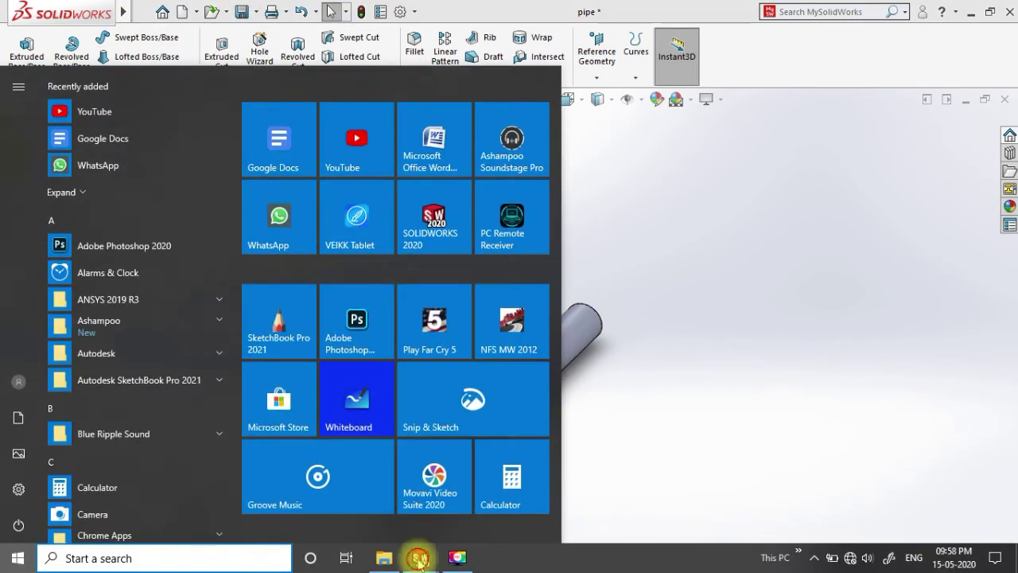
{"action": "mouse_move", "coordinate": [420, 557]}
{"action": "left_click", "coordinate": [571, 481]}
{"action": "left_click", "coordinate": [571, 480]}
{"action": "left_click", "coordinate": [126, 85]}
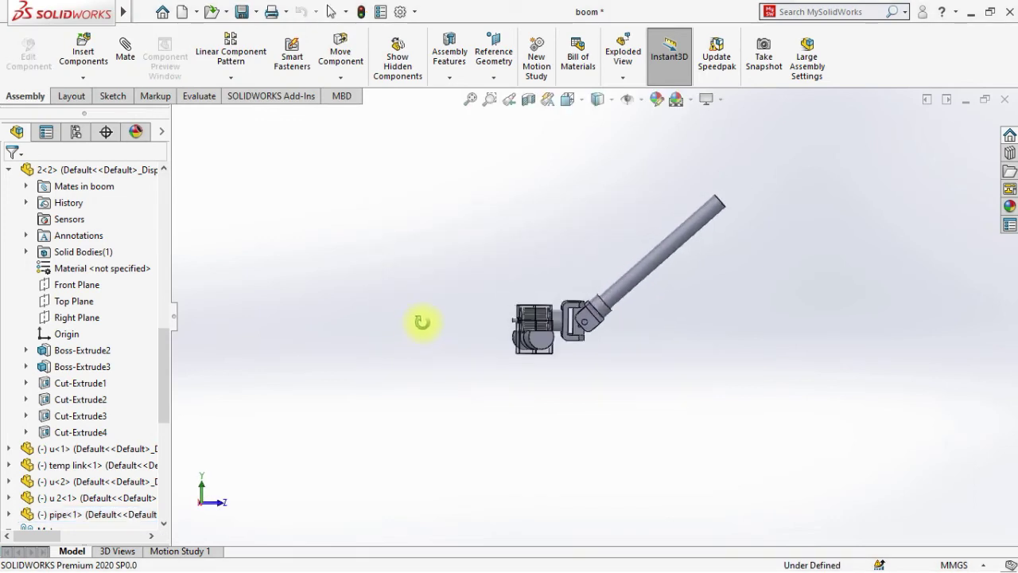
{"action": "scroll", "coordinate": [761, 302], "scroll_direction": "down", "scroll_amount": 5}
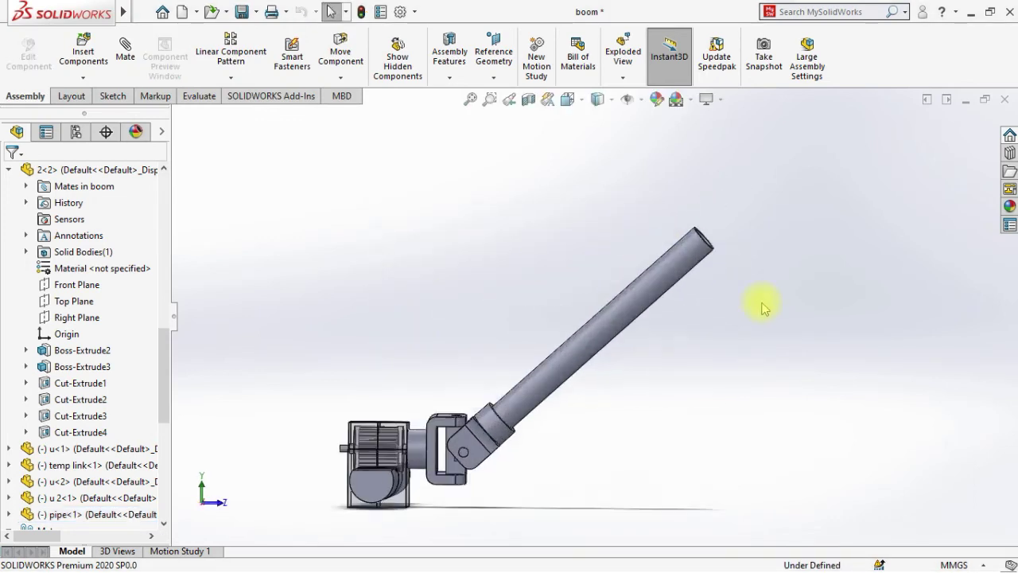
{"action": "scroll", "coordinate": [761, 303], "scroll_direction": "up", "scroll_amount": 3}
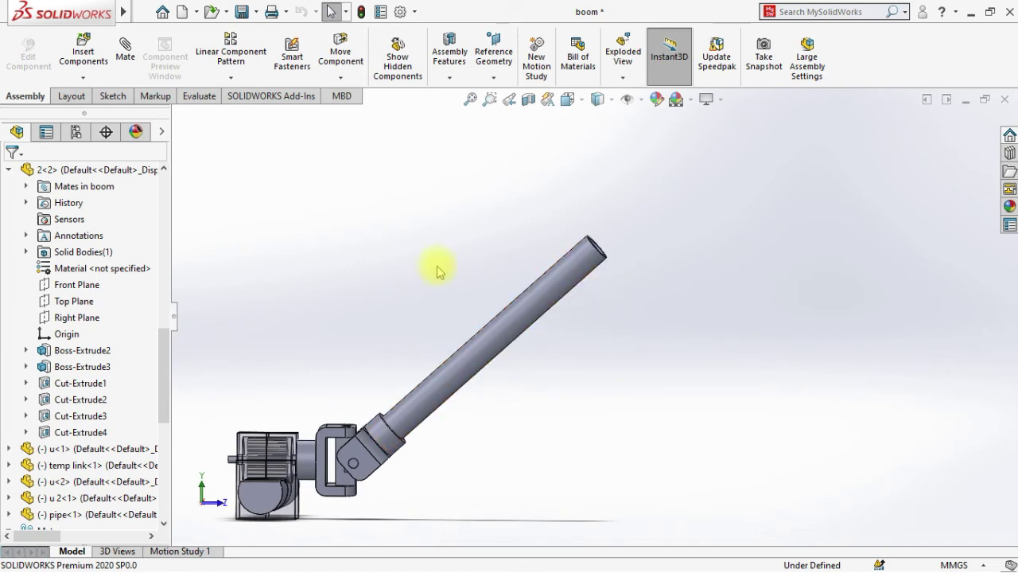
{"action": "scroll", "coordinate": [437, 272], "scroll_direction": "up", "scroll_amount": 1}
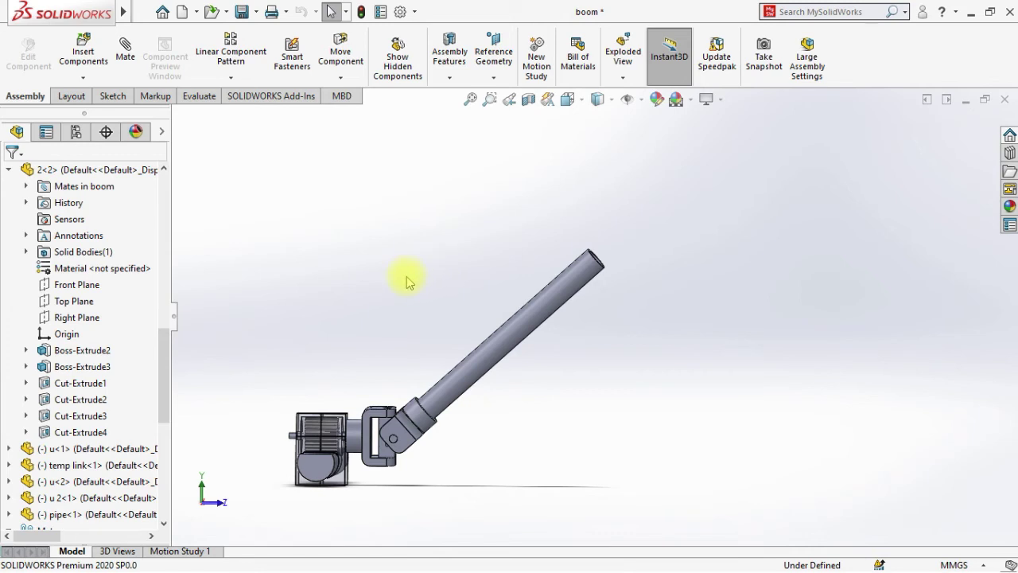
Insert the parts u and u 2 beyond the pipe's free end, placing the u 2 cross at the yoke's open fork.
{"action": "left_click", "coordinate": [92, 60]}
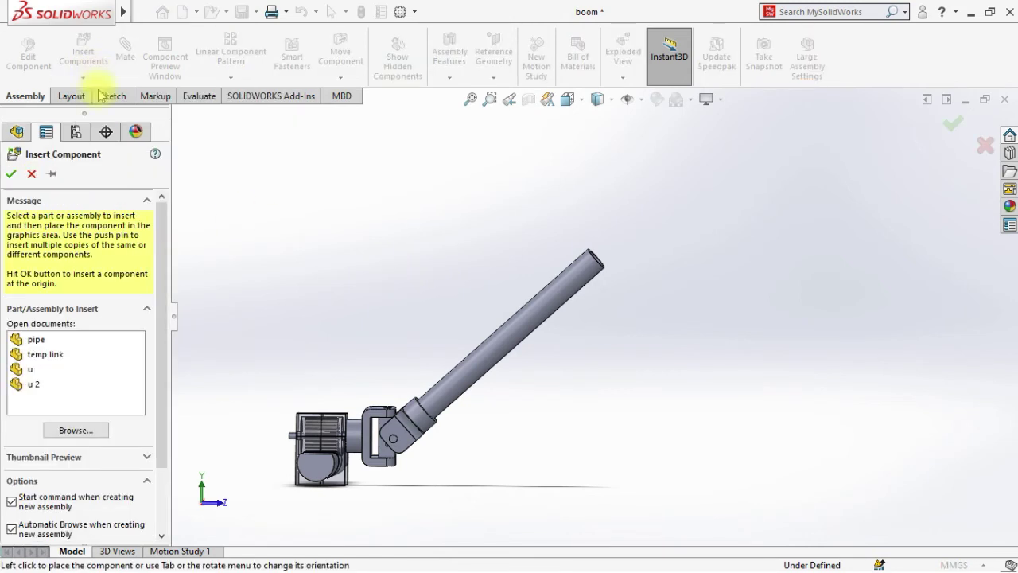
{"action": "left_click", "coordinate": [35, 385]}
{"action": "left_click", "coordinate": [40, 356], "text": "shift"}
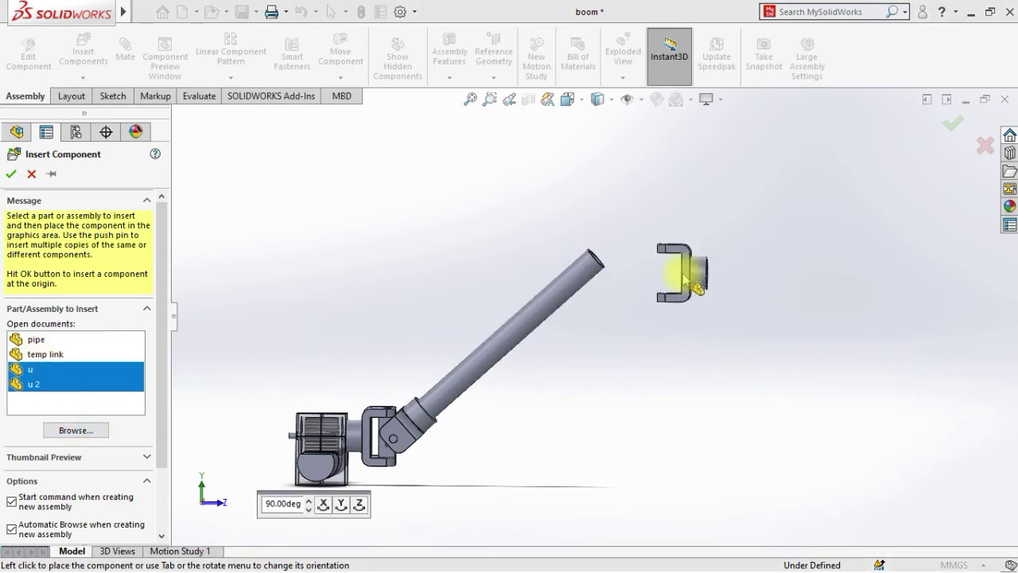
{"action": "left_click", "coordinate": [681, 296]}
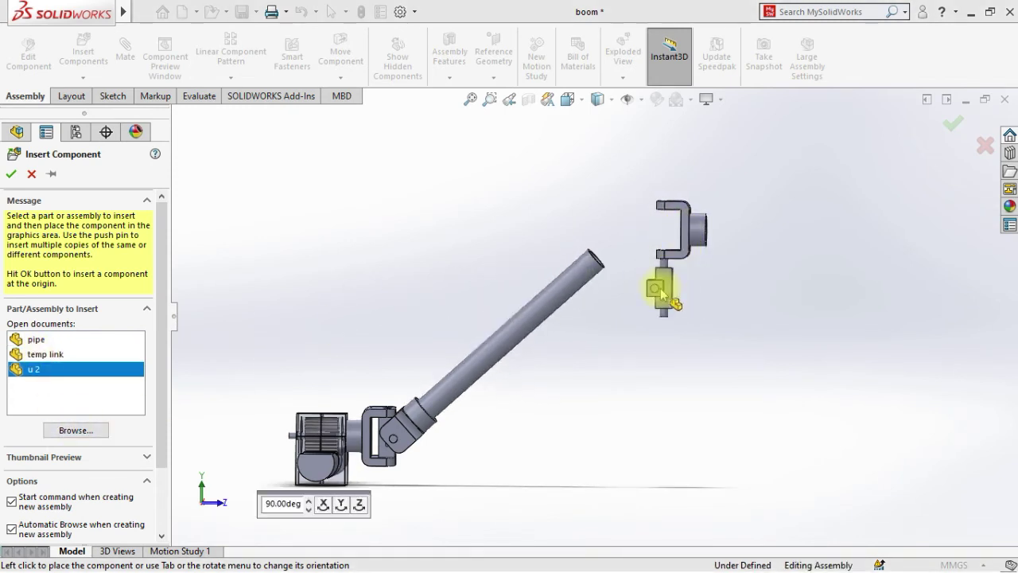
{"action": "left_click", "coordinate": [655, 238]}
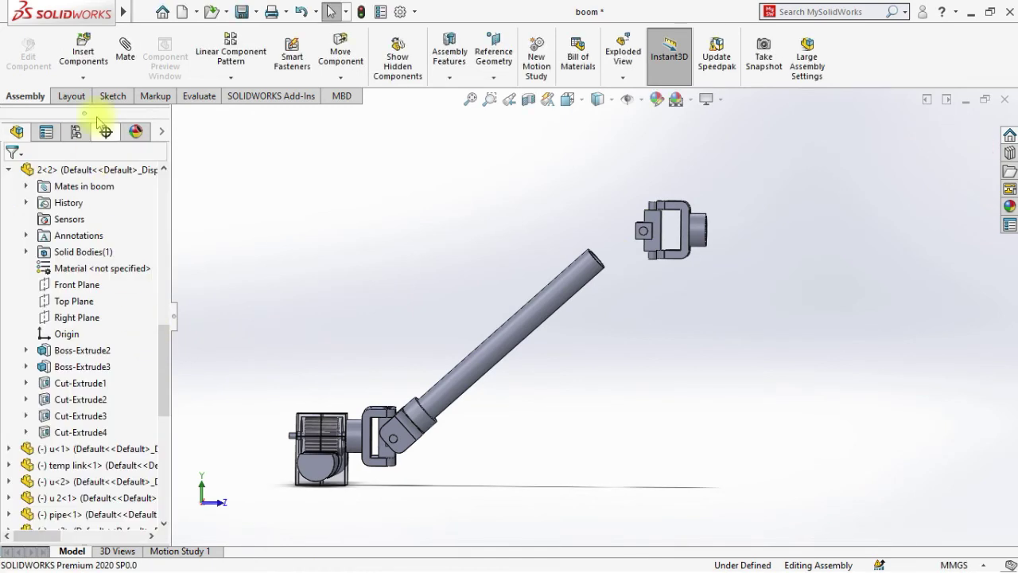
Insert another yoke u in the empty space near the pipe's free end, on the side opposite the first new yoke.
{"action": "left_click", "coordinate": [31, 369]}
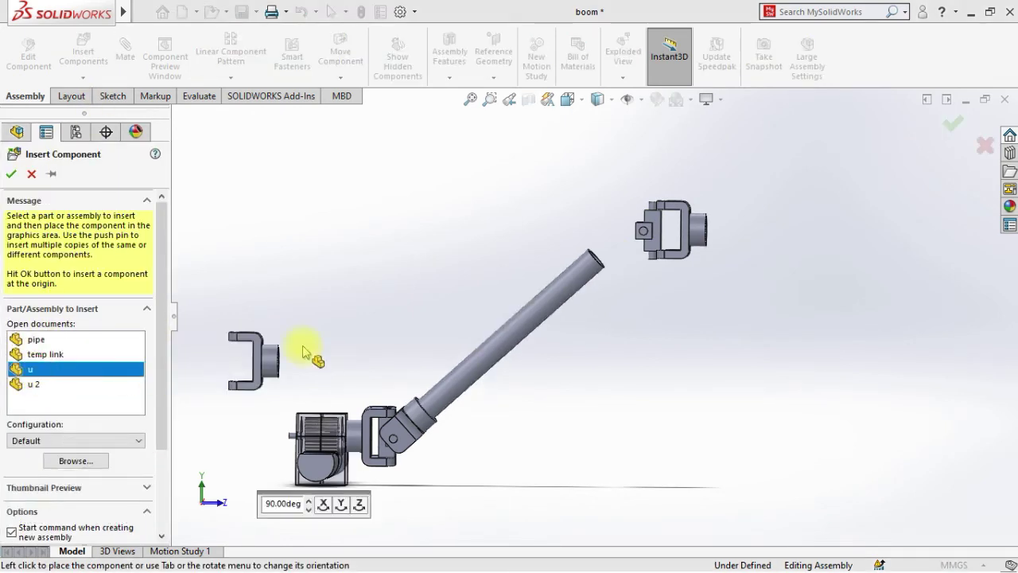
{"action": "left_click", "coordinate": [422, 269]}
{"action": "key", "text": "Escape"}
Mate the newly inserted yoke's bore concentric with the pipe's outer surface, flipping the alignment so its fork points away from the pipe.
{"action": "scroll", "coordinate": [536, 231], "scroll_direction": "down", "scroll_amount": 5}
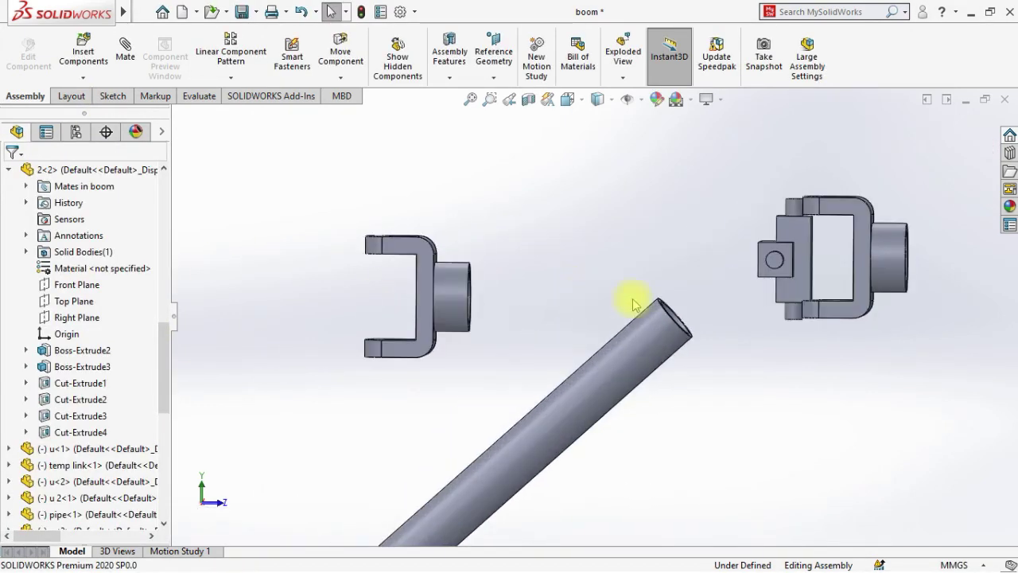
{"action": "middle_click_drag", "start_coordinate": [483, 316], "coordinate": [443, 291]}
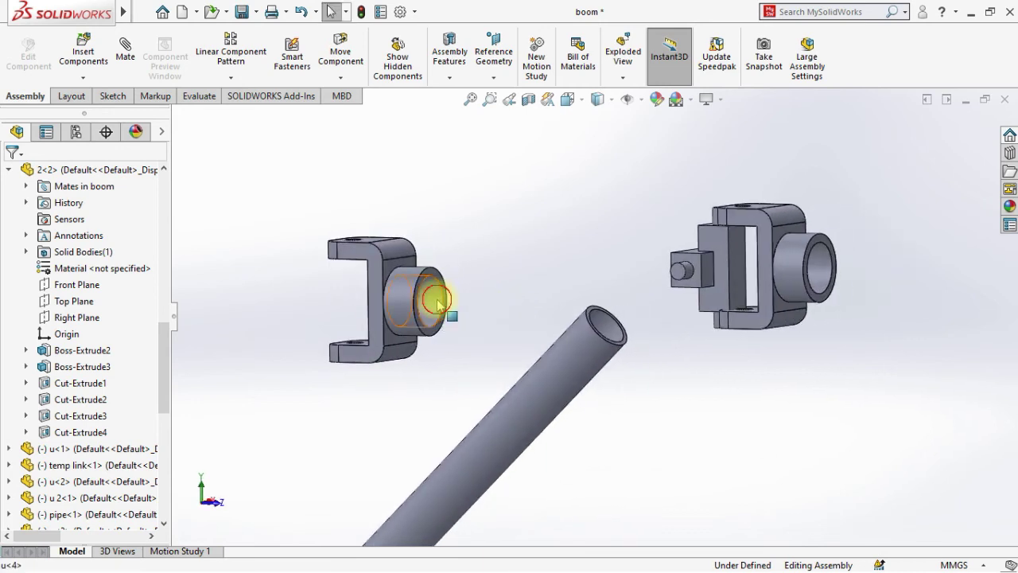
{"action": "left_click", "coordinate": [448, 295]}
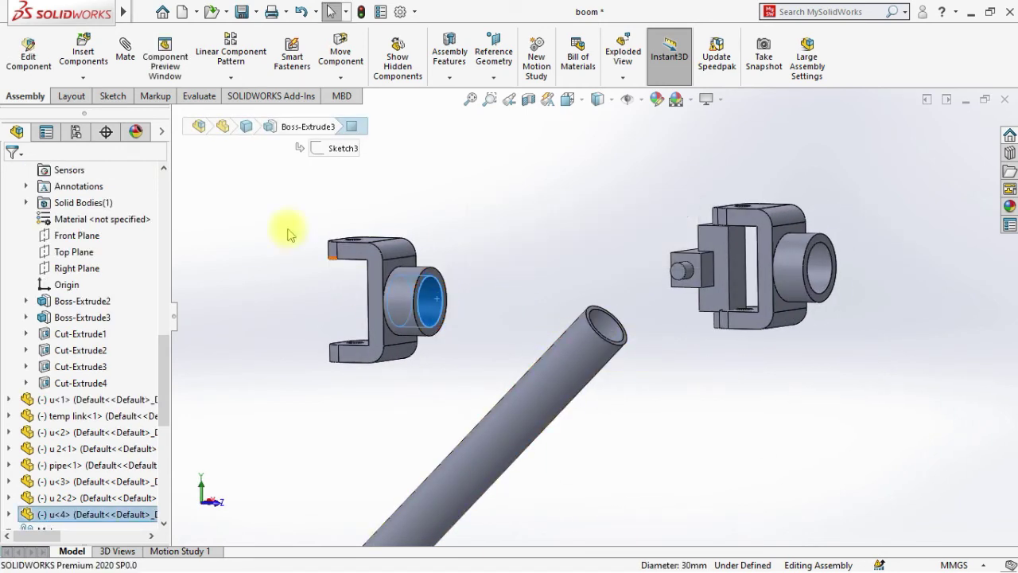
{"action": "key", "text": "m"}
{"action": "left_click", "coordinate": [580, 348]}
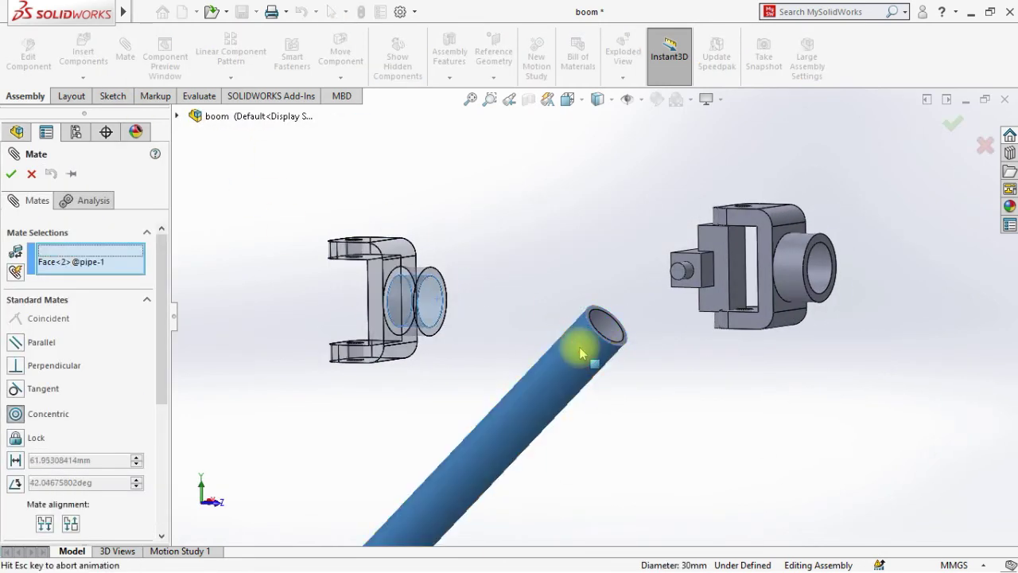
{"action": "left_click", "coordinate": [740, 385]}
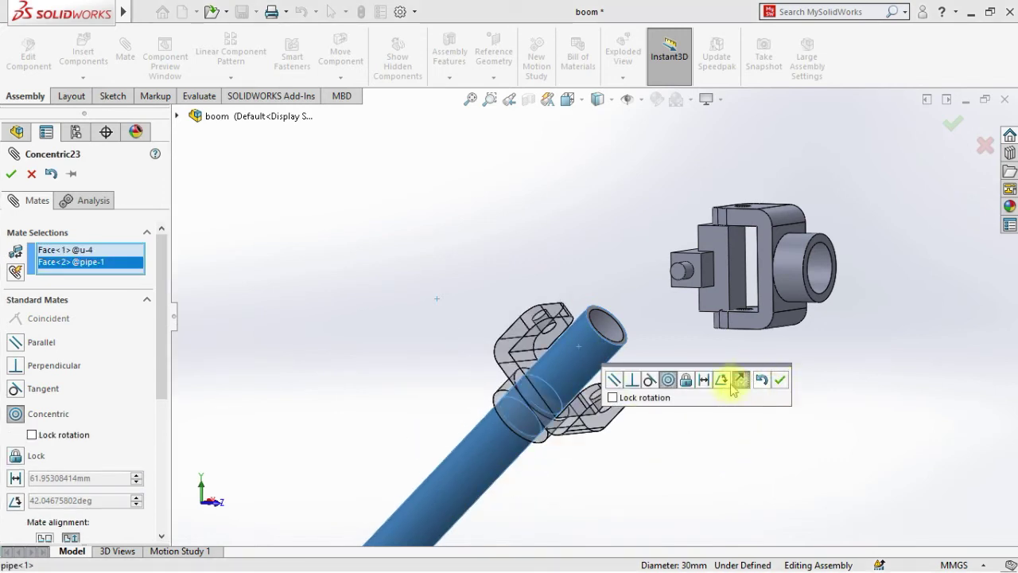
{"action": "left_click", "coordinate": [779, 385]}
{"action": "key", "text": "Escape"}
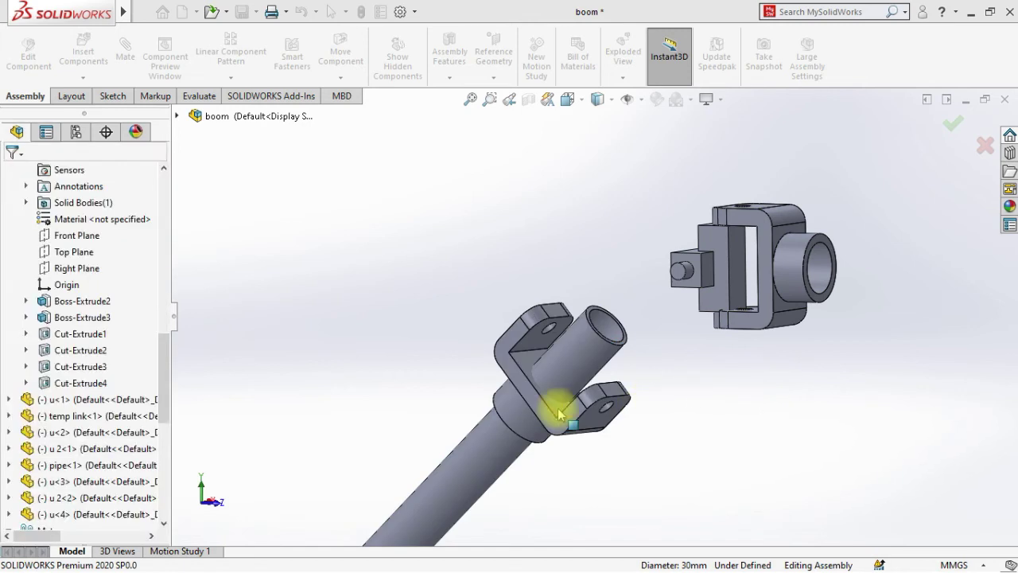
Slide the yoke off the pipe's free end and mate the pipe's end face coincident with the flat bottom of the yoke's bore.
{"action": "left_click_drag", "start_coordinate": [588, 366], "coordinate": [720, 267]}
{"action": "scroll", "coordinate": [621, 342], "scroll_direction": "down", "scroll_amount": 4}
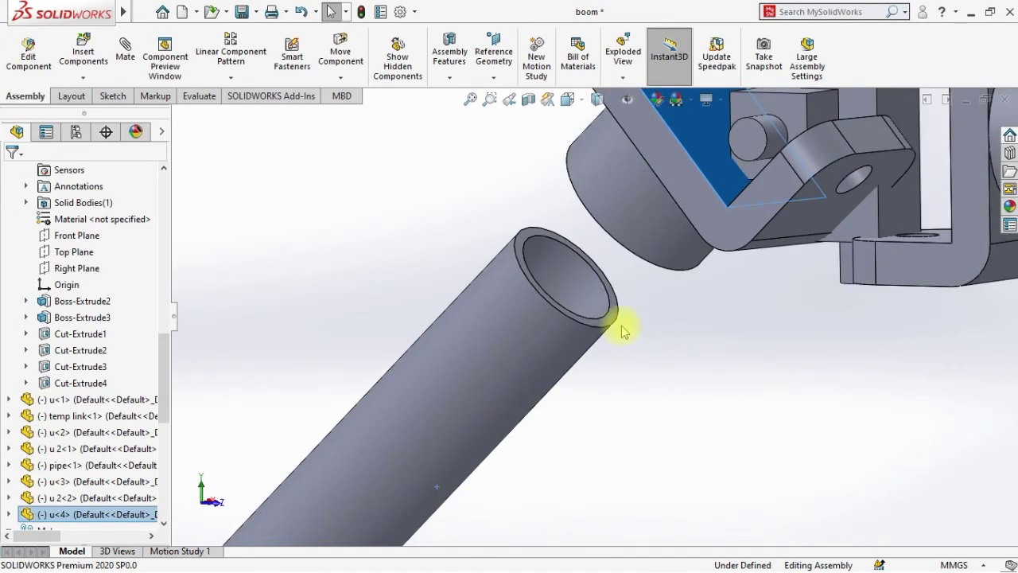
{"action": "left_click", "coordinate": [614, 321]}
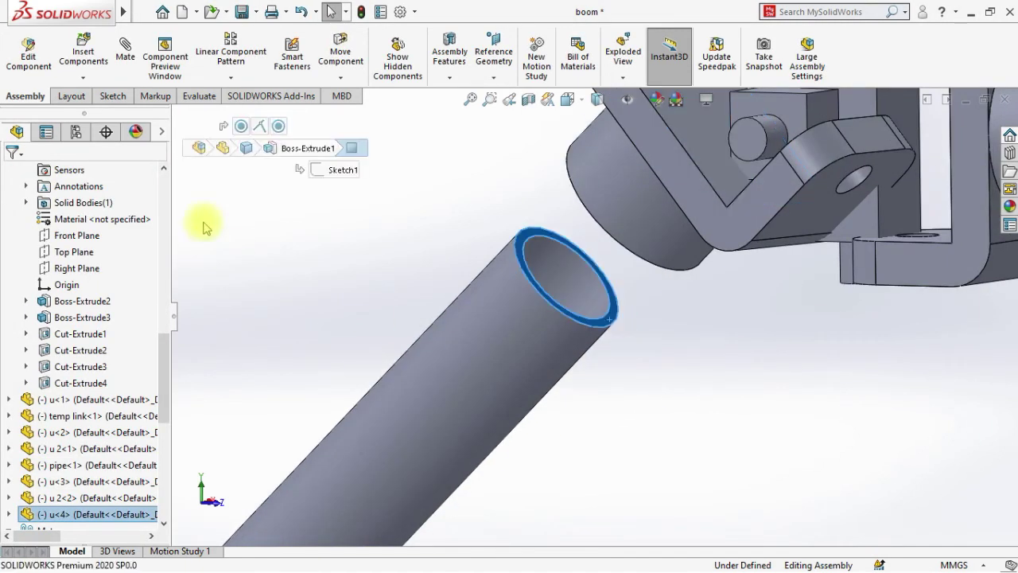
{"action": "left_click", "coordinate": [125, 49]}
{"action": "middle_click_drag", "start_coordinate": [637, 335], "coordinate": [648, 311]}
{"action": "left_click", "coordinate": [648, 311]}
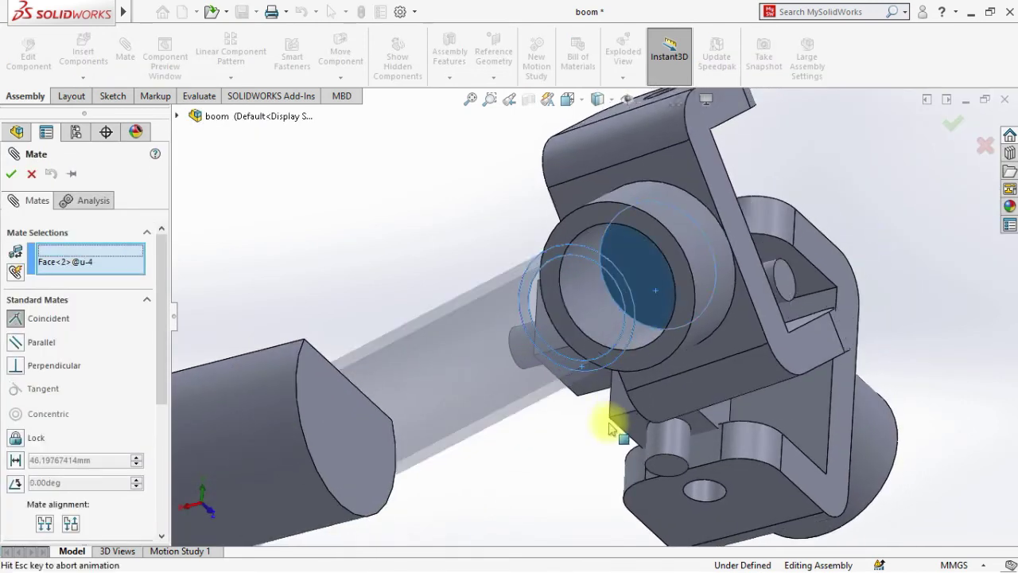
{"action": "left_click", "coordinate": [762, 472]}
{"action": "key", "text": "Escape"}
{"action": "middle_click_drag", "start_coordinate": [565, 490], "coordinate": [527, 500]}
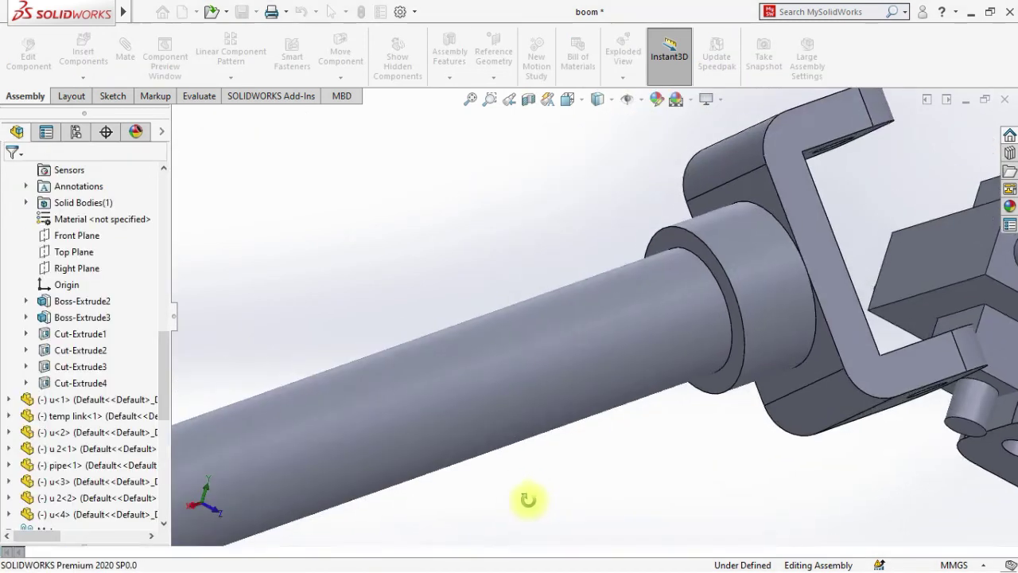
Mate a peg of the loose u 2 cross concentric with a fork hole of the outer yoke.
{"action": "scroll", "coordinate": [541, 495], "scroll_direction": "up", "scroll_amount": 3}
{"action": "middle_click_drag", "start_coordinate": [765, 272], "coordinate": [374, 367], "text": "ctrl"}
{"action": "scroll", "coordinate": [374, 367], "scroll_direction": "down", "scroll_amount": 2}
{"action": "left_click", "coordinate": [346, 382]}
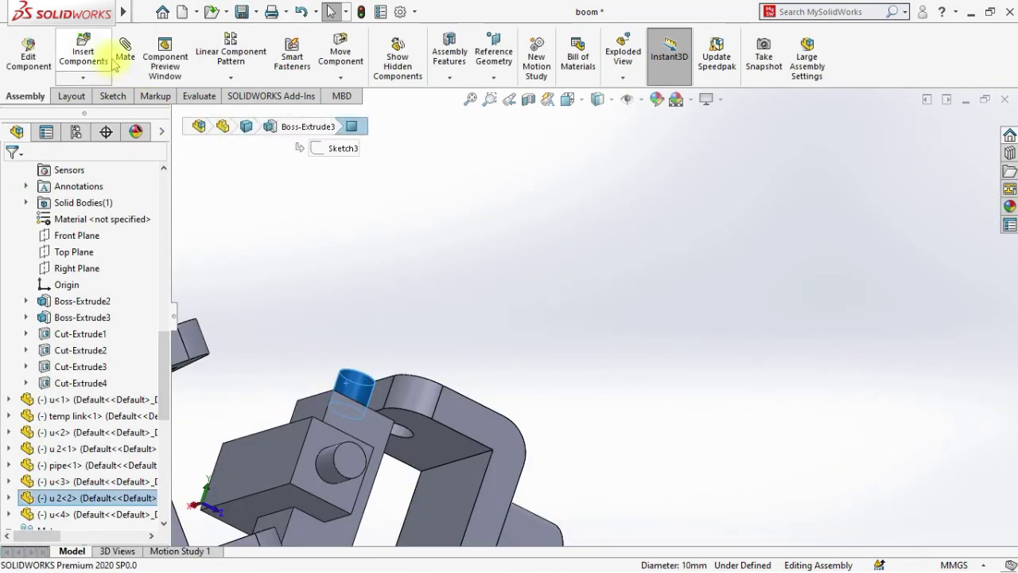
{"action": "key", "text": "m"}
{"action": "scroll", "coordinate": [319, 390], "scroll_direction": "up", "scroll_amount": 3}
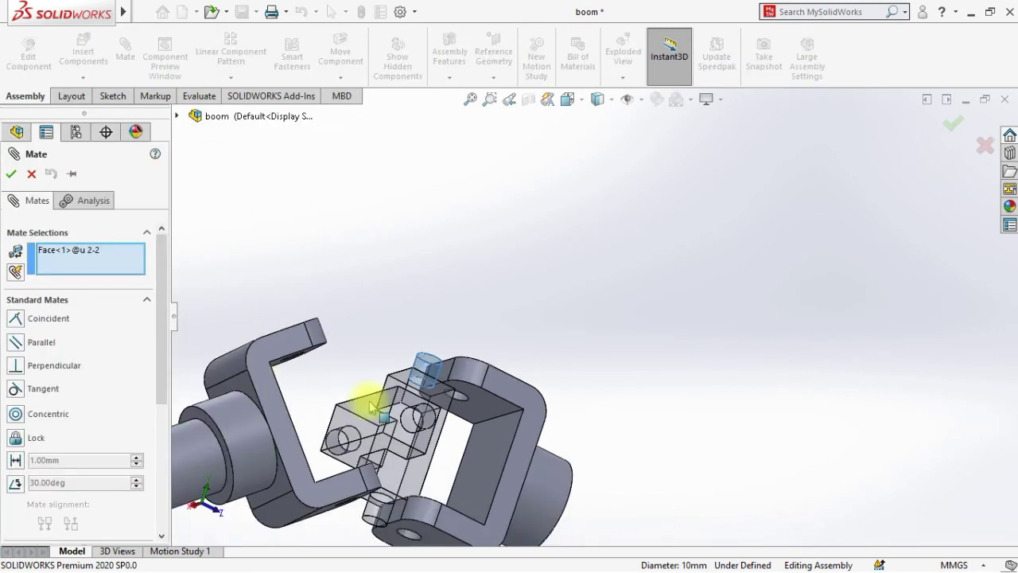
{"action": "left_click", "coordinate": [453, 402]}
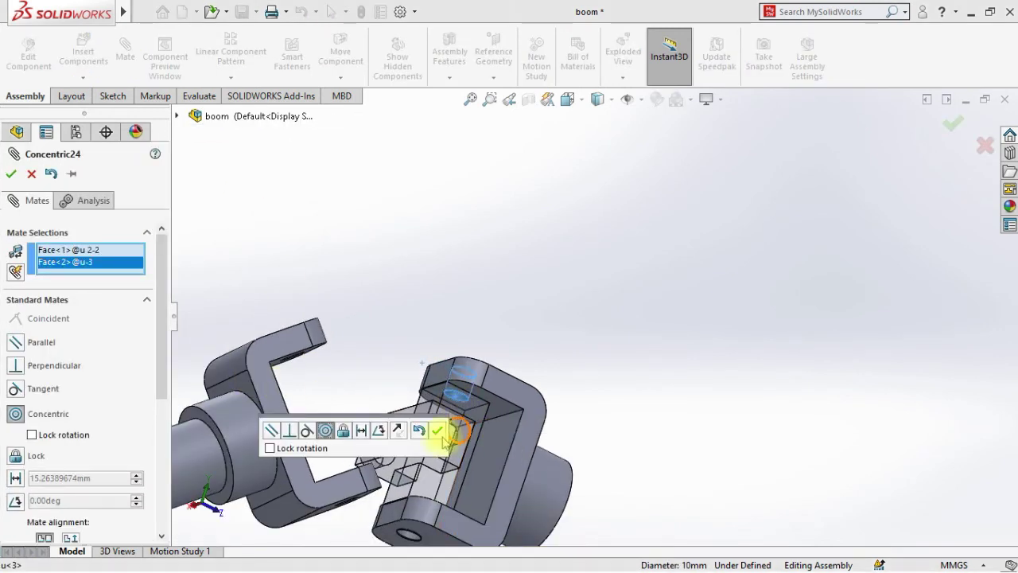
{"action": "left_click", "coordinate": [437, 431]}
{"action": "key", "text": "Escape"}
Pull the cross out along its peg axis and mate its peg-side face coincident with the outer yoke's inner fork face.
{"action": "left_click_drag", "start_coordinate": [470, 414], "coordinate": [503, 339]}
{"action": "mouse_move", "coordinate": [610, 324]}
{"action": "left_mouse_down"}
{"action": "mouse_move", "coordinate": [596, 382]}
{"action": "mouse_move", "coordinate": [488, 518]}
{"action": "left_mouse_up"}
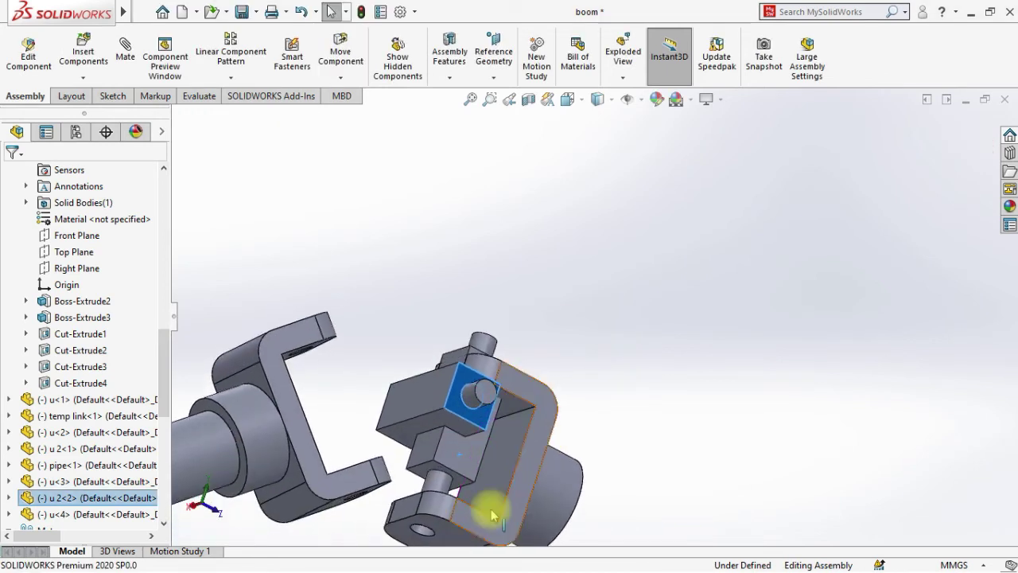
{"action": "left_click", "coordinate": [455, 482]}
{"action": "left_click", "coordinate": [126, 78]}
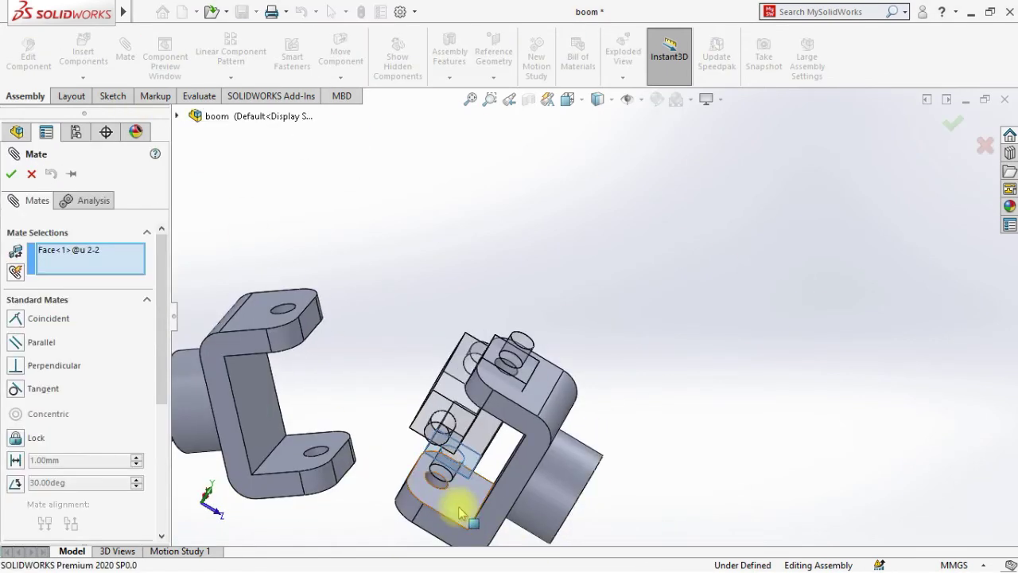
{"action": "left_click", "coordinate": [527, 387]}
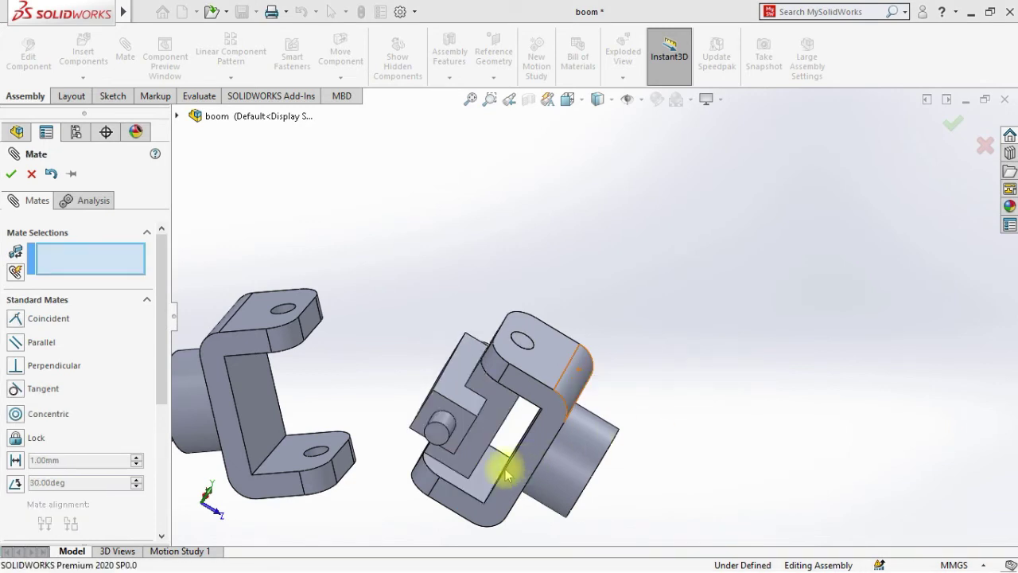
{"action": "key", "text": "Escape"}
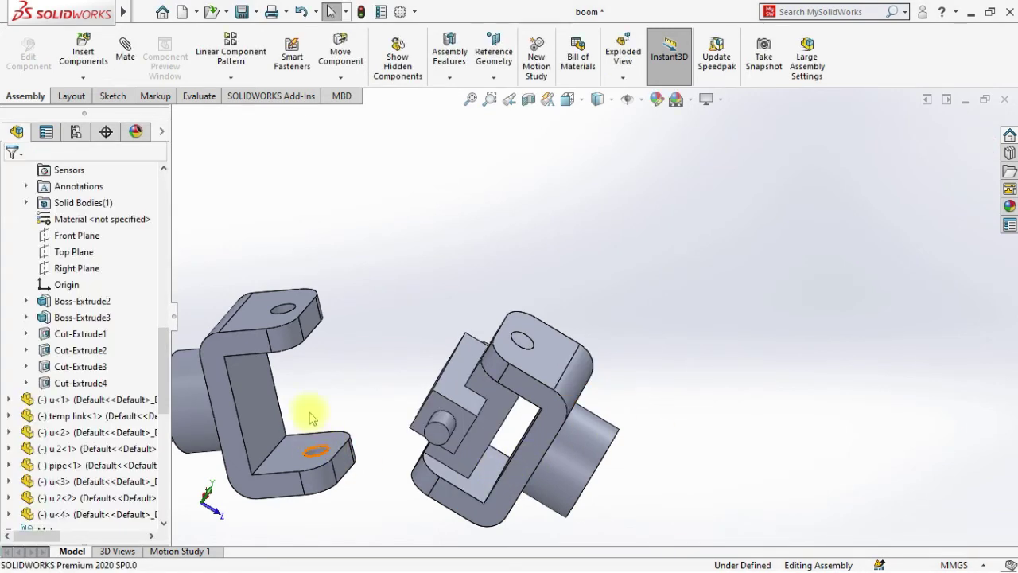
{"action": "left_click", "coordinate": [285, 315]}
{"action": "left_click", "coordinate": [450, 428]}
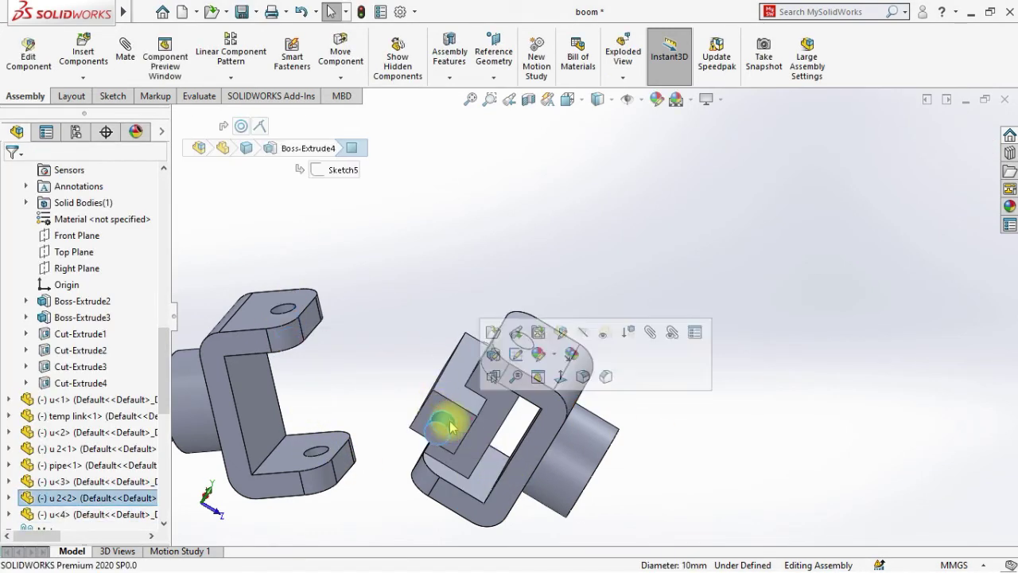
{"action": "left_click", "coordinate": [125, 46]}
{"action": "left_click", "coordinate": [285, 313]}
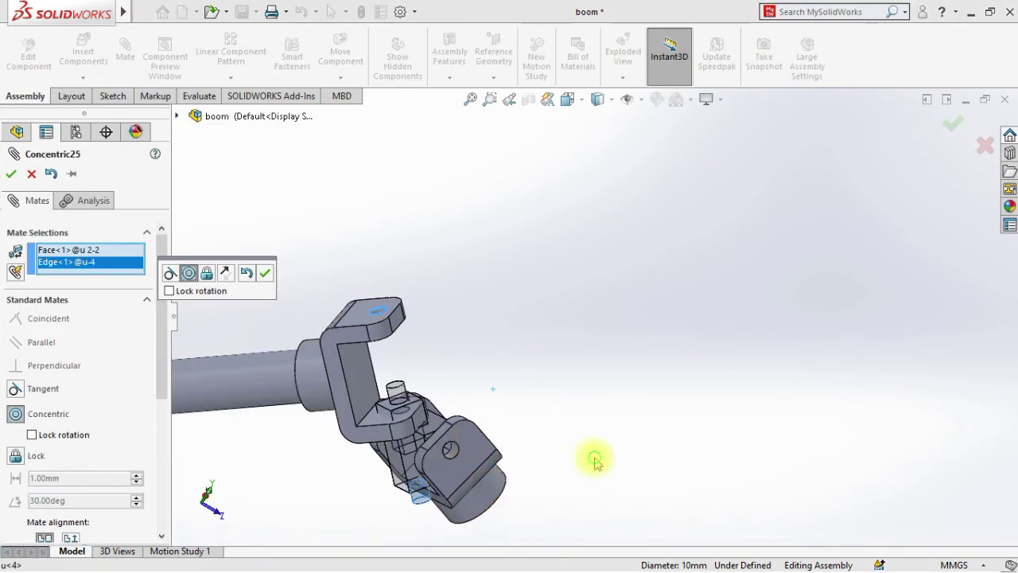
{"action": "middle_click_drag", "start_coordinate": [595, 458], "coordinate": [557, 382]}
{"action": "left_click", "coordinate": [227, 273]}
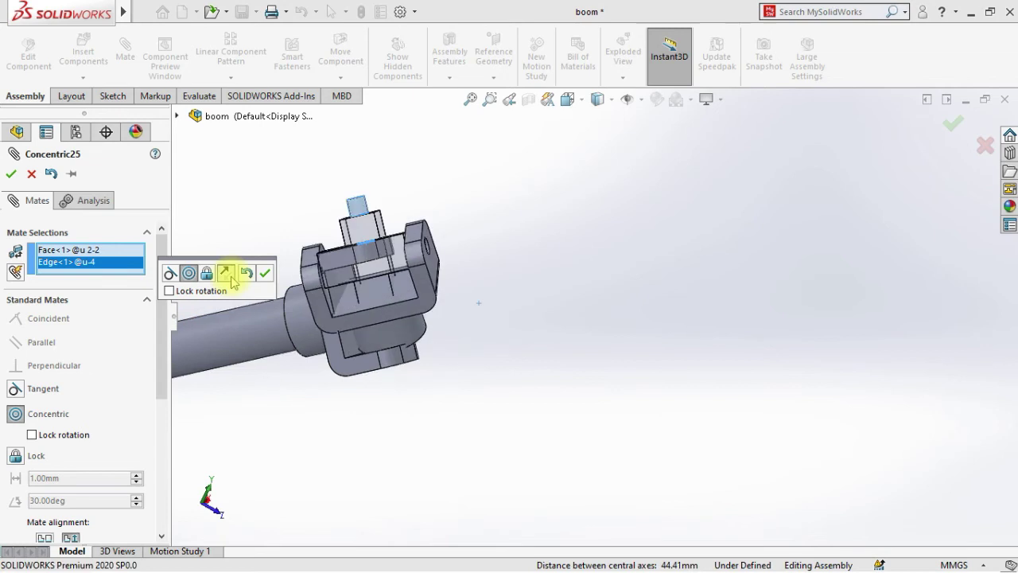
{"action": "left_click_drag", "start_coordinate": [412, 341], "coordinate": [475, 485]}
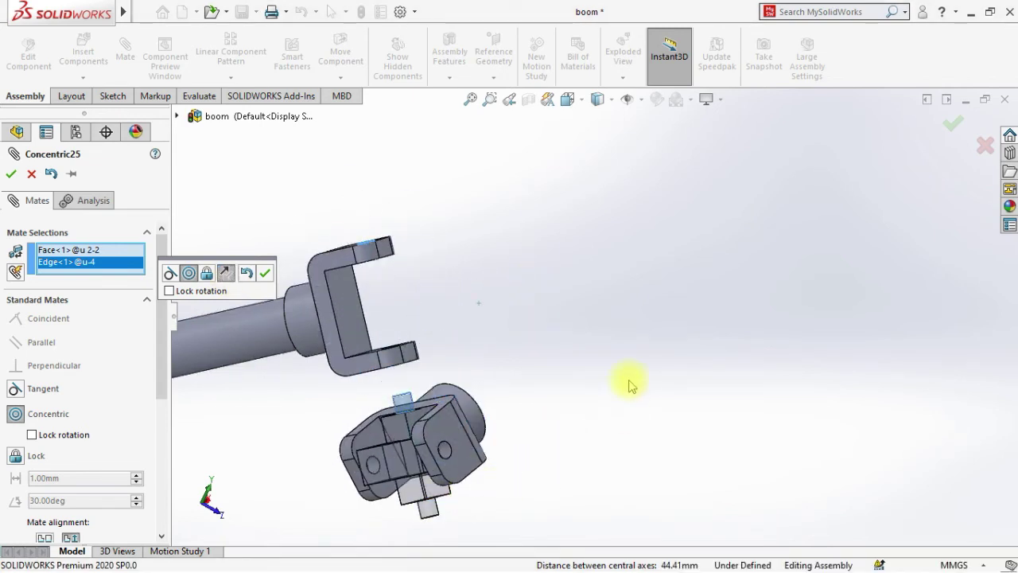
{"action": "mouse_move", "coordinate": [630, 385]}
{"action": "middle_mouse_down"}
{"action": "mouse_move", "coordinate": [641, 422]}
{"action": "mouse_move", "coordinate": [646, 388]}
{"action": "middle_mouse_up"}
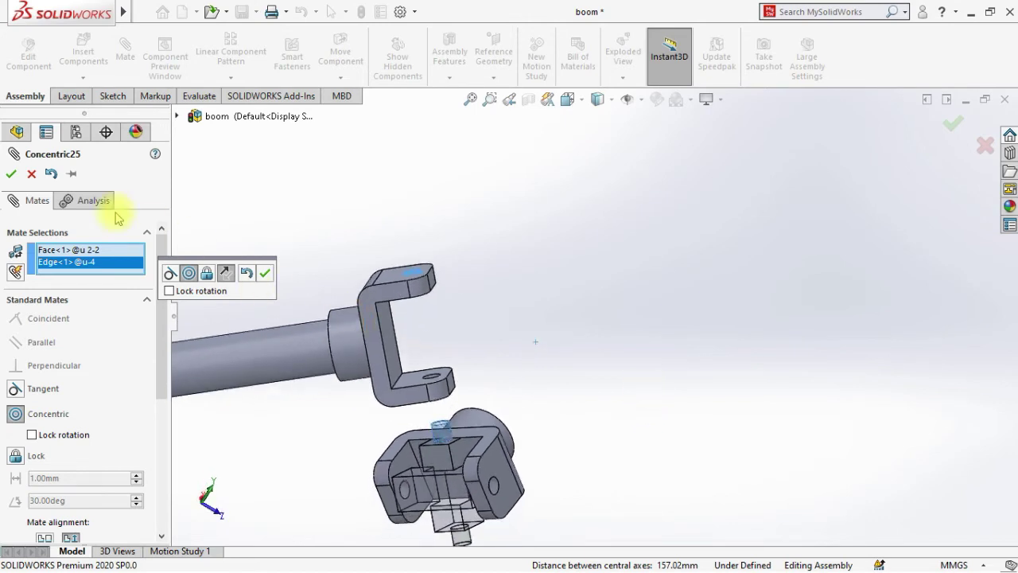
{"action": "left_click", "coordinate": [31, 173]}
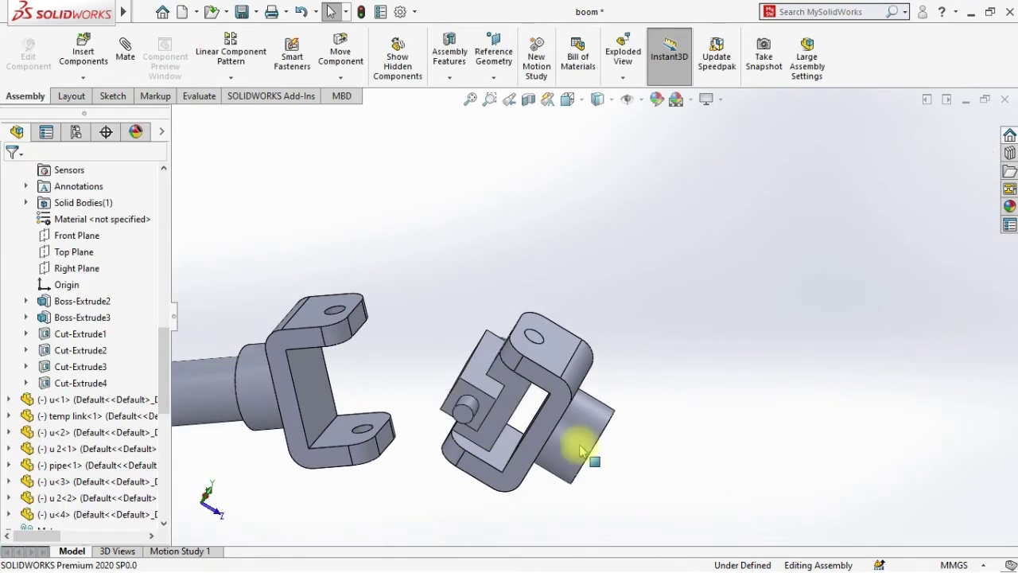
Swing the loose cross and outer yoke around so the cross's free pegs line up roughly with the pipe yoke's holes.
{"action": "left_click_drag", "start_coordinate": [581, 451], "coordinate": [519, 382]}
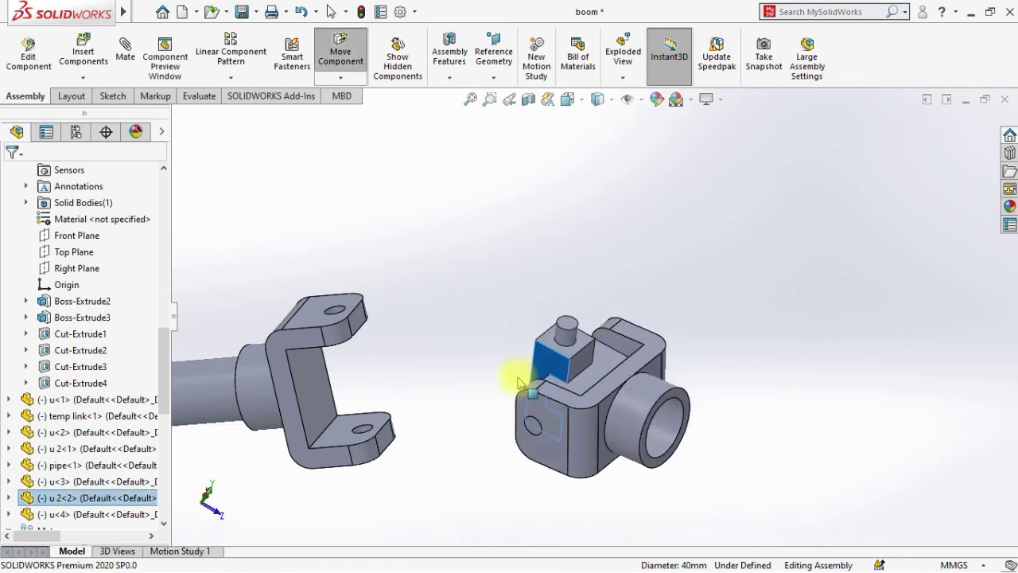
{"action": "left_click_drag", "start_coordinate": [632, 430], "coordinate": [687, 423]}
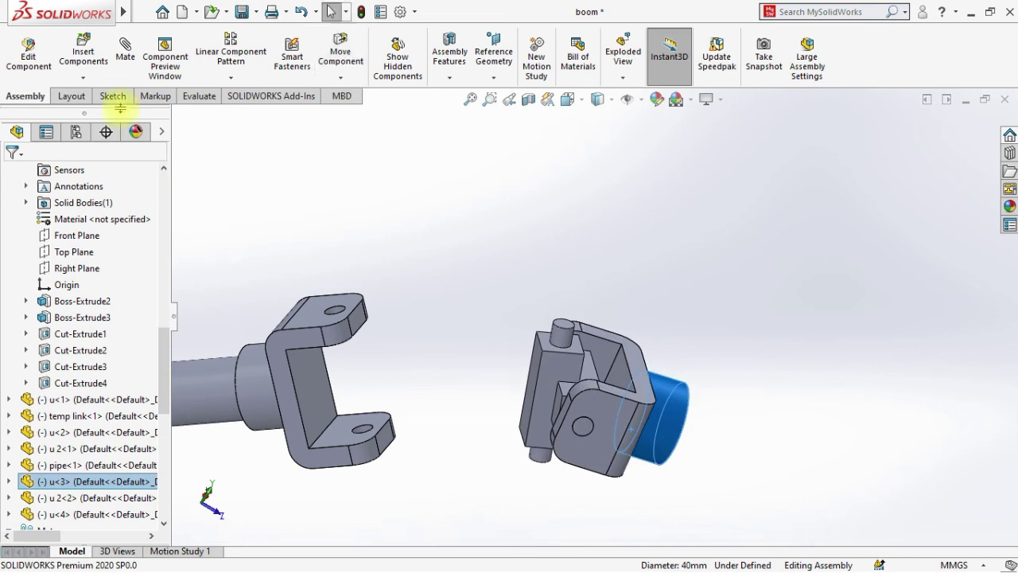
{"action": "left_click", "coordinate": [341, 434]}
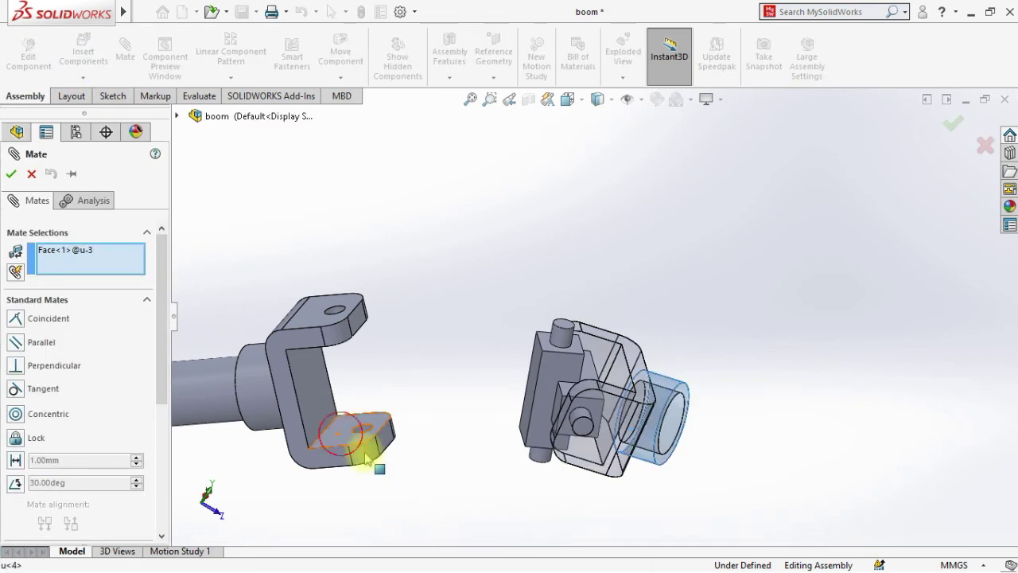
{"action": "middle_click_drag", "start_coordinate": [418, 475], "coordinate": [580, 432]}
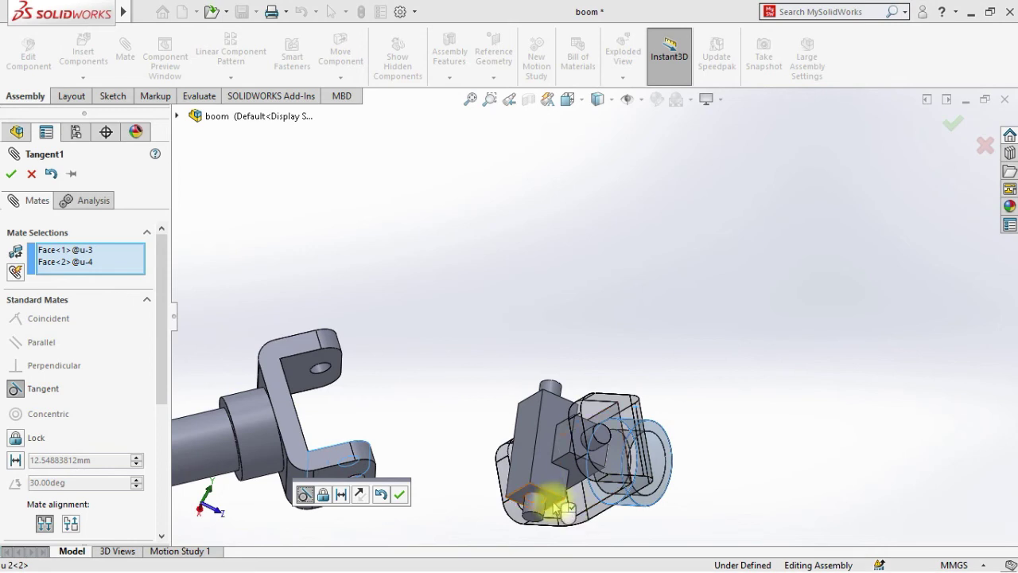
{"action": "right_click", "coordinate": [137, 265]}
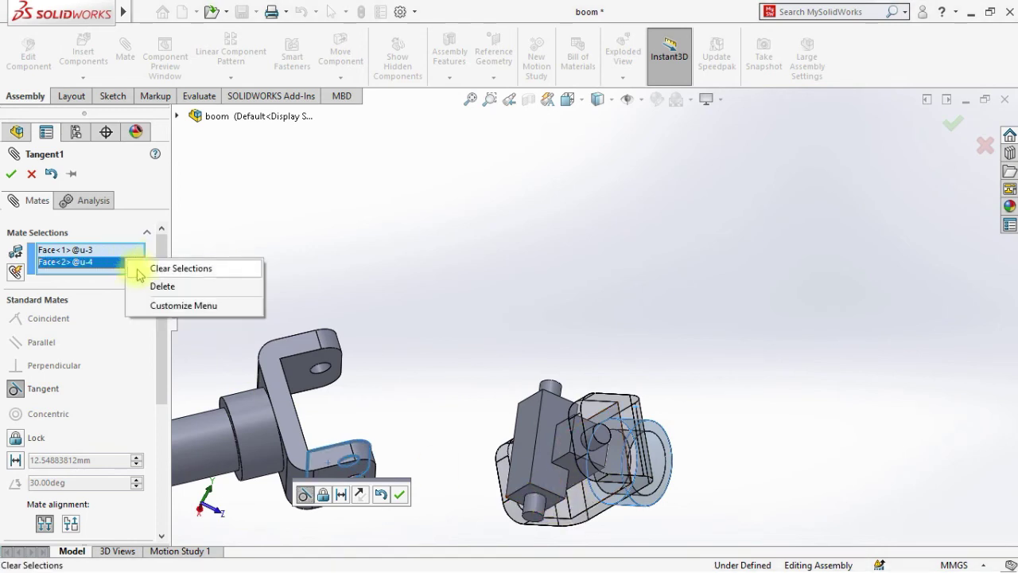
{"action": "left_click", "coordinate": [163, 269]}
Mate the upper hole of the pipe's yoke concentric with the free upper peg of the cross.
{"action": "left_click", "coordinate": [323, 371]}
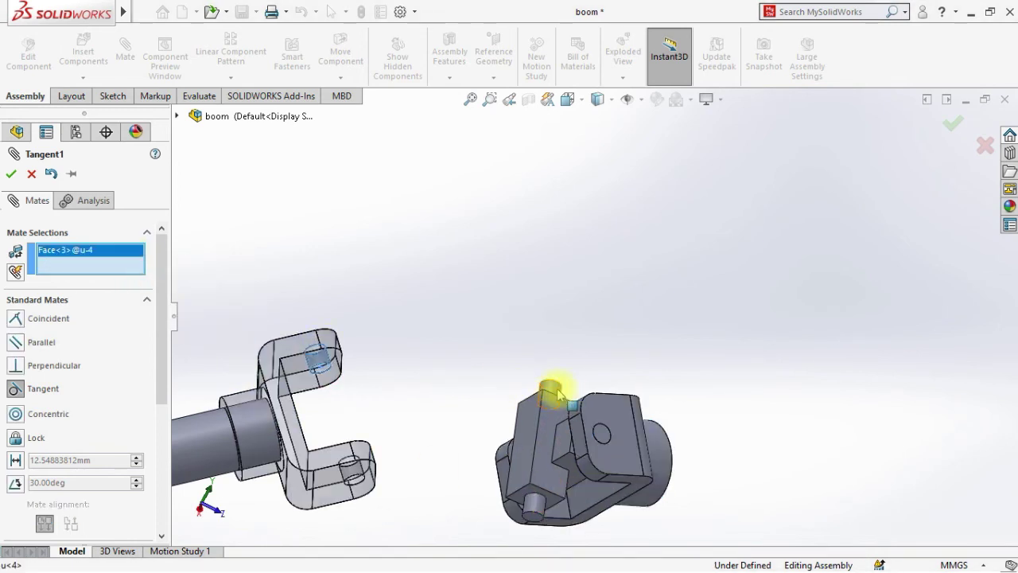
{"action": "left_click", "coordinate": [553, 390]}
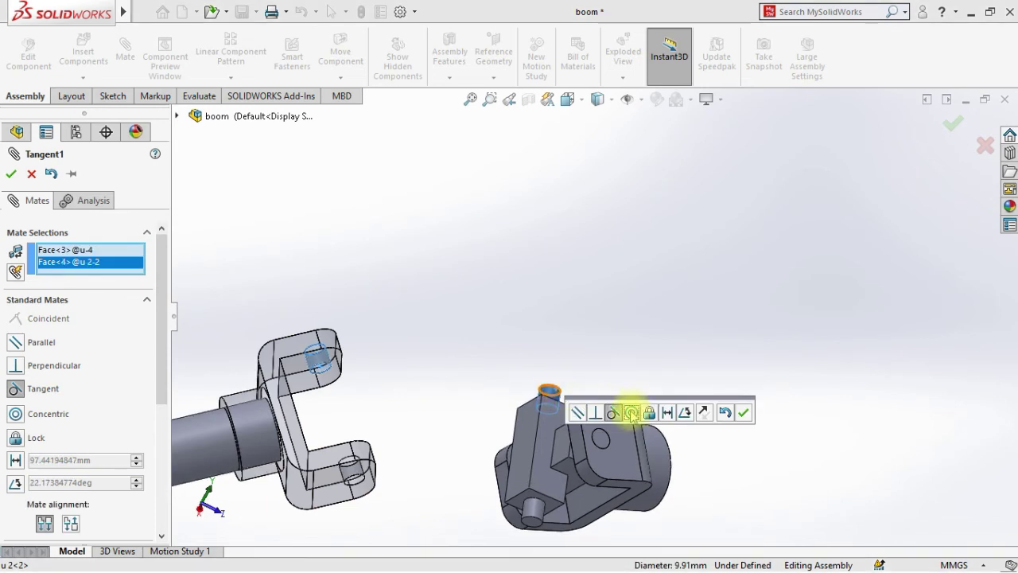
{"action": "left_click", "coordinate": [632, 412]}
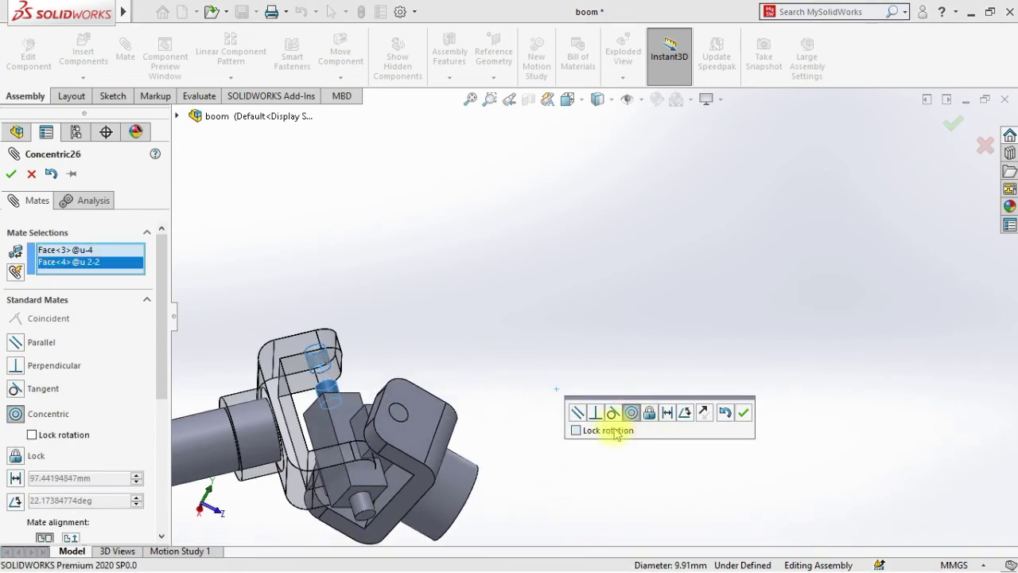
{"action": "left_click", "coordinate": [740, 413]}
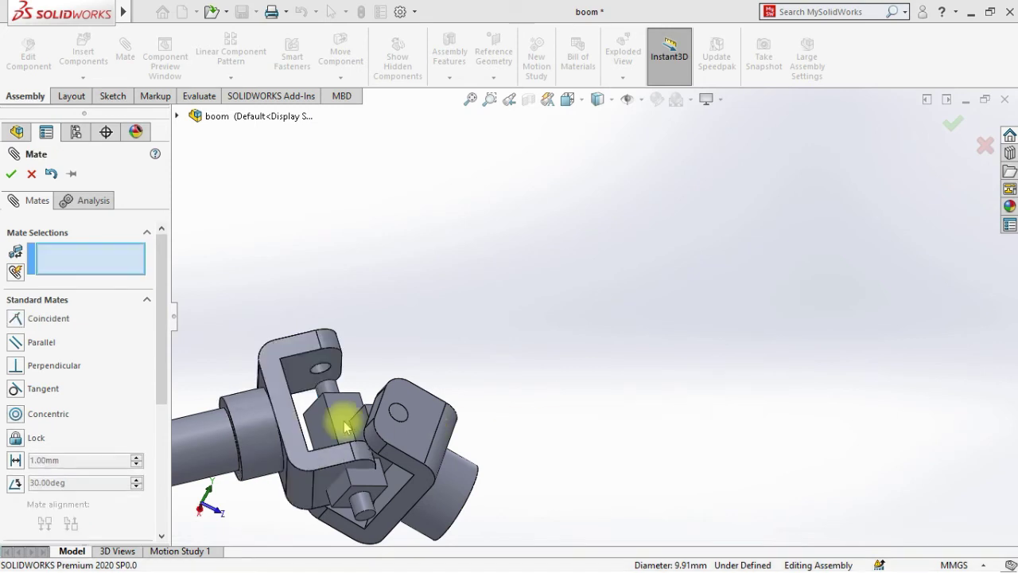
{"action": "key", "text": "Escape"}
Mate the inner face of the pipe yoke's upper arm coincident with the cross's face around its upper peg.
{"action": "left_click", "coordinate": [298, 350]}
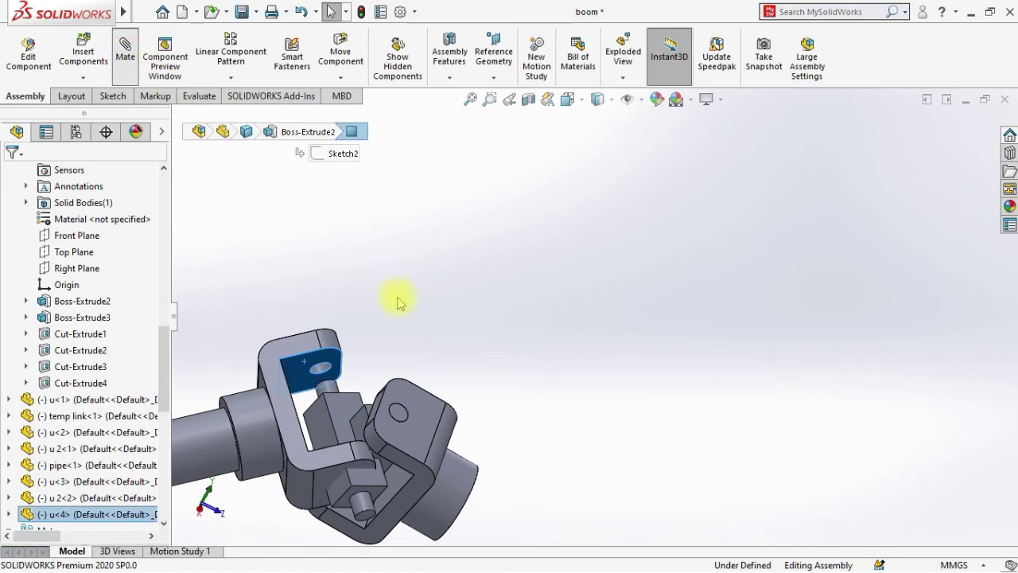
{"action": "middle_click_drag", "start_coordinate": [409, 361], "coordinate": [420, 389]}
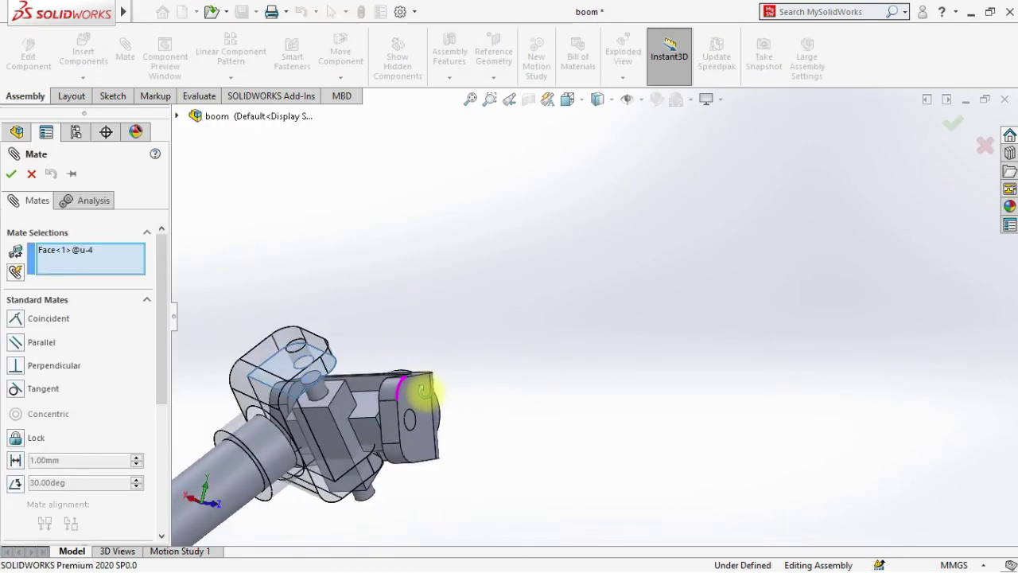
{"action": "left_click", "coordinate": [322, 407]}
{"action": "left_click", "coordinate": [301, 428]}
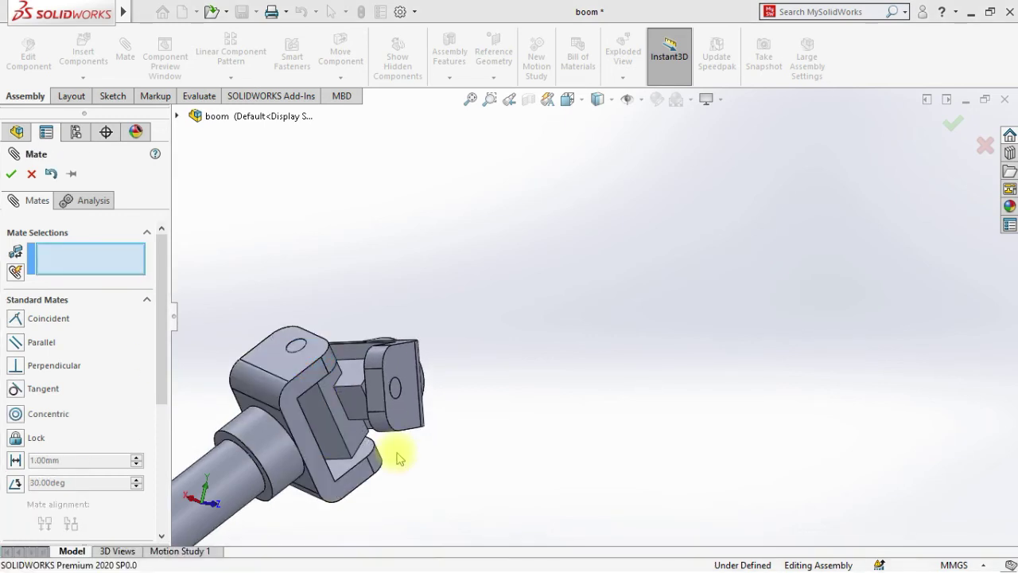
Finish mating, show the assembly from the left view, and swing the second joint's outer yoke to point outward from the pipe's free end.
{"action": "key", "text": "Escape"}
{"action": "key", "text": "f"}
{"action": "key", "text": "space"}
{"action": "key", "text": "ctrl+3"}
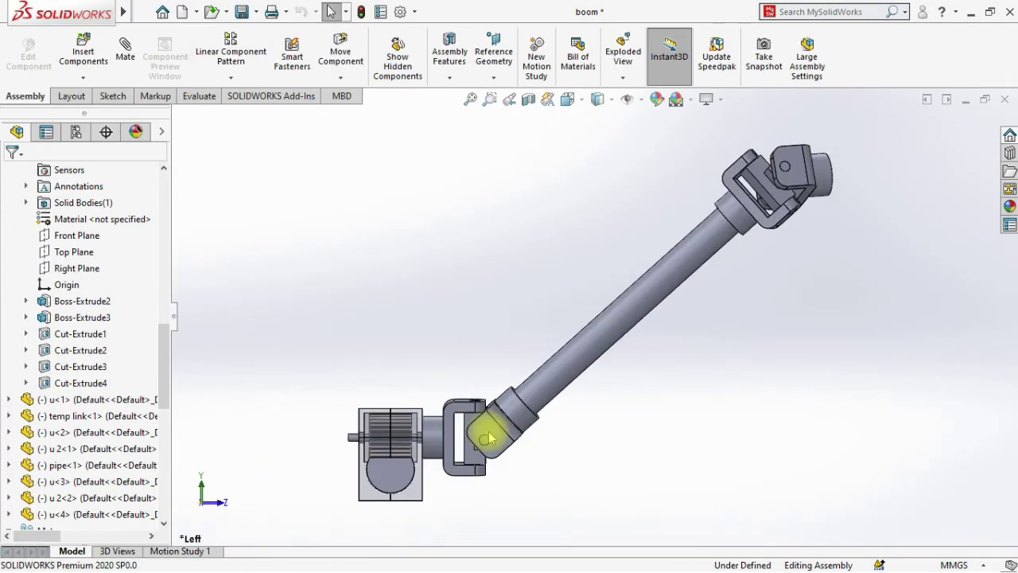
{"action": "scroll", "coordinate": [778, 235], "scroll_direction": "down", "scroll_amount": 4}
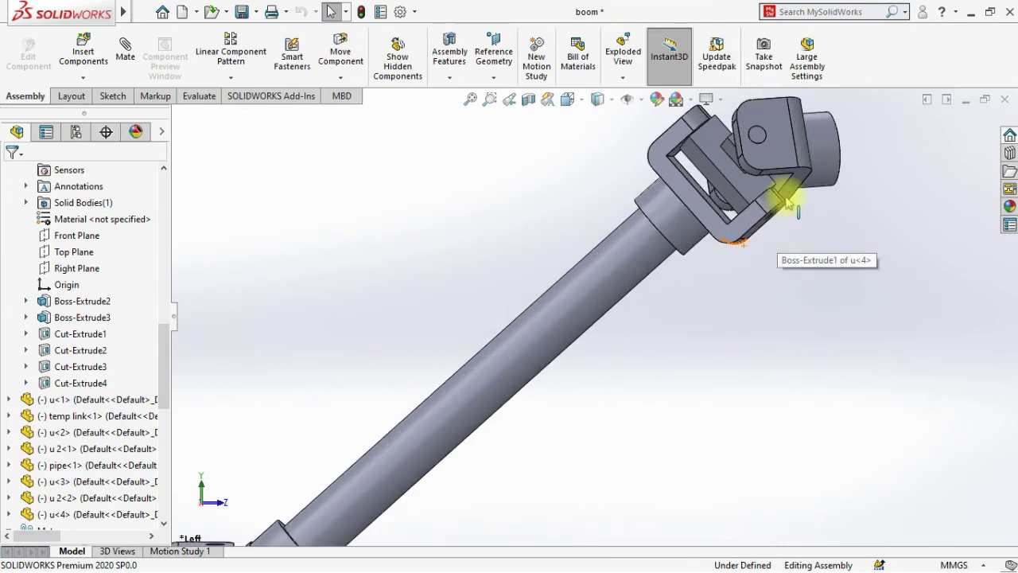
{"action": "left_click", "coordinate": [779, 155]}
{"action": "left_click_drag", "start_coordinate": [747, 190], "coordinate": [739, 199]}
{"action": "key", "text": "Escape"}
{"action": "scroll", "coordinate": [716, 358], "scroll_direction": "up", "scroll_amount": 5}
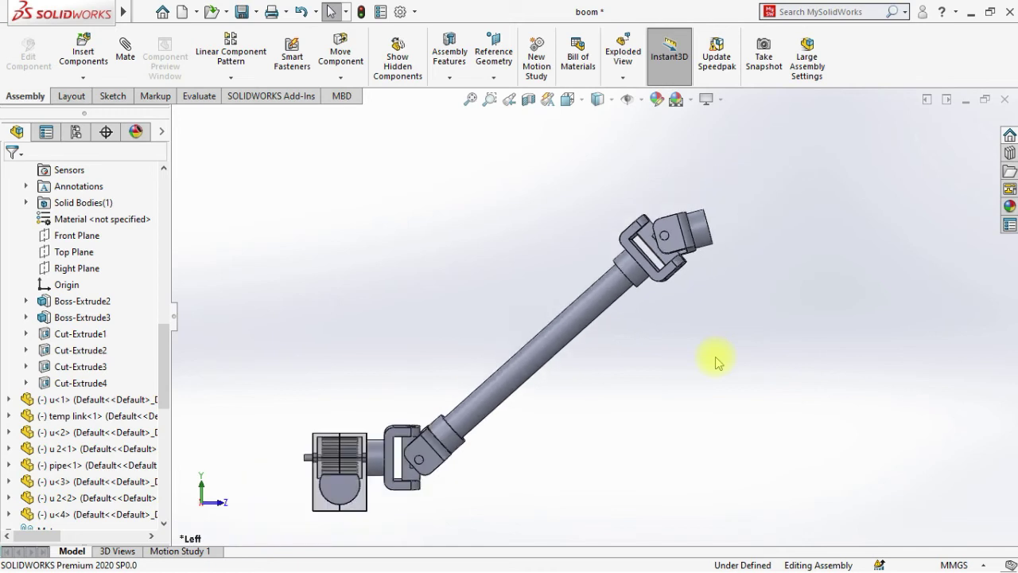
{"action": "scroll", "coordinate": [716, 362], "scroll_direction": "down", "scroll_amount": 1}
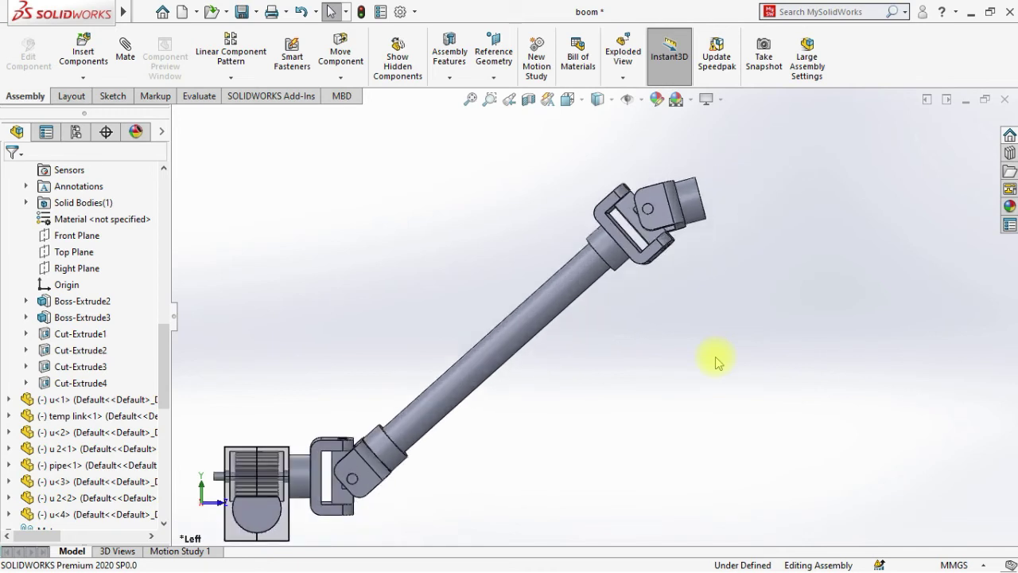
{"action": "scroll", "coordinate": [716, 362], "scroll_direction": "up", "scroll_amount": 2}
{"action": "scroll", "coordinate": [716, 362], "scroll_direction": "down", "scroll_amount": 2}
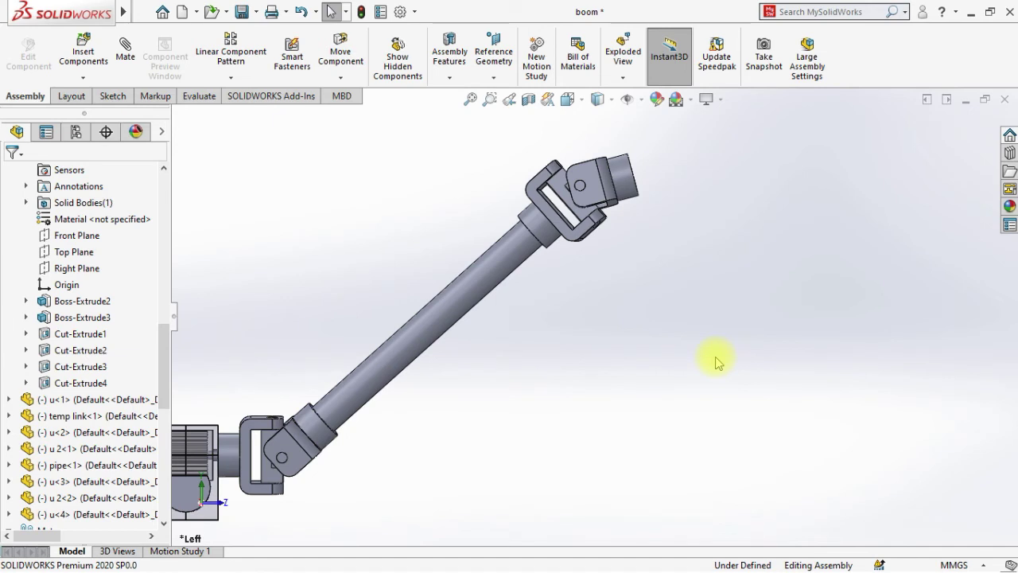
{"action": "scroll", "coordinate": [715, 362], "scroll_direction": "up", "scroll_amount": 4}
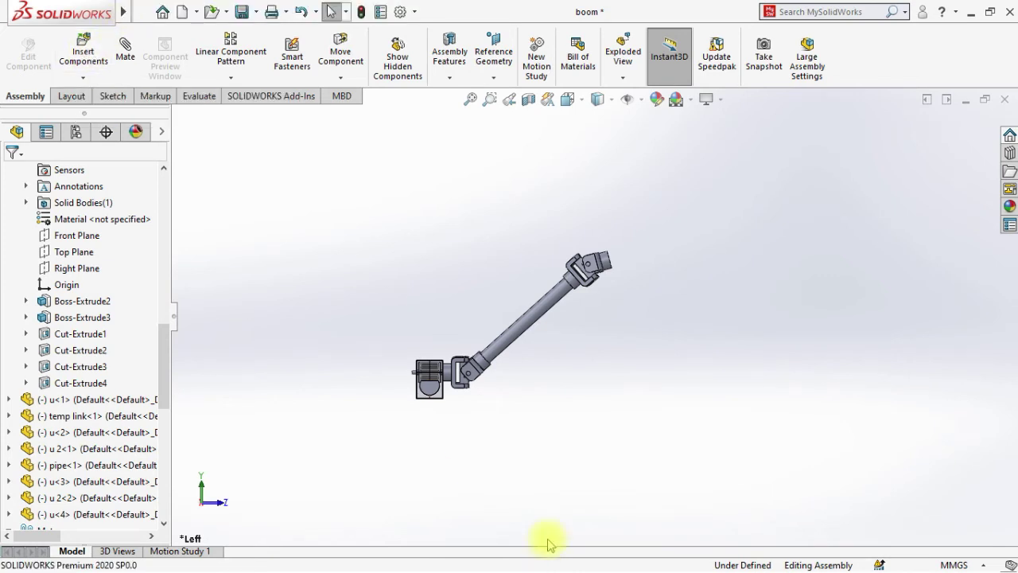
Switch to the pipe part and set the depth of its Boss-Extrude1 feature to 200 mm.
{"action": "key", "text": "super"}
{"action": "mouse_move", "coordinate": [421, 557]}
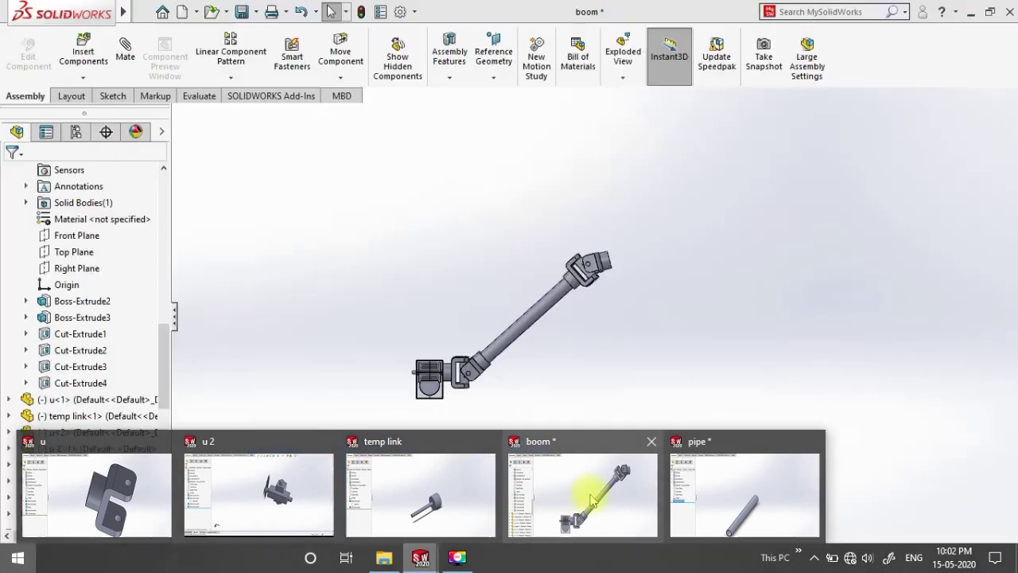
{"action": "left_click", "coordinate": [704, 498]}
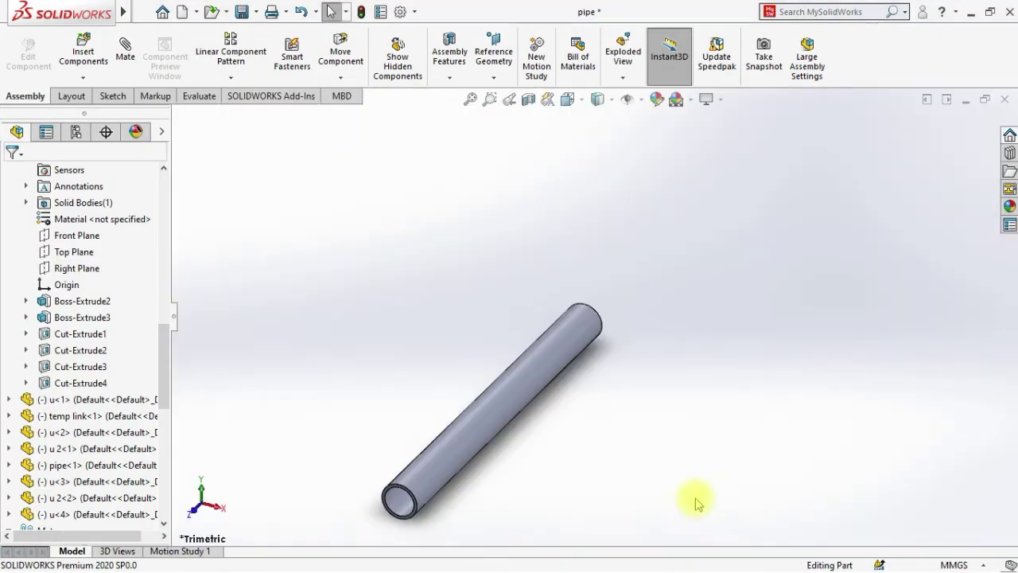
{"action": "left_click", "coordinate": [9, 334]}
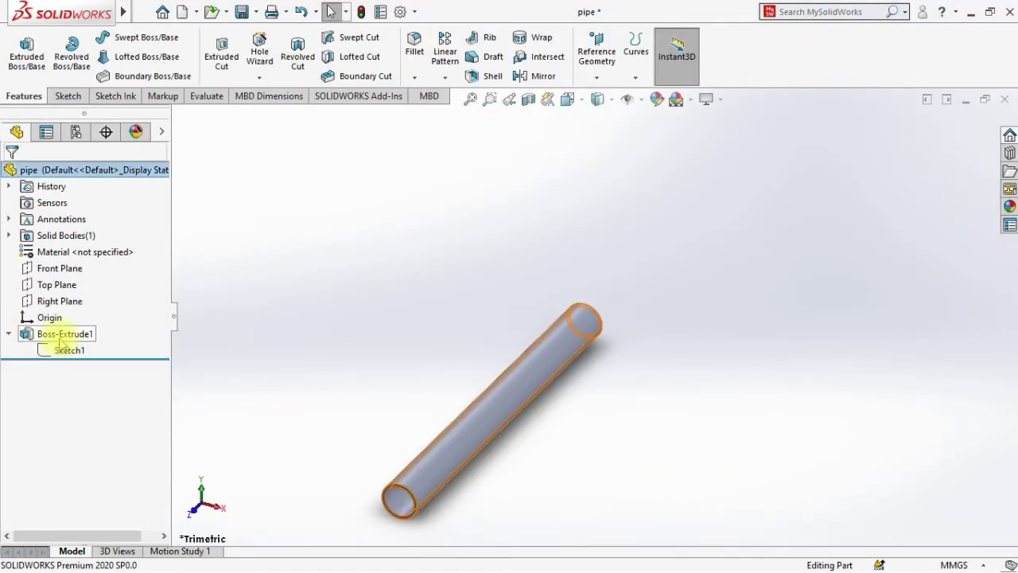
{"action": "right_click", "coordinate": [43, 333]}
{"action": "left_click", "coordinate": [73, 215]}
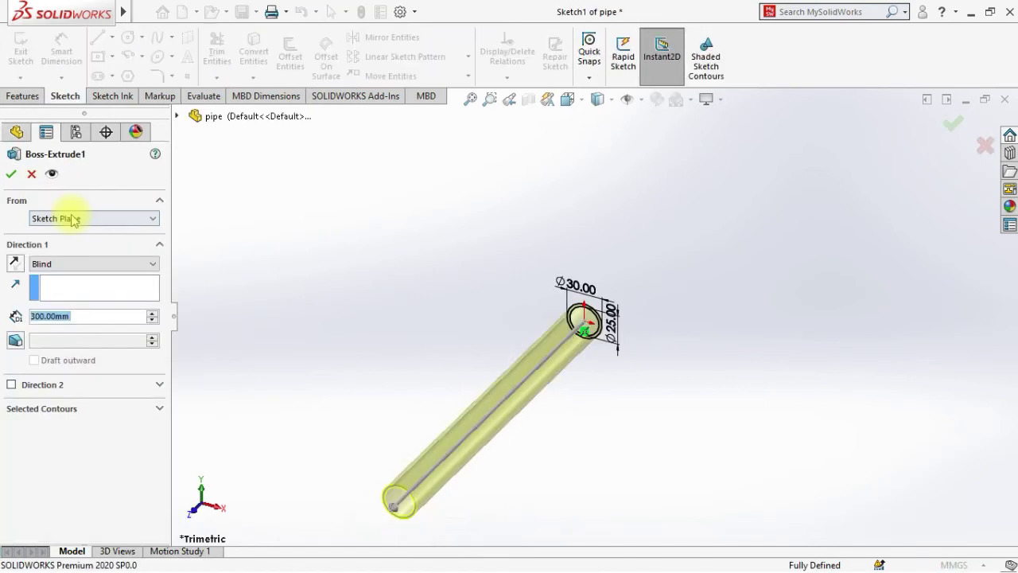
{"action": "type", "text": "200"}
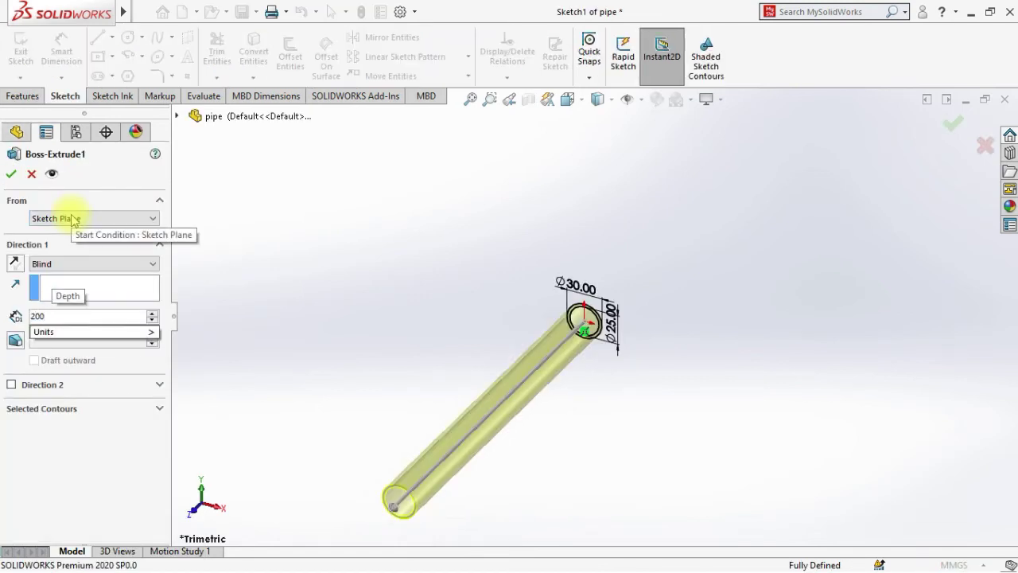
{"action": "key", "text": "Return"}
{"action": "left_click", "coordinate": [143, 12]}
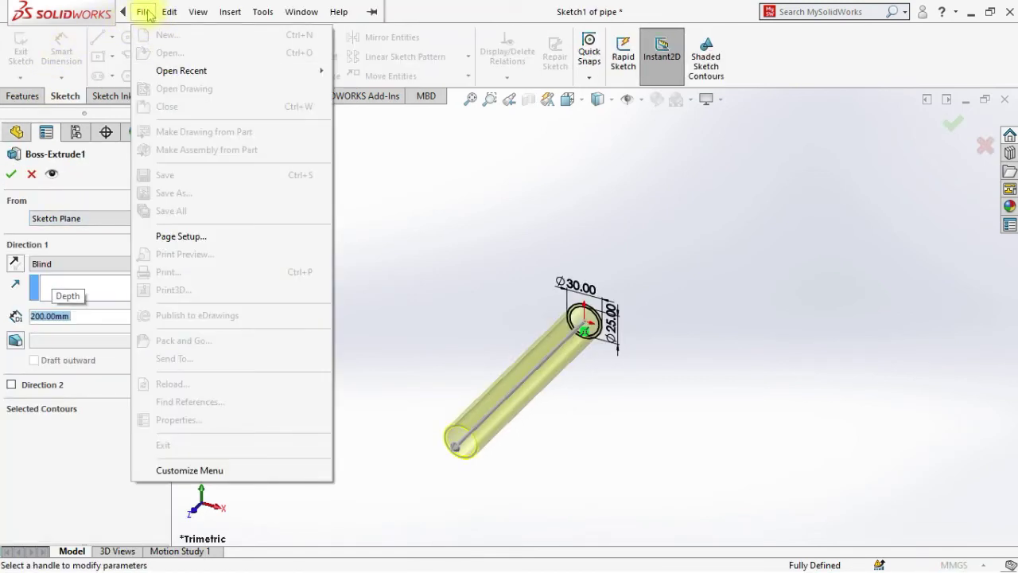
{"action": "left_click", "coordinate": [797, 119]}
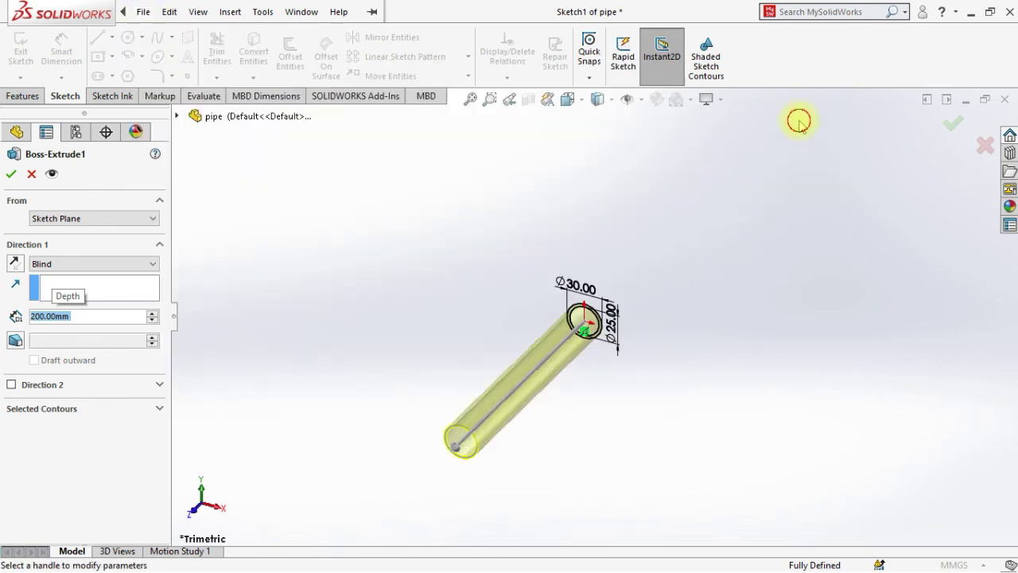
{"action": "left_click", "coordinate": [11, 173]}
{"action": "left_click", "coordinate": [137, 12]}
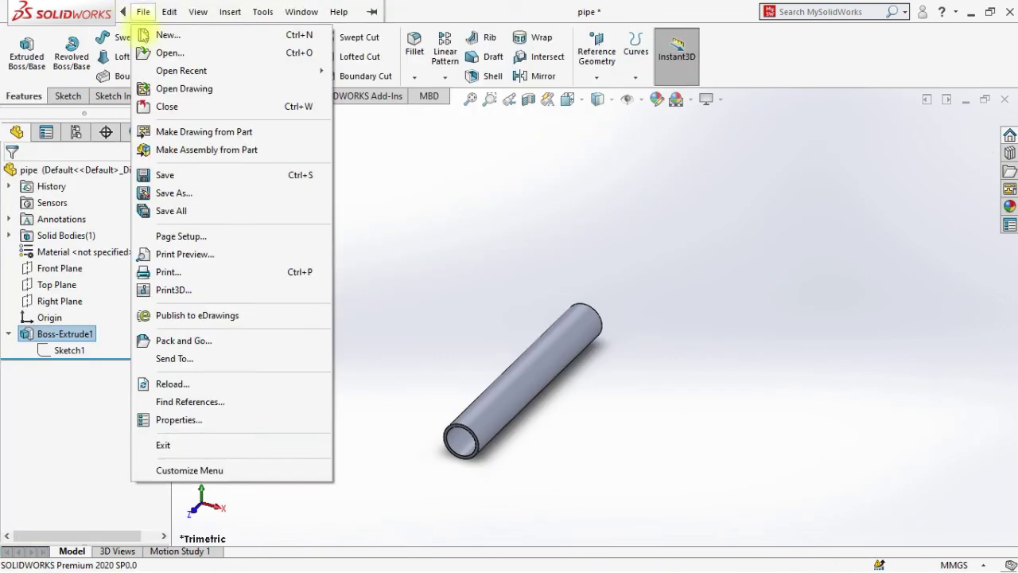
{"action": "left_click", "coordinate": [164, 194]}
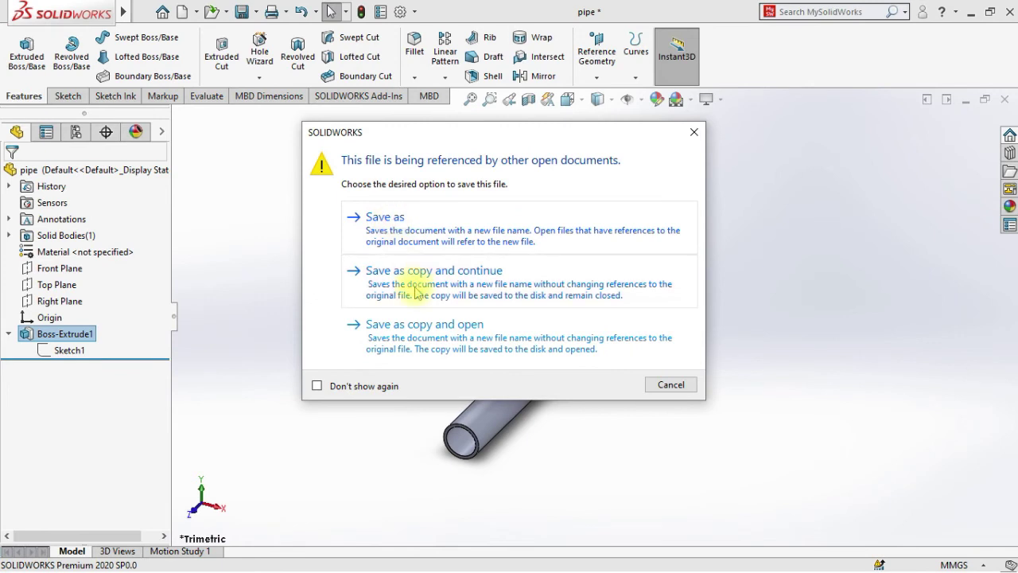
{"action": "left_click", "coordinate": [693, 133]}
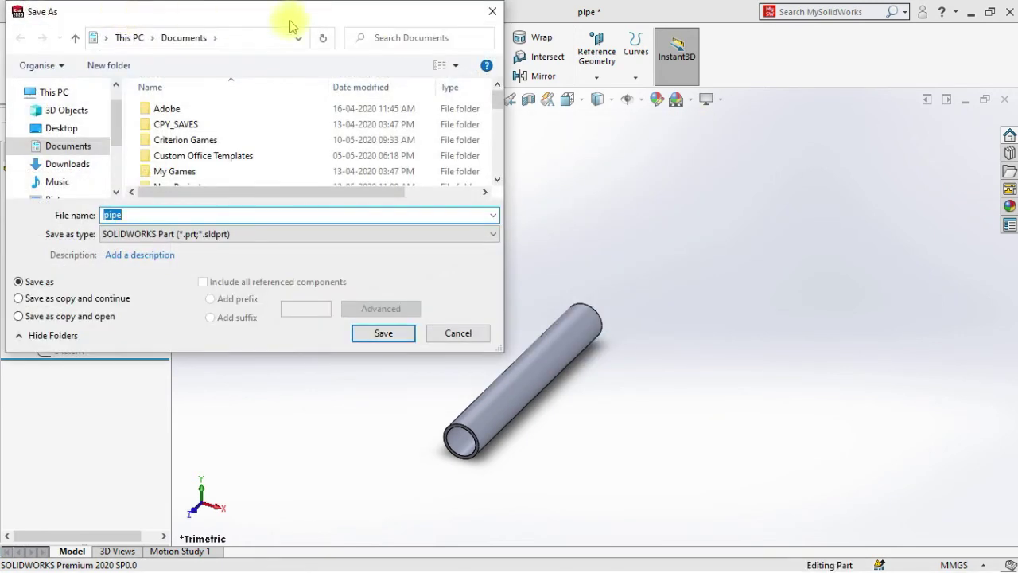
{"action": "left_click", "coordinate": [492, 11]}
Save the pipe part under the new file name "pipe 200", using the Save as option that makes open documents reference the new file.
{"action": "left_click", "coordinate": [141, 11]}
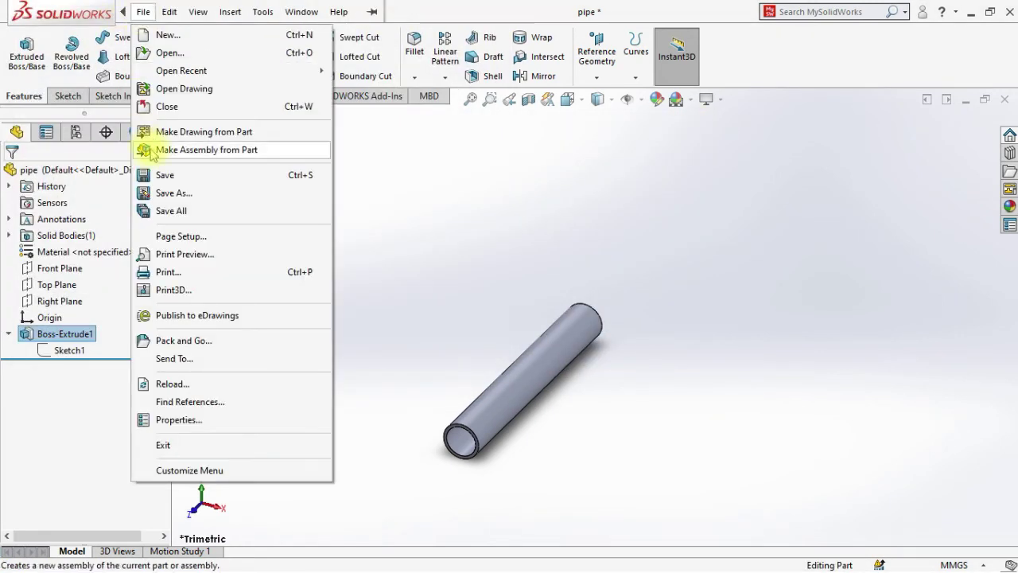
{"action": "left_click", "coordinate": [162, 194]}
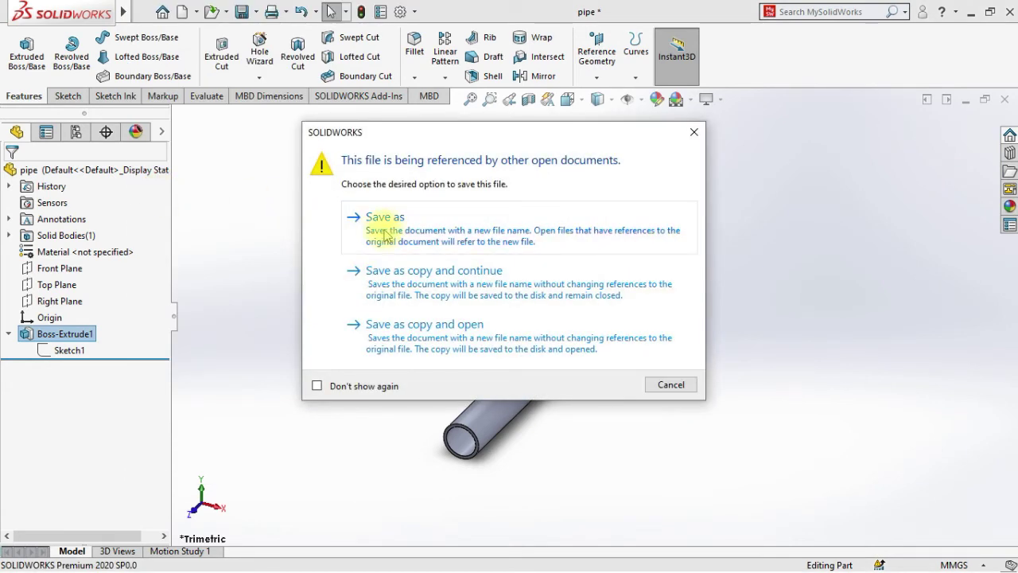
{"action": "left_click", "coordinate": [385, 232]}
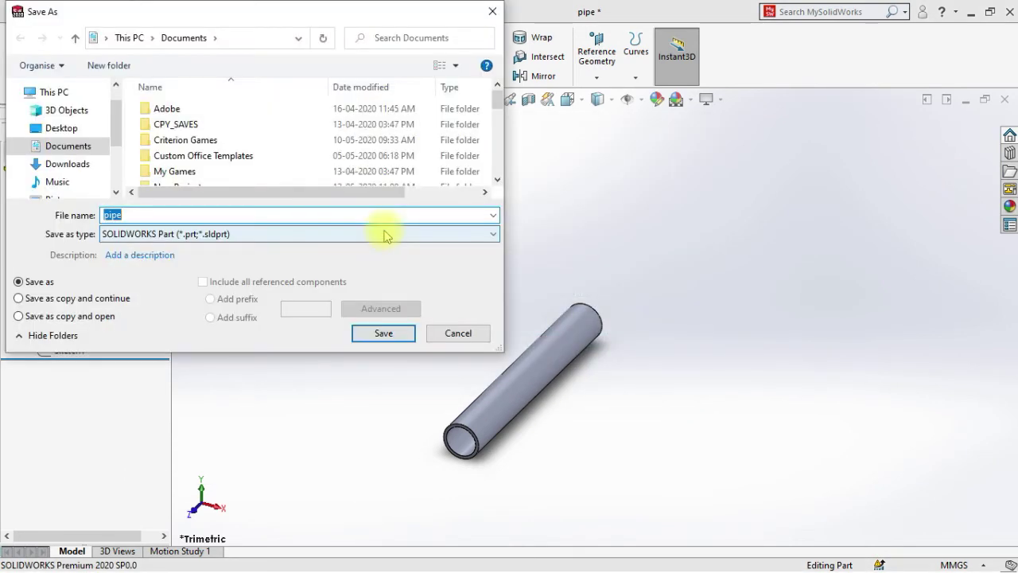
{"action": "left_click", "coordinate": [372, 210]}
{"action": "key", "text": "Return"}
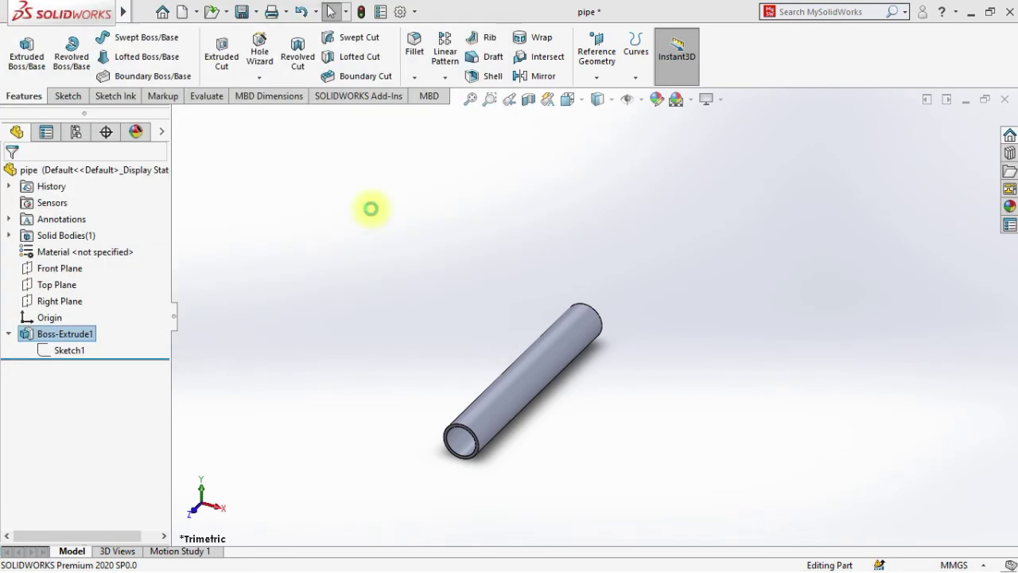
Return to the boom assembly and rebuild it with the changed pipe.
{"action": "key", "text": "super"}
{"action": "mouse_move", "coordinate": [454, 552]}
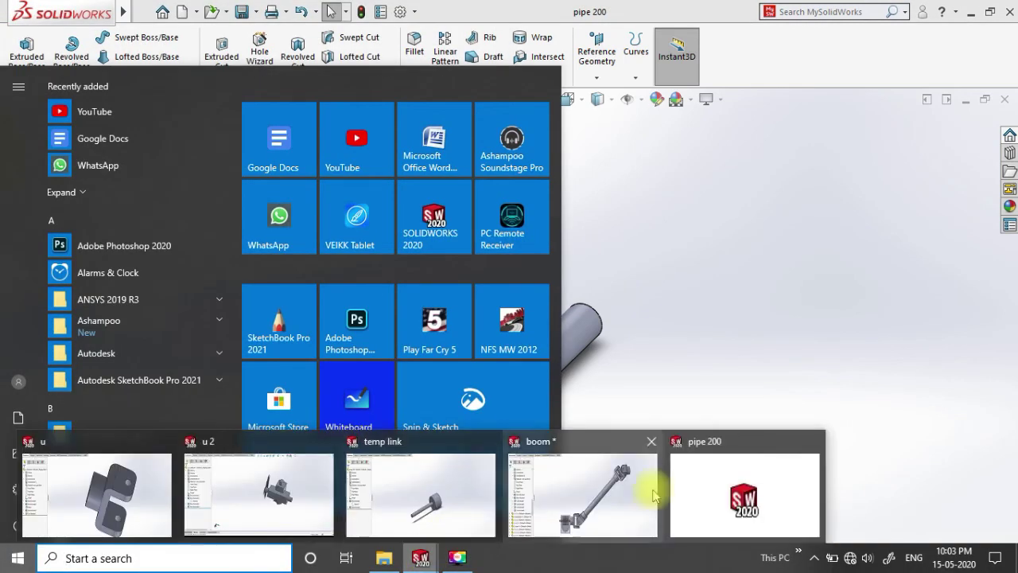
{"action": "left_click", "coordinate": [724, 494]}
{"action": "key", "text": "super"}
{"action": "left_click", "coordinate": [603, 489]}
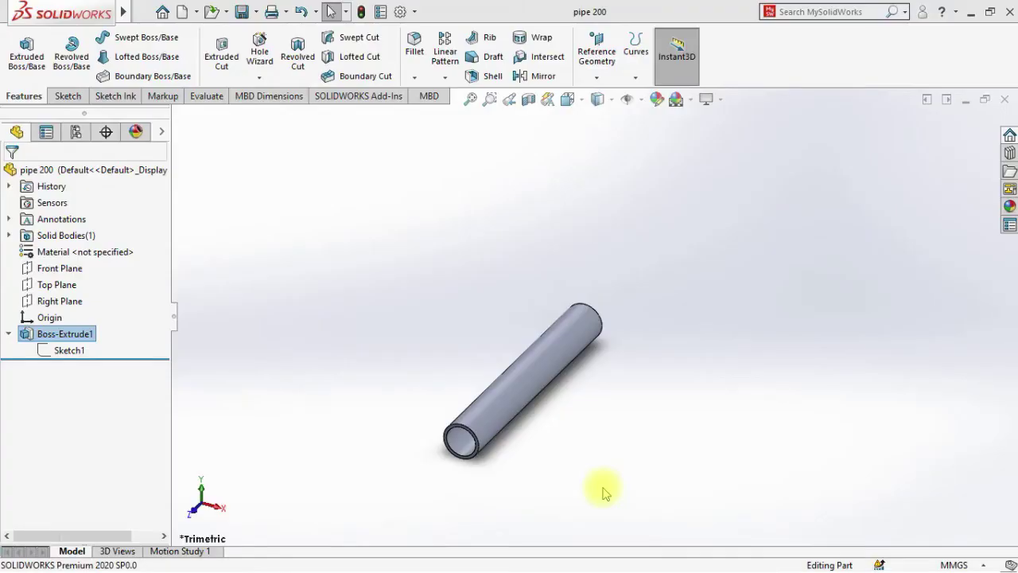
{"action": "left_click", "coordinate": [188, 85]}
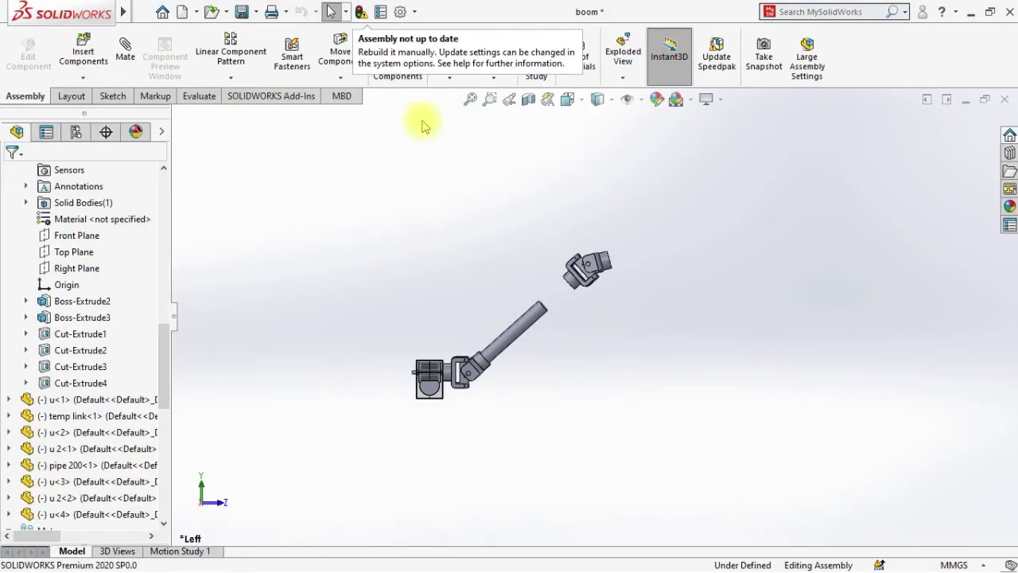
{"action": "left_click", "coordinate": [346, 11]}
{"action": "left_click", "coordinate": [346, 11]}
{"action": "left_click", "coordinate": [361, 11]}
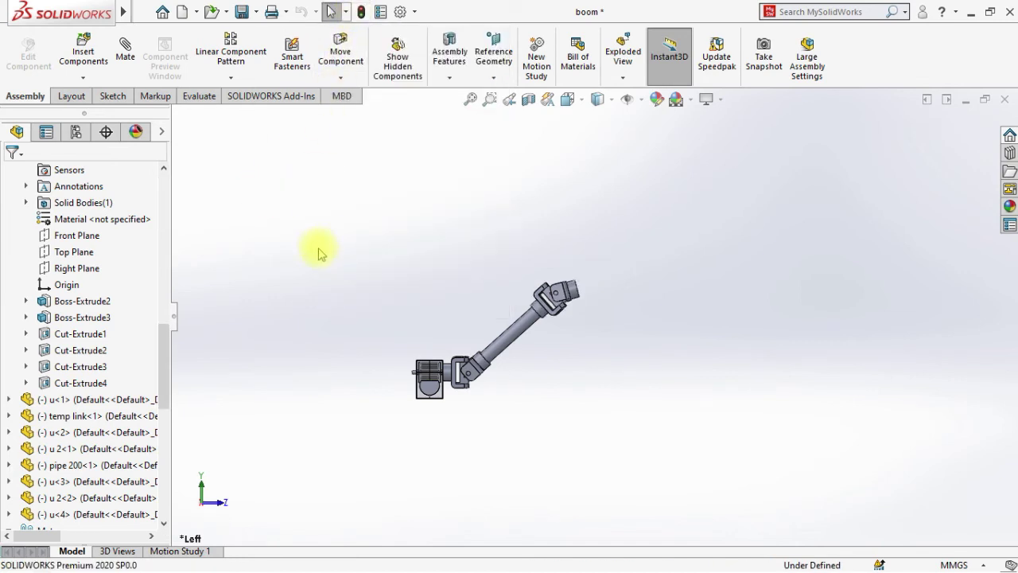
{"action": "scroll", "coordinate": [156, 375], "scroll_direction": "down", "scroll_amount": 3}
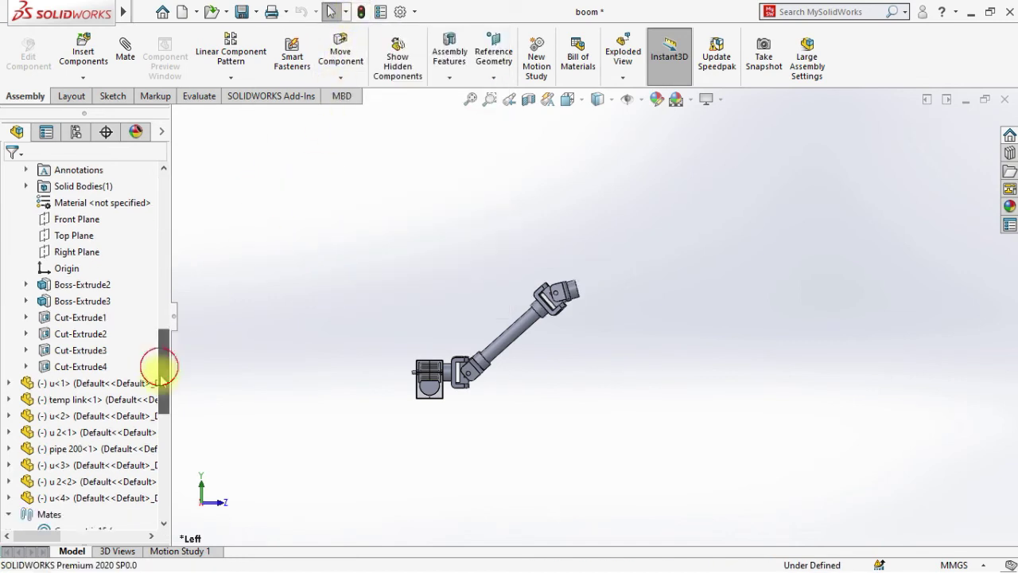
{"action": "left_click", "coordinate": [123, 368]}
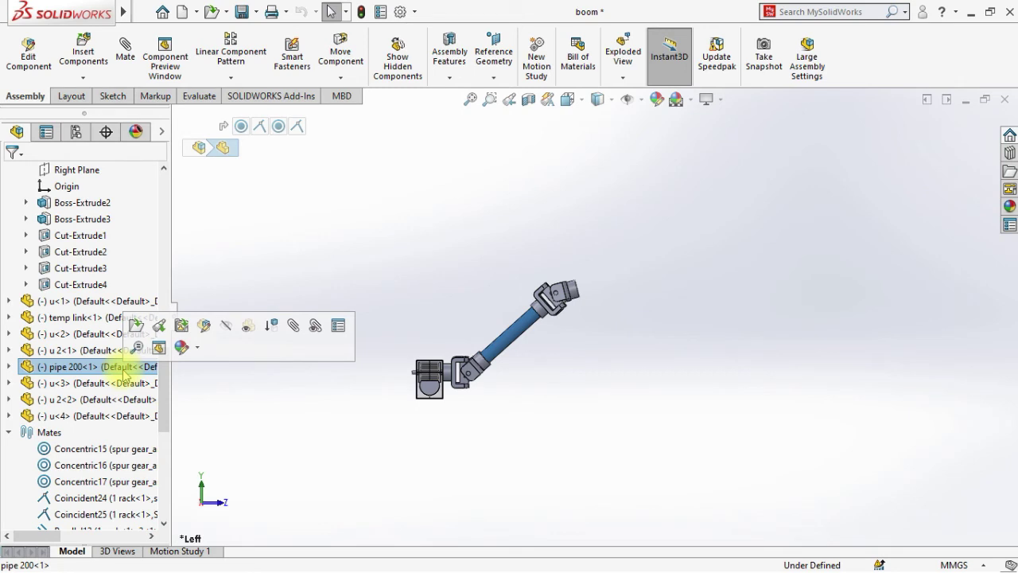
{"action": "left_click", "coordinate": [202, 328]}
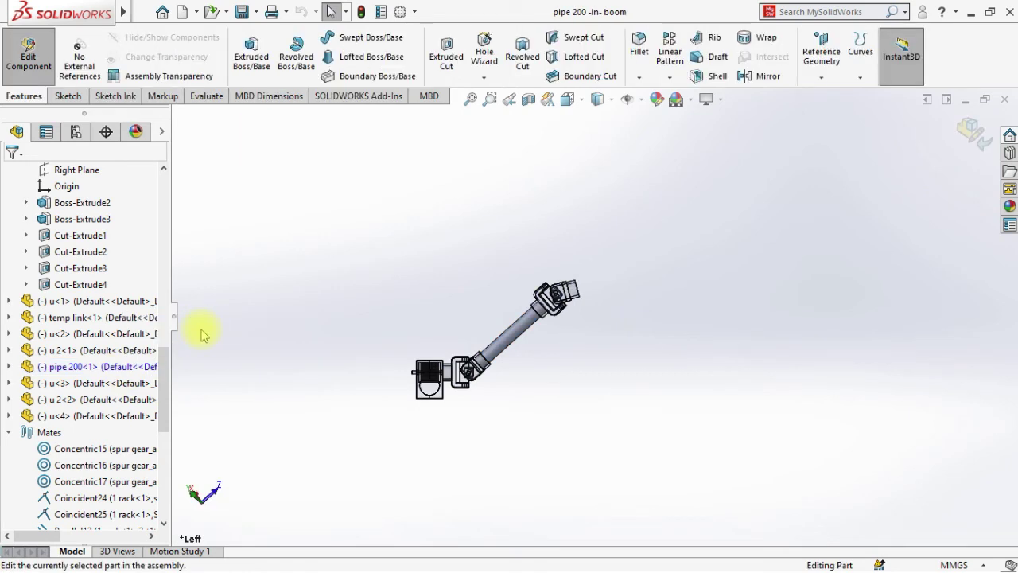
{"action": "left_click", "coordinate": [27, 54]}
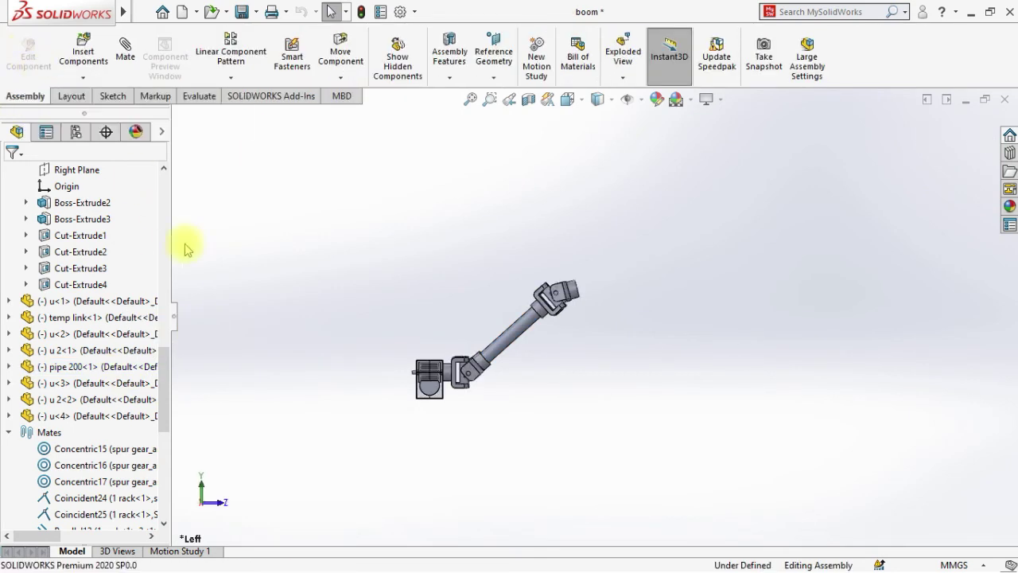
Switch to the pipe 200 part and set the depth of its Boss-Extrude1 feature to 300 mm.
{"action": "key", "text": "super"}
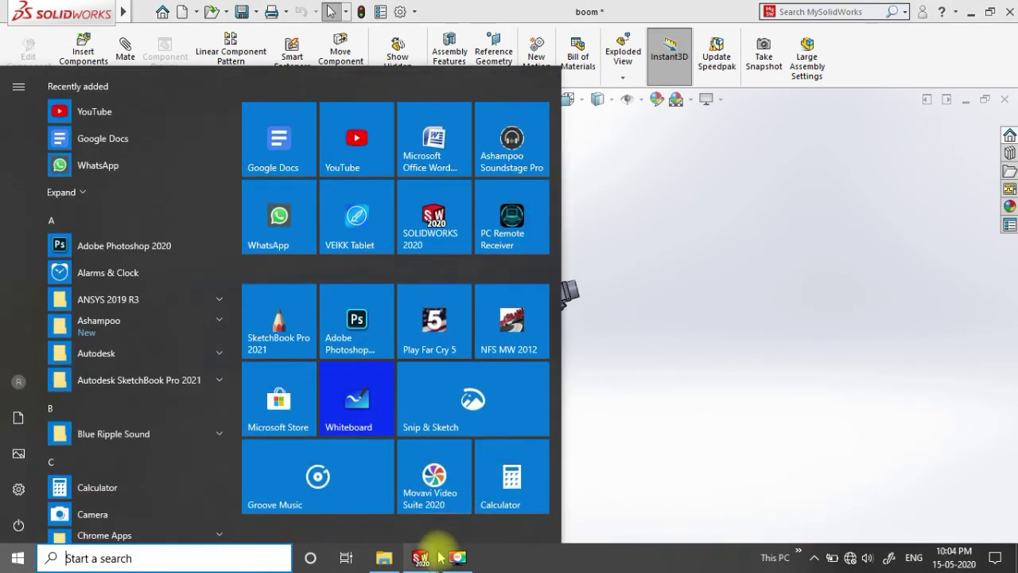
{"action": "left_click", "coordinate": [677, 487]}
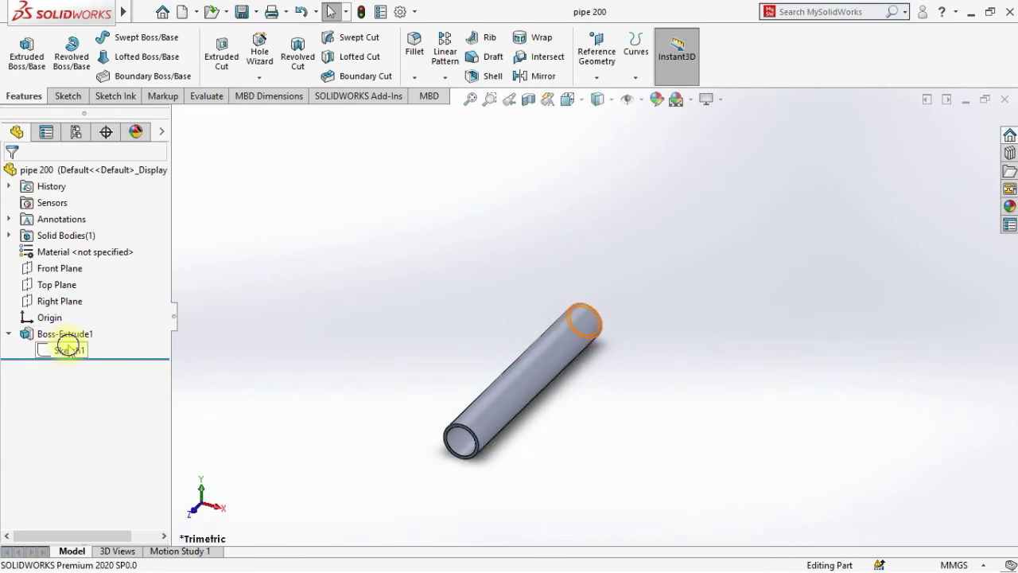
{"action": "right_click", "coordinate": [68, 348]}
{"action": "right_click", "coordinate": [64, 334]}
{"action": "left_click", "coordinate": [75, 220]}
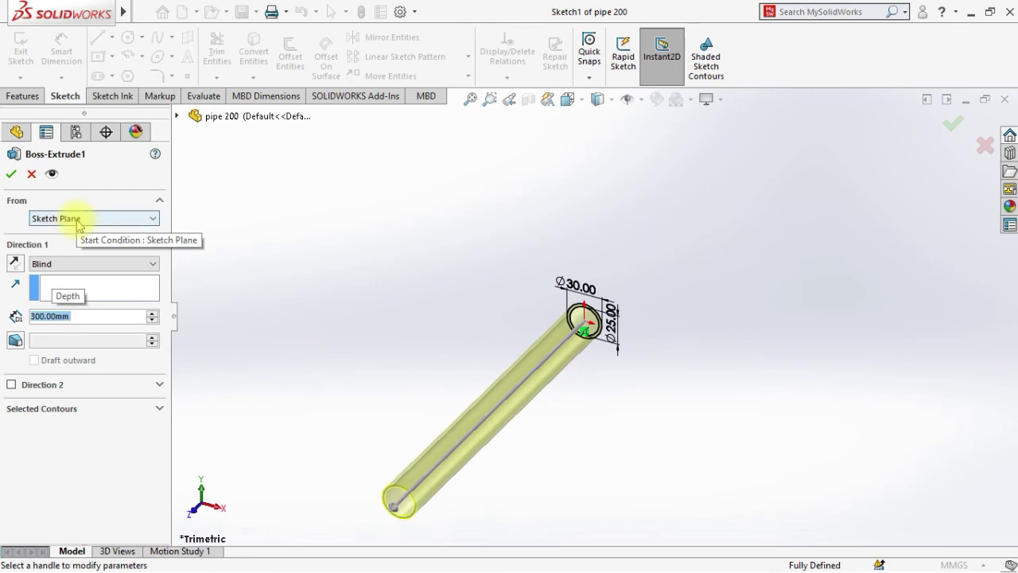
{"action": "left_click", "coordinate": [11, 174]}
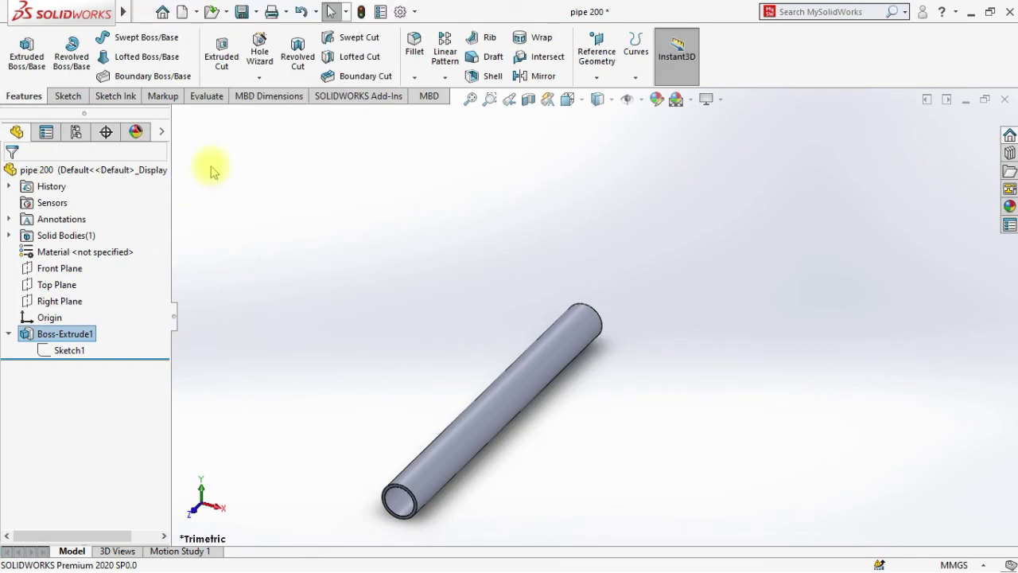
Save the edited pipe 200 part and switch back to the boom assembly.
{"action": "key", "text": "super"}
{"action": "left_click", "coordinate": [455, 555]}
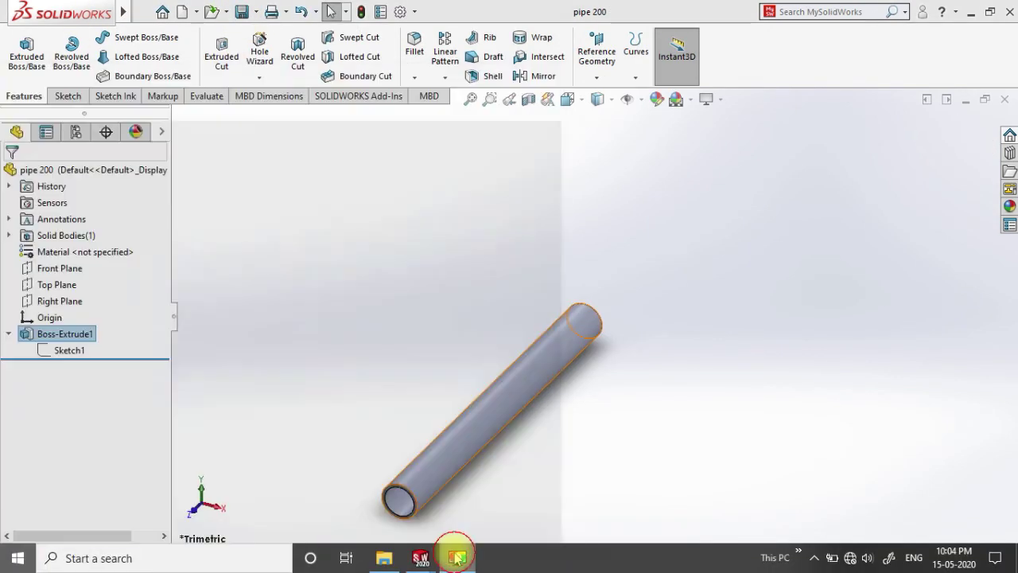
{"action": "key", "text": "super"}
{"action": "left_click", "coordinate": [421, 557]}
{"action": "left_click", "coordinate": [715, 490]}
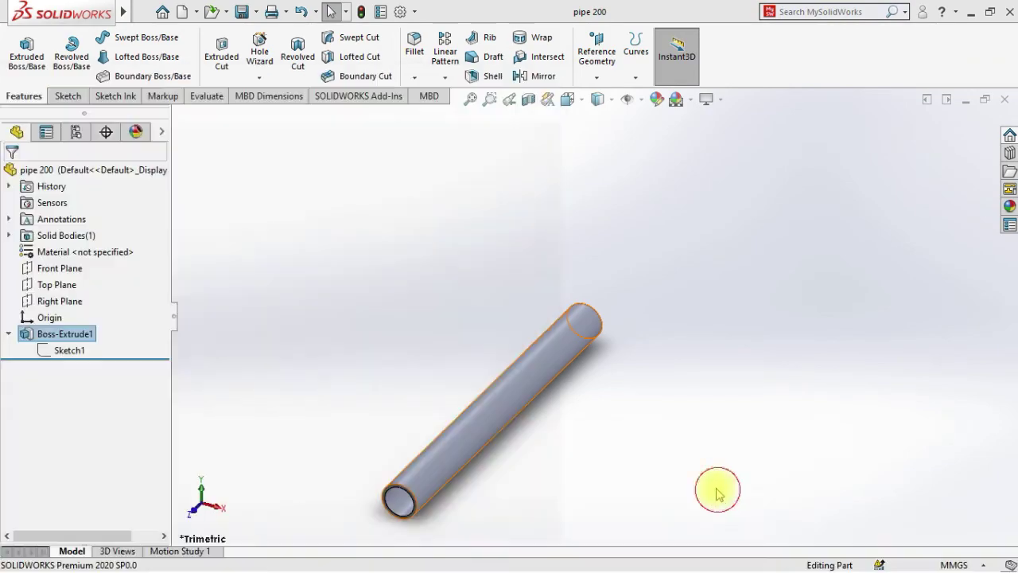
{"action": "key", "text": "super"}
{"action": "left_click", "coordinate": [422, 556]}
{"action": "left_click", "coordinate": [596, 491]}
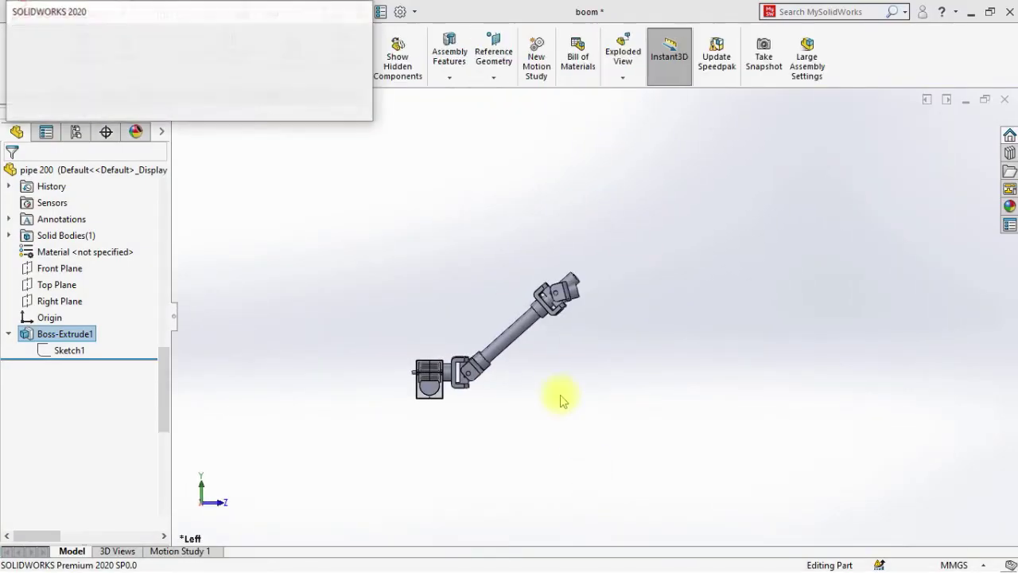
Accept the rebuild of the boom assembly and bring in the pipe 200 part as a new component beside the second universal joint.
{"action": "left_click", "coordinate": [125, 82]}
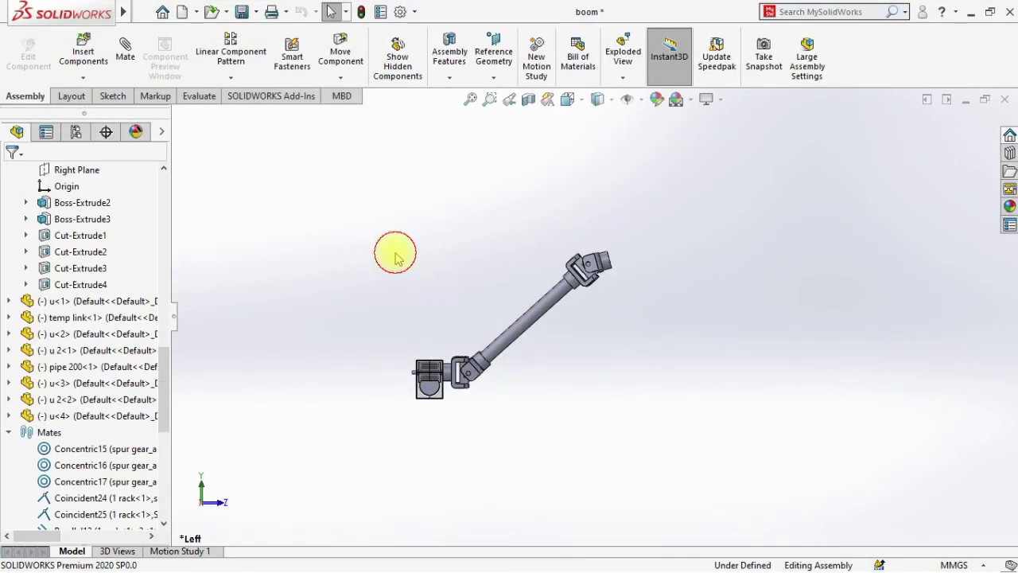
{"action": "scroll", "coordinate": [568, 246], "scroll_direction": "down", "scroll_amount": 5}
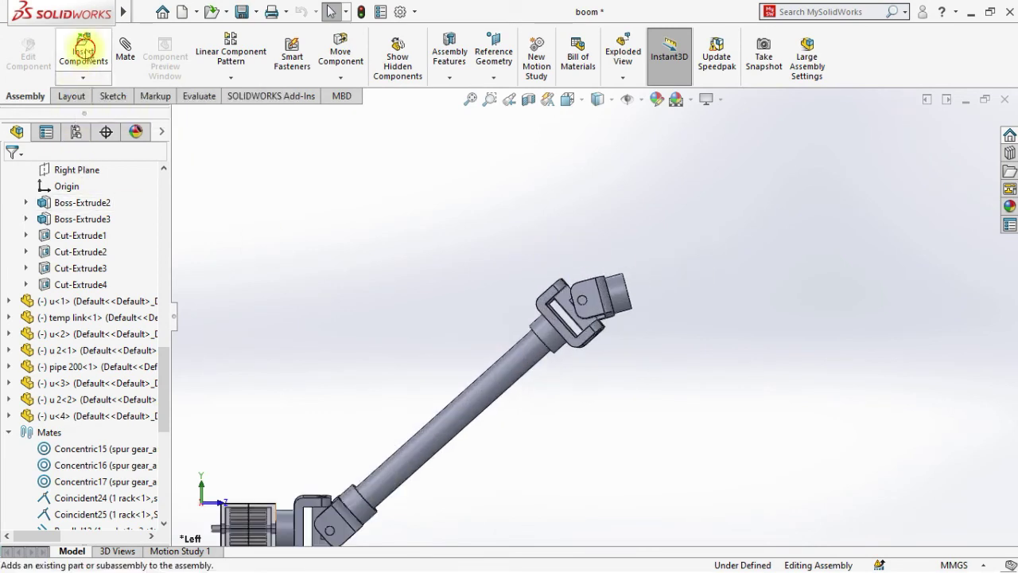
{"action": "left_click", "coordinate": [82, 49]}
{"action": "left_click", "coordinate": [48, 341]}
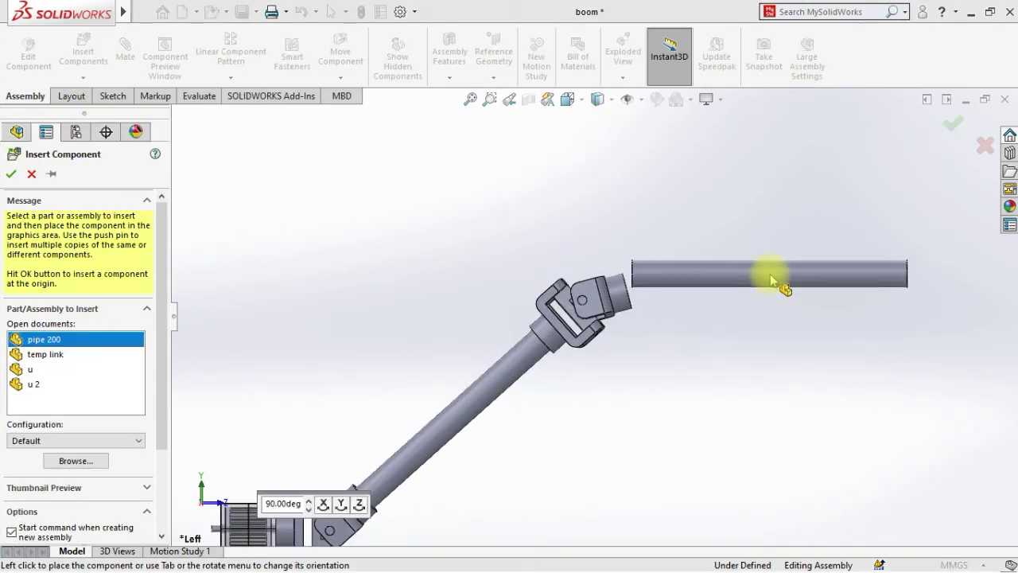
{"action": "scroll", "coordinate": [772, 279], "scroll_direction": "up", "scroll_amount": 2}
{"action": "scroll", "coordinate": [770, 279], "scroll_direction": "down", "scroll_amount": 1}
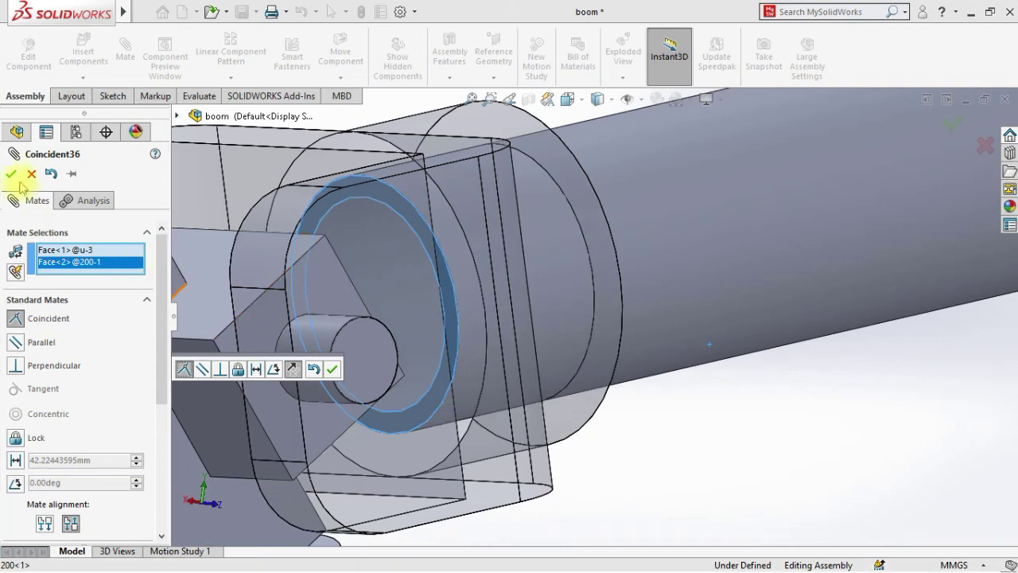
Confirm the coincident mate between the 200 pipe's end face and the u part of the second universal joint, then show the boom in Left view.
{"action": "left_click", "coordinate": [11, 172]}
{"action": "key", "text": "Escape"}
{"action": "key", "text": "f"}
{"action": "key", "text": "space"}
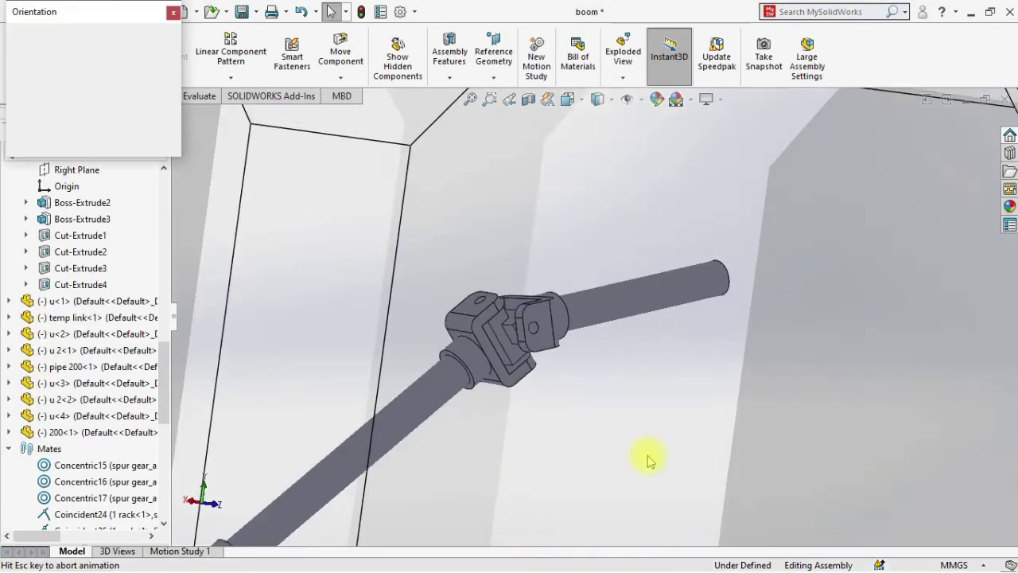
{"action": "left_click", "coordinate": [507, 407]}
{"action": "scroll", "coordinate": [509, 409], "scroll_direction": "up", "scroll_amount": 2}
{"action": "scroll", "coordinate": [715, 266], "scroll_direction": "down", "scroll_amount": 4}
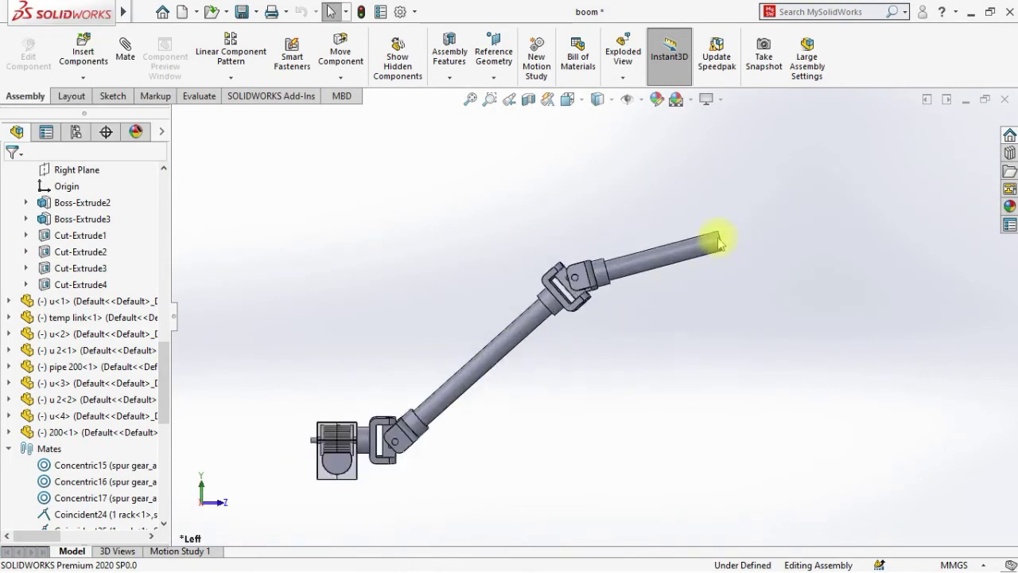
Create a new part document and start a sketch on its Front Plane.
{"action": "left_click", "coordinate": [139, 12]}
{"action": "left_click", "coordinate": [156, 34]}
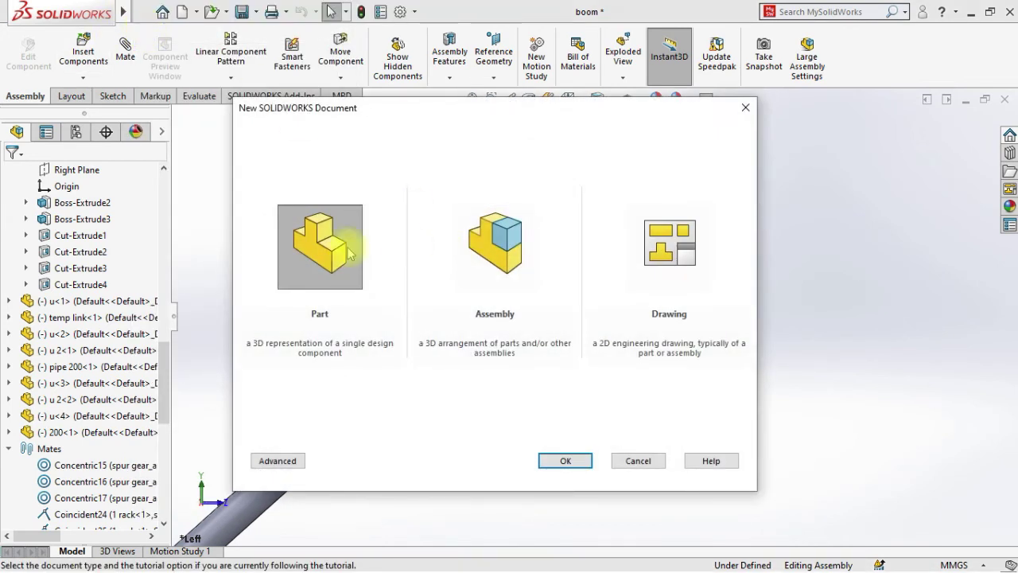
{"action": "left_click", "coordinate": [561, 461]}
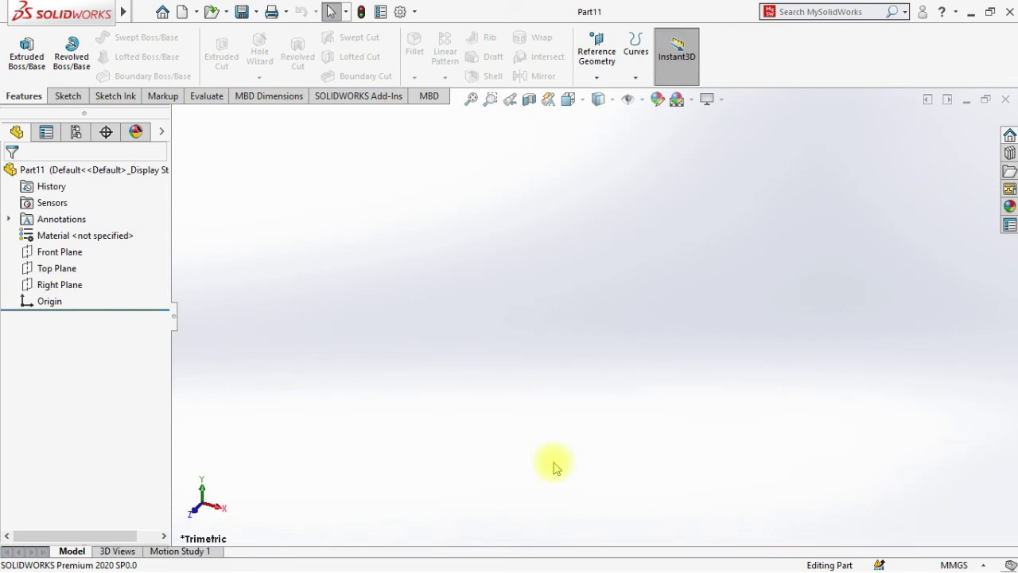
{"action": "left_click", "coordinate": [49, 251]}
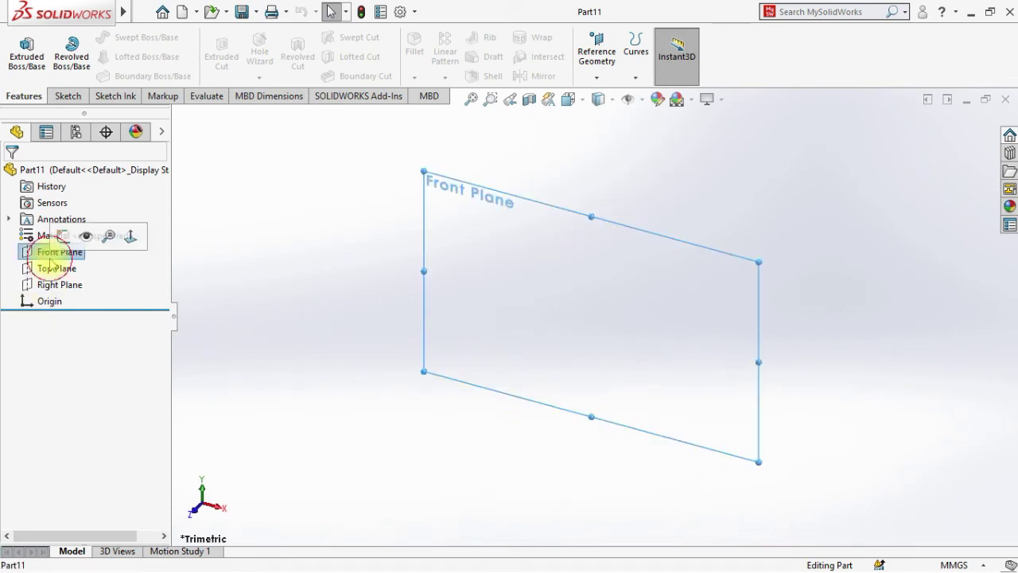
{"action": "left_click", "coordinate": [50, 235]}
Sketch two concentric circles centred on the origin, with radii of about 97 mm and 65 mm.
{"action": "left_click", "coordinate": [127, 37]}
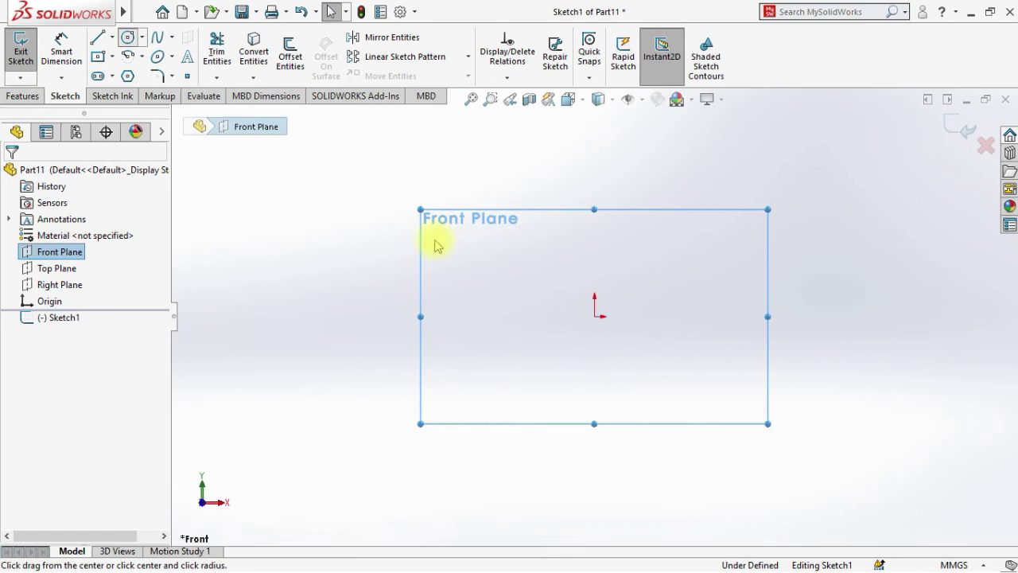
{"action": "left_click", "coordinate": [594, 315]}
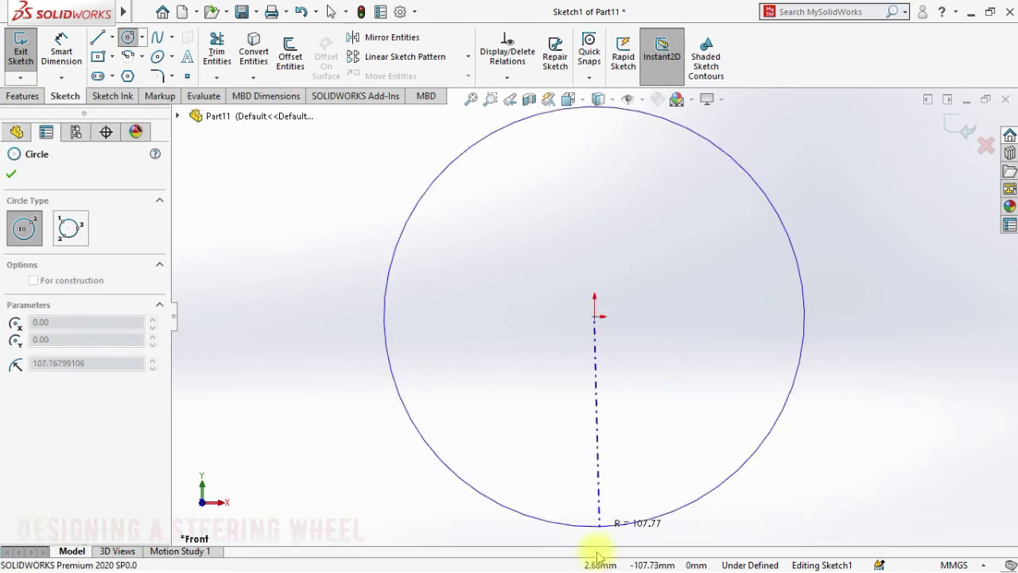
{"action": "left_click", "coordinate": [594, 505]}
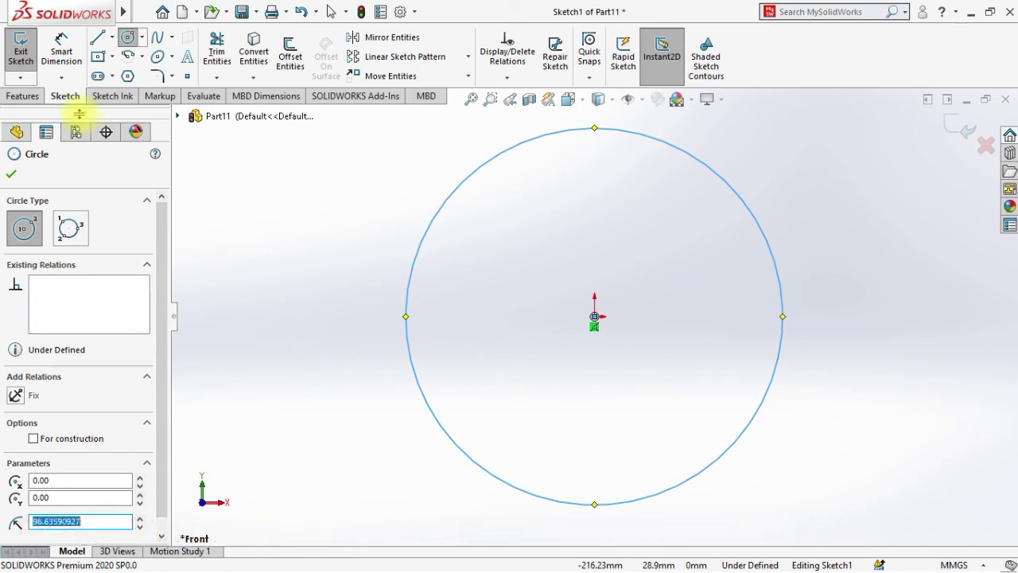
{"action": "left_click", "coordinate": [595, 317]}
{"action": "left_click", "coordinate": [509, 410]}
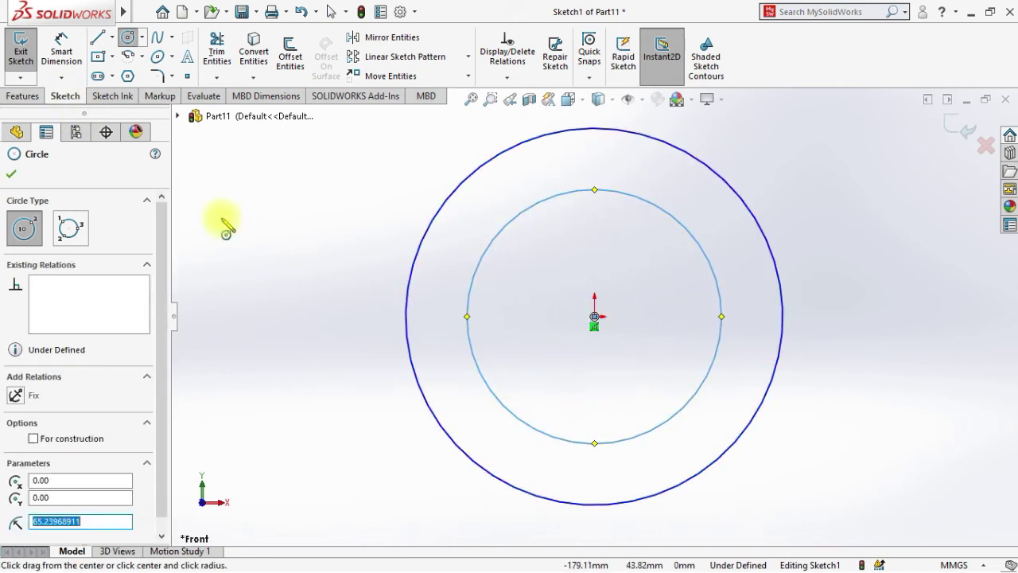
Dimension the outer circle's diameter as 200 mm.
{"action": "left_click", "coordinate": [22, 96]}
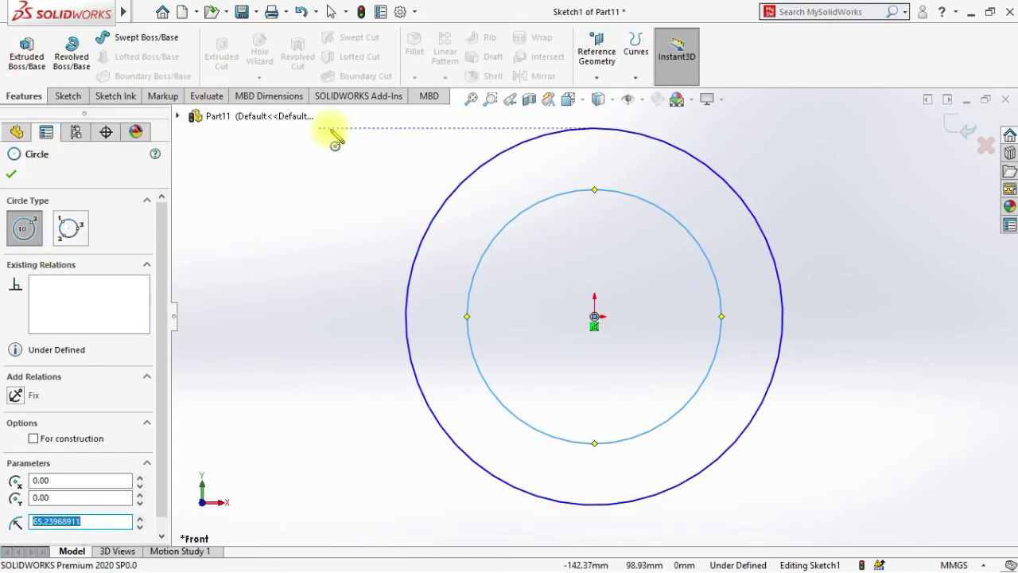
{"action": "left_click", "coordinate": [63, 96]}
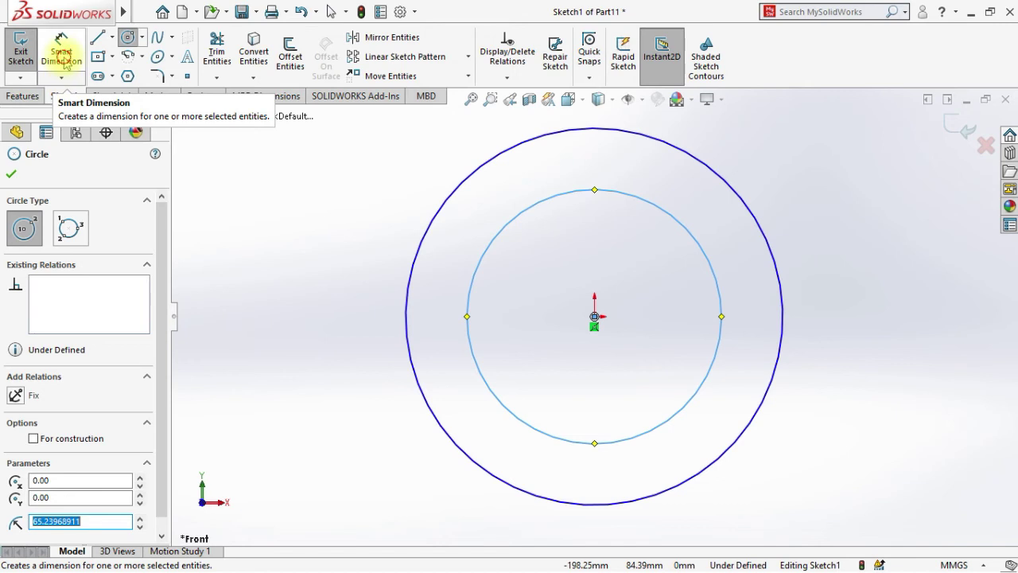
{"action": "left_click", "coordinate": [409, 291]}
{"action": "key", "text": "Escape"}
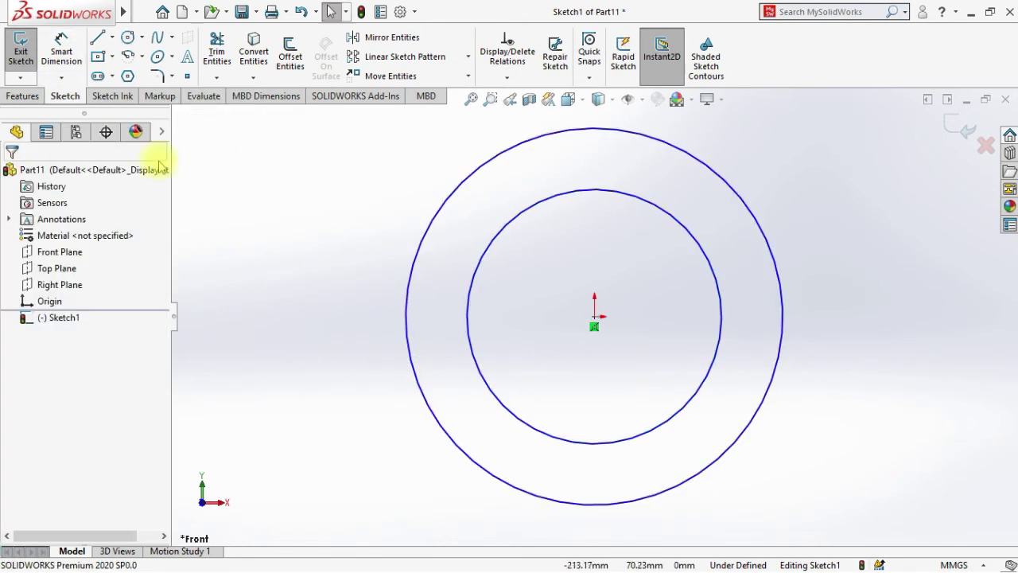
{"action": "left_click", "coordinate": [62, 51]}
{"action": "left_click", "coordinate": [409, 283]}
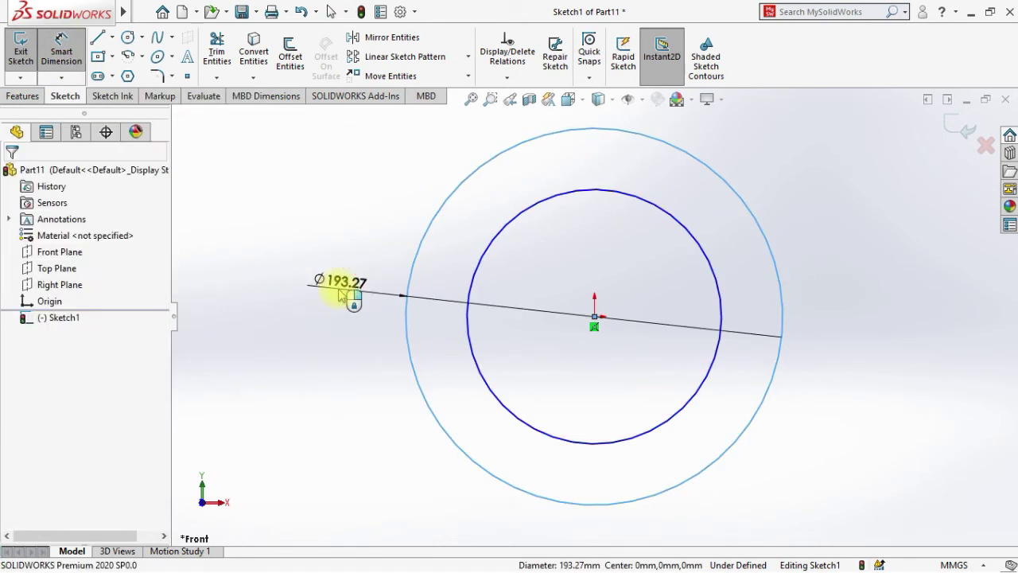
{"action": "left_click", "coordinate": [342, 294]}
{"action": "type", "text": "200"}
{"action": "key", "text": "Return"}
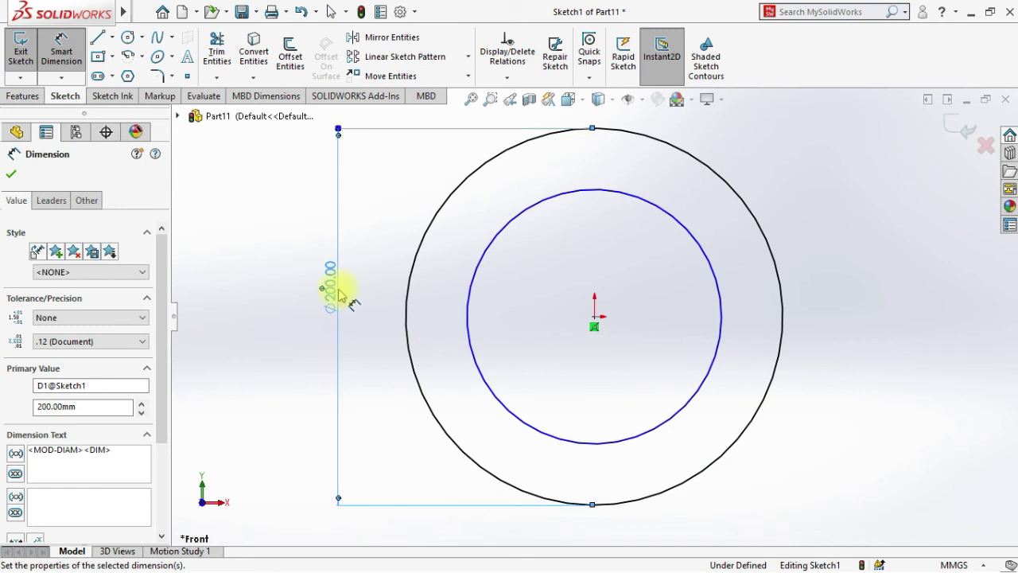
Dimension the inner circle's diameter with an expression that subtracts from 200.
{"action": "left_click", "coordinate": [477, 352]}
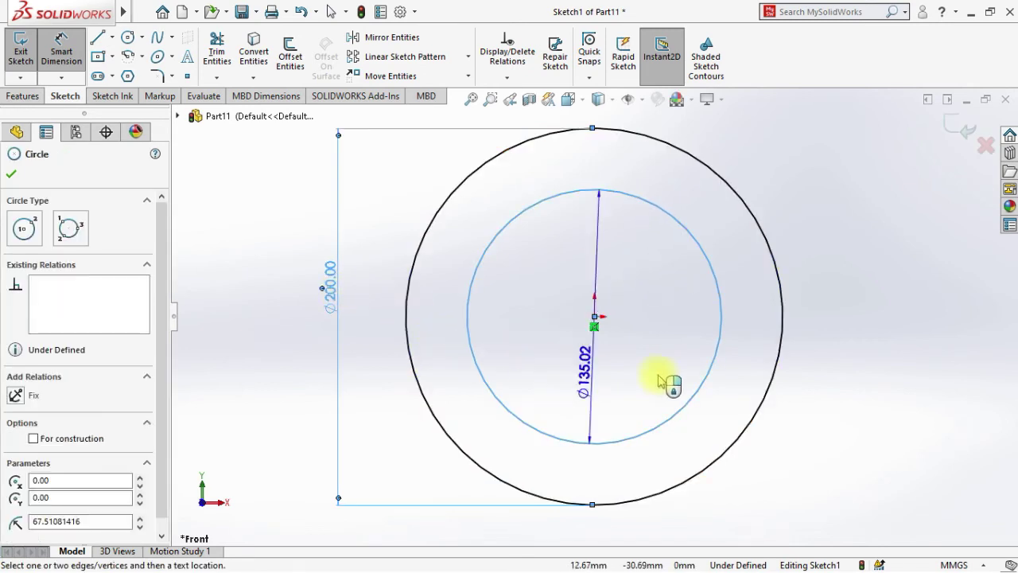
{"action": "left_click", "coordinate": [903, 334]}
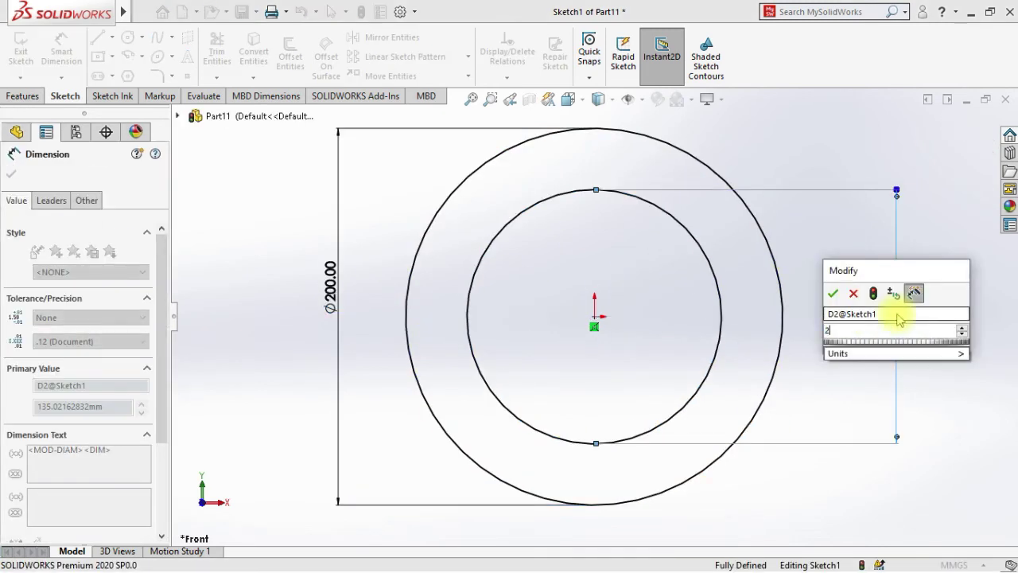
{"action": "type", "text": "200-"}
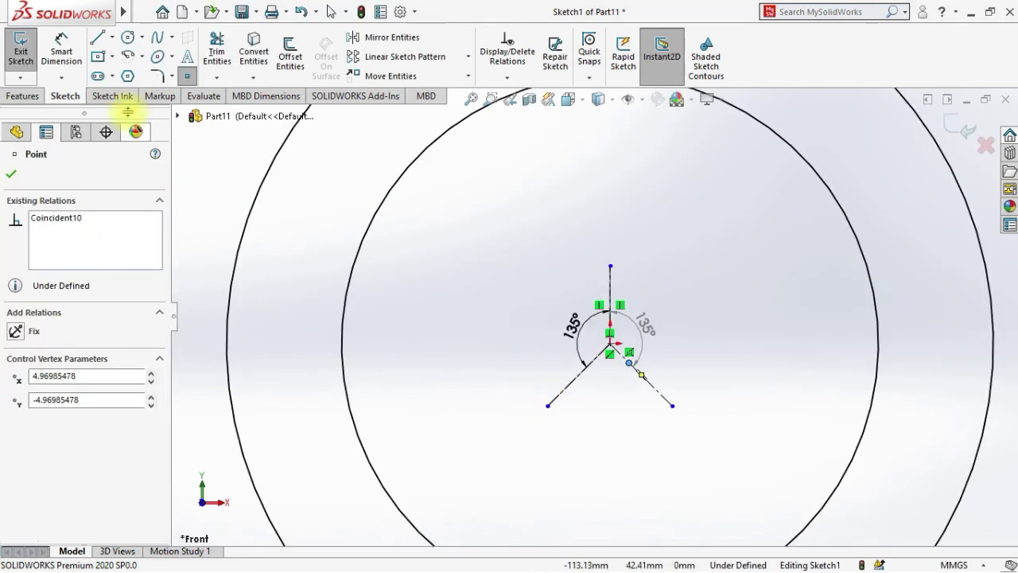
Dimension the point on the lower-right construction line 5 mm from the origin.
{"action": "left_click", "coordinate": [61, 51]}
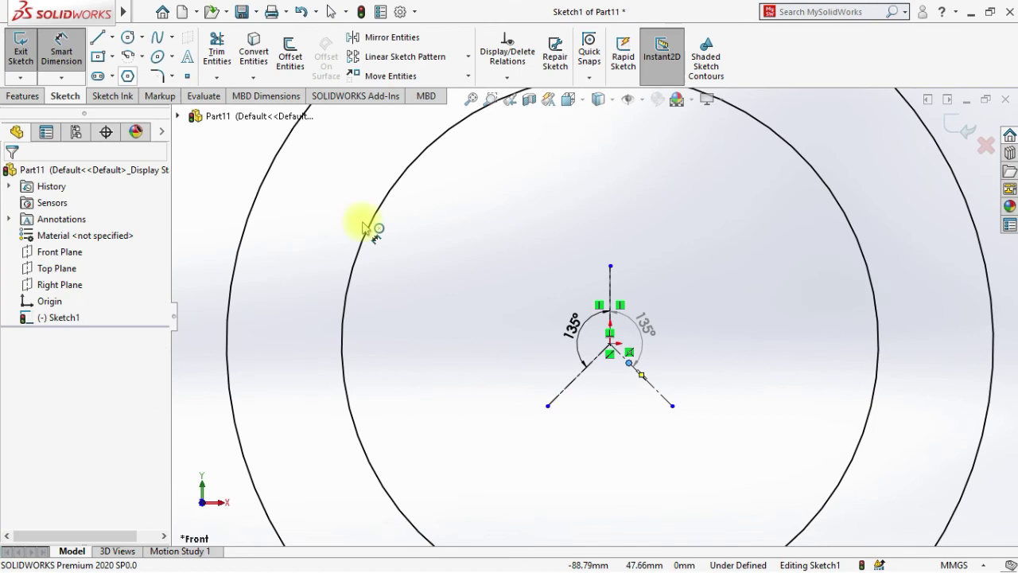
{"action": "left_click", "coordinate": [630, 362]}
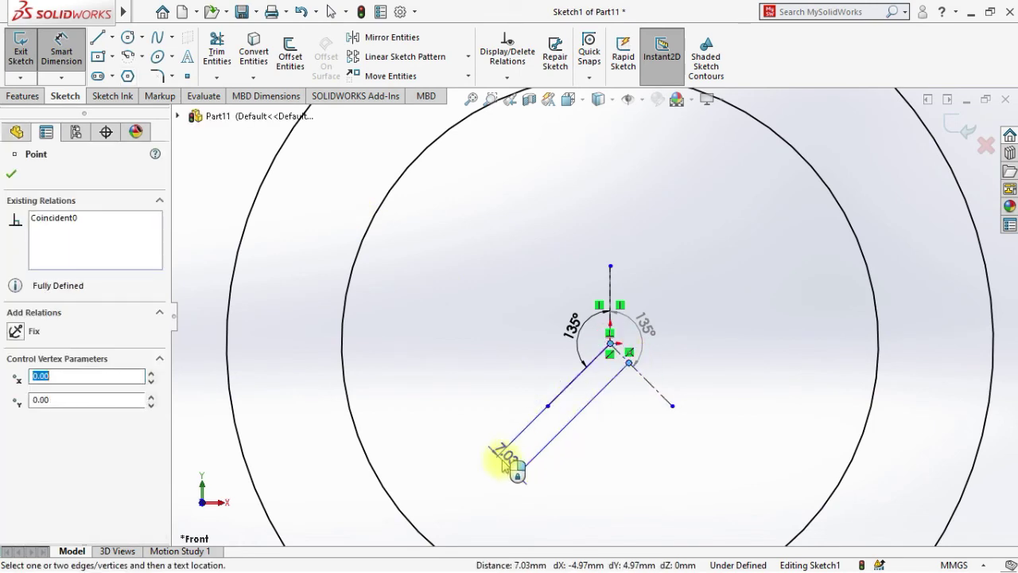
{"action": "left_click", "coordinate": [503, 462]}
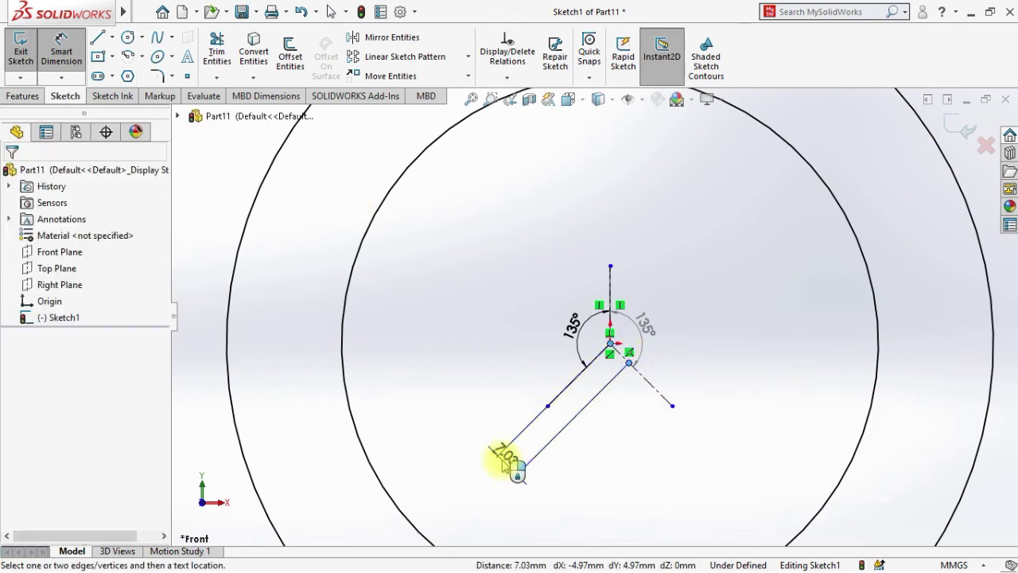
{"action": "type", "text": "5"}
{"action": "key", "text": "Return"}
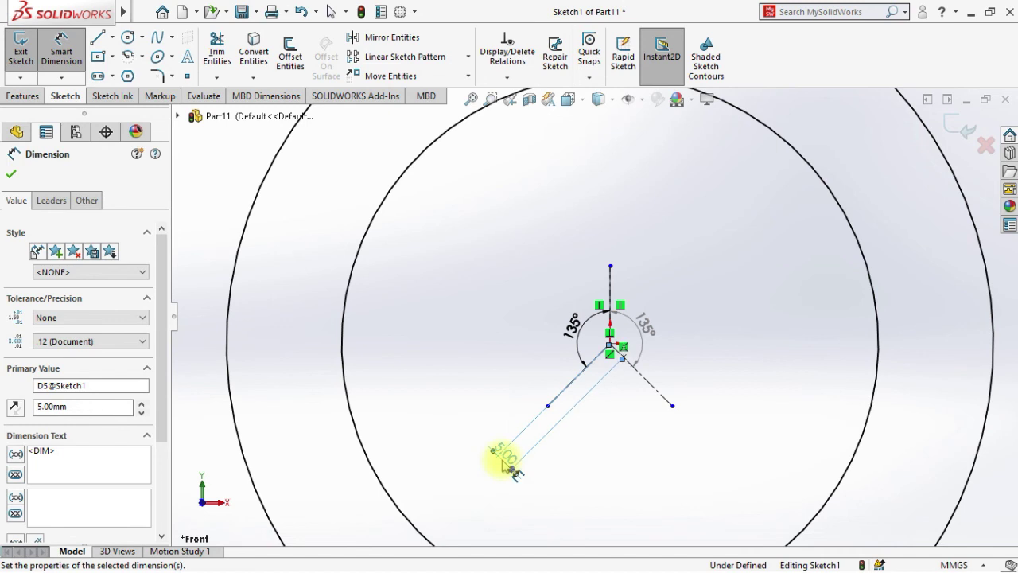
Add a point on the lower-left construction line and dimension it 5 mm from the origin.
{"action": "scroll", "coordinate": [541, 438], "scroll_direction": "down", "scroll_amount": 3}
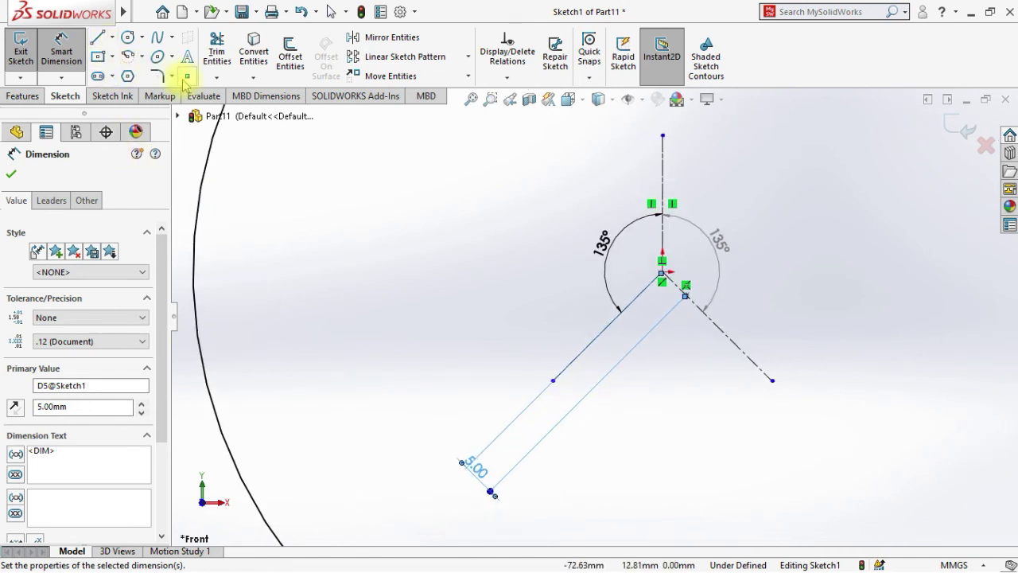
{"action": "left_click", "coordinate": [186, 76]}
{"action": "left_click", "coordinate": [638, 296]}
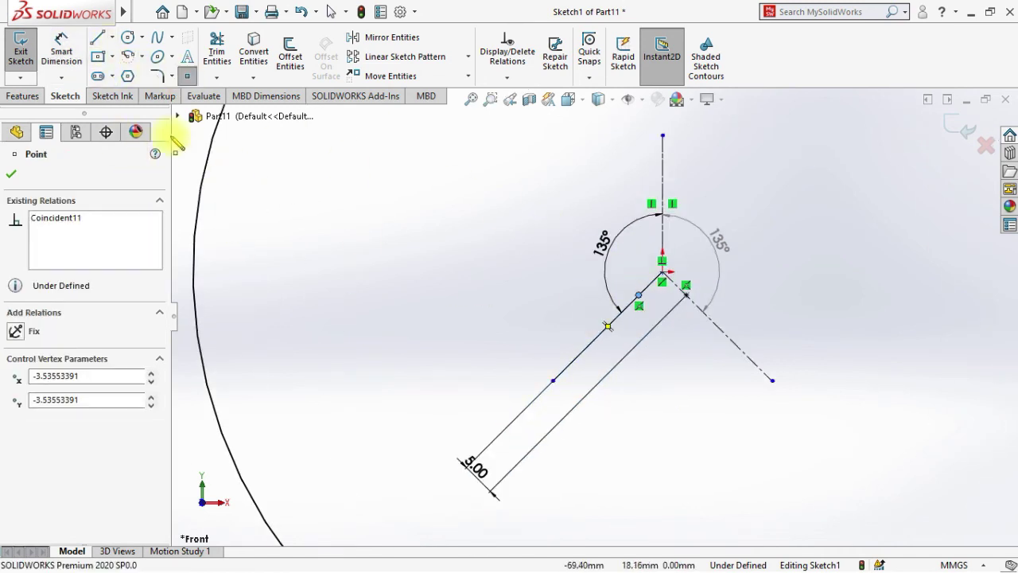
{"action": "left_click", "coordinate": [62, 50]}
{"action": "left_click", "coordinate": [639, 295]}
{"action": "left_click", "coordinate": [661, 273]}
{"action": "left_click", "coordinate": [639, 295]}
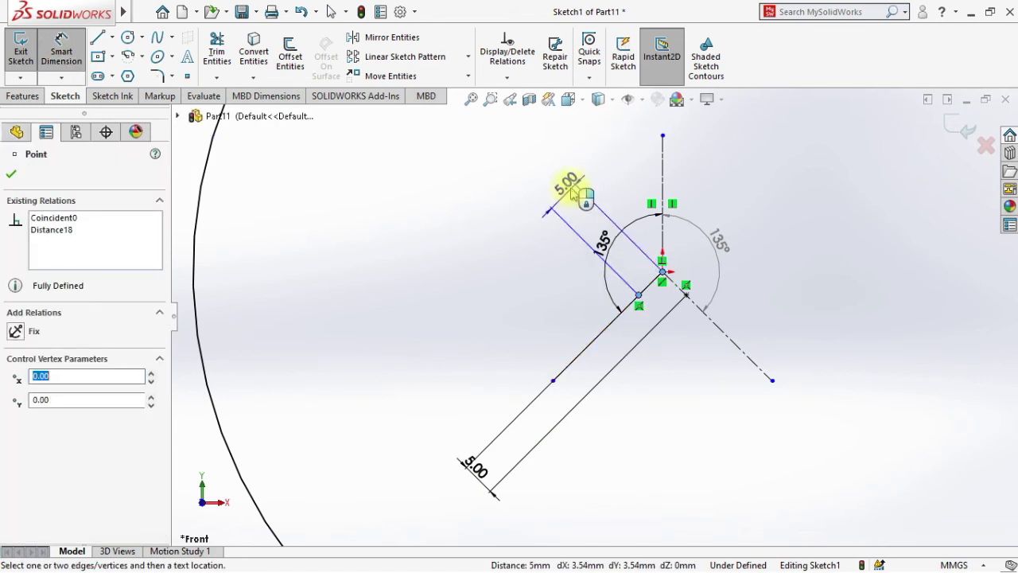
{"action": "left_click", "coordinate": [557, 186]}
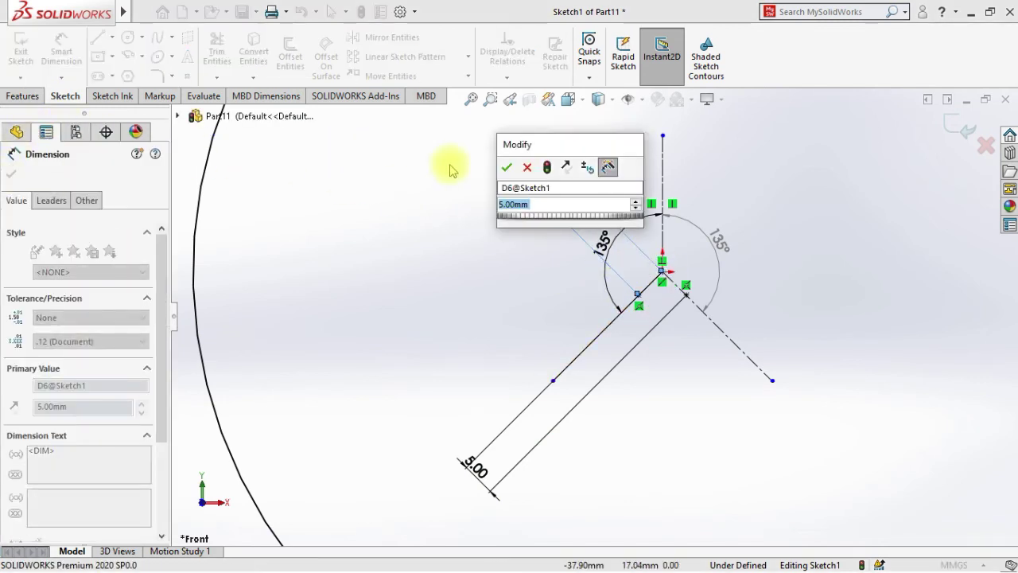
{"action": "left_click", "coordinate": [506, 167]}
Add a point on the vertical construction line above the origin and dimension it 5 mm from the origin.
{"action": "scroll", "coordinate": [489, 247], "scroll_direction": "up", "scroll_amount": 1}
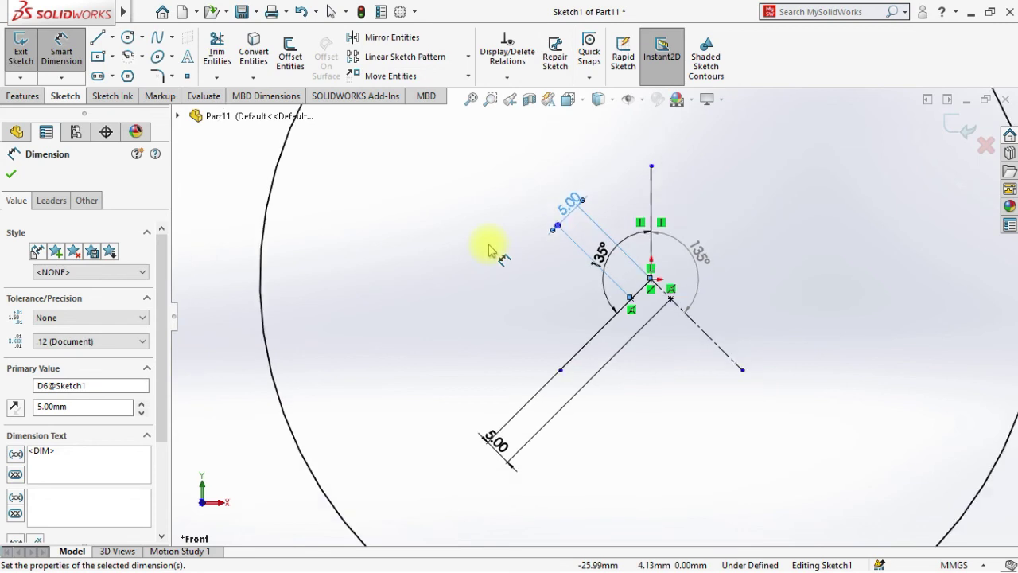
{"action": "scroll", "coordinate": [488, 249], "scroll_direction": "down", "scroll_amount": 2}
{"action": "left_click", "coordinate": [187, 75]}
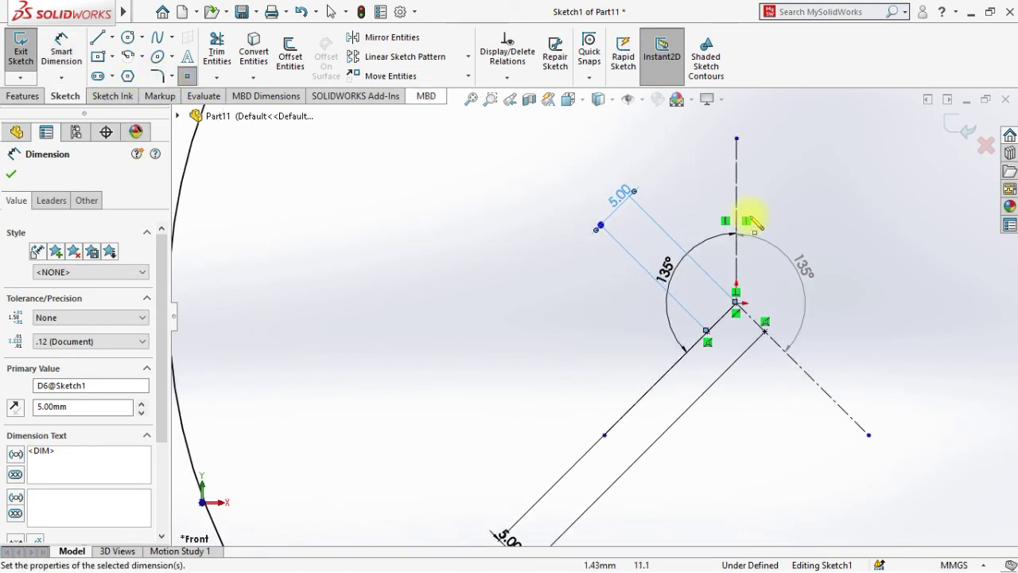
{"action": "left_click", "coordinate": [738, 271]}
{"action": "left_click", "coordinate": [61, 50]}
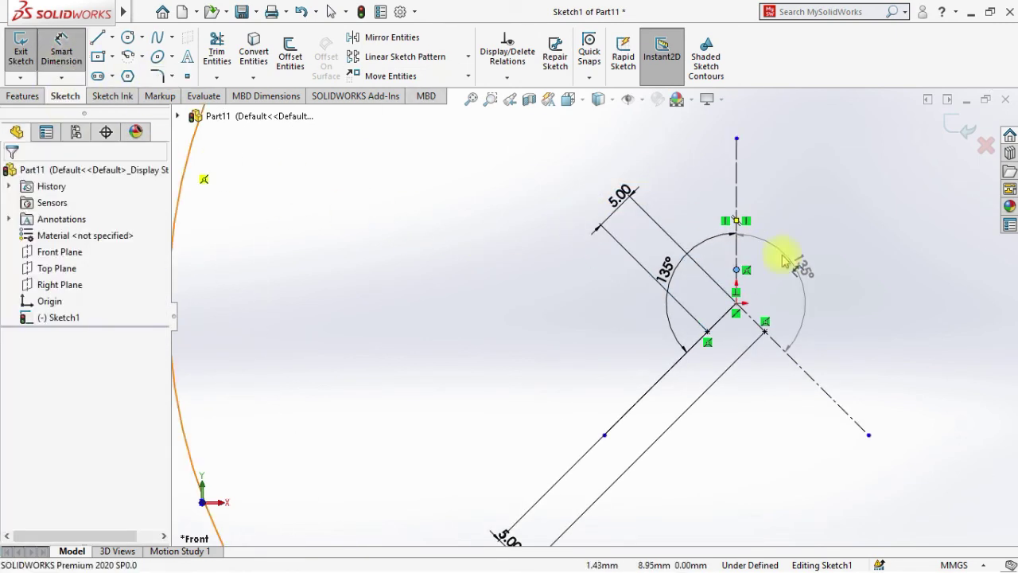
{"action": "left_click", "coordinate": [737, 270]}
{"action": "left_click", "coordinate": [738, 306]}
{"action": "left_click", "coordinate": [875, 284]}
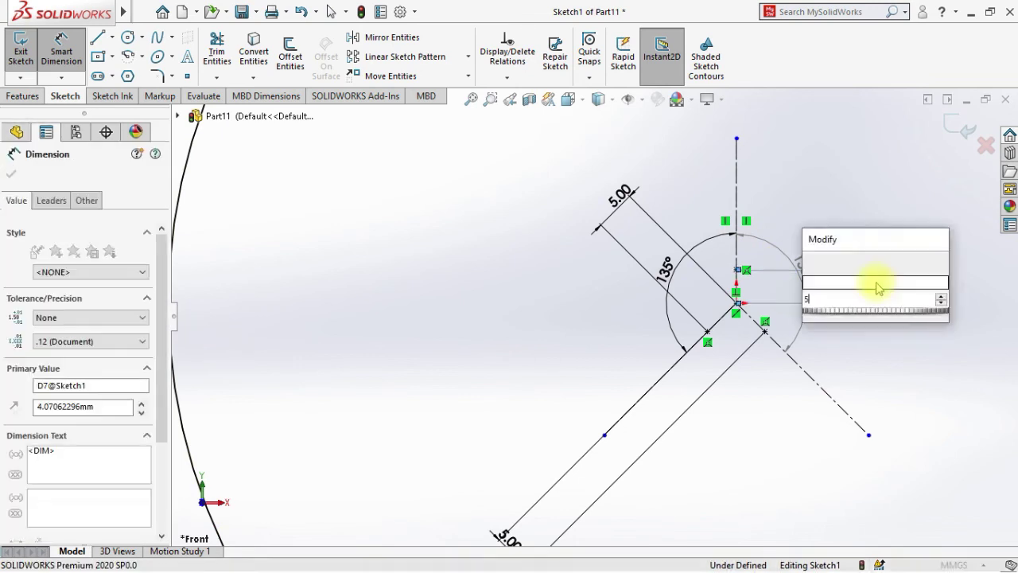
{"action": "type", "text": "5"}
{"action": "key", "text": "Return"}
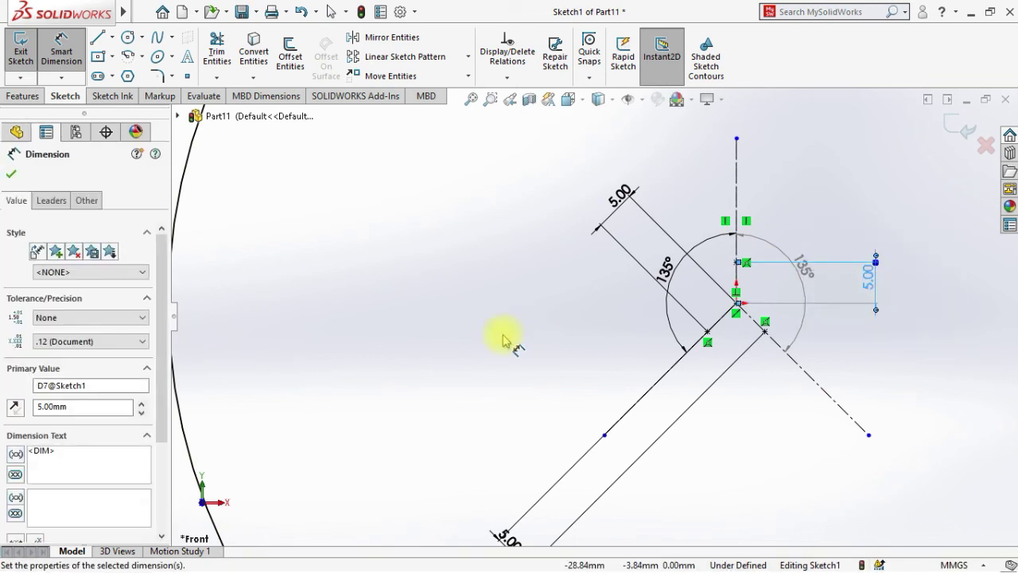
{"action": "scroll", "coordinate": [503, 341], "scroll_direction": "up", "scroll_amount": 2}
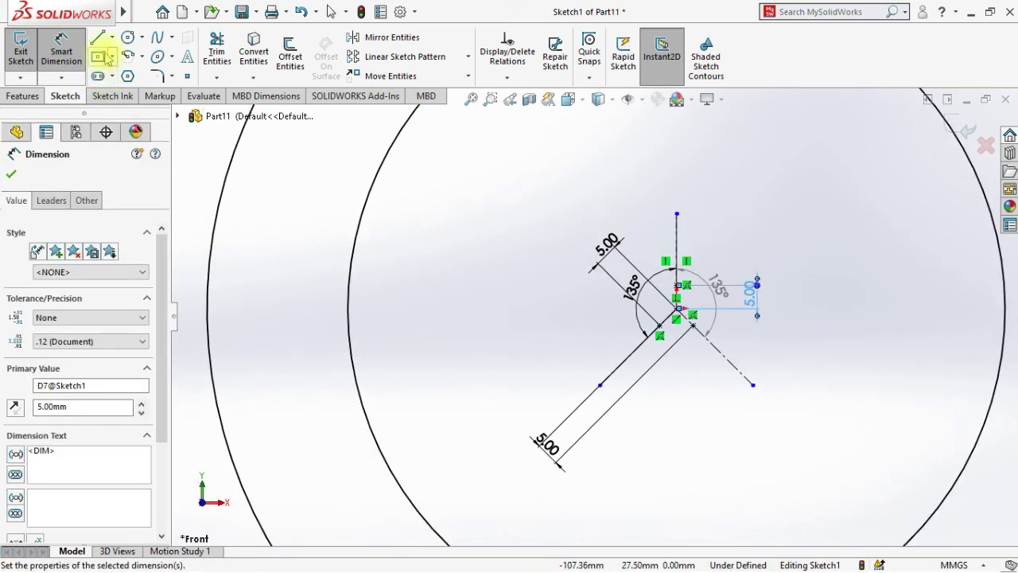
{"action": "left_click", "coordinate": [111, 39]}
{"action": "left_click", "coordinate": [129, 37]}
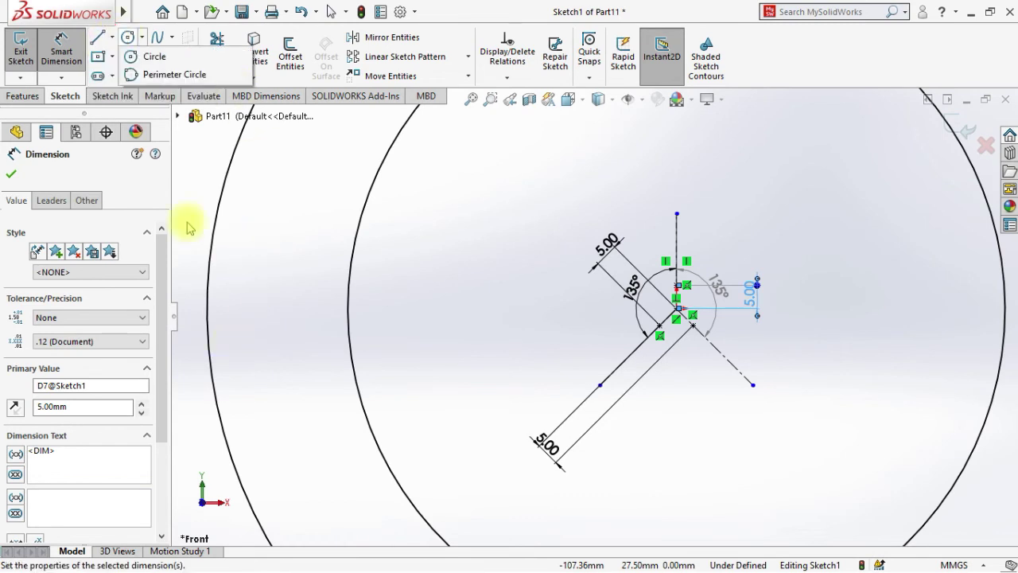
{"action": "left_click", "coordinate": [231, 166]}
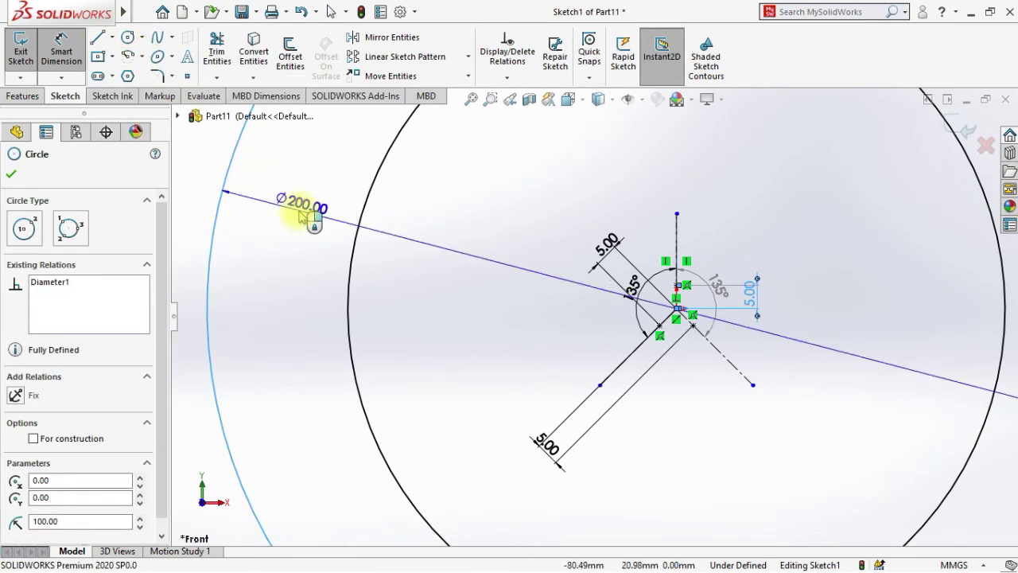
{"action": "key", "text": "Escape"}
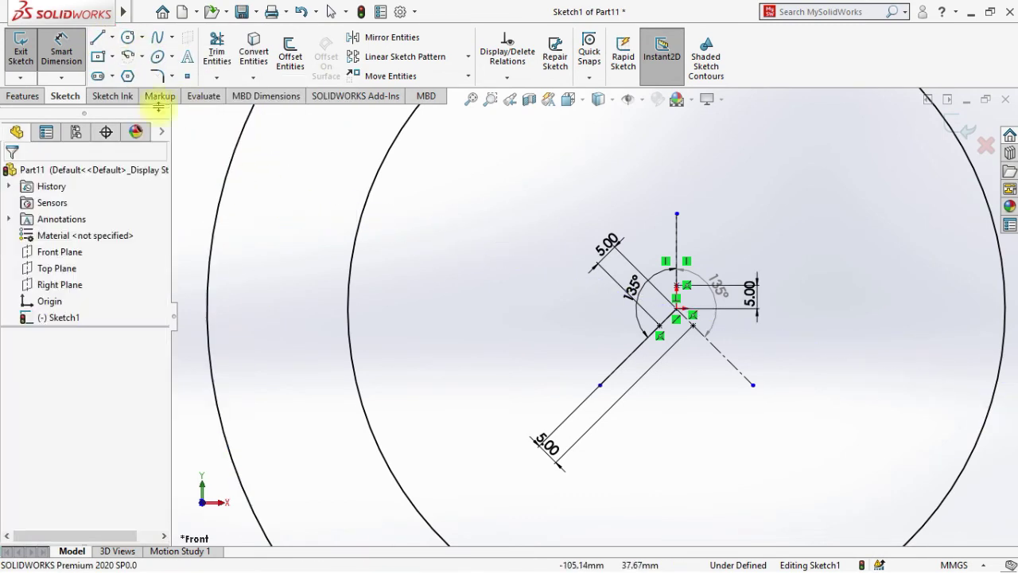
Draw a three-point corner rectangle from the point on the lower-right construction line through the origin, extending down-left to the inner circle.
{"action": "left_click", "coordinate": [113, 57]}
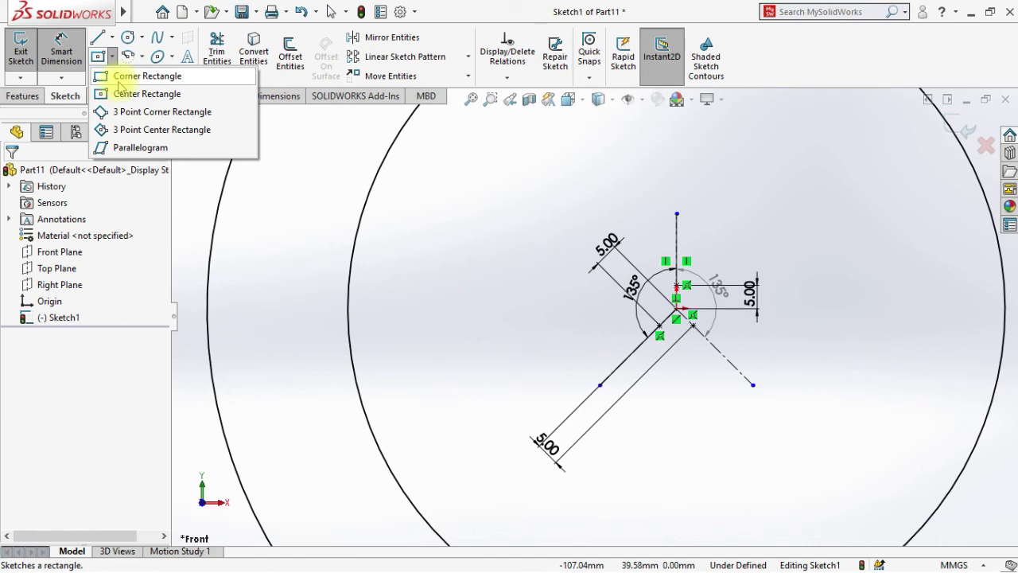
{"action": "left_click", "coordinate": [127, 112]}
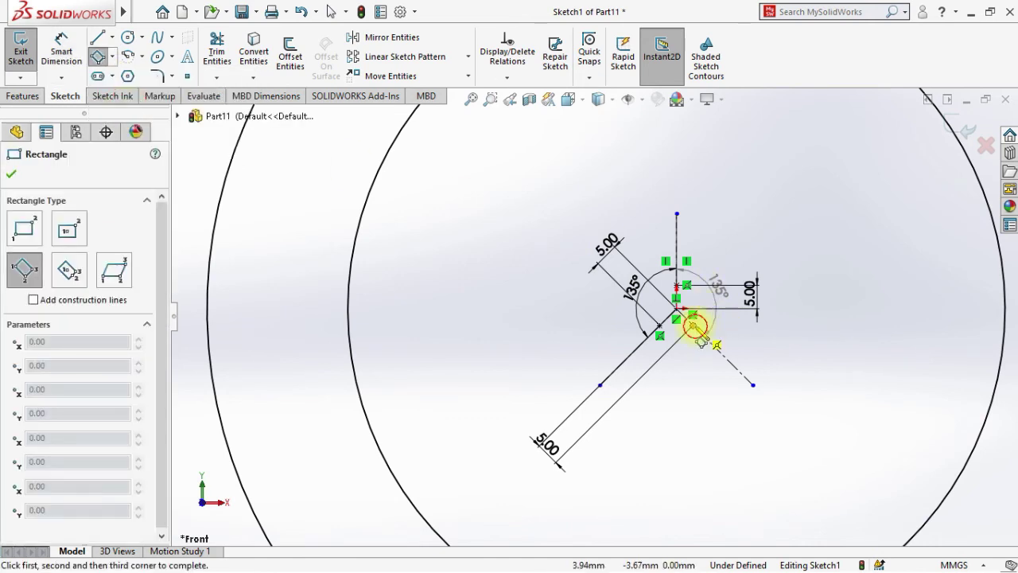
{"action": "left_click", "coordinate": [695, 326]}
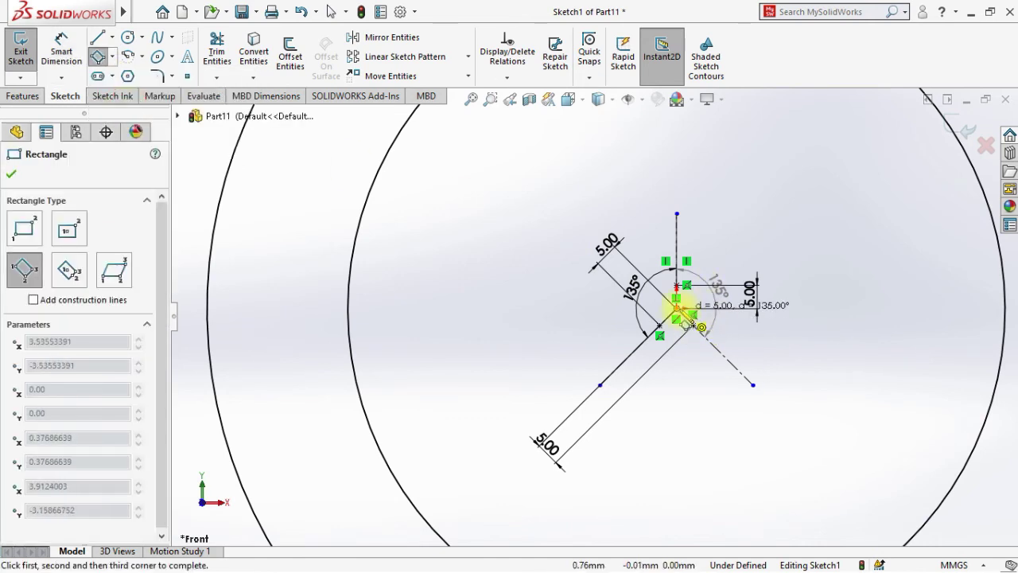
{"action": "left_click", "coordinate": [442, 543]}
{"action": "left_click", "coordinate": [455, 553]}
{"action": "scroll", "coordinate": [652, 497], "scroll_direction": "up", "scroll_amount": 2}
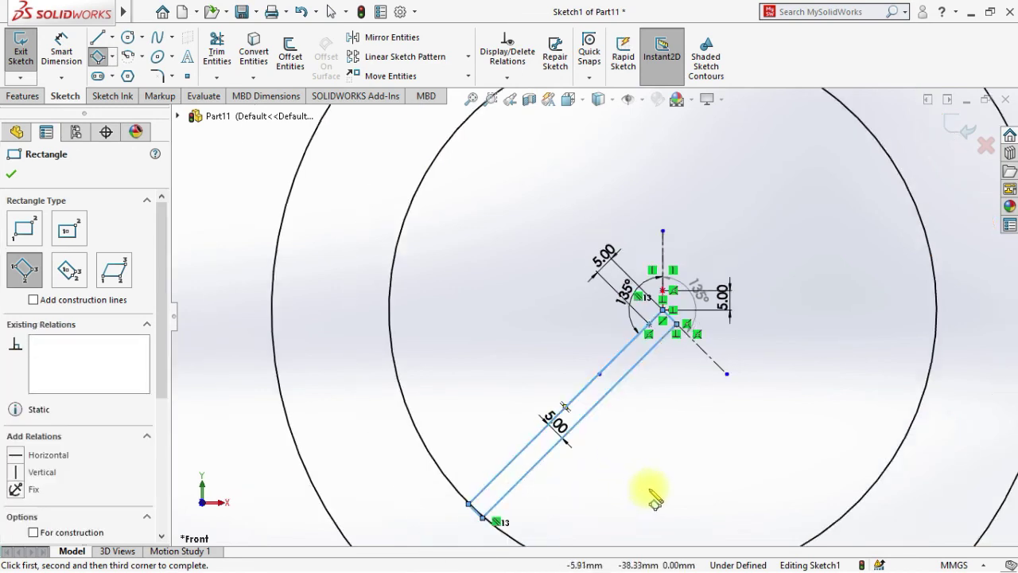
{"action": "scroll", "coordinate": [682, 341], "scroll_direction": "up", "scroll_amount": 2}
{"action": "scroll", "coordinate": [632, 318], "scroll_direction": "down", "scroll_amount": 3}
{"action": "scroll", "coordinate": [607, 368], "scroll_direction": "down", "scroll_amount": 2}
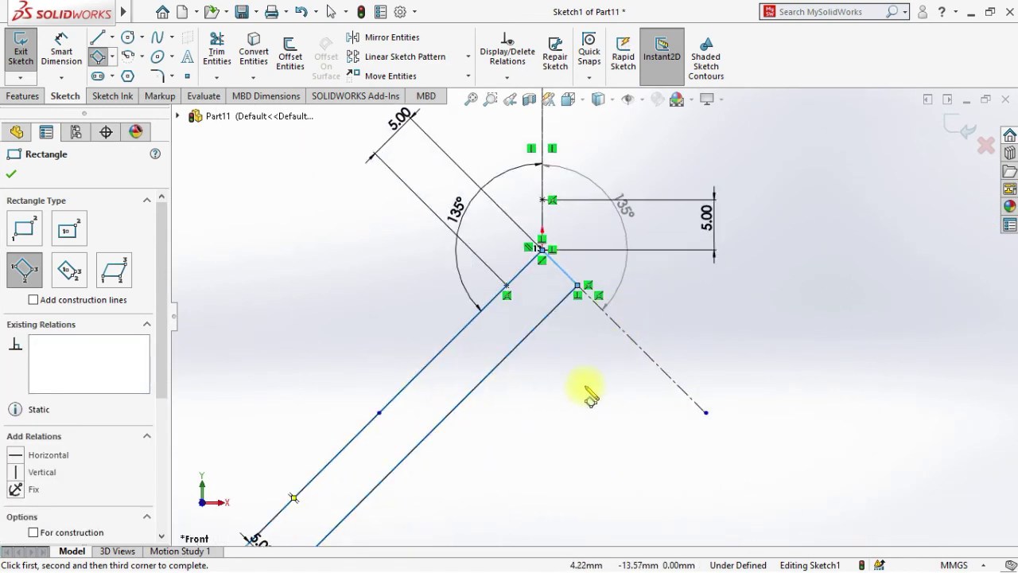
{"action": "scroll", "coordinate": [545, 248], "scroll_direction": "up", "scroll_amount": 3}
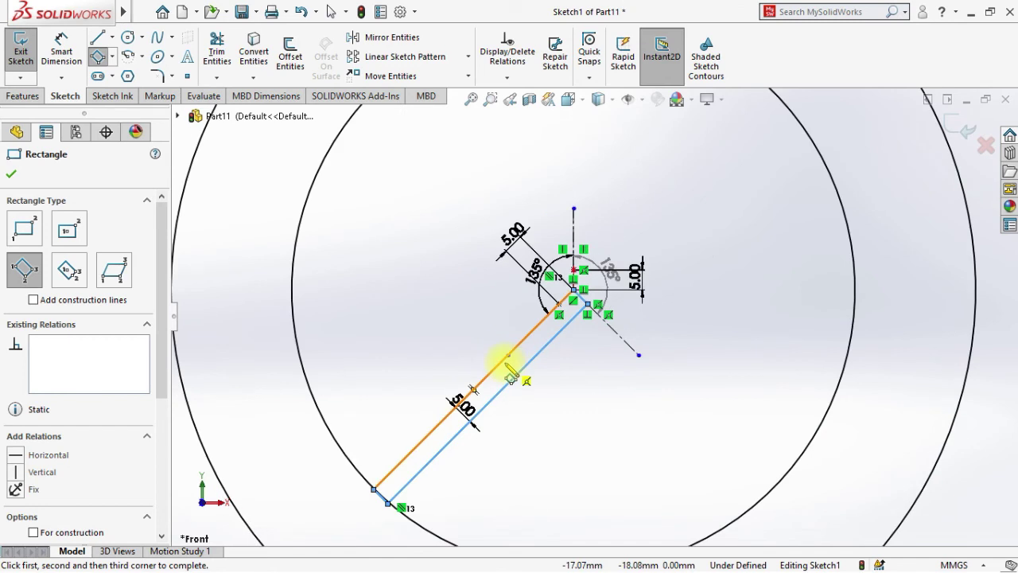
{"action": "scroll", "coordinate": [517, 358], "scroll_direction": "down", "scroll_amount": 2}
{"action": "scroll", "coordinate": [653, 273], "scroll_direction": "down", "scroll_amount": 2}
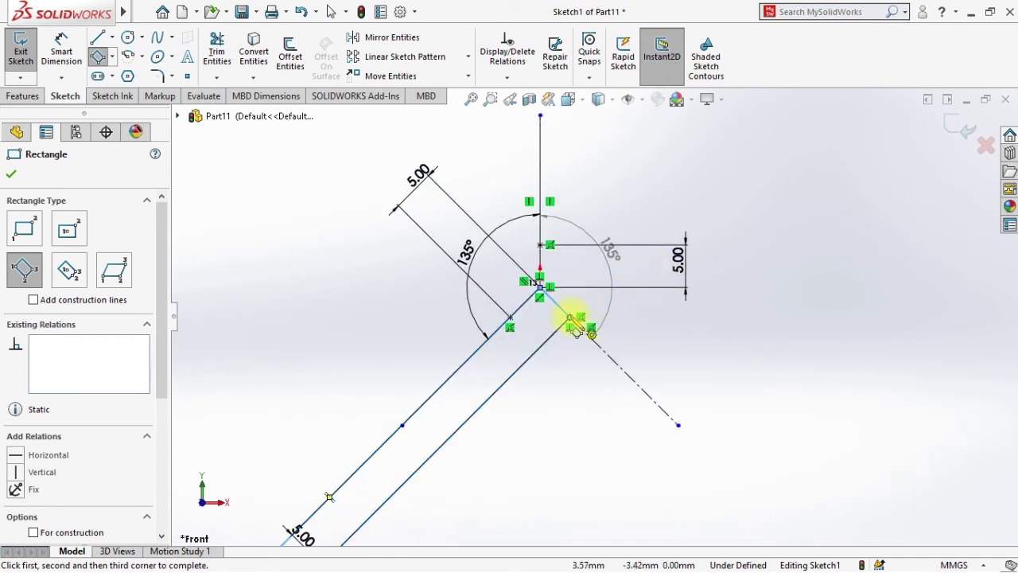
{"action": "left_click", "coordinate": [571, 318]}
{"action": "scroll", "coordinate": [563, 256], "scroll_direction": "up", "scroll_amount": 3}
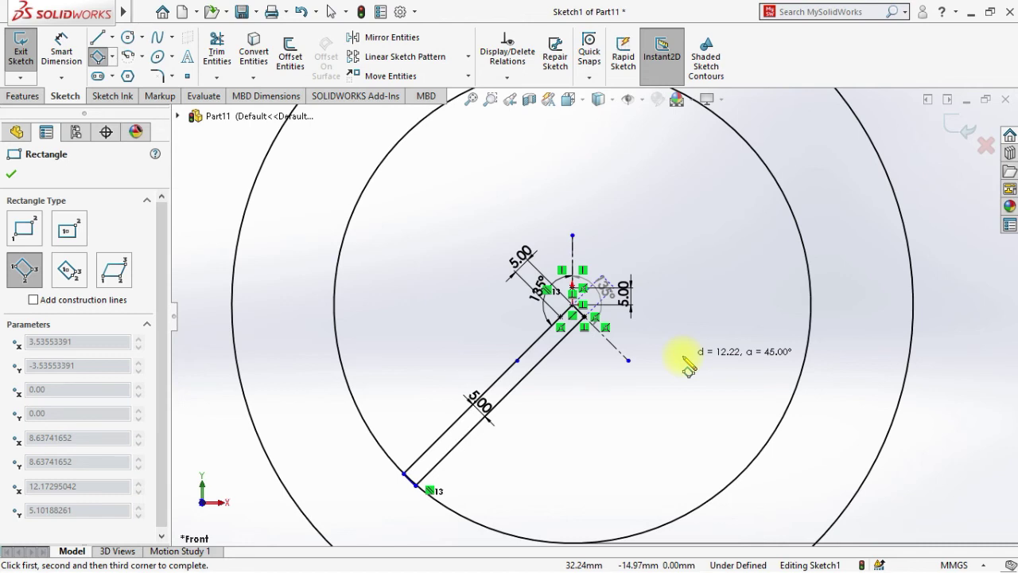
{"action": "key", "text": "Escape"}
Draw a three-point corner rectangle from the origin through the point on the lower-left construction line, extending up-left to the inner circle.
{"action": "scroll", "coordinate": [557, 329], "scroll_direction": "down", "scroll_amount": 3}
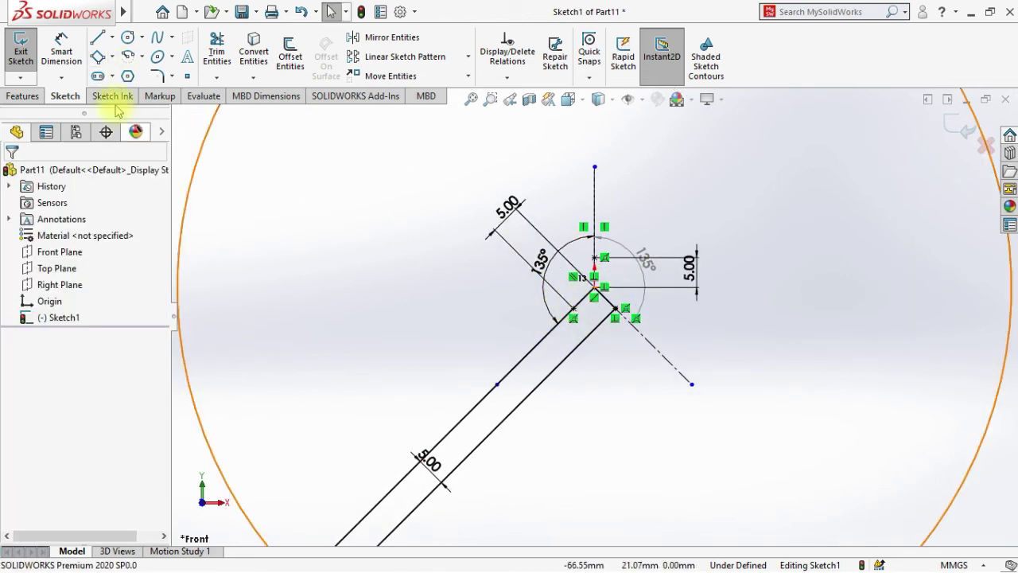
{"action": "left_click", "coordinate": [98, 57]}
{"action": "left_click", "coordinate": [594, 287]}
{"action": "left_click", "coordinate": [574, 307]}
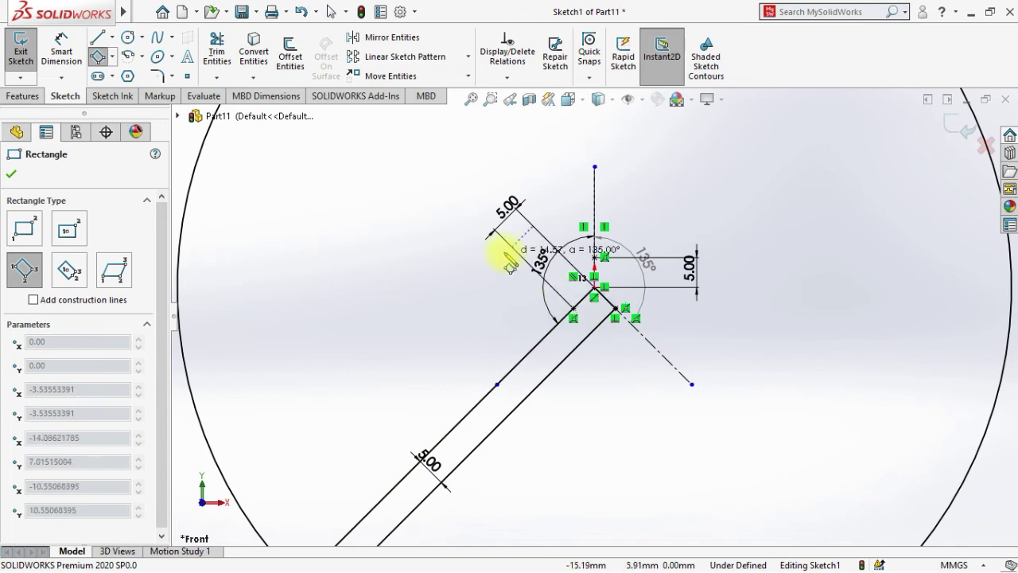
{"action": "scroll", "coordinate": [510, 265], "scroll_direction": "up", "scroll_amount": 4}
{"action": "left_click", "coordinate": [487, 217]}
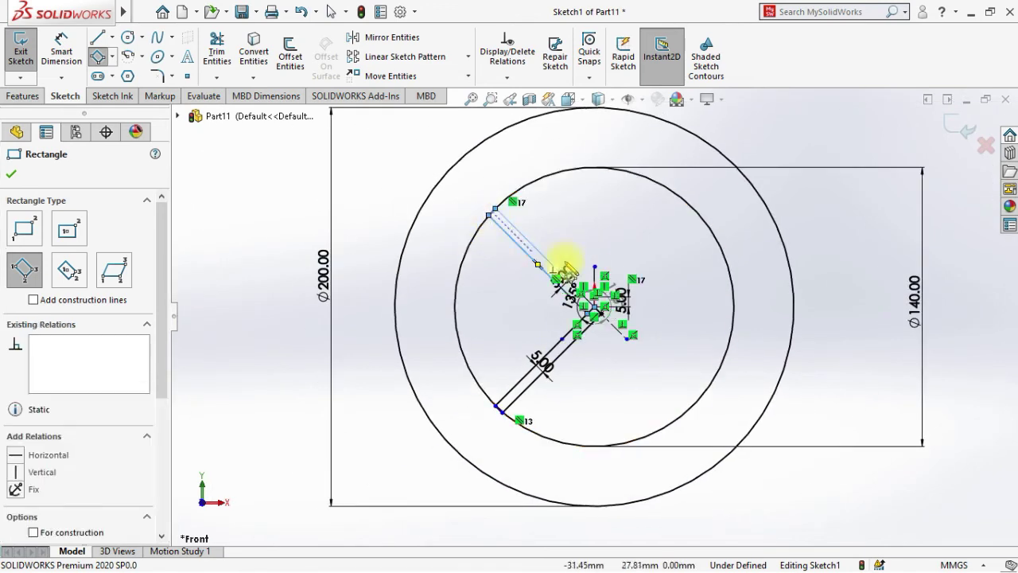
Draw a horizontal three-point corner rectangle using the origin and the point above it, extending right to the inner circle.
{"action": "scroll", "coordinate": [504, 411], "scroll_direction": "down", "scroll_amount": 4}
{"action": "scroll", "coordinate": [504, 411], "scroll_direction": "up", "scroll_amount": 2}
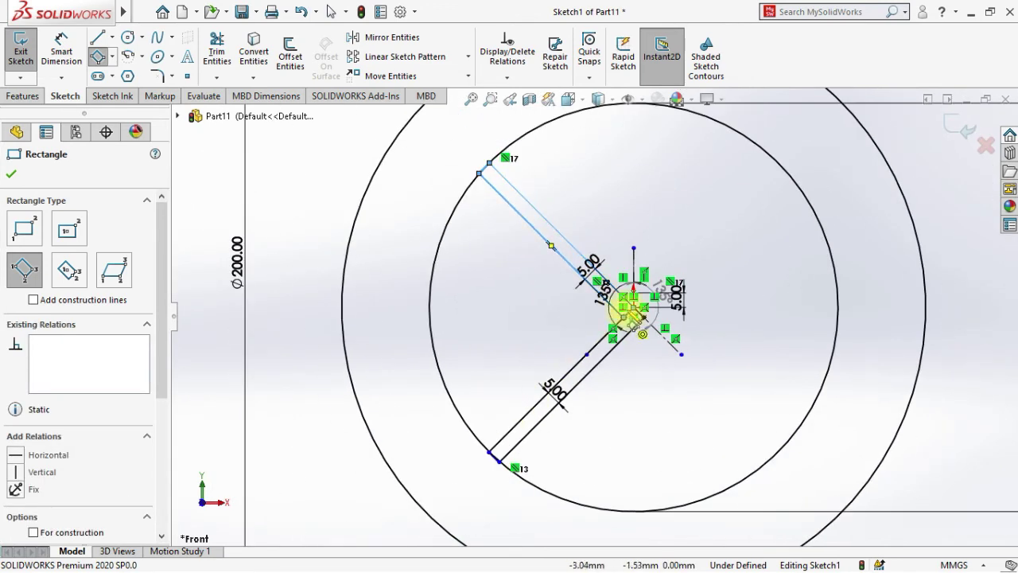
{"action": "scroll", "coordinate": [629, 314], "scroll_direction": "down", "scroll_amount": 2}
{"action": "left_click", "coordinate": [633, 315]}
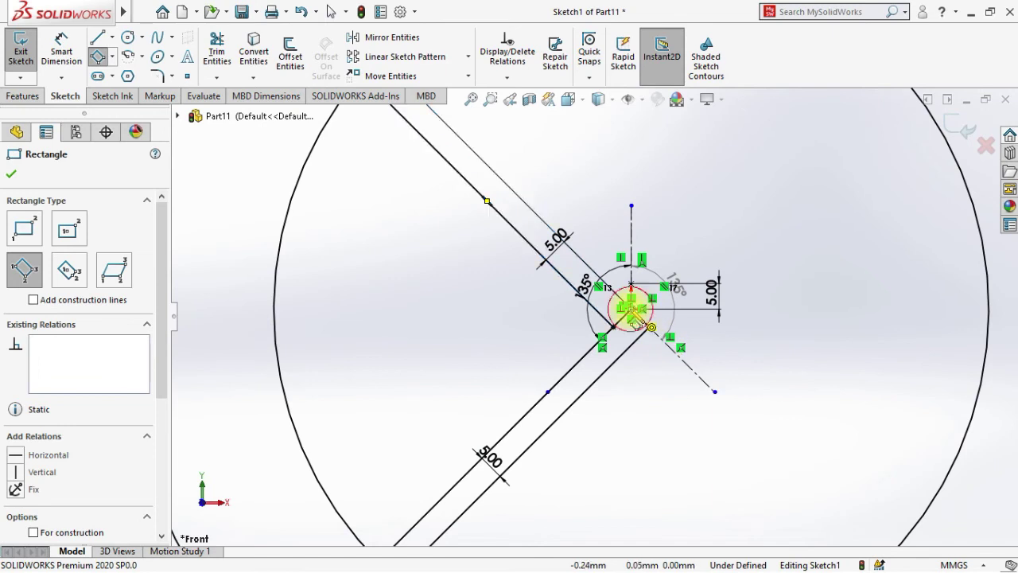
{"action": "left_click", "coordinate": [990, 290]}
{"action": "key", "text": "Escape"}
{"action": "scroll", "coordinate": [805, 423], "scroll_direction": "up", "scroll_amount": 3}
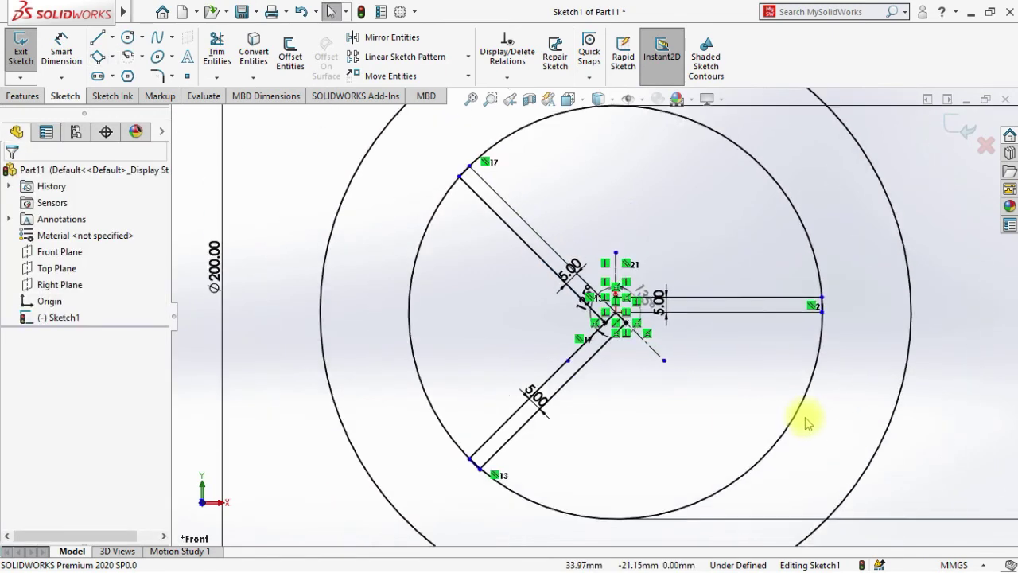
Set the width dimension of the lower-left spoke to 15 mm.
{"action": "scroll", "coordinate": [591, 425], "scroll_direction": "down", "scroll_amount": 3}
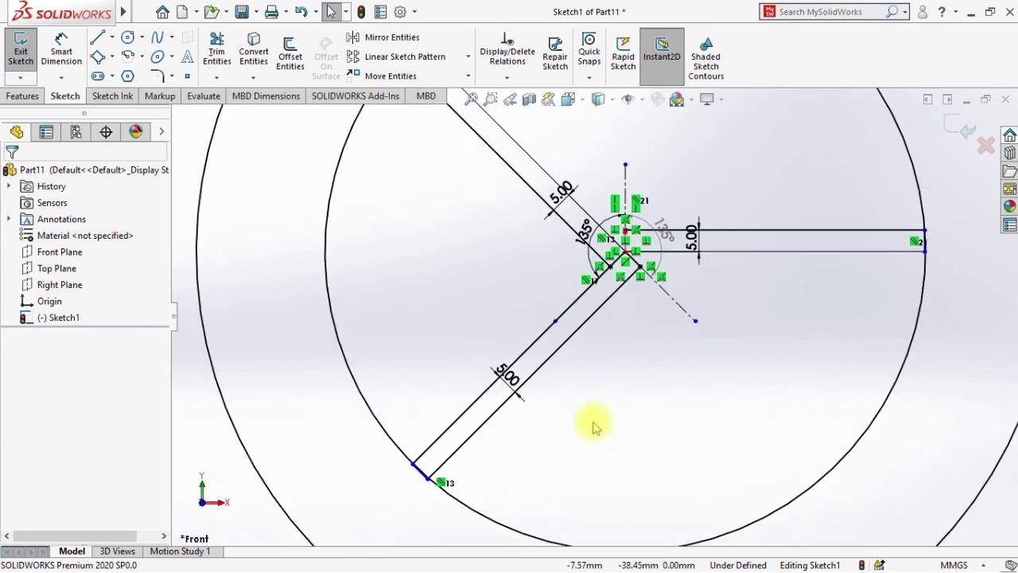
{"action": "left_click", "coordinate": [487, 361]}
{"action": "type", "text": "15"}
{"action": "key", "text": "Return"}
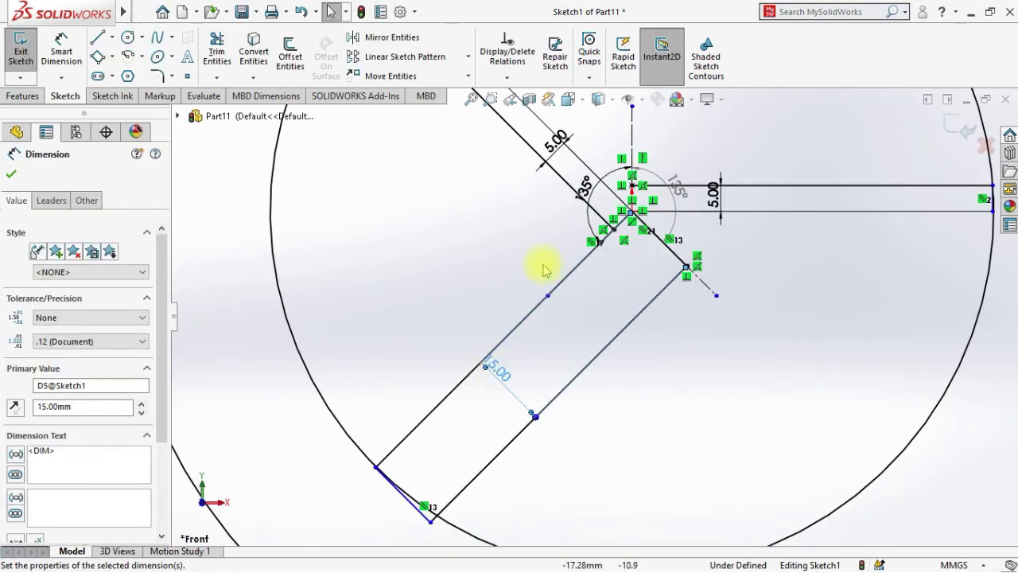
Set the width dimension of the upper-left spoke to 15 mm.
{"action": "key", "text": "Escape"}
{"action": "left_click", "coordinate": [559, 147]}
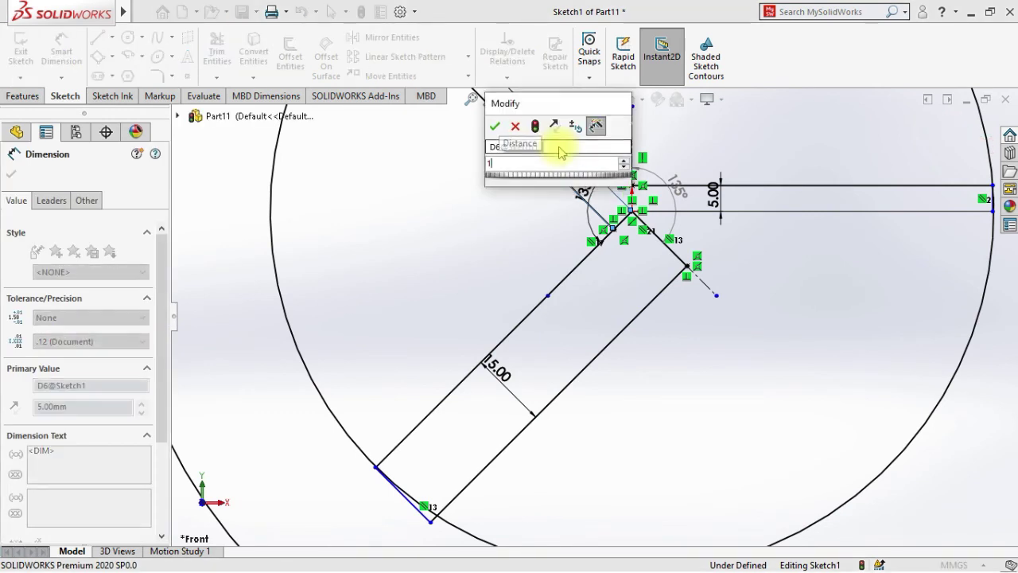
{"action": "key", "text": "Return"}
{"action": "key", "text": "Escape"}
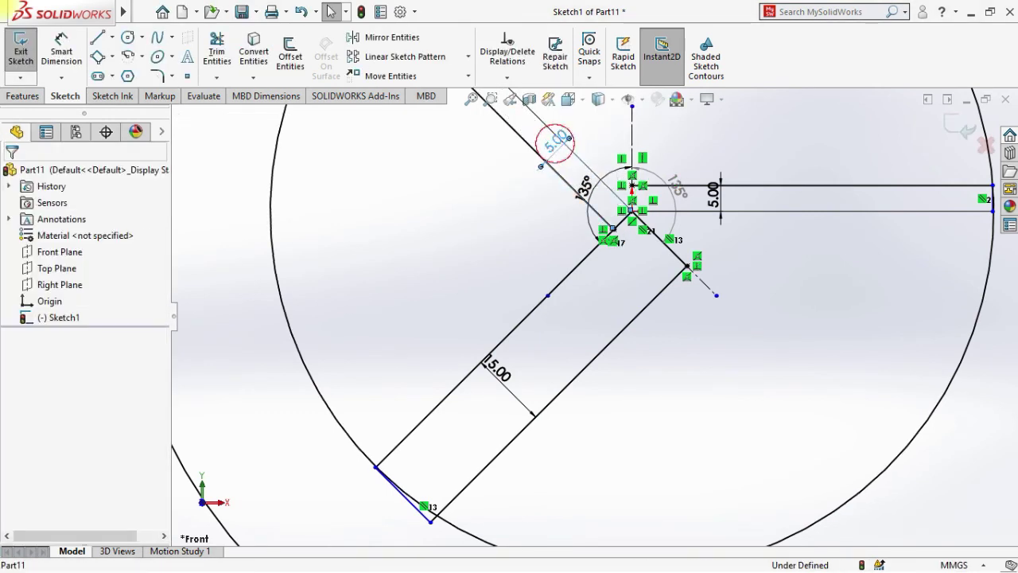
{"action": "double_click", "coordinate": [557, 142]}
{"action": "type", "text": "15"}
{"action": "key", "text": "Return"}
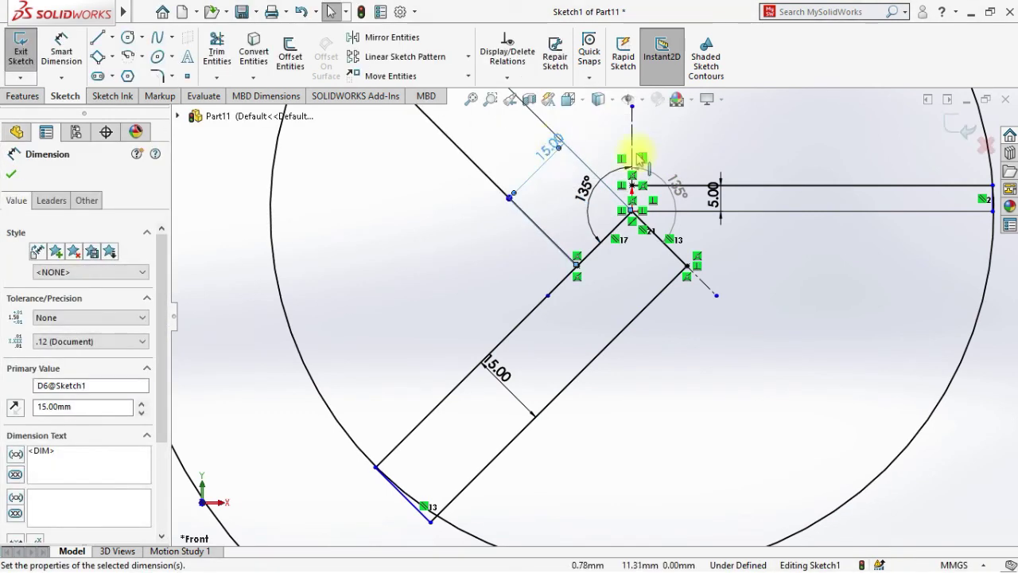
Set the width dimension of the horizontal spoke to 15 mm.
{"action": "key", "text": "Escape"}
{"action": "double_click", "coordinate": [710, 191]}
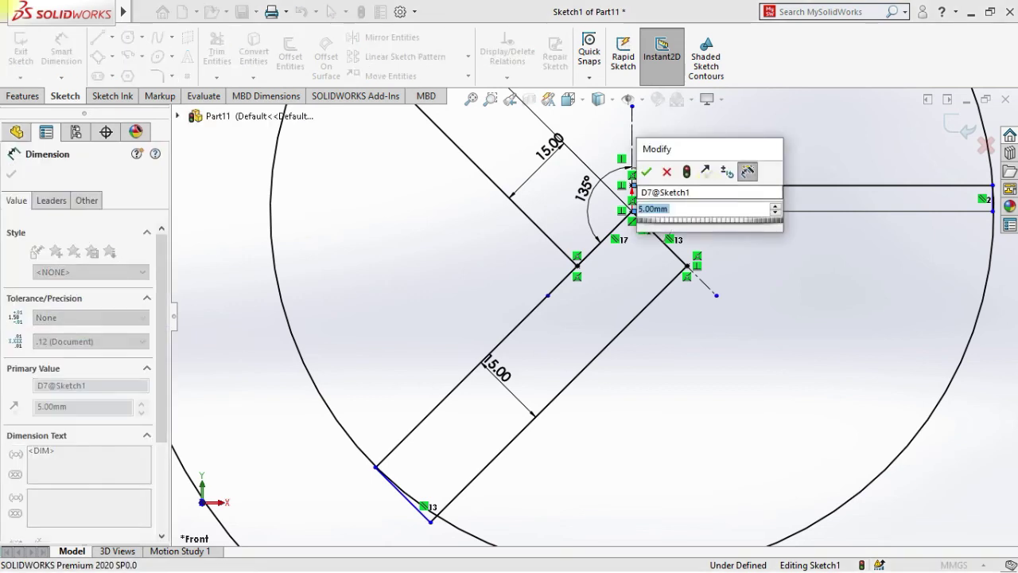
{"action": "type", "text": "15"}
{"action": "key", "text": "Return"}
{"action": "left_click", "coordinate": [671, 354]}
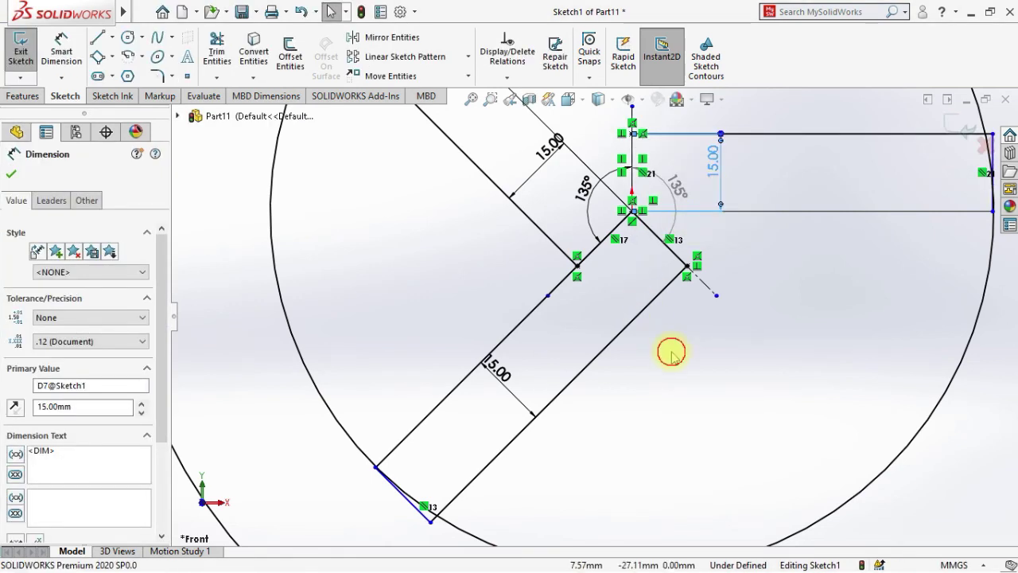
Draw a hub circle of 15 mm radius centred on the origin and passing through the lower-left spoke's inner corner.
{"action": "scroll", "coordinate": [676, 354], "scroll_direction": "up", "scroll_amount": 2}
{"action": "scroll", "coordinate": [642, 283], "scroll_direction": "down", "scroll_amount": 1}
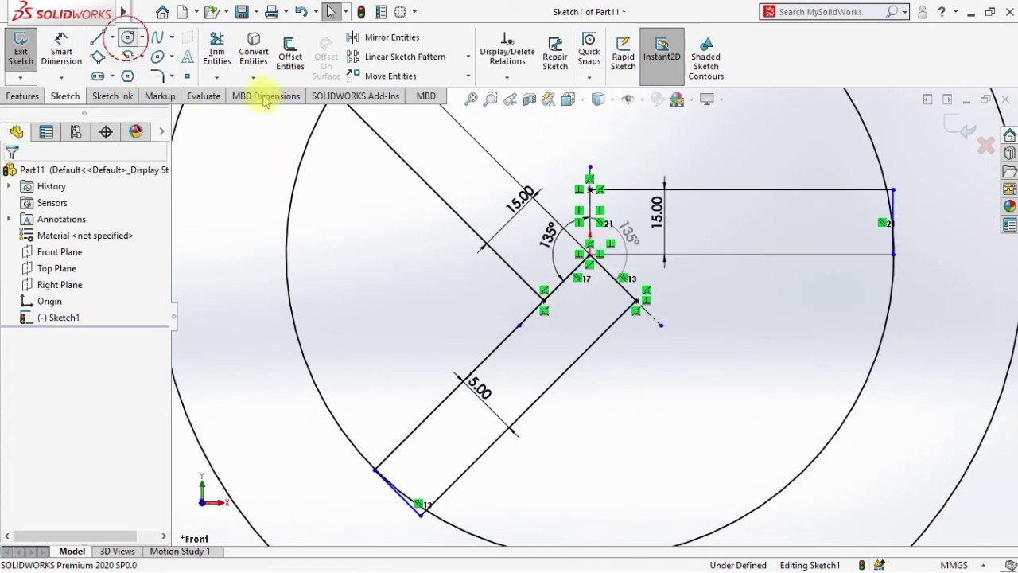
{"action": "left_click", "coordinate": [127, 37]}
{"action": "left_click", "coordinate": [589, 253]}
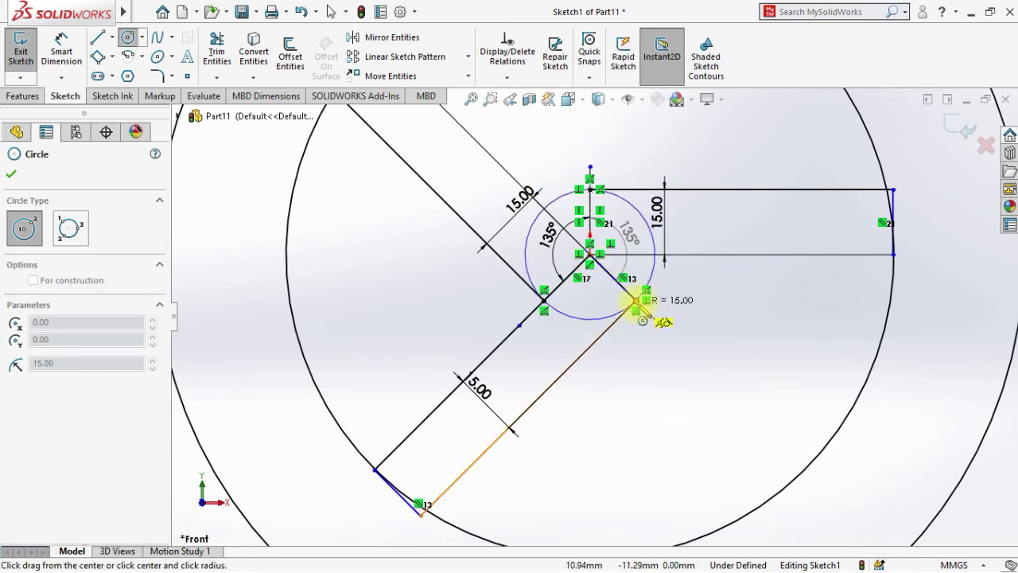
{"action": "left_click", "coordinate": [636, 301]}
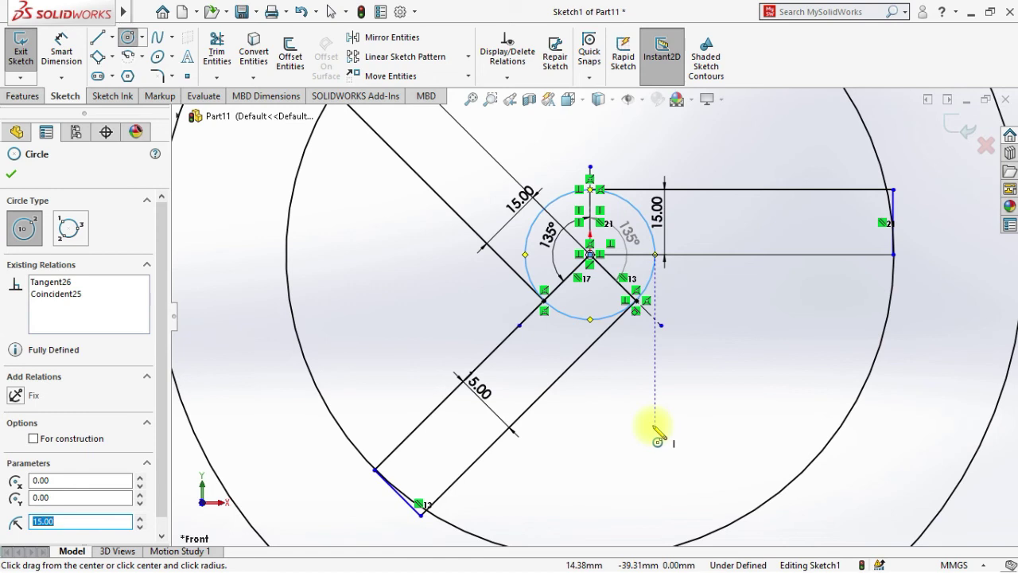
{"action": "key", "text": "Escape"}
Trim away the spoke rectangle lines that lie inside the hub circle.
{"action": "left_click", "coordinate": [217, 51]}
{"action": "scroll", "coordinate": [487, 273], "scroll_direction": "down", "scroll_amount": 4}
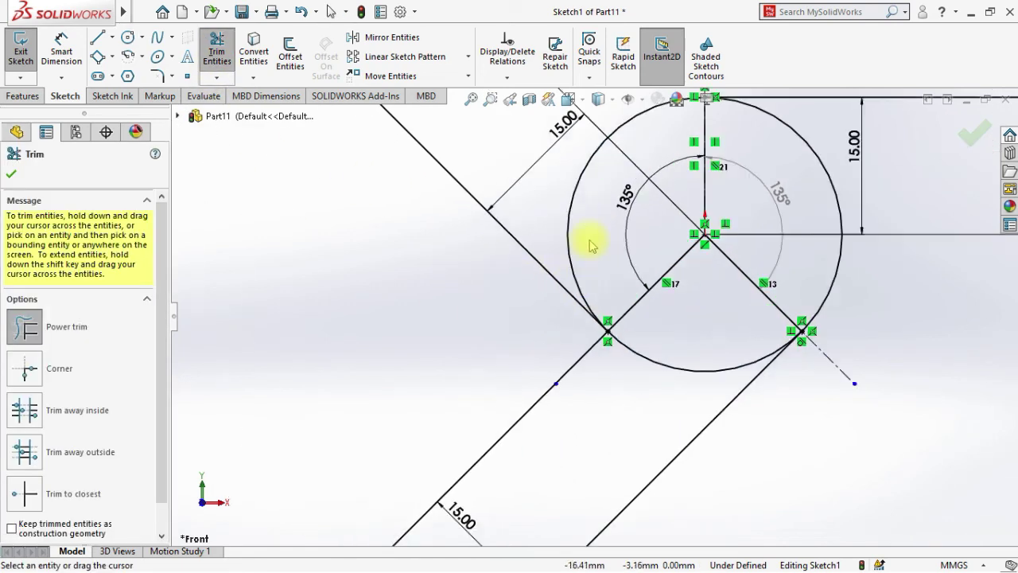
{"action": "mouse_move", "coordinate": [632, 183]}
{"action": "left_mouse_down"}
{"action": "mouse_move", "coordinate": [659, 311]}
{"action": "mouse_move", "coordinate": [783, 256]}
{"action": "left_mouse_up"}
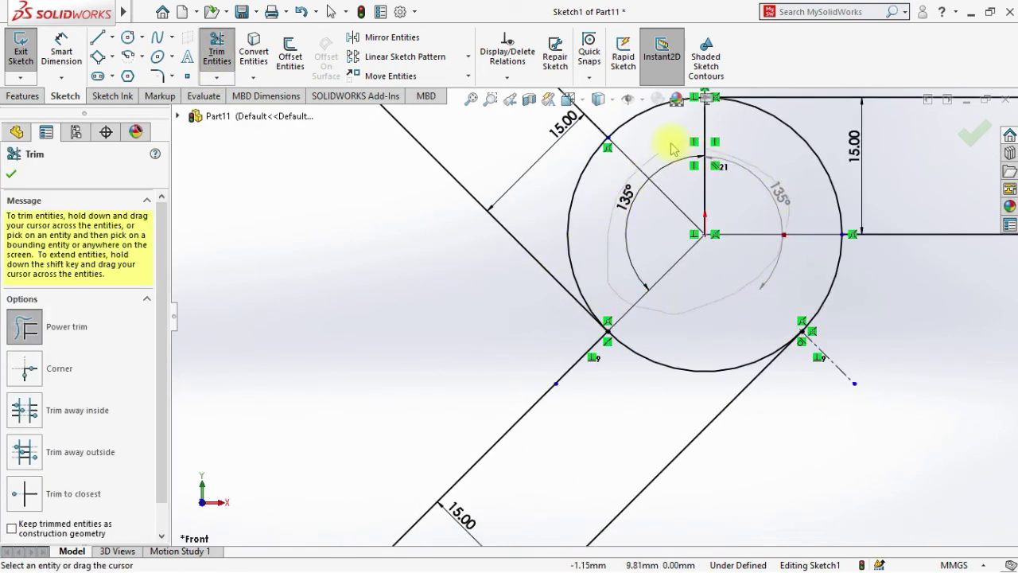
{"action": "mouse_move", "coordinate": [670, 148]}
{"action": "left_mouse_down"}
{"action": "mouse_move", "coordinate": [629, 291]}
{"action": "mouse_move", "coordinate": [655, 324]}
{"action": "mouse_move", "coordinate": [657, 377]}
{"action": "left_mouse_up"}
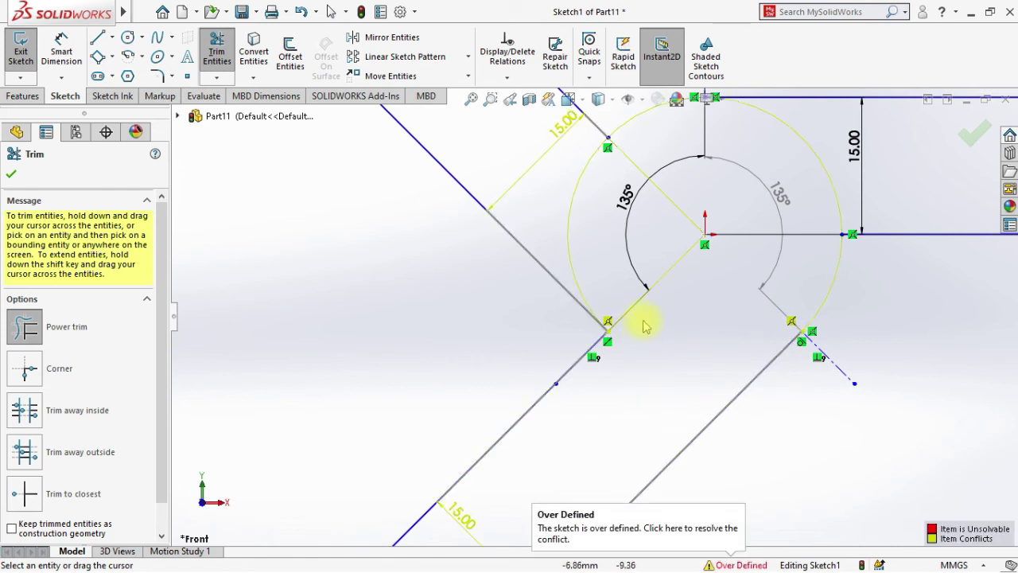
{"action": "key", "text": "Escape"}
{"action": "scroll", "coordinate": [637, 369], "scroll_direction": "up", "scroll_amount": 3}
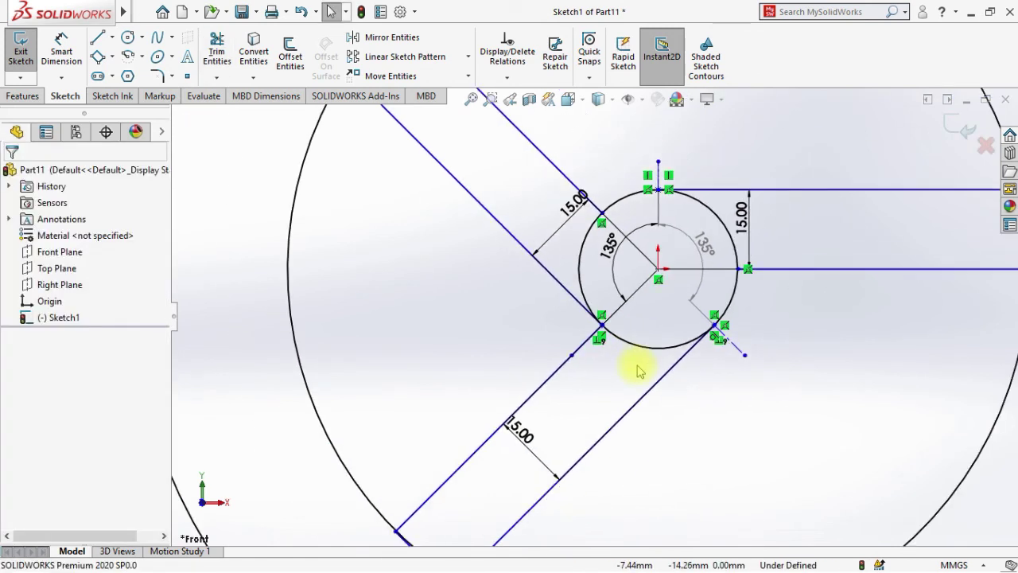
Trim away the inner rim circle's arcs across the outer ends of the lower-left and upper-left spokes.
{"action": "scroll", "coordinate": [637, 370], "scroll_direction": "up", "scroll_amount": 3}
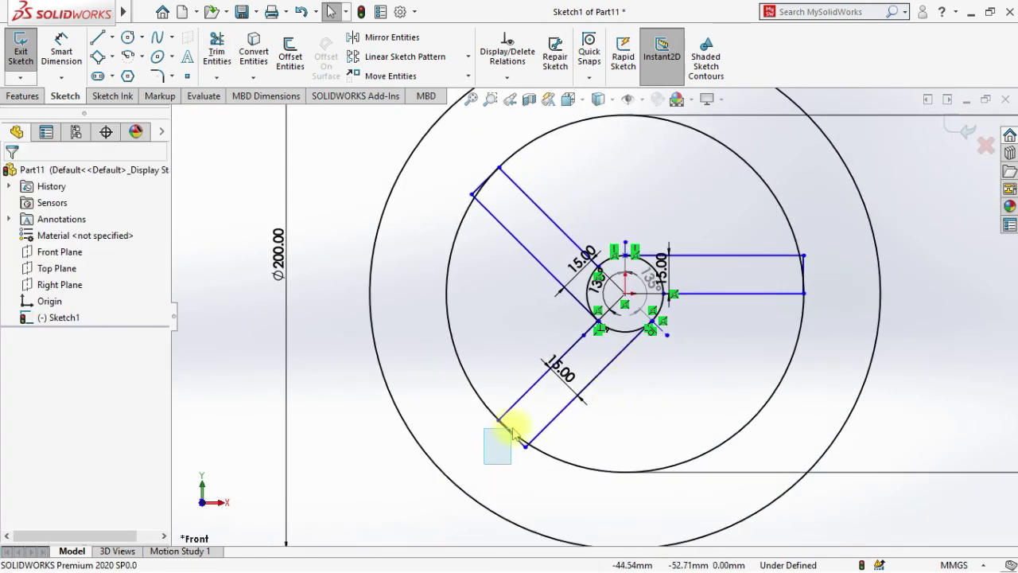
{"action": "left_click", "coordinate": [503, 434]}
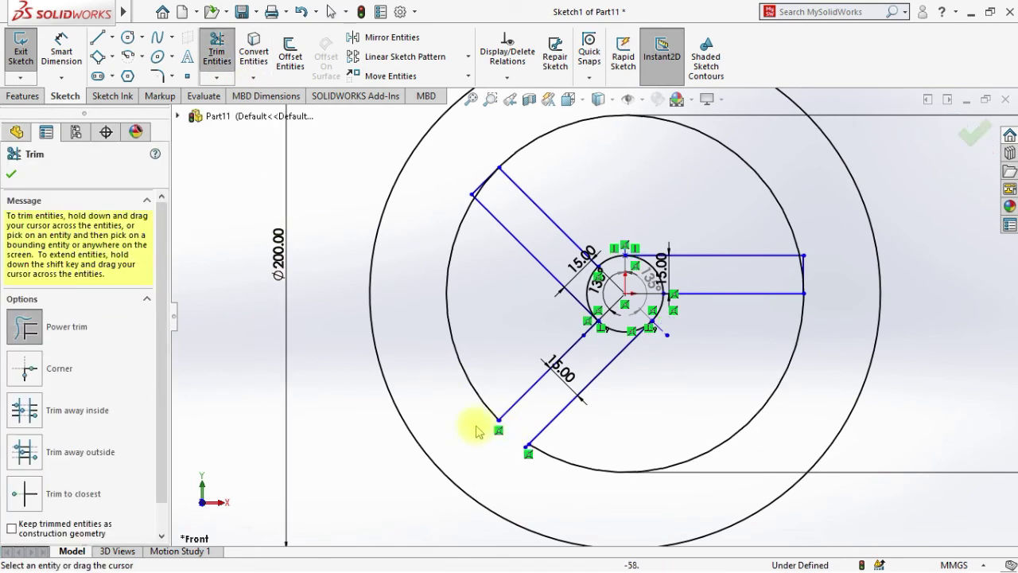
{"action": "left_click", "coordinate": [466, 173]}
{"action": "scroll", "coordinate": [802, 278], "scroll_direction": "down", "scroll_amount": 2}
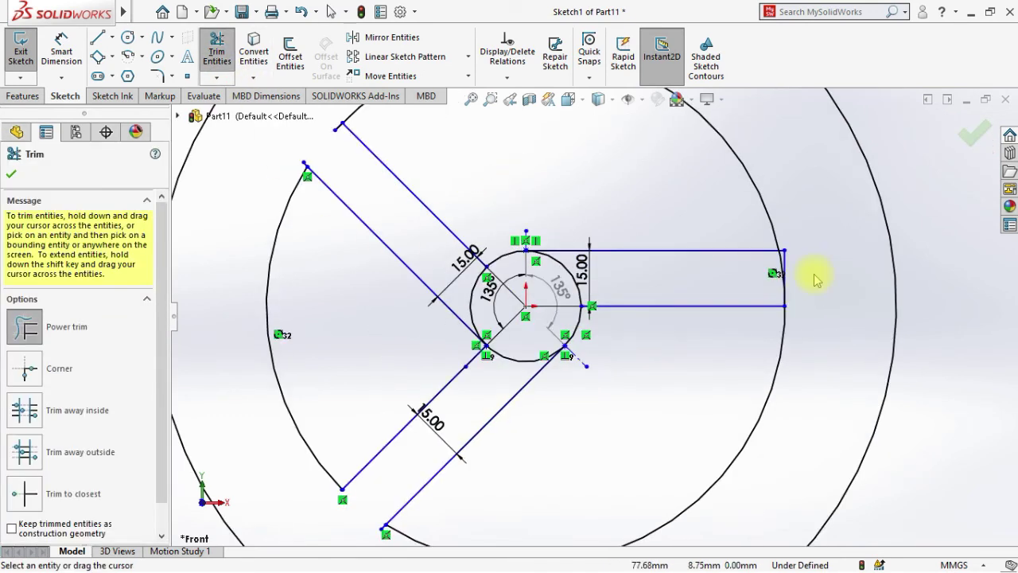
{"action": "left_click_drag", "start_coordinate": [811, 276], "coordinate": [768, 289]}
{"action": "key", "text": "ctrl+z"}
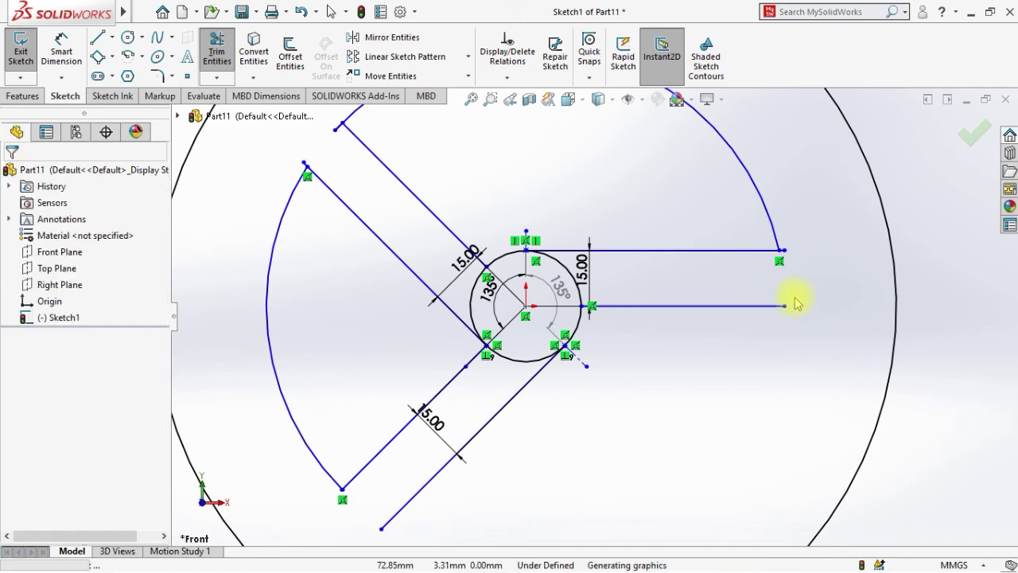
{"action": "left_click", "coordinate": [800, 281]}
{"action": "left_click_drag", "start_coordinate": [770, 265], "coordinate": [760, 265]}
{"action": "left_click", "coordinate": [730, 271]}
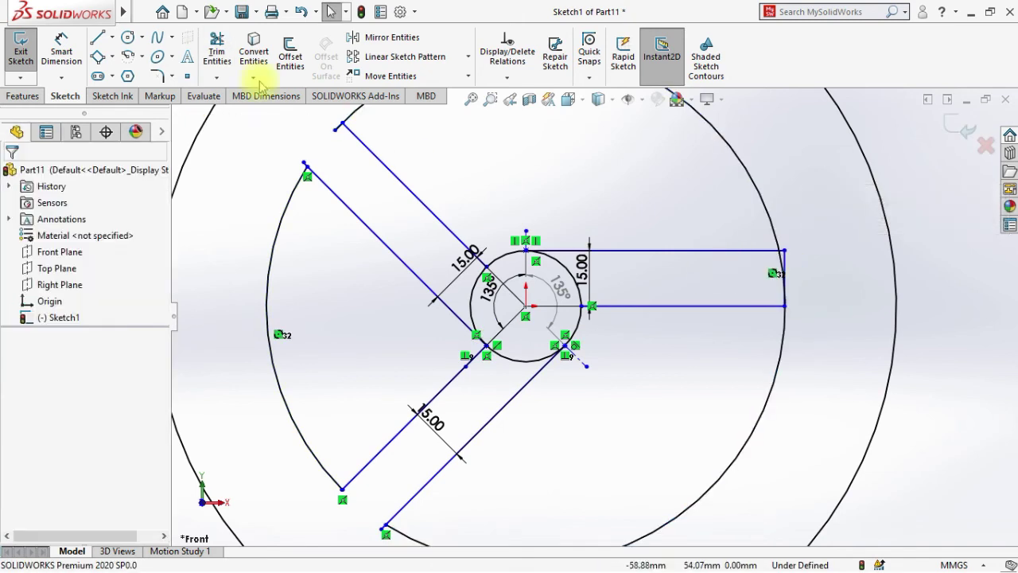
Trim away the inner rim arc across the outer end of the horizontal spoke and finish trimming.
{"action": "left_click", "coordinate": [226, 42]}
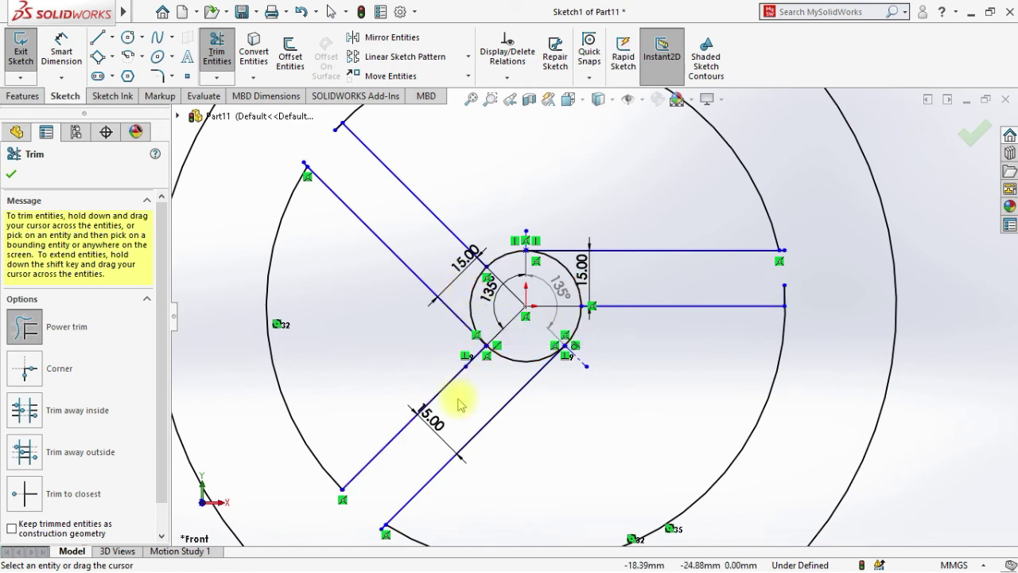
{"action": "key", "text": "f"}
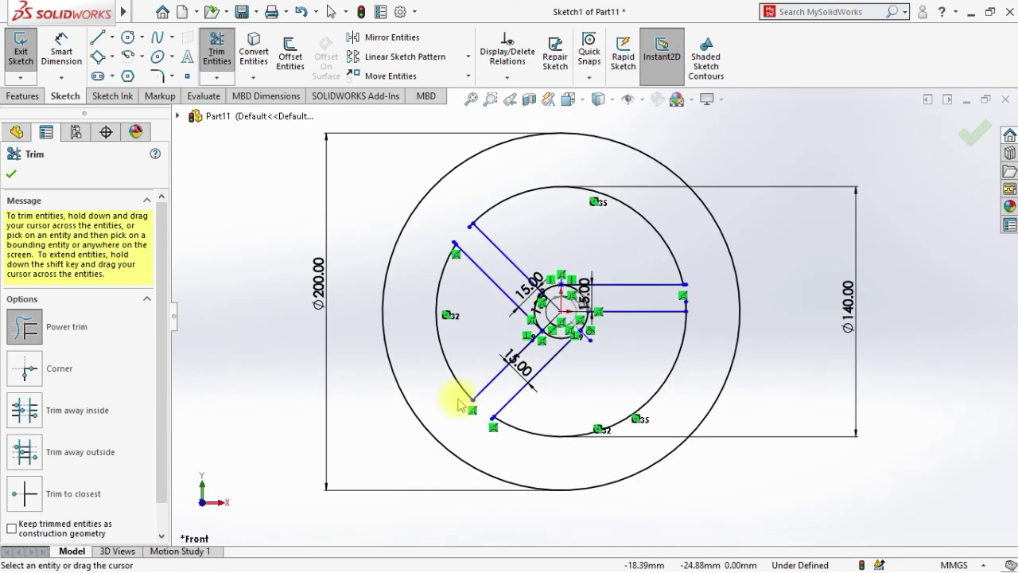
{"action": "left_click", "coordinate": [11, 174]}
Start a boss extrude of the sketch with the rim-and-spokes region and the hub region as contours.
{"action": "left_click", "coordinate": [23, 95]}
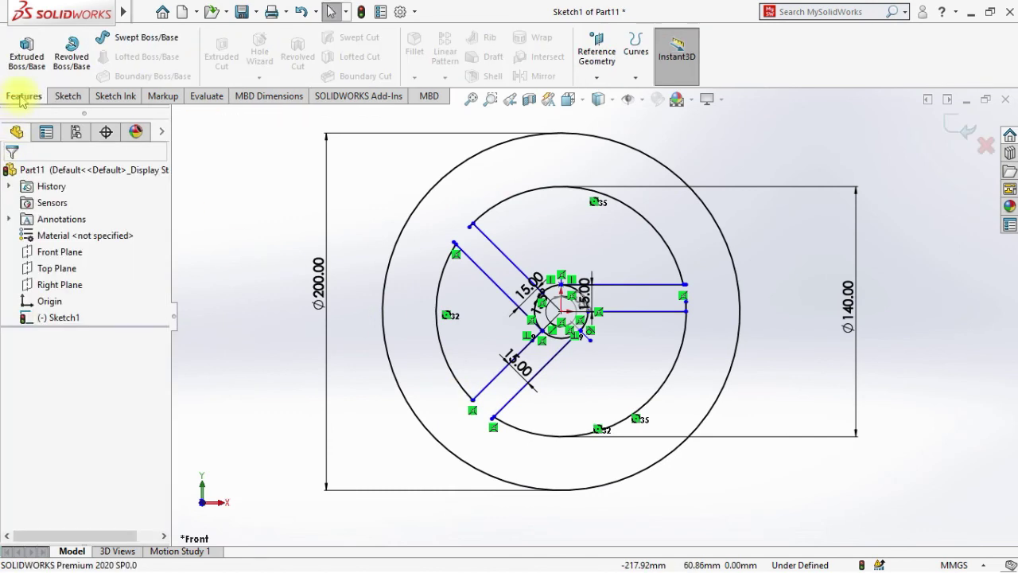
{"action": "left_click", "coordinate": [19, 70]}
{"action": "left_click", "coordinate": [503, 402]}
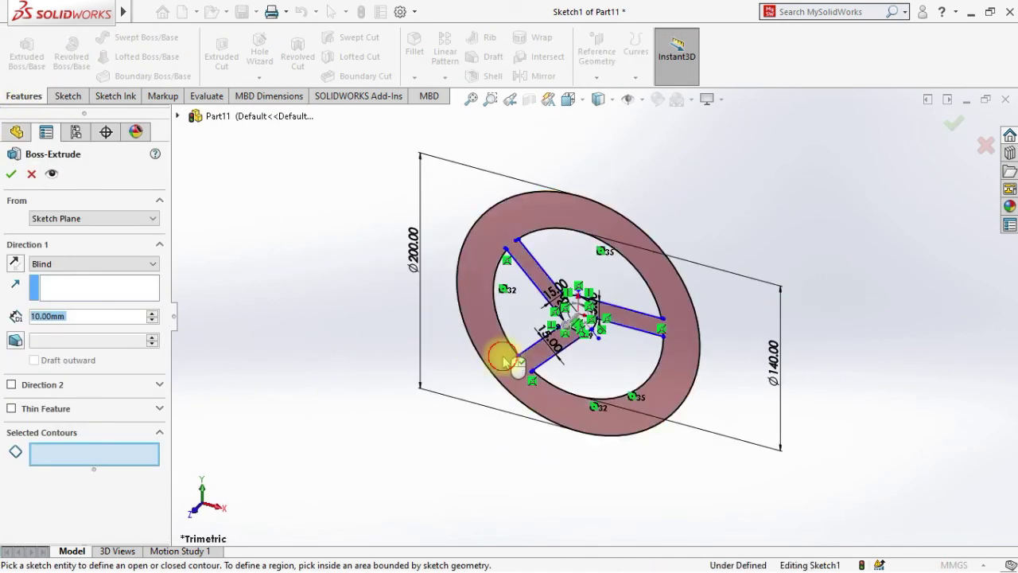
{"action": "scroll", "coordinate": [563, 364], "scroll_direction": "down", "scroll_amount": 3}
{"action": "left_click", "coordinate": [595, 342]}
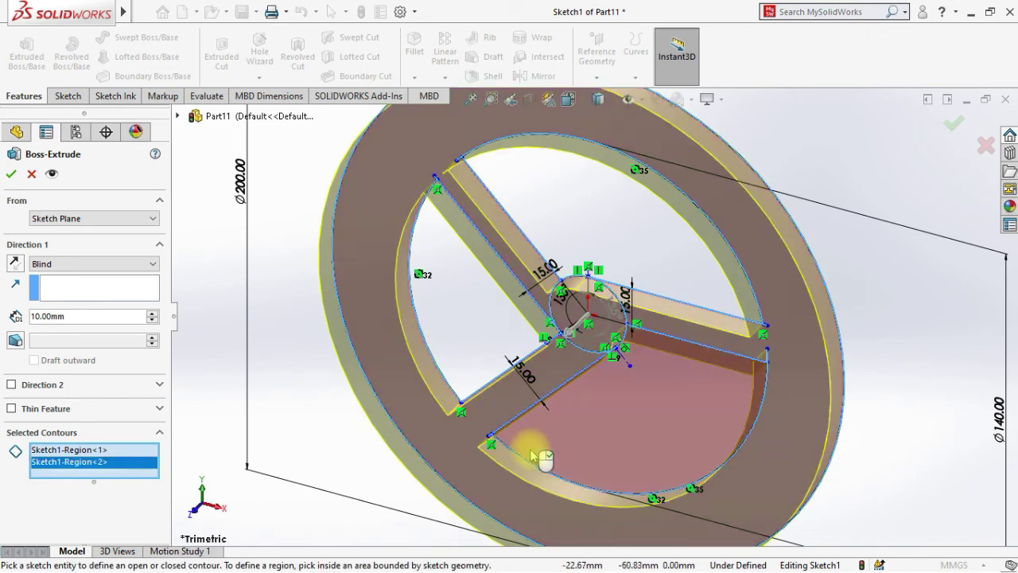
Try blind extrusion depths of 50 mm and 40 mm for the steering wheel.
{"action": "scroll", "coordinate": [493, 469], "scroll_direction": "up", "scroll_amount": 3}
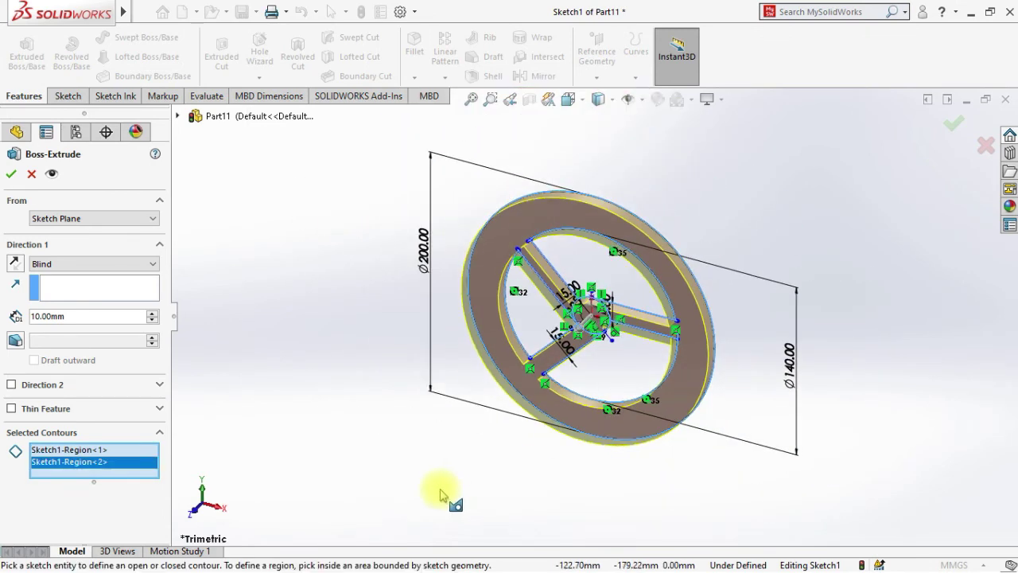
{"action": "double_click", "coordinate": [67, 315]}
{"action": "type", "text": "40"}
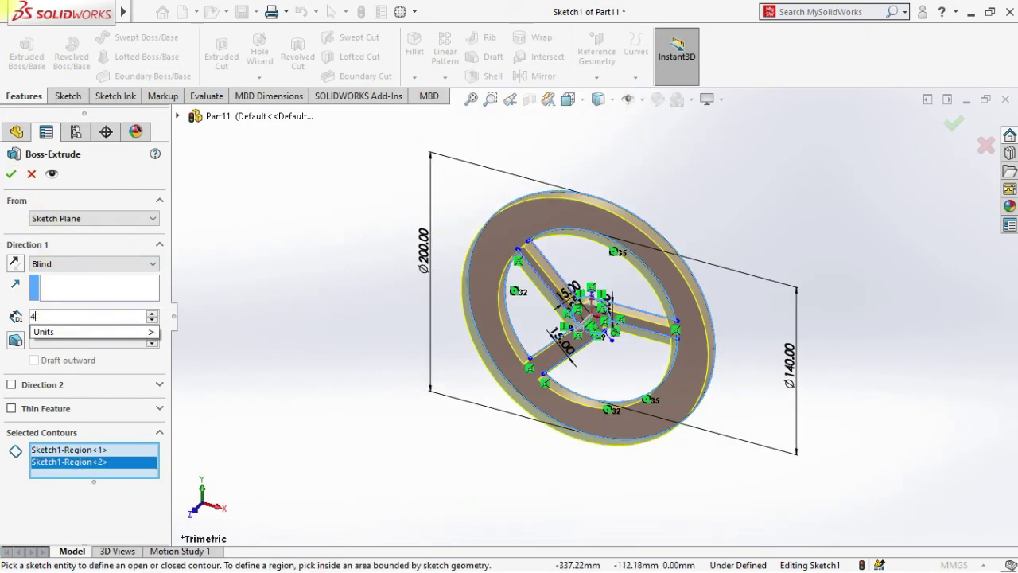
{"action": "key", "text": "BackSpace"}
{"action": "type", "text": "50"}
{"action": "key", "text": "Return"}
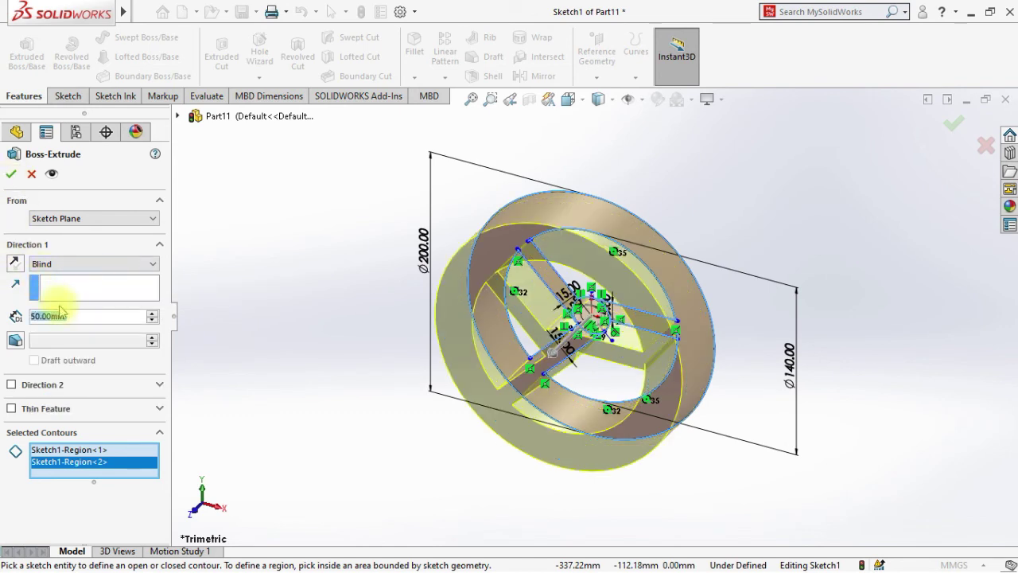
{"action": "middle_click_drag", "start_coordinate": [487, 347], "coordinate": [387, 368]}
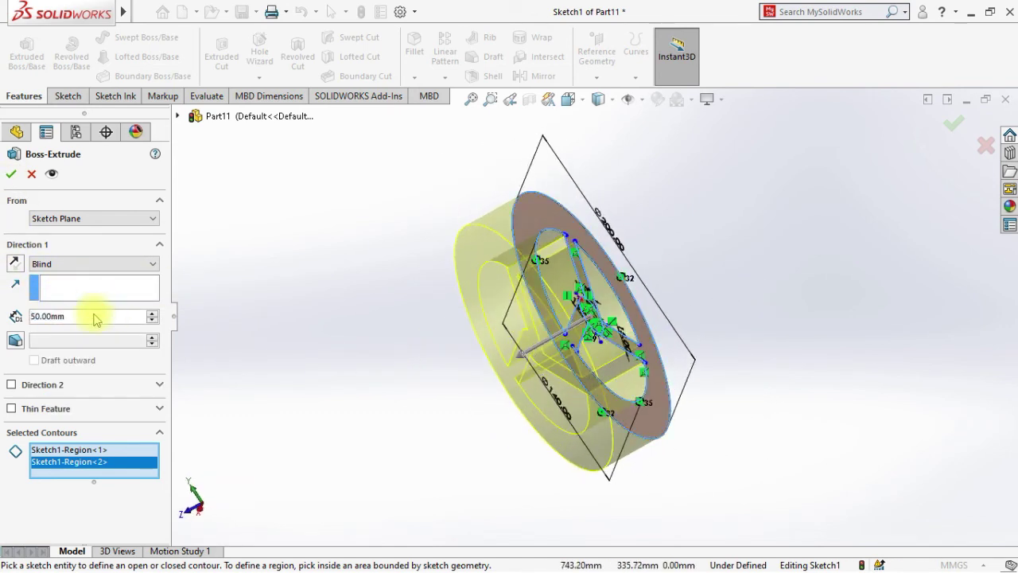
{"action": "type", "text": "40"}
{"action": "key", "text": "Return"}
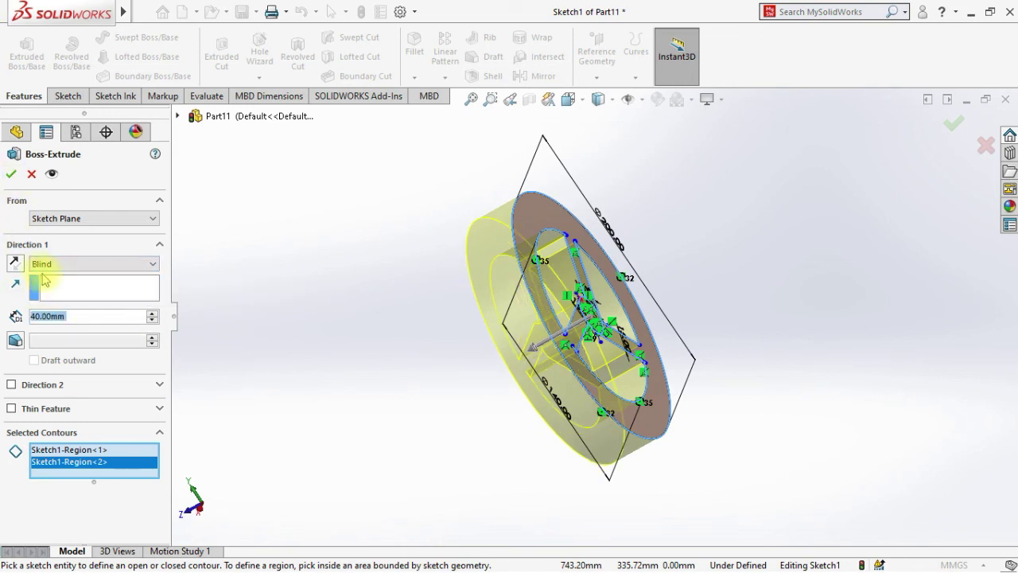
Set the blind extrusion depth to 30 mm and create the steering wheel body.
{"action": "key", "text": "Return"}
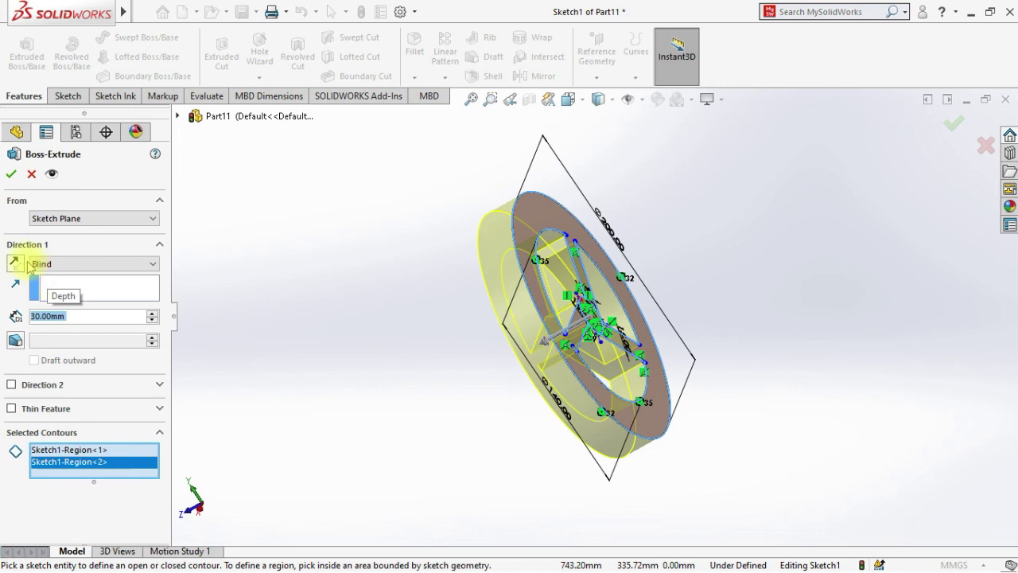
{"action": "left_click", "coordinate": [11, 175]}
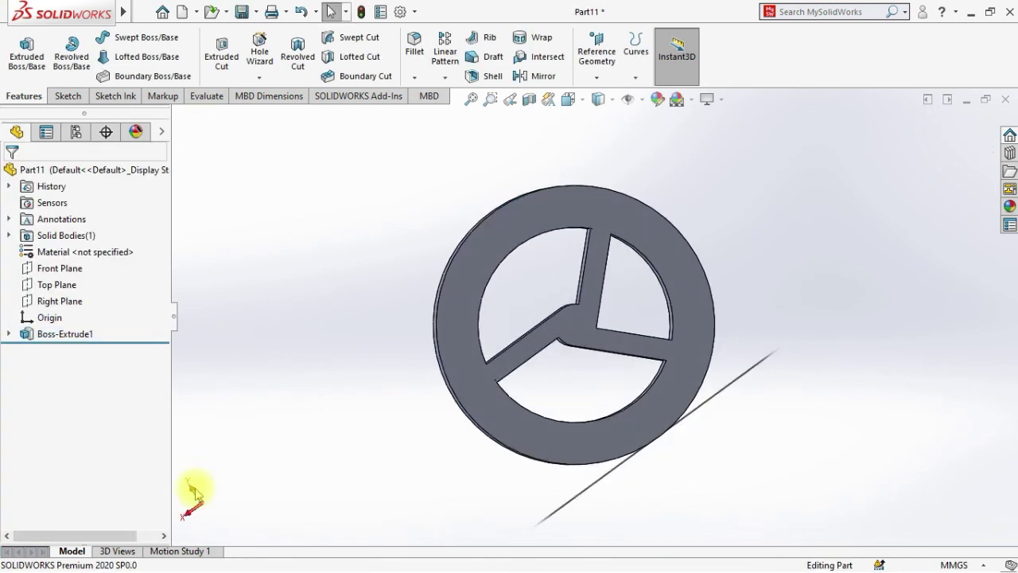
Start a symmetric 10 mm fillet with only the outer rim edge of the wheel's back face selected.
{"action": "key", "text": "space"}
{"action": "left_click", "coordinate": [466, 431]}
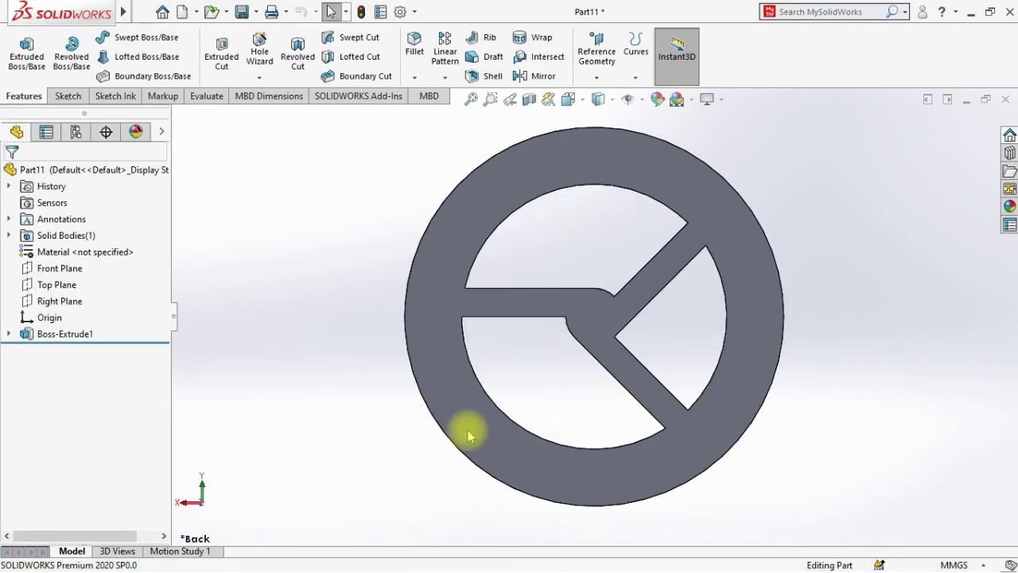
{"action": "middle_click_drag", "start_coordinate": [326, 346], "coordinate": [323, 262]}
{"action": "left_click", "coordinate": [79, 96]}
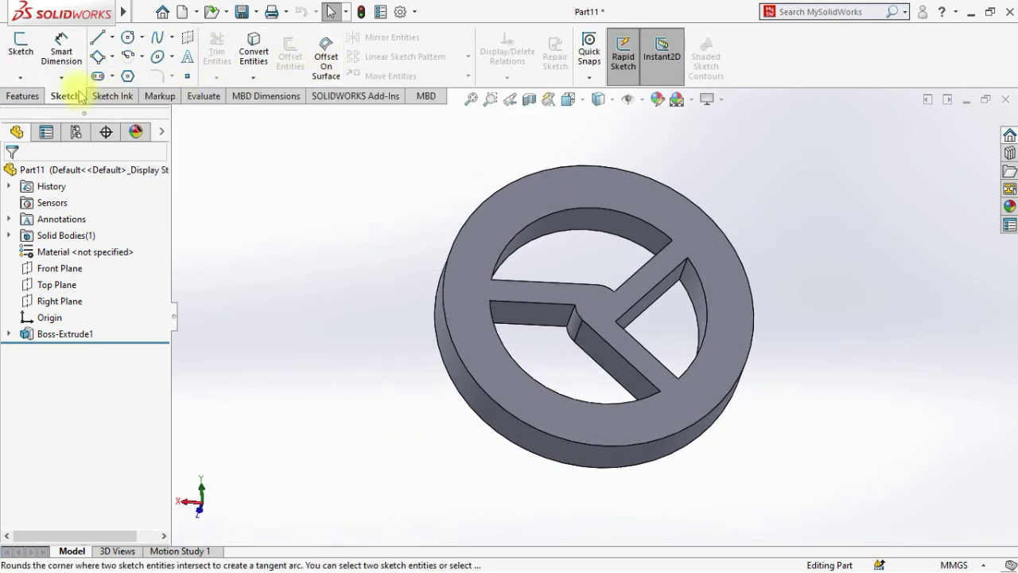
{"action": "left_click", "coordinate": [22, 95]}
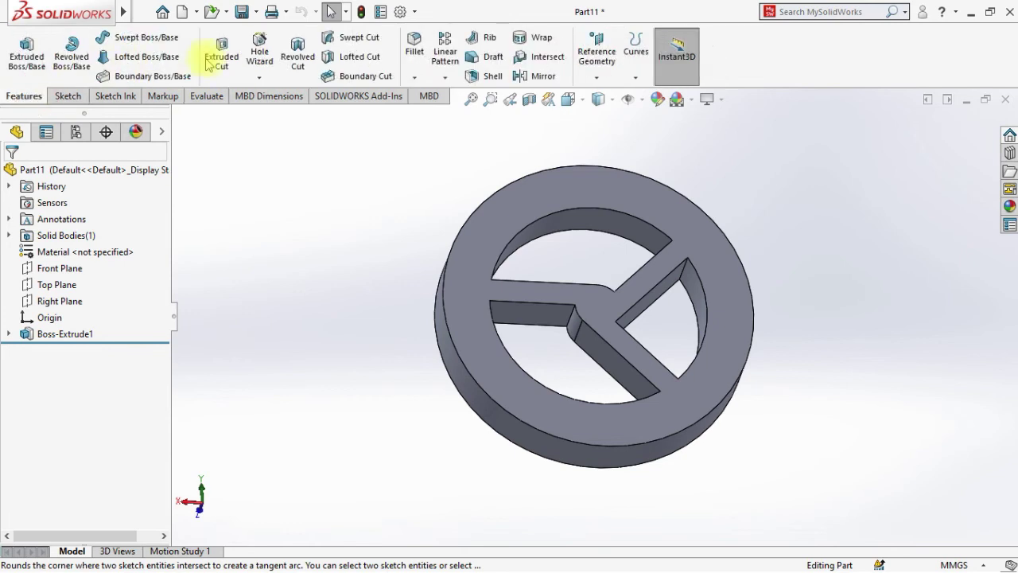
{"action": "left_click", "coordinate": [459, 354]}
{"action": "middle_click_drag", "start_coordinate": [423, 396], "coordinate": [518, 298]}
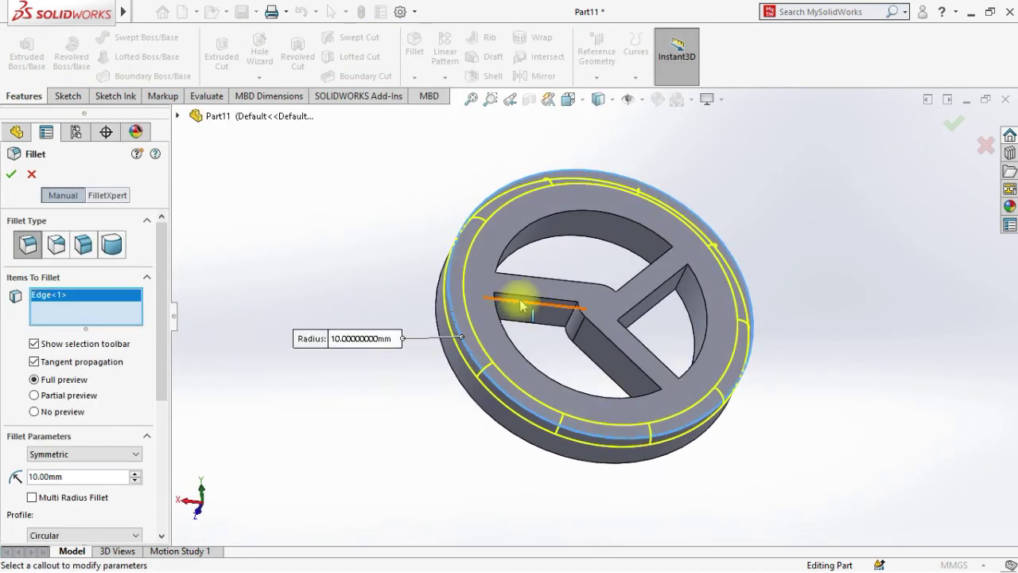
{"action": "left_click", "coordinate": [527, 301]}
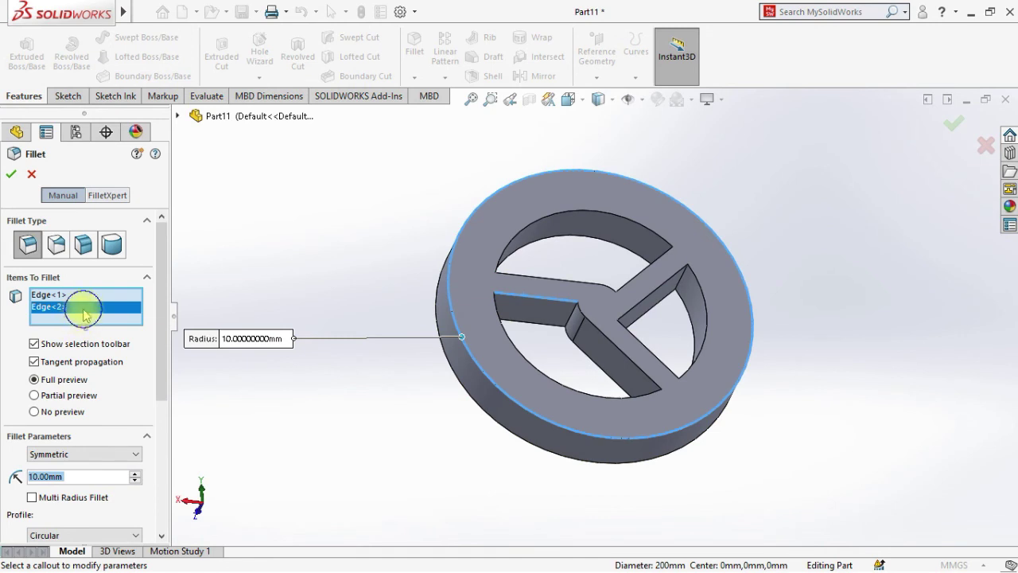
{"action": "key", "text": "Delete"}
Add the outer rim edge of the wheel's front face to the fillet and create it.
{"action": "middle_click_drag", "start_coordinate": [297, 427], "coordinate": [646, 324]}
{"action": "left_click", "coordinate": [598, 414]}
{"action": "middle_click_drag", "start_coordinate": [560, 430], "coordinate": [392, 498]}
{"action": "left_click", "coordinate": [15, 175]}
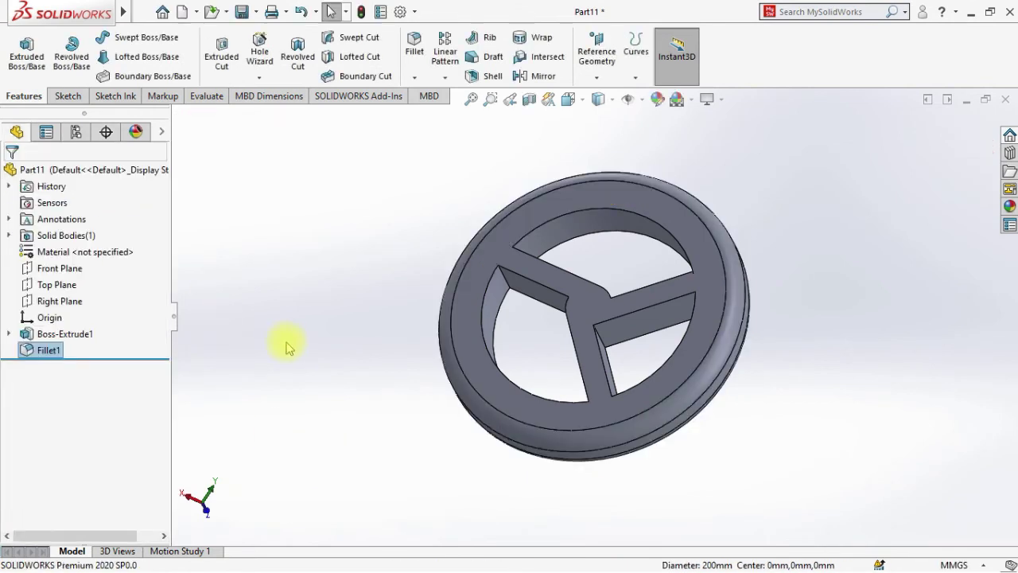
Start a sketch on the wheel's front face and draw a circle about 38 mm in diameter centred on the origin.
{"action": "middle_click_drag", "start_coordinate": [284, 341], "coordinate": [568, 418]}
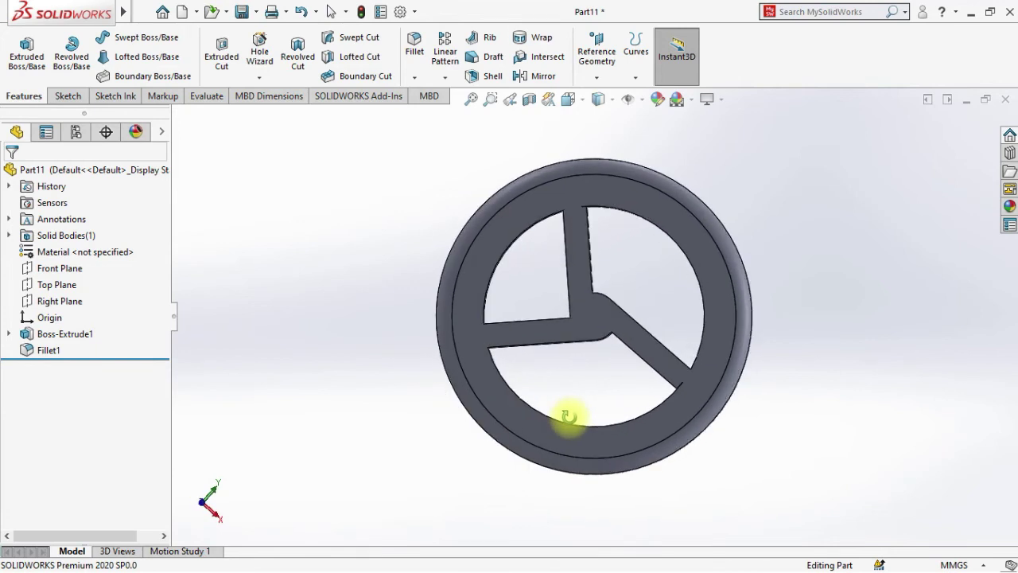
{"action": "left_click", "coordinate": [591, 330]}
{"action": "right_click", "coordinate": [591, 329]}
{"action": "left_click", "coordinate": [629, 209]}
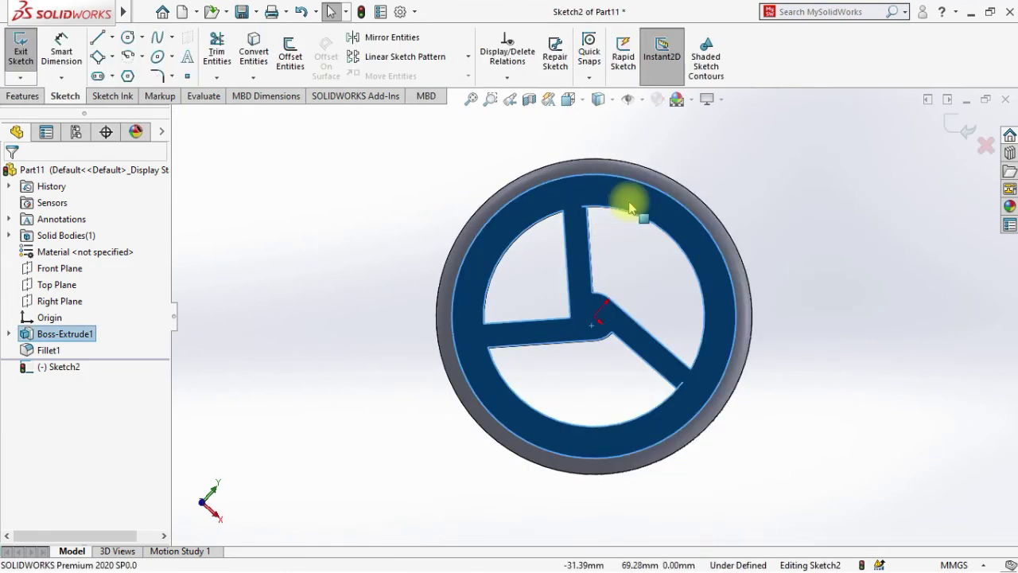
{"action": "left_click", "coordinate": [127, 37]}
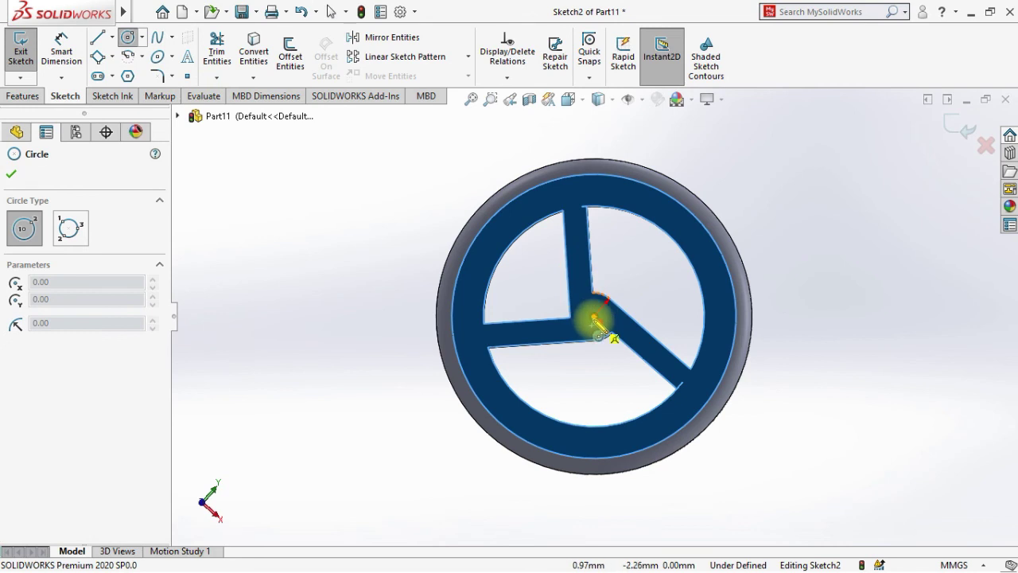
{"action": "left_click_drag", "start_coordinate": [595, 320], "coordinate": [617, 338]}
Dimension the hub circle's diameter and set it to 40 mm.
{"action": "left_click", "coordinate": [80, 49]}
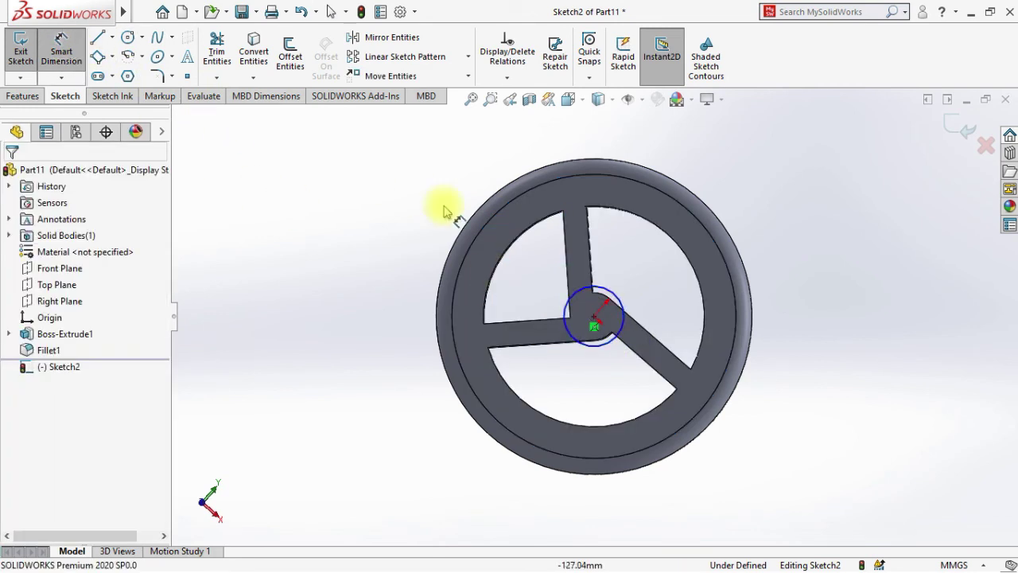
{"action": "left_click", "coordinate": [595, 284]}
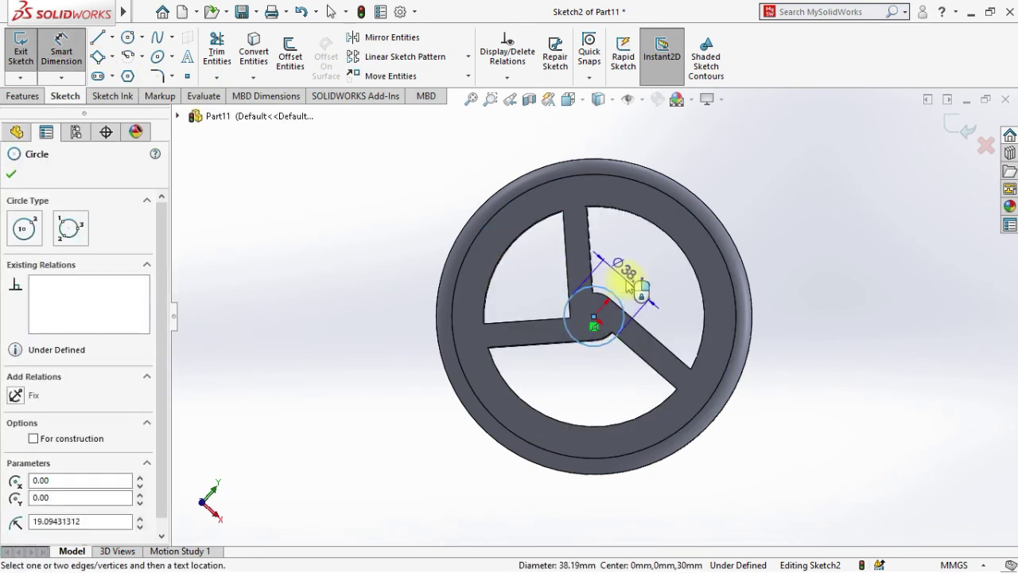
{"action": "left_click", "coordinate": [627, 285]}
{"action": "type", "text": "38"}
{"action": "key", "text": "Return"}
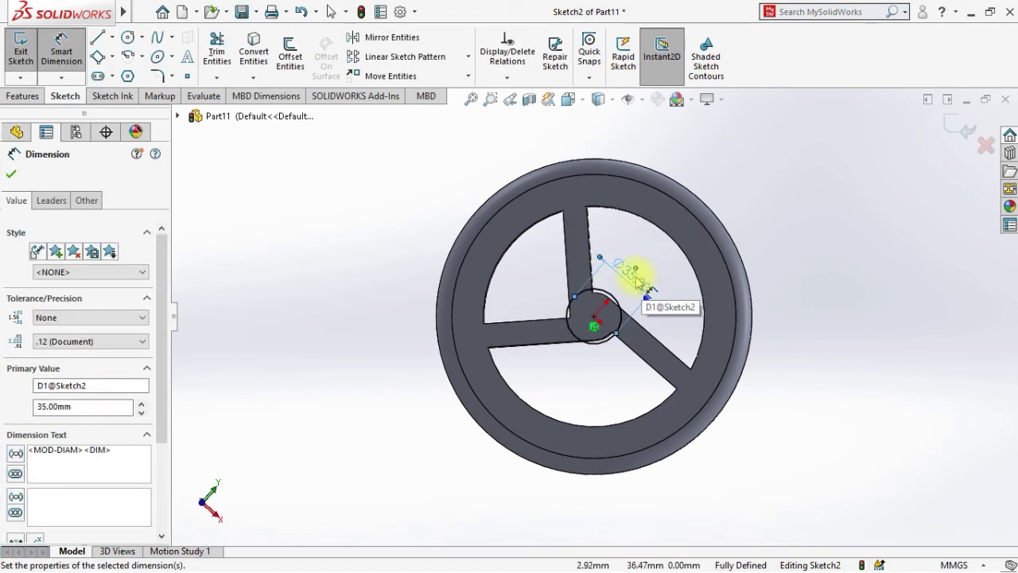
{"action": "left_click", "coordinate": [635, 276]}
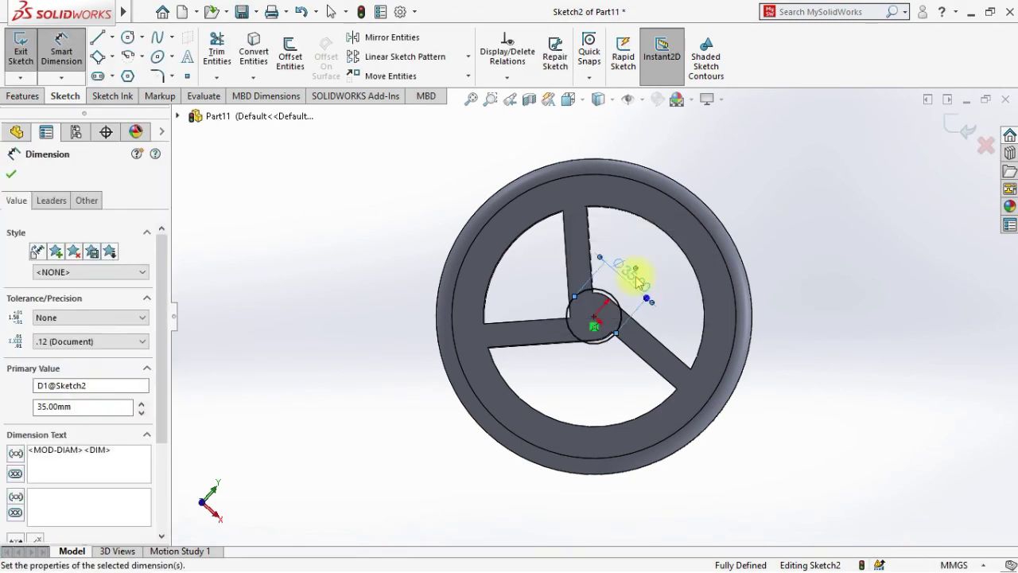
Draw a smaller concentric circle centred on the origin and set its diameter to 30 mm.
{"action": "left_click", "coordinate": [129, 38]}
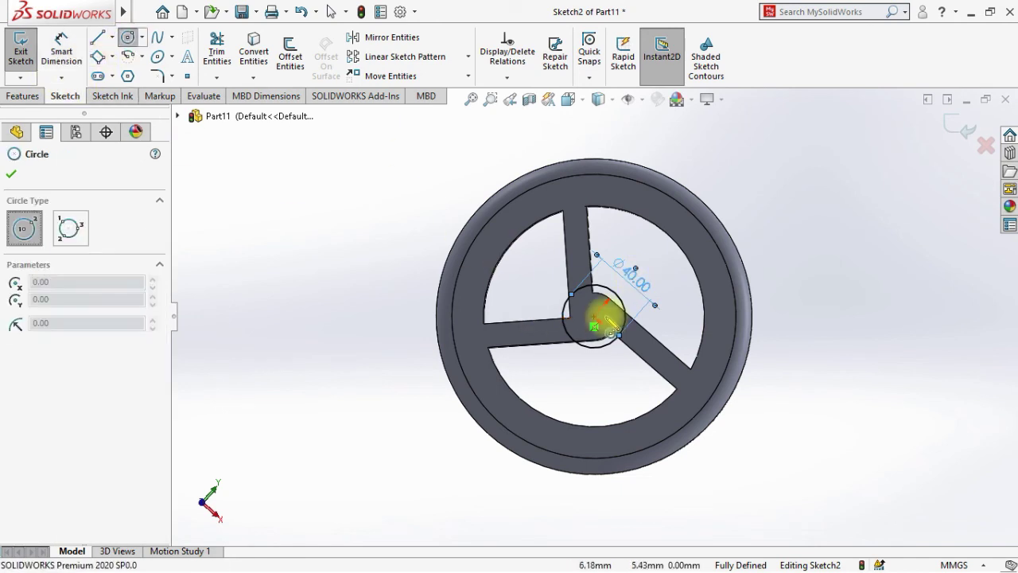
{"action": "left_click", "coordinate": [593, 317]}
{"action": "left_click", "coordinate": [592, 333]}
{"action": "left_click", "coordinate": [53, 49]}
{"action": "scroll", "coordinate": [487, 358], "scroll_direction": "down", "scroll_amount": 5}
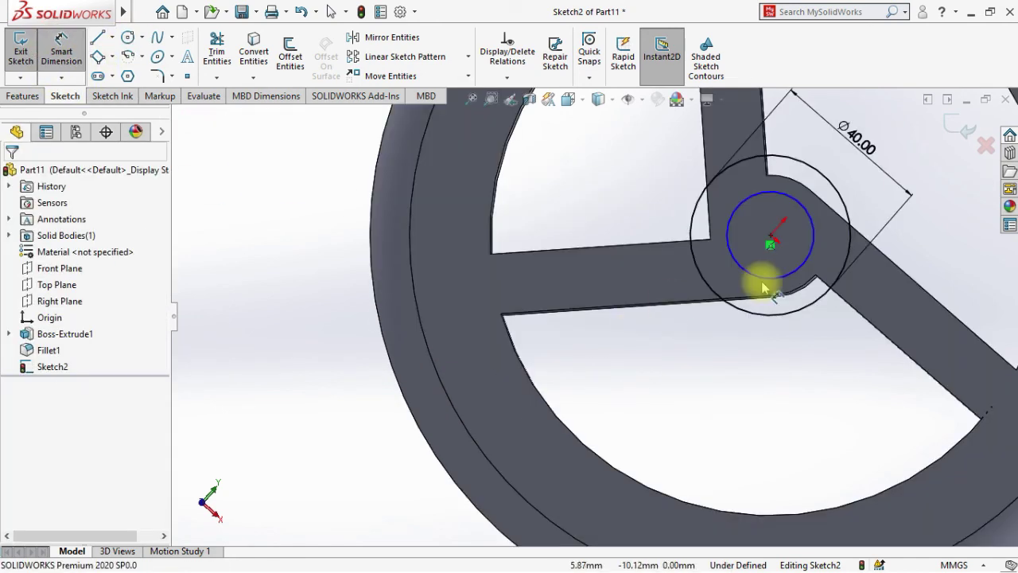
{"action": "left_click", "coordinate": [314, 402]}
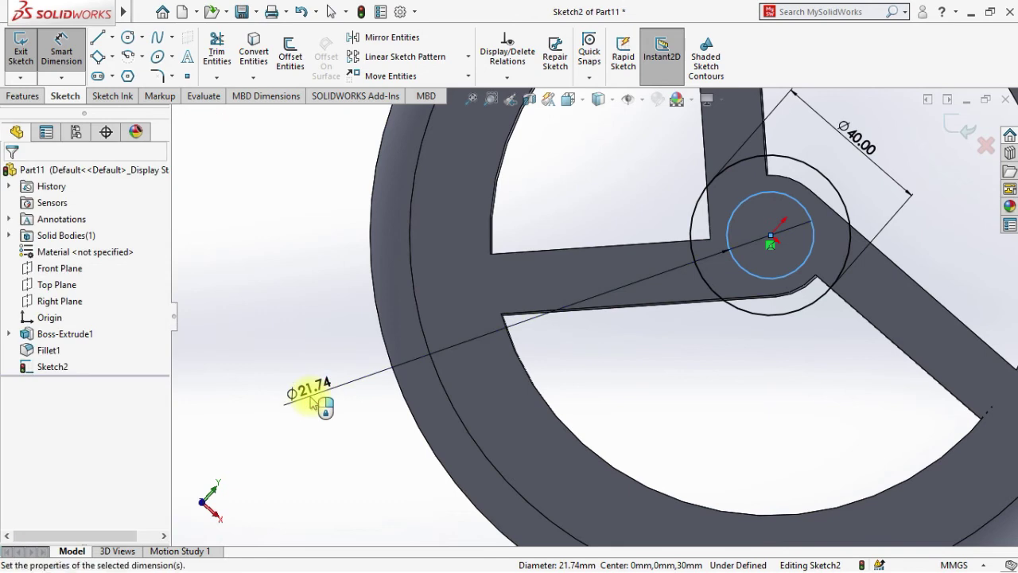
{"action": "type", "text": "30"}
{"action": "key", "text": "Return"}
{"action": "left_click", "coordinate": [22, 95]}
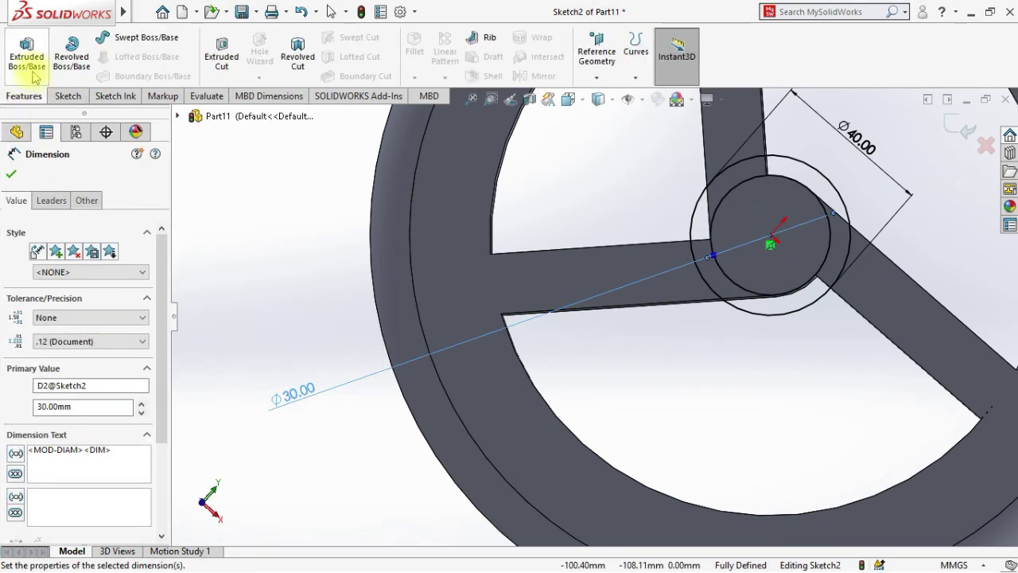
{"action": "left_click", "coordinate": [26, 55]}
{"action": "type", "text": "2"}
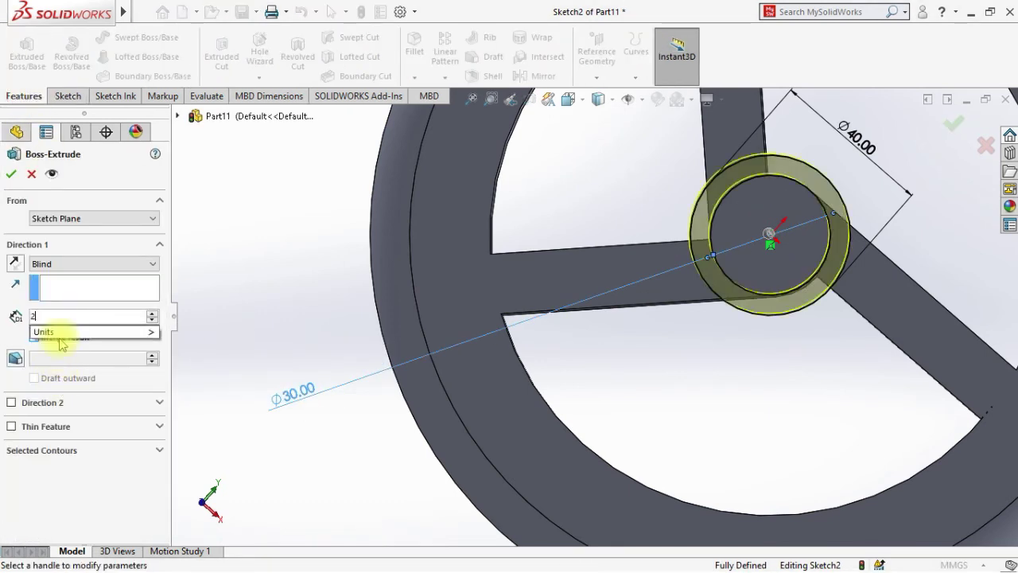
{"action": "type", "text": "0.00mm"}
{"action": "key", "text": "Return"}
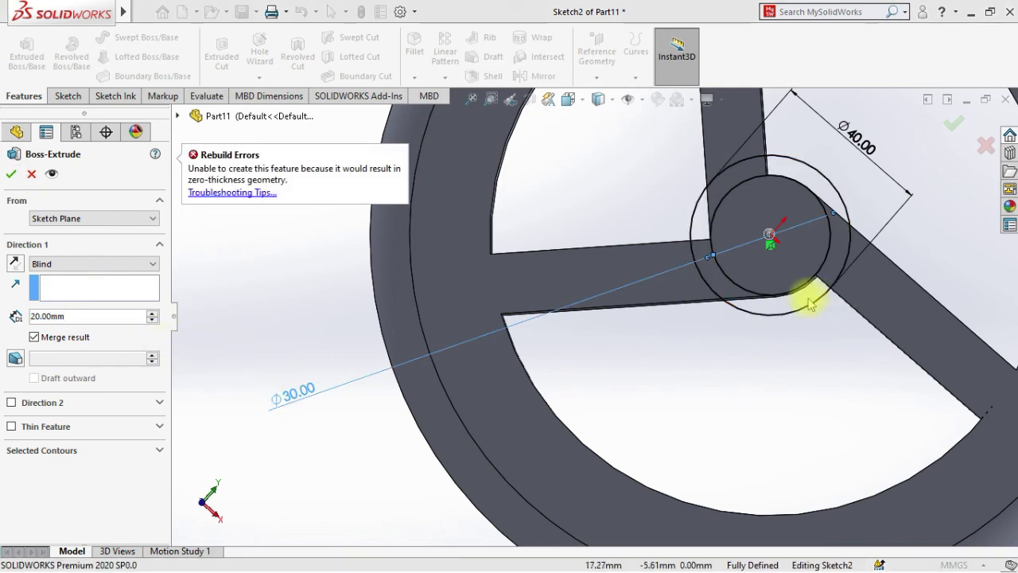
{"action": "left_click", "coordinate": [31, 174]}
Finish the hub sketch with its two concentric circles and leave sketch mode.
{"action": "middle_click_drag", "start_coordinate": [209, 299], "coordinate": [176, 375]}
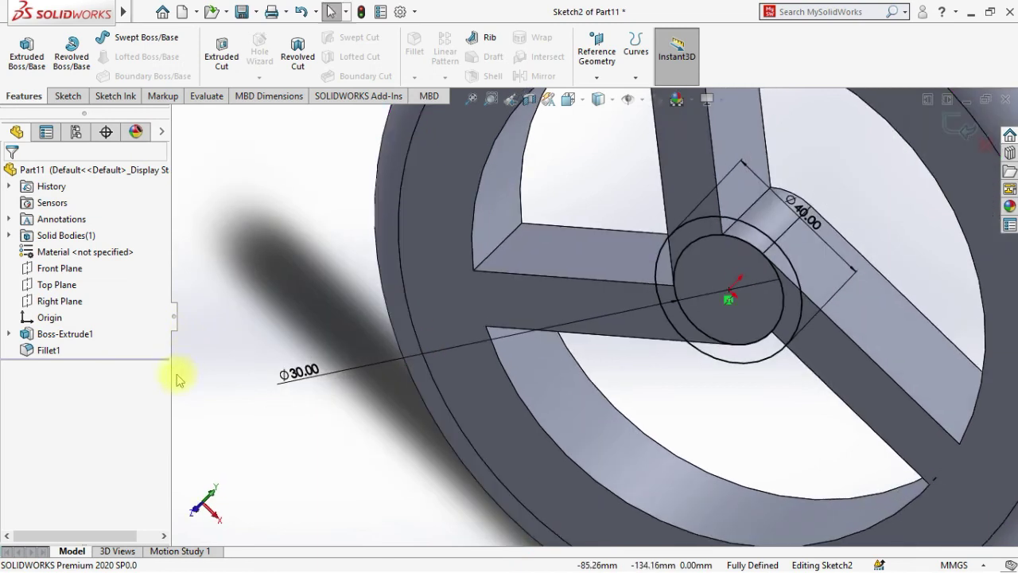
{"action": "left_click", "coordinate": [698, 352]}
{"action": "left_click", "coordinate": [11, 173]}
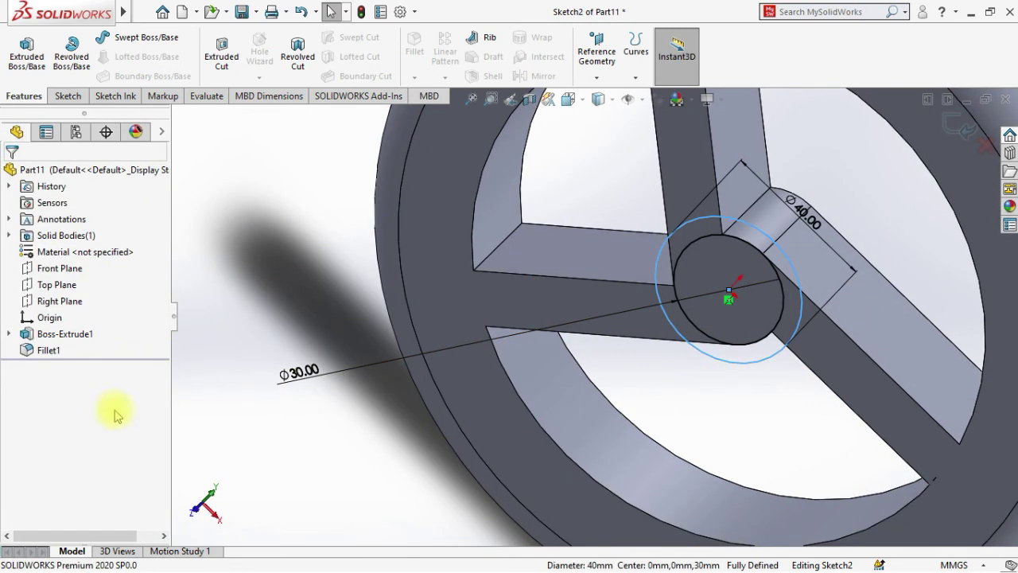
{"action": "left_click", "coordinate": [958, 125]}
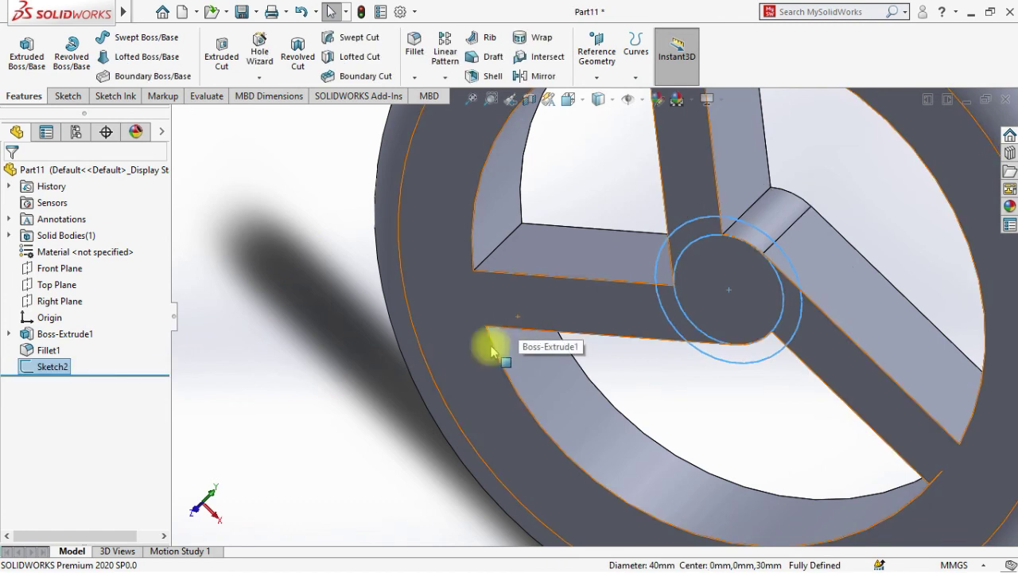
Try to extrude the hub ring sketch 20 mm outward from the wheel's front face.
{"action": "type", "text": "e"}
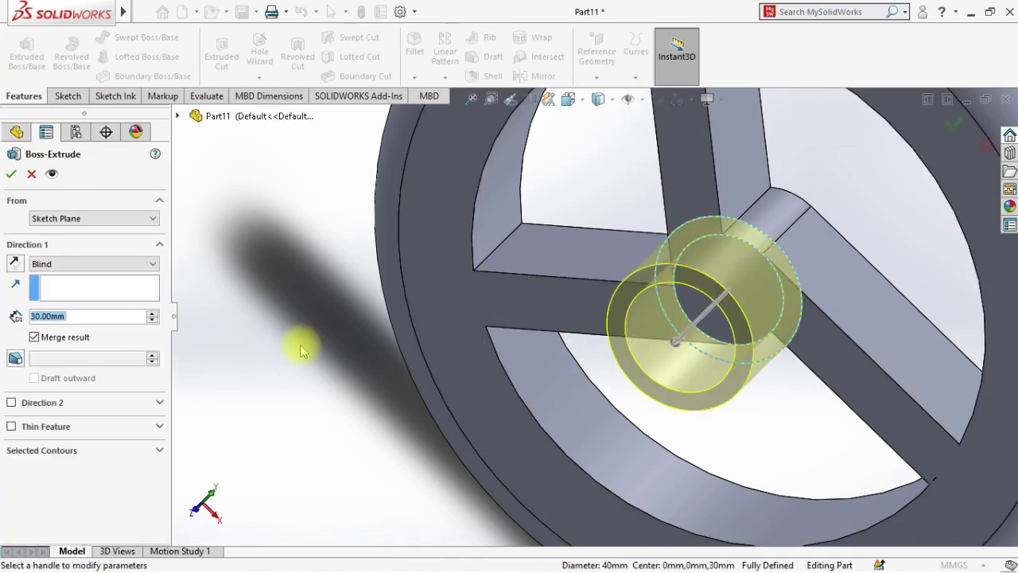
{"action": "type", "text": "20"}
{"action": "key", "text": "Return"}
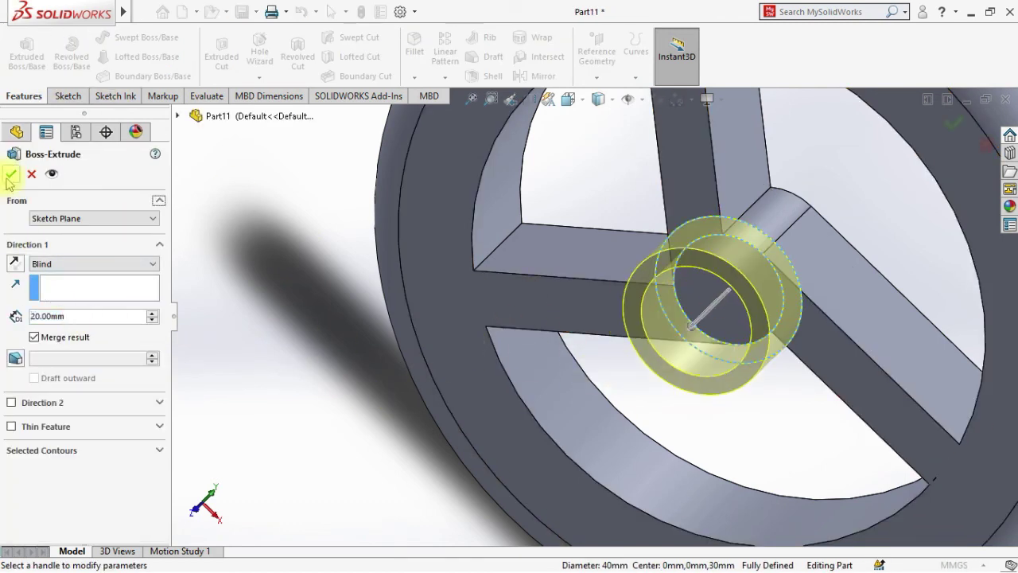
{"action": "left_click", "coordinate": [9, 176]}
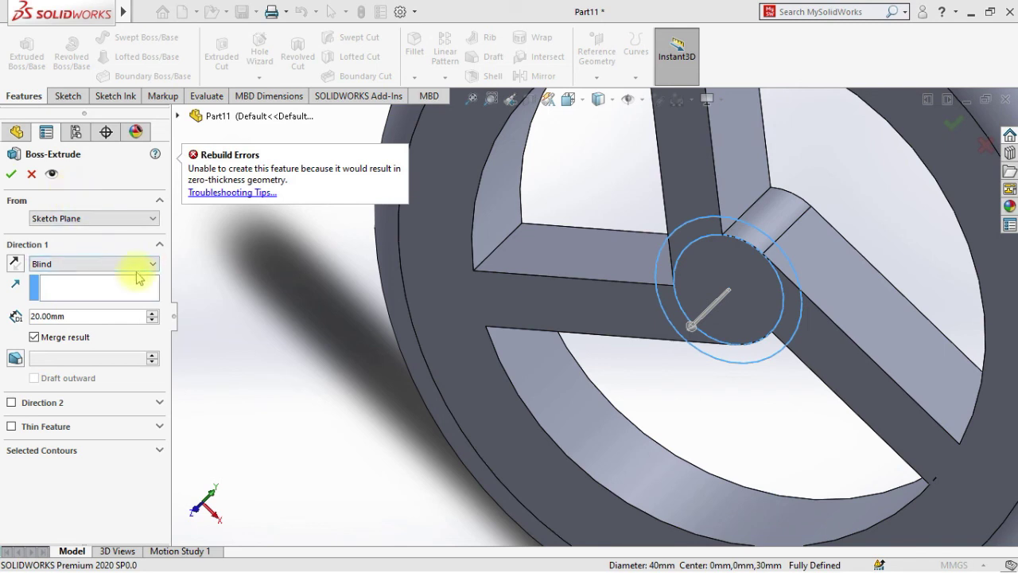
{"action": "middle_click_drag", "start_coordinate": [268, 343], "coordinate": [276, 385]}
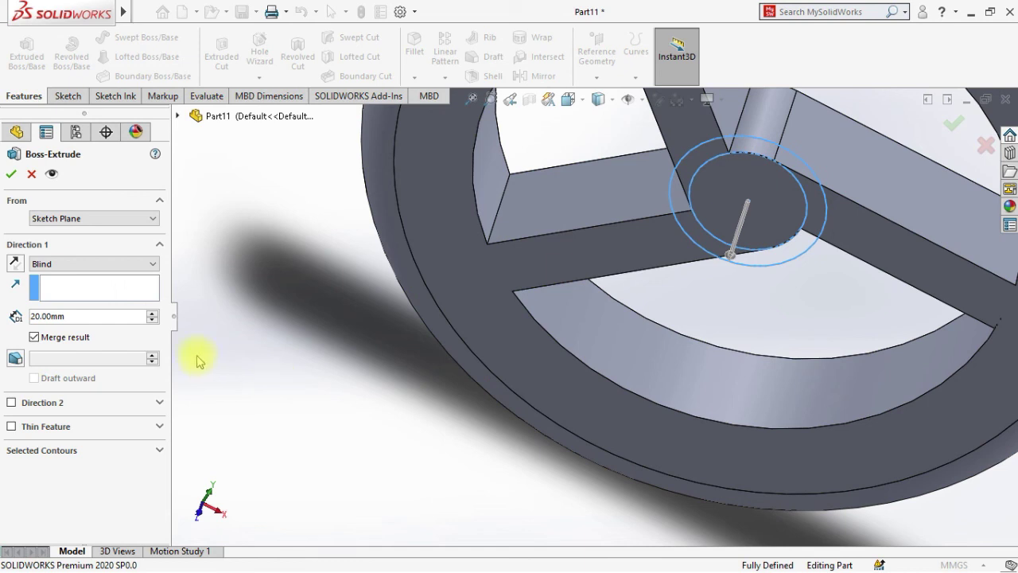
Reverse the hub ring extrusion so it runs through the wheel, set its depth to 50 mm and create it.
{"action": "left_click", "coordinate": [14, 264]}
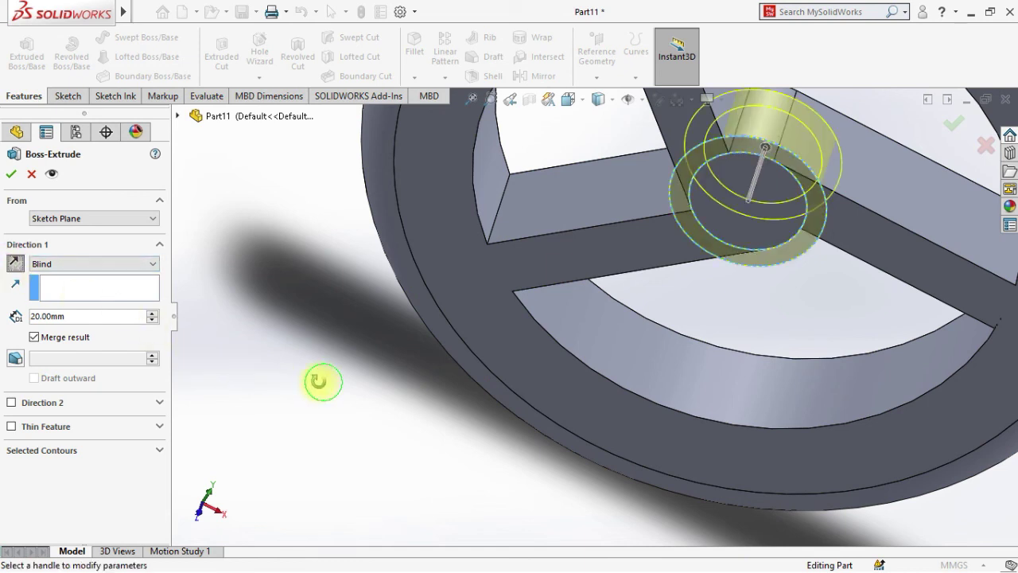
{"action": "middle_click_drag", "start_coordinate": [318, 380], "coordinate": [103, 382]}
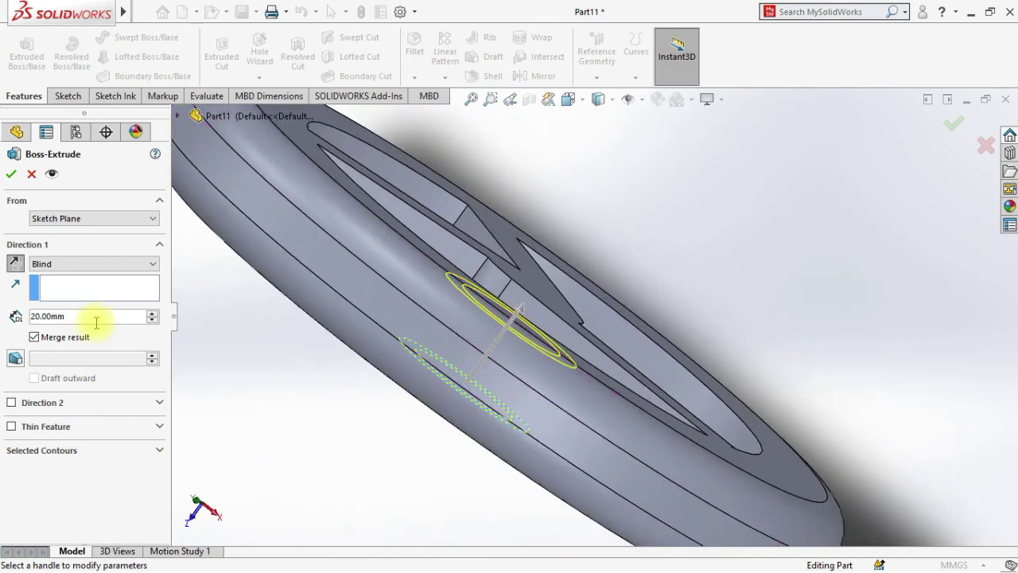
{"action": "type", "text": "5"}
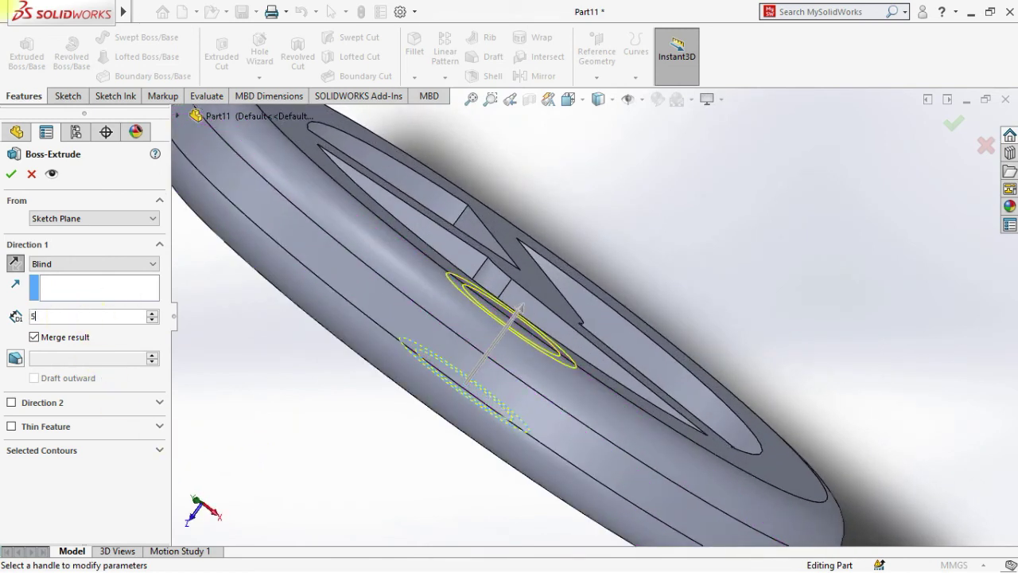
{"action": "type", "text": "0"}
{"action": "key", "text": "Return"}
{"action": "left_click", "coordinate": [12, 177]}
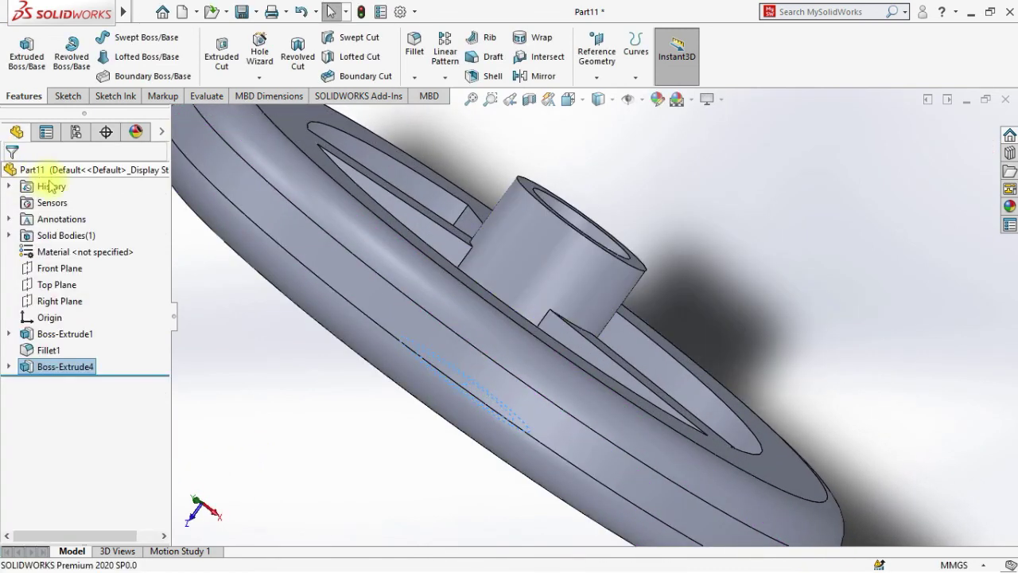
Save the wheel part under the file name "steer wheel".
{"action": "middle_click_drag", "start_coordinate": [422, 358], "coordinate": [381, 245]}
{"action": "scroll", "coordinate": [382, 245], "scroll_direction": "up", "scroll_amount": 5}
{"action": "middle_click_drag", "start_coordinate": [368, 353], "coordinate": [406, 242]}
{"action": "key", "text": "space"}
{"action": "left_click", "coordinate": [467, 439]}
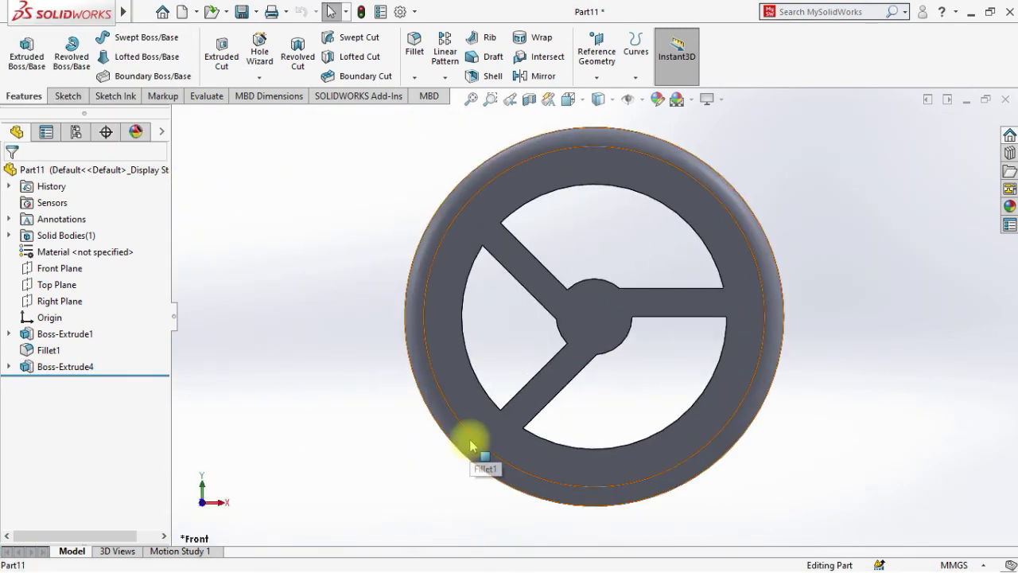
{"action": "left_click", "coordinate": [134, 11]}
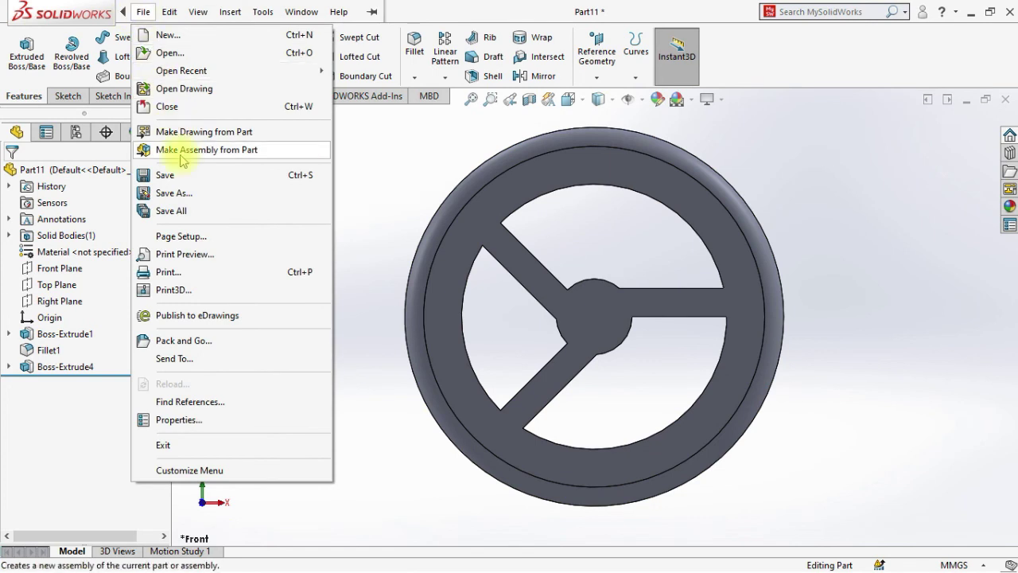
{"action": "left_click", "coordinate": [164, 191]}
{"action": "type", "text": "steer "}
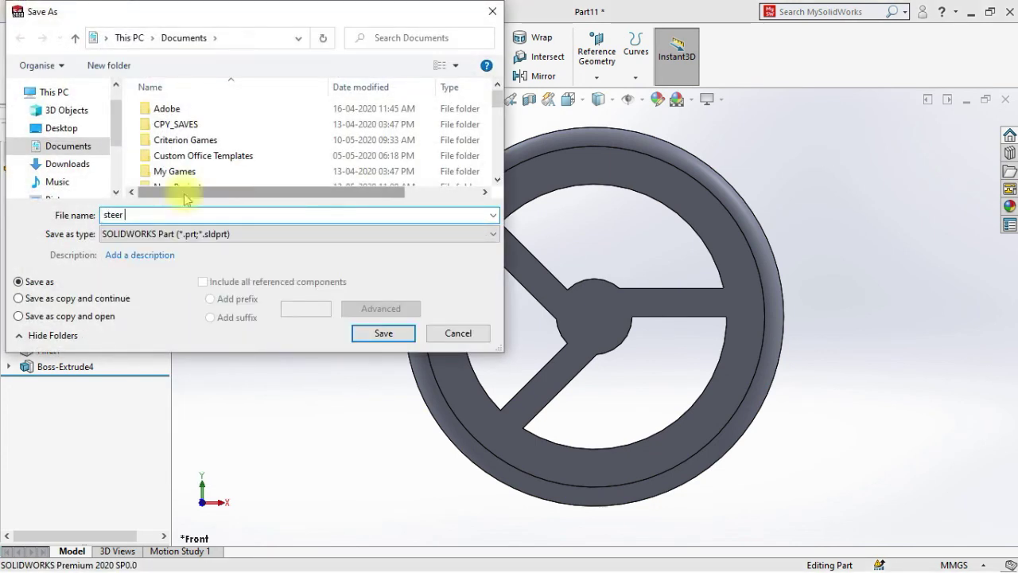
{"action": "type", "text": "wheel"}
{"action": "key", "text": "Return"}
Switch to the boom assembly and insert the steer wheel part beside the free end of the upper pipe.
{"action": "key", "text": "super"}
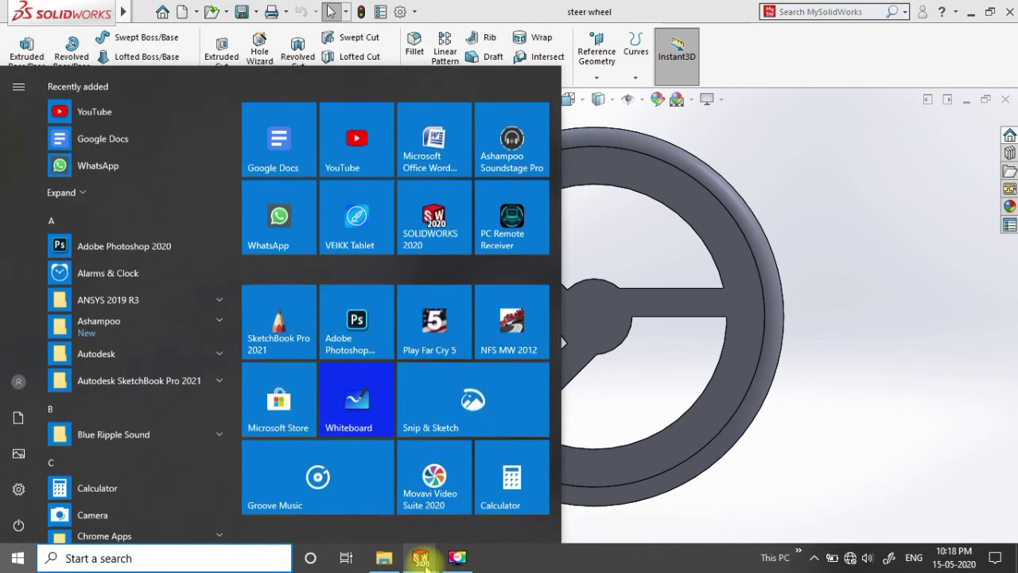
{"action": "mouse_move", "coordinate": [423, 554]}
{"action": "left_click", "coordinate": [466, 509]}
{"action": "scroll", "coordinate": [492, 497], "scroll_direction": "up", "scroll_amount": 5}
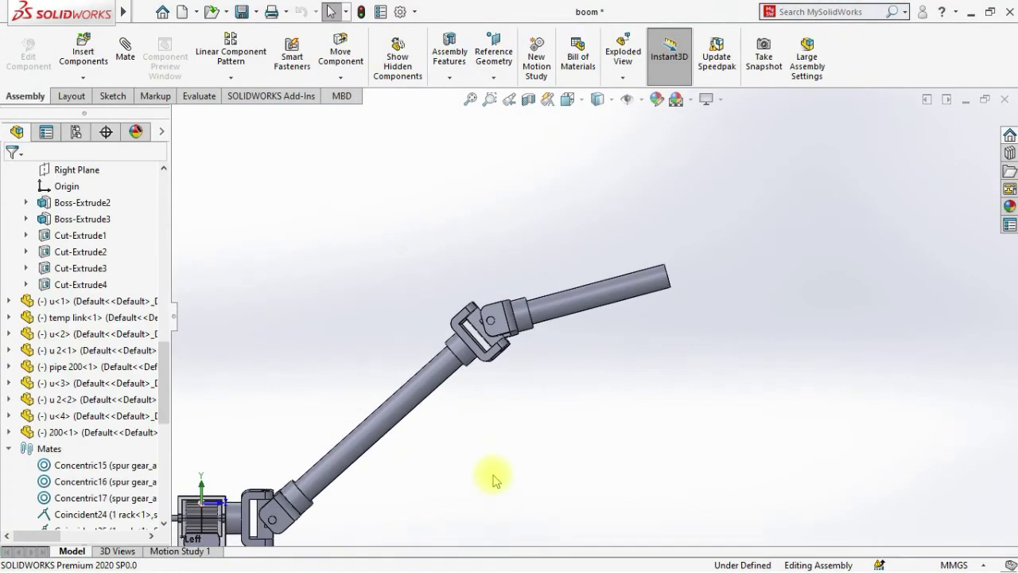
{"action": "middle_click_drag", "start_coordinate": [643, 305], "coordinate": [596, 299]}
{"action": "left_click", "coordinate": [85, 76]}
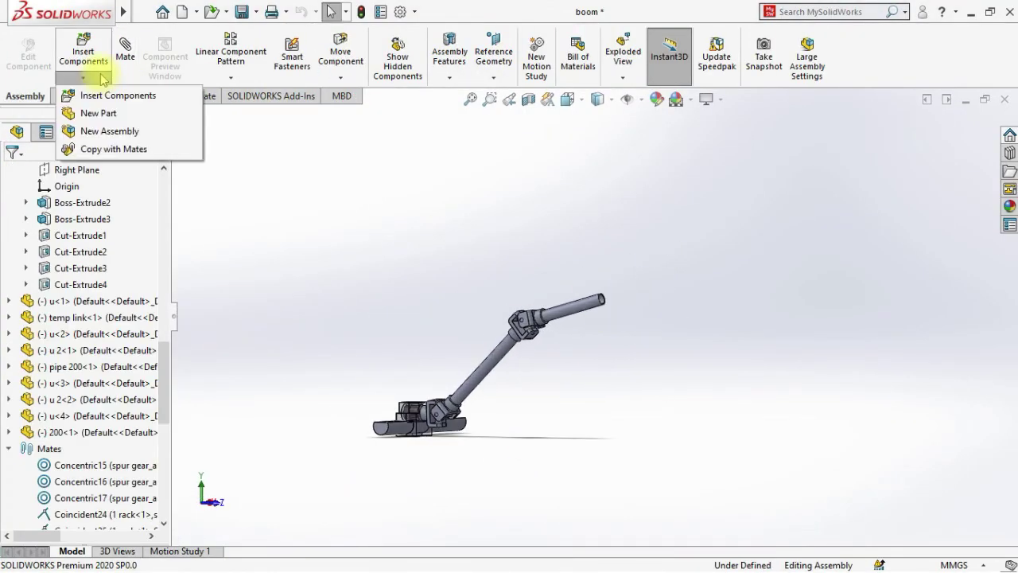
{"action": "left_click", "coordinate": [101, 96]}
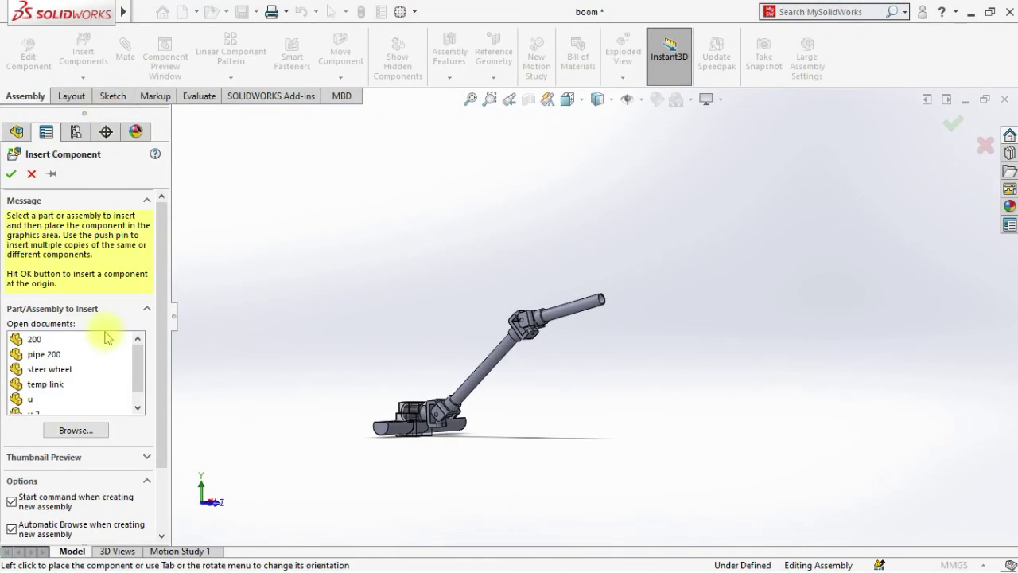
{"action": "left_click", "coordinate": [45, 369]}
{"action": "left_click", "coordinate": [646, 363]}
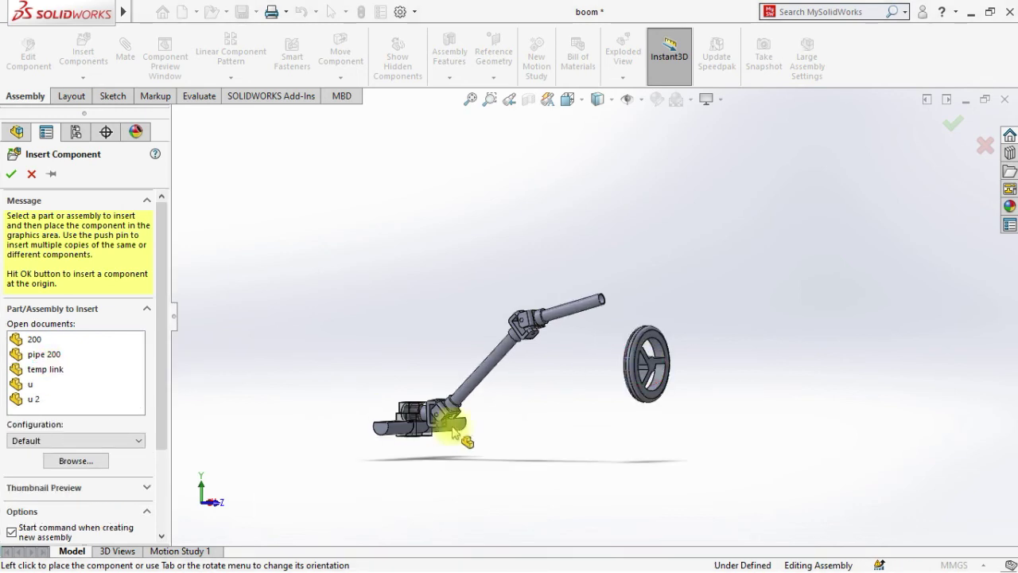
Mate the wheel hub's bore concentric with the upper pipe's cylindrical face, with rotation locked.
{"action": "scroll", "coordinate": [618, 310], "scroll_direction": "down", "scroll_amount": 10}
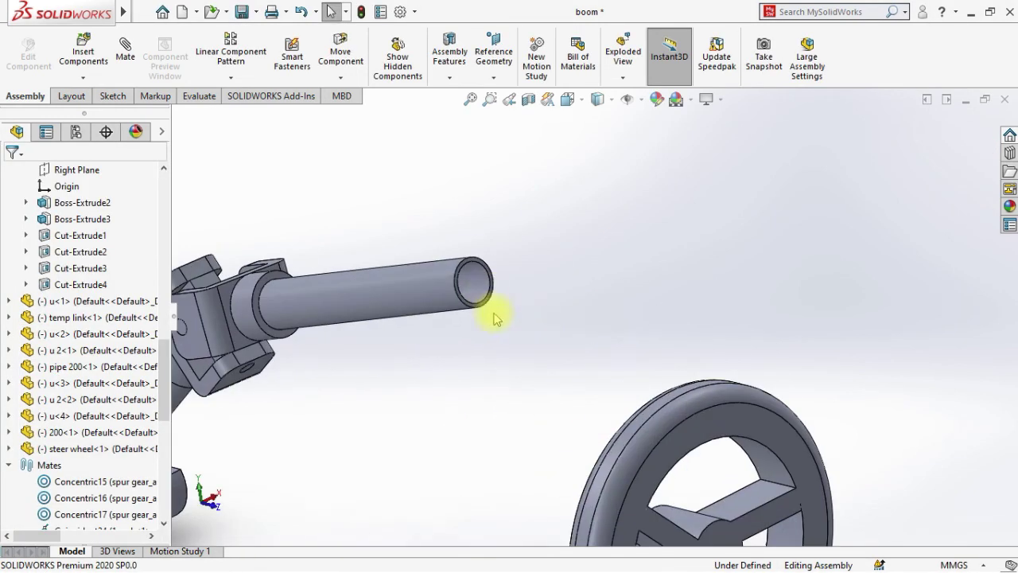
{"action": "left_click", "coordinate": [486, 285]}
{"action": "scroll", "coordinate": [484, 454], "scroll_direction": "up", "scroll_amount": 4}
{"action": "middle_click_drag", "start_coordinate": [485, 454], "coordinate": [554, 466]}
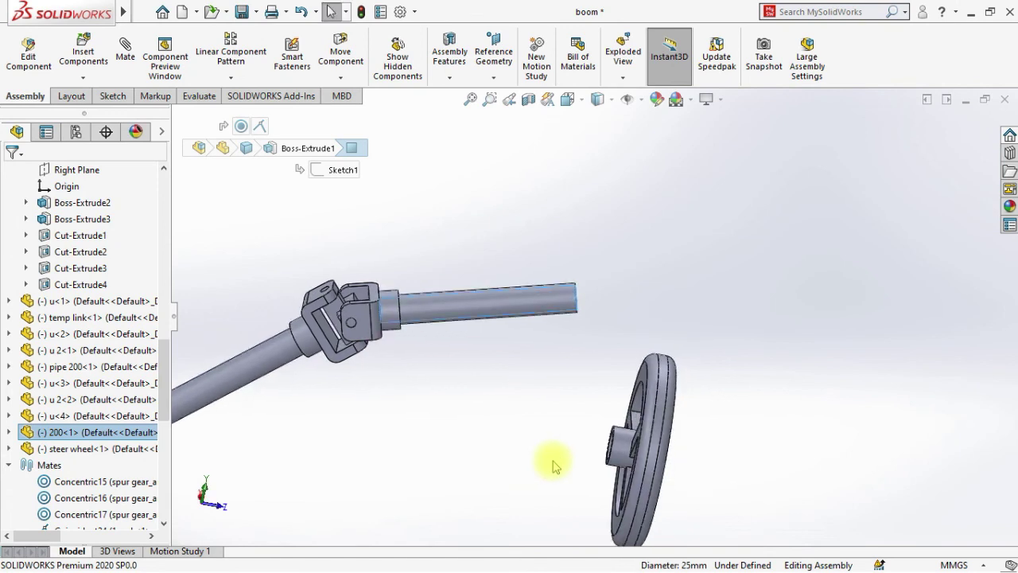
{"action": "scroll", "coordinate": [555, 466], "scroll_direction": "down", "scroll_amount": 4}
{"action": "middle_click_drag", "start_coordinate": [650, 412], "coordinate": [673, 389]}
{"action": "left_click", "coordinate": [686, 389]}
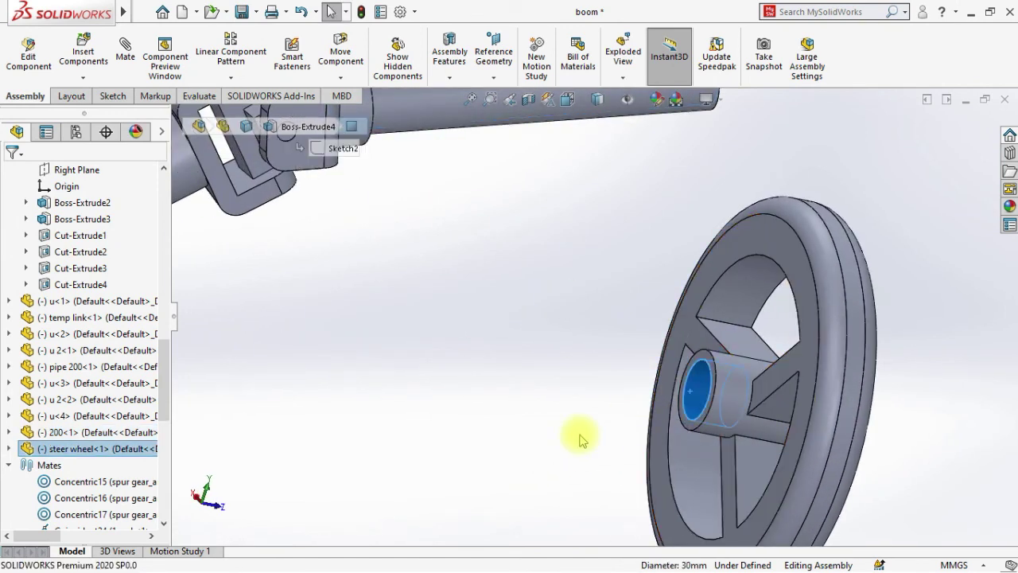
{"action": "scroll", "coordinate": [582, 197], "scroll_direction": "up", "scroll_amount": 1}
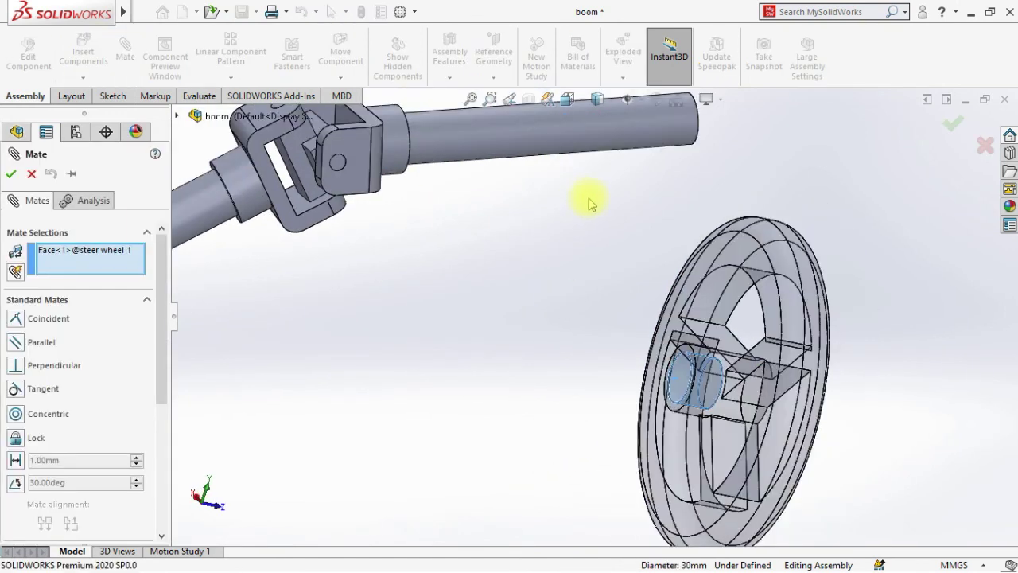
{"action": "middle_click_drag", "start_coordinate": [588, 199], "coordinate": [531, 218]}
{"action": "left_click", "coordinate": [521, 181]}
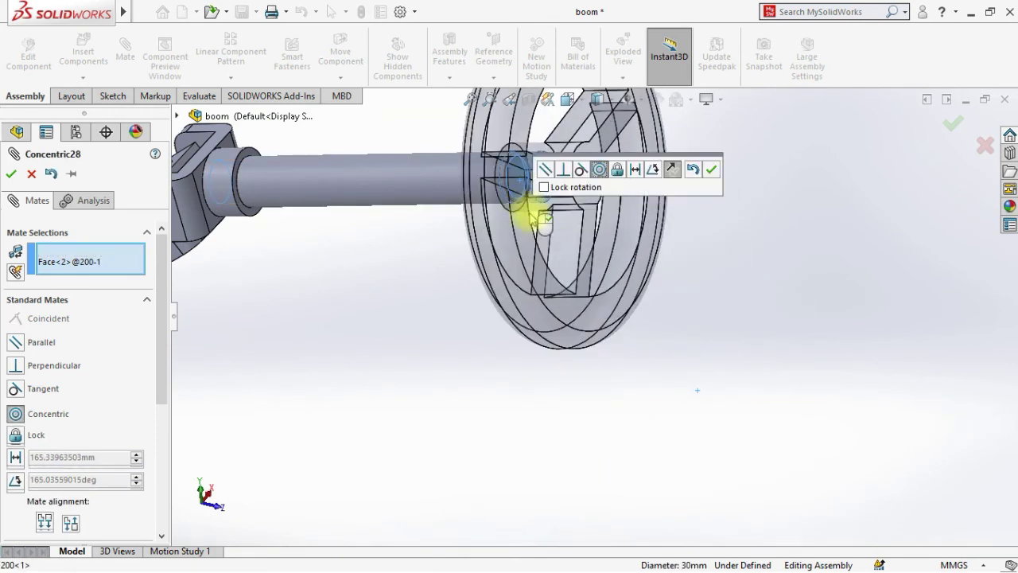
{"action": "left_click", "coordinate": [710, 173]}
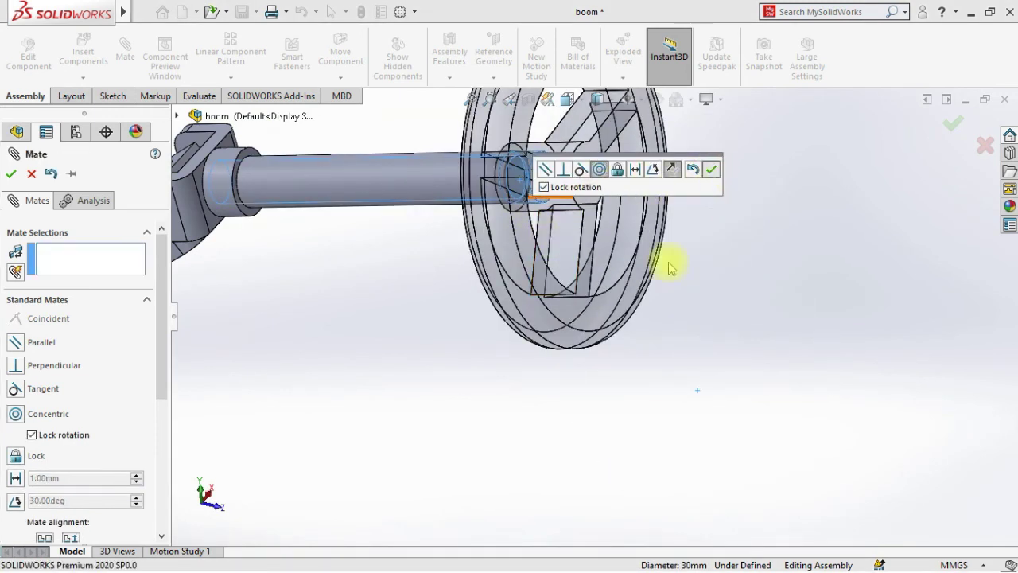
{"action": "key", "text": "Escape"}
Slide the wheel clear of the pipe and mate the pipe's end face coincident with the flat face inside the hub bore.
{"action": "left_click_drag", "start_coordinate": [584, 317], "coordinate": [675, 314]}
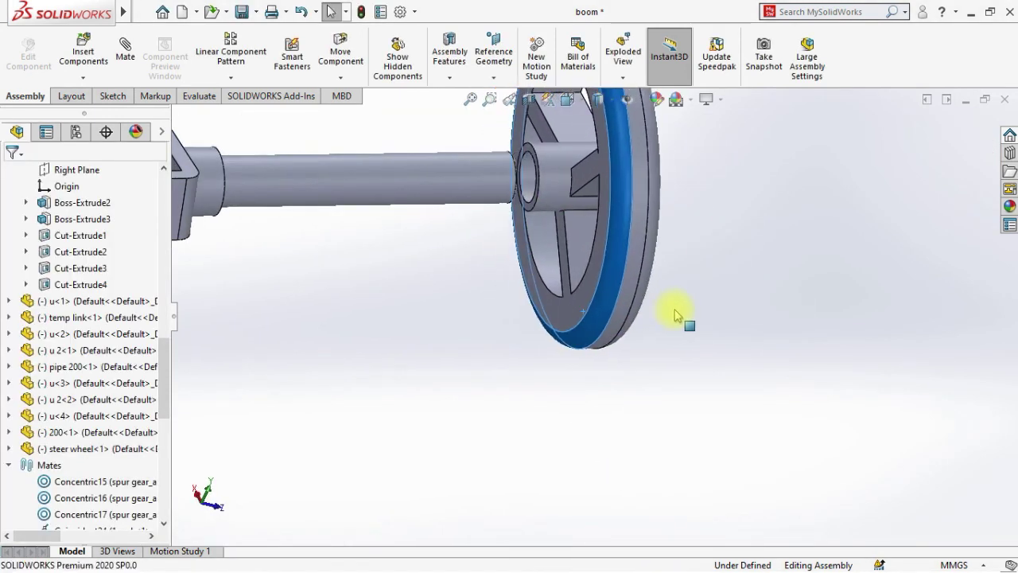
{"action": "scroll", "coordinate": [573, 270], "scroll_direction": "down", "scroll_amount": 3}
{"action": "middle_click_drag", "start_coordinate": [461, 313], "coordinate": [516, 228]}
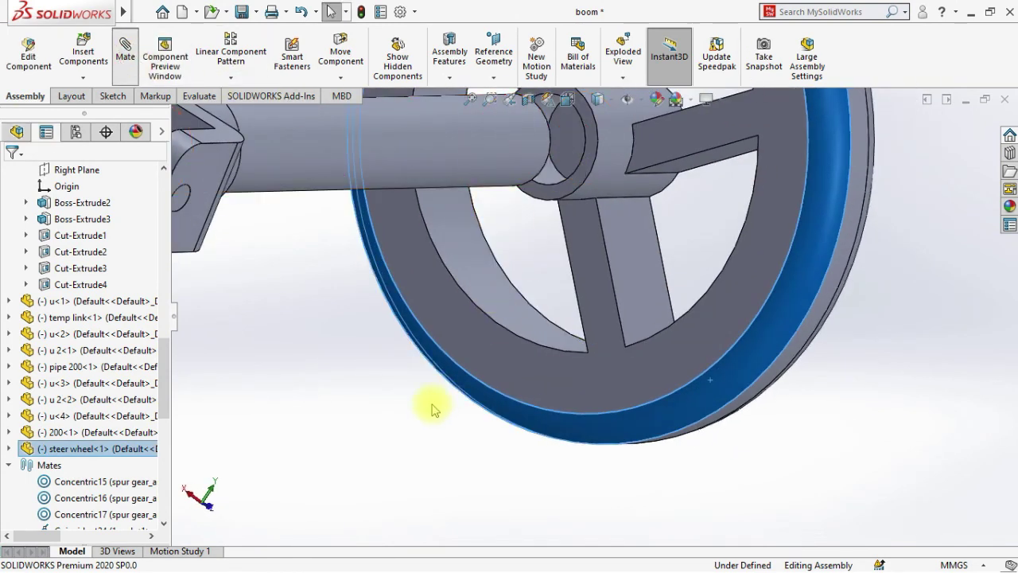
{"action": "key", "text": "Delete"}
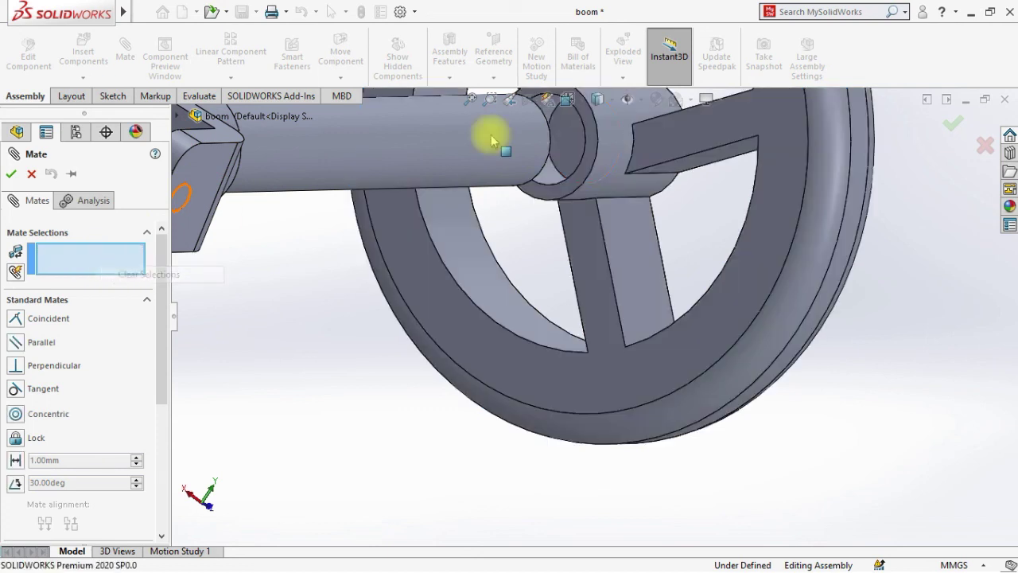
{"action": "left_click", "coordinate": [568, 130]}
{"action": "middle_click_drag", "start_coordinate": [258, 322], "coordinate": [198, 322]}
{"action": "scroll", "coordinate": [854, 182], "scroll_direction": "down", "scroll_amount": 3}
{"action": "left_click", "coordinate": [726, 231]}
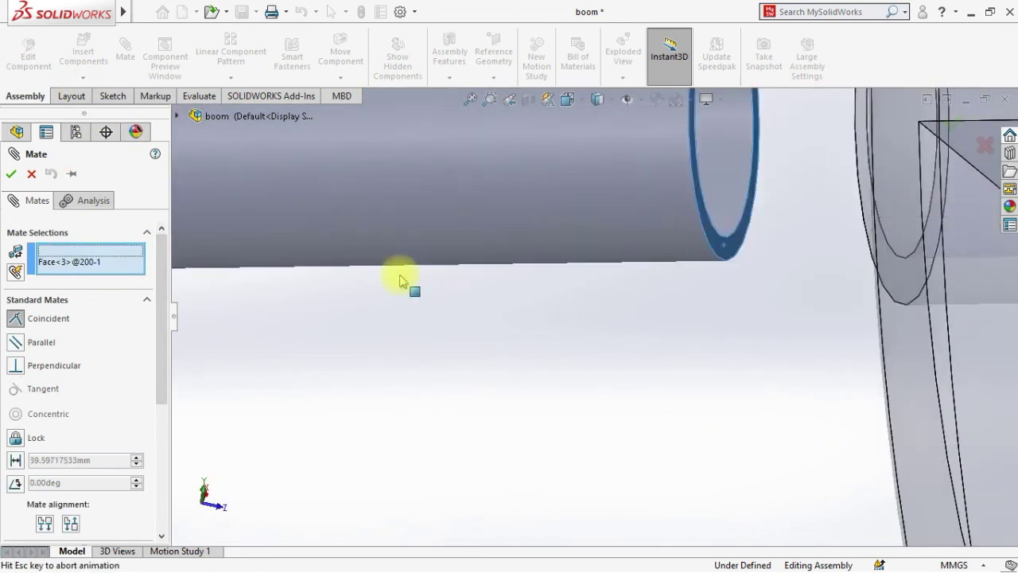
{"action": "left_click", "coordinate": [227, 261]}
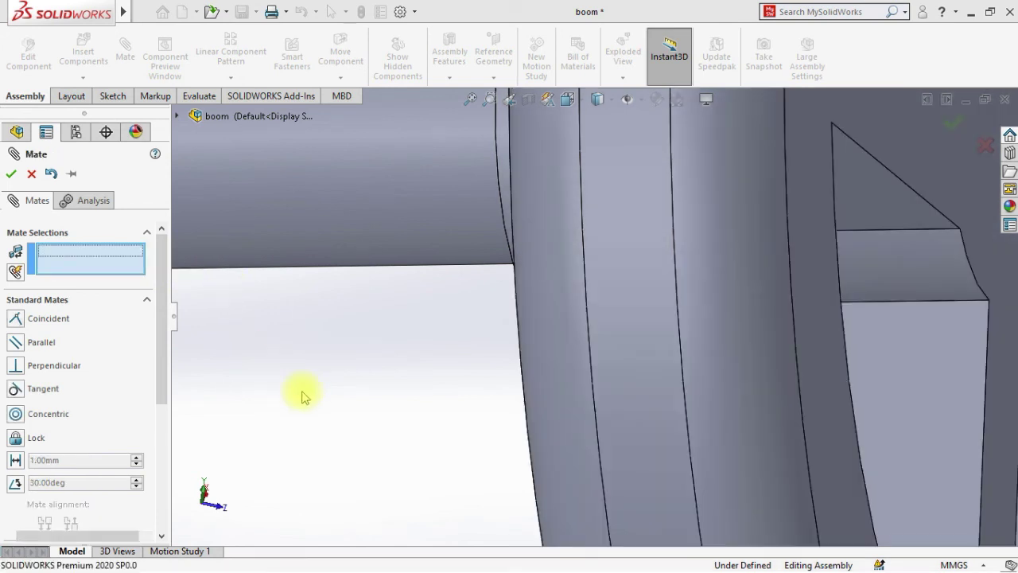
{"action": "key", "text": "Escape"}
Move the steering wheel and boom linkage to test how the assembly moves, and select the rack.
{"action": "scroll", "coordinate": [305, 398], "scroll_direction": "up", "scroll_amount": 10}
{"action": "scroll", "coordinate": [310, 395], "scroll_direction": "up", "scroll_amount": 3}
{"action": "key", "text": "space"}
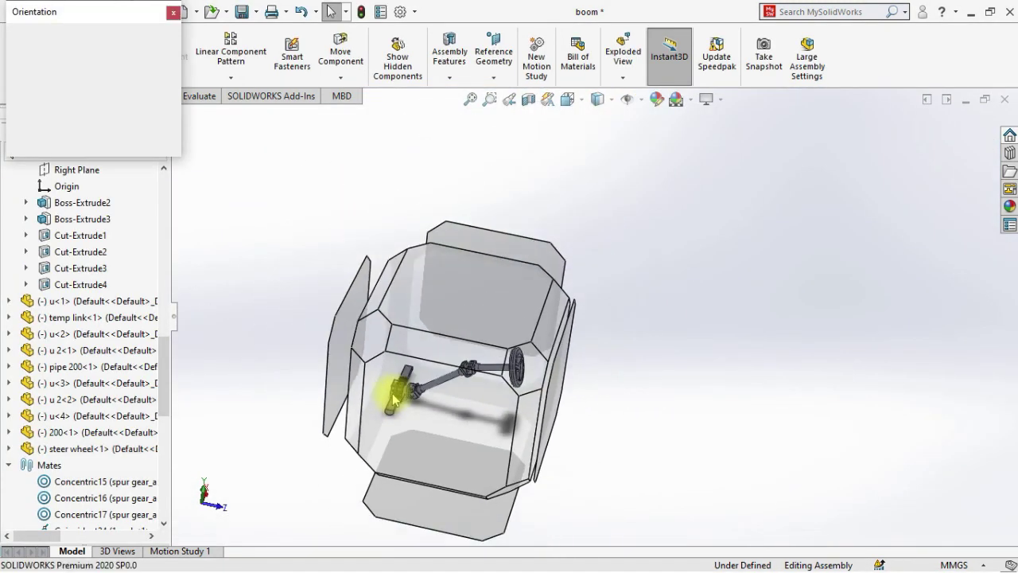
{"action": "left_click", "coordinate": [408, 400]}
{"action": "left_click_drag", "start_coordinate": [807, 186], "coordinate": [813, 262]}
{"action": "middle_click_drag", "start_coordinate": [567, 457], "coordinate": [645, 463]}
{"action": "left_click_drag", "start_coordinate": [650, 466], "coordinate": [689, 477]}
{"action": "key", "text": "Escape"}
{"action": "middle_click_drag", "start_coordinate": [761, 414], "coordinate": [557, 491]}
{"action": "key", "text": "space"}
{"action": "left_click", "coordinate": [497, 452]}
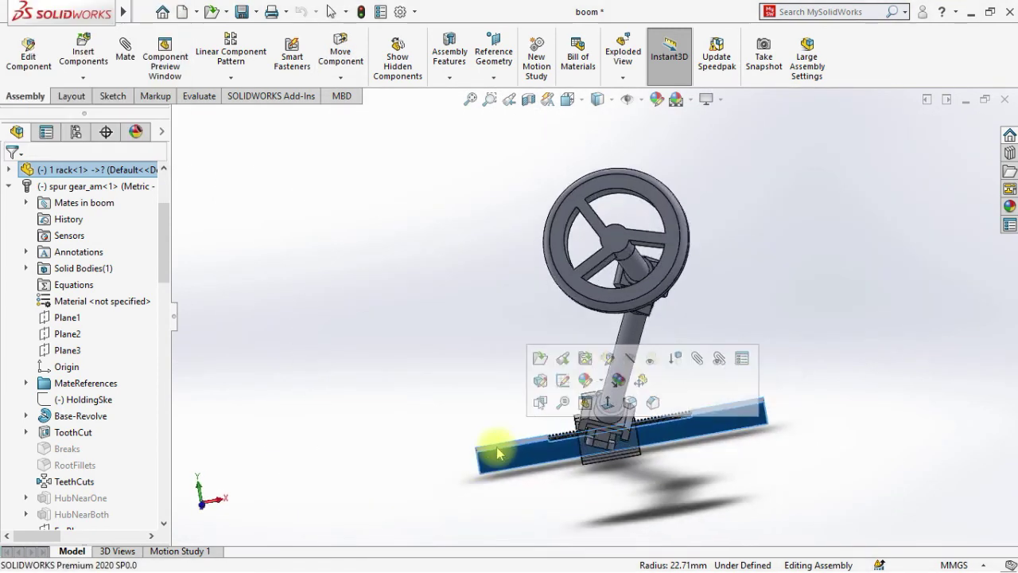
Reposition the steering wheel and the lower pipe in the front view, and orient the assembly to the Left view.
{"action": "scroll", "coordinate": [388, 354], "scroll_direction": "down", "scroll_amount": 3}
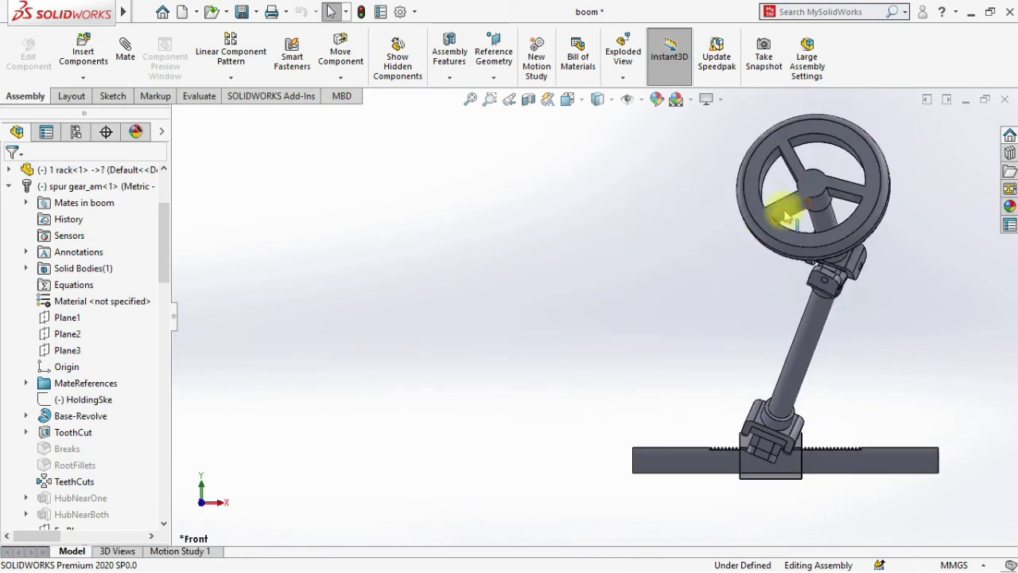
{"action": "left_click_drag", "start_coordinate": [800, 216], "coordinate": [856, 211]}
{"action": "mouse_move", "coordinate": [817, 326]}
{"action": "left_mouse_down"}
{"action": "mouse_move", "coordinate": [838, 336]}
{"action": "mouse_move", "coordinate": [831, 331]}
{"action": "left_mouse_up"}
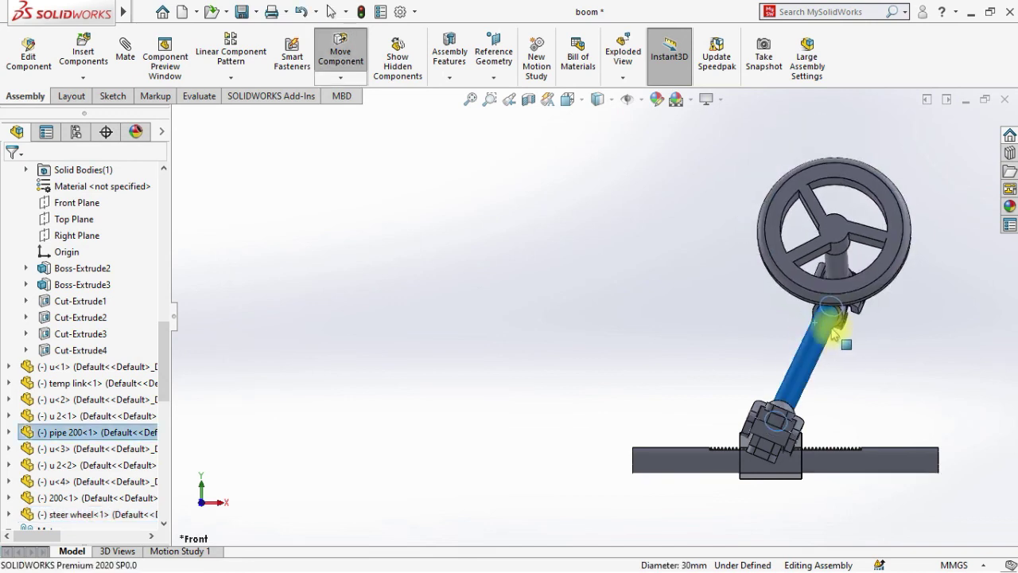
{"action": "middle_click_drag", "start_coordinate": [834, 334], "coordinate": [769, 415]}
{"action": "middle_click_drag", "start_coordinate": [671, 429], "coordinate": [645, 461]}
{"action": "key", "text": "space"}
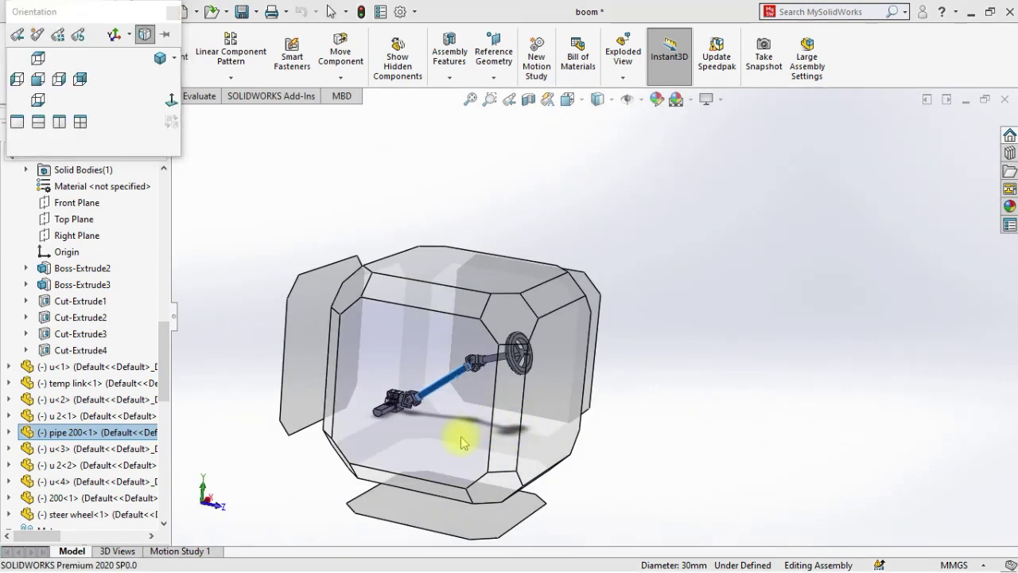
{"action": "left_click", "coordinate": [454, 437]}
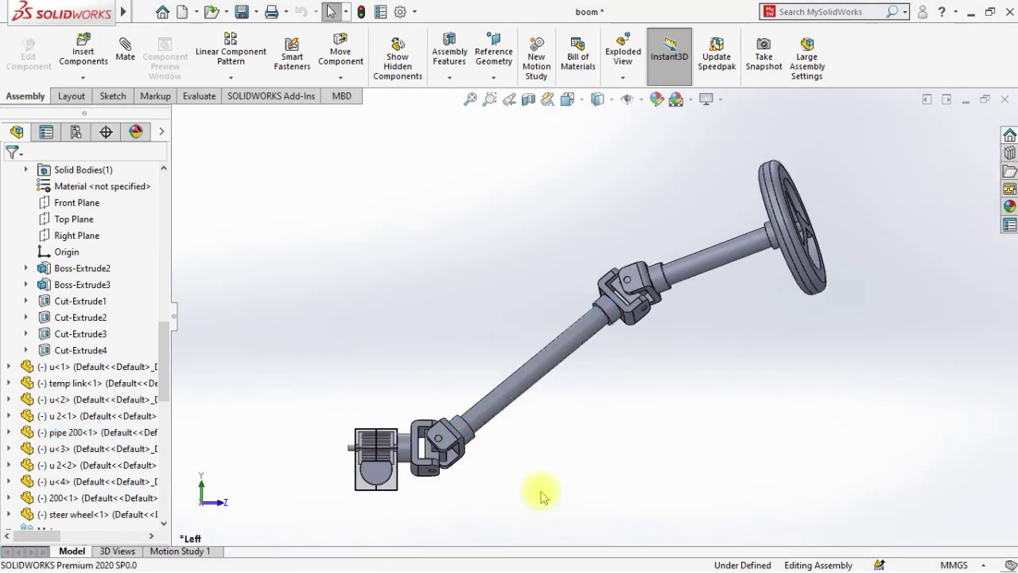
{"action": "key", "text": "super"}
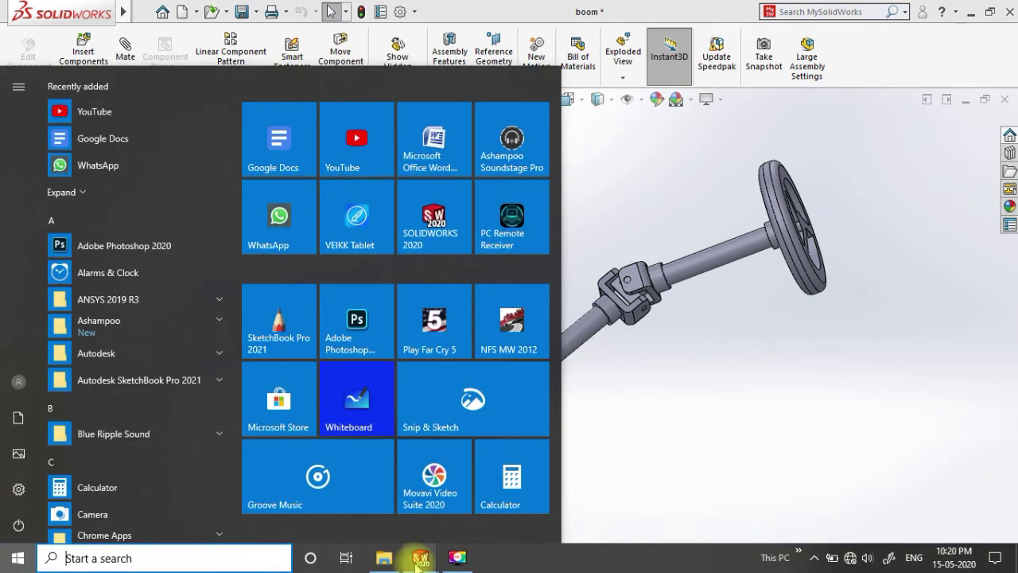
{"action": "mouse_move", "coordinate": [421, 555]}
{"action": "mouse_move", "coordinate": [644, 509]}
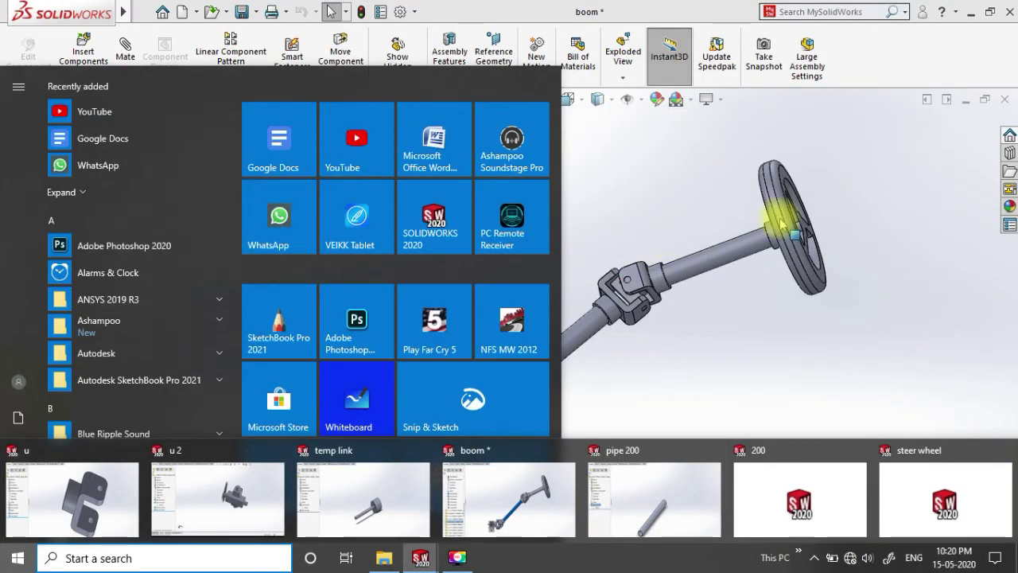
{"action": "left_click", "coordinate": [854, 166]}
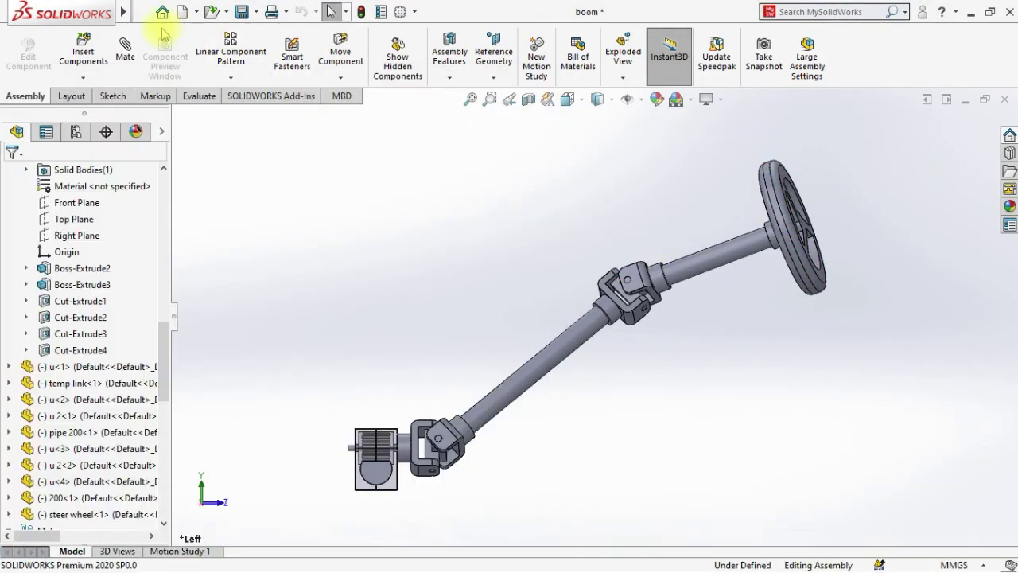
Create a new part document and open a sketch on the Front Plane.
{"action": "left_click", "coordinate": [143, 12]}
{"action": "left_click", "coordinate": [153, 33]}
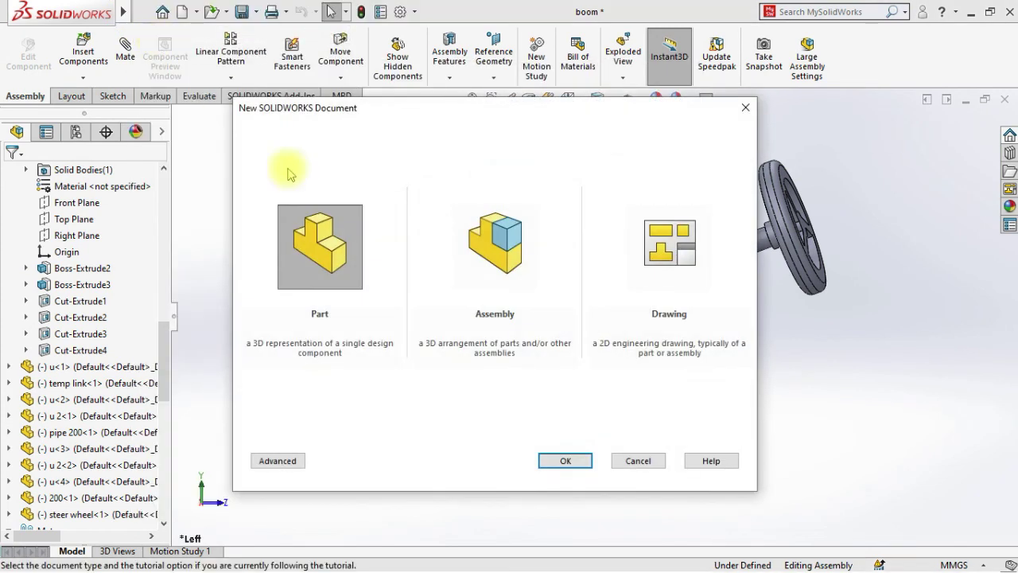
{"action": "left_click", "coordinate": [561, 461]}
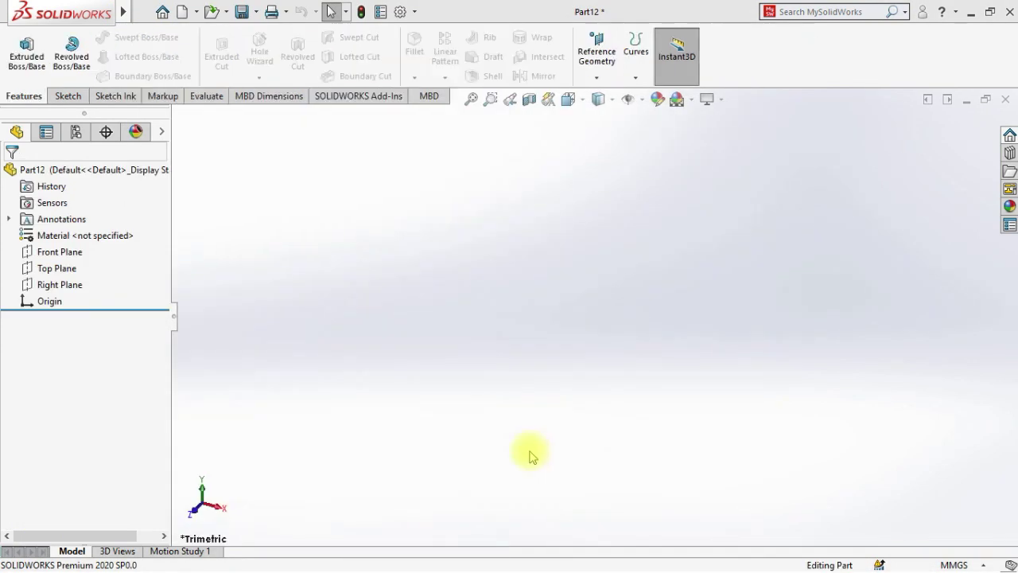
{"action": "left_click", "coordinate": [56, 251]}
{"action": "left_click", "coordinate": [68, 96]}
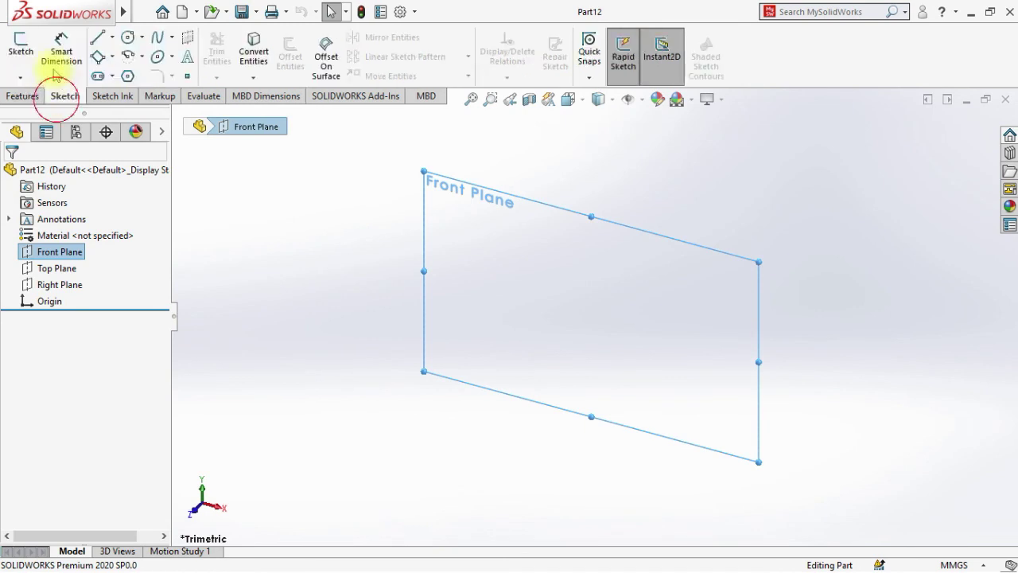
{"action": "left_click", "coordinate": [32, 50]}
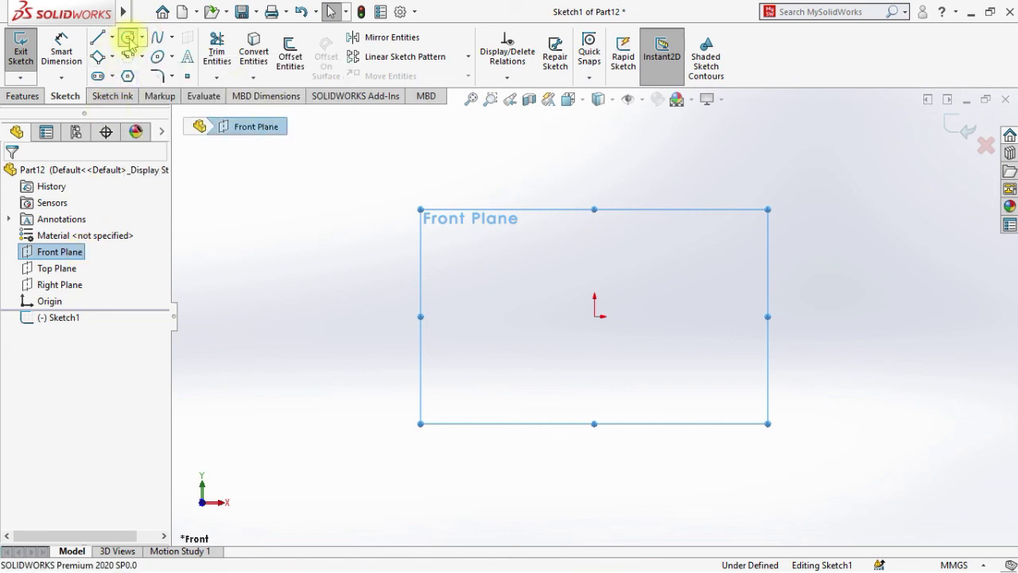
Sketch a circle centred on the origin and dimension its diameter to 30 mm.
{"action": "left_click", "coordinate": [127, 38]}
{"action": "left_click", "coordinate": [594, 316]}
{"action": "left_click", "coordinate": [594, 346]}
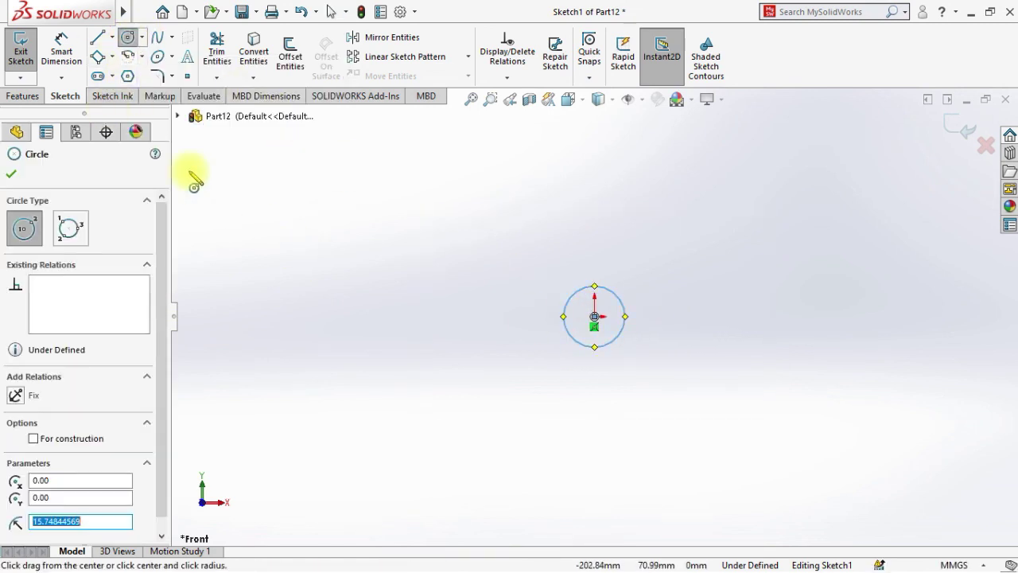
{"action": "left_click", "coordinate": [63, 54]}
{"action": "left_click", "coordinate": [578, 292]}
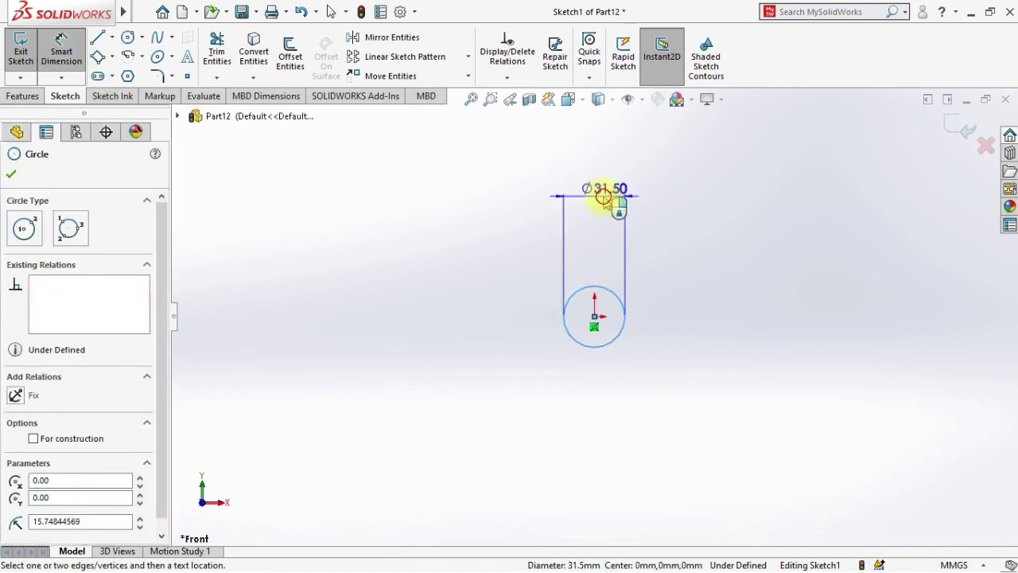
{"action": "left_click", "coordinate": [610, 199]}
{"action": "type", "text": "30"}
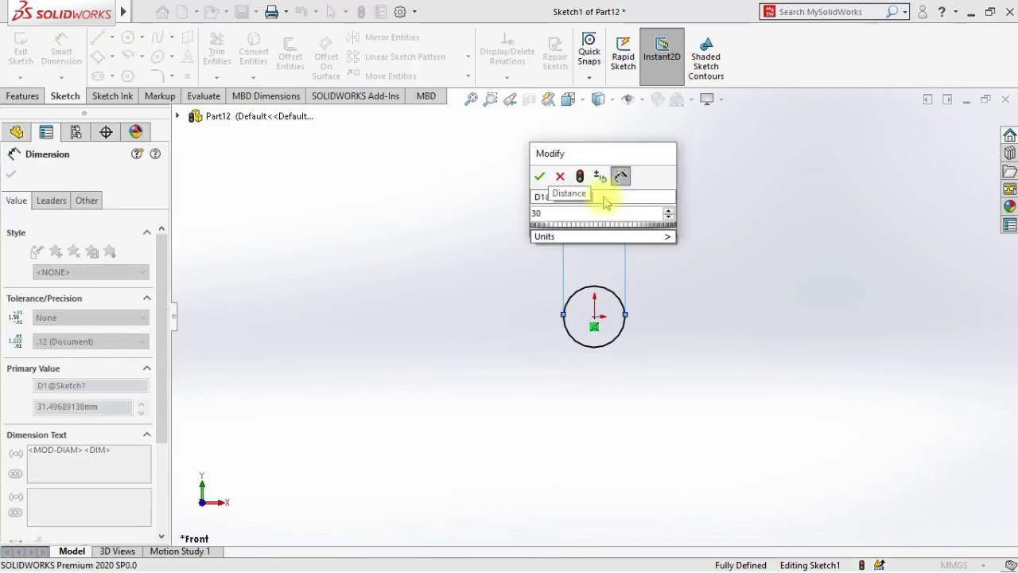
{"action": "key", "text": "Return"}
{"action": "left_click", "coordinate": [12, 175]}
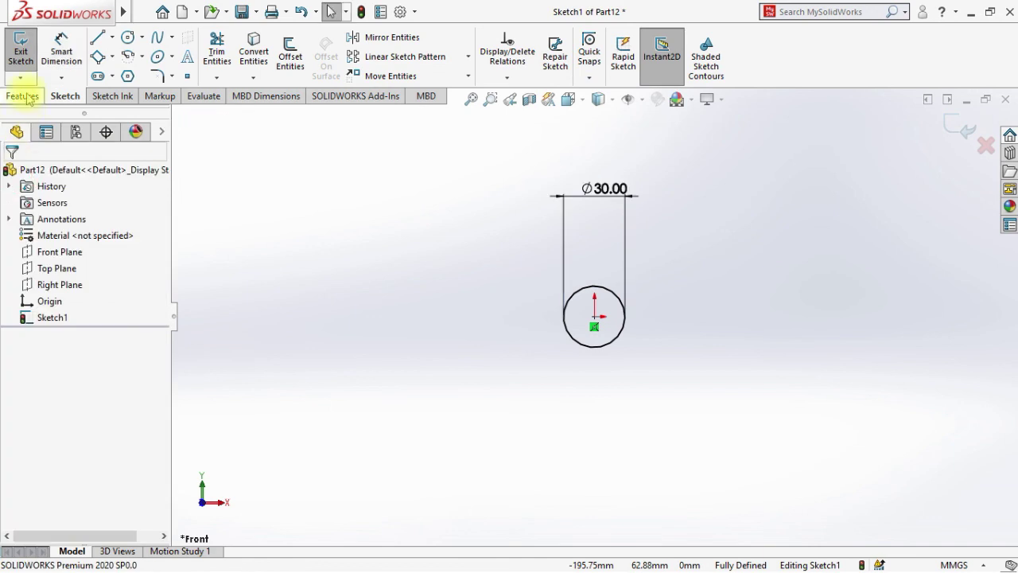
Draw a center rectangle from the origin around the circle and dimension it to 40 mm by 40 mm.
{"action": "left_click", "coordinate": [112, 57]}
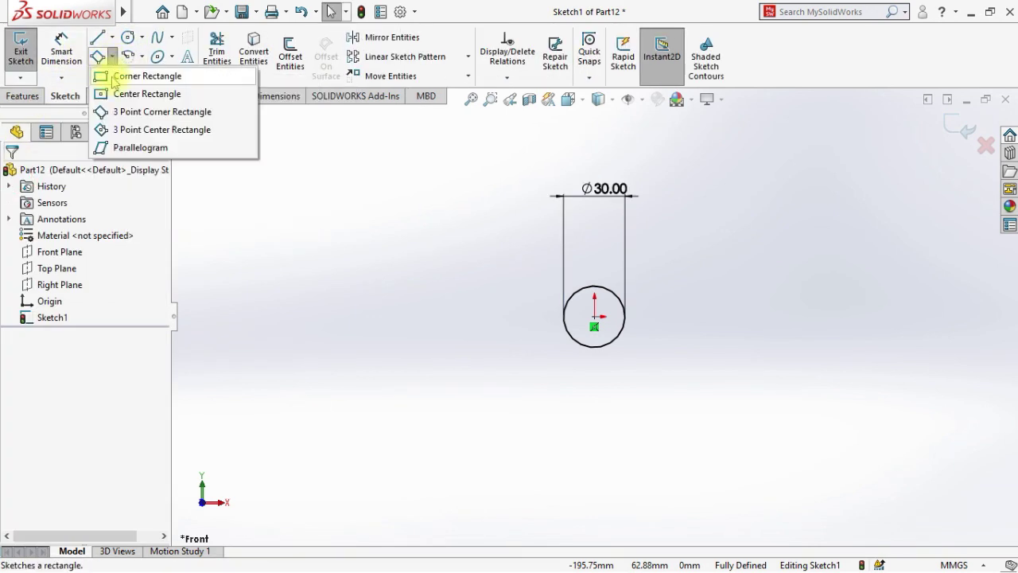
{"action": "left_click", "coordinate": [111, 93]}
{"action": "left_click", "coordinate": [594, 316]}
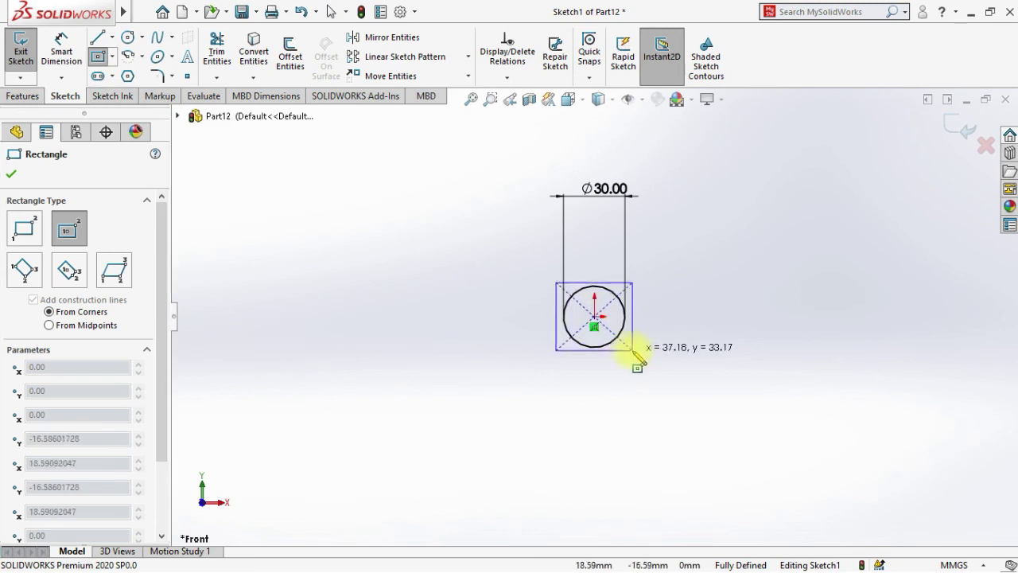
{"action": "left_click", "coordinate": [639, 360]}
{"action": "left_click", "coordinate": [61, 51]}
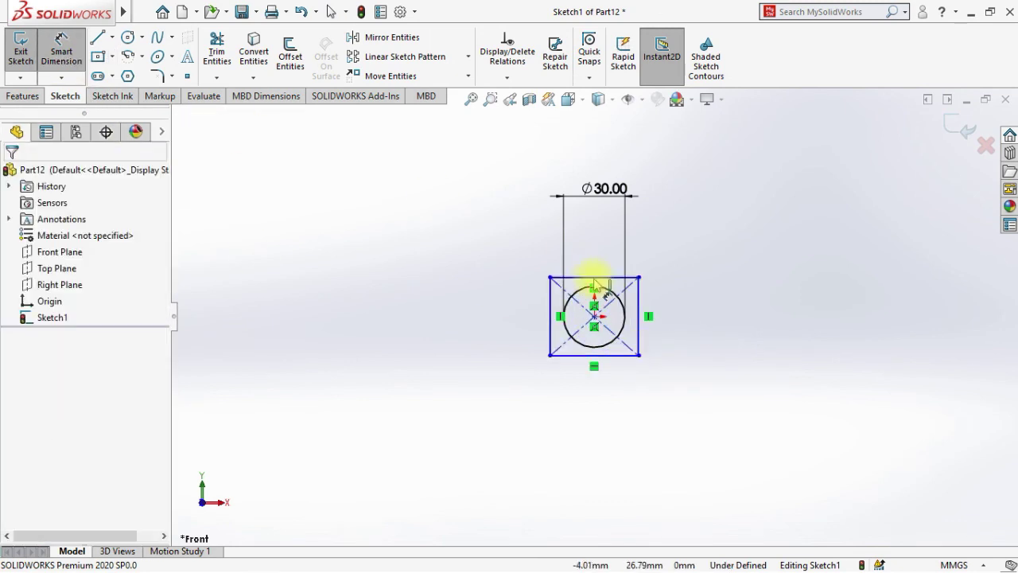
{"action": "left_click", "coordinate": [591, 277]}
{"action": "left_click", "coordinate": [597, 261]}
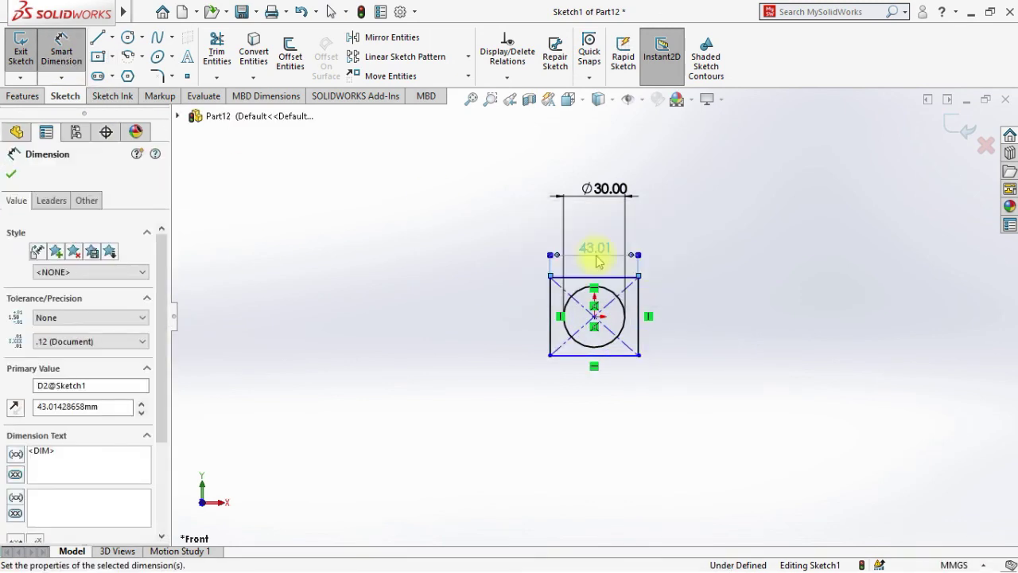
{"action": "left_click", "coordinate": [660, 338]}
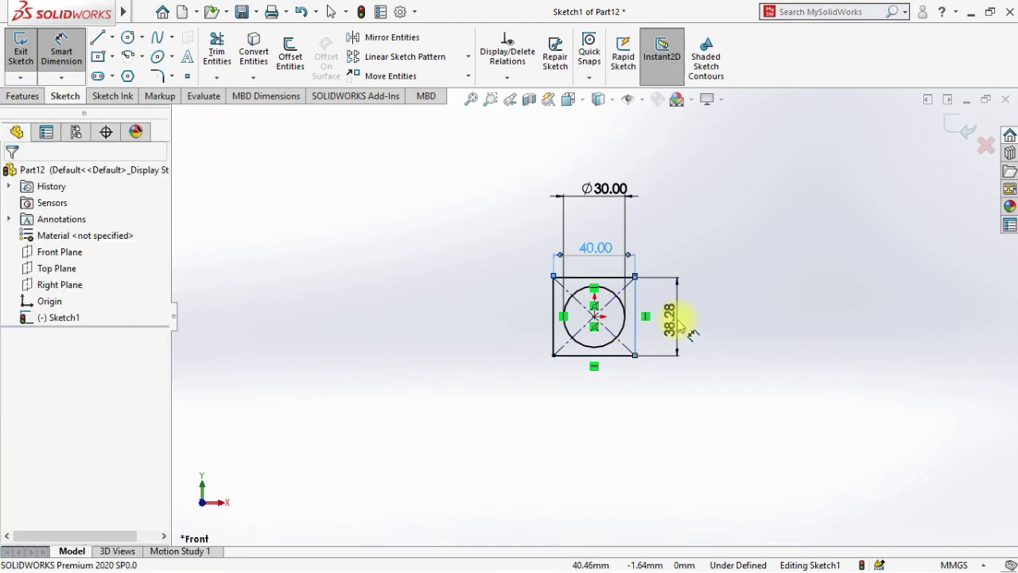
{"action": "left_click", "coordinate": [677, 326]}
{"action": "type", "text": "40"}
{"action": "key", "text": "Return"}
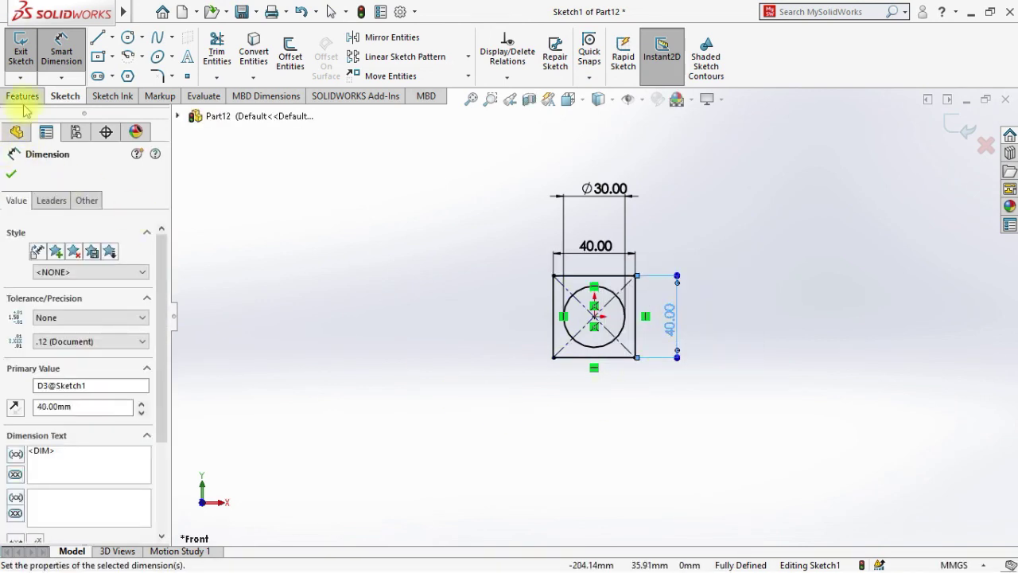
Extrude the square profile with its round hole to a blind depth of 50 mm.
{"action": "left_click", "coordinate": [24, 96]}
{"action": "left_click", "coordinate": [26, 60]}
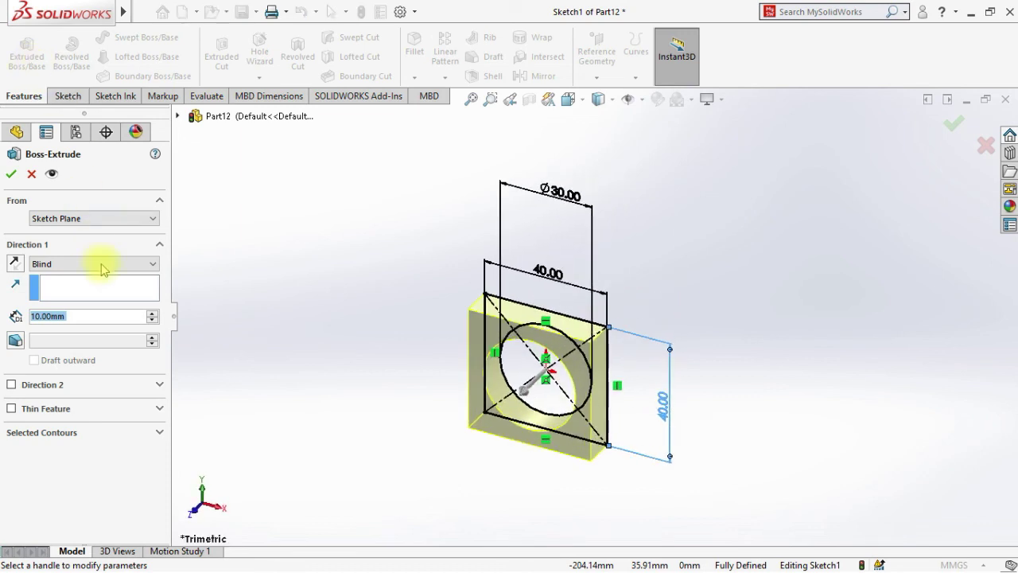
{"action": "type", "text": "50"}
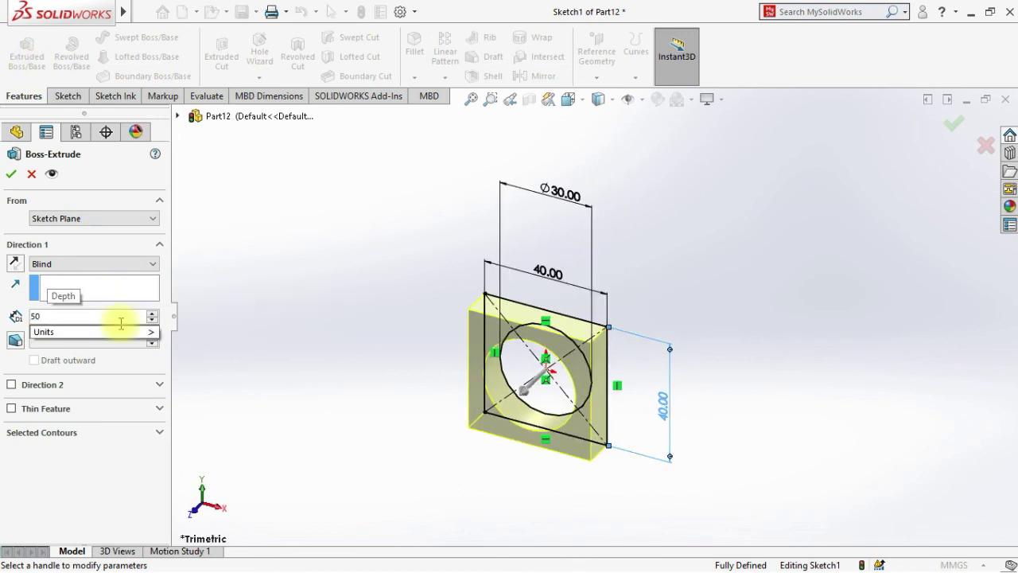
{"action": "key", "text": "Return"}
{"action": "left_click", "coordinate": [10, 174]}
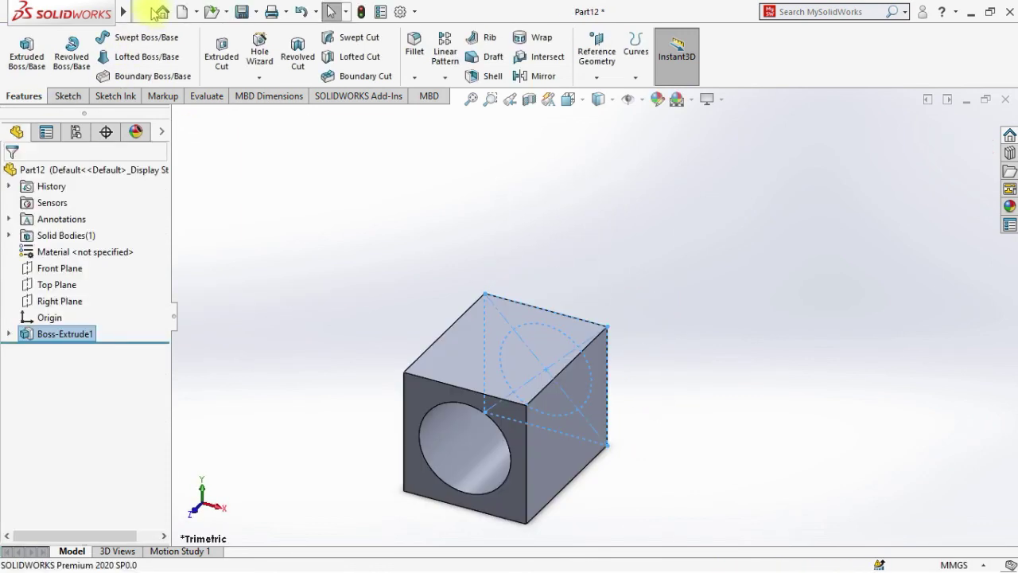
Save the new part in the Documents folder as holder.
{"action": "left_click", "coordinate": [142, 12]}
{"action": "left_click", "coordinate": [178, 192]}
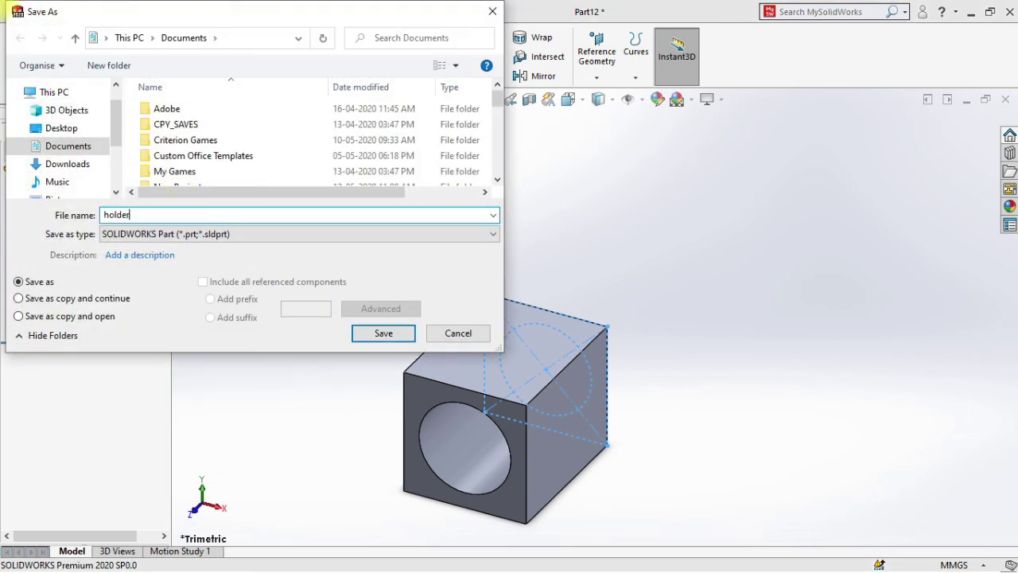
{"action": "key", "text": "Return"}
Switch to the boom assembly and insert the holder part just below the upper pipe.
{"action": "key", "text": "super"}
{"action": "mouse_move", "coordinate": [421, 557]}
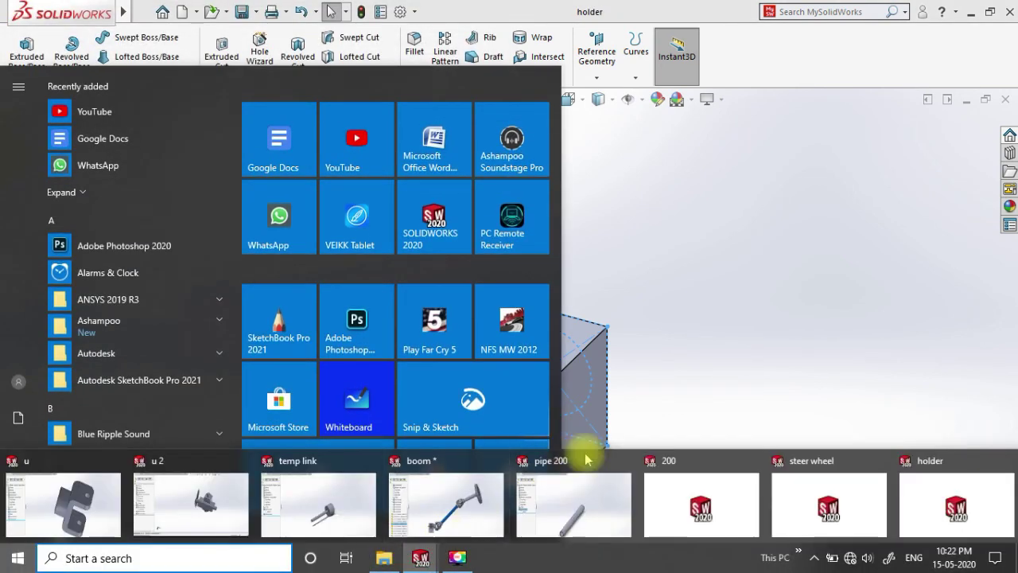
{"action": "left_click", "coordinate": [467, 504]}
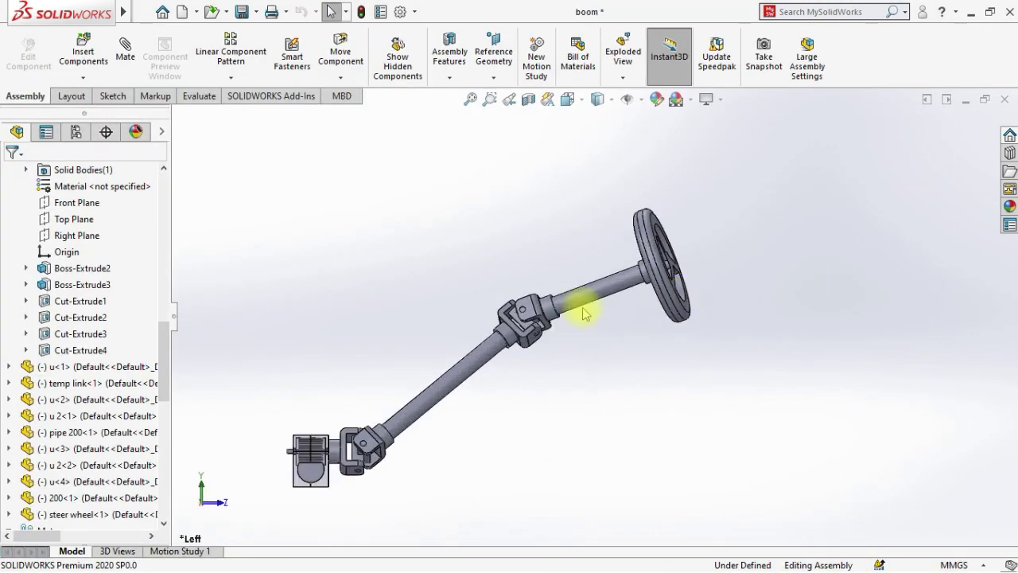
{"action": "scroll", "coordinate": [583, 312], "scroll_direction": "down", "scroll_amount": 3}
{"action": "left_click", "coordinate": [83, 55]}
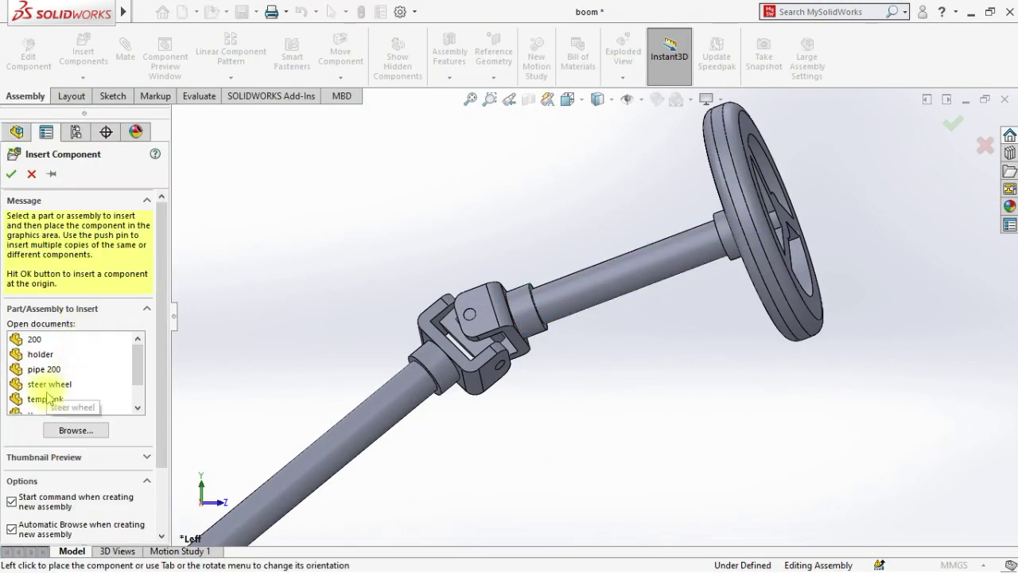
{"action": "left_click", "coordinate": [39, 355]}
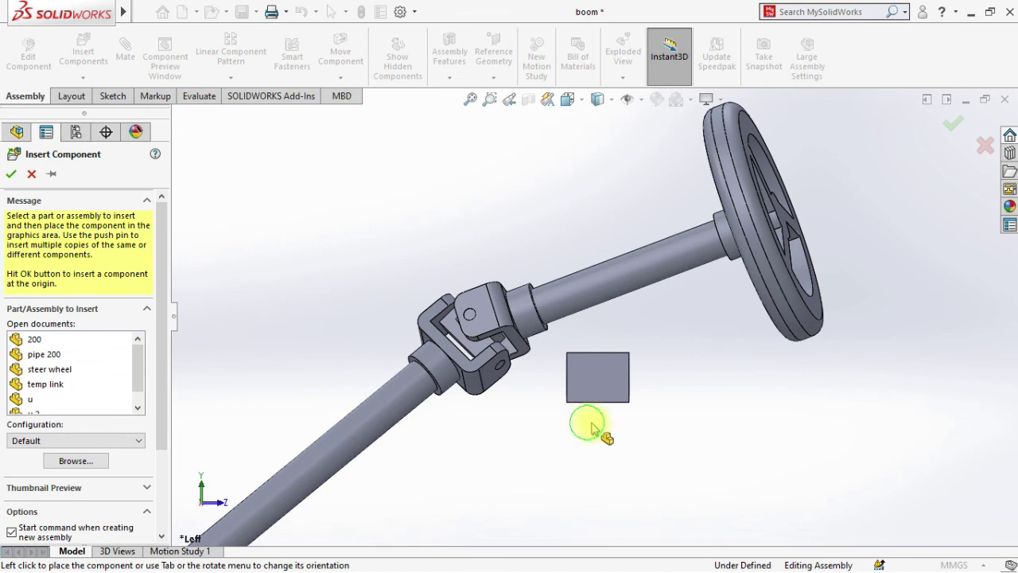
{"action": "left_click", "coordinate": [591, 425]}
Mate the holder's bore concentric with the upper pipe's cylindrical face, leaving rotation unlocked.
{"action": "middle_click_drag", "start_coordinate": [591, 425], "coordinate": [666, 284]}
{"action": "scroll", "coordinate": [647, 239], "scroll_direction": "down", "scroll_amount": 2}
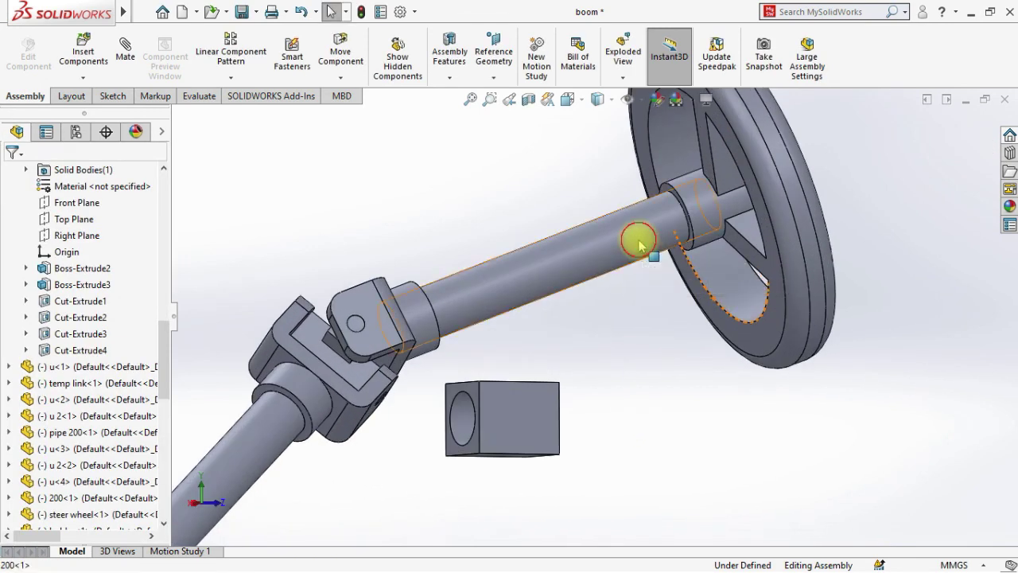
{"action": "left_click", "coordinate": [639, 245]}
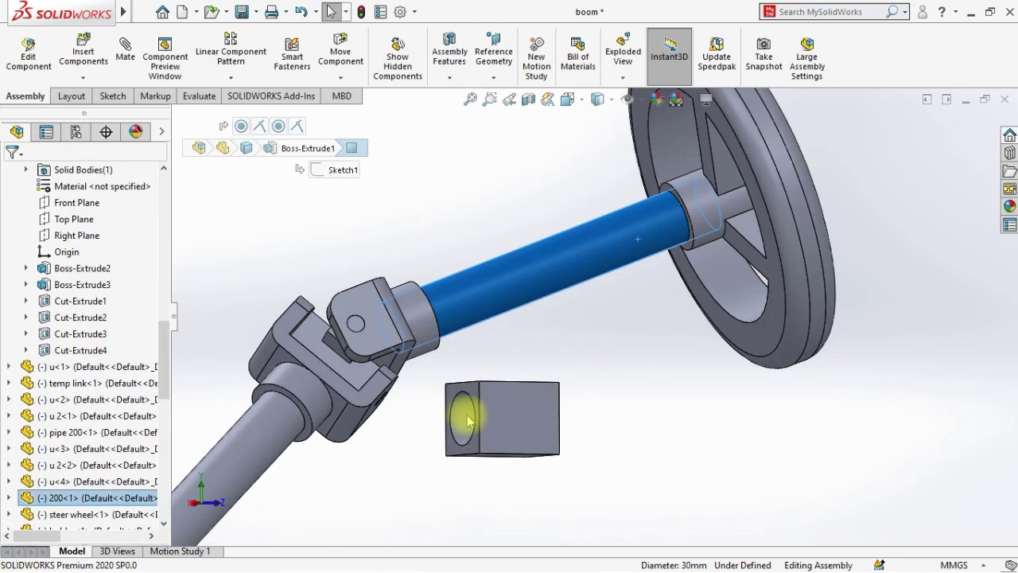
{"action": "key", "text": "m"}
{"action": "left_click", "coordinate": [466, 414]}
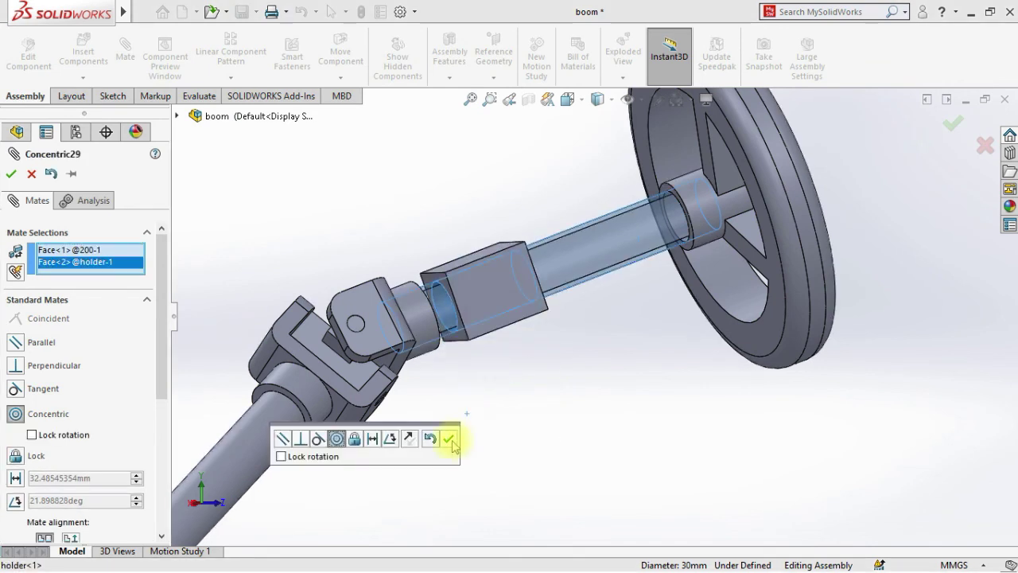
{"action": "left_click", "coordinate": [449, 439]}
{"action": "key", "text": "Escape"}
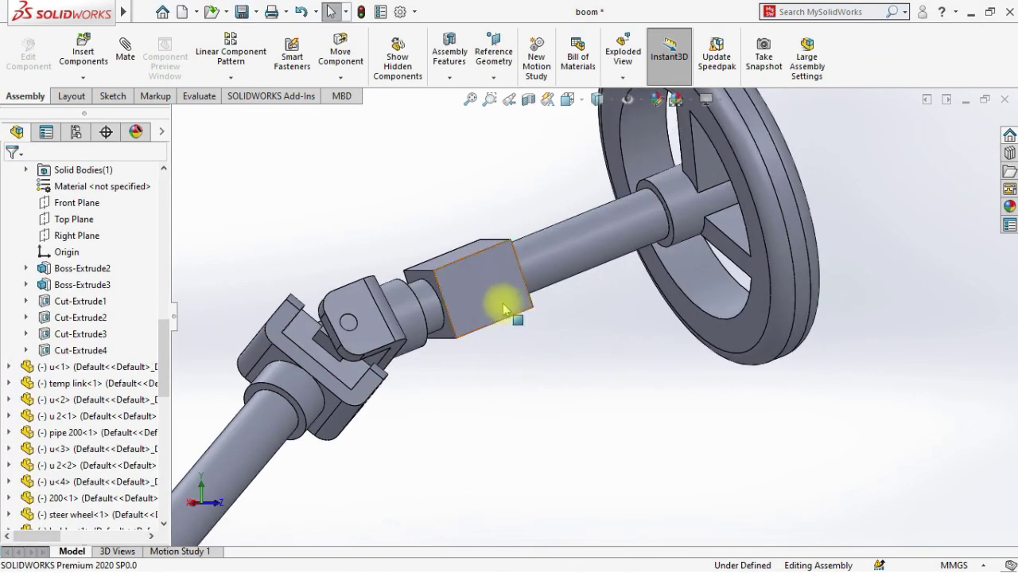
Slide the holder along the upper pipe to about midway between the universal joint and the wheel, and fix it there.
{"action": "left_click_drag", "start_coordinate": [504, 309], "coordinate": [601, 253]}
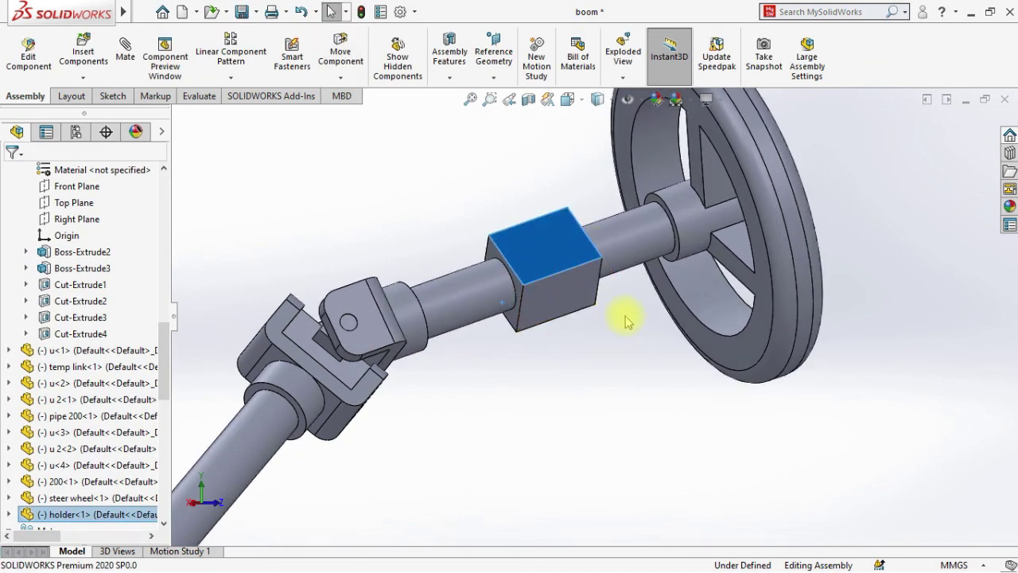
{"action": "right_click", "coordinate": [567, 308]}
{"action": "left_click", "coordinate": [596, 204]}
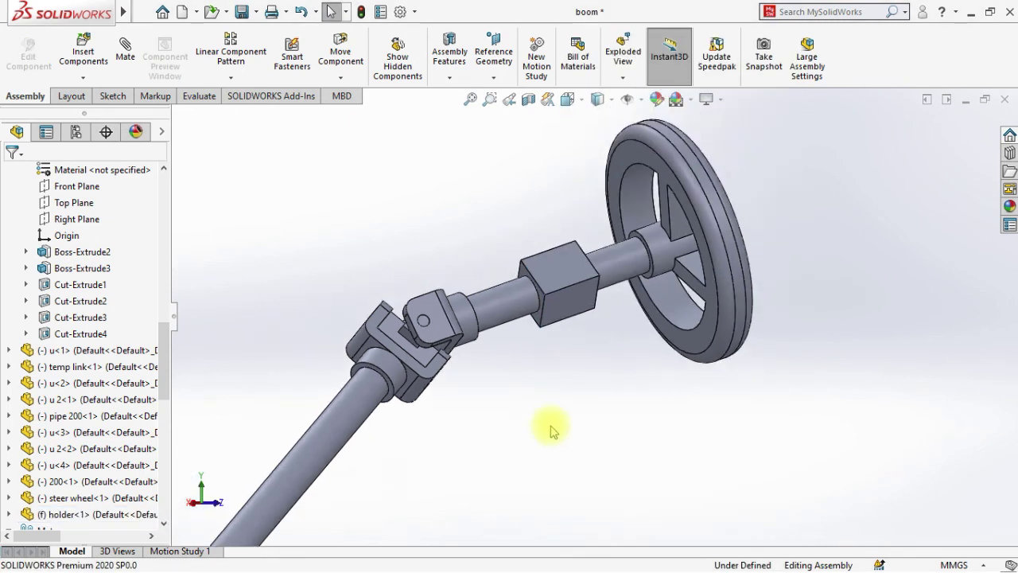
View the whole assembly from the front and turn the steering wheel to test the mechanism's movement.
{"action": "key", "text": "f"}
{"action": "key", "text": "space"}
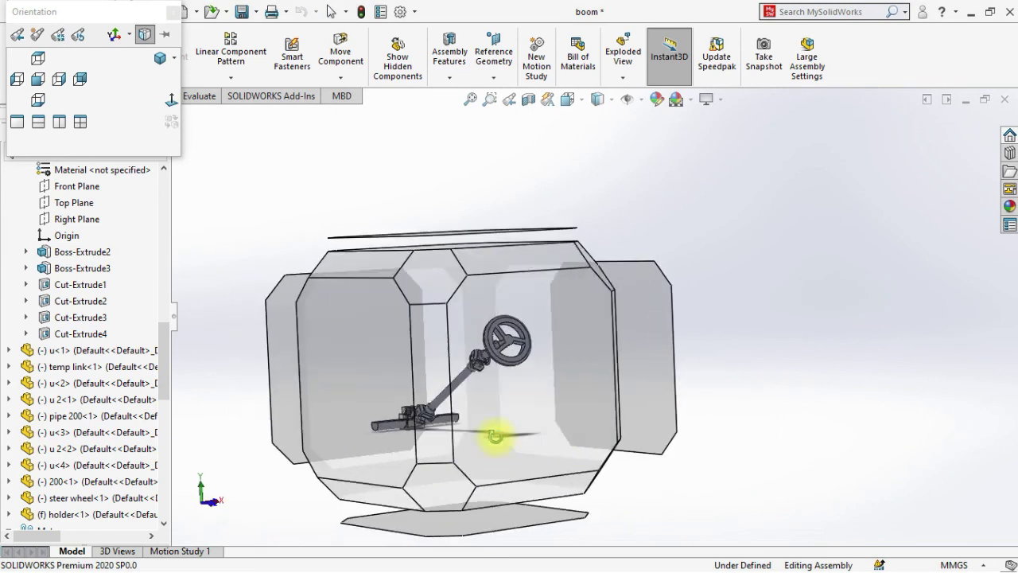
{"action": "key", "text": "ctrl+1"}
{"action": "left_click", "coordinate": [676, 226]}
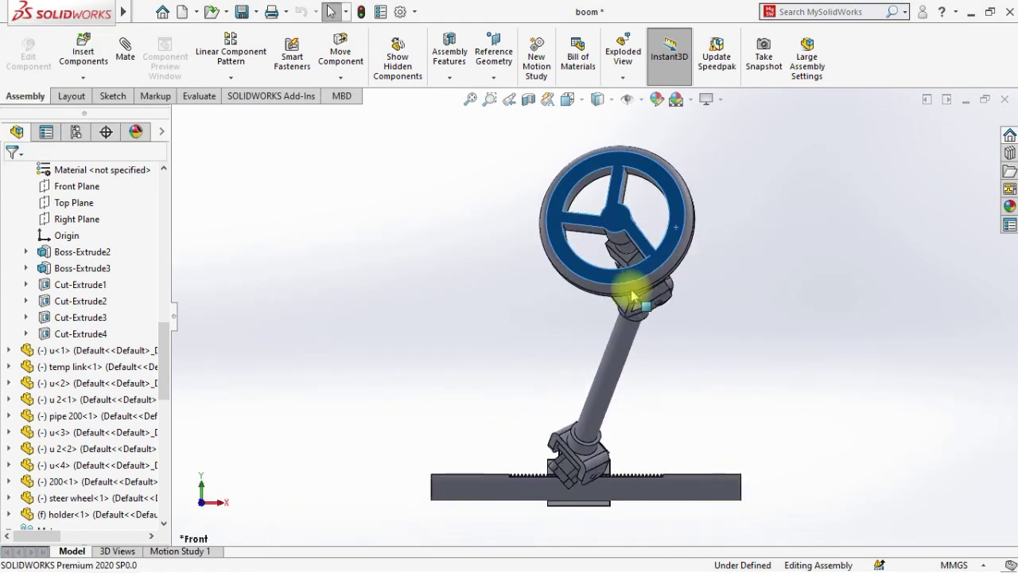
{"action": "mouse_move", "coordinate": [621, 229]}
{"action": "left_mouse_down"}
{"action": "mouse_move", "coordinate": [581, 231]}
{"action": "mouse_move", "coordinate": [613, 227]}
{"action": "mouse_move", "coordinate": [602, 233]}
{"action": "left_mouse_up"}
{"action": "key", "text": "Escape"}
View the assembly from the back and slide the rack sideways to test how it drives the gear and steering wheel.
{"action": "middle_click_drag", "start_coordinate": [744, 326], "coordinate": [746, 413]}
{"action": "key", "text": "space"}
{"action": "left_click", "coordinate": [481, 439]}
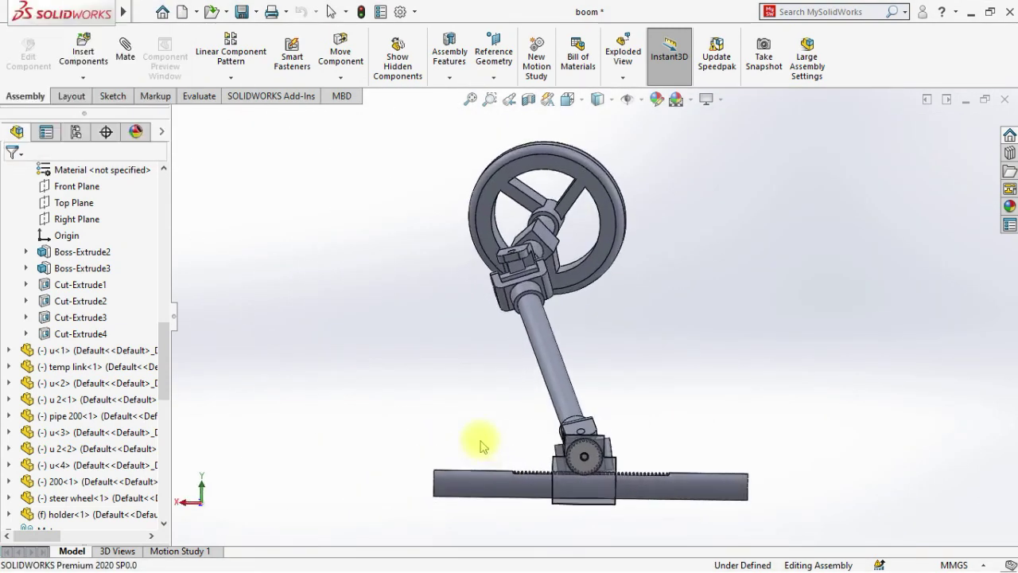
{"action": "mouse_move", "coordinate": [458, 499]}
{"action": "left_mouse_down"}
{"action": "mouse_move", "coordinate": [435, 498]}
{"action": "mouse_move", "coordinate": [507, 487]}
{"action": "mouse_move", "coordinate": [466, 486]}
{"action": "left_mouse_up"}
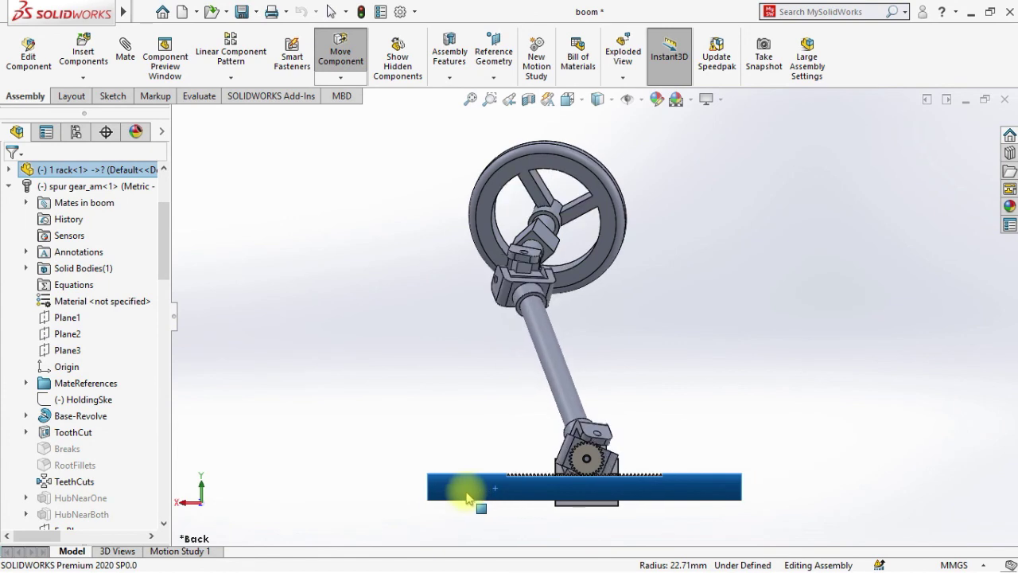
{"action": "key", "text": "Escape"}
Collapse the entire boom assembly tree to its top-level entry and clear the selection.
{"action": "middle_click_drag", "start_coordinate": [398, 374], "coordinate": [204, 398]}
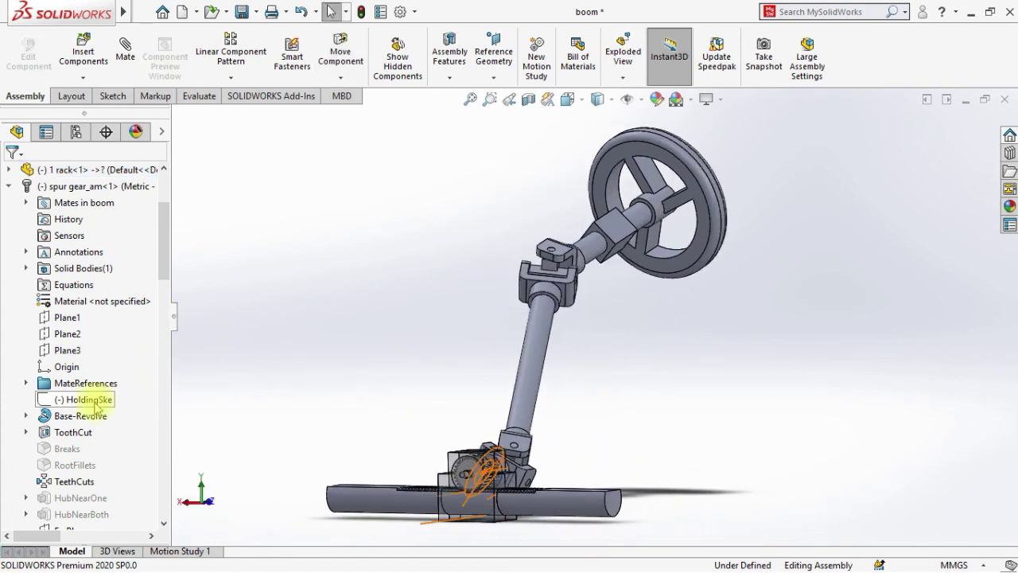
{"action": "scroll", "coordinate": [28, 436], "scroll_direction": "up", "scroll_amount": 3}
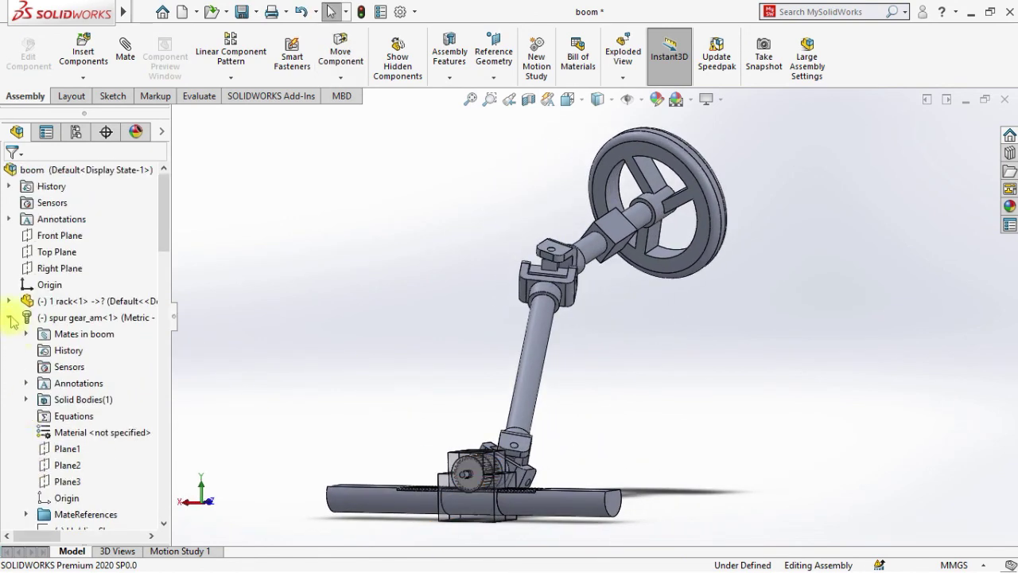
{"action": "left_click", "coordinate": [9, 188]}
{"action": "left_click", "coordinate": [8, 383]}
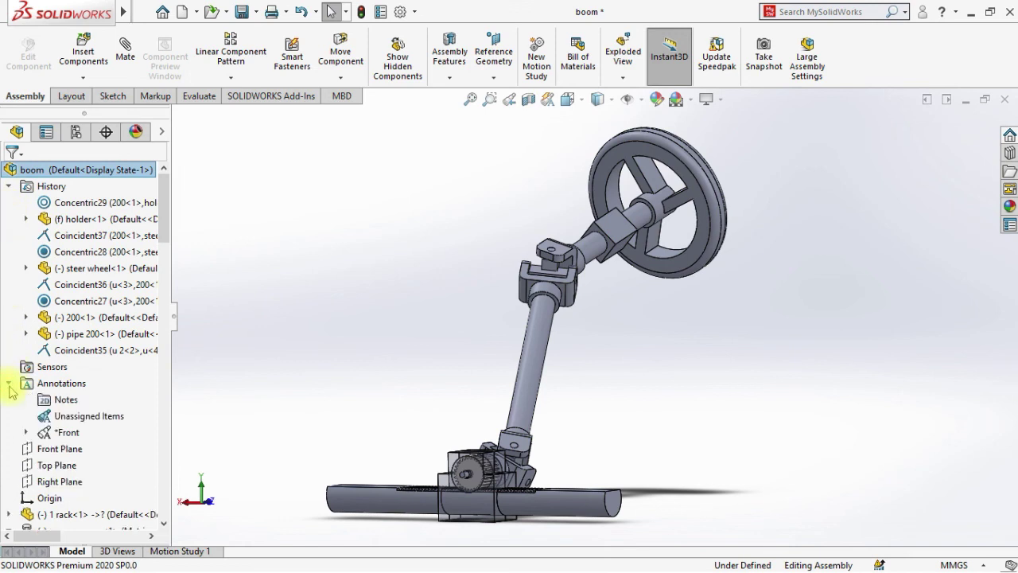
{"action": "left_click", "coordinate": [8, 383]}
{"action": "scroll", "coordinate": [141, 400], "scroll_direction": "down", "scroll_amount": 4}
{"action": "scroll", "coordinate": [70, 368], "scroll_direction": "up", "scroll_amount": 4}
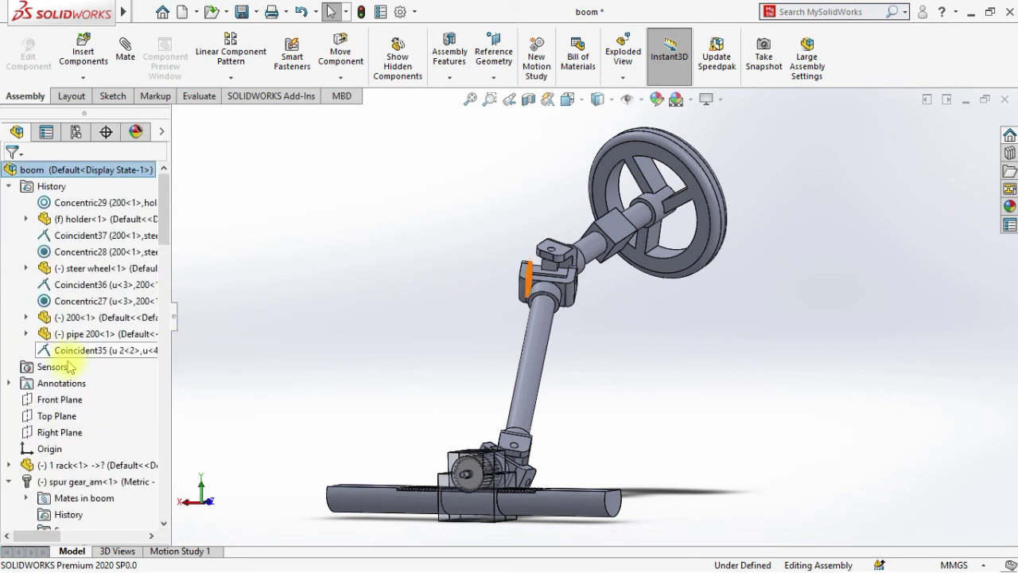
{"action": "double_click", "coordinate": [37, 172]}
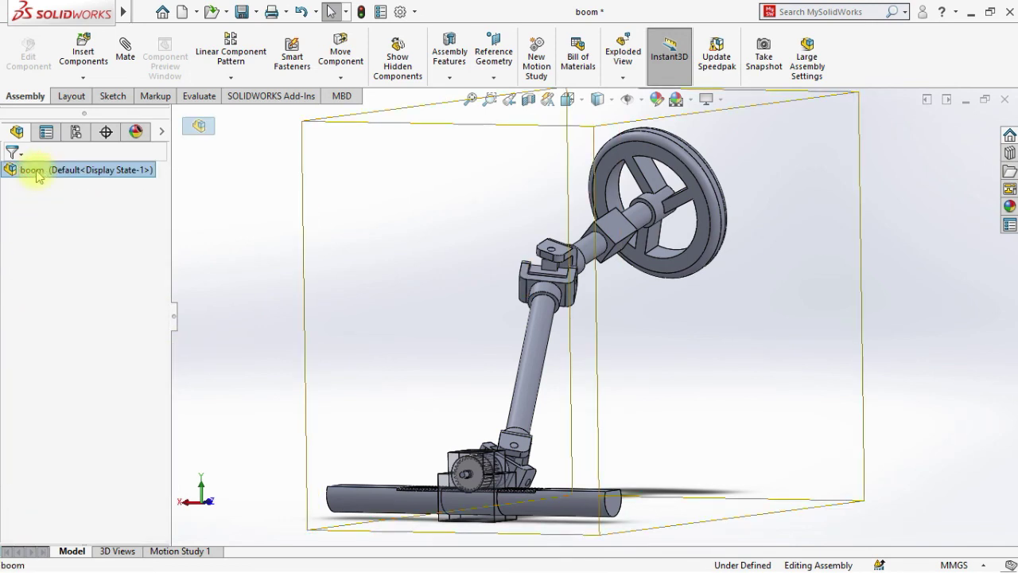
{"action": "left_click", "coordinate": [226, 331]}
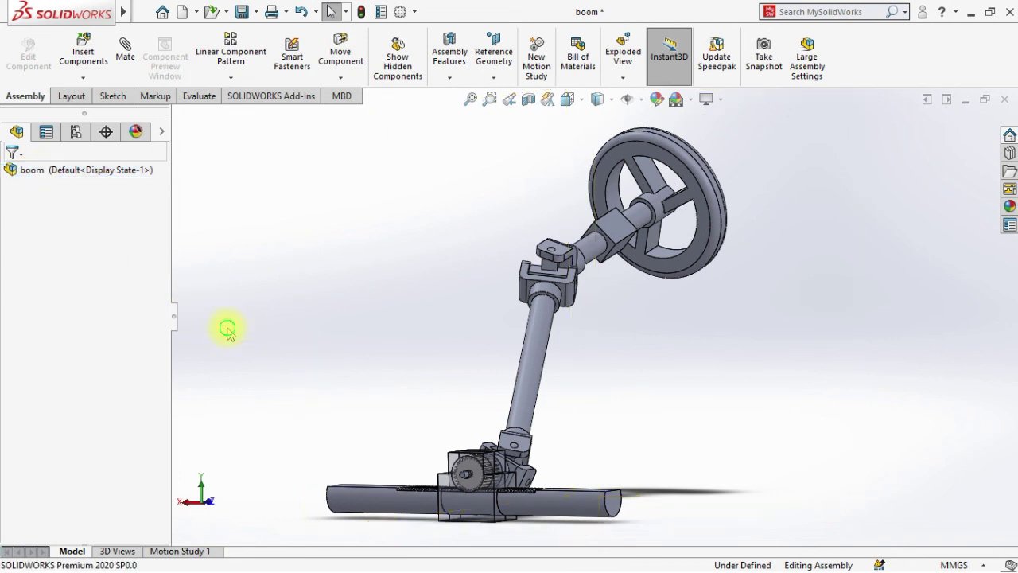